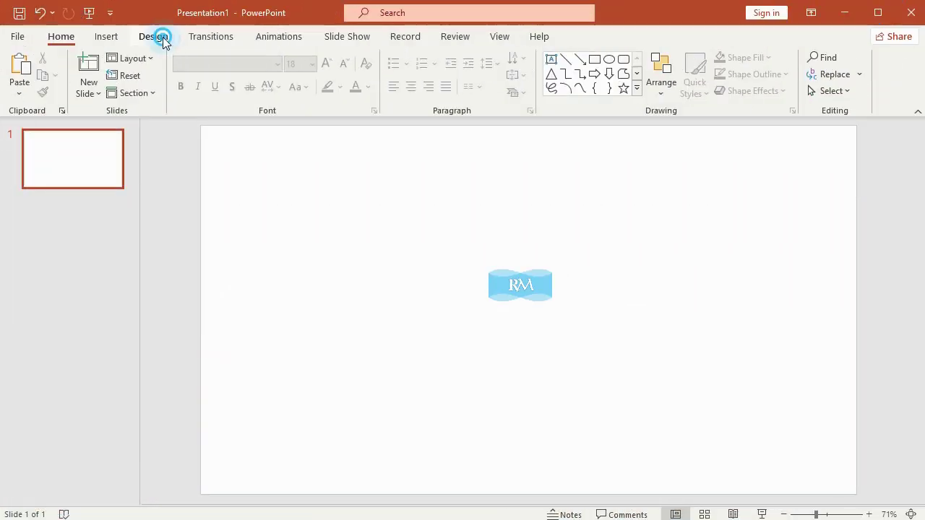
- Review the slide size options and leave them unchanged
{"action": "left_click", "coordinate": [164, 40]}
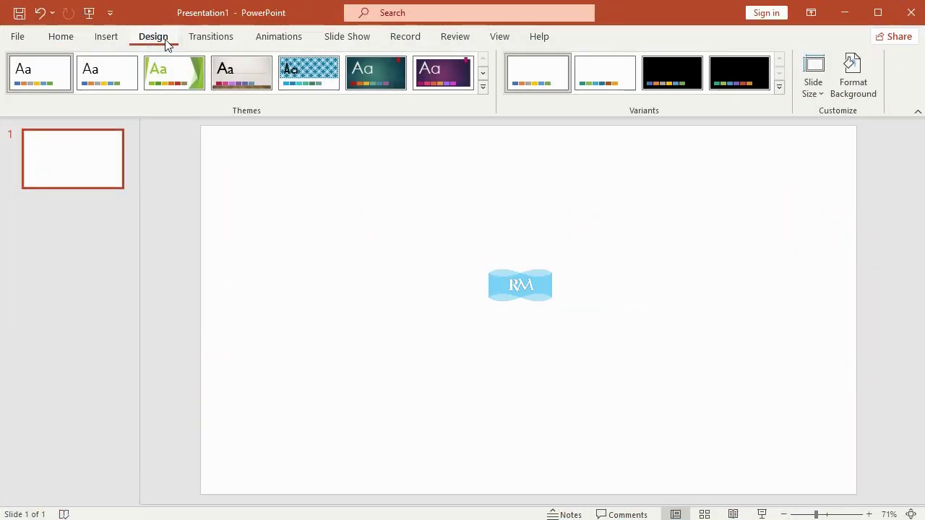
{"action": "left_click", "coordinate": [817, 86]}
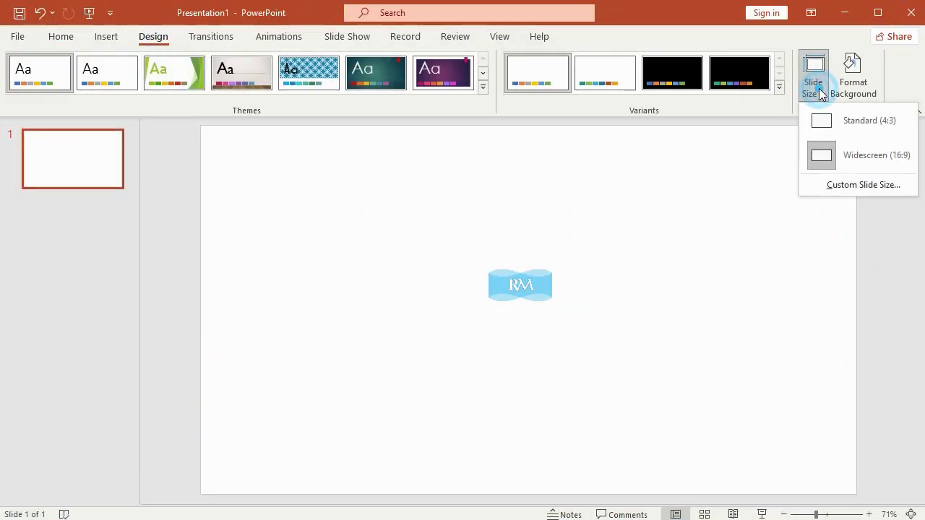
{"action": "left_click", "coordinate": [559, 246]}
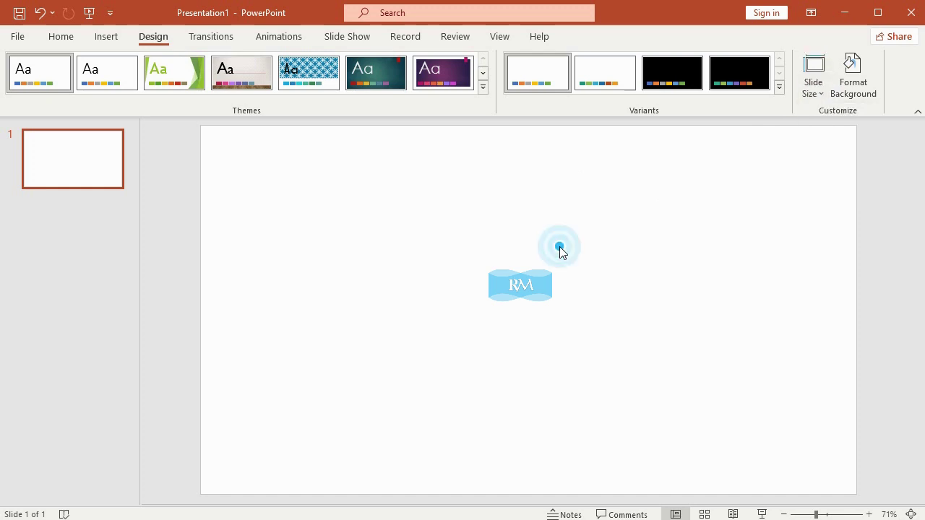
- Draw a rectangle on the slide
{"action": "left_click", "coordinate": [106, 36]}
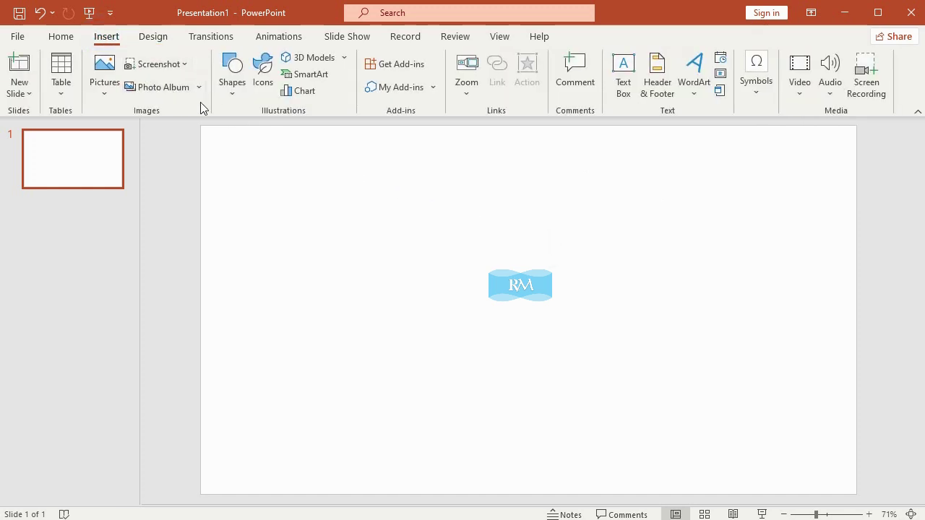
{"action": "left_click", "coordinate": [233, 92]}
{"action": "left_click", "coordinate": [226, 229]}
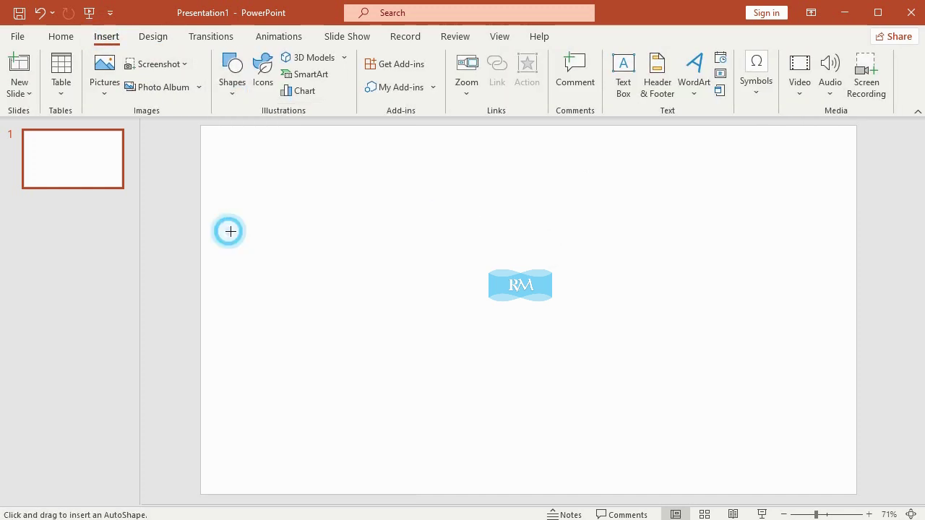
{"action": "left_click_drag", "start_coordinate": [357, 206], "coordinate": [449, 289]}
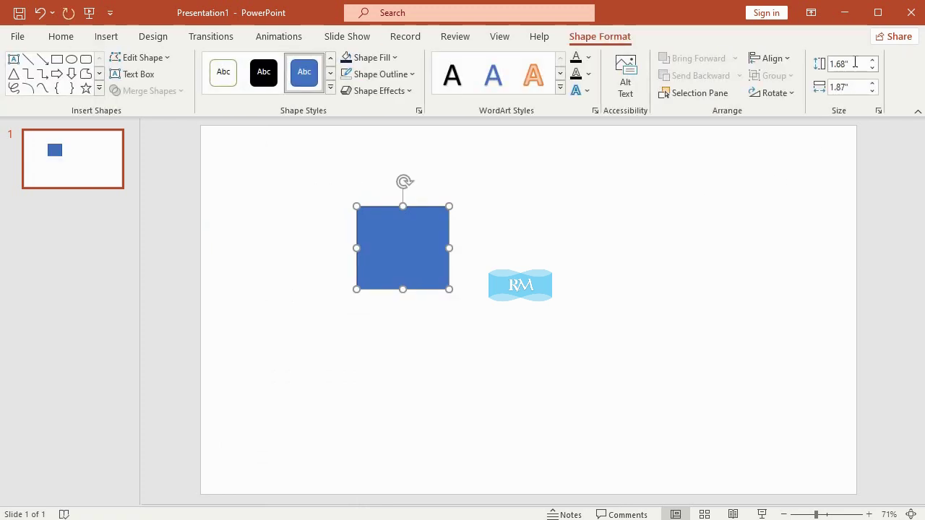
- Size the rectangle to 4.99" tall by 7.98" wide and move it to the top-right corner
{"action": "left_click", "coordinate": [847, 66]}
{"action": "type", "text": "4.99"}
{"action": "left_click", "coordinate": [856, 87]}
{"action": "type", "text": "7.98"}
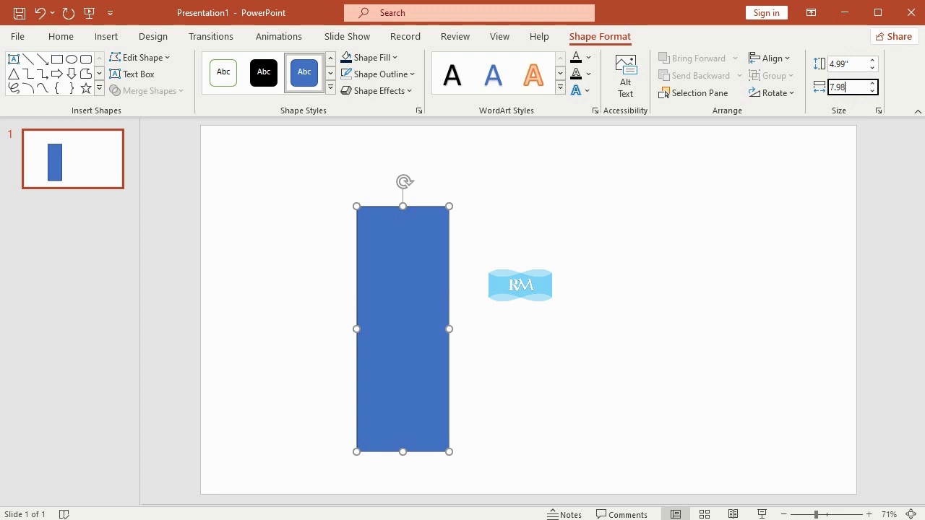
{"action": "key", "text": "Return"}
{"action": "left_click_drag", "start_coordinate": [636, 306], "coordinate": [745, 226]}
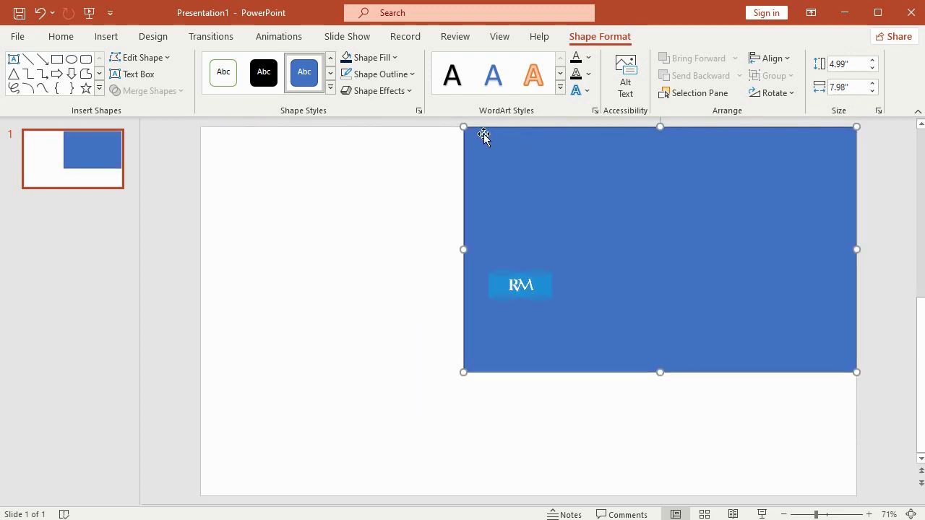
- Fill the rectangle with custom dark navy RGB 16, 66, 111 (#10426F)
{"action": "left_click", "coordinate": [372, 58]}
{"action": "left_click", "coordinate": [410, 280]}
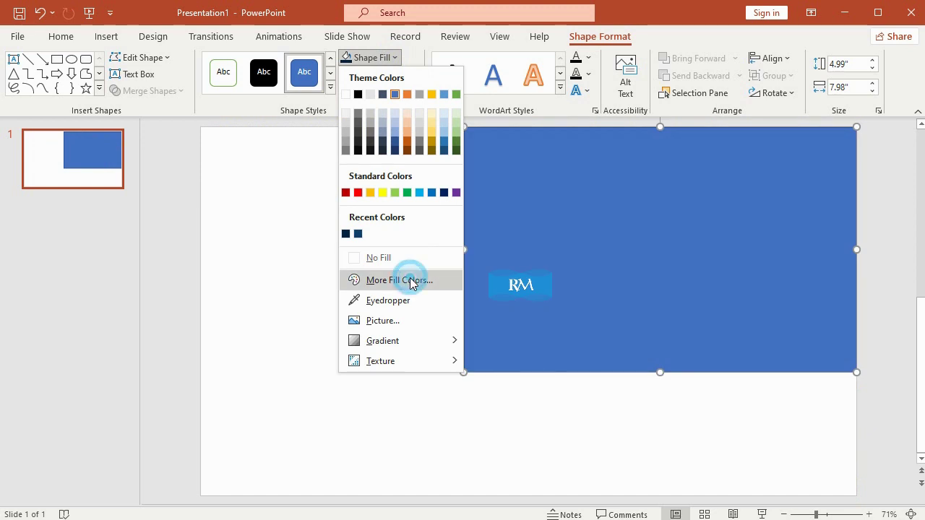
{"action": "left_click", "coordinate": [426, 298]}
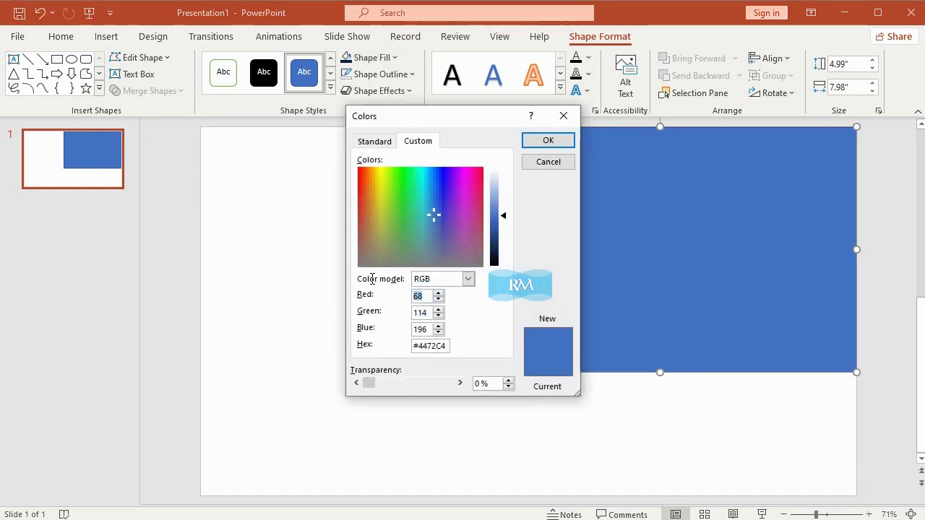
{"action": "type", "text": "1"}
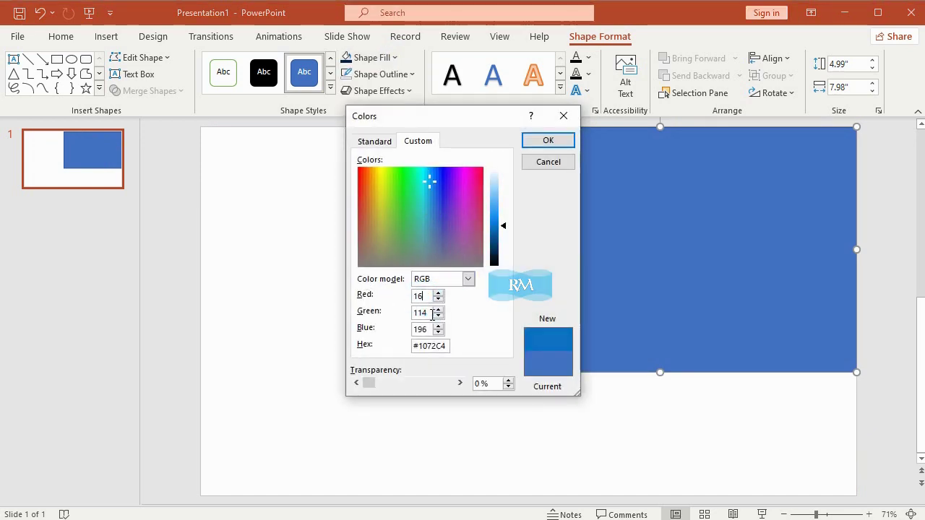
{"action": "key", "text": "Tab"}
{"action": "type", "text": "66"}
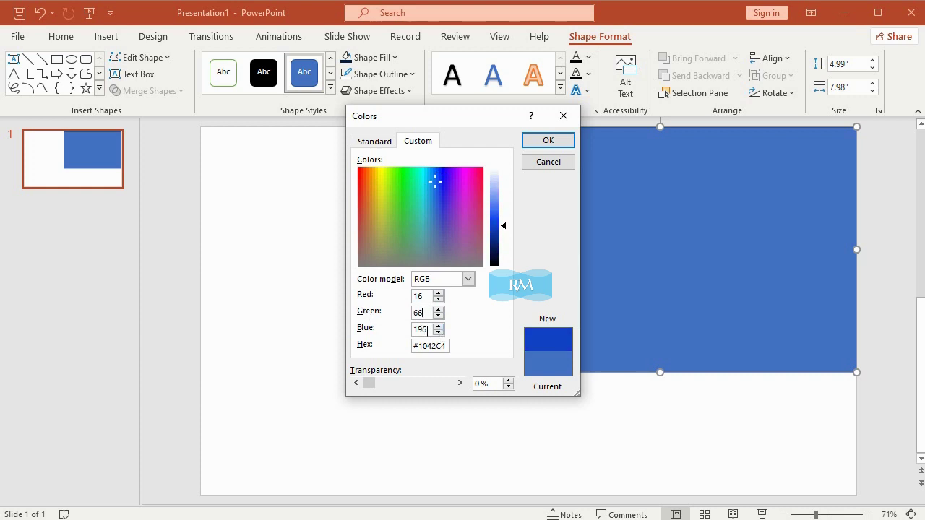
{"action": "key", "text": "Tab"}
{"action": "type", "text": "111"}
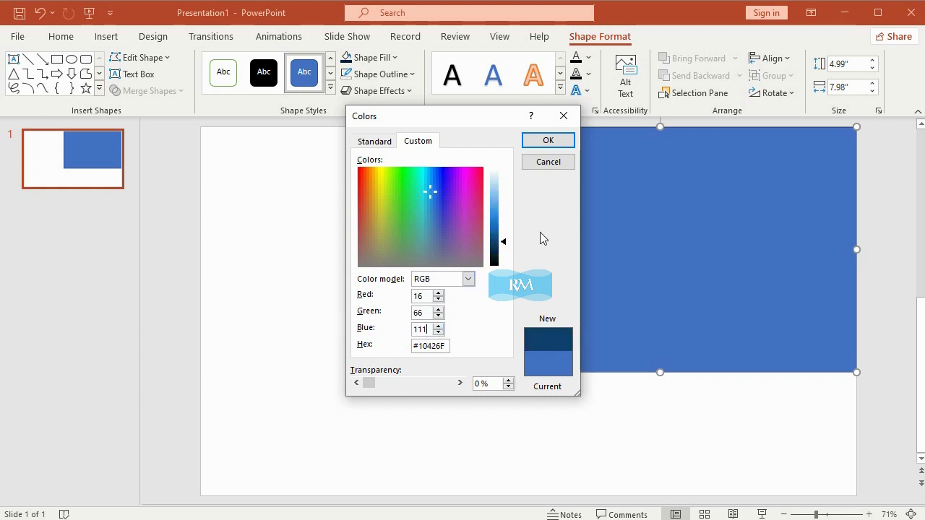
{"action": "left_click", "coordinate": [547, 140]}
- Apply a dark variation gradient to the rectangle's navy fill
{"action": "left_click", "coordinate": [396, 58]}
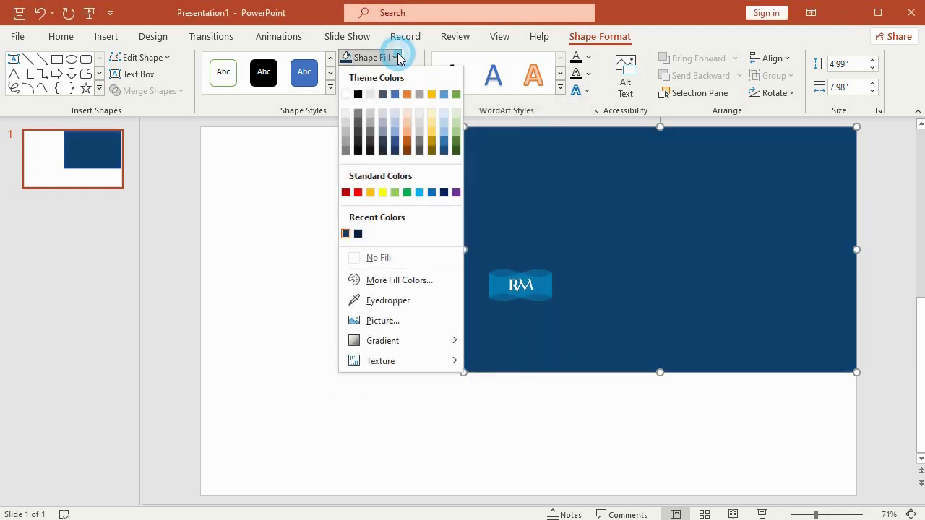
{"action": "mouse_move", "coordinate": [444, 345]}
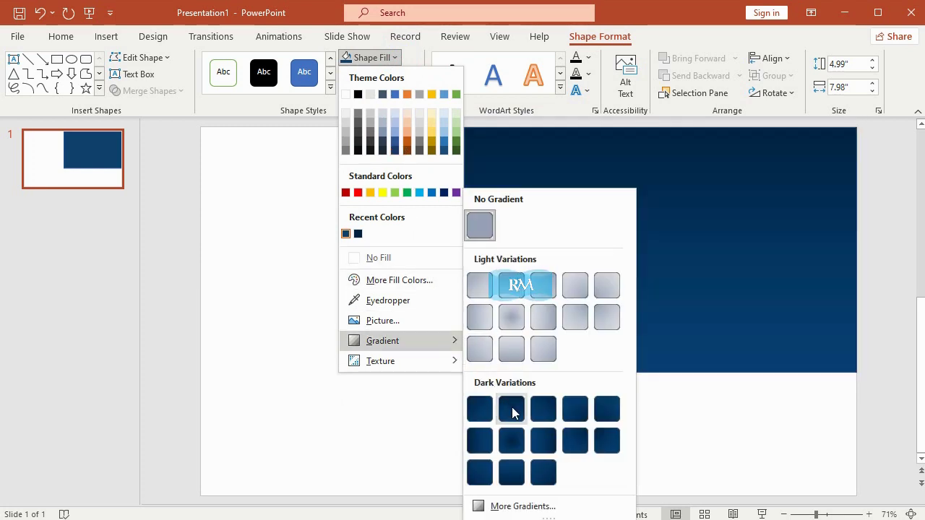
{"action": "left_click", "coordinate": [512, 410]}
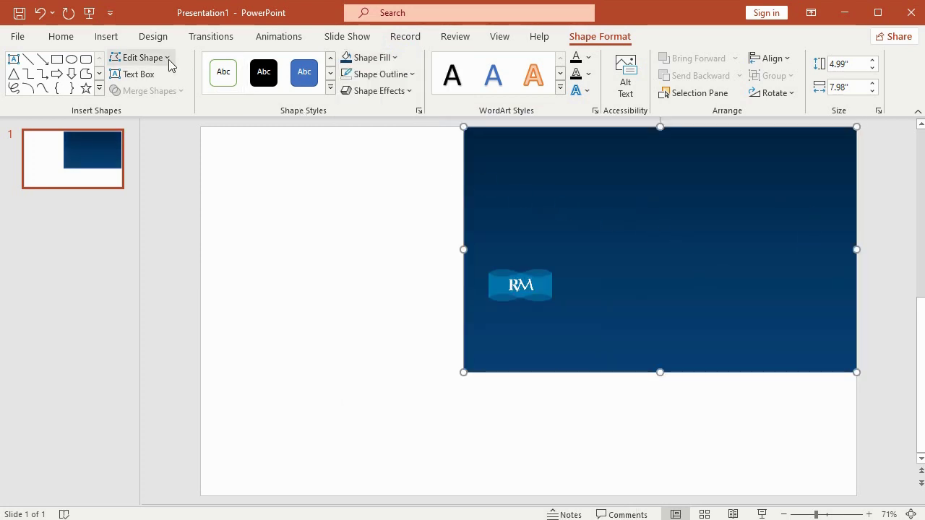
{"action": "left_click", "coordinate": [109, 36]}
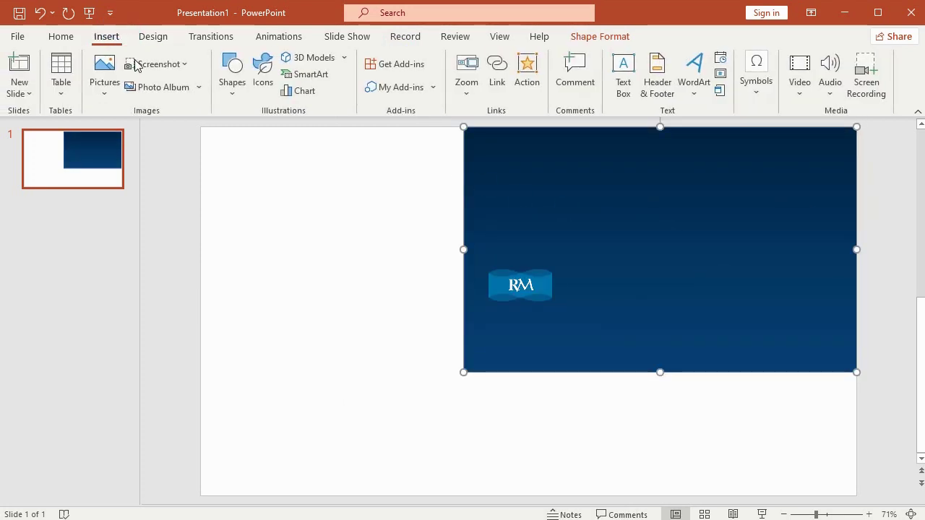
- Insert a one-column, eight-row table 3.55" wide at the top edge, left of the rectangle
{"action": "left_click", "coordinate": [62, 86]}
{"action": "left_click", "coordinate": [56, 227]}
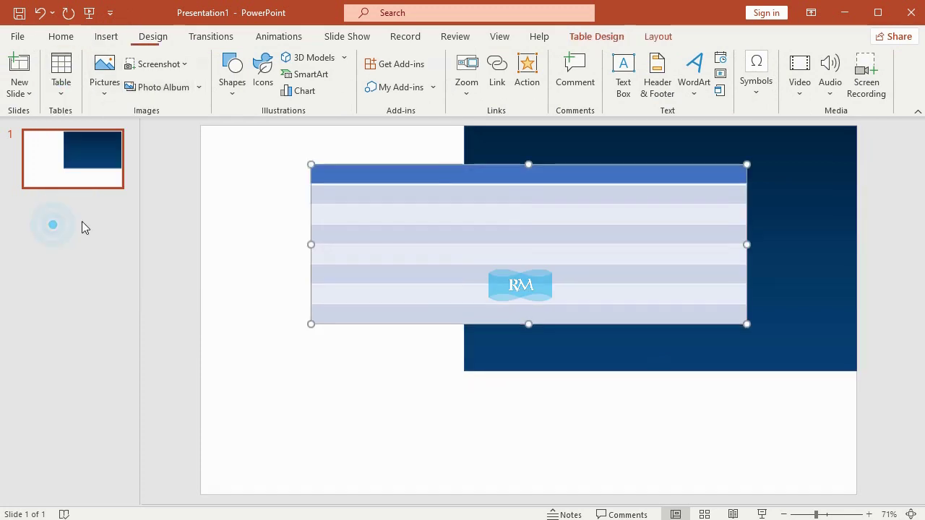
{"action": "left_click", "coordinate": [647, 39]}
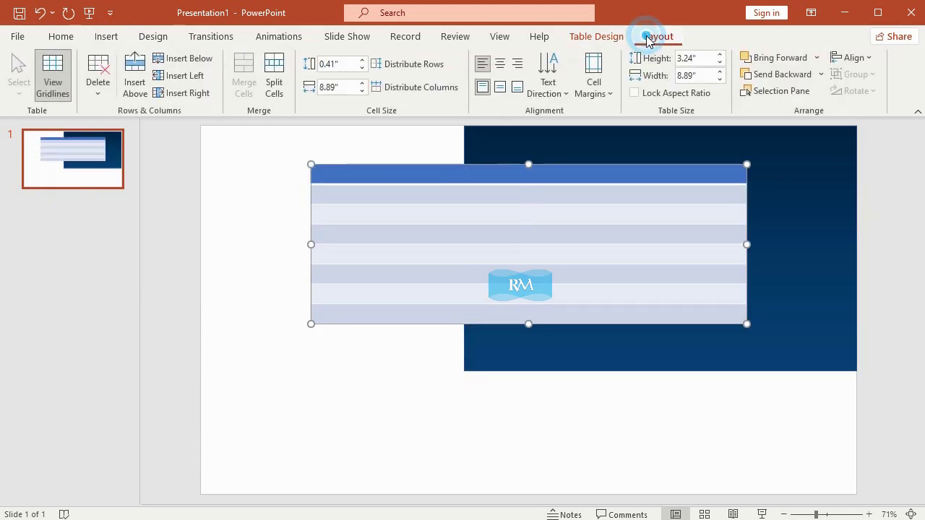
{"action": "left_click", "coordinate": [346, 87]}
{"action": "type", "text": "3.55"}
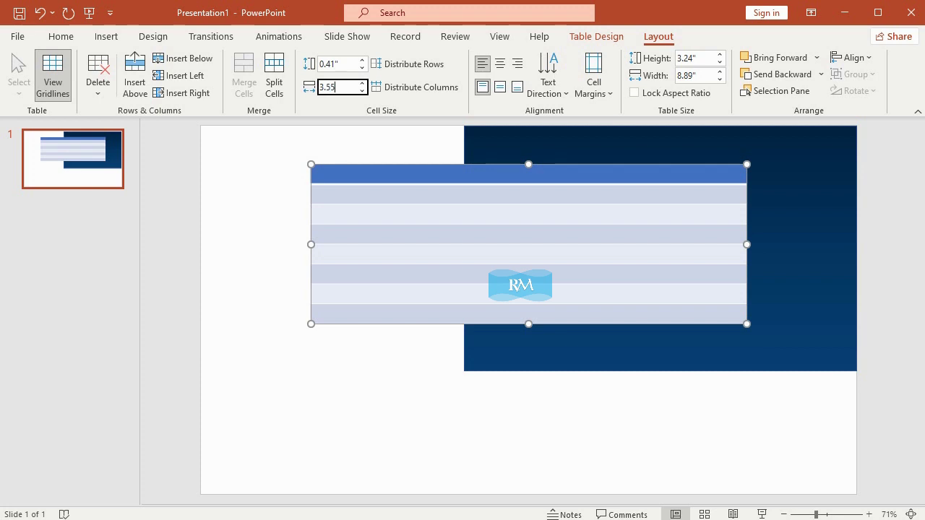
{"action": "key", "text": "Return"}
{"action": "left_click_drag", "start_coordinate": [413, 165], "coordinate": [392, 128]}
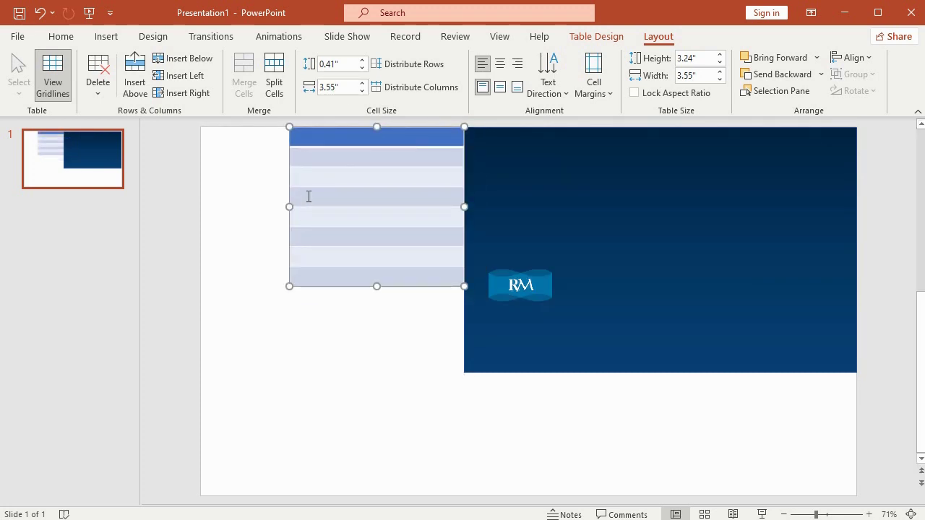
- Add four more rows for twelve in total, stretch the table to 4.99" tall, and select all cells
{"action": "left_click_drag", "start_coordinate": [308, 217], "coordinate": [384, 281]}
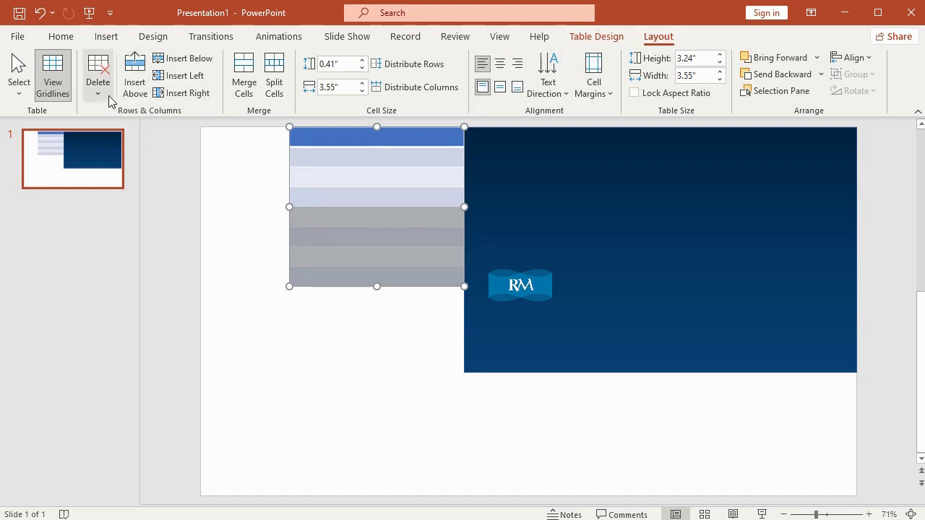
{"action": "left_click", "coordinate": [136, 85]}
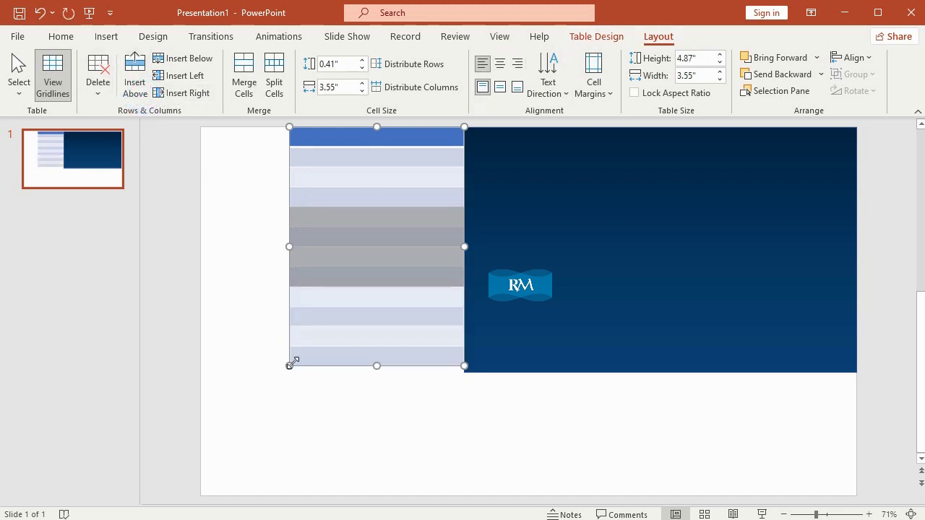
{"action": "left_click_drag", "start_coordinate": [377, 364], "coordinate": [380, 372]}
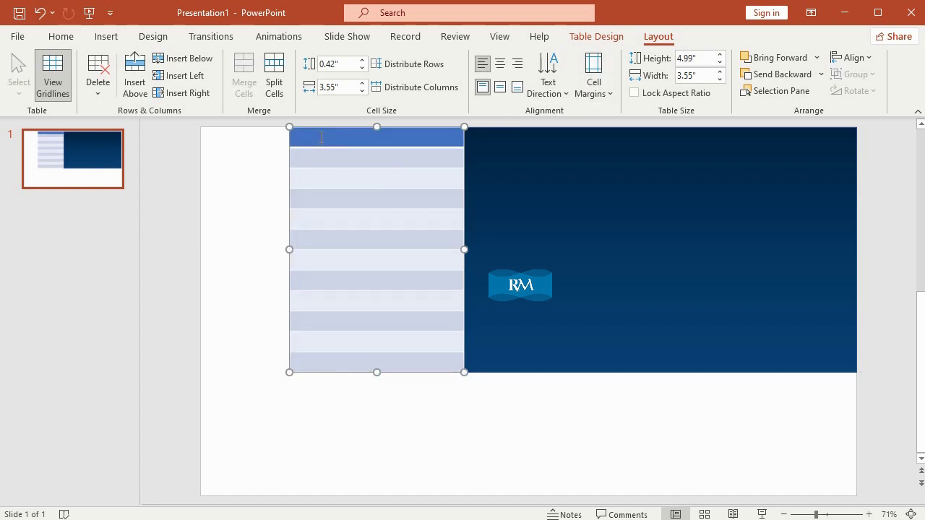
{"action": "left_click_drag", "start_coordinate": [322, 137], "coordinate": [403, 352]}
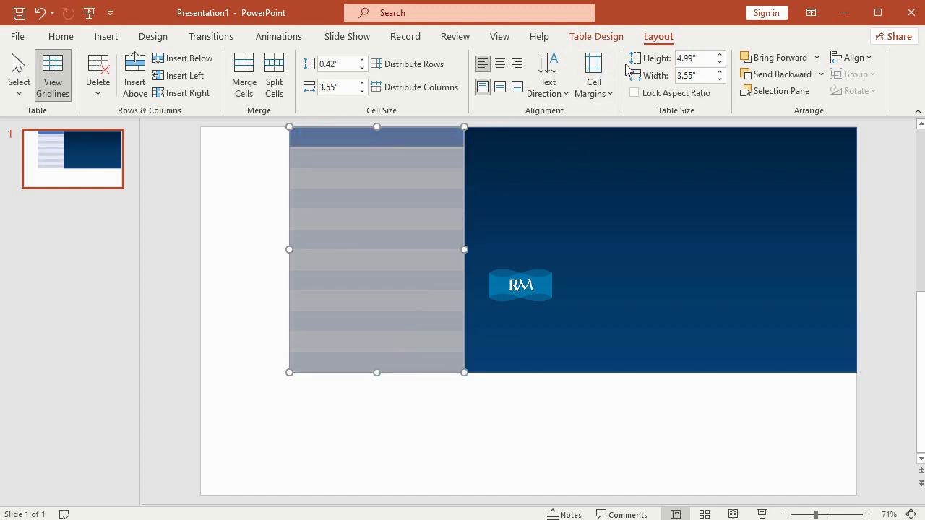
{"action": "left_click", "coordinate": [597, 36]}
- Give the table cells a gradient fill in the Format Shape pane
{"action": "left_click", "coordinate": [585, 58]}
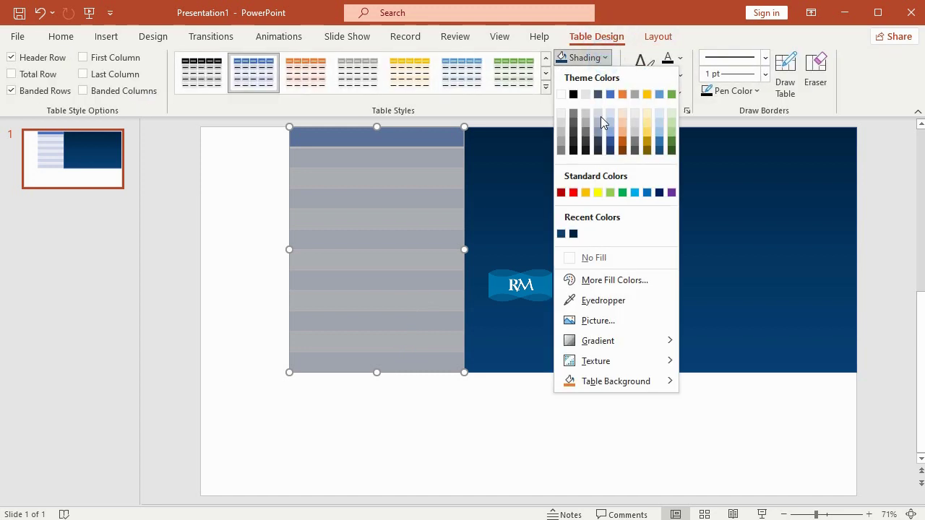
{"action": "mouse_move", "coordinate": [670, 342]}
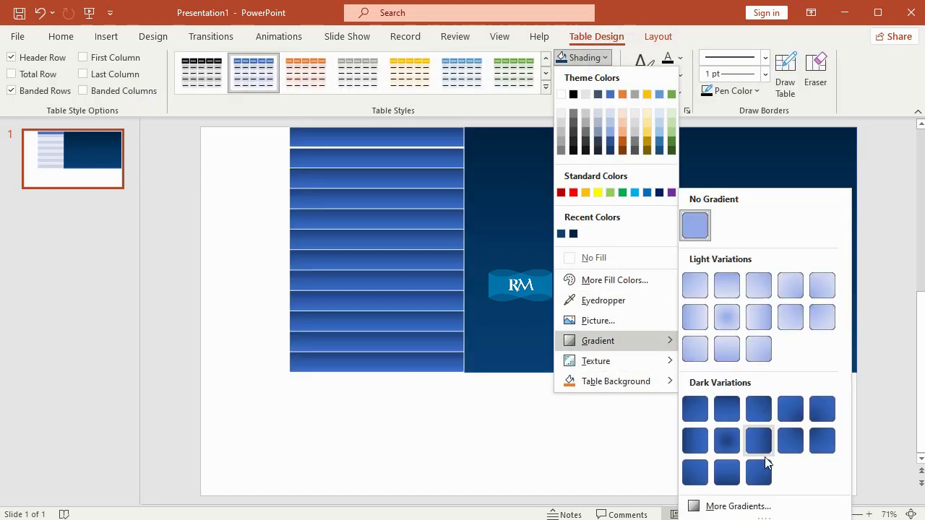
{"action": "left_click", "coordinate": [766, 507]}
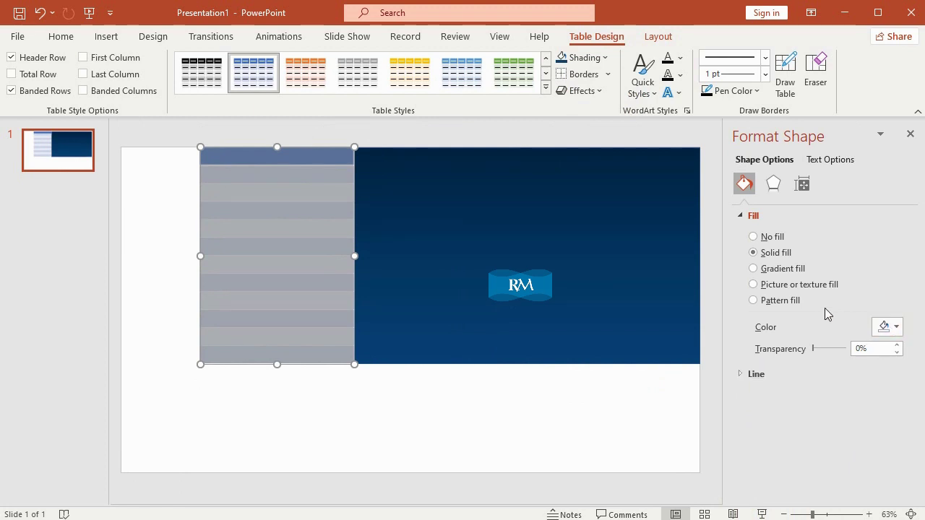
{"action": "left_click", "coordinate": [754, 269]}
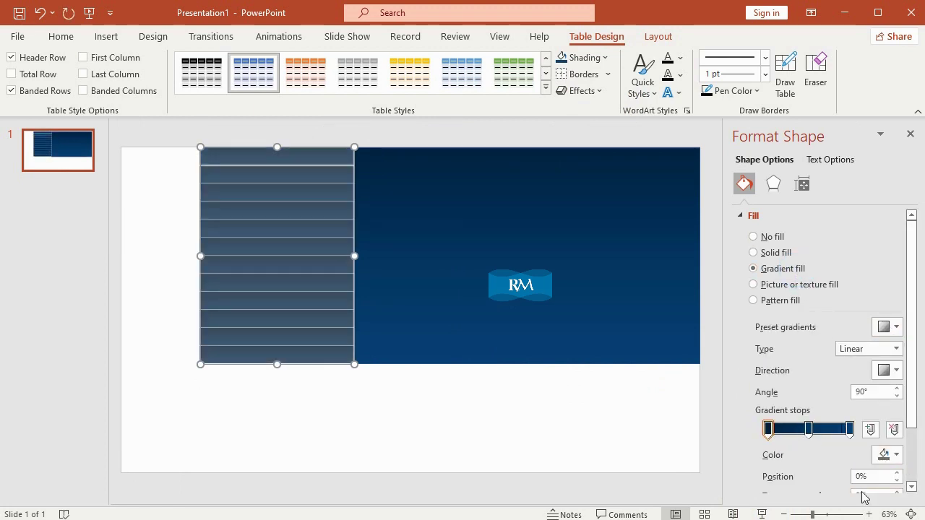
{"action": "scroll", "coordinate": [778, 445], "scroll_direction": "down", "scroll_amount": 1}
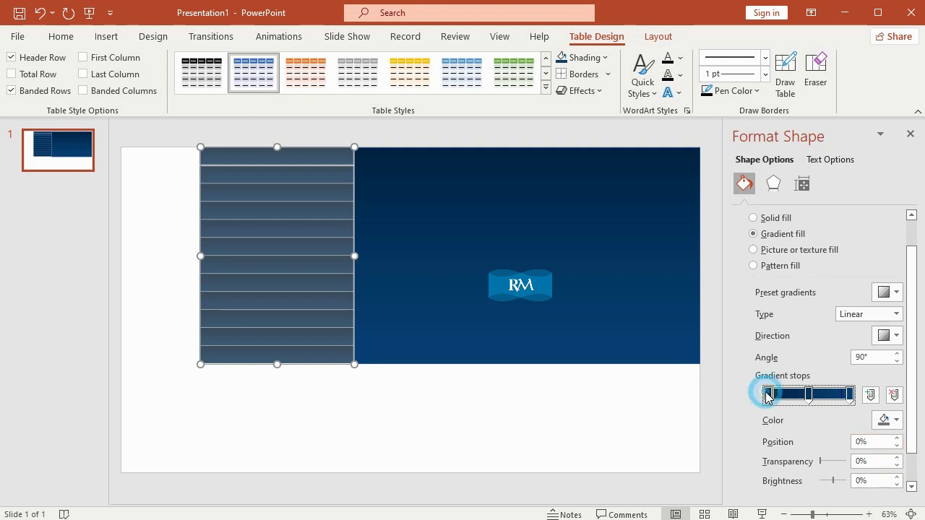
- Inspect the first gradient stop's colour, then add and remove an extra stop at 75%
{"action": "left_click", "coordinate": [895, 420]}
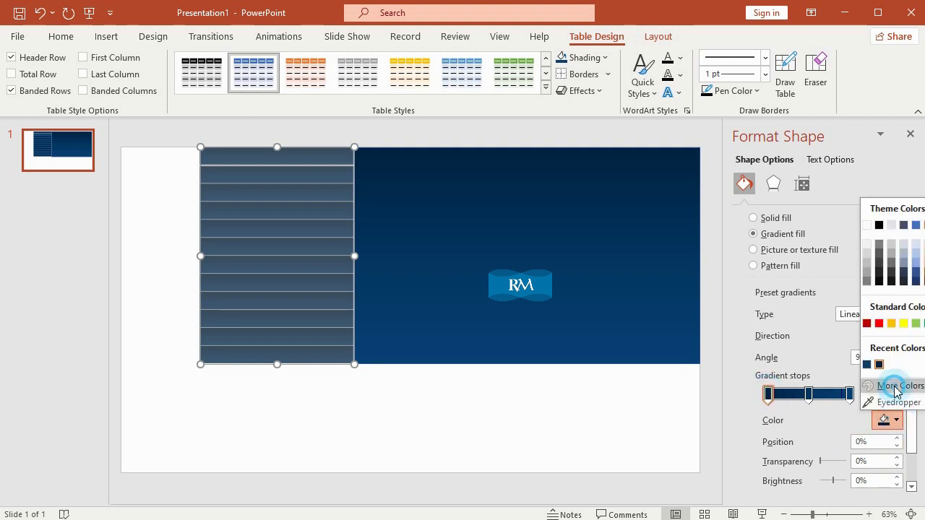
{"action": "left_click", "coordinate": [896, 386]}
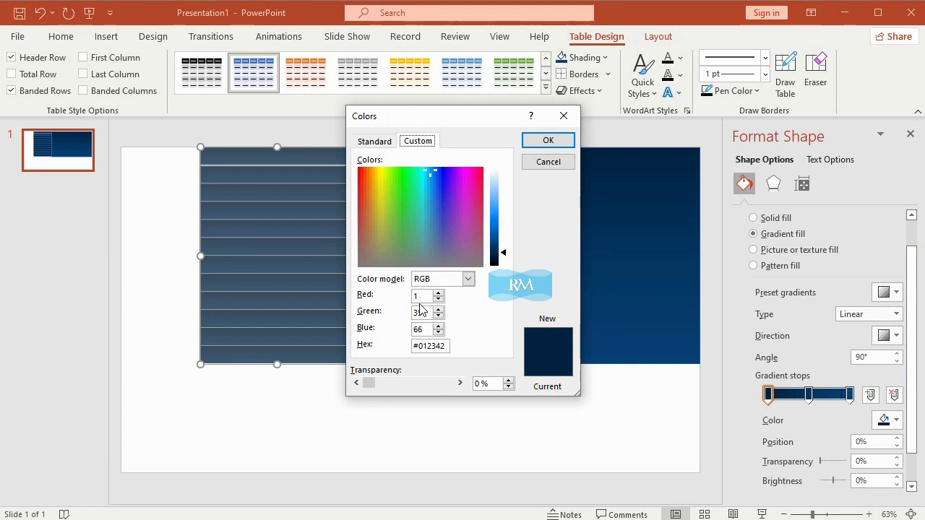
{"action": "left_click", "coordinate": [548, 162]}
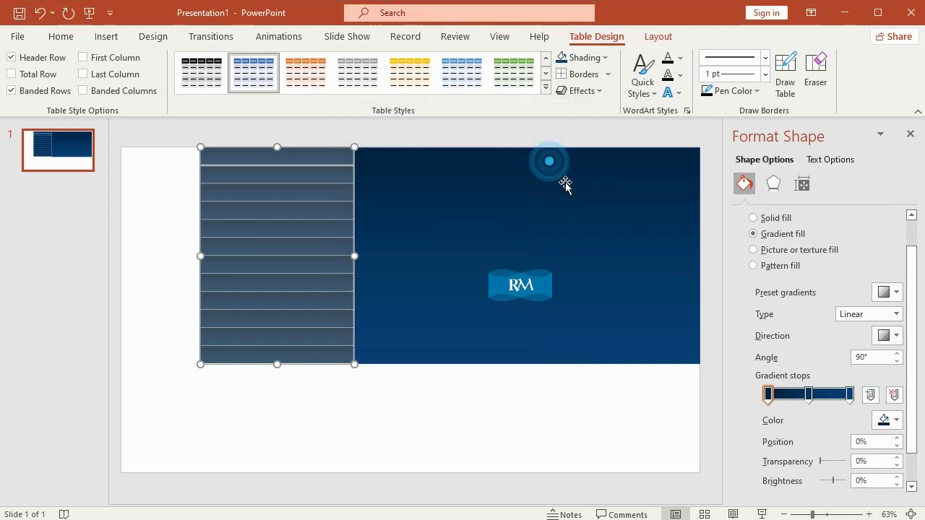
{"action": "left_click", "coordinate": [809, 391]}
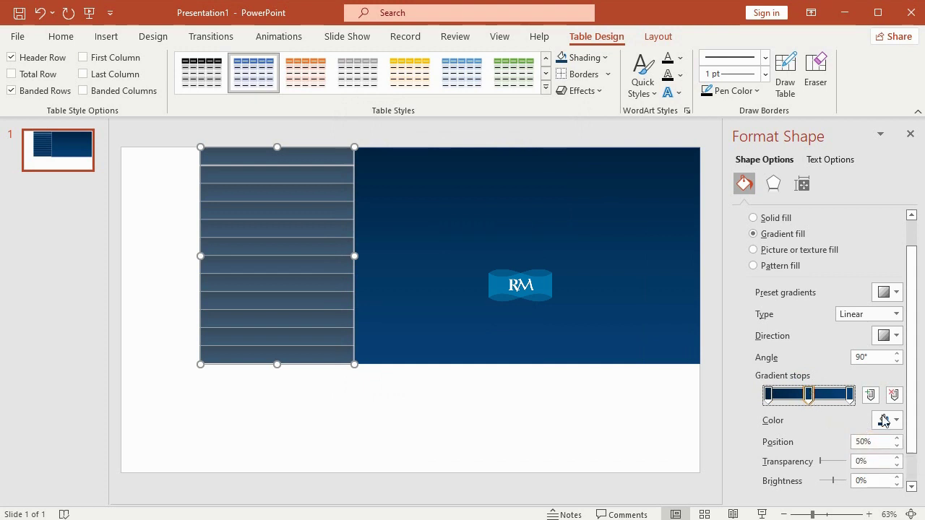
{"action": "left_click", "coordinate": [869, 396]}
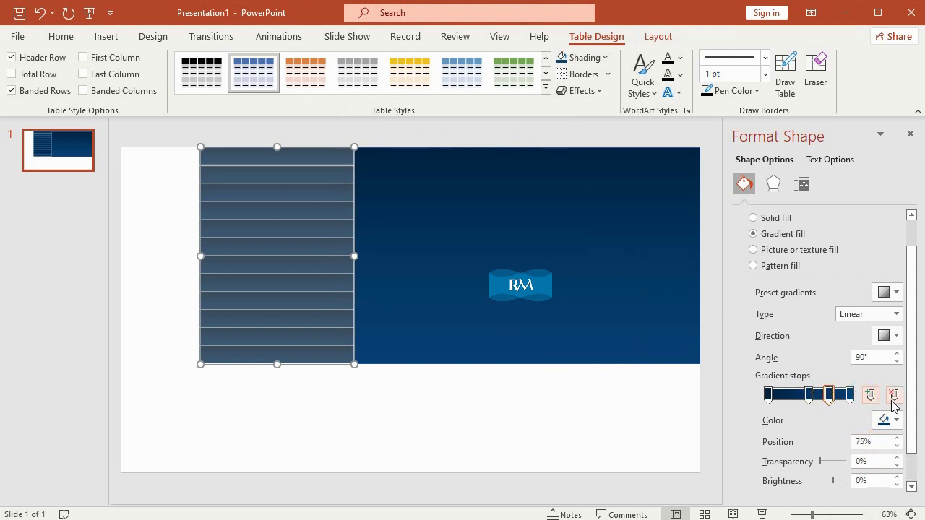
{"action": "left_click", "coordinate": [893, 396]}
{"action": "left_click", "coordinate": [809, 396]}
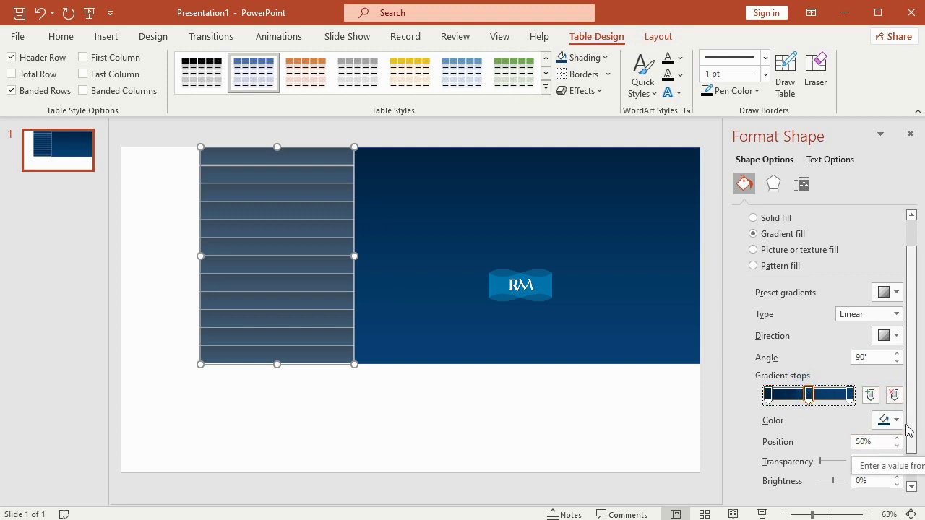
- Review the middle and last gradient stop colours unchanged, then reselect the table
{"action": "left_click", "coordinate": [890, 419]}
{"action": "left_click", "coordinate": [896, 385]}
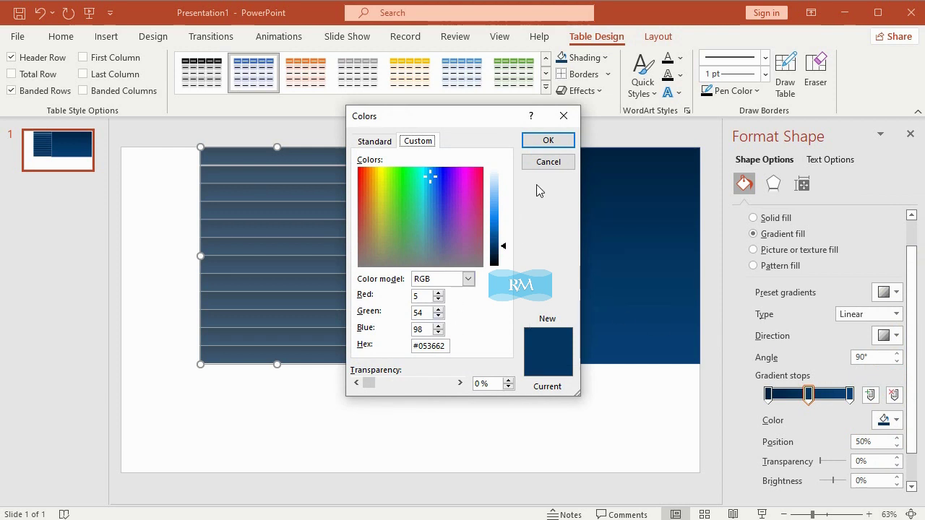
{"action": "left_click", "coordinate": [537, 161]}
{"action": "left_click", "coordinate": [850, 394]}
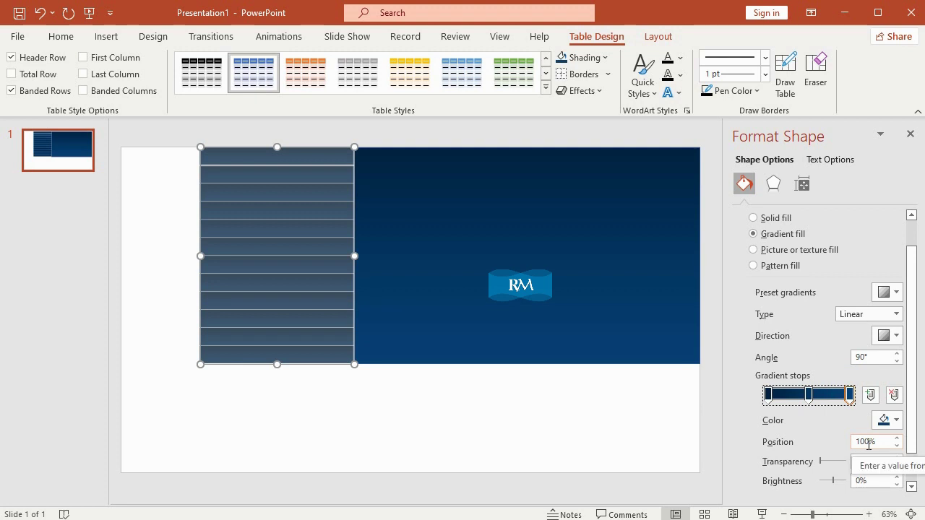
{"action": "left_click", "coordinate": [894, 418]}
{"action": "left_click", "coordinate": [896, 386]}
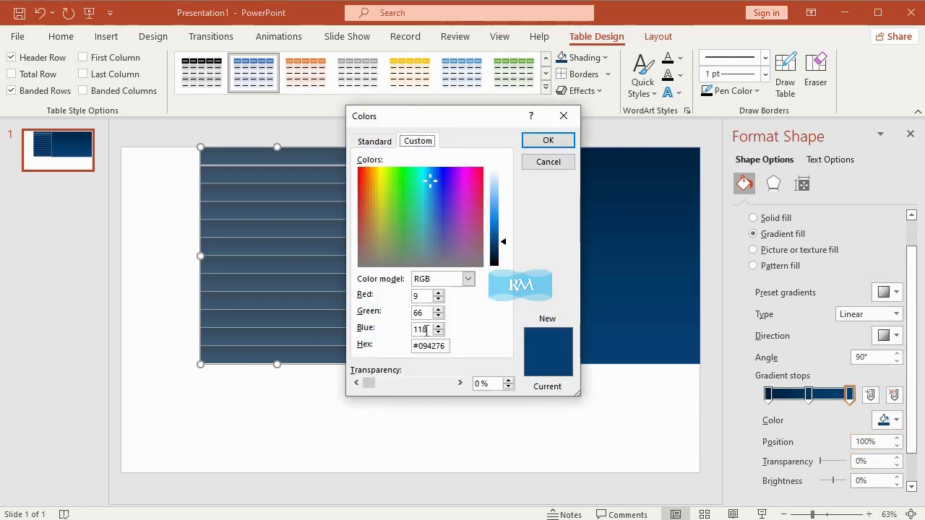
{"action": "left_click", "coordinate": [538, 162]}
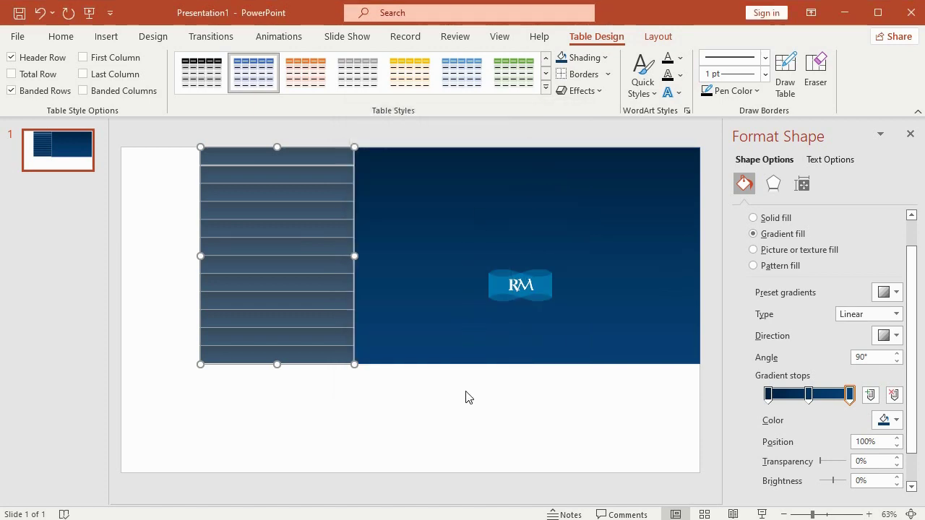
{"action": "left_click", "coordinate": [462, 402]}
{"action": "left_click", "coordinate": [213, 157]}
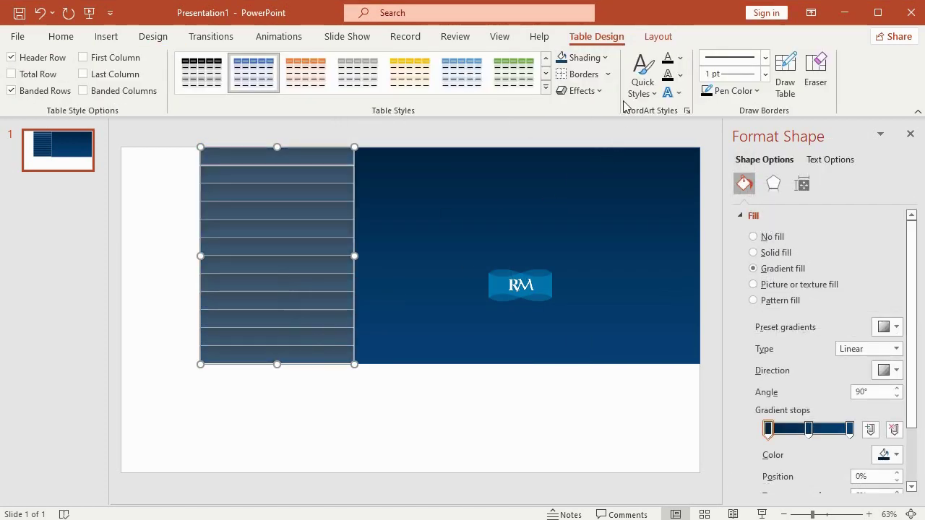
- Apply a cell bevel preset to the table's rows
{"action": "left_click", "coordinate": [596, 90]}
{"action": "mouse_move", "coordinate": [617, 127]}
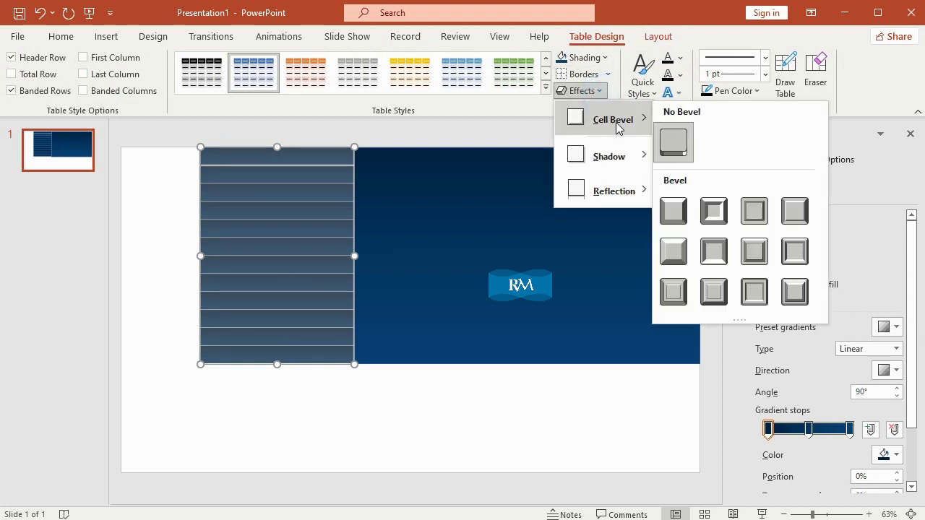
{"action": "left_click", "coordinate": [677, 253]}
{"action": "left_click", "coordinate": [270, 413]}
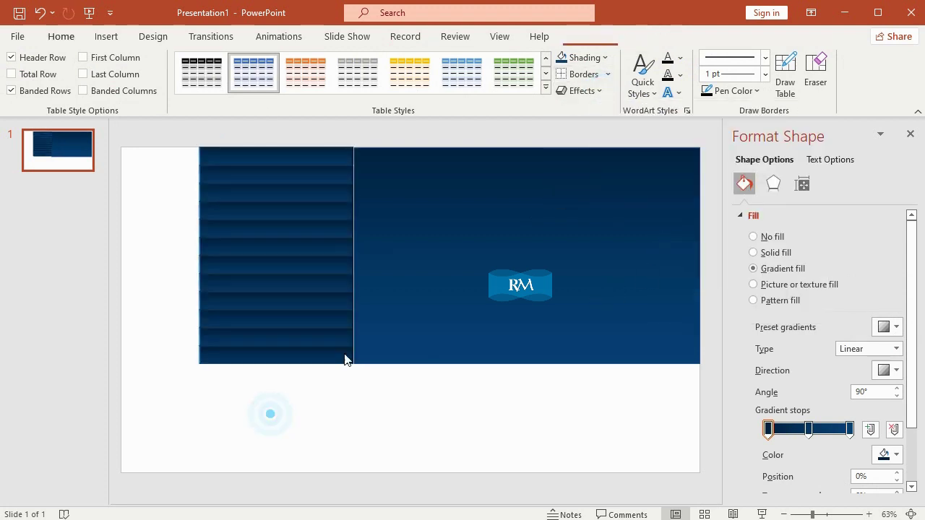
{"action": "left_click", "coordinate": [324, 225]}
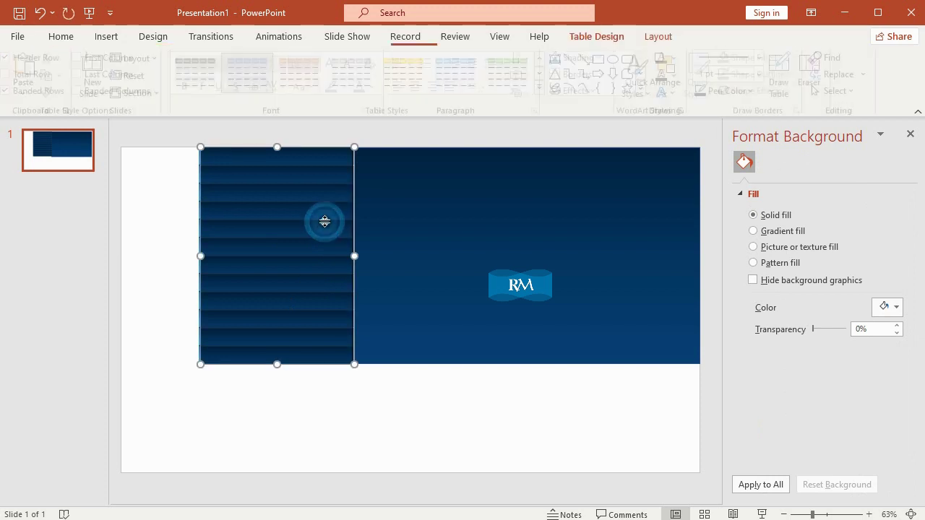
- Bring the large blue background shape to the front
{"action": "left_click", "coordinate": [434, 203]}
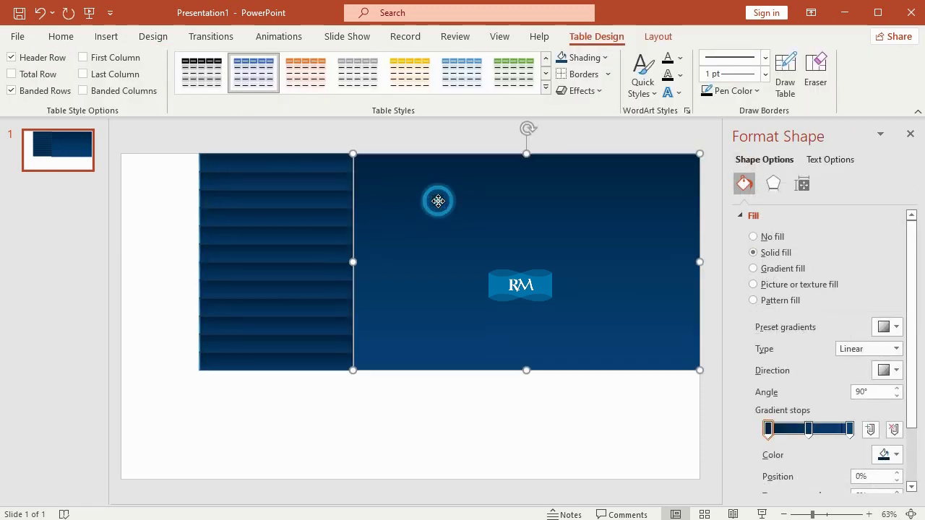
{"action": "right_click", "coordinate": [436, 201]}
{"action": "left_click", "coordinate": [555, 296]}
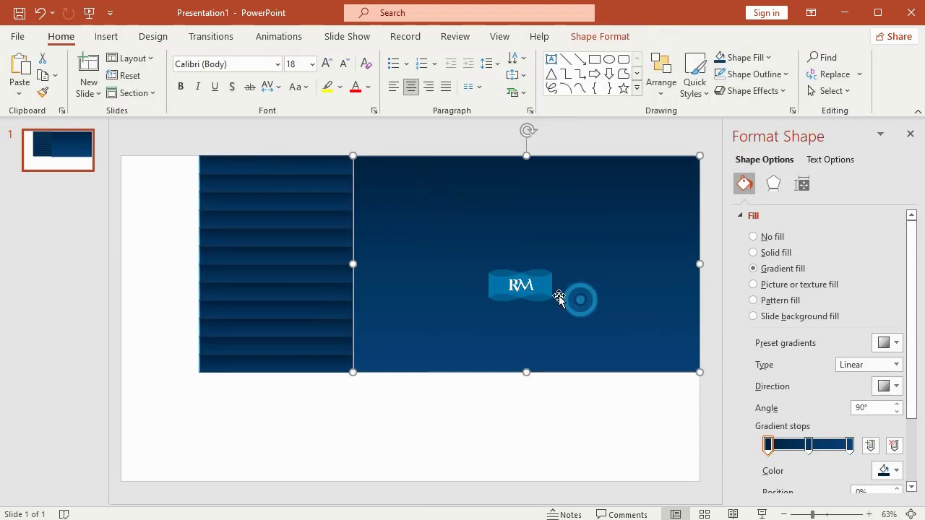
{"action": "left_click", "coordinate": [265, 440]}
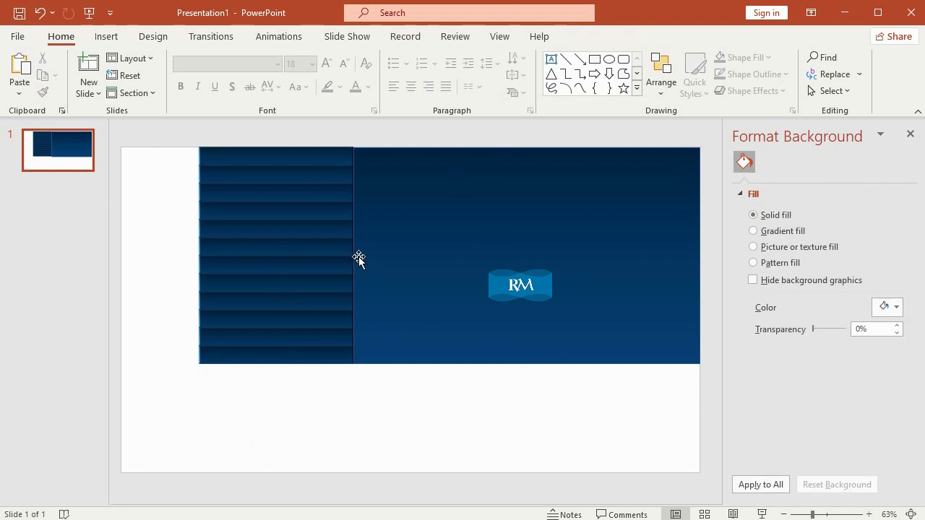
- Trace a freeform left wall from the top-left corner, down the table edge, diagonally to the bottom-left
{"action": "left_click", "coordinate": [112, 37]}
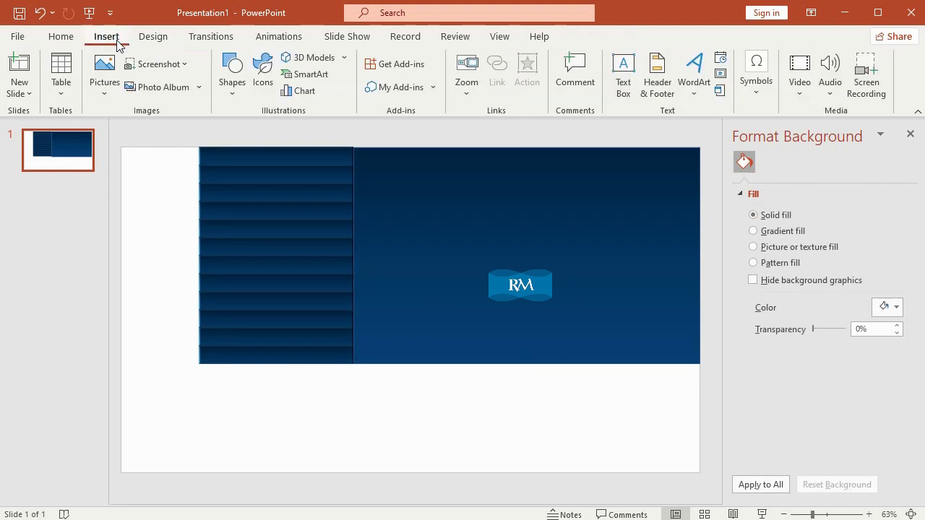
{"action": "left_click", "coordinate": [236, 99]}
{"action": "left_click", "coordinate": [370, 191]}
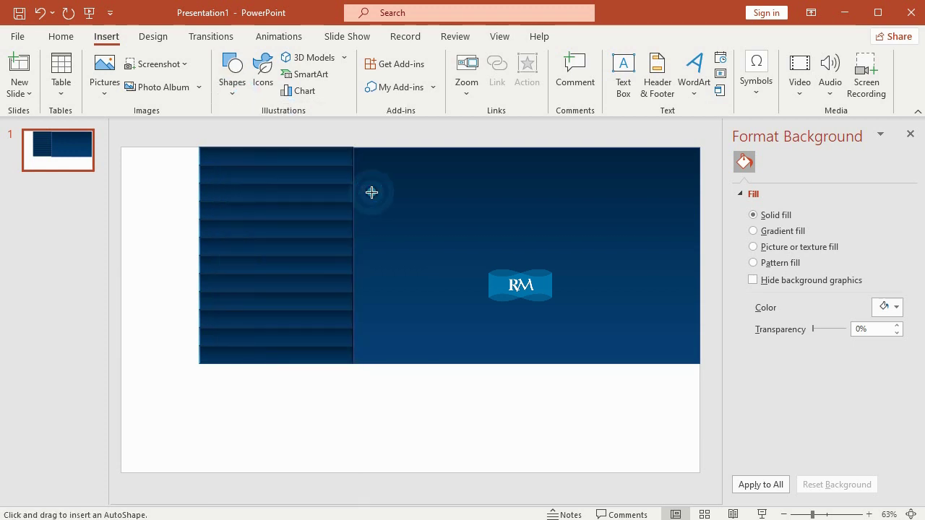
{"action": "left_click_drag", "start_coordinate": [121, 147], "coordinate": [191, 146]}
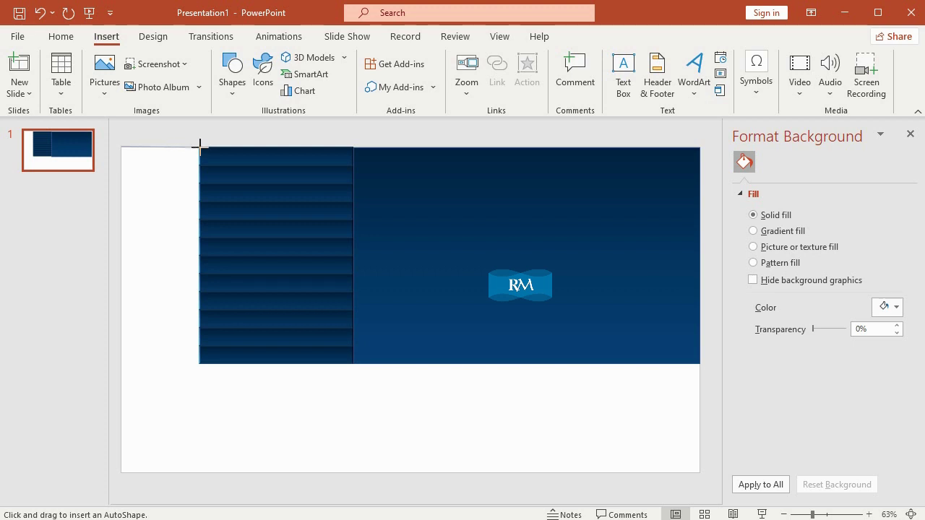
{"action": "left_click_drag", "start_coordinate": [199, 146], "coordinate": [213, 287]}
{"action": "left_click_drag", "start_coordinate": [198, 364], "coordinate": [120, 452]}
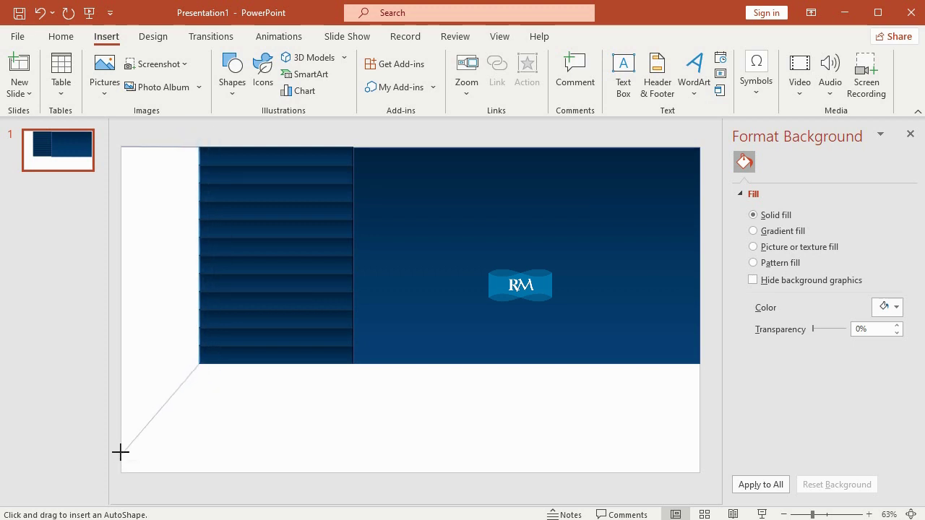
{"action": "left_click_drag", "start_coordinate": [121, 452], "coordinate": [121, 152]}
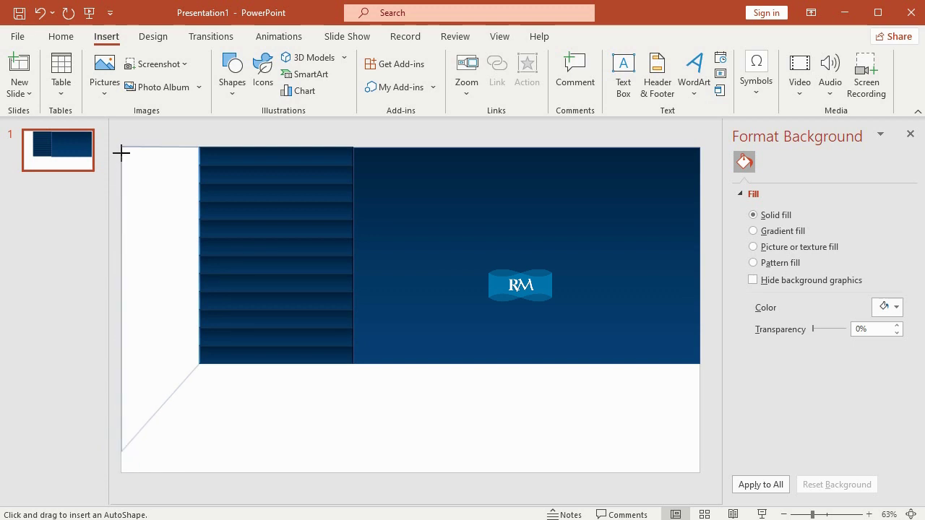
{"action": "double_click", "coordinate": [120, 148]}
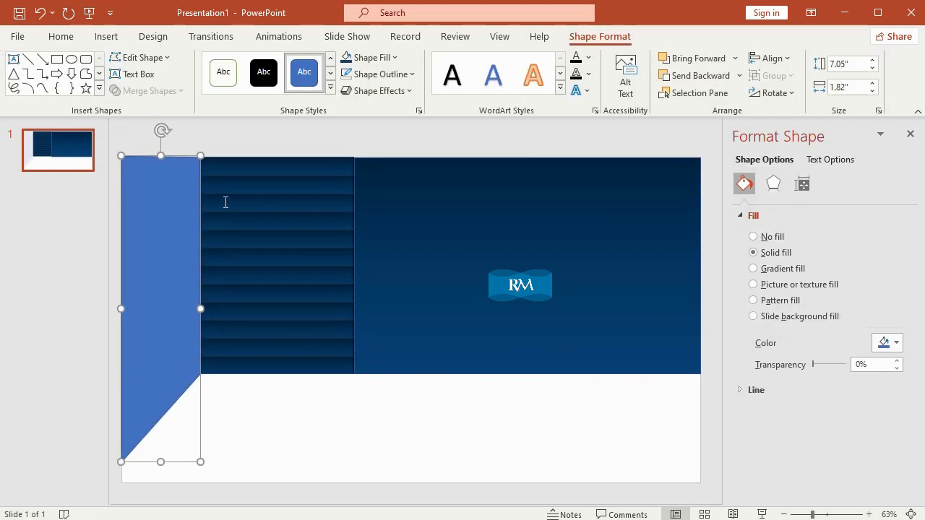
- Give the left wall a gradient fill starting from a light blue preset
{"action": "left_click", "coordinate": [383, 64]}
{"action": "mouse_move", "coordinate": [452, 344]}
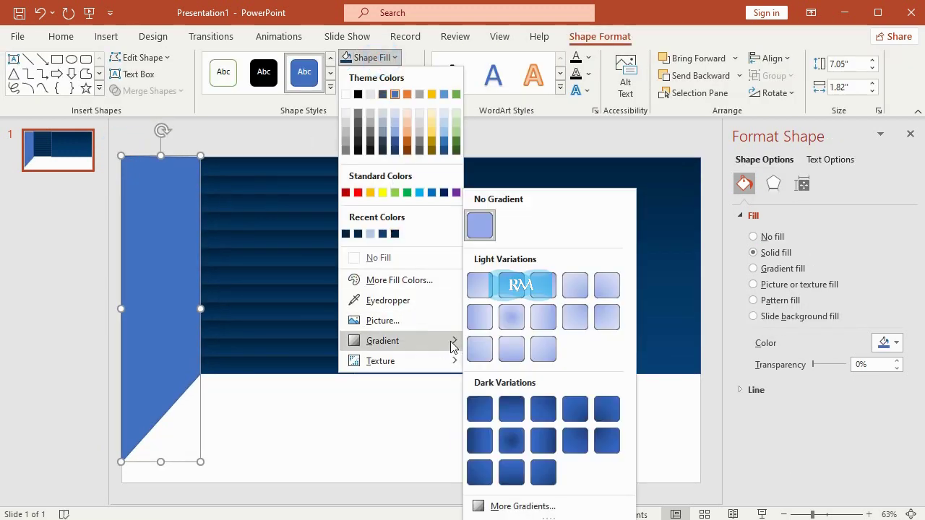
{"action": "left_click", "coordinate": [523, 506]}
{"action": "left_click", "coordinate": [780, 269]}
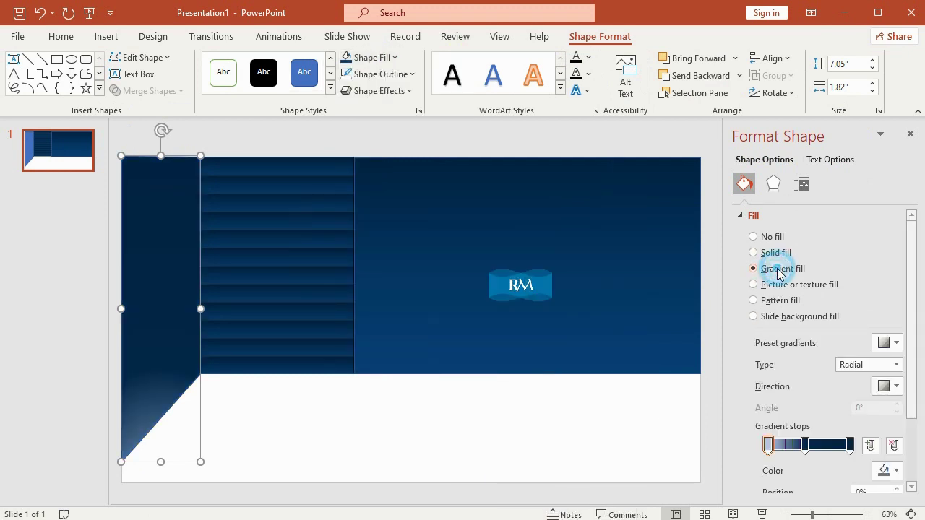
{"action": "left_click", "coordinate": [888, 342]}
{"action": "left_click", "coordinate": [818, 467]}
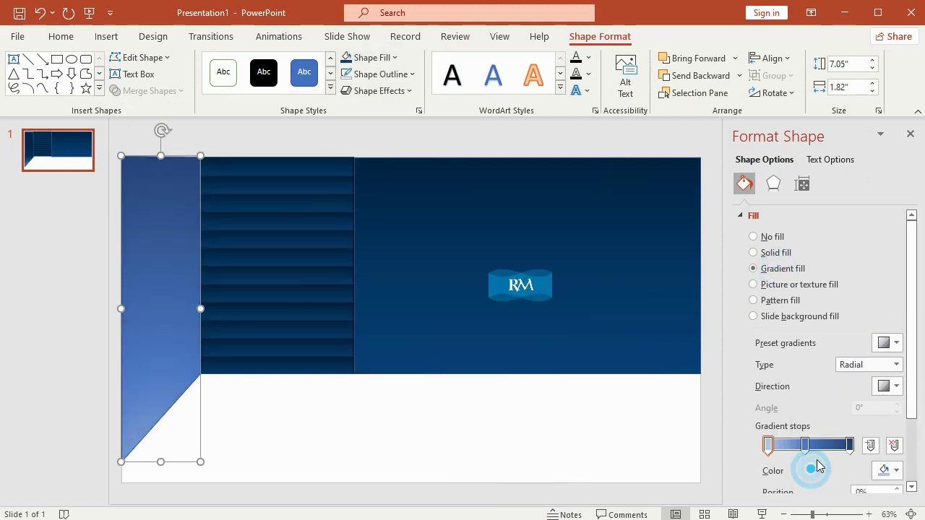
{"action": "left_click", "coordinate": [910, 455]}
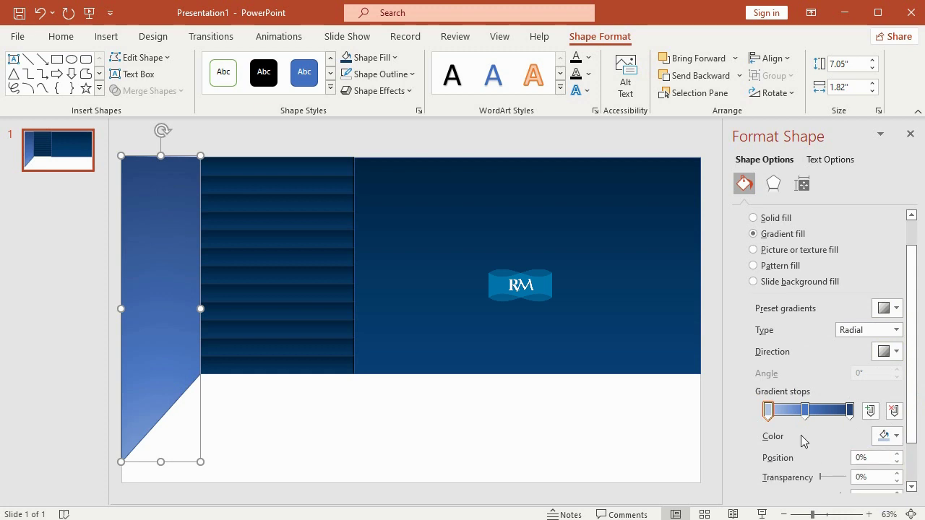
- Set the middle gradient stop to navy RGB 3, 40, 74
{"action": "left_click", "coordinate": [802, 413]}
{"action": "left_click", "coordinate": [893, 435]}
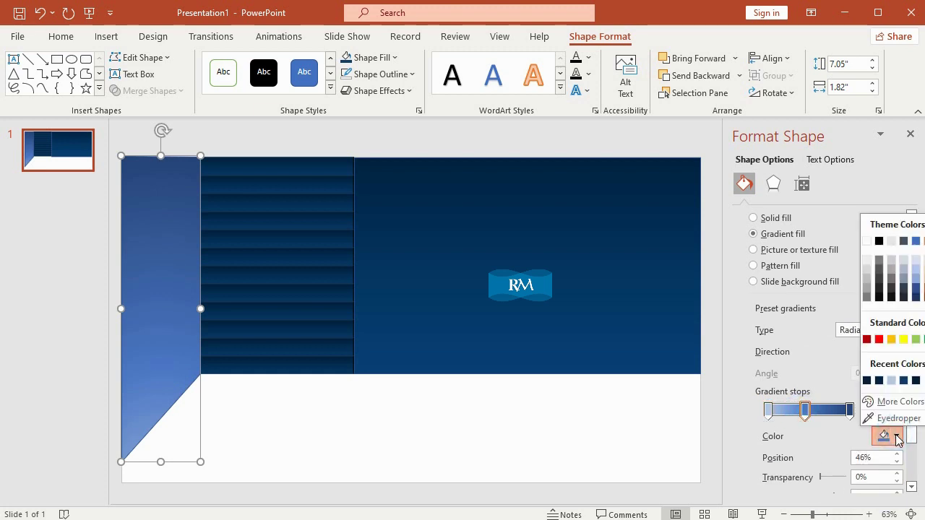
{"action": "left_click", "coordinate": [892, 402]}
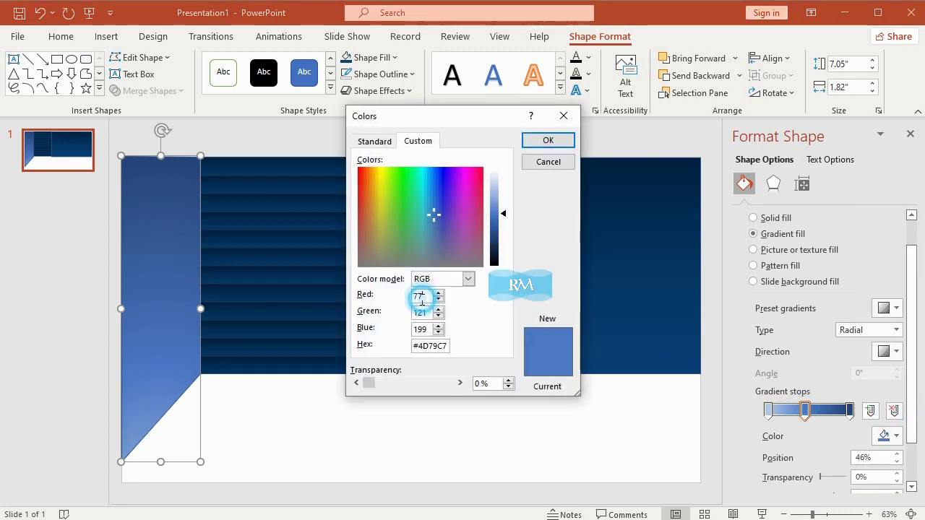
{"action": "type", "text": "3"}
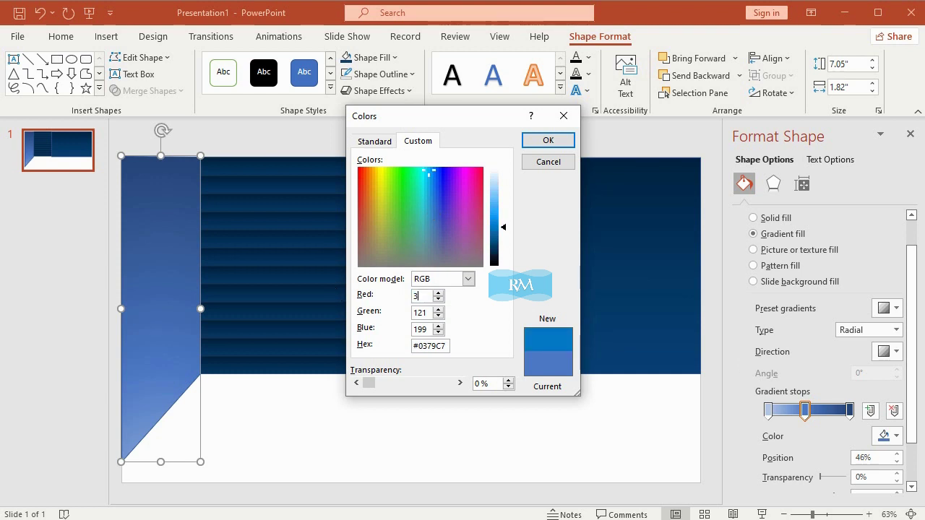
{"action": "double_click", "coordinate": [432, 312]}
{"action": "type", "text": "40"}
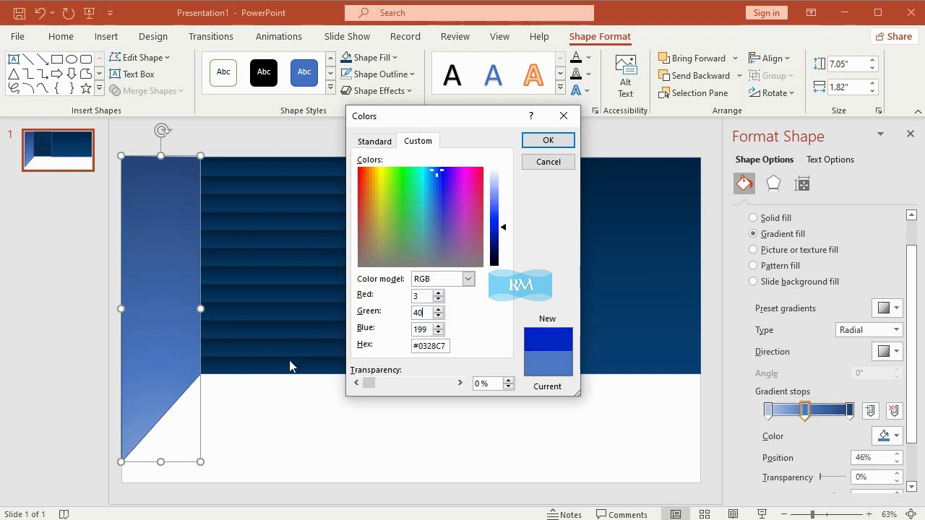
{"action": "double_click", "coordinate": [429, 332]}
{"action": "type", "text": "74"}
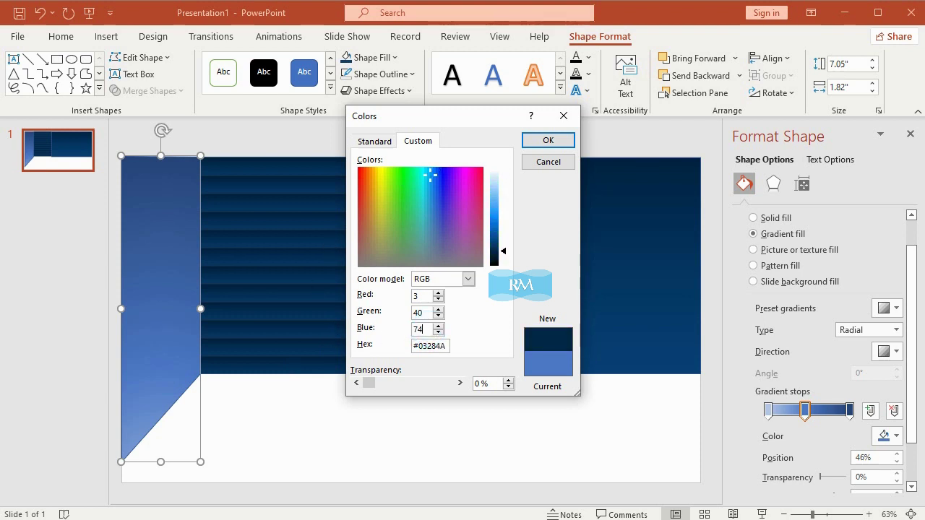
{"action": "left_click", "coordinate": [538, 141]}
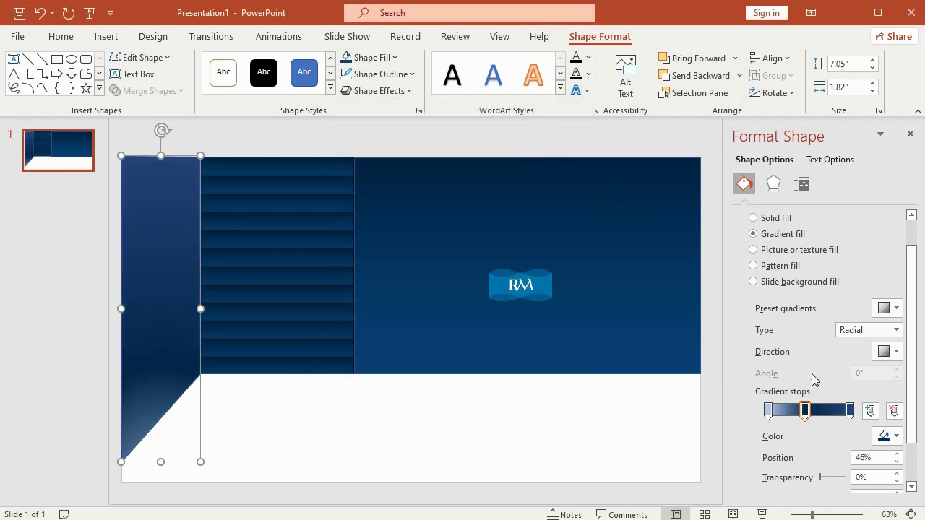
- Set the right gradient stop to deep navy RGB 2, 36, 66 (#022442)
{"action": "left_click", "coordinate": [850, 410]}
{"action": "left_click", "coordinate": [896, 436]}
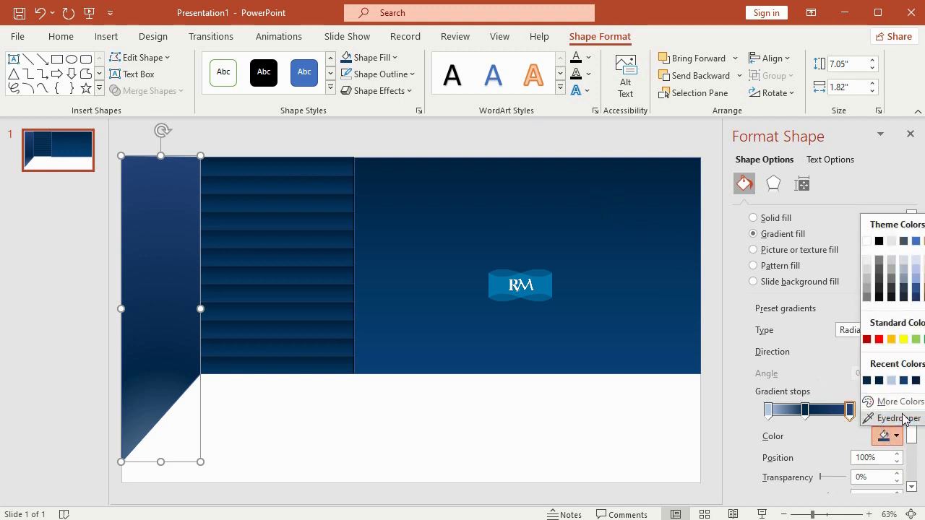
{"action": "left_click", "coordinate": [902, 399]}
{"action": "double_click", "coordinate": [419, 295]}
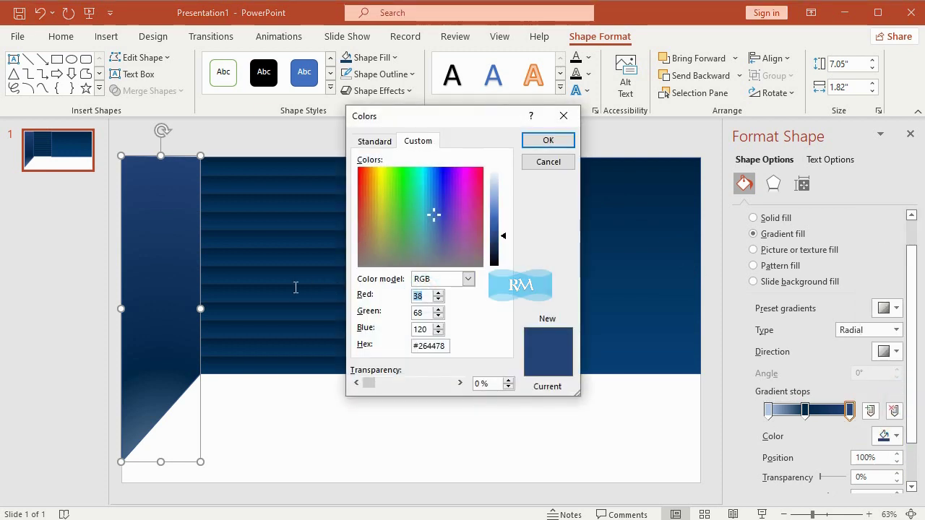
{"action": "type", "text": "2"}
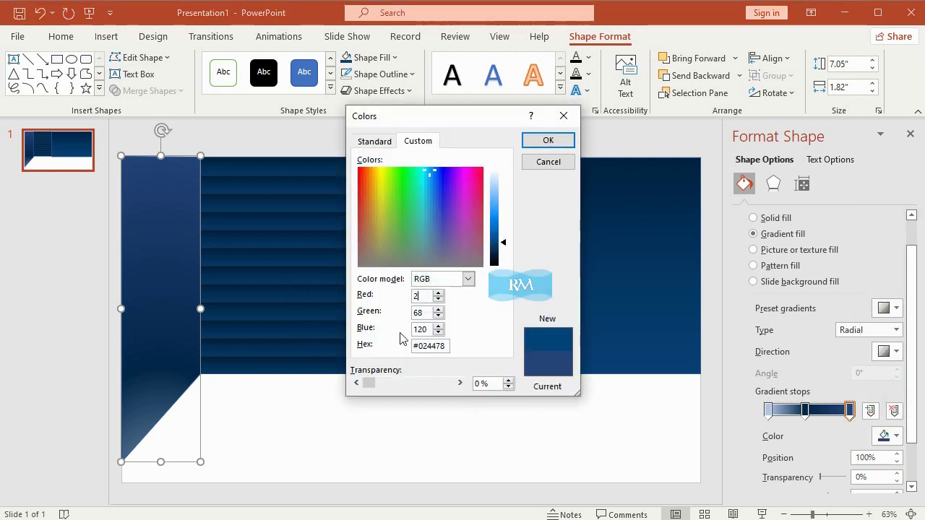
{"action": "double_click", "coordinate": [423, 313]}
{"action": "type", "text": "36"}
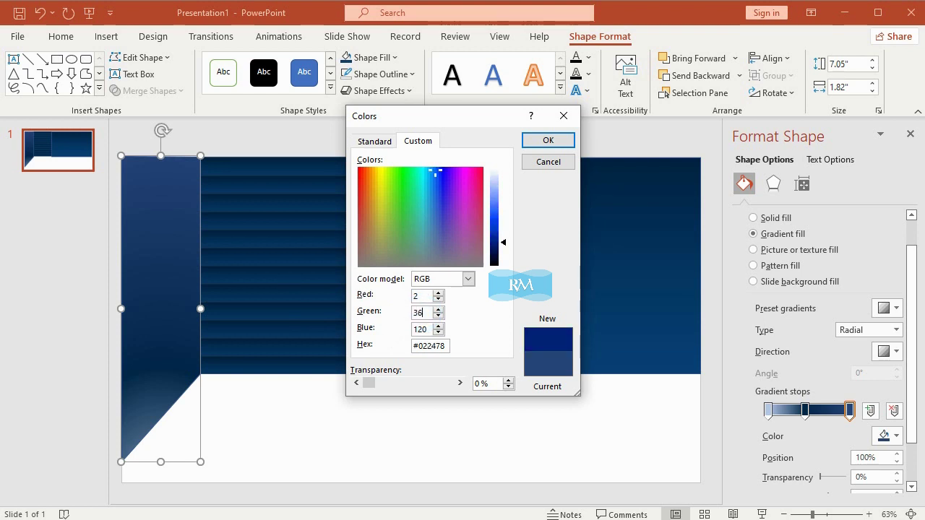
{"action": "double_click", "coordinate": [421, 329]}
{"action": "type", "text": "66"}
{"action": "left_click", "coordinate": [543, 141]}
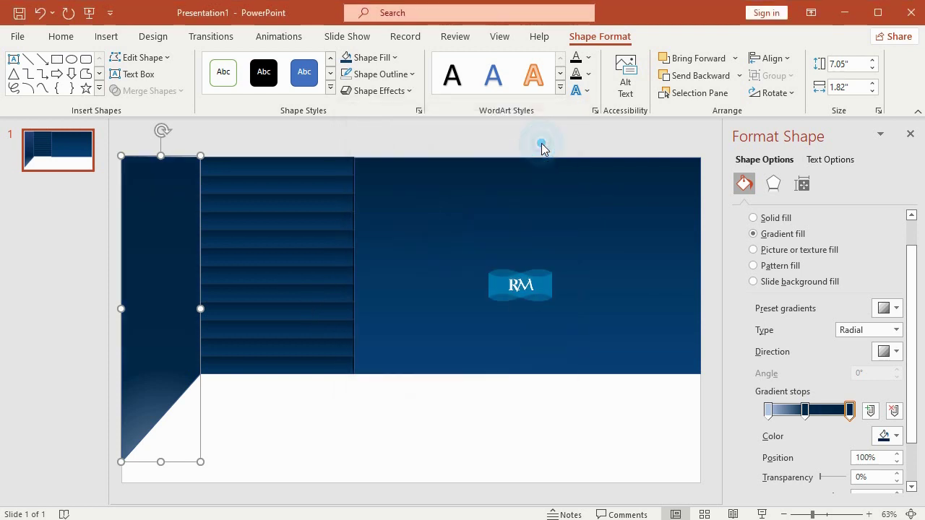
- Add a top bevel 21 pt wide and 33.5 pt high to the left wall
{"action": "left_click", "coordinate": [390, 91]}
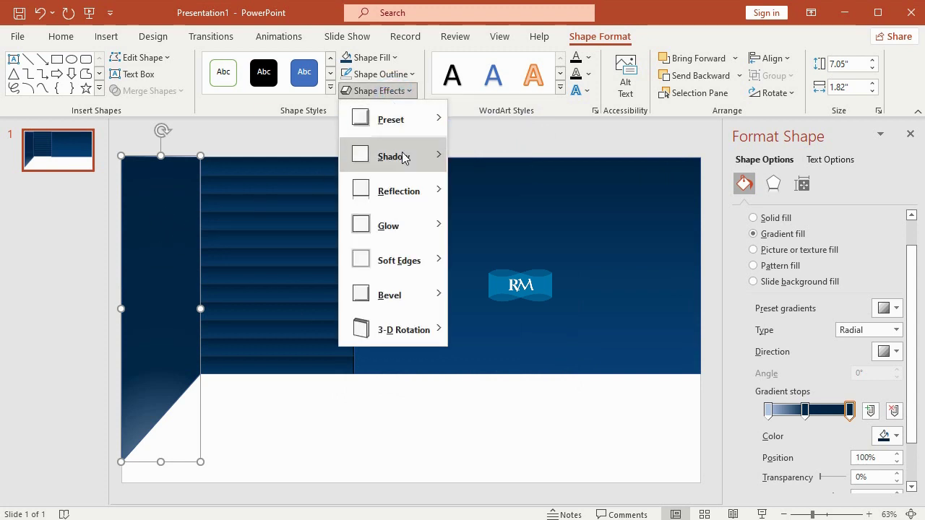
{"action": "mouse_move", "coordinate": [432, 290]}
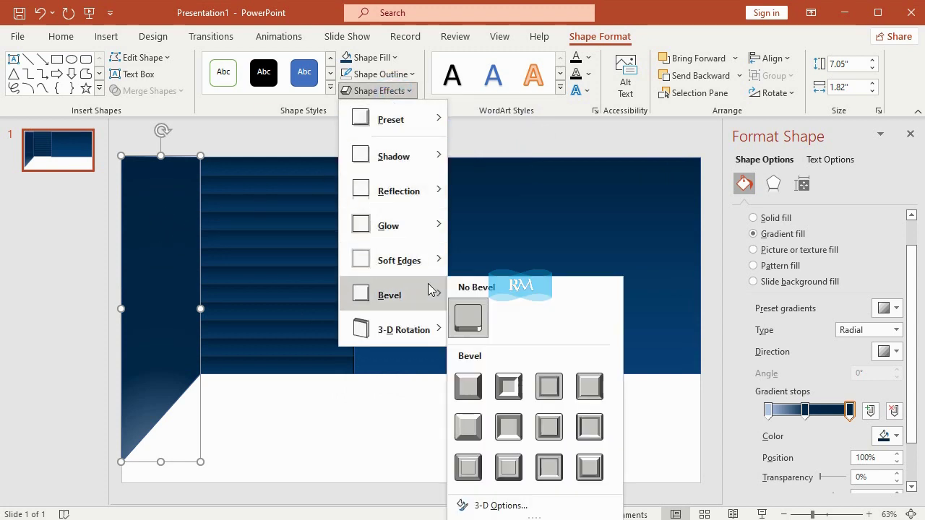
{"action": "left_click", "coordinate": [533, 509]}
{"action": "left_click", "coordinate": [795, 331]}
{"action": "left_click", "coordinate": [857, 239]}
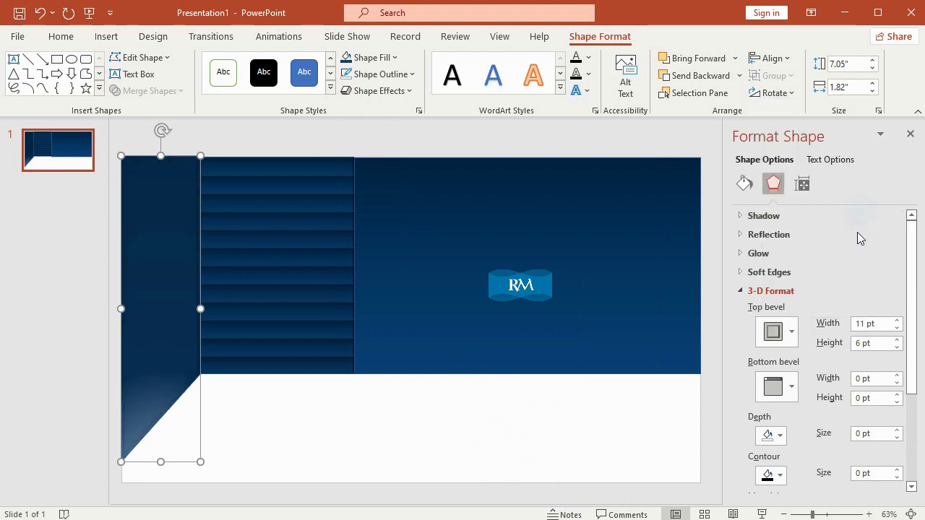
{"action": "double_click", "coordinate": [862, 323]}
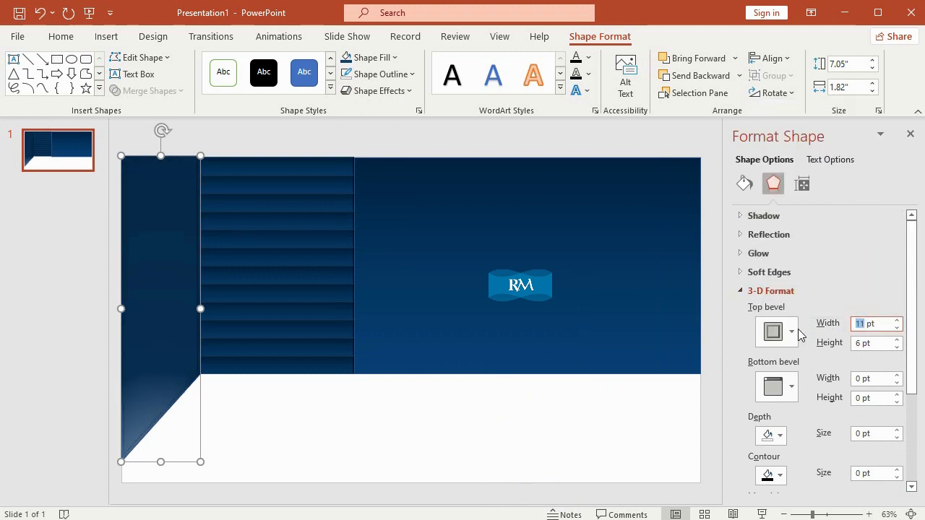
{"action": "type", "text": "21"}
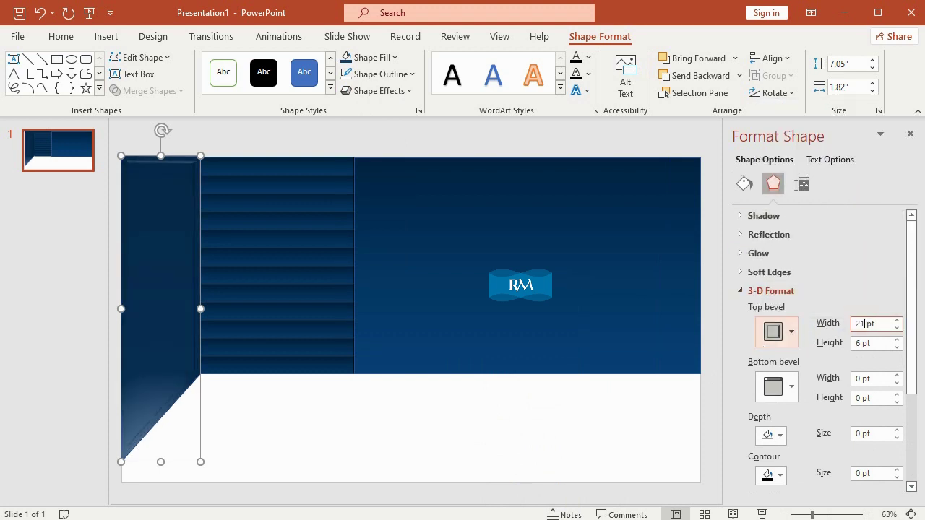
{"action": "double_click", "coordinate": [862, 343]}
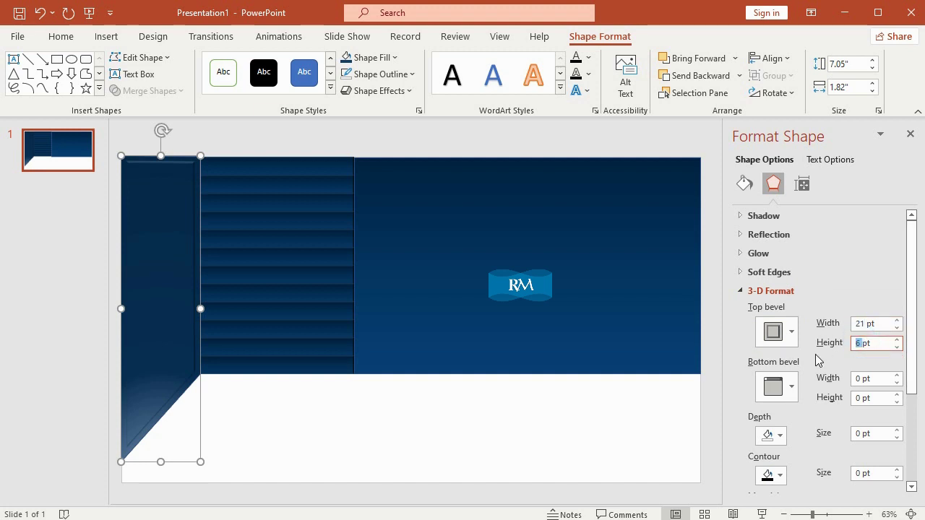
{"action": "type", "text": "33.5"}
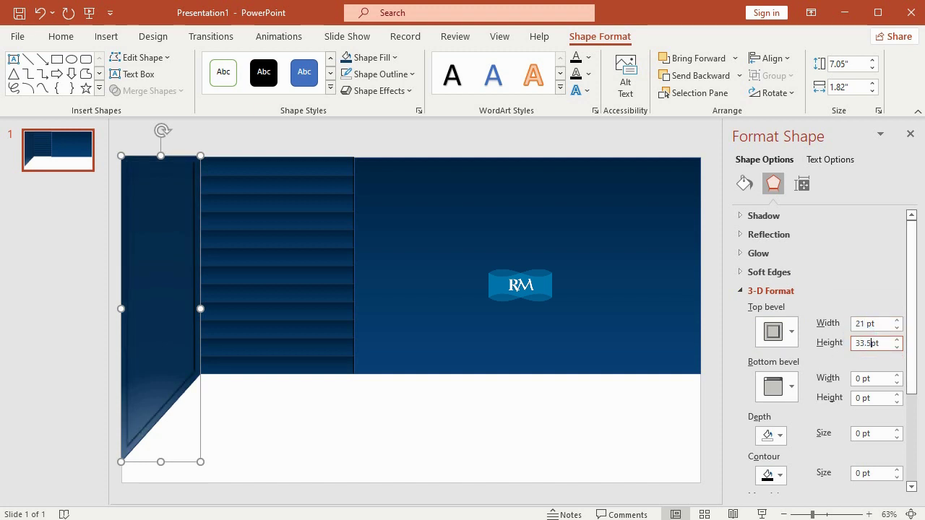
{"action": "left_click", "coordinate": [82, 308]}
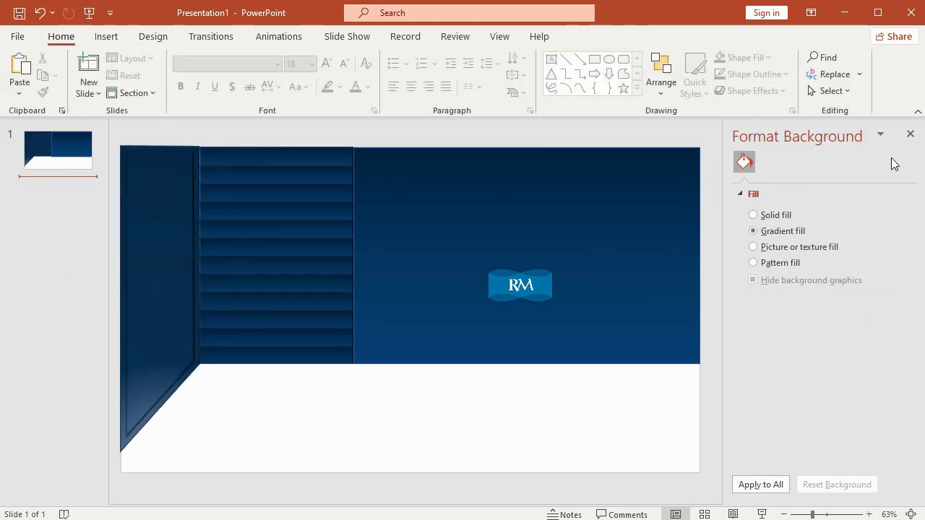
- Draw a freeform right wall from the top edge to the top-right and bottom-right corners, back to the back wall
{"action": "left_click", "coordinate": [108, 39]}
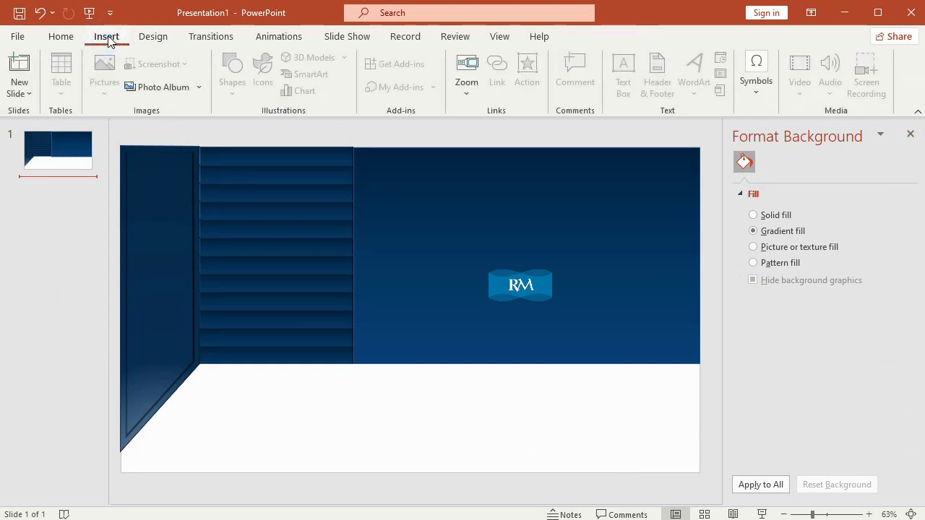
{"action": "left_click", "coordinate": [200, 136]}
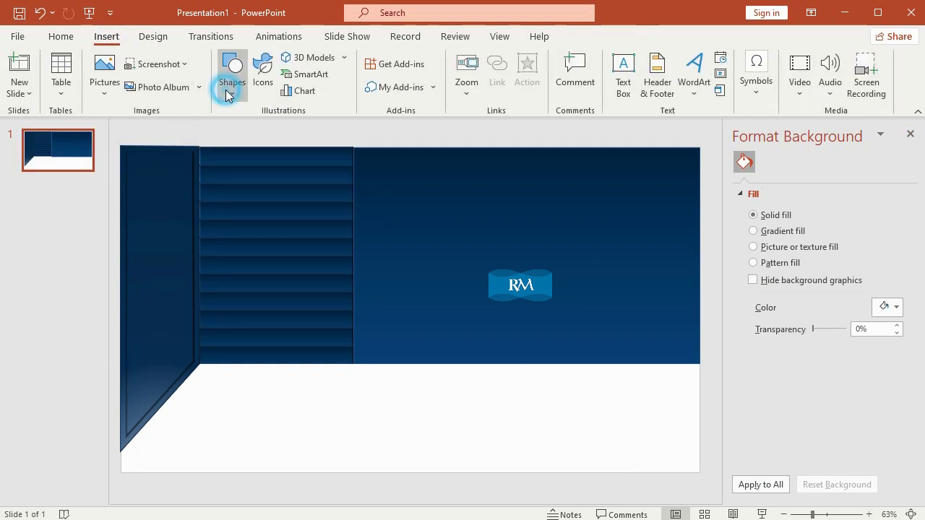
{"action": "left_click", "coordinate": [226, 85]}
{"action": "left_click", "coordinate": [369, 189]}
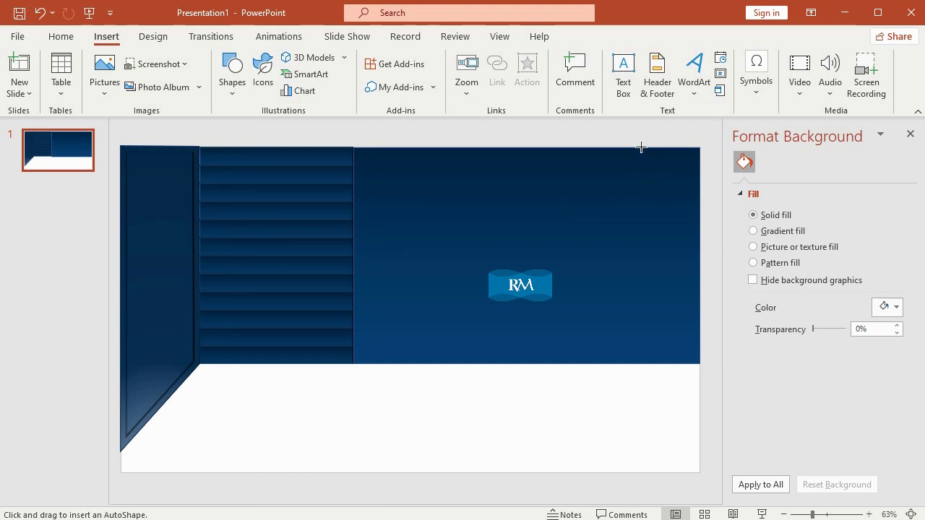
{"action": "left_click_drag", "start_coordinate": [641, 147], "coordinate": [691, 148]}
{"action": "left_click", "coordinate": [699, 148]}
{"action": "left_click", "coordinate": [699, 474]}
{"action": "left_click", "coordinate": [699, 474]}
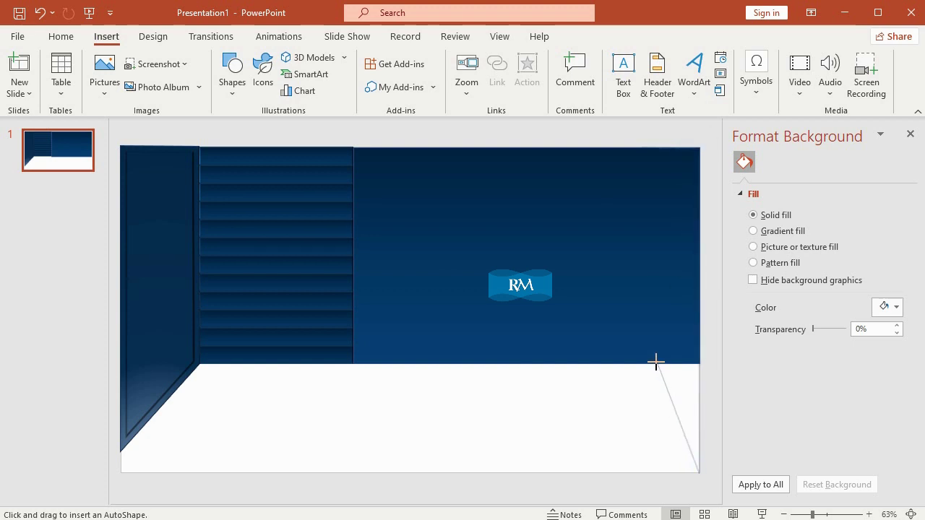
{"action": "left_click", "coordinate": [655, 365]}
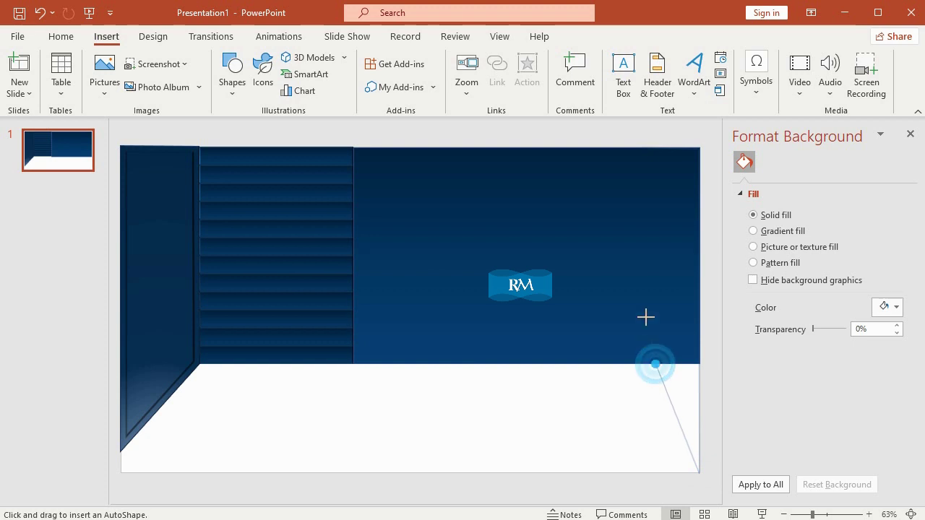
{"action": "left_click", "coordinate": [639, 146]}
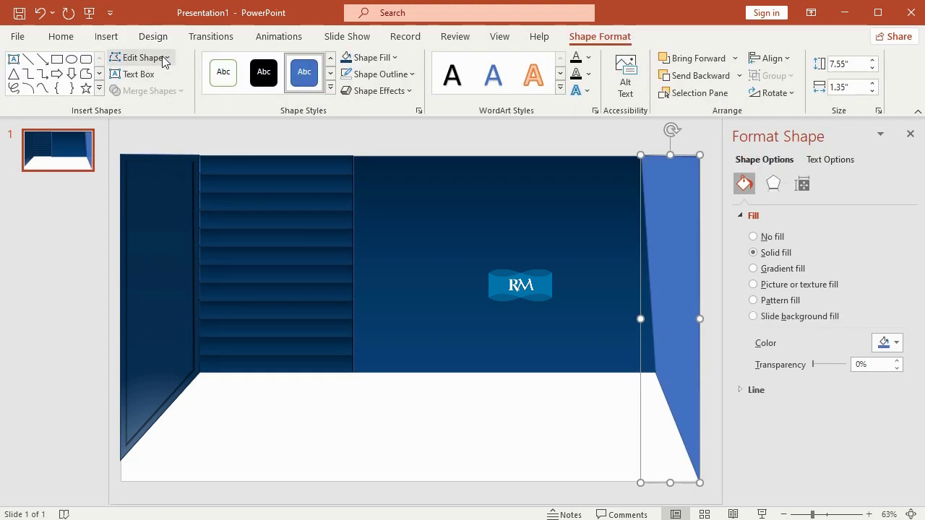
- Adjust the right wall's inner lower corner point to line up with the back wall
{"action": "left_click", "coordinate": [142, 57]}
{"action": "left_click", "coordinate": [155, 99]}
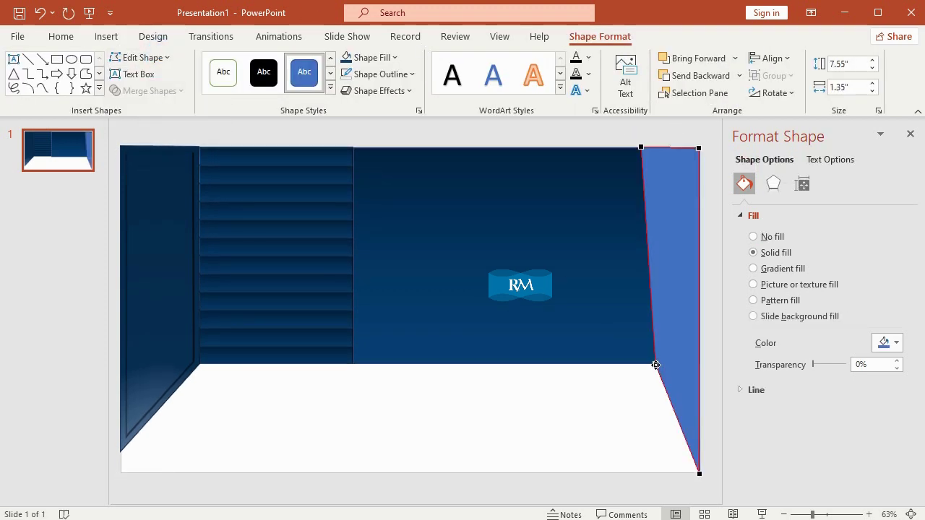
{"action": "left_click_drag", "start_coordinate": [655, 365], "coordinate": [640, 362]}
{"action": "left_click", "coordinate": [626, 398]}
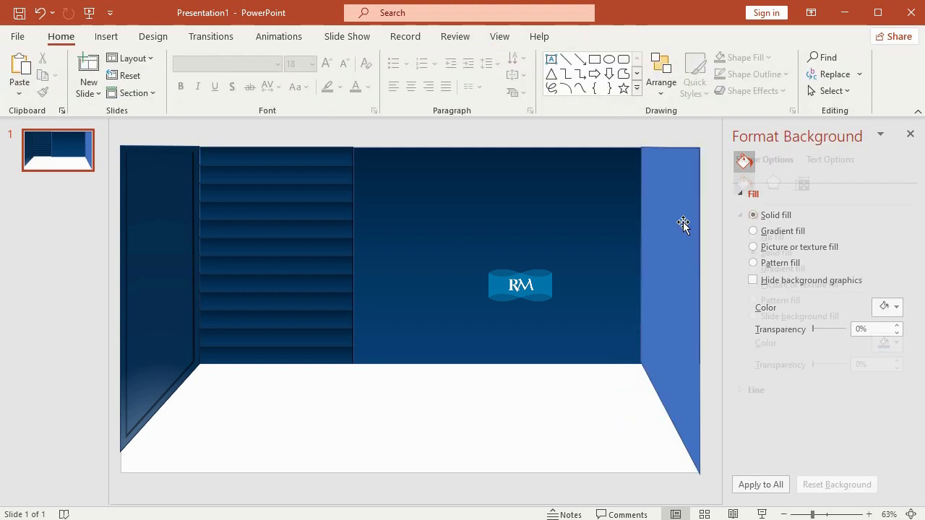
{"action": "left_click", "coordinate": [679, 300]}
{"action": "left_click", "coordinate": [143, 57]}
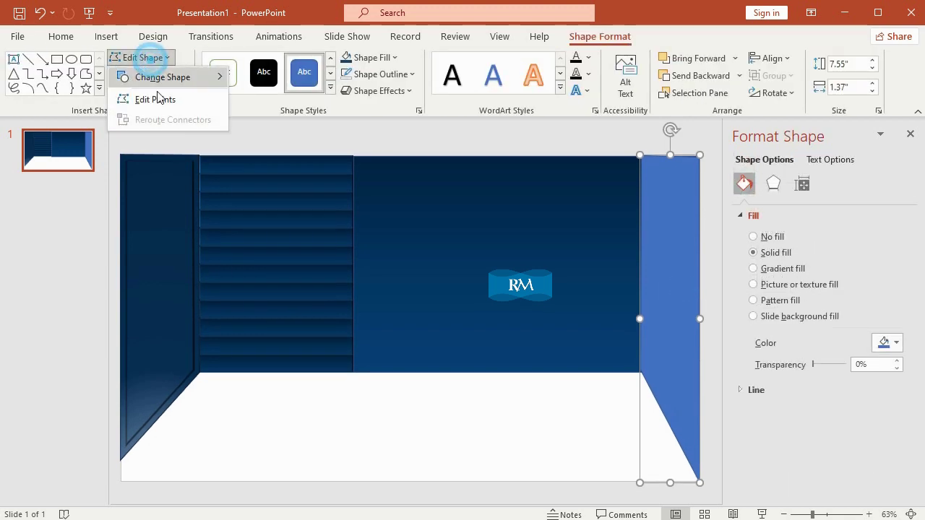
{"action": "left_click", "coordinate": [156, 99]}
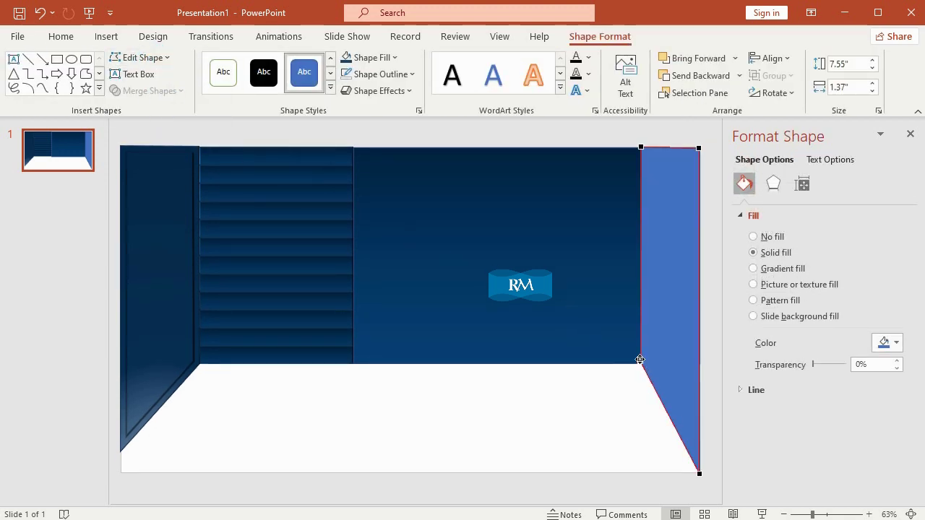
{"action": "left_click", "coordinate": [640, 360]}
{"action": "left_click_drag", "start_coordinate": [642, 359], "coordinate": [643, 359]}
{"action": "left_click", "coordinate": [618, 409]}
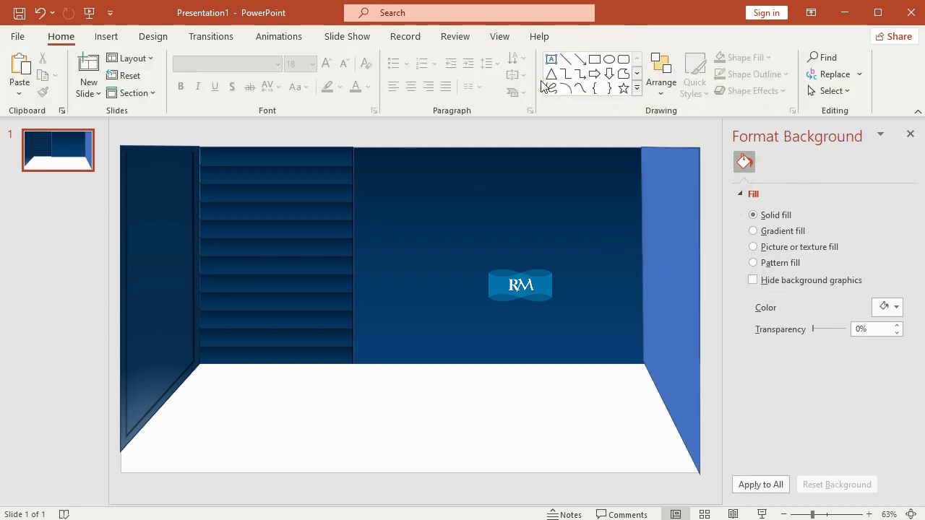
- Apply the blue theme shape style to the right wall
{"action": "left_click", "coordinate": [662, 232]}
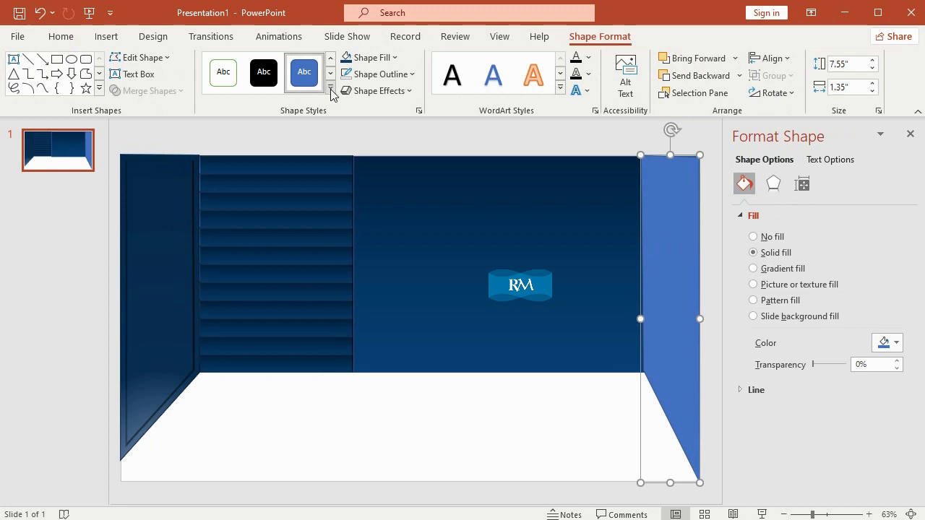
{"action": "left_click", "coordinate": [330, 88]}
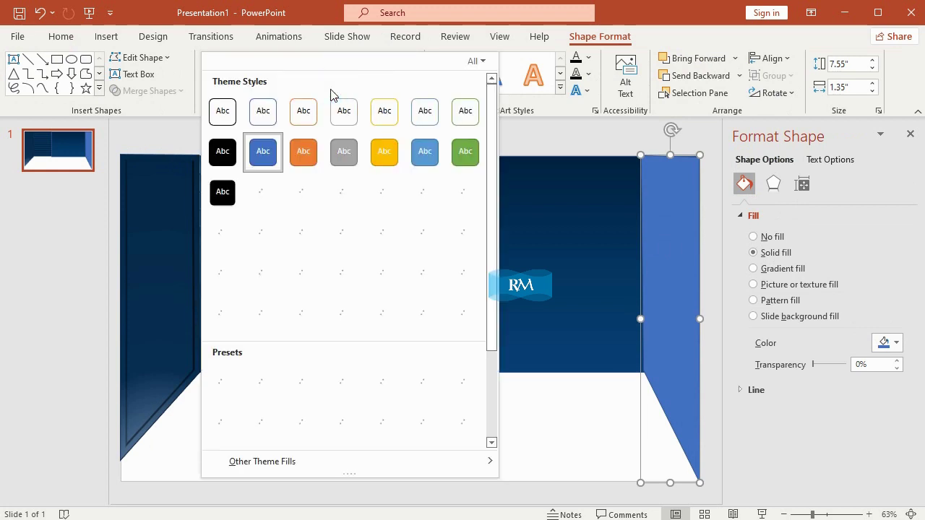
{"action": "left_click", "coordinate": [263, 156]}
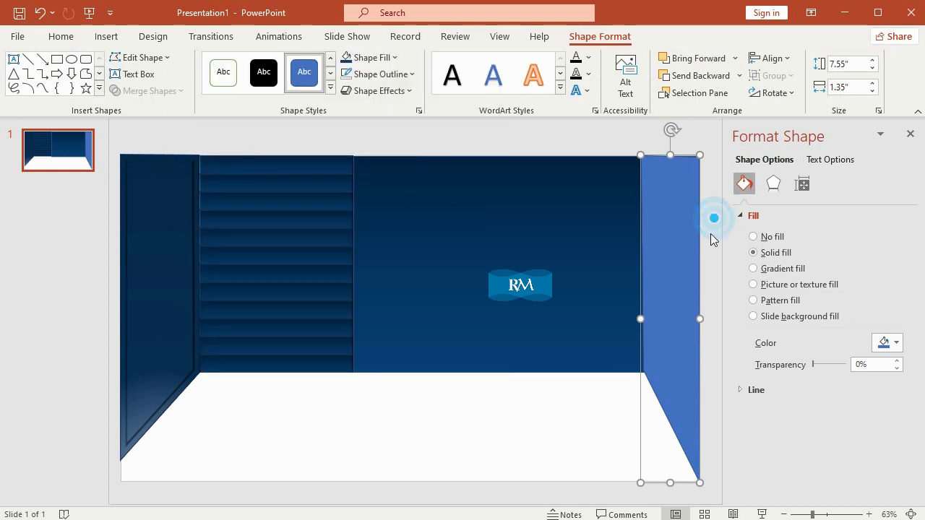
{"action": "left_click", "coordinate": [522, 406]}
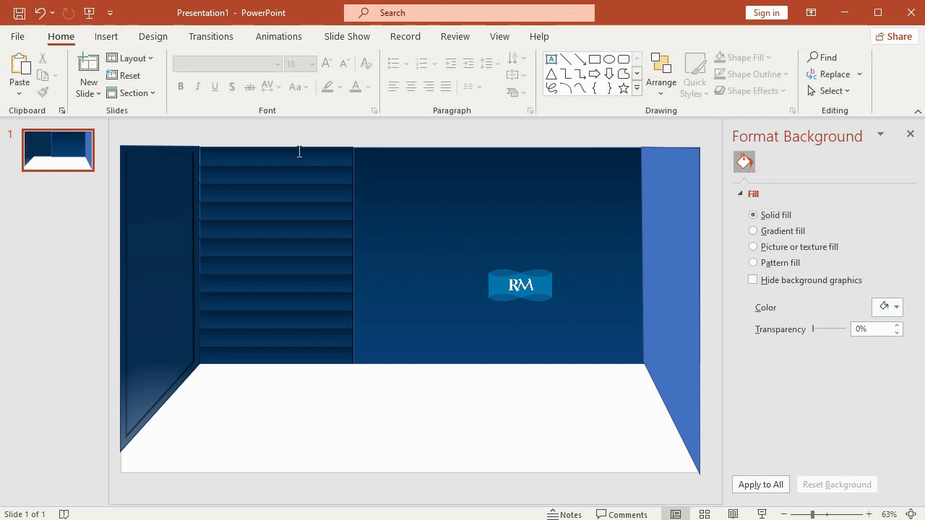
- Draw a rectangle across the floor area and fill it with a brown marble texture
{"action": "left_click", "coordinate": [106, 36]}
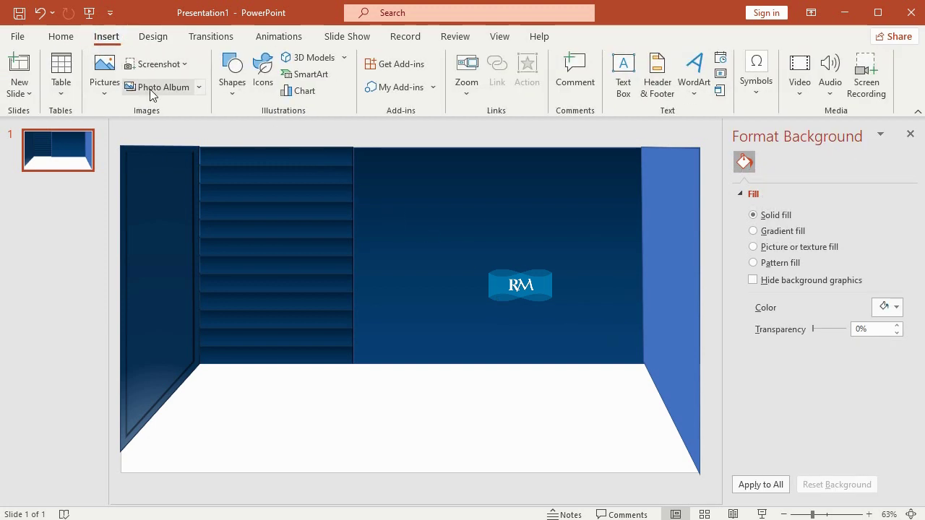
{"action": "left_click", "coordinate": [232, 96]}
{"action": "left_click", "coordinate": [226, 230]}
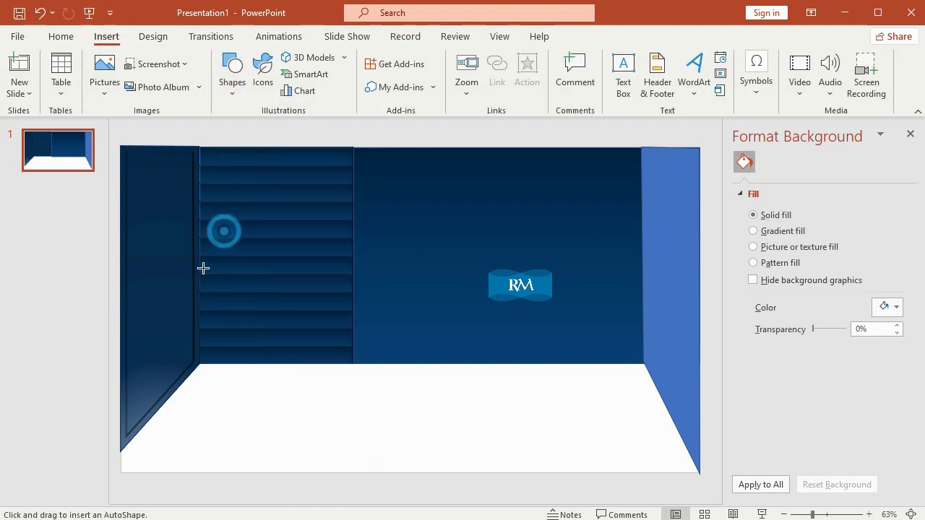
{"action": "mouse_move", "coordinate": [120, 364]}
{"action": "left_mouse_down"}
{"action": "mouse_move", "coordinate": [709, 454]}
{"action": "mouse_move", "coordinate": [711, 475]}
{"action": "left_mouse_up"}
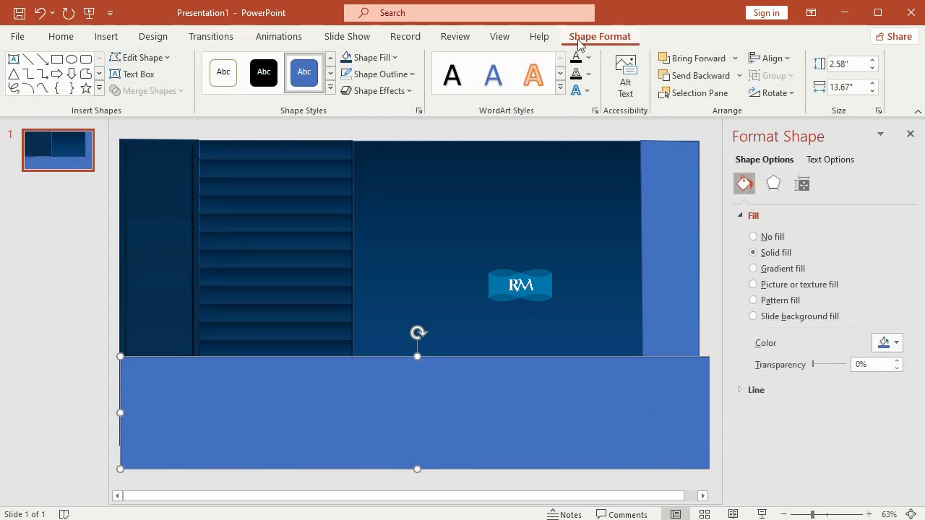
{"action": "left_click", "coordinate": [396, 58]}
{"action": "mouse_move", "coordinate": [431, 339]}
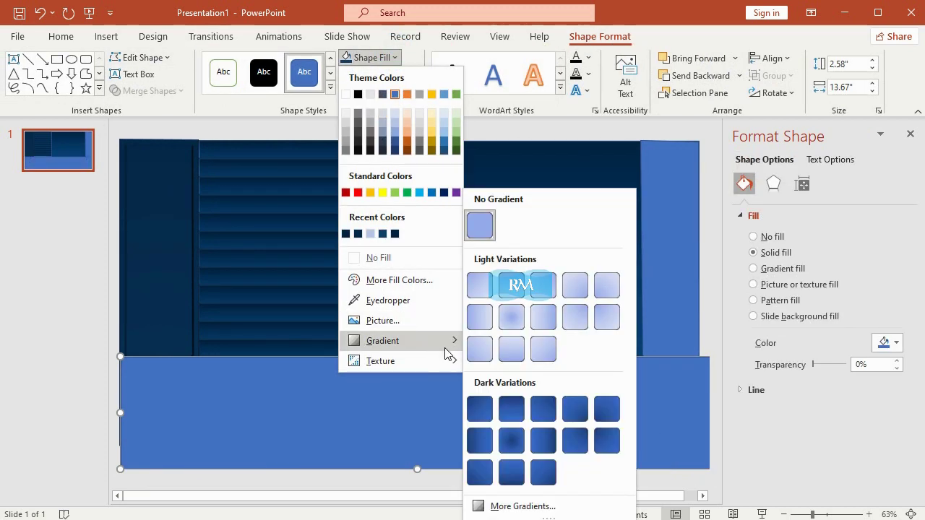
{"action": "mouse_move", "coordinate": [439, 360]}
{"action": "left_click", "coordinate": [613, 262]}
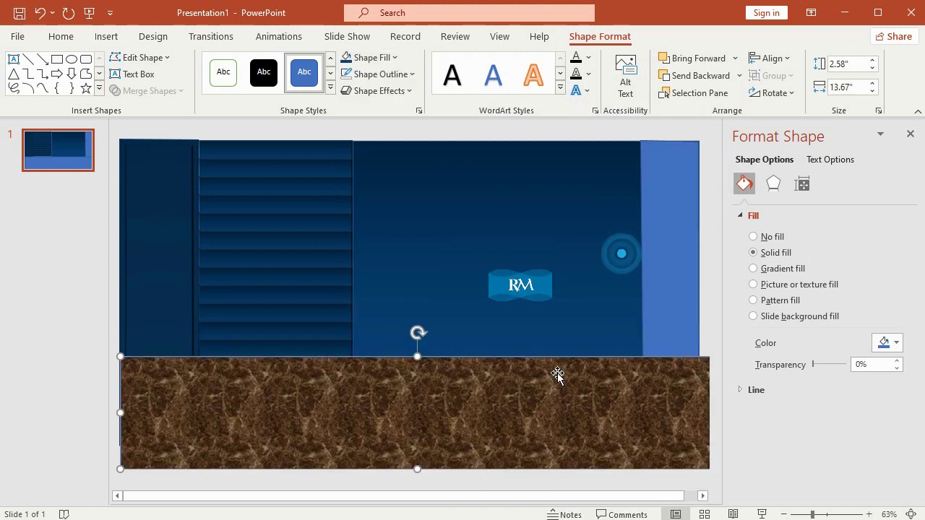
- Send the floor behind the walls and stretch it to span between them
{"action": "right_click", "coordinate": [547, 399]}
{"action": "mouse_move", "coordinate": [650, 192]}
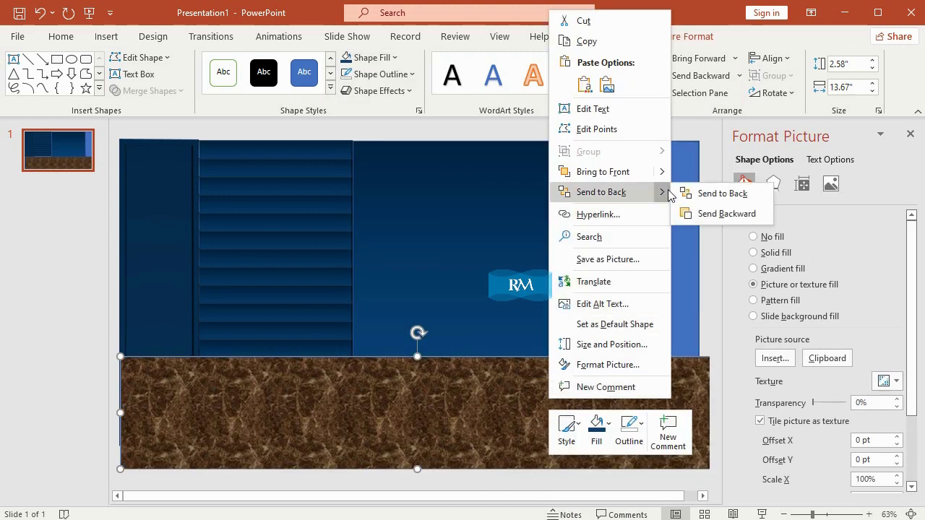
{"action": "left_click", "coordinate": [696, 192]}
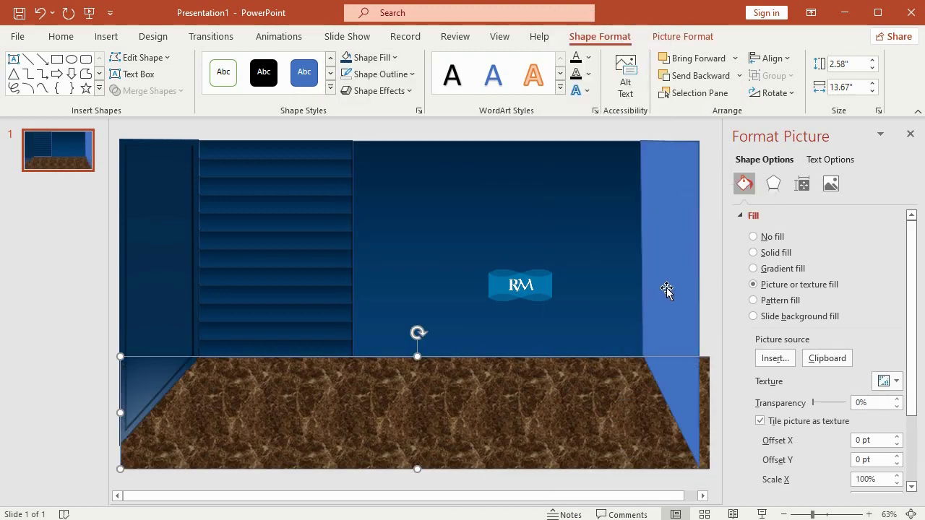
{"action": "left_click", "coordinate": [607, 432]}
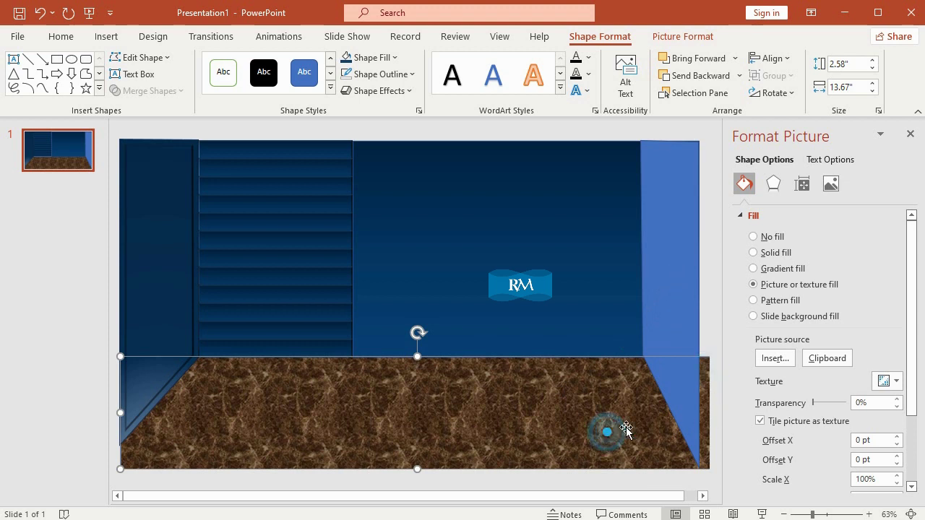
{"action": "left_click_drag", "start_coordinate": [590, 423], "coordinate": [575, 419]}
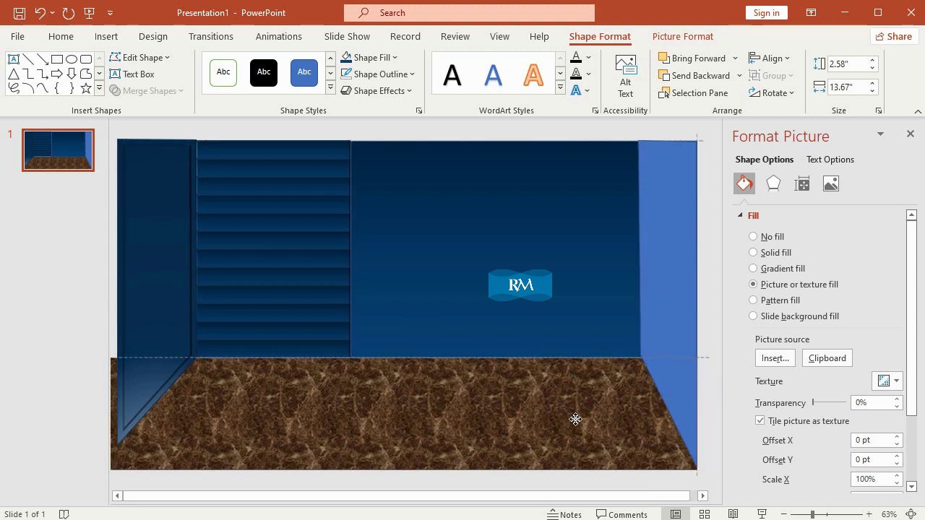
{"action": "mouse_move", "coordinate": [234, 427]}
{"action": "left_mouse_down"}
{"action": "mouse_move", "coordinate": [294, 419]}
{"action": "mouse_move", "coordinate": [272, 415]}
{"action": "left_mouse_up"}
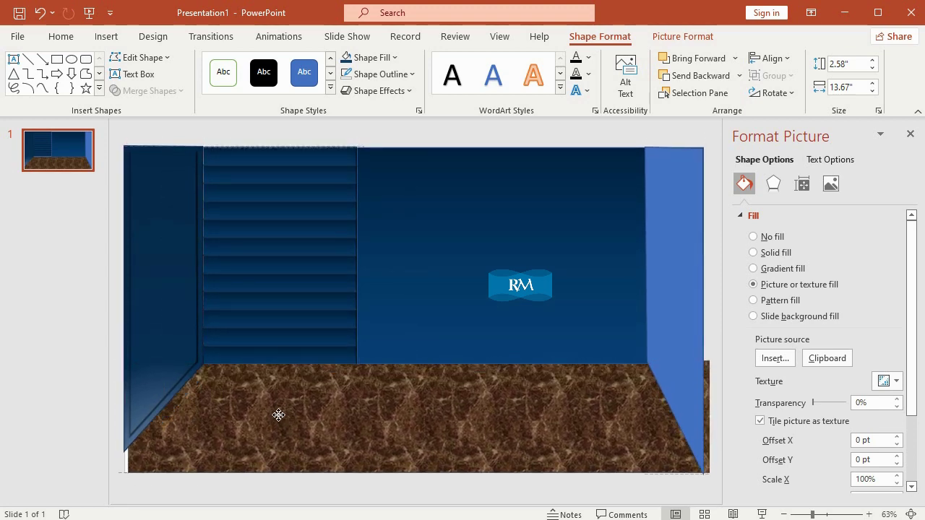
{"action": "mouse_move", "coordinate": [118, 416]}
{"action": "left_mouse_down"}
{"action": "mouse_move", "coordinate": [176, 416]}
{"action": "mouse_move", "coordinate": [169, 402]}
{"action": "left_mouse_up"}
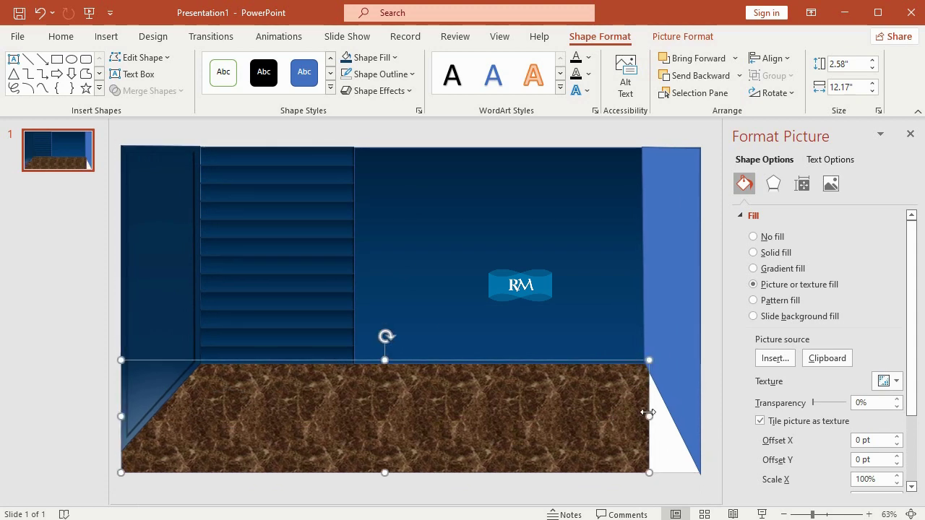
{"action": "left_click_drag", "start_coordinate": [650, 414], "coordinate": [701, 407]}
- Edit the right wall's points, raising its bottom-right corner to meet the floor
{"action": "left_click", "coordinate": [660, 288]}
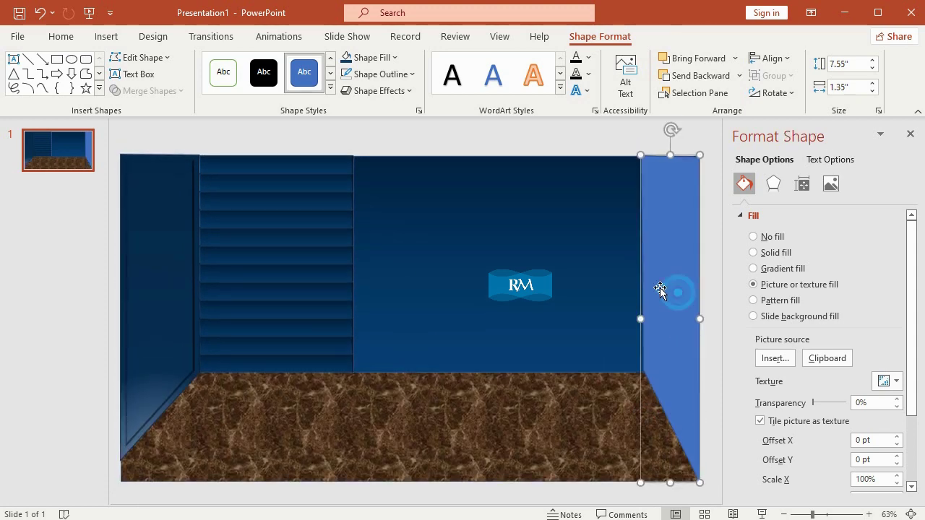
{"action": "left_click", "coordinate": [141, 57]}
{"action": "left_click", "coordinate": [154, 97]}
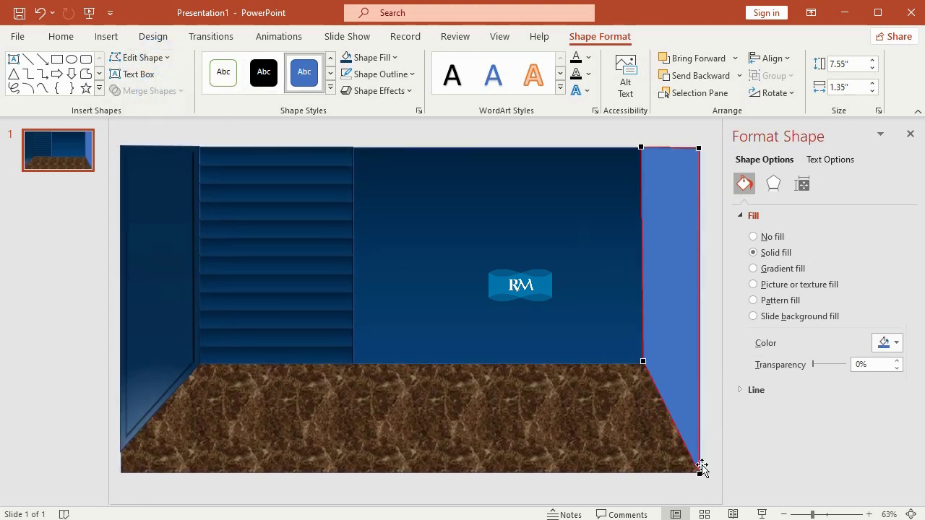
{"action": "left_click_drag", "start_coordinate": [701, 474], "coordinate": [699, 448]}
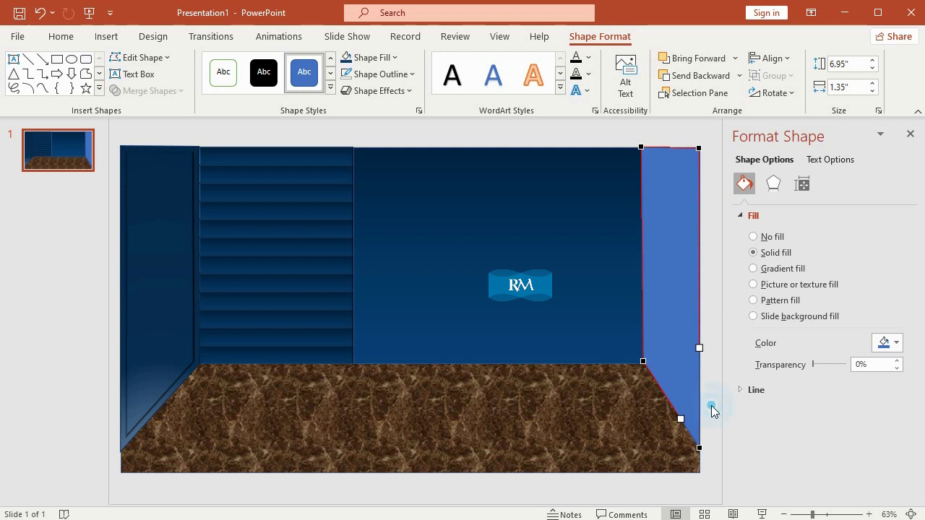
{"action": "left_click", "coordinate": [681, 129]}
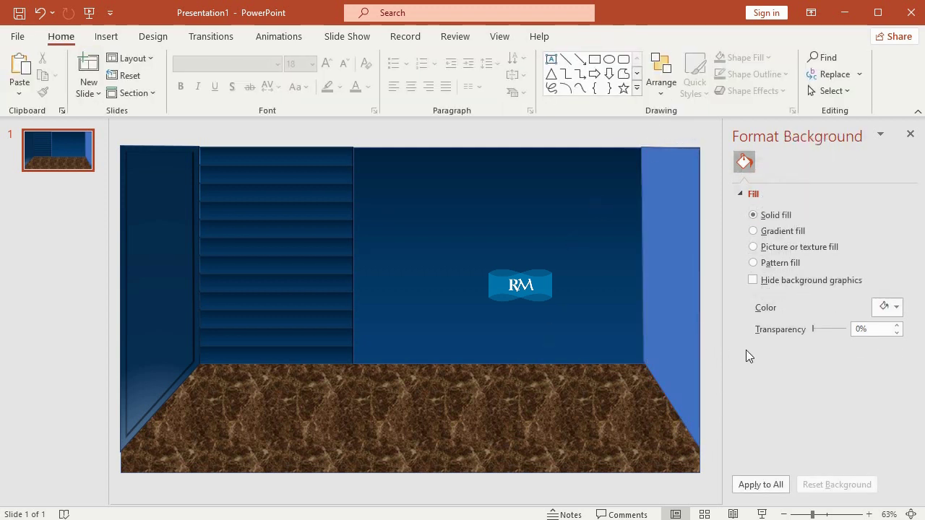
- Undo the wall edit and draw a cube 0.91" high by 4.01" wide
{"action": "key", "text": "ctrl+z"}
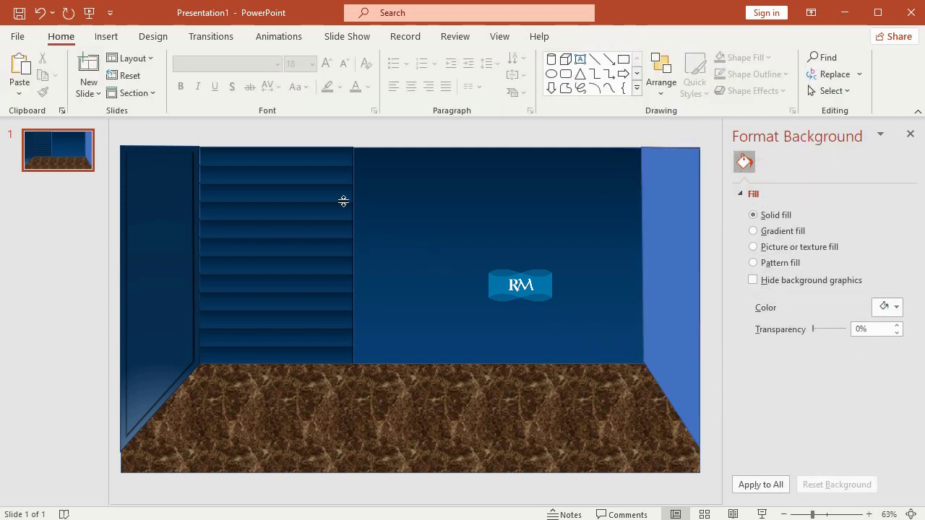
{"action": "left_click", "coordinate": [106, 36]}
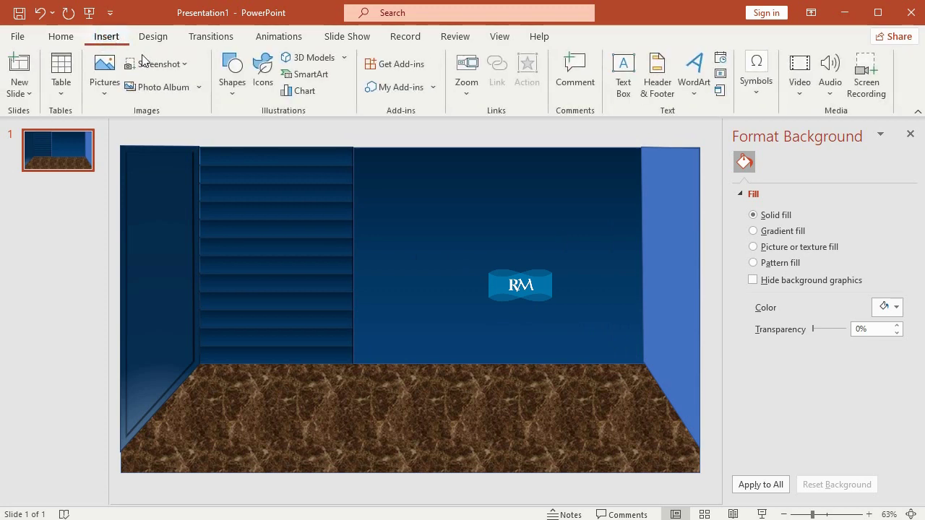
{"action": "left_click", "coordinate": [240, 100]}
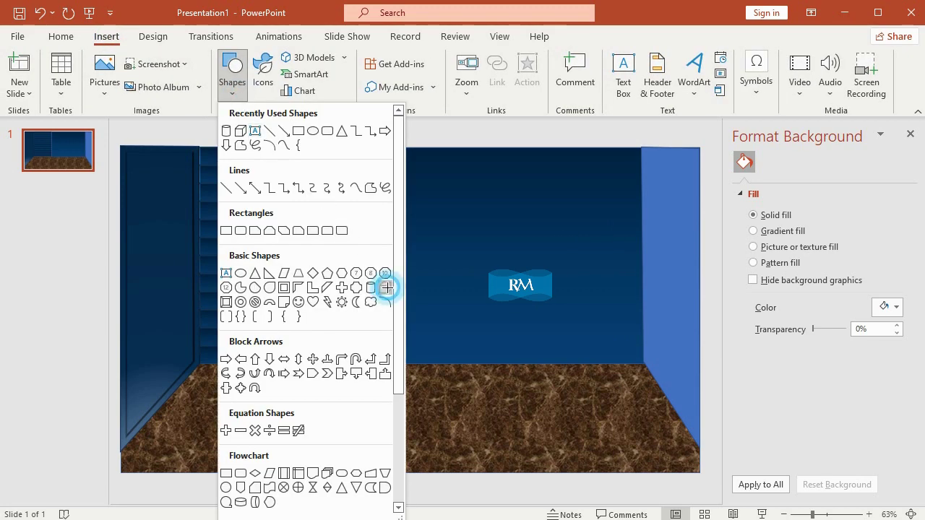
{"action": "left_click", "coordinate": [385, 288]}
{"action": "left_click_drag", "start_coordinate": [340, 360], "coordinate": [438, 412]}
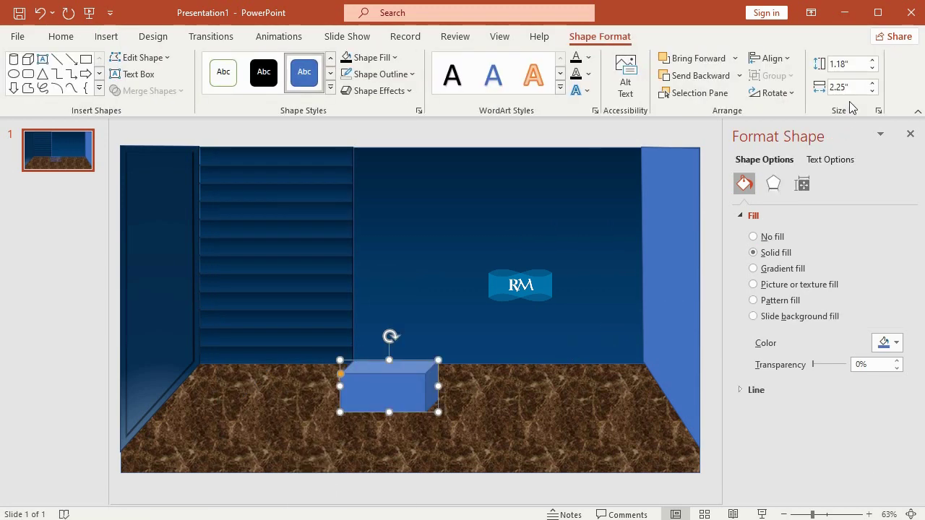
{"action": "left_click", "coordinate": [849, 63]}
{"action": "type", "text": "0.91"}
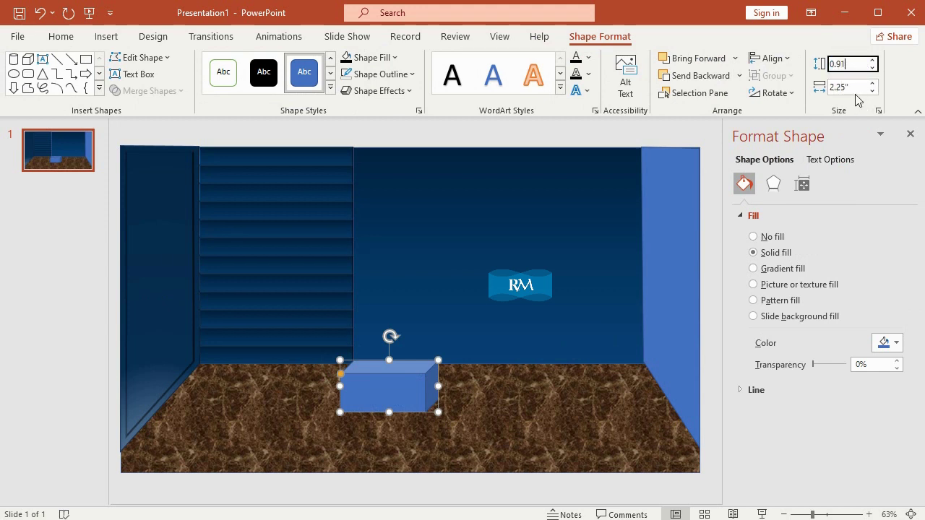
{"action": "left_click", "coordinate": [846, 85]}
{"action": "type", "text": "4.01"}
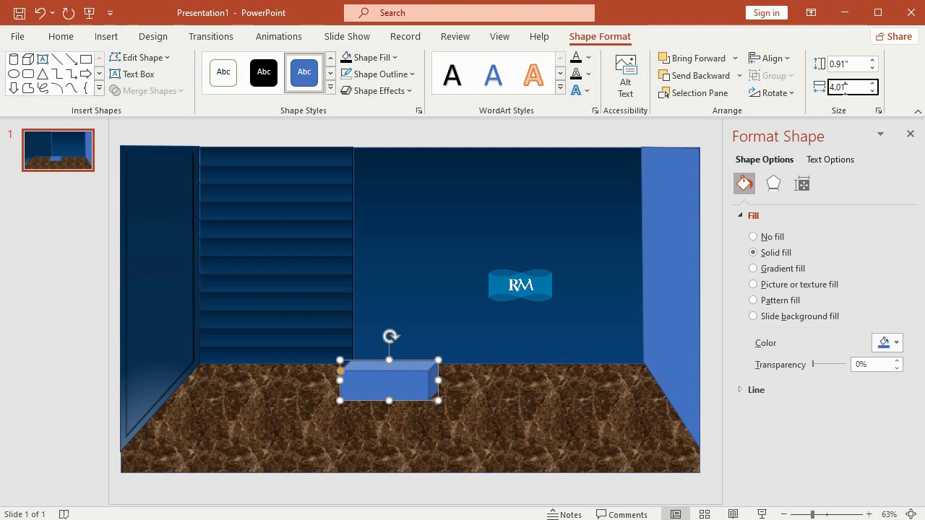
{"action": "key", "text": "Return"}
- Place the cube in the floor's front-left corner with a white marble fill and outline colour
{"action": "left_click_drag", "start_coordinate": [506, 372], "coordinate": [276, 438]}
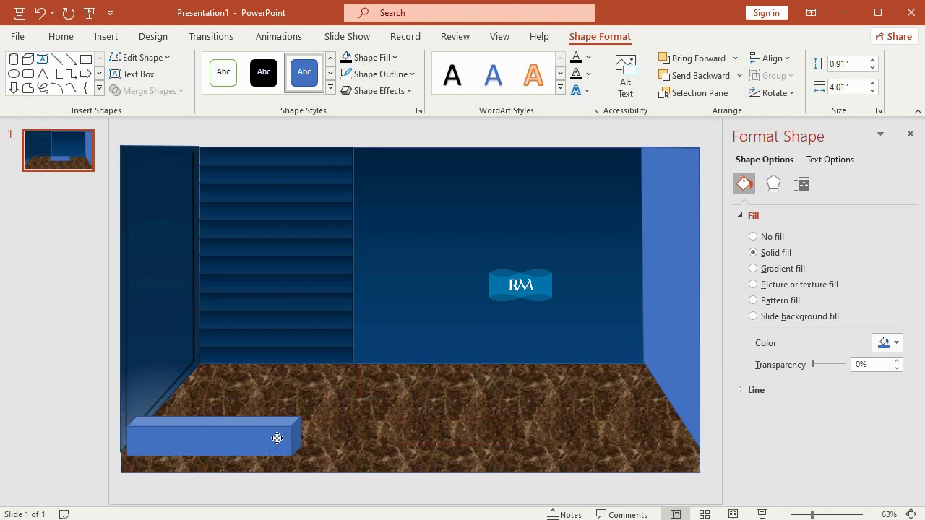
{"action": "left_click_drag", "start_coordinate": [276, 437], "coordinate": [270, 431]}
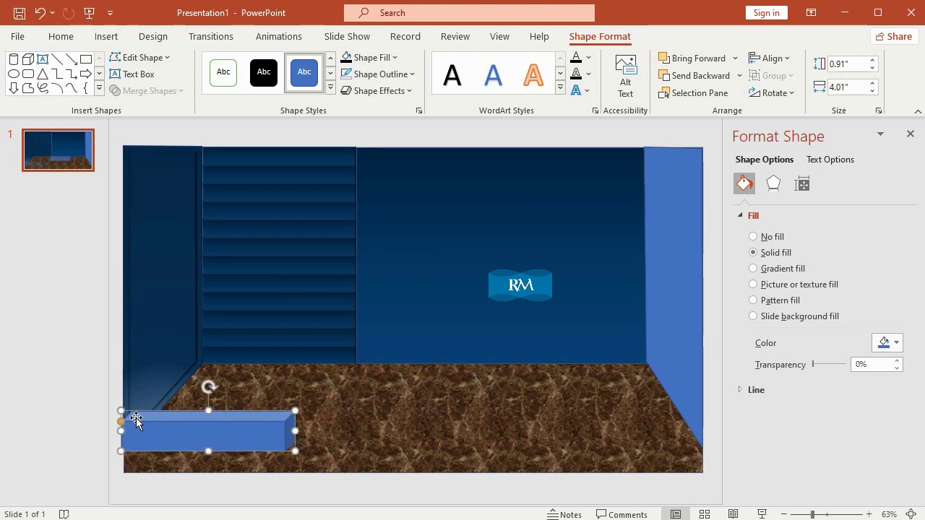
{"action": "left_click_drag", "start_coordinate": [136, 421], "coordinate": [126, 424]}
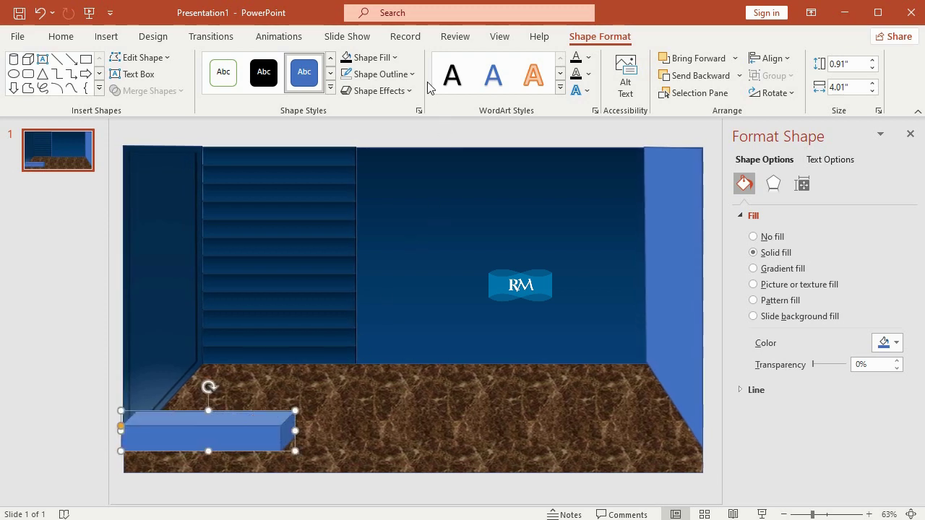
{"action": "left_click", "coordinate": [394, 58]}
{"action": "mouse_move", "coordinate": [452, 361]}
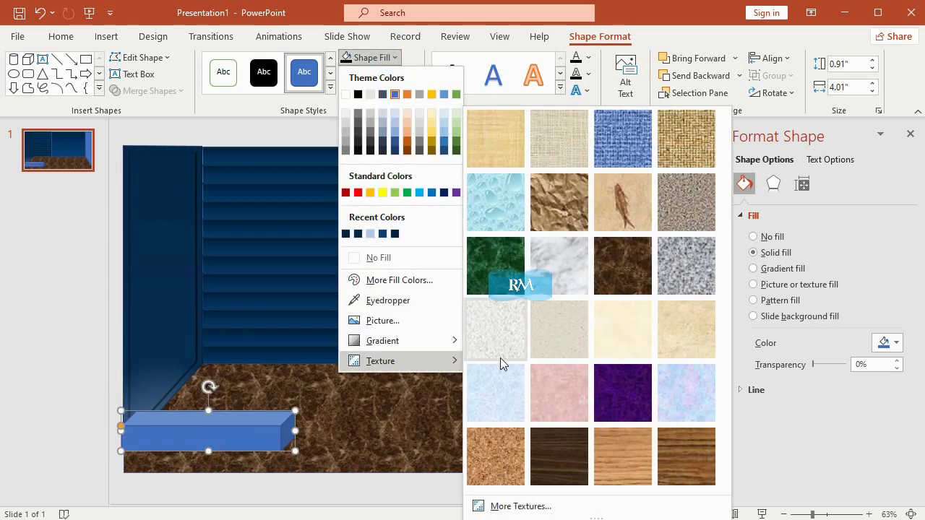
{"action": "left_click", "coordinate": [553, 259]}
{"action": "left_click", "coordinate": [379, 73]}
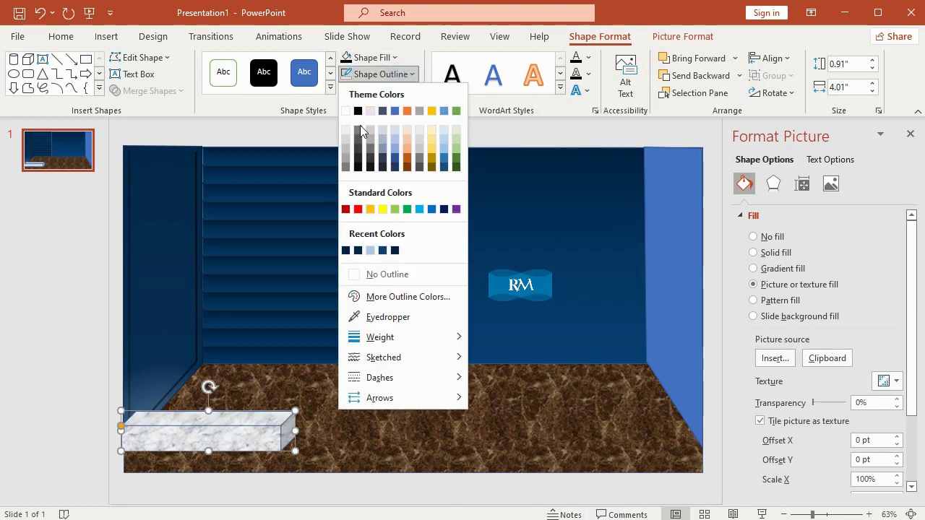
{"action": "left_click", "coordinate": [346, 155]}
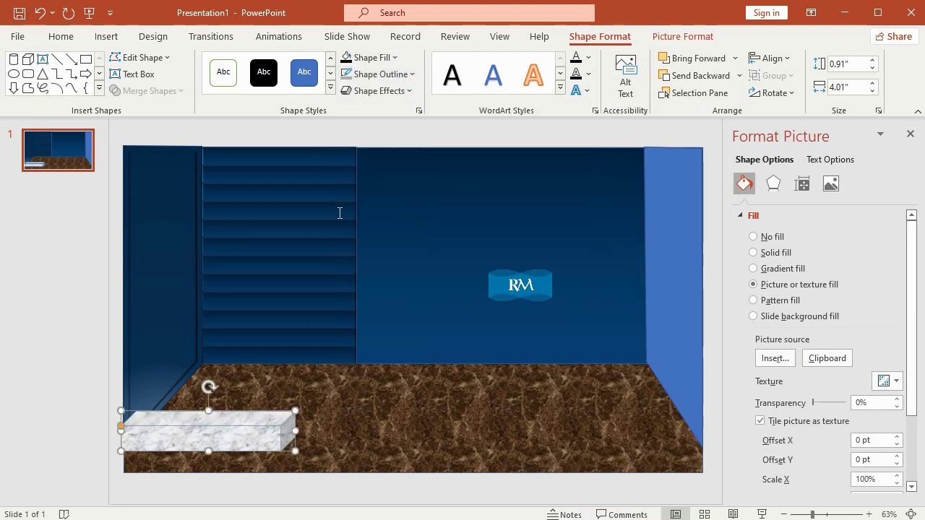
- Fine-tune the marble cube's position and paste a duplicate of it
{"action": "left_click", "coordinate": [270, 432]}
{"action": "left_click_drag", "start_coordinate": [270, 432], "coordinate": [268, 432]}
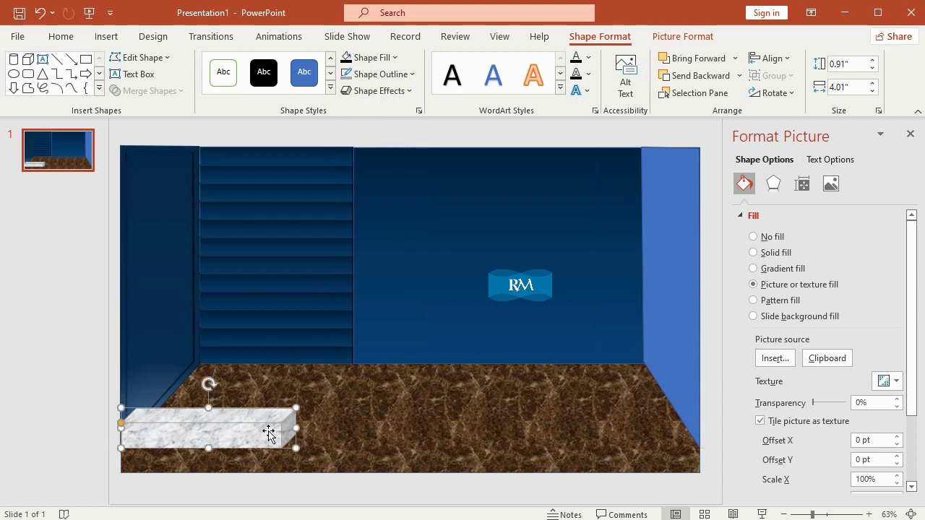
{"action": "key", "text": "ctrl+Down"}
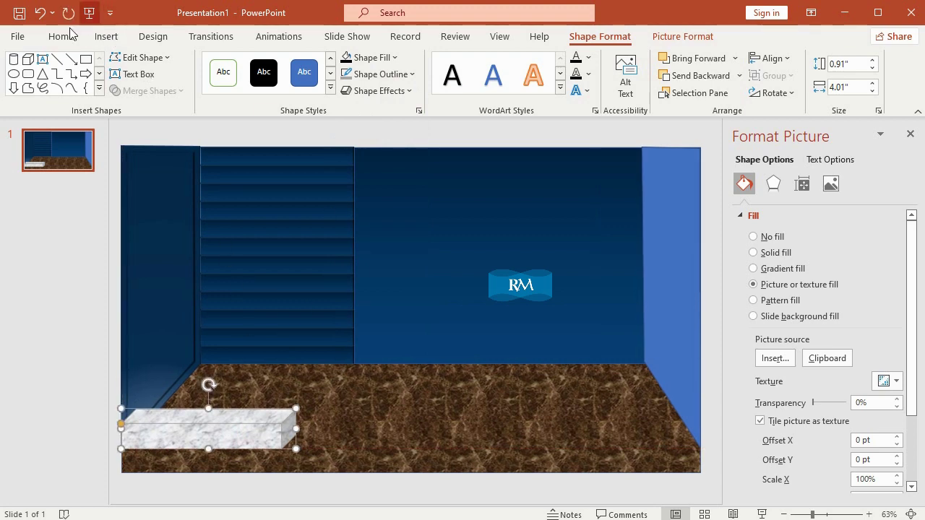
{"action": "left_click", "coordinate": [60, 37]}
{"action": "left_click", "coordinate": [19, 68]}
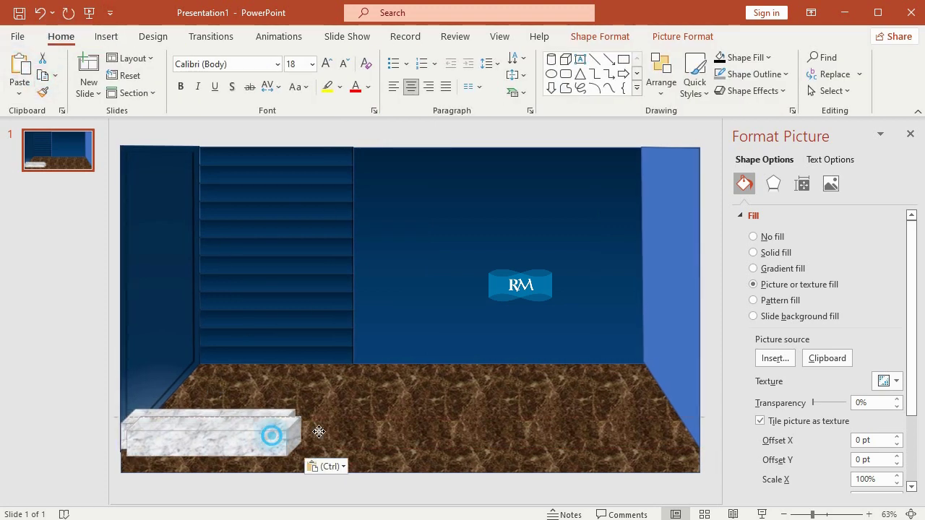
- Resize the duplicate cube to 2.73" high by 2.96" wide and move it toward the back wall
{"action": "left_click_drag", "start_coordinate": [268, 434], "coordinate": [440, 410]}
{"action": "left_click", "coordinate": [681, 38]}
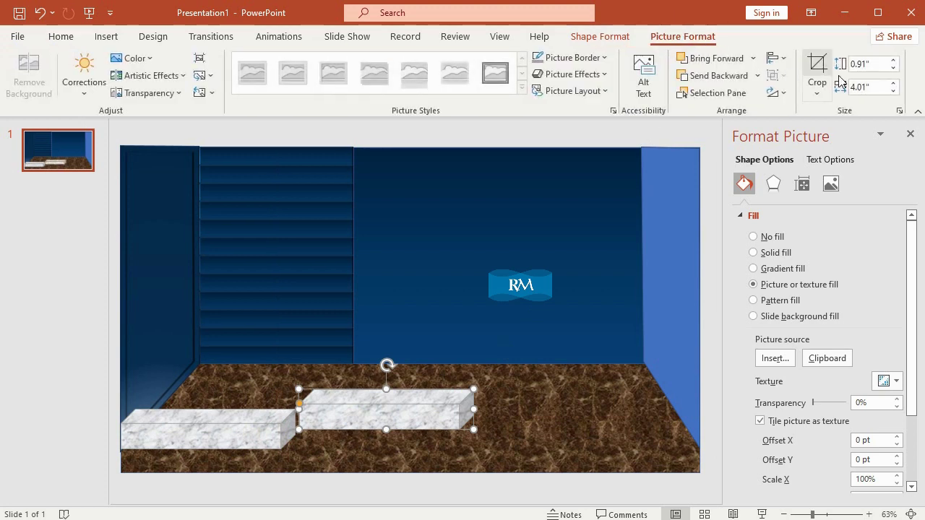
{"action": "left_click", "coordinate": [877, 65]}
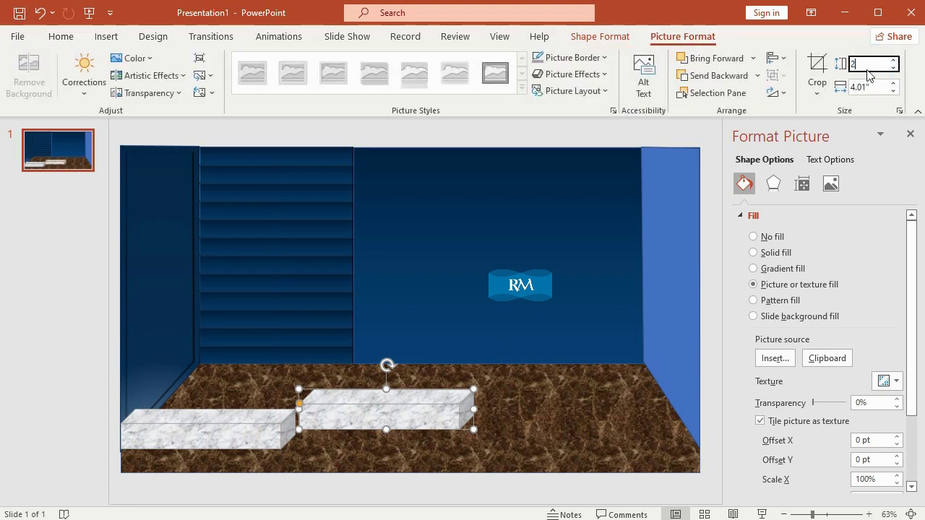
{"action": "left_click", "coordinate": [871, 85]}
{"action": "type", "text": "2.96"}
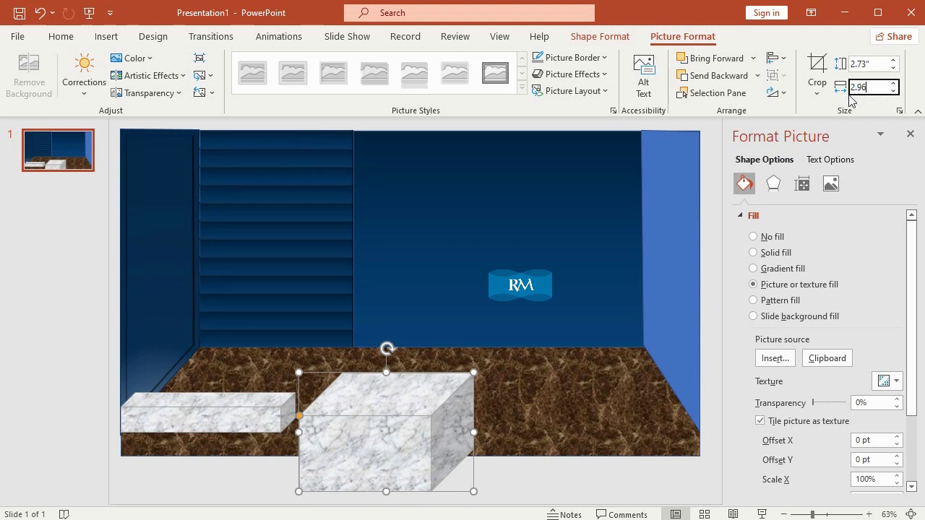
{"action": "key", "text": "Return"}
{"action": "left_click", "coordinate": [372, 404]}
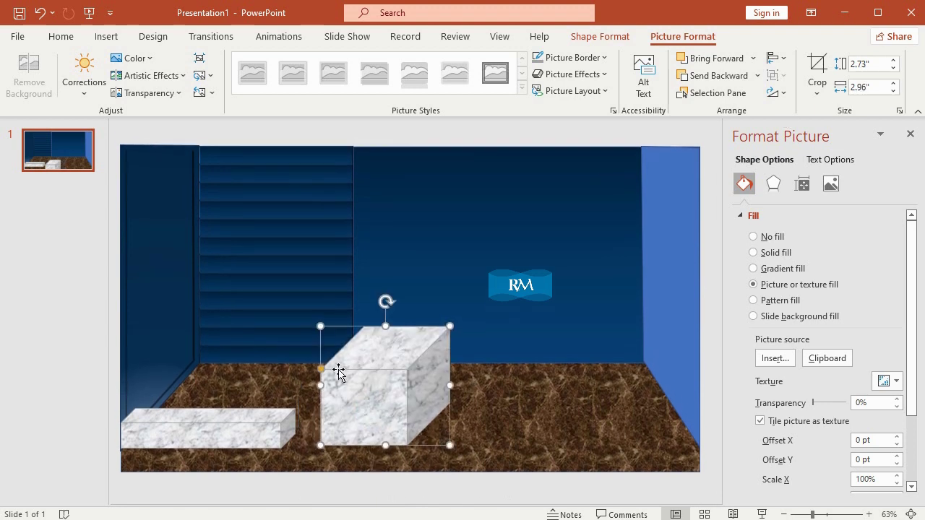
{"action": "mouse_move", "coordinate": [325, 371]}
{"action": "left_mouse_down"}
{"action": "mouse_move", "coordinate": [337, 402]}
{"action": "mouse_move", "coordinate": [329, 413]}
{"action": "left_mouse_up"}
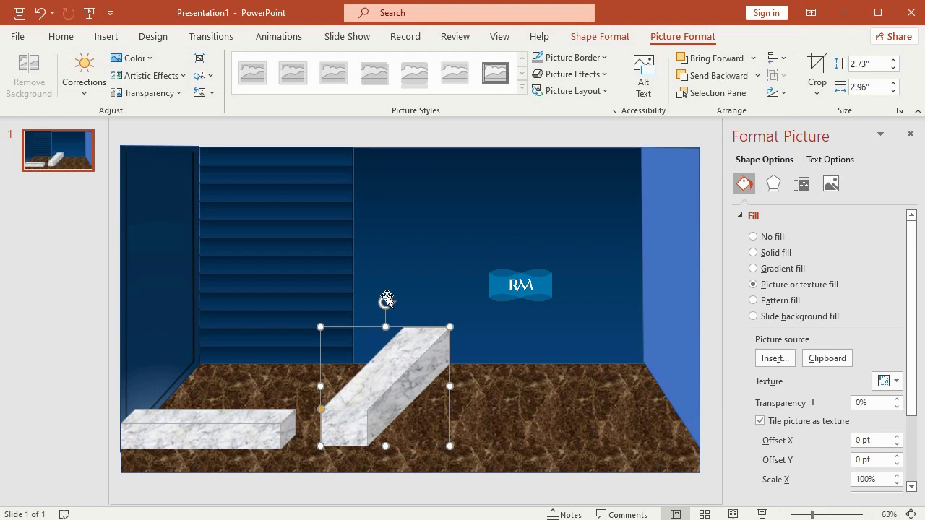
- Give the duplicate slab a 310° X rotation
{"action": "left_click", "coordinate": [572, 74]}
{"action": "mouse_move", "coordinate": [623, 315]}
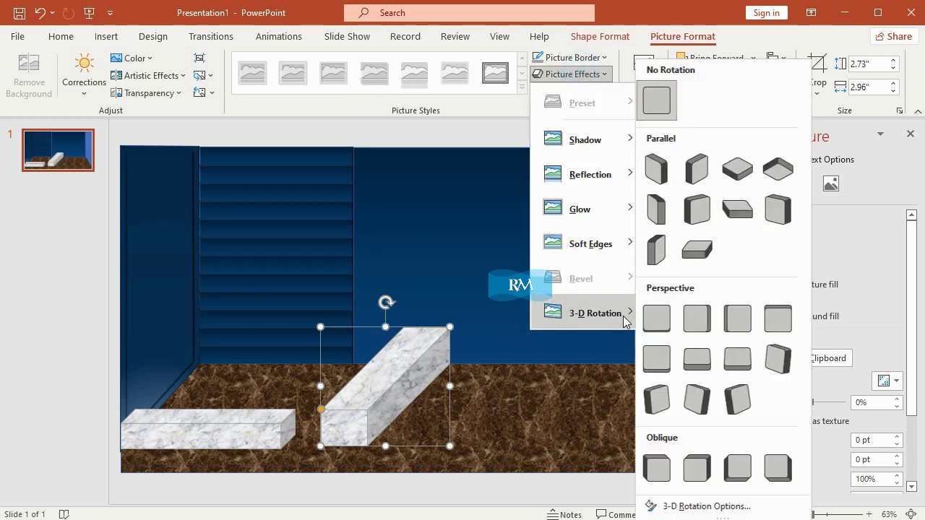
{"action": "left_click", "coordinate": [751, 506]}
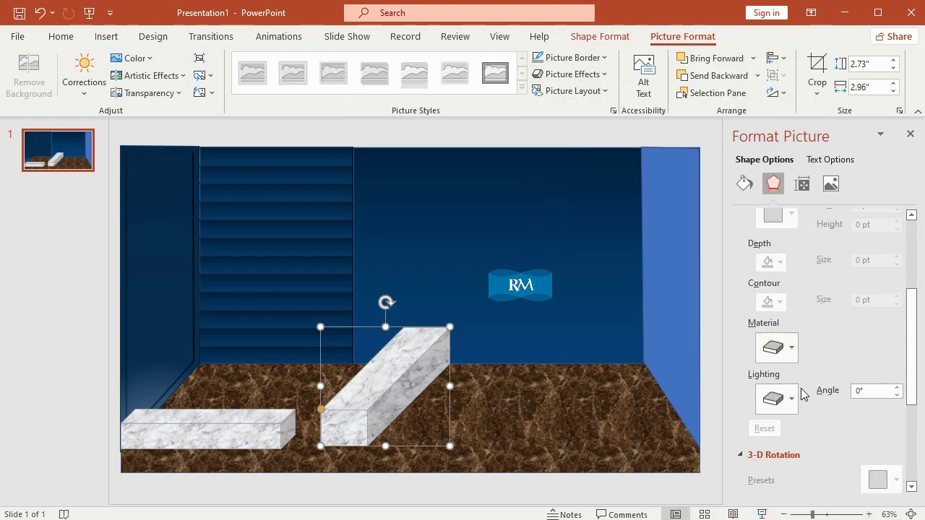
{"action": "left_click", "coordinate": [823, 404]}
{"action": "type", "text": "3"}
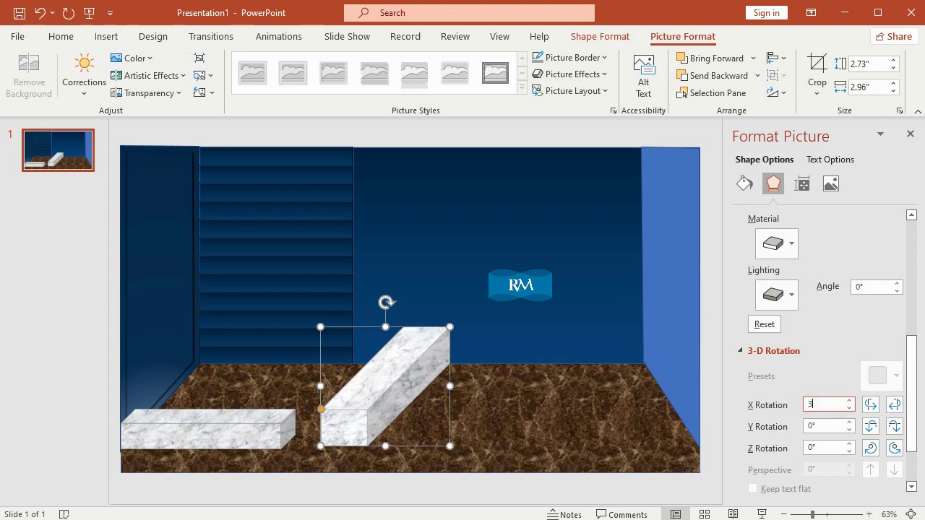
{"action": "type", "text": "10"}
- Fit the tilted slab against the flat slab's end, fine-tuning both slabs' positions
{"action": "left_click_drag", "start_coordinate": [383, 388], "coordinate": [322, 391]}
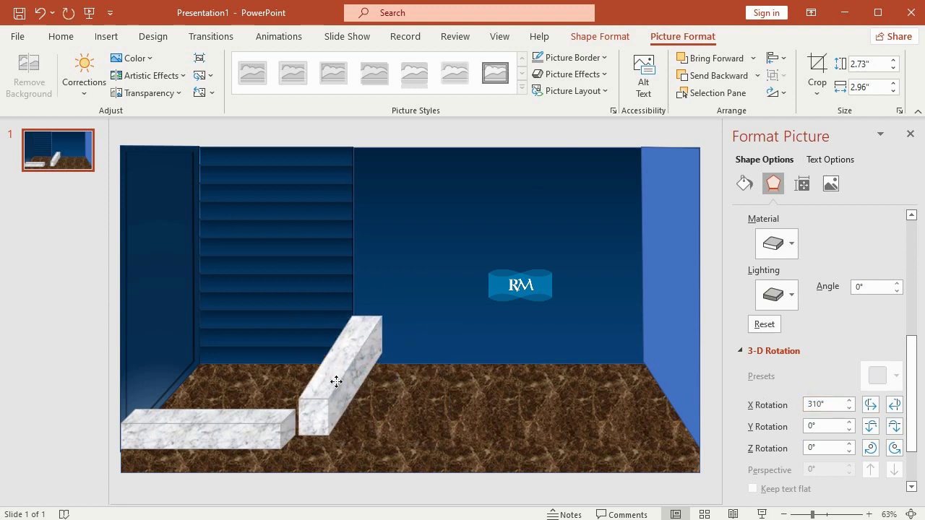
{"action": "left_click_drag", "start_coordinate": [262, 414], "coordinate": [265, 421]}
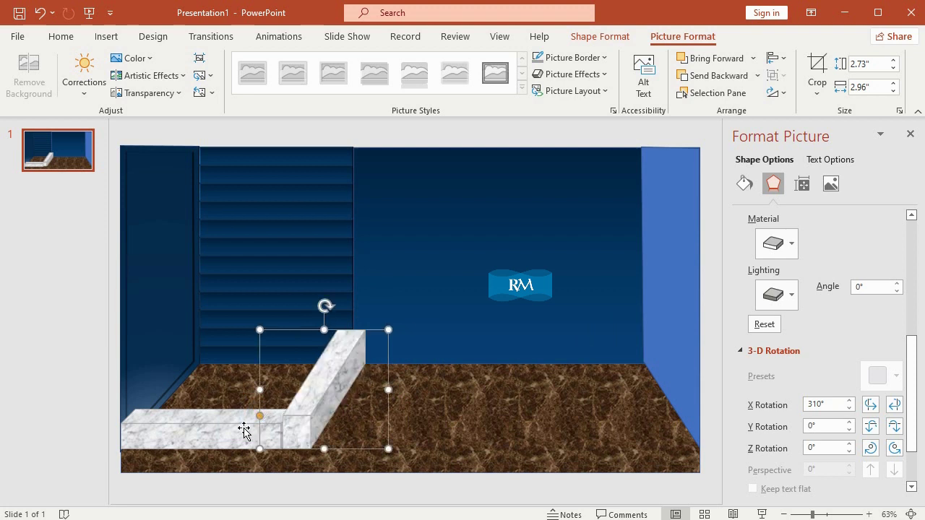
{"action": "left_click", "coordinate": [245, 430]}
{"action": "left_click_drag", "start_coordinate": [124, 427], "coordinate": [121, 431]}
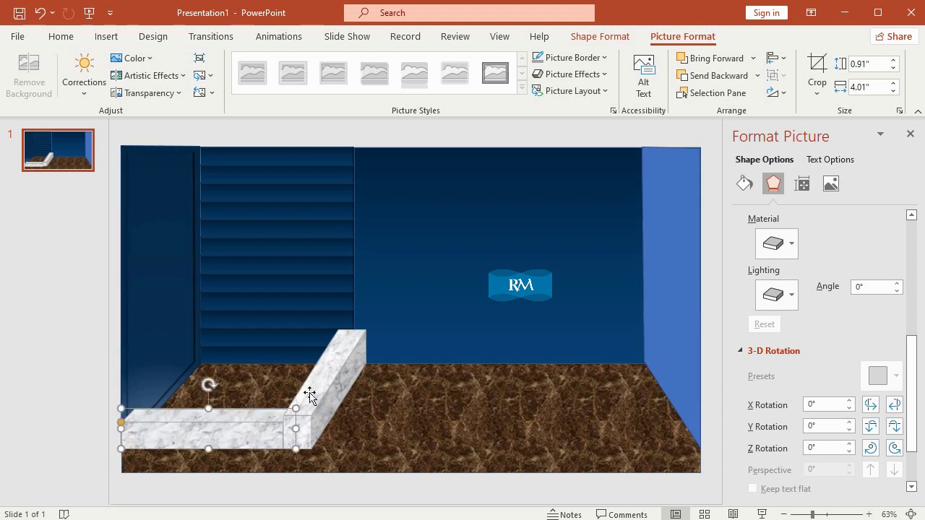
{"action": "left_click", "coordinate": [348, 374]}
{"action": "mouse_move", "coordinate": [260, 419]}
{"action": "left_mouse_down"}
{"action": "mouse_move", "coordinate": [247, 428]}
{"action": "mouse_move", "coordinate": [265, 428]}
{"action": "left_mouse_up"}
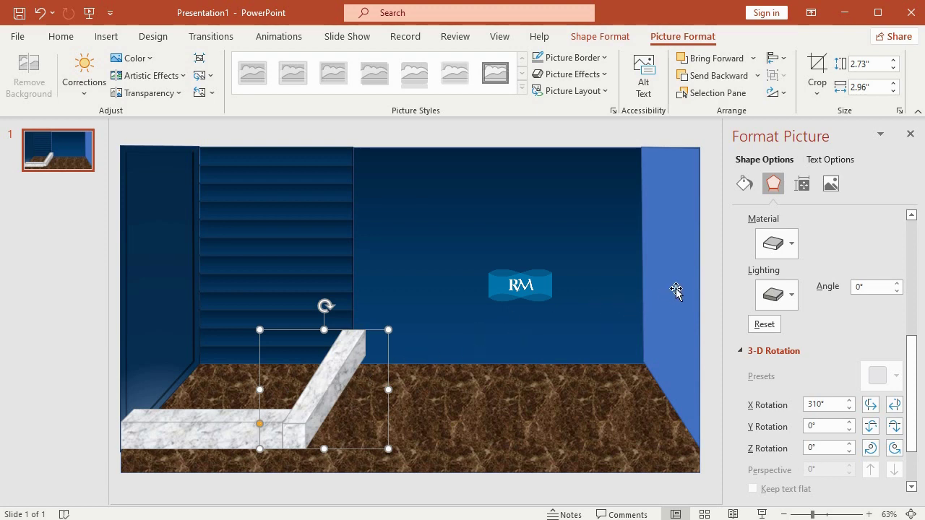
{"action": "left_click", "coordinate": [704, 266]}
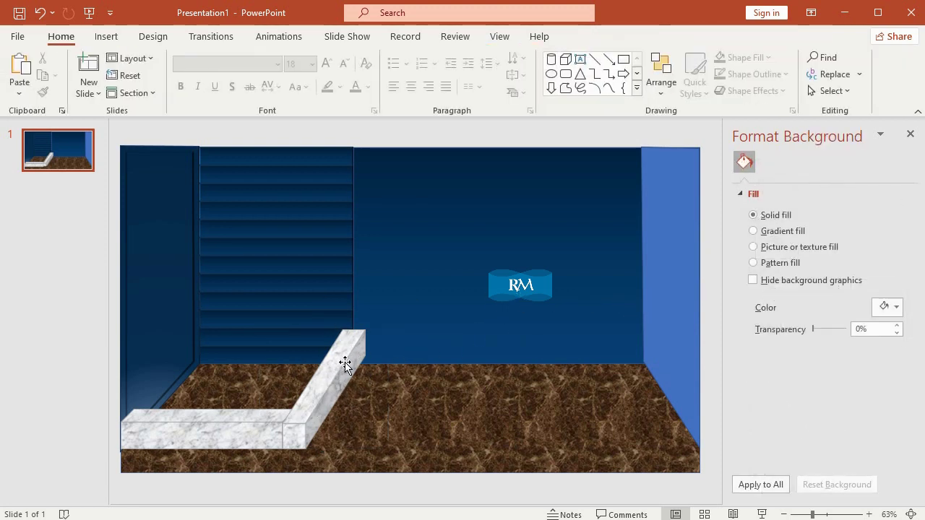
- Draw a cylinder and size it 0.6" tall by 0.15" wide
{"action": "left_click", "coordinate": [106, 36]}
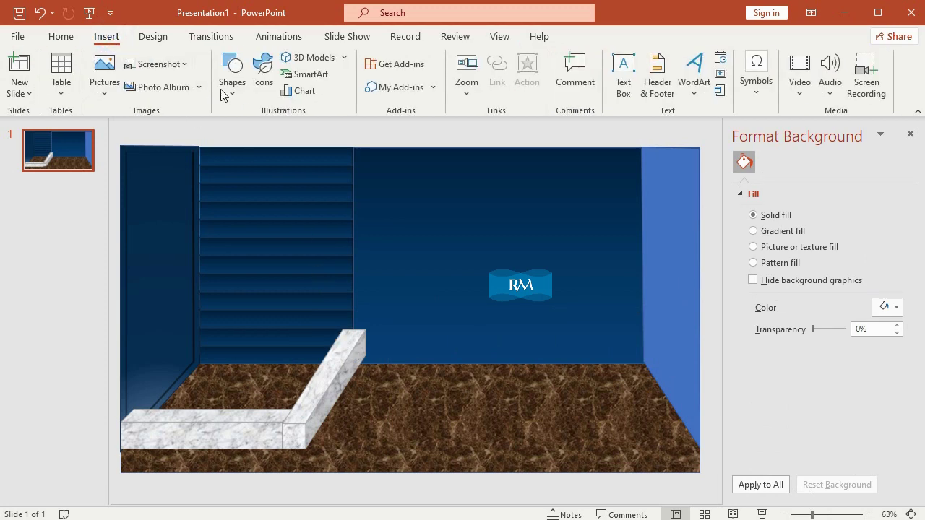
{"action": "left_click", "coordinate": [231, 96]}
{"action": "left_click", "coordinate": [370, 287]}
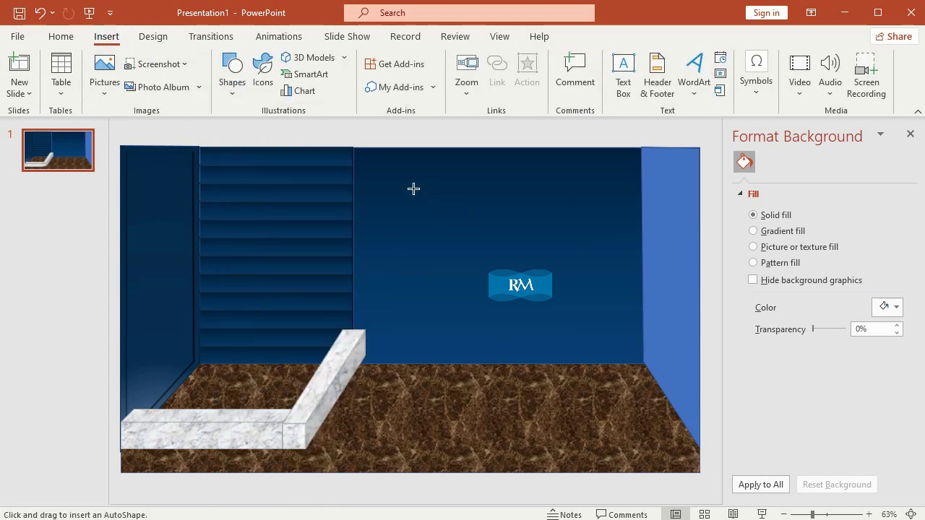
{"action": "left_click_drag", "start_coordinate": [410, 186], "coordinate": [448, 217]}
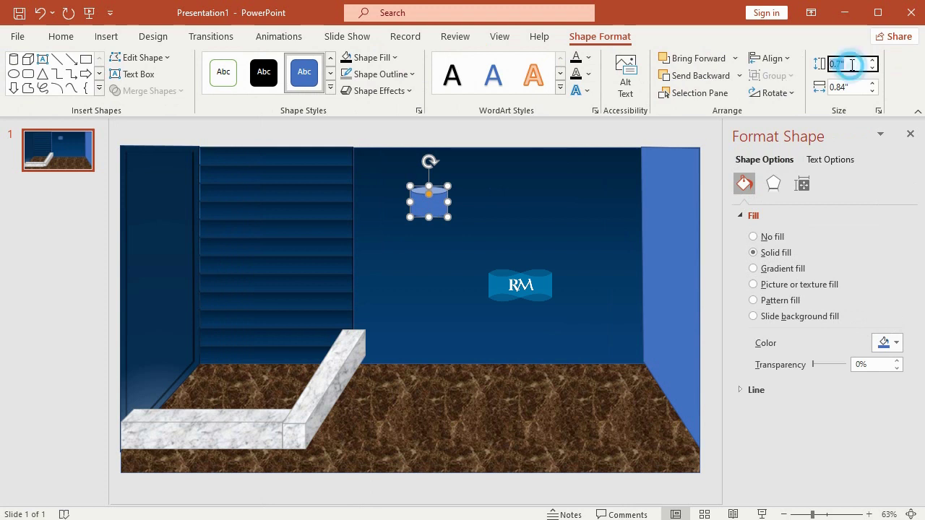
{"action": "left_click", "coordinate": [850, 63]}
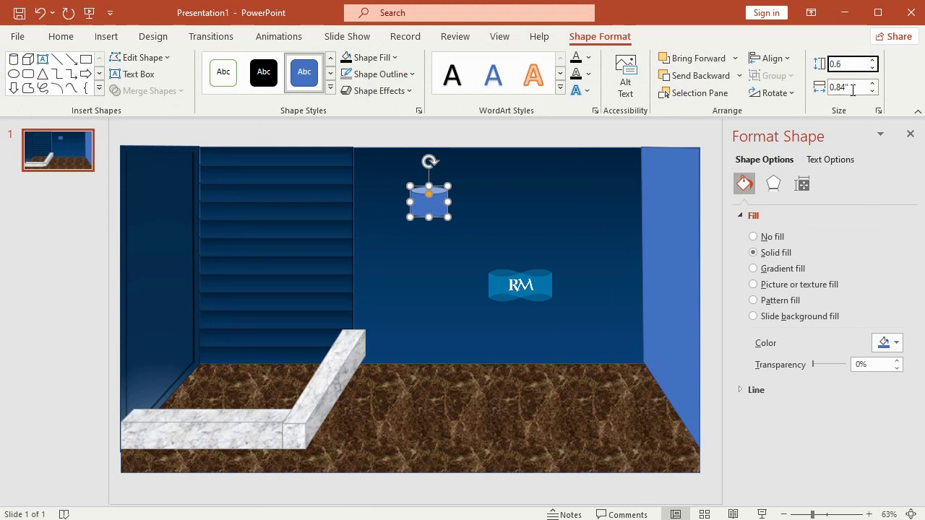
{"action": "left_click", "coordinate": [853, 90]}
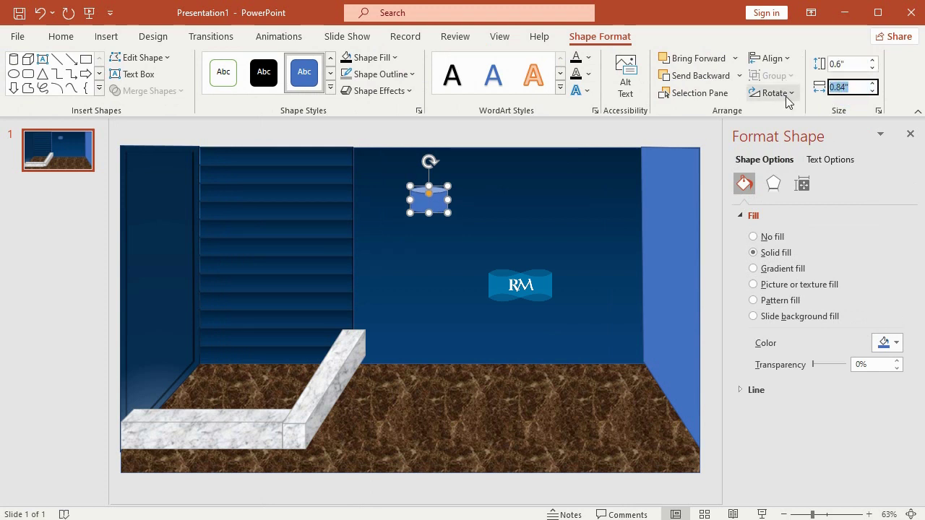
{"action": "type", "text": "0.15"}
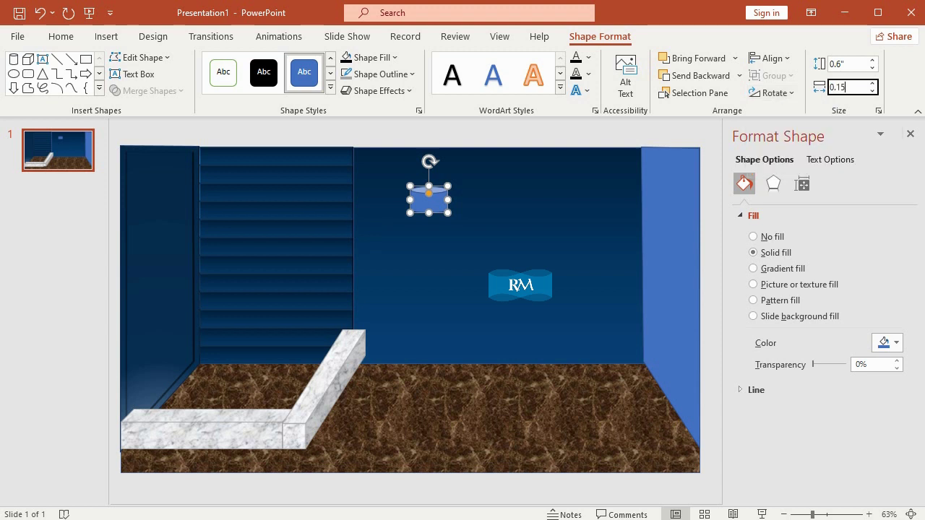
{"action": "key", "text": "Return"}
- Give the cylinder a fill colour, remove its outline, and move it onto the blinds' top
{"action": "left_click", "coordinate": [390, 58]}
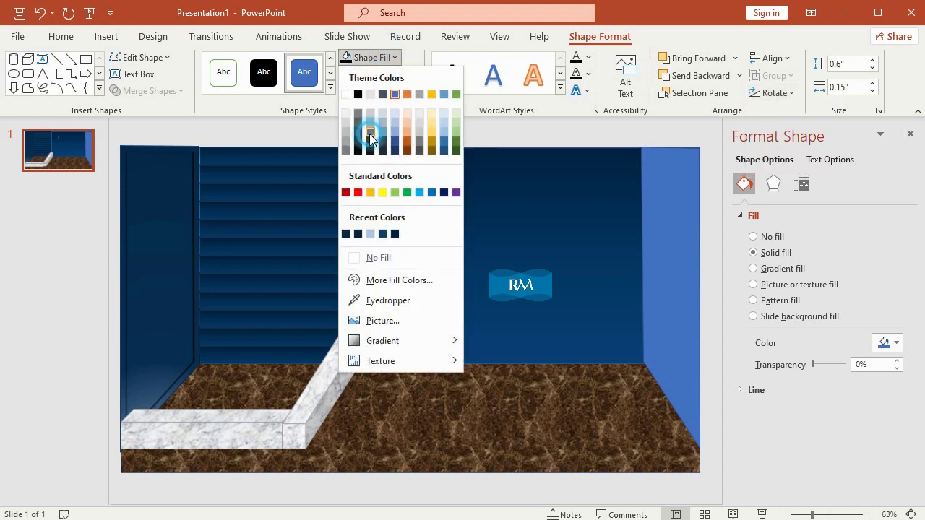
{"action": "left_click", "coordinate": [383, 58]}
{"action": "left_click", "coordinate": [379, 74]}
{"action": "left_click", "coordinate": [403, 274]}
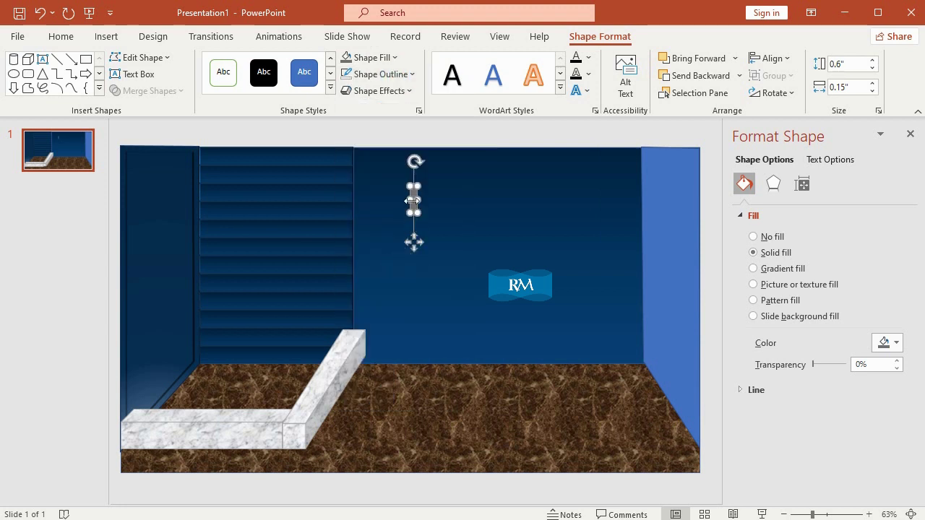
{"action": "left_click_drag", "start_coordinate": [412, 186], "coordinate": [249, 150]}
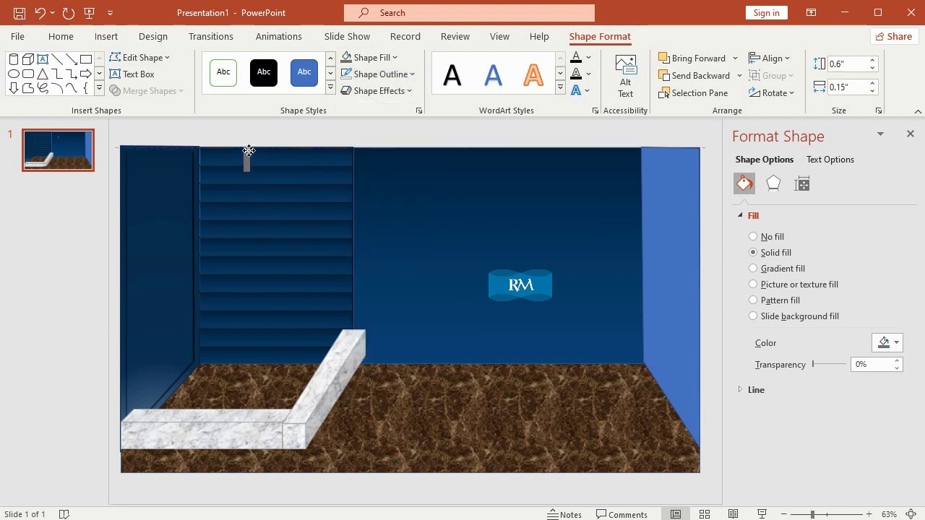
{"action": "left_click", "coordinate": [106, 36]}
- Draw a 0.78" by 1" oval on the back wall, filled black with an outline colour
{"action": "left_click", "coordinate": [232, 72]}
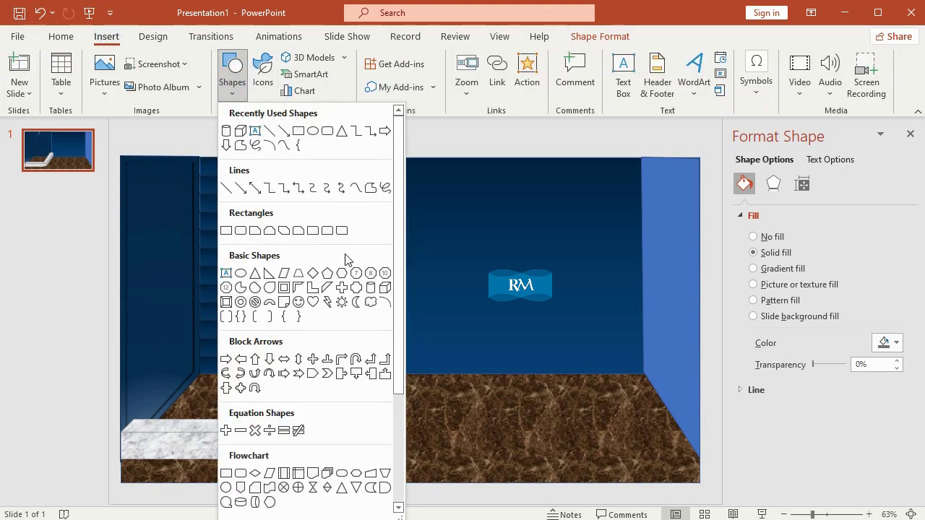
{"action": "left_click", "coordinate": [241, 273]}
{"action": "left_click_drag", "start_coordinate": [425, 208], "coordinate": [487, 269]}
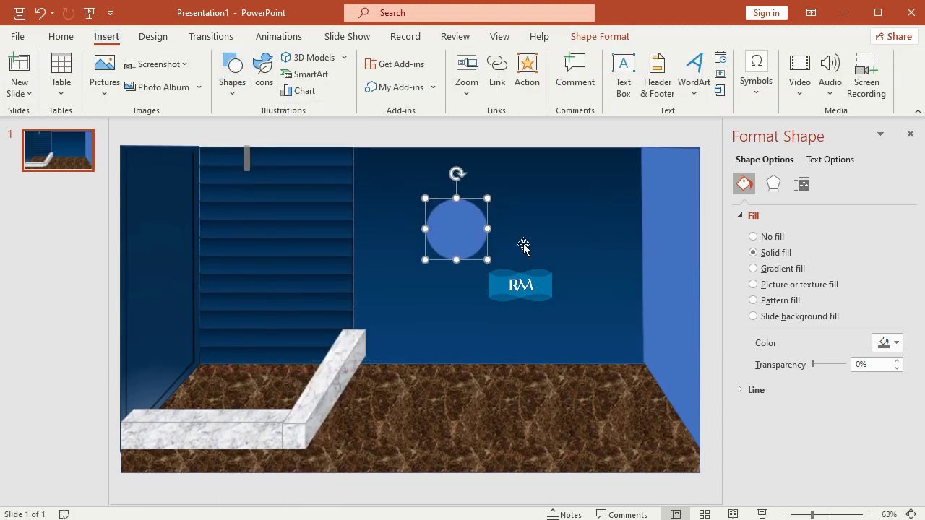
{"action": "left_click", "coordinate": [851, 64]}
{"action": "type", "text": "0.78"}
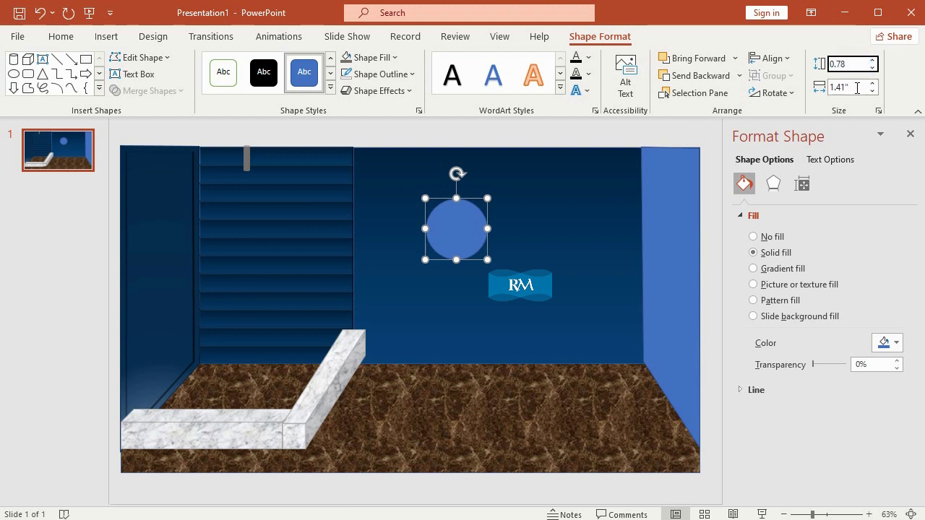
{"action": "left_click", "coordinate": [857, 88]}
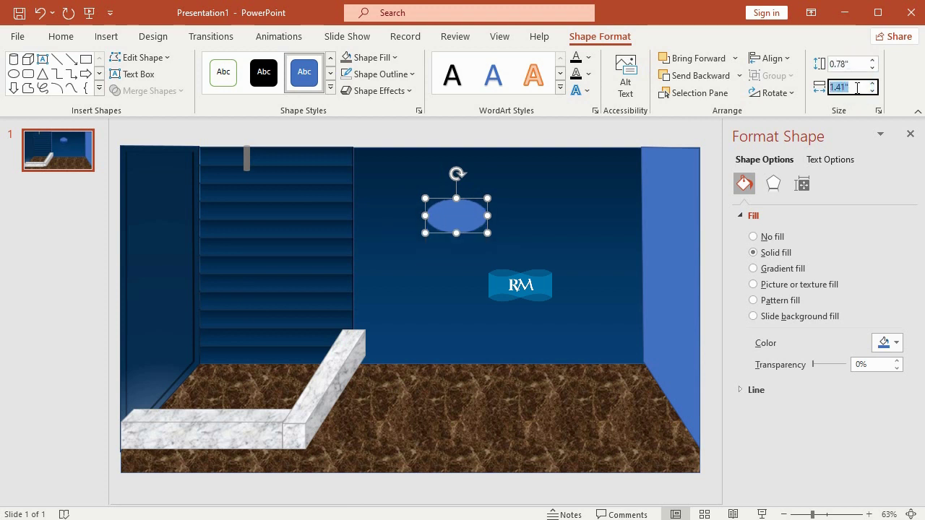
{"action": "type", "text": "1"}
{"action": "key", "text": "Return"}
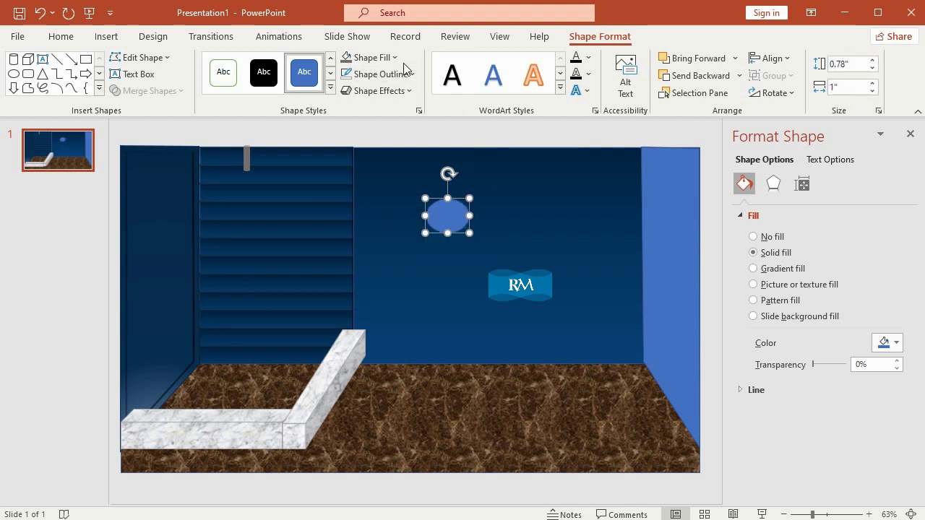
{"action": "left_click", "coordinate": [386, 58]}
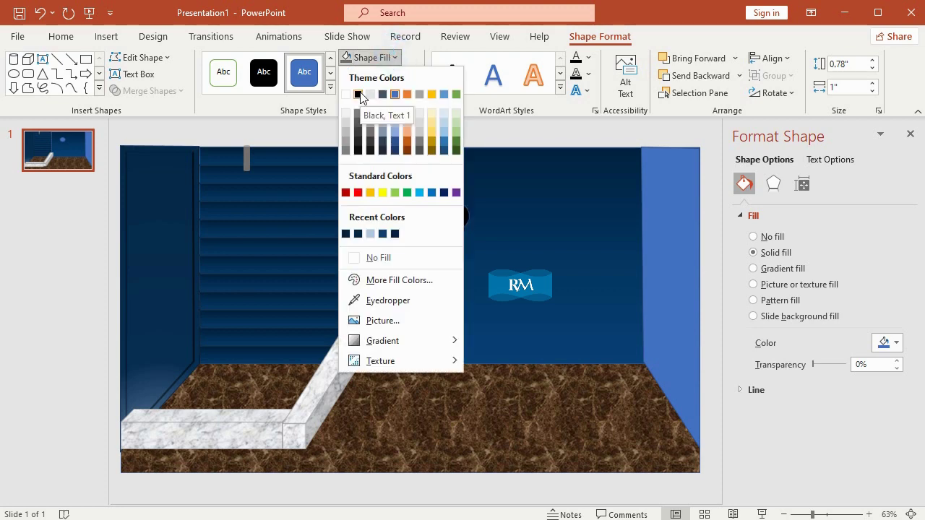
{"action": "left_click", "coordinate": [358, 95]}
{"action": "left_click", "coordinate": [410, 72]}
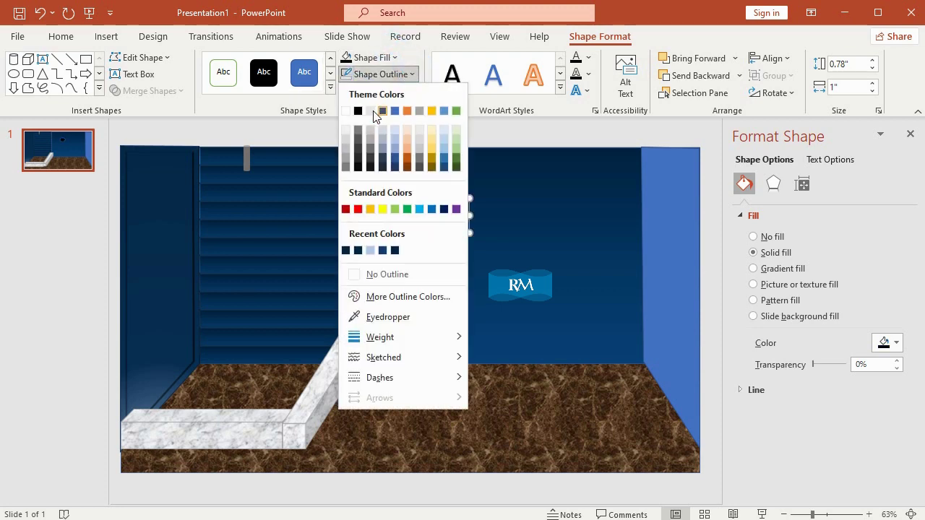
{"action": "left_click", "coordinate": [358, 138]}
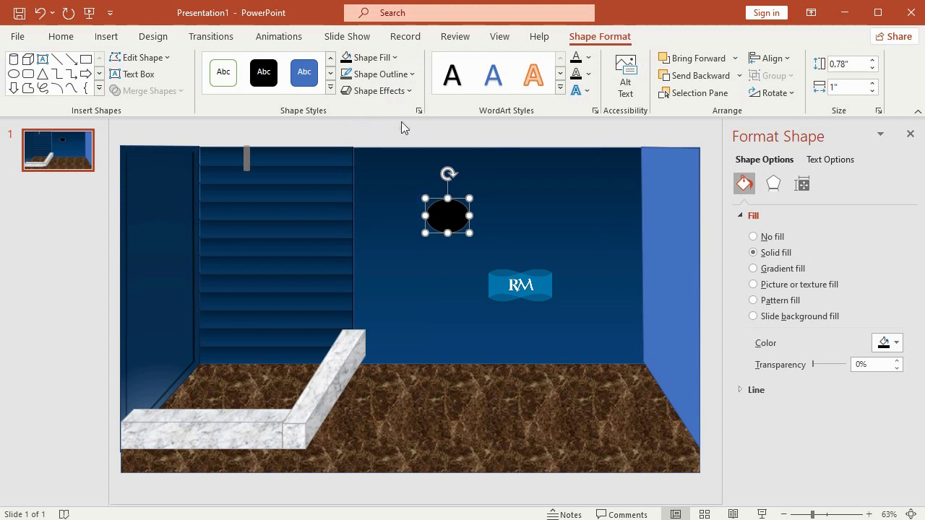
- Set the oval's 3-D rotation to X 53.5° and Y 301.3°
{"action": "left_click", "coordinate": [400, 91]}
{"action": "mouse_move", "coordinate": [422, 334]}
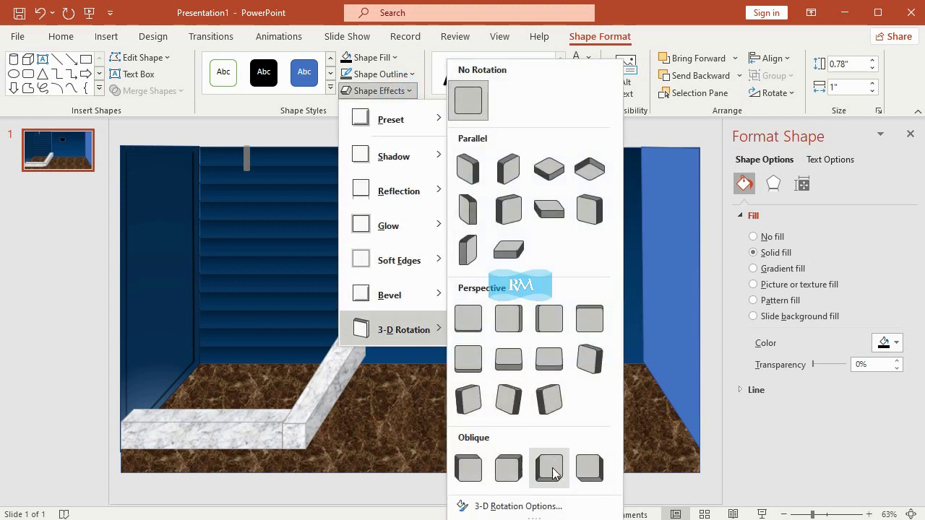
{"action": "left_click", "coordinate": [550, 508]}
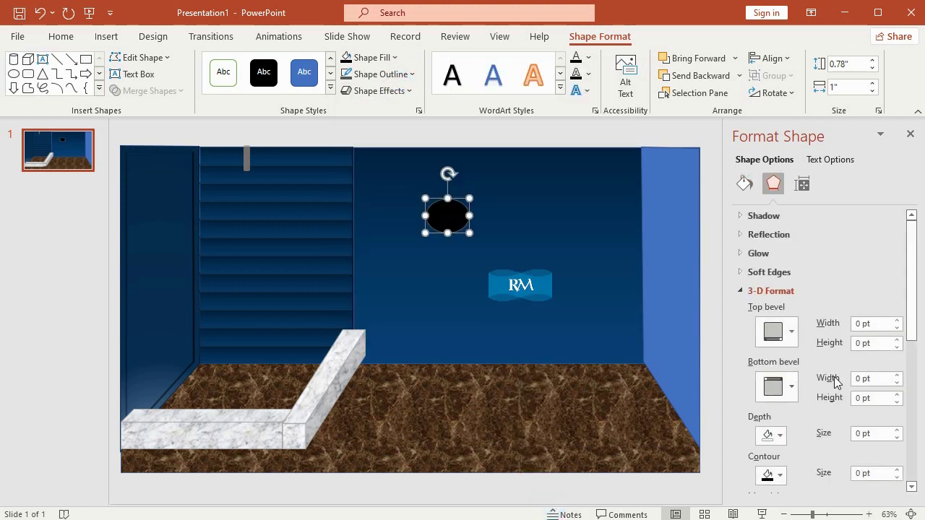
{"action": "left_click_drag", "start_coordinate": [828, 351], "coordinate": [780, 354]}
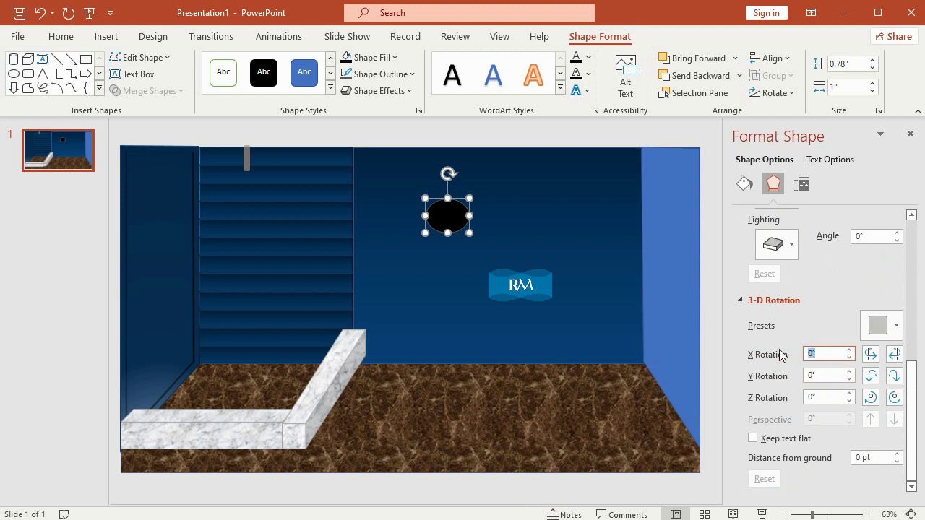
{"action": "type", "text": "53"}
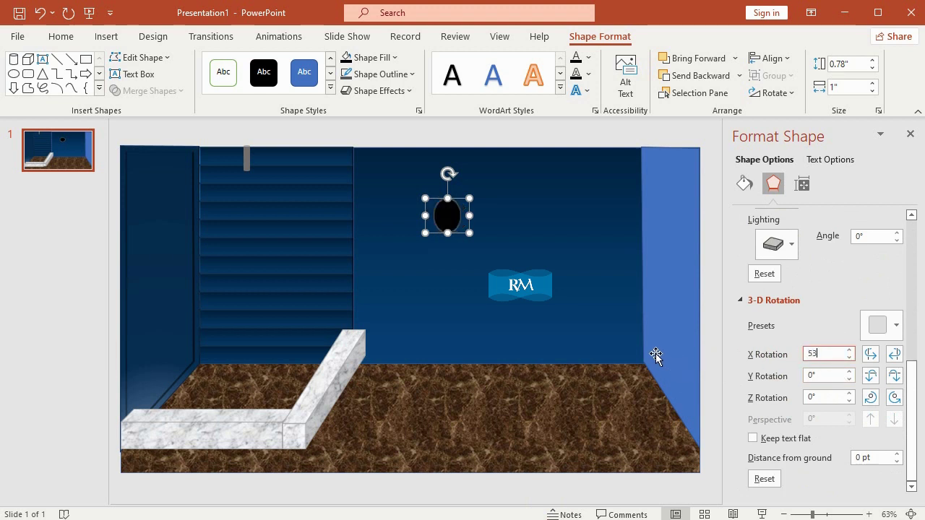
{"action": "type", "text": ".5"}
{"action": "left_click", "coordinate": [824, 377]}
{"action": "type", "text": "1.3"}
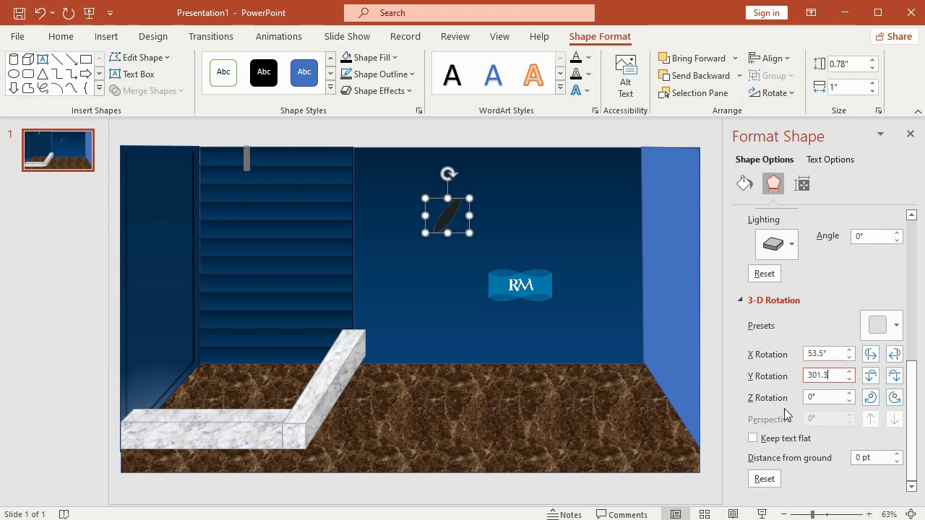
{"action": "left_click", "coordinate": [835, 395]}
{"action": "type", "text": "307.4"}
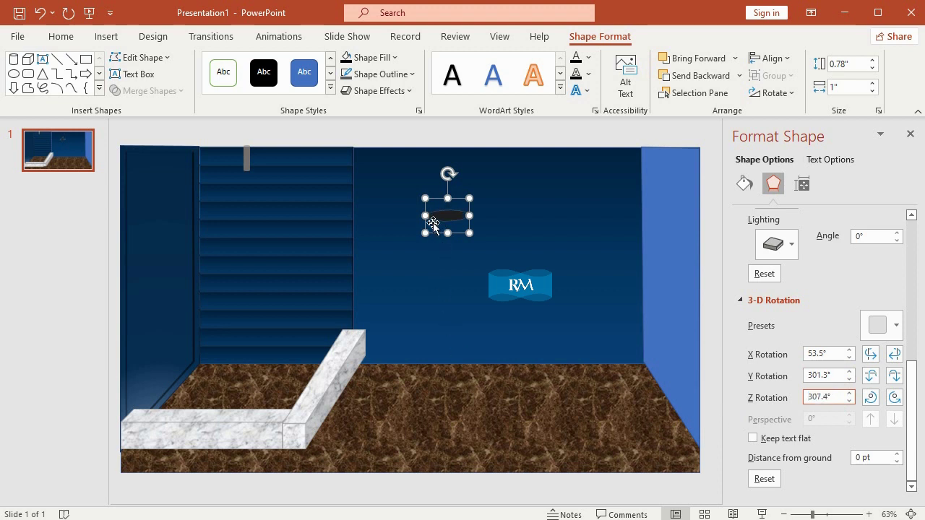
- Give the disc no top bevel, 6.5 pt depth and the first Special lighting preset
{"action": "left_click", "coordinate": [389, 92]}
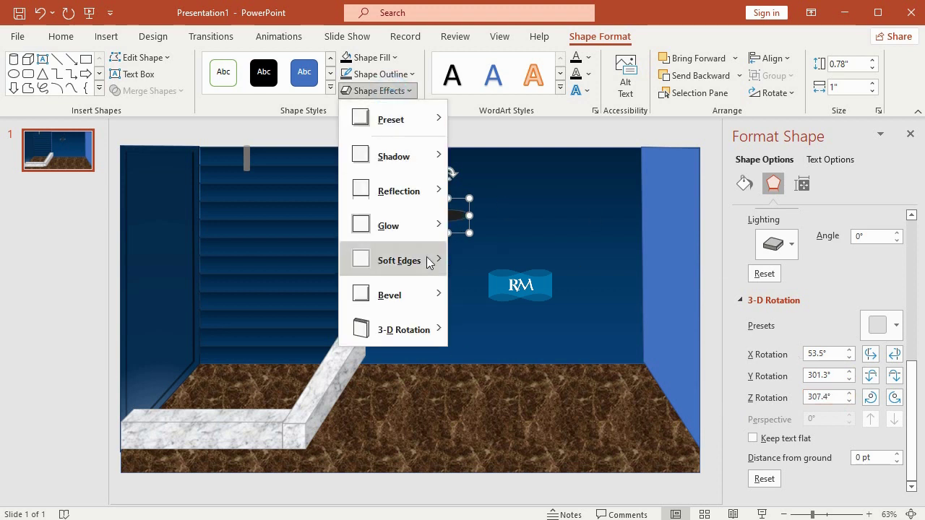
{"action": "mouse_move", "coordinate": [441, 297]}
{"action": "left_click", "coordinate": [542, 505]}
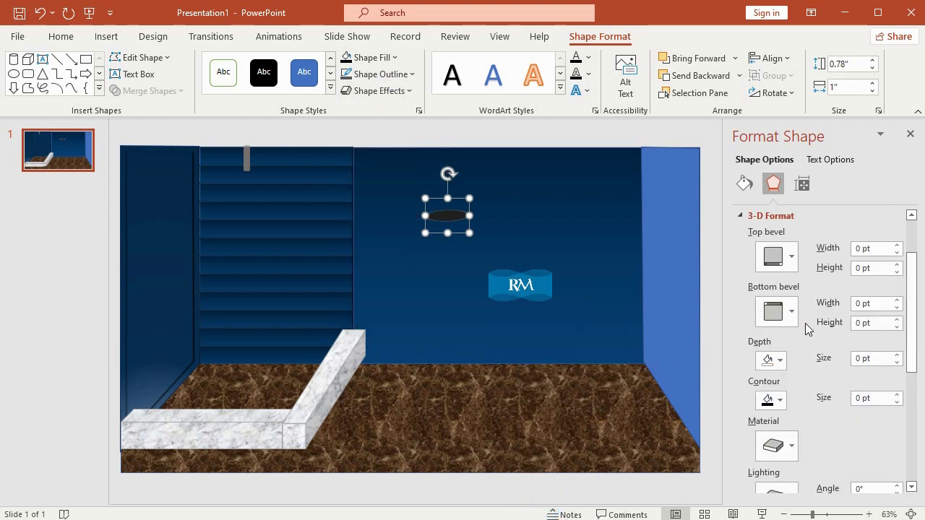
{"action": "left_click", "coordinate": [780, 265]}
{"action": "left_click", "coordinate": [776, 311]}
{"action": "double_click", "coordinate": [863, 358]}
{"action": "scroll", "coordinate": [809, 416], "scroll_direction": "down", "scroll_amount": 3}
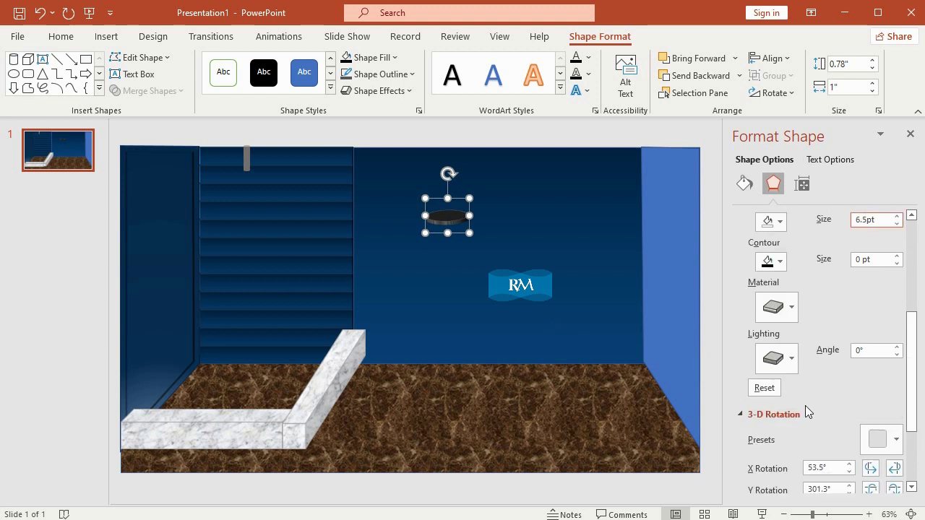
{"action": "left_click", "coordinate": [790, 365]}
{"action": "left_click", "coordinate": [776, 318]}
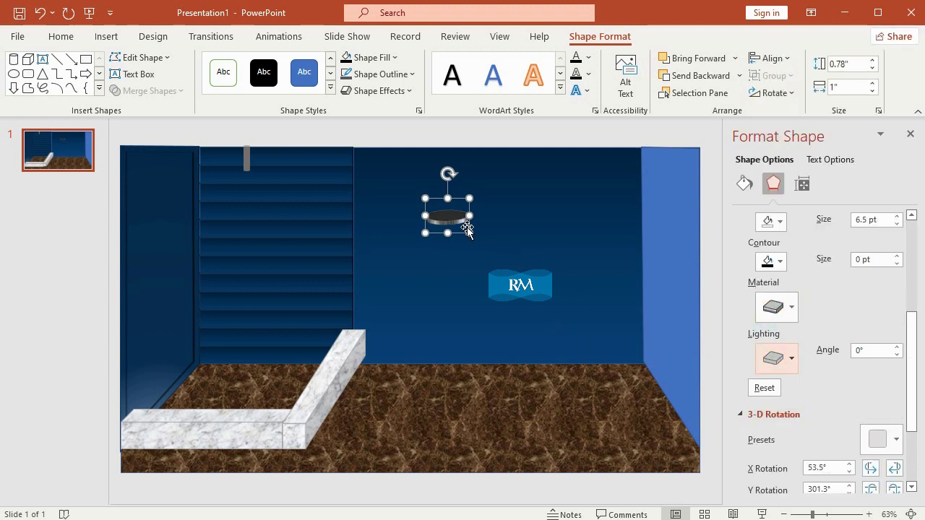
- Move the disc under the rod atop the striped wall and bring the rod to front
{"action": "left_click_drag", "start_coordinate": [454, 221], "coordinate": [257, 179]}
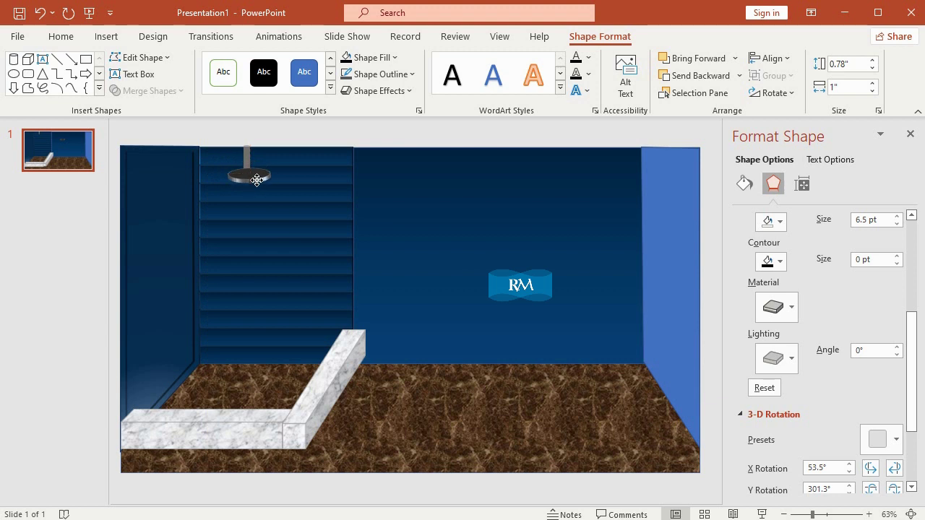
{"action": "left_click", "coordinate": [249, 148]}
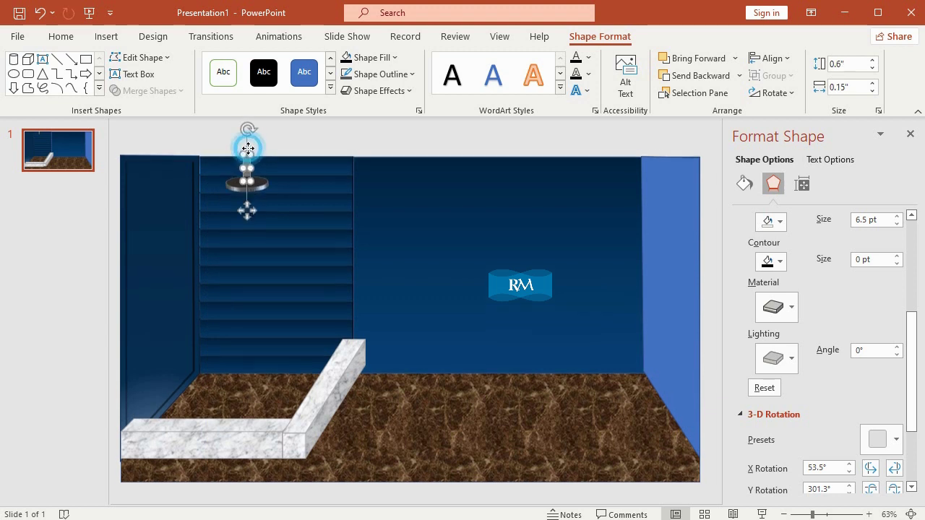
{"action": "right_click", "coordinate": [246, 159]}
{"action": "mouse_move", "coordinate": [361, 294]}
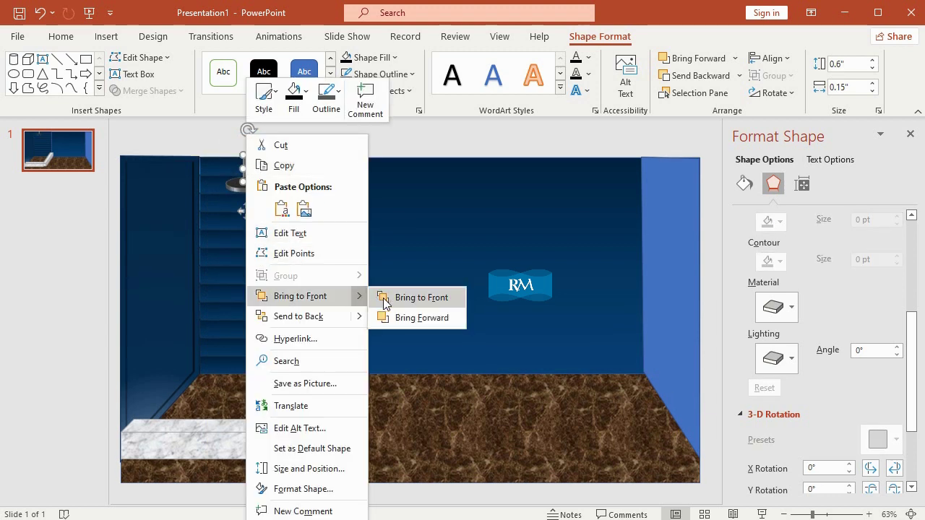
{"action": "left_click", "coordinate": [419, 295]}
{"action": "left_click", "coordinate": [463, 140]}
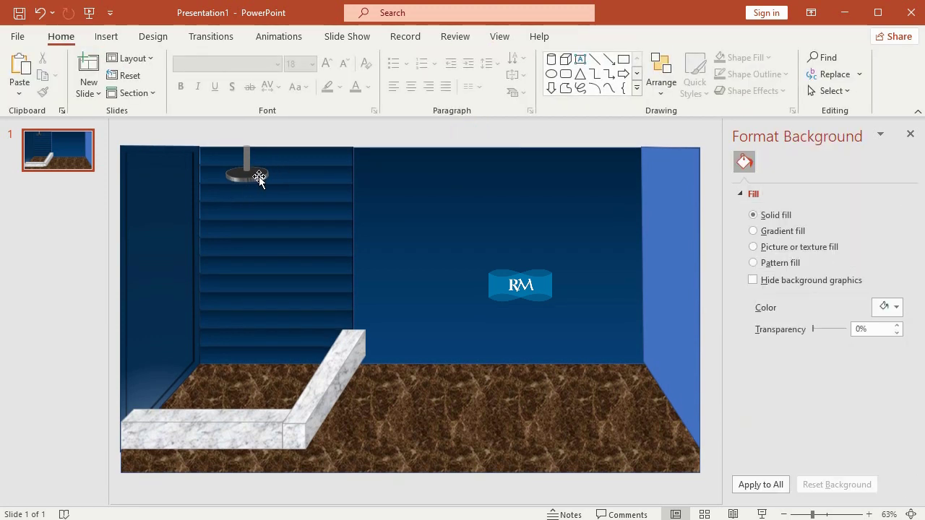
{"action": "left_click", "coordinate": [106, 37]}
- Draw a rectangle on the back wall and size it 0.23" by 0.23"
{"action": "left_click", "coordinate": [232, 73]}
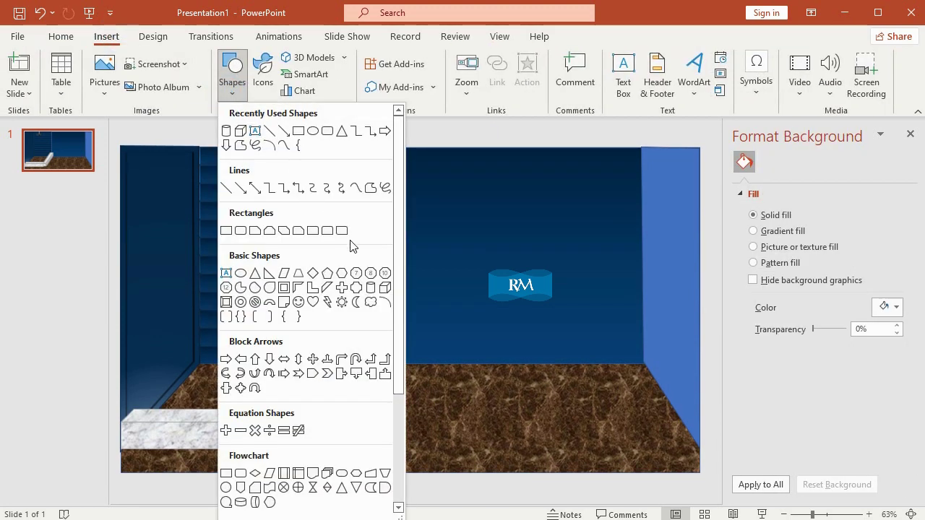
{"action": "left_click", "coordinate": [225, 230]}
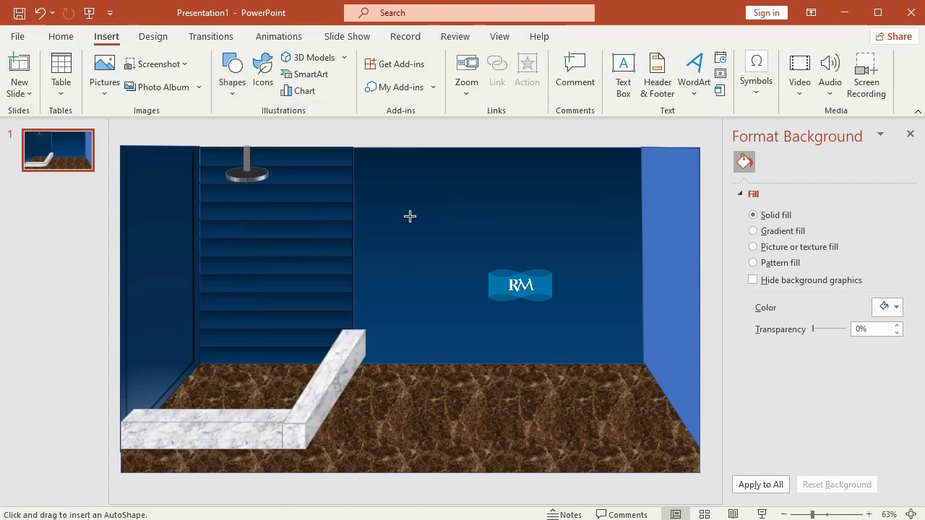
{"action": "left_click_drag", "start_coordinate": [410, 216], "coordinate": [448, 252]}
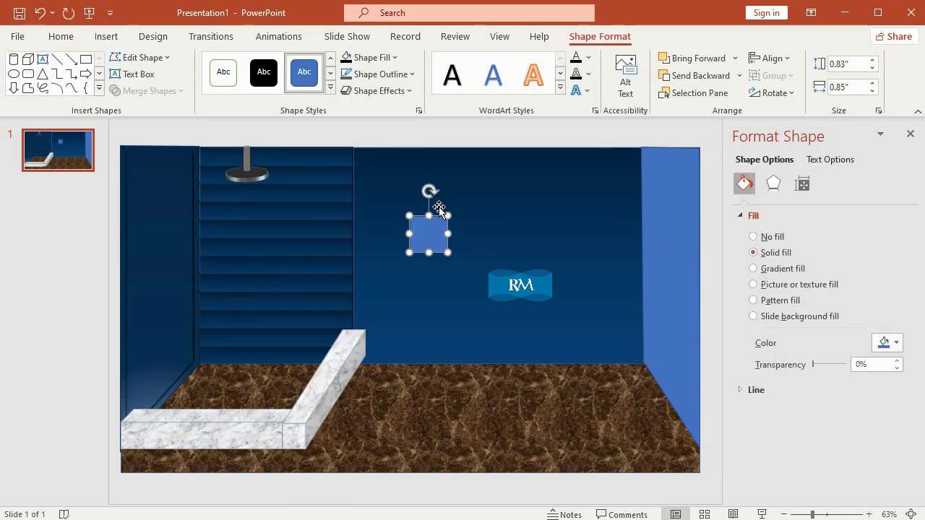
{"action": "left_click", "coordinate": [848, 64]}
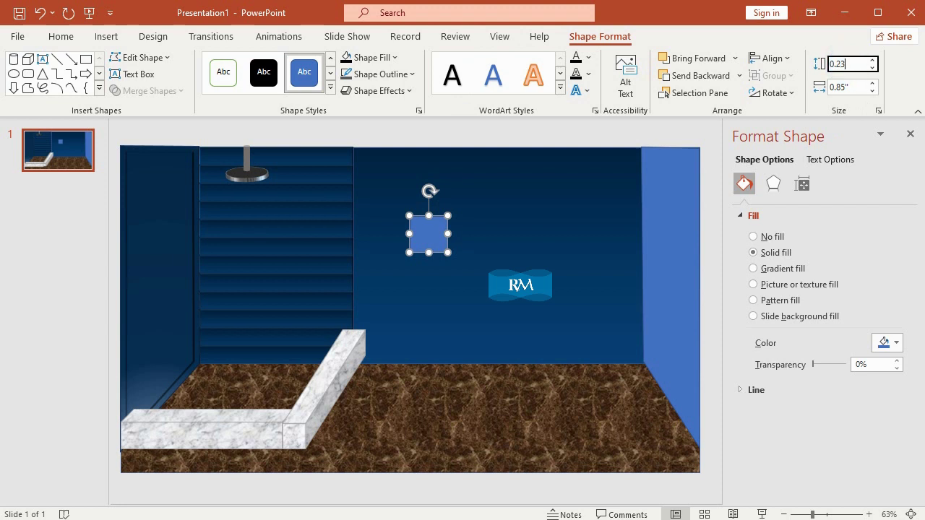
{"action": "left_click", "coordinate": [835, 84]}
{"action": "type", "text": "0.23"}
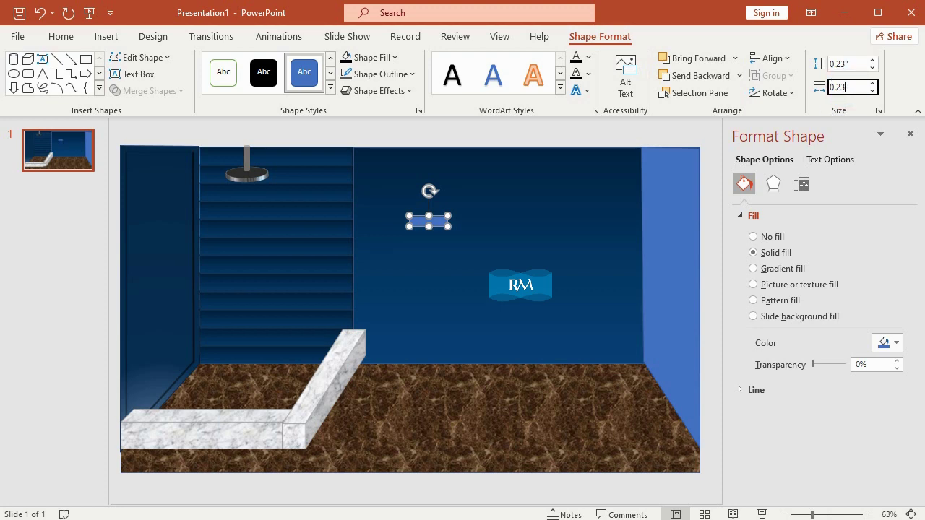
{"action": "key", "text": "Return"}
- Zoom the slide to 200% and fill the small square white
{"action": "left_click", "coordinate": [498, 36]}
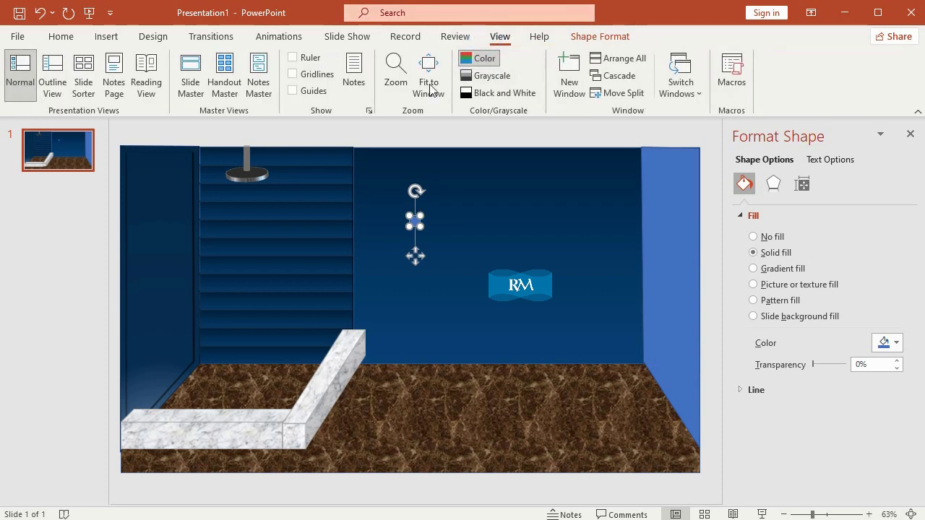
{"action": "left_click", "coordinate": [395, 72]}
{"action": "left_click", "coordinate": [429, 252]}
{"action": "left_click", "coordinate": [437, 328]}
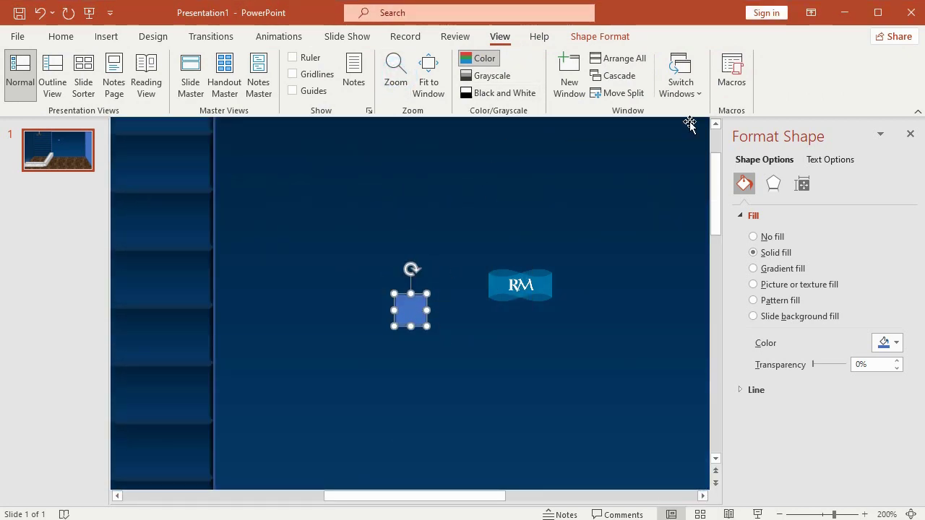
{"action": "left_click", "coordinate": [601, 36]}
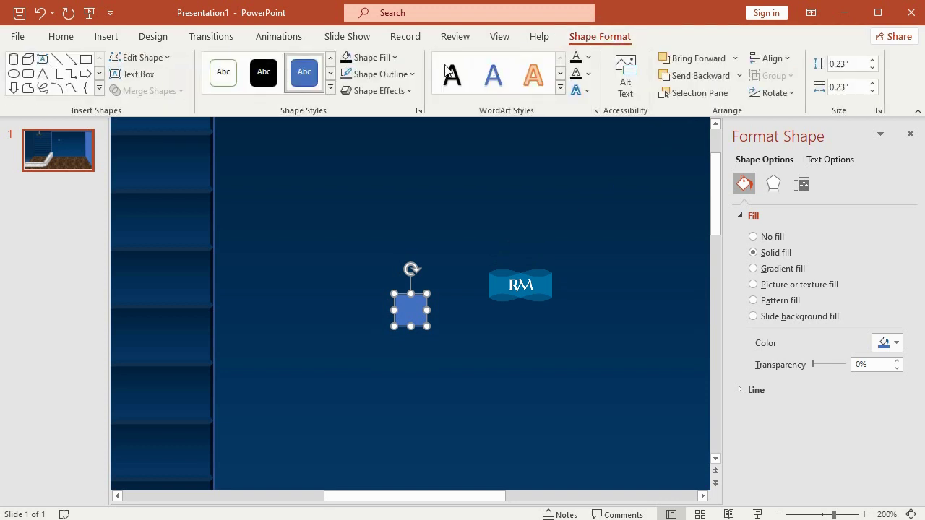
{"action": "left_click", "coordinate": [393, 62]}
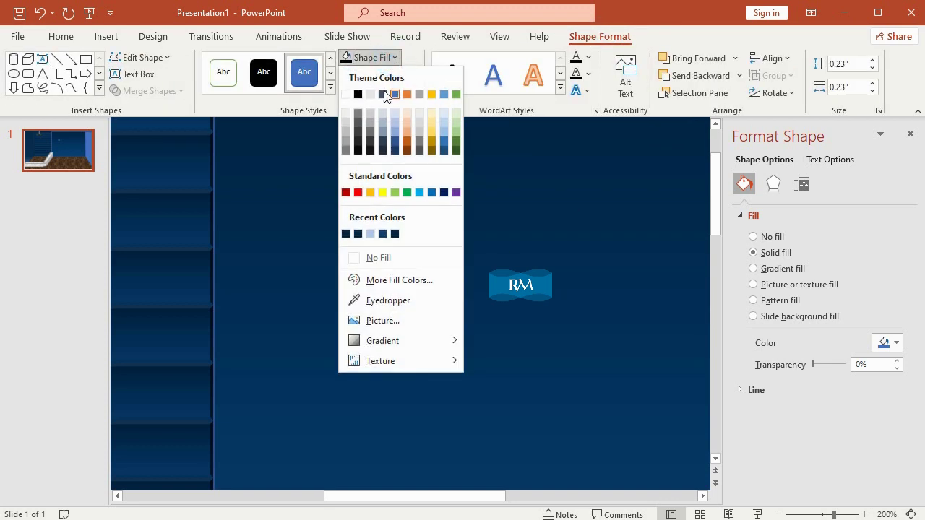
{"action": "left_click", "coordinate": [346, 94]}
{"action": "left_click", "coordinate": [399, 73]}
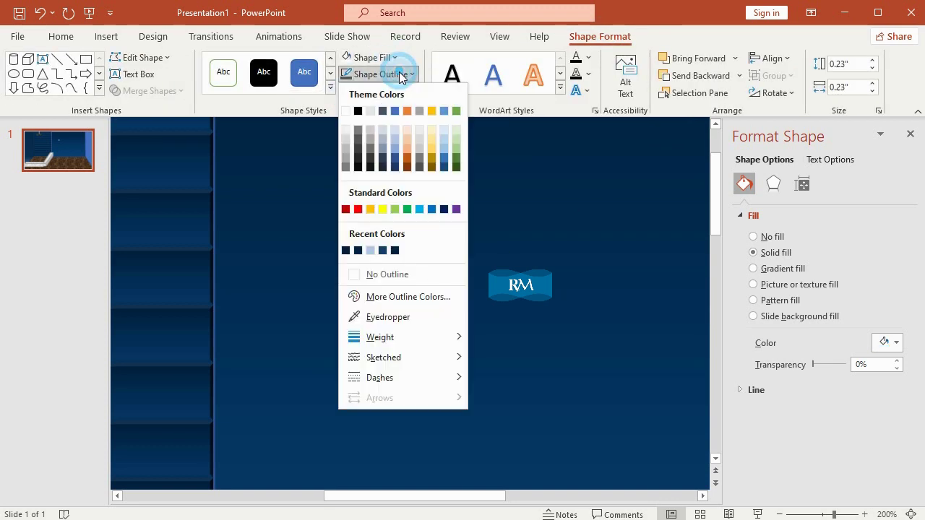
{"action": "left_click", "coordinate": [393, 295]}
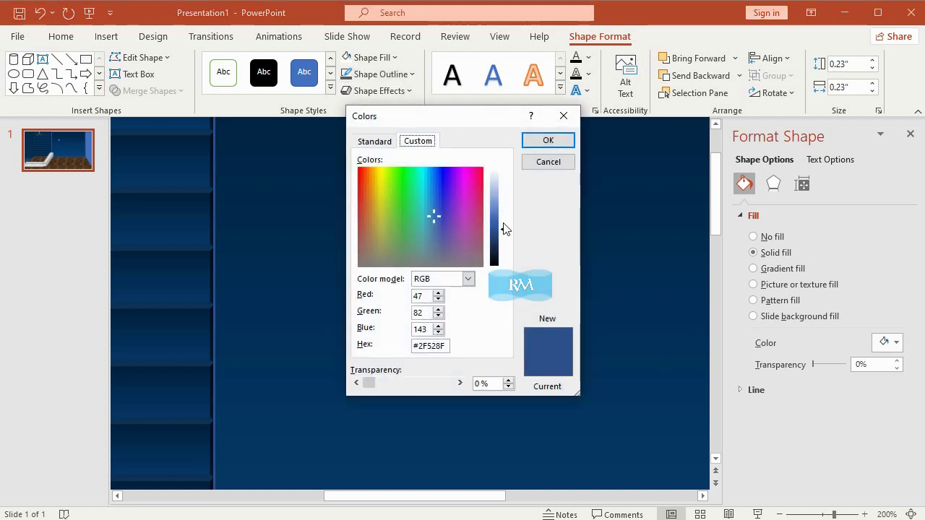
{"action": "left_click", "coordinate": [548, 162]}
- Apply Oblique: Top Right 3-D rotation to the square with no top bevel and 10 pt depth
{"action": "left_click", "coordinate": [409, 91]}
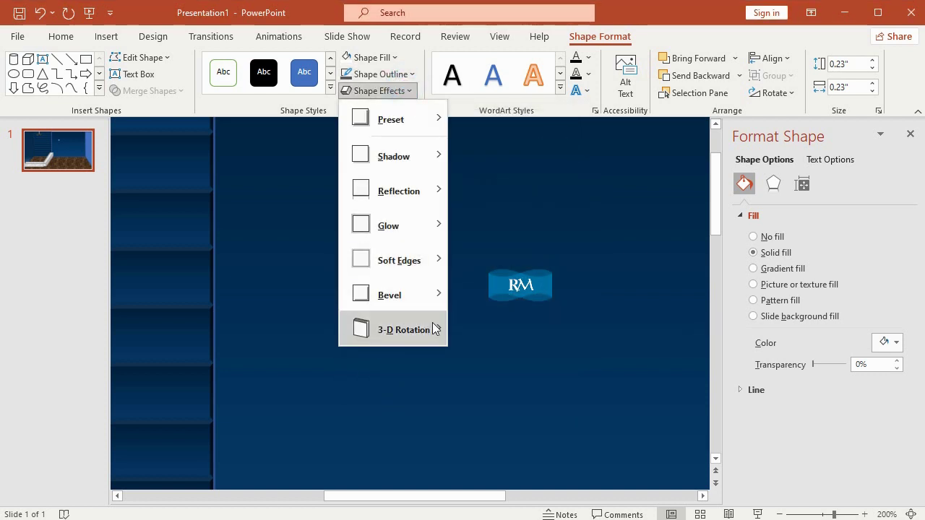
{"action": "mouse_move", "coordinate": [436, 329]}
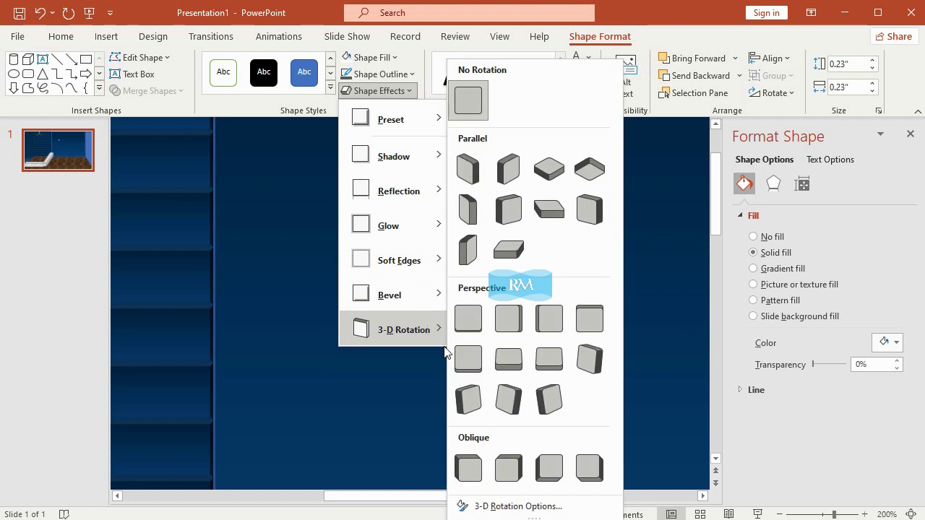
{"action": "left_click", "coordinate": [514, 473]}
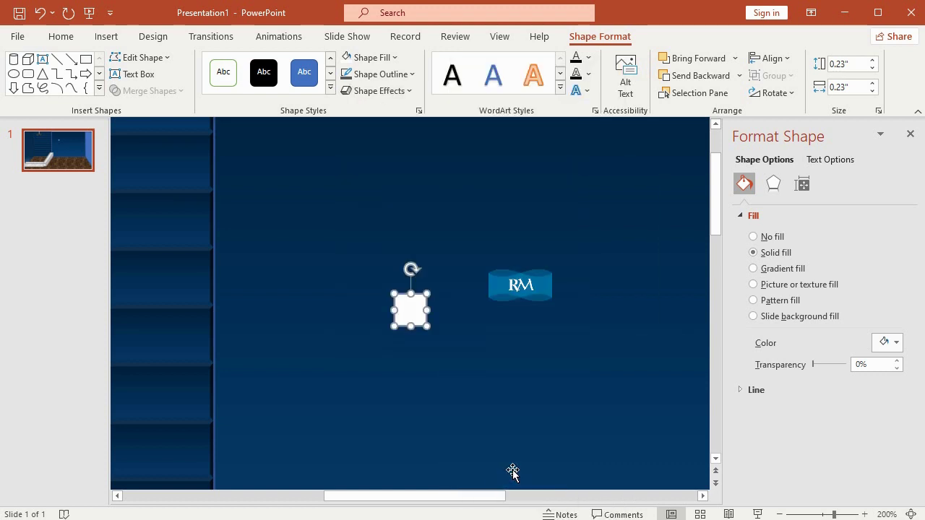
{"action": "left_click", "coordinate": [398, 92]}
{"action": "mouse_move", "coordinate": [440, 296]}
{"action": "left_click", "coordinate": [560, 505]}
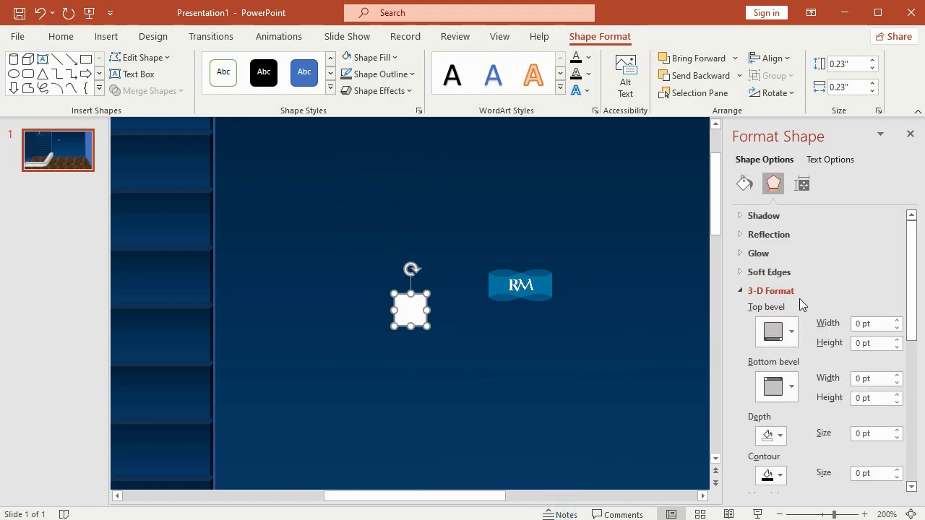
{"action": "left_click", "coordinate": [791, 331]}
{"action": "left_click", "coordinate": [767, 136]}
{"action": "left_click", "coordinate": [860, 433]}
{"action": "type", "text": "1"}
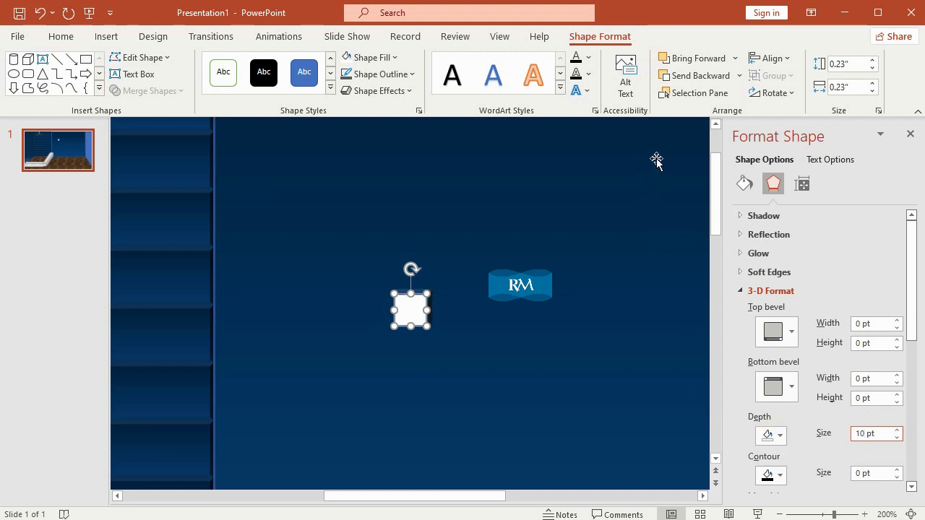
{"action": "left_click", "coordinate": [91, 223]}
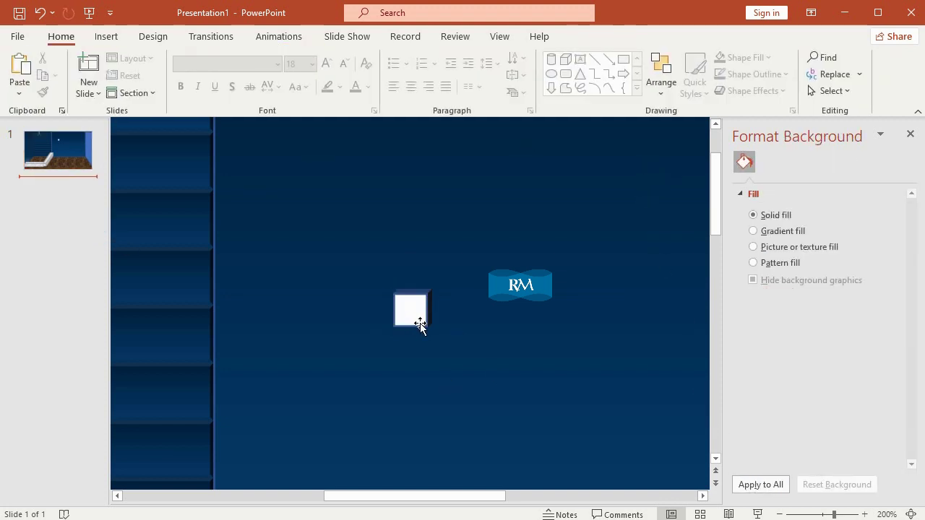
- Draw an oval above the white 3-D plate and size it to 0.15 in by 0.15 in
{"action": "left_click", "coordinate": [108, 38]}
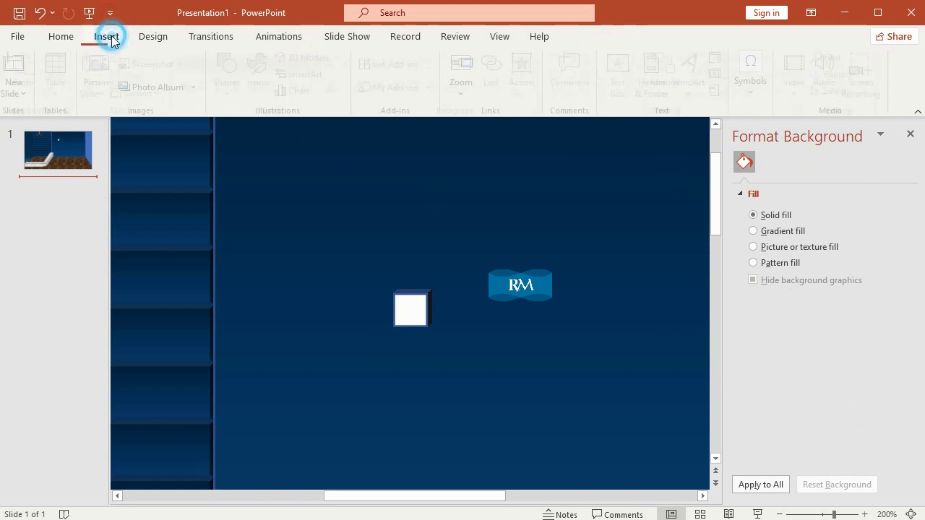
{"action": "left_click", "coordinate": [258, 135]}
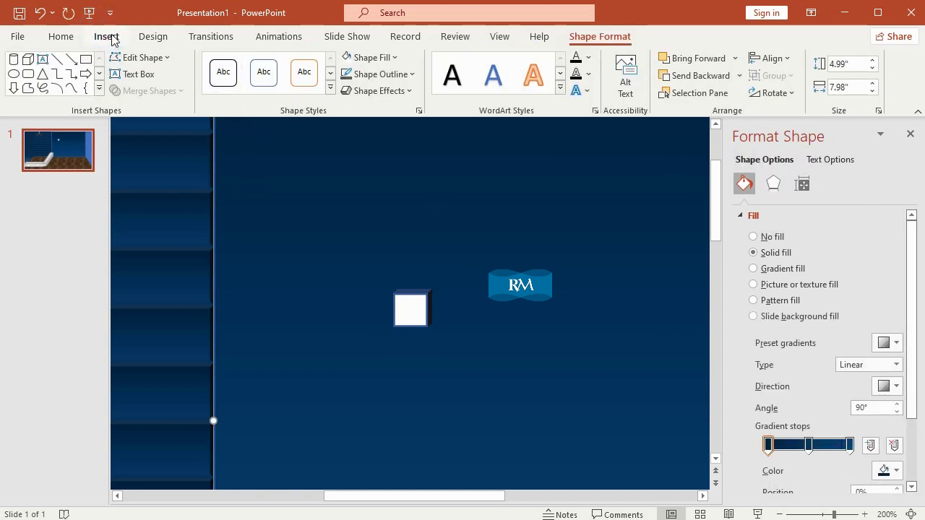
{"action": "left_click", "coordinate": [106, 37]}
{"action": "left_click", "coordinate": [232, 76]}
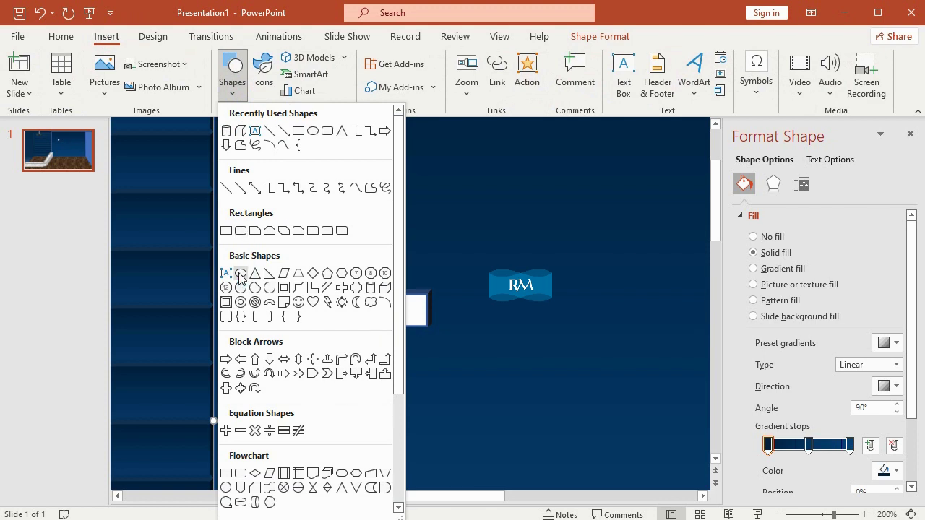
{"action": "left_click", "coordinate": [240, 275]}
{"action": "left_click_drag", "start_coordinate": [386, 202], "coordinate": [418, 227]}
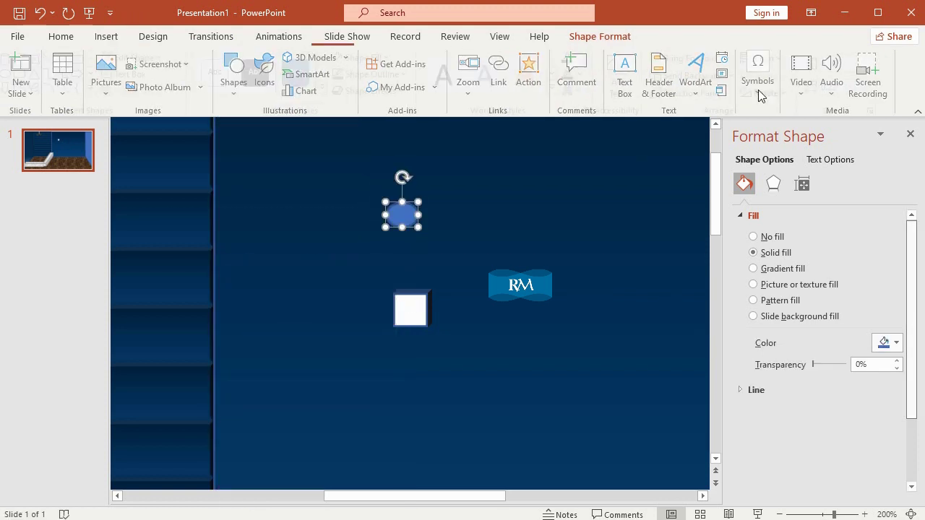
{"action": "left_click", "coordinate": [842, 64]}
{"action": "type", "text": "0"}
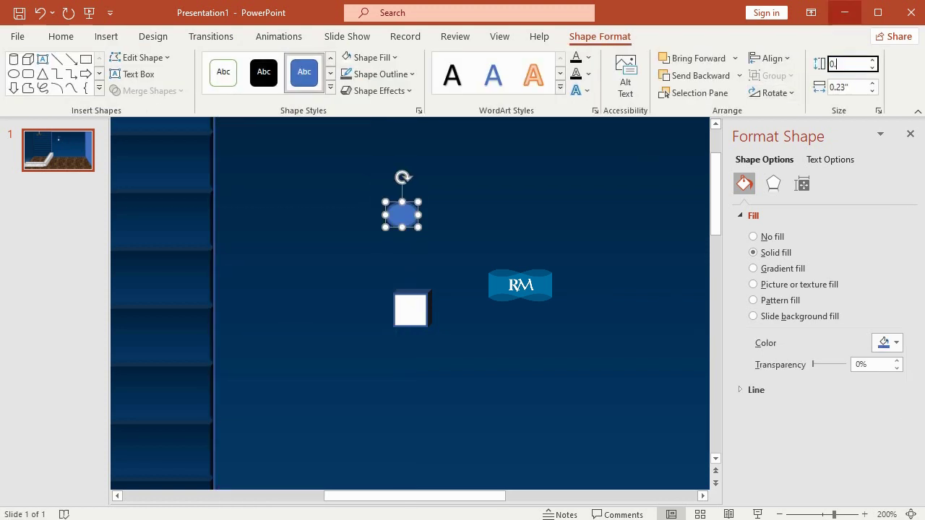
{"action": "type", "text": ".15"}
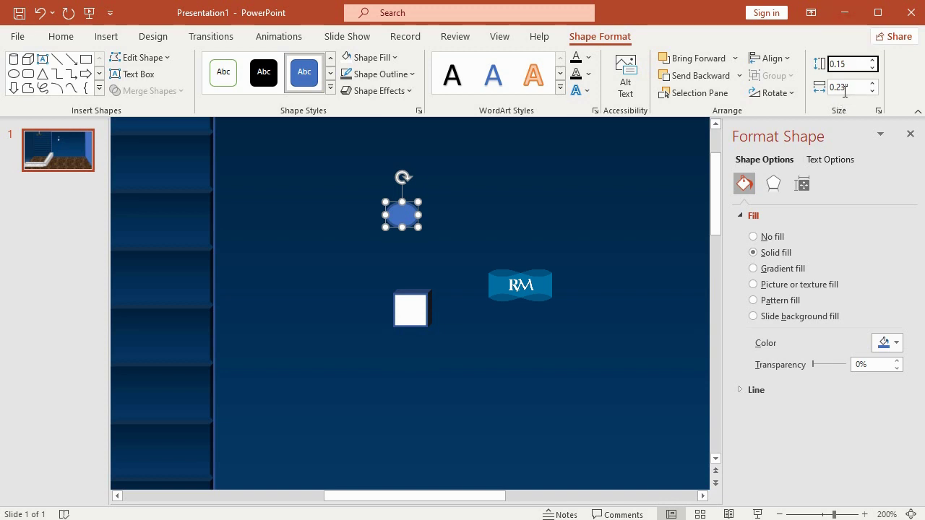
{"action": "left_click", "coordinate": [845, 87]}
{"action": "type", "text": "0.15"}
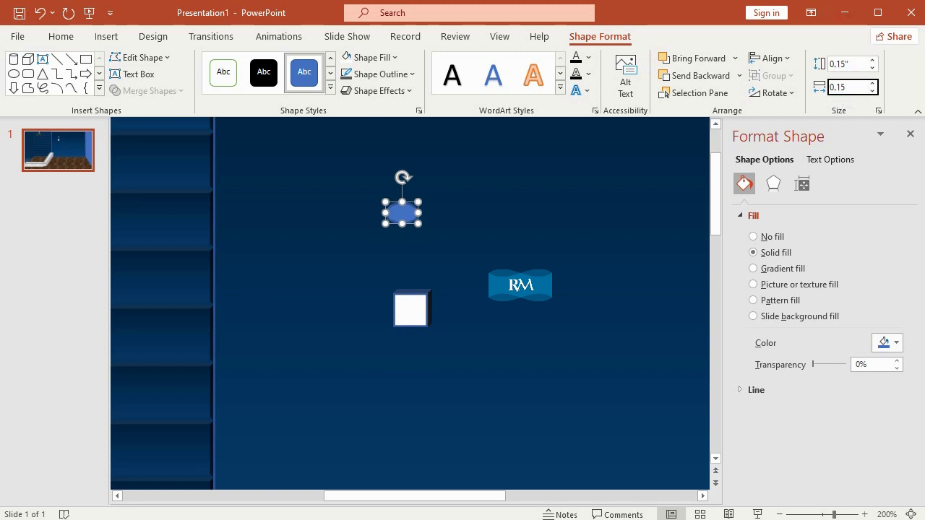
{"action": "key", "text": "Return"}
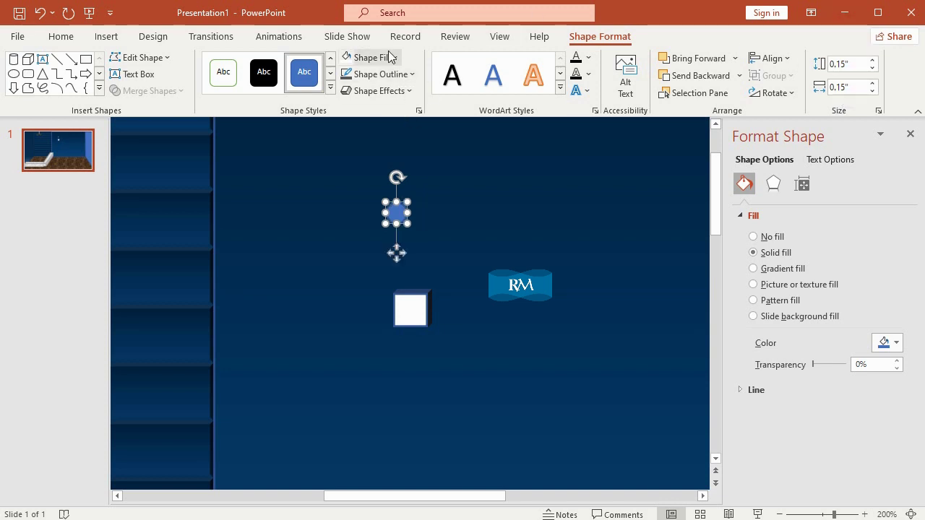
- Fill the small circle white and give the square an Oblique 3-D rotation
{"action": "left_click", "coordinate": [388, 57]}
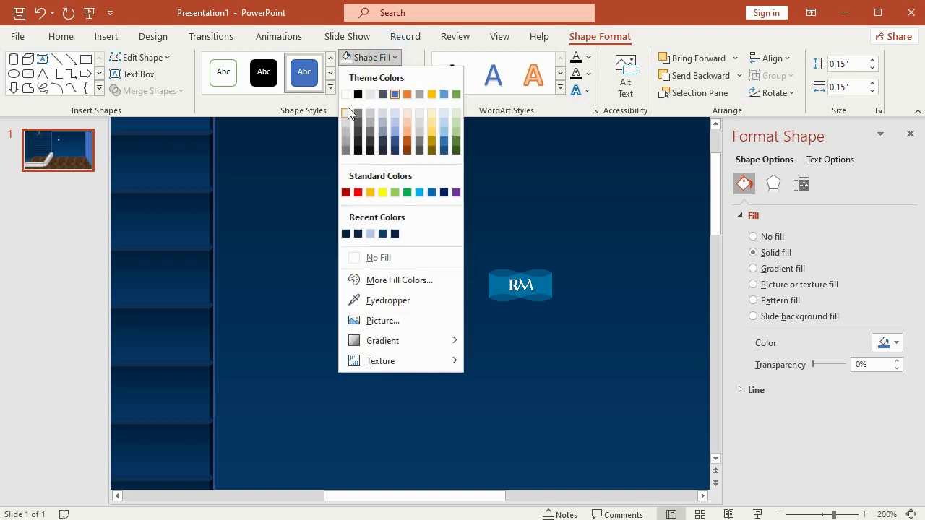
{"action": "left_click", "coordinate": [347, 112]}
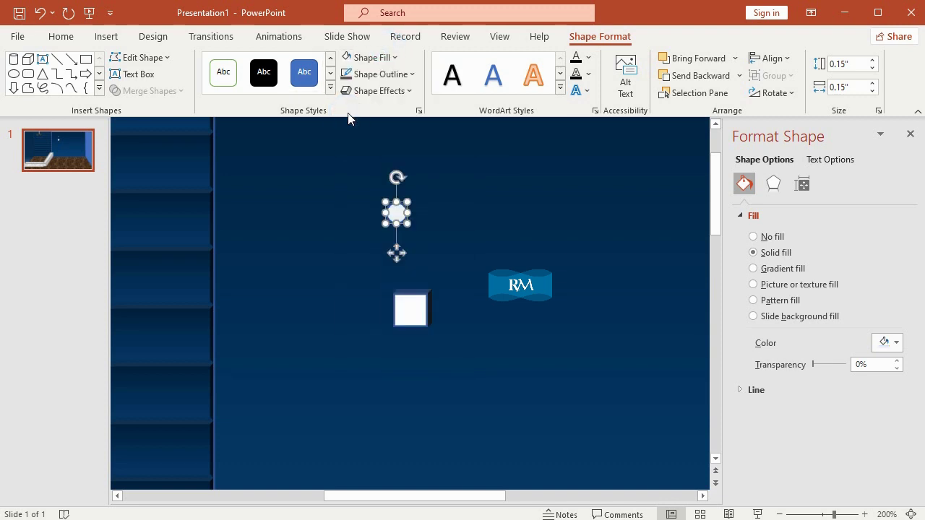
{"action": "left_click", "coordinate": [403, 91]}
{"action": "mouse_move", "coordinate": [418, 329]}
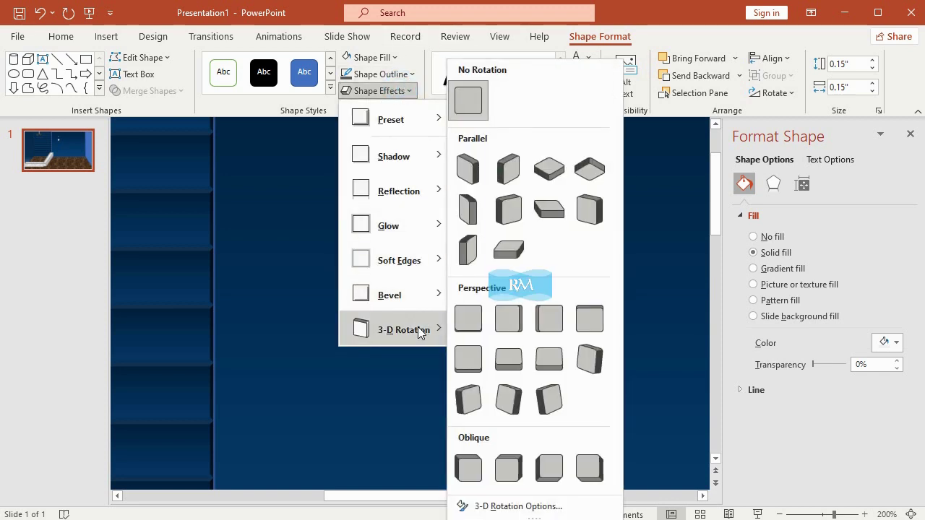
{"action": "left_click", "coordinate": [509, 469]}
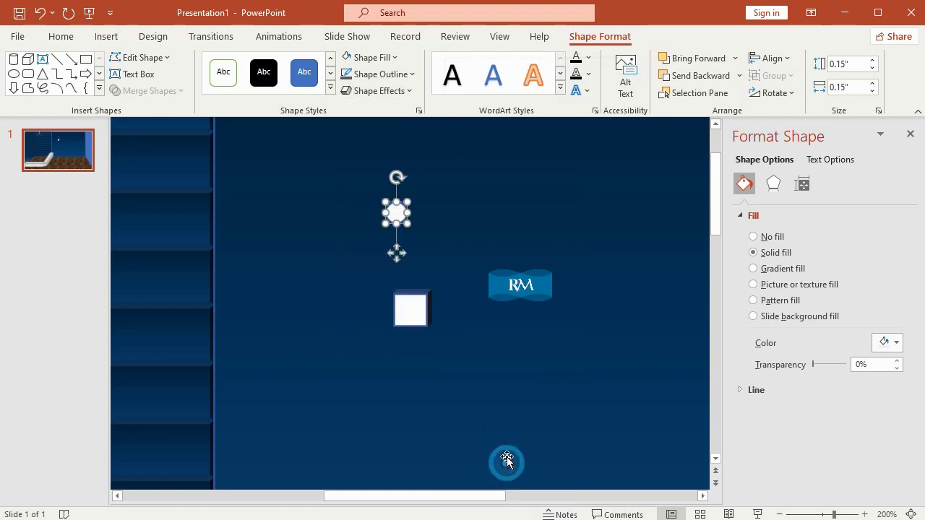
- Remove the circle's outline, give it a 6 pt top bevel, and centre it on the plate
{"action": "left_click", "coordinate": [400, 75]}
{"action": "left_click", "coordinate": [448, 273]}
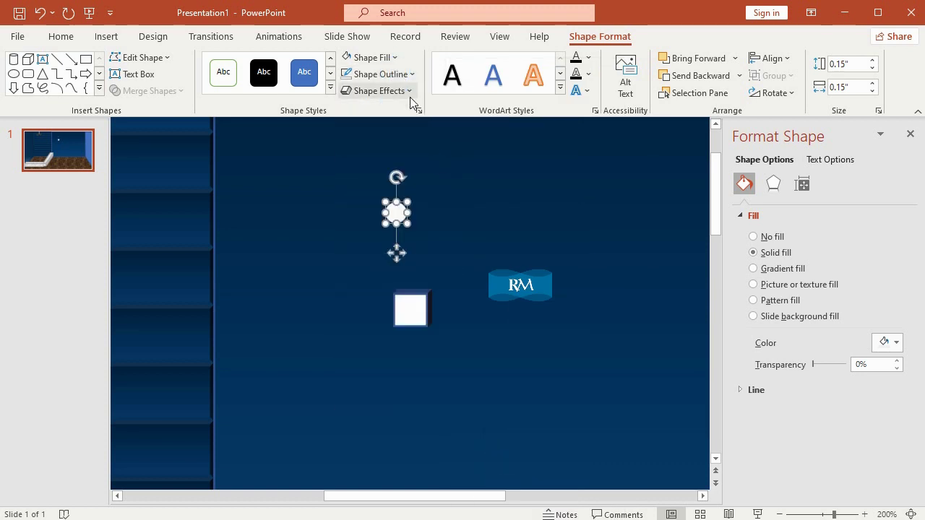
{"action": "left_click", "coordinate": [408, 92]}
{"action": "mouse_move", "coordinate": [433, 298]}
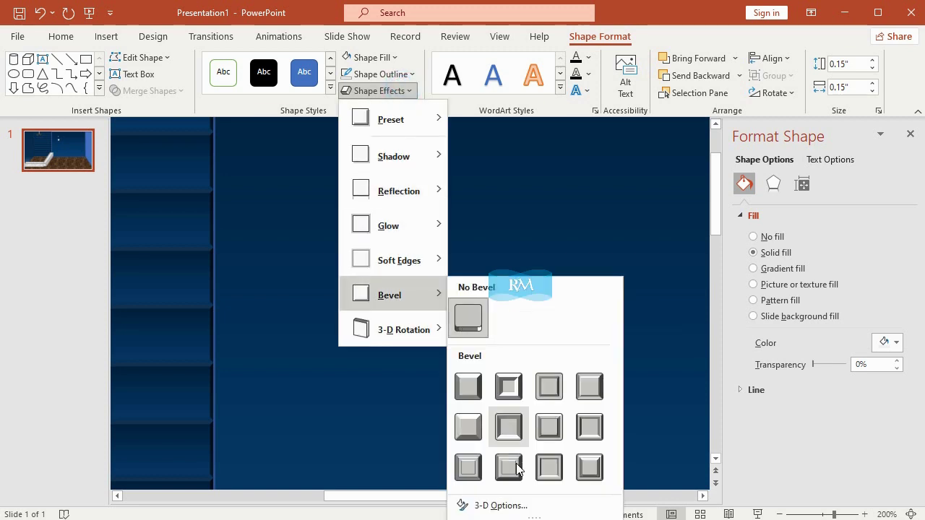
{"action": "left_click", "coordinate": [511, 504]}
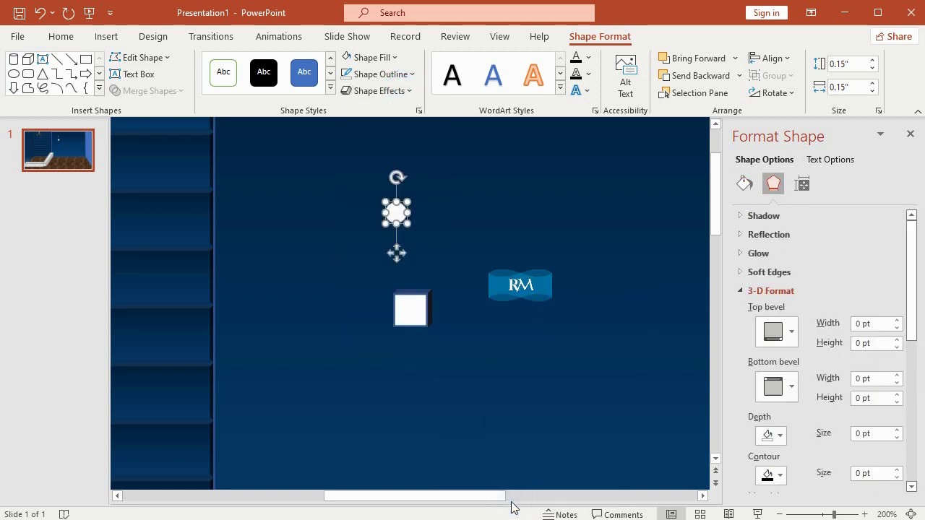
{"action": "left_click", "coordinate": [792, 331]}
{"action": "left_click", "coordinate": [816, 209]}
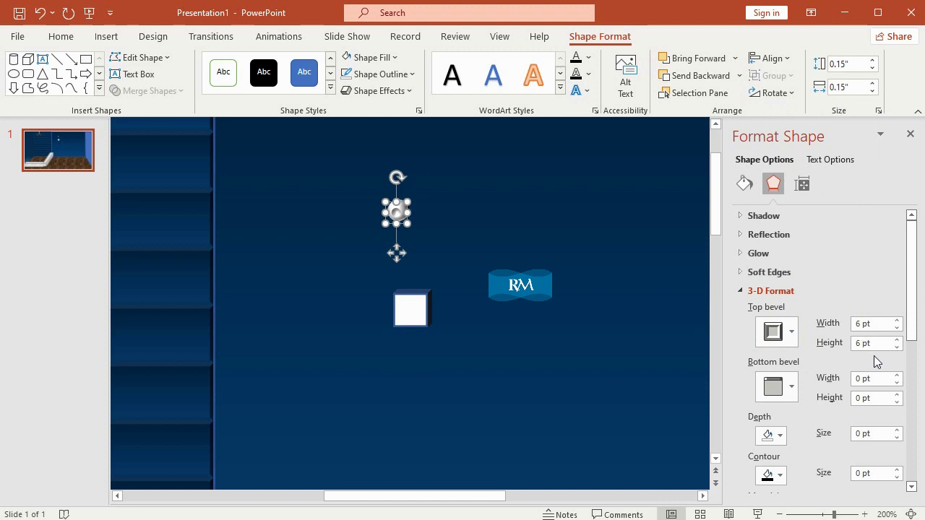
{"action": "mouse_move", "coordinate": [401, 212]}
{"action": "left_mouse_down"}
{"action": "mouse_move", "coordinate": [417, 302]}
{"action": "mouse_move", "coordinate": [408, 310]}
{"action": "left_mouse_up"}
{"action": "key", "text": "ctrl+z"}
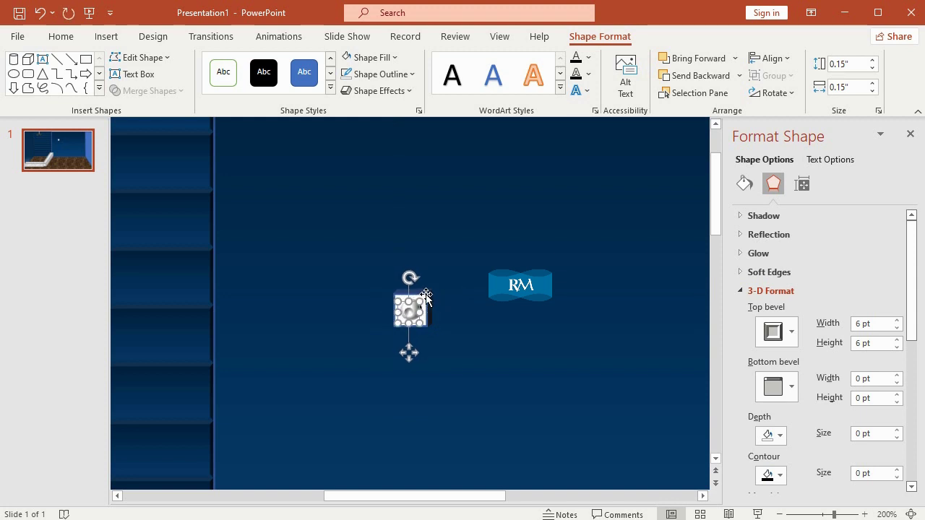
- Group the knob and square into one switch and paste a duplicate beside it
{"action": "left_click", "coordinate": [426, 296], "text": "shift"}
{"action": "right_click", "coordinate": [426, 295]}
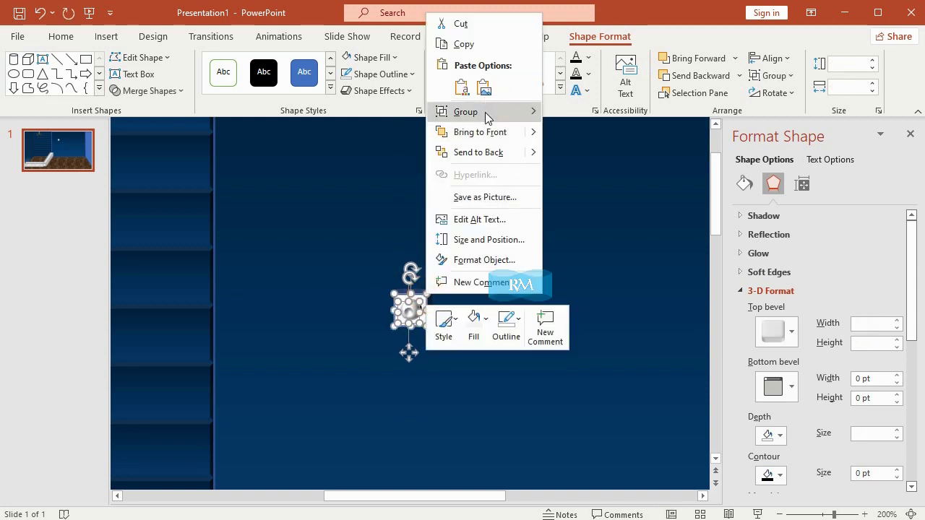
{"action": "mouse_move", "coordinate": [485, 112]}
{"action": "left_click", "coordinate": [571, 113]}
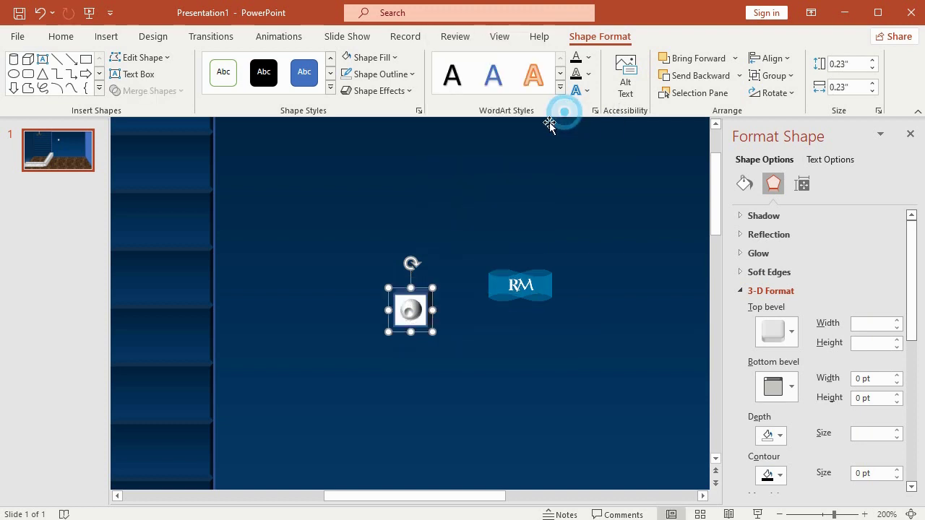
{"action": "left_click", "coordinate": [61, 36]}
{"action": "left_click", "coordinate": [43, 75]}
{"action": "left_click", "coordinate": [20, 69]}
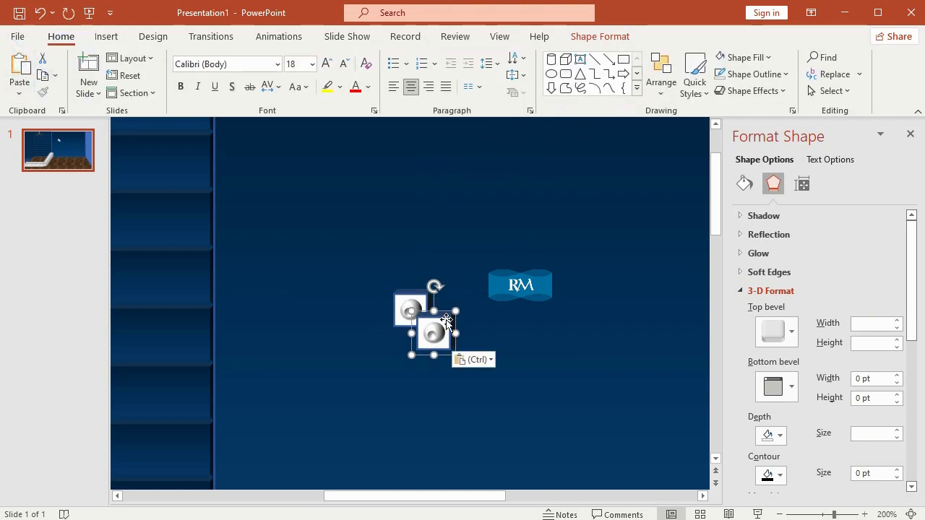
{"action": "left_click_drag", "start_coordinate": [446, 321], "coordinate": [497, 300]}
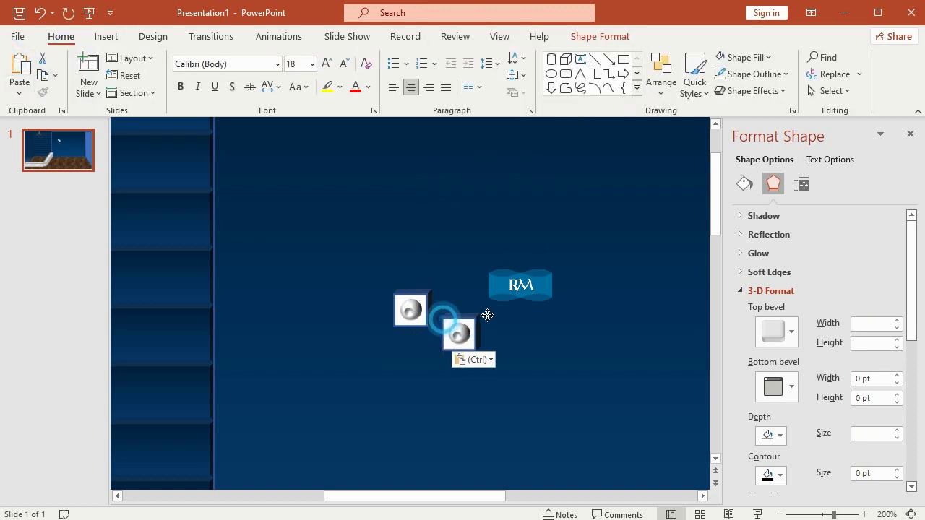
- Move both switches side by side onto the striped shower wall
{"action": "left_click", "coordinate": [499, 36]}
{"action": "left_click", "coordinate": [429, 79]}
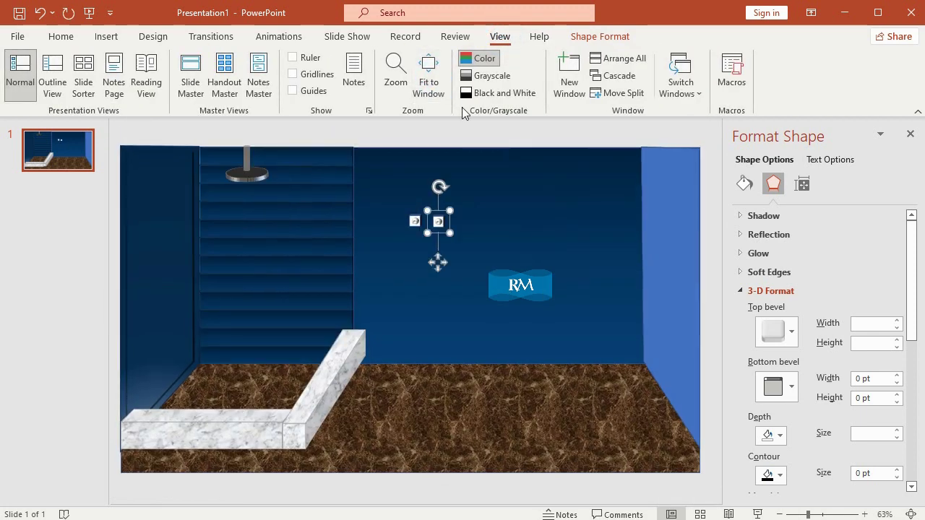
{"action": "left_click_drag", "start_coordinate": [386, 120], "coordinate": [471, 249]}
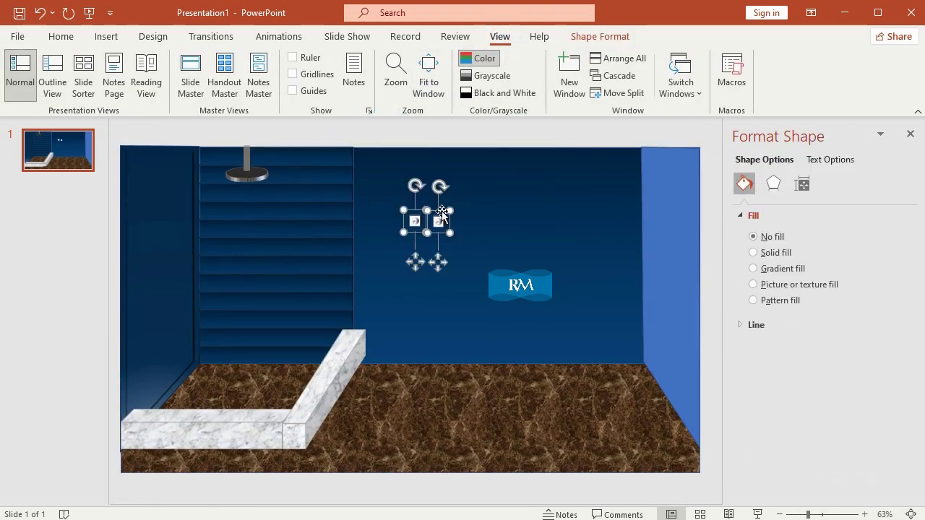
{"action": "left_click_drag", "start_coordinate": [442, 214], "coordinate": [260, 246]}
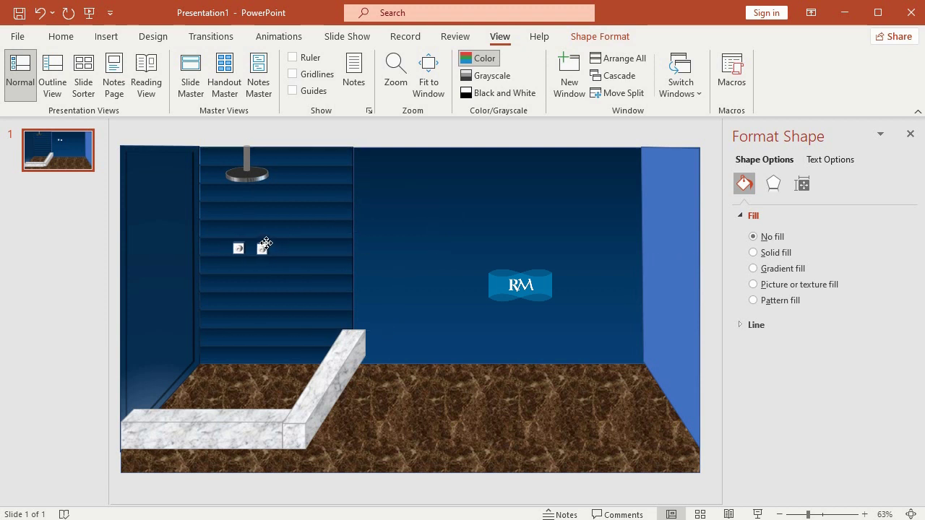
{"action": "left_click_drag", "start_coordinate": [261, 246], "coordinate": [254, 243]}
{"action": "left_click", "coordinate": [424, 124]}
{"action": "left_click", "coordinate": [257, 246]}
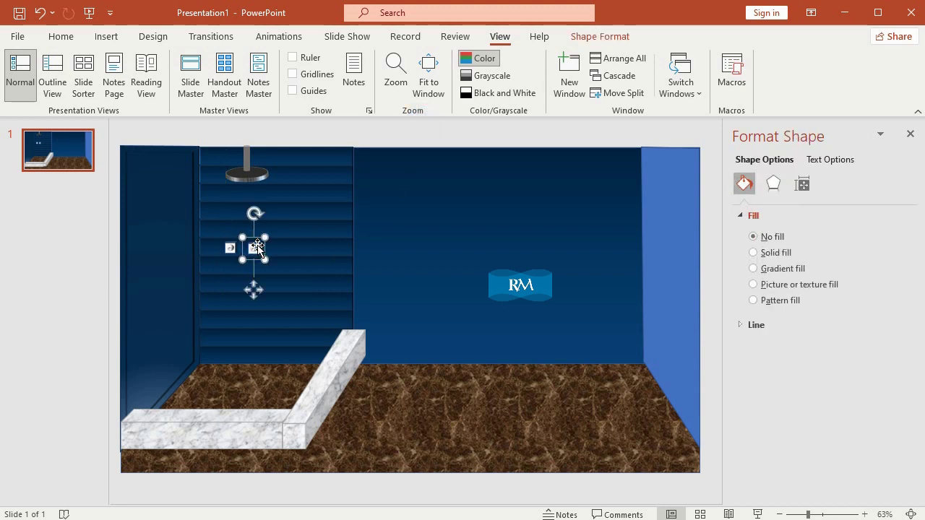
{"action": "left_click", "coordinate": [375, 127]}
{"action": "left_click", "coordinate": [116, 37]}
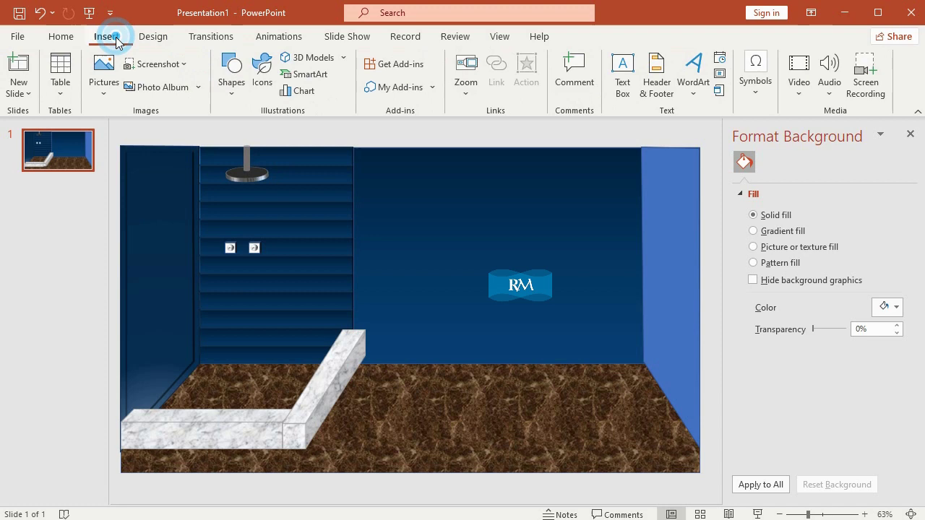
- Insert the img8 picture from C:\Windows\Web\Wallpaper\Flowers
{"action": "left_click", "coordinate": [103, 76]}
{"action": "left_click", "coordinate": [127, 135]}
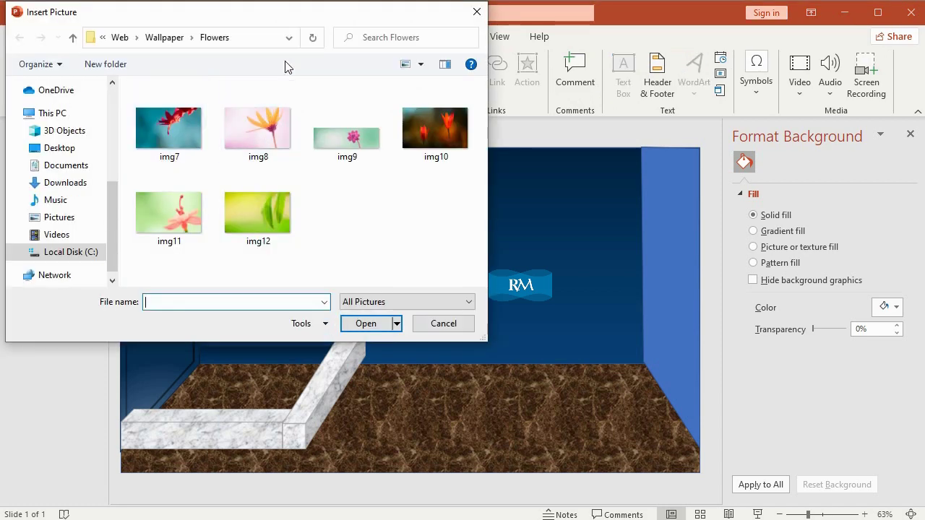
{"action": "left_click", "coordinate": [76, 251]}
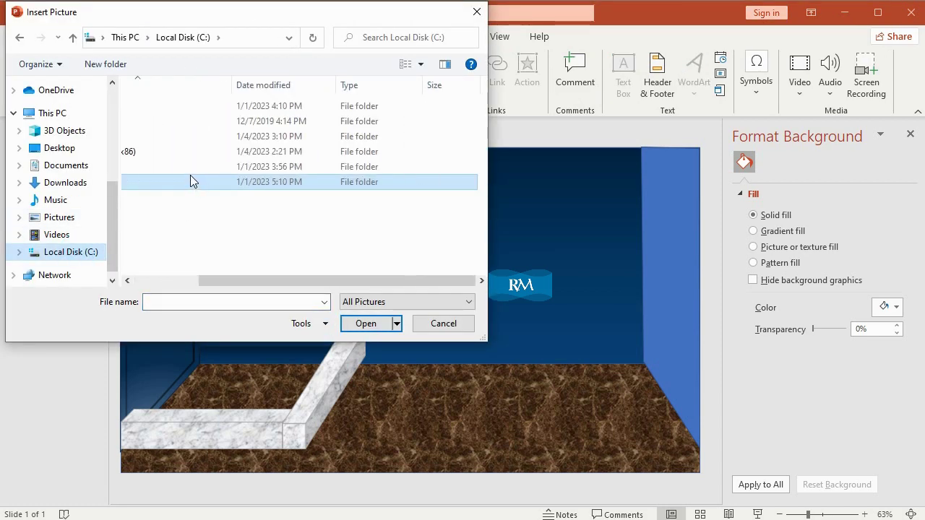
{"action": "double_click", "coordinate": [173, 182]}
{"action": "scroll", "coordinate": [224, 182], "scroll_direction": "down", "scroll_amount": 5}
{"action": "scroll", "coordinate": [224, 195], "scroll_direction": "down", "scroll_amount": 12}
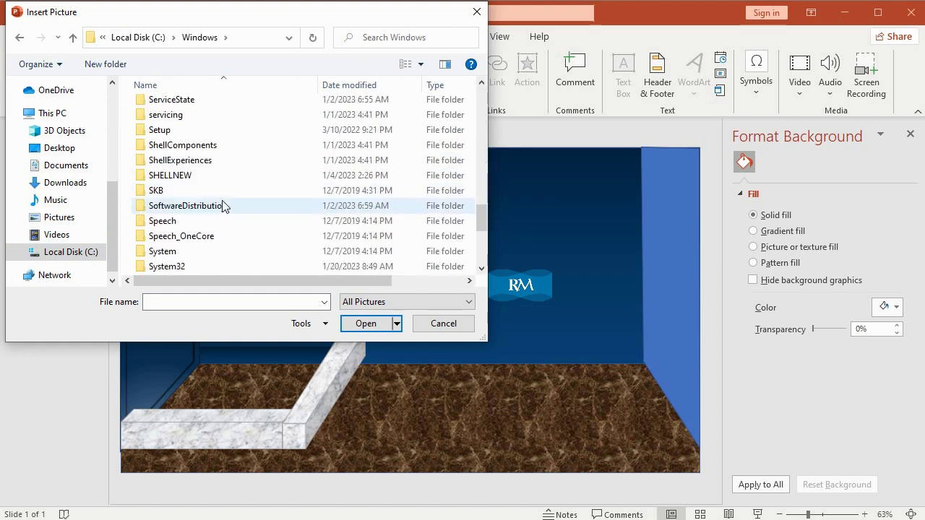
{"action": "scroll", "coordinate": [220, 217], "scroll_direction": "down", "scroll_amount": 4}
{"action": "left_click", "coordinate": [168, 251]}
{"action": "double_click", "coordinate": [169, 252]}
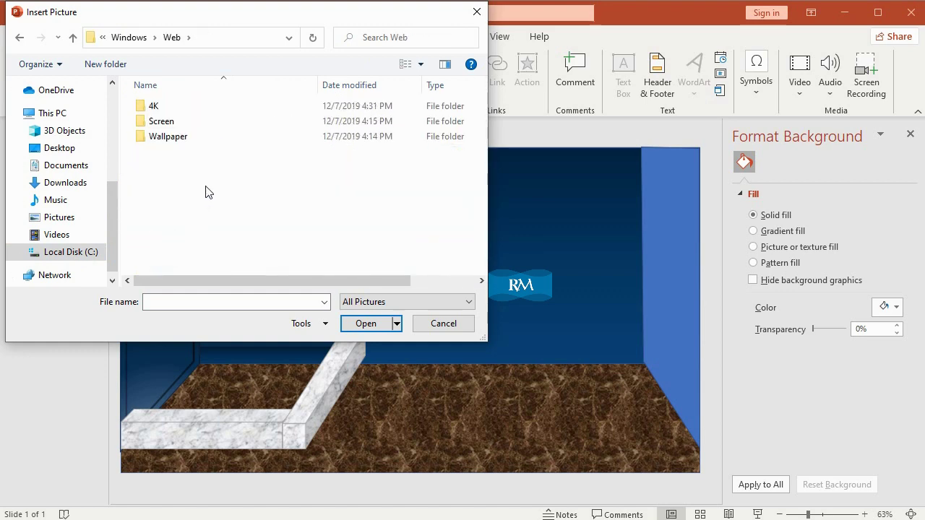
{"action": "double_click", "coordinate": [174, 137]}
{"action": "double_click", "coordinate": [174, 105]}
{"action": "double_click", "coordinate": [258, 128]}
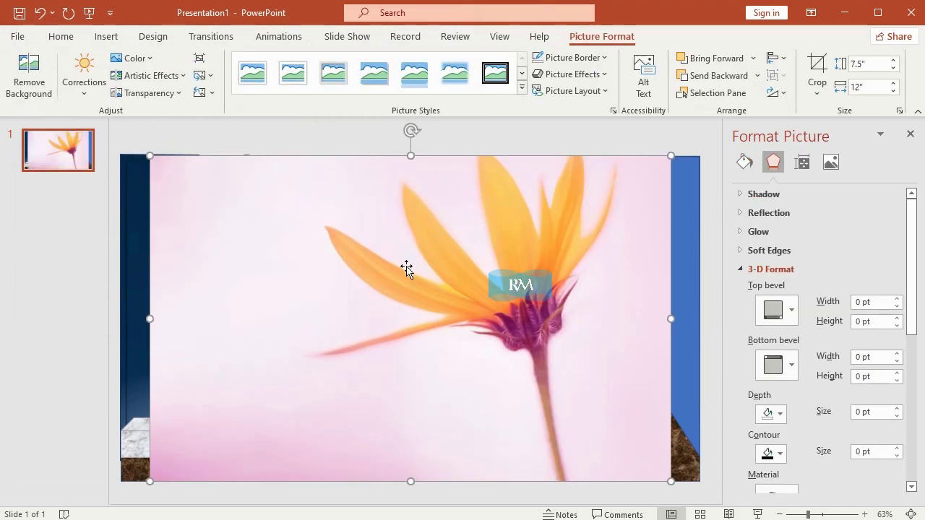
- Crop the left portion off the flower picture, leaving it 9.27" wide
{"action": "left_click", "coordinate": [816, 68]}
{"action": "left_click_drag", "start_coordinate": [150, 303], "coordinate": [266, 311]}
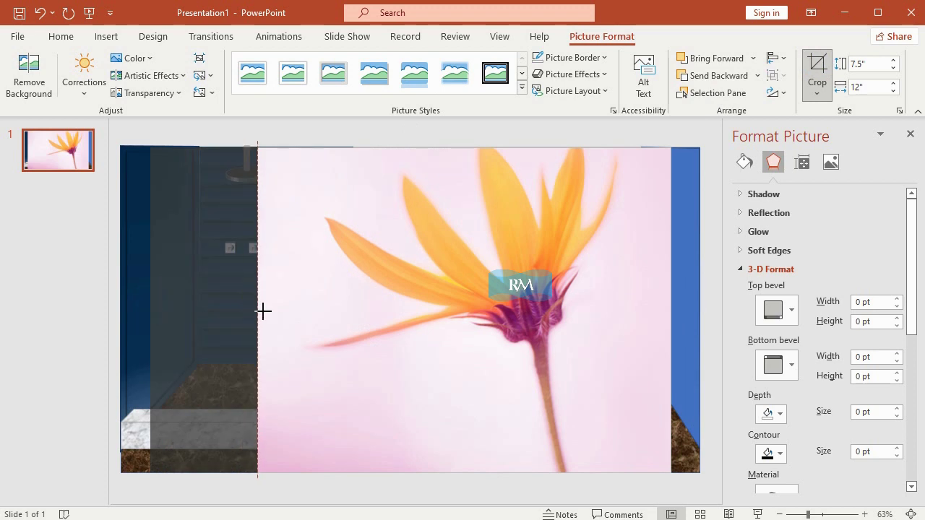
{"action": "left_click", "coordinate": [813, 65]}
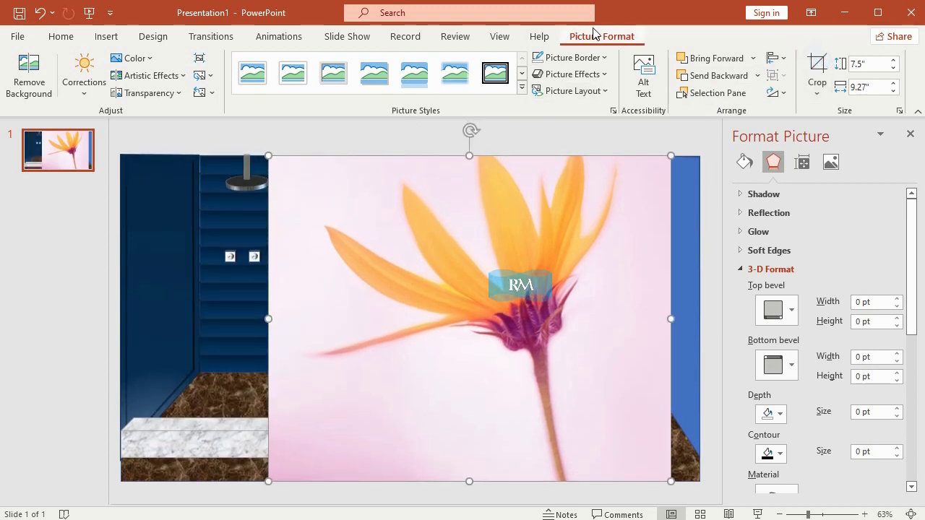
- Remove the flower's background, marking the upper petals and lower stem as areas to keep
{"action": "left_click", "coordinate": [40, 91]}
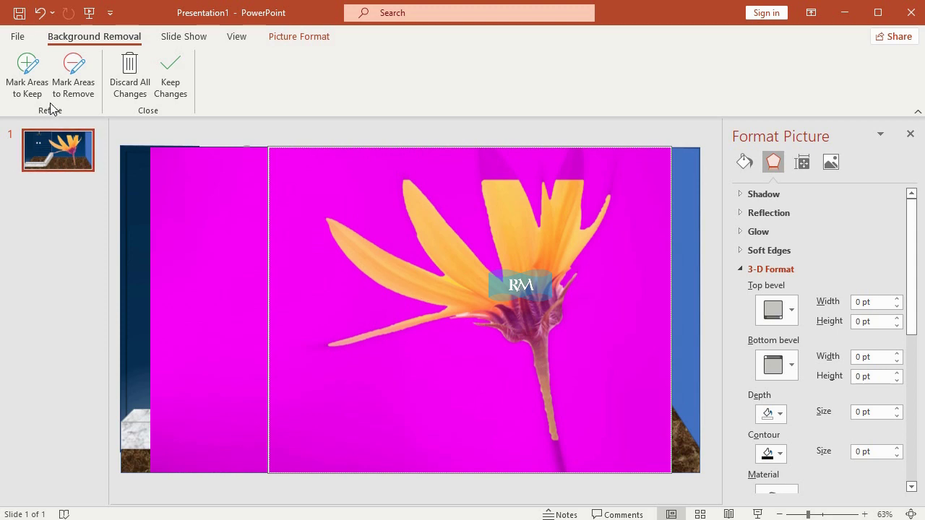
{"action": "left_click", "coordinate": [45, 85]}
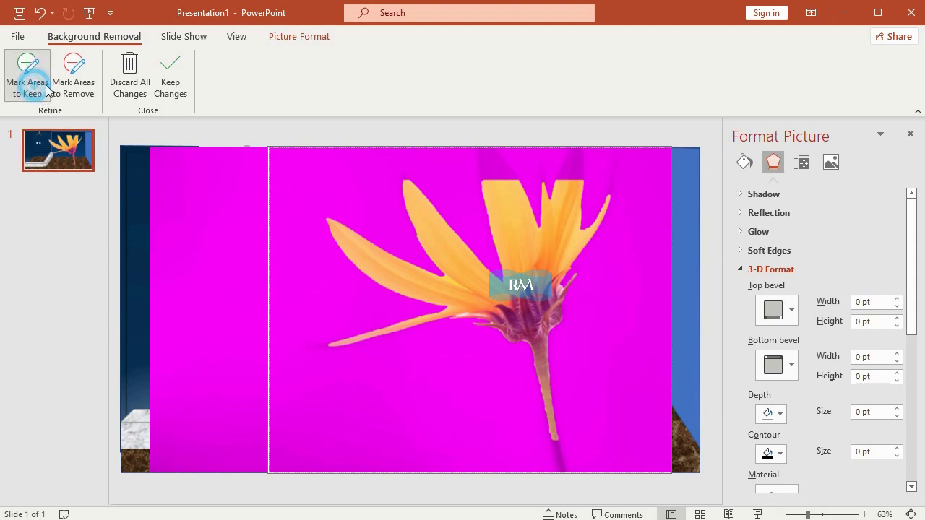
{"action": "left_click", "coordinate": [488, 156]}
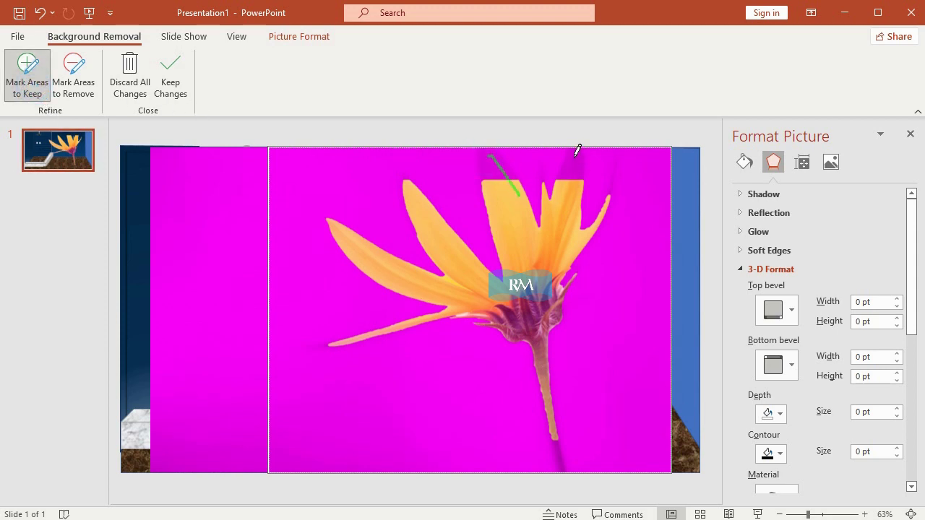
{"action": "left_click_drag", "start_coordinate": [576, 150], "coordinate": [574, 165]}
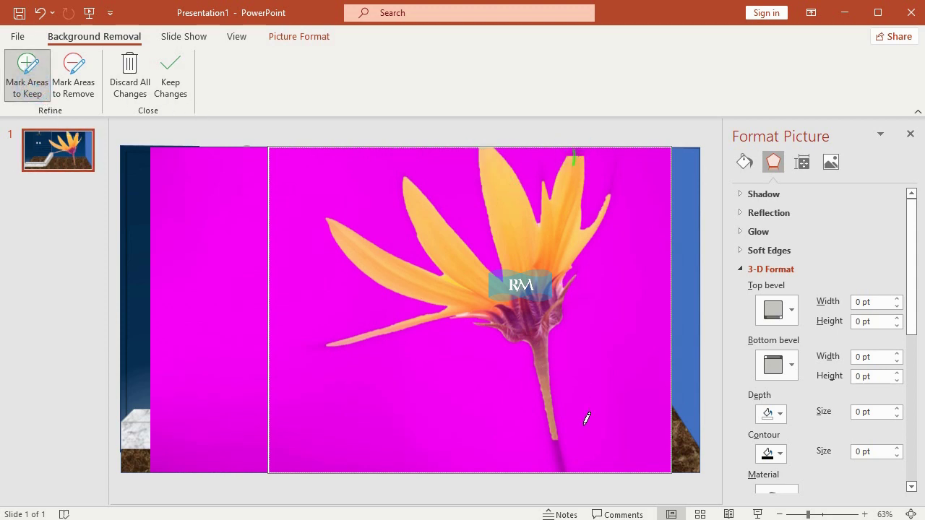
{"action": "left_click_drag", "start_coordinate": [557, 436], "coordinate": [567, 469]}
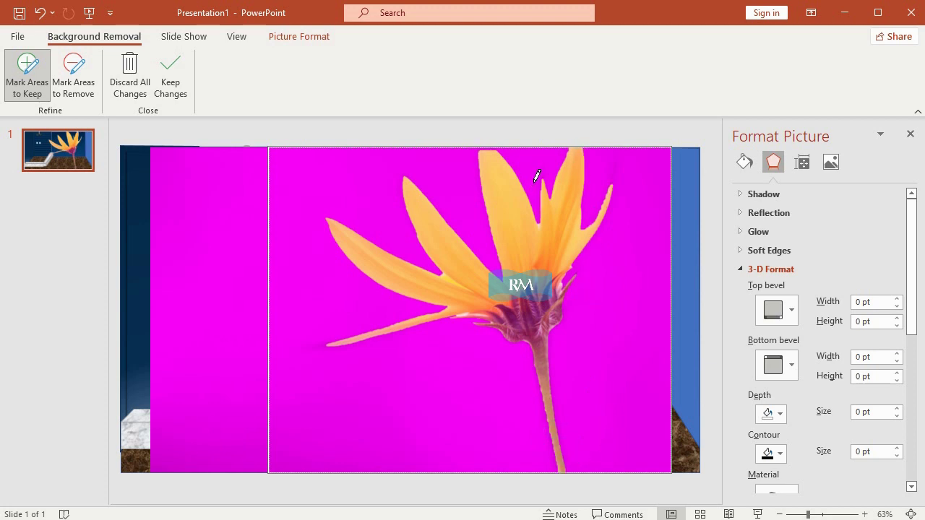
{"action": "left_click_drag", "start_coordinate": [539, 170], "coordinate": [542, 180]}
{"action": "left_click_drag", "start_coordinate": [615, 160], "coordinate": [608, 188]}
{"action": "left_click", "coordinate": [173, 76]}
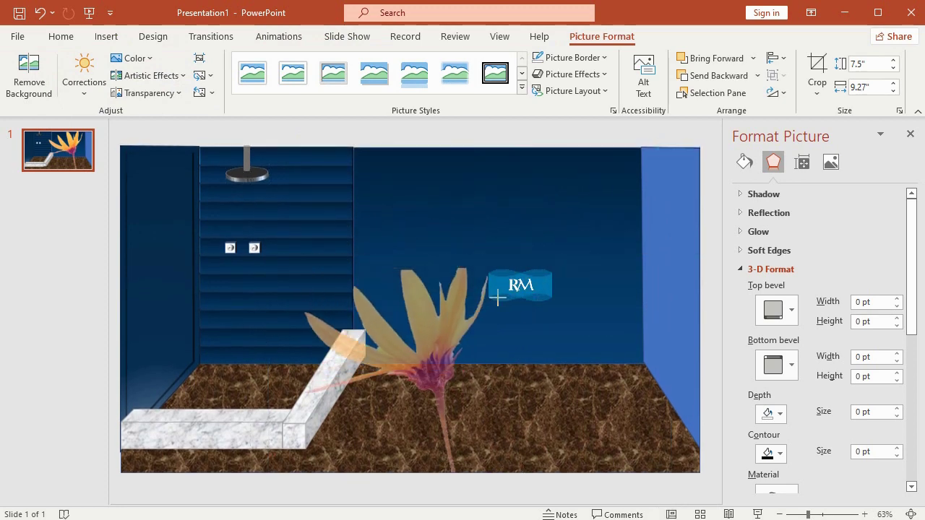
- Apply a Parallel 3-D rotation preset to the flower picture
{"action": "mouse_move", "coordinate": [671, 154]}
{"action": "left_mouse_down"}
{"action": "mouse_move", "coordinate": [421, 296]}
{"action": "mouse_move", "coordinate": [439, 226]}
{"action": "left_mouse_up"}
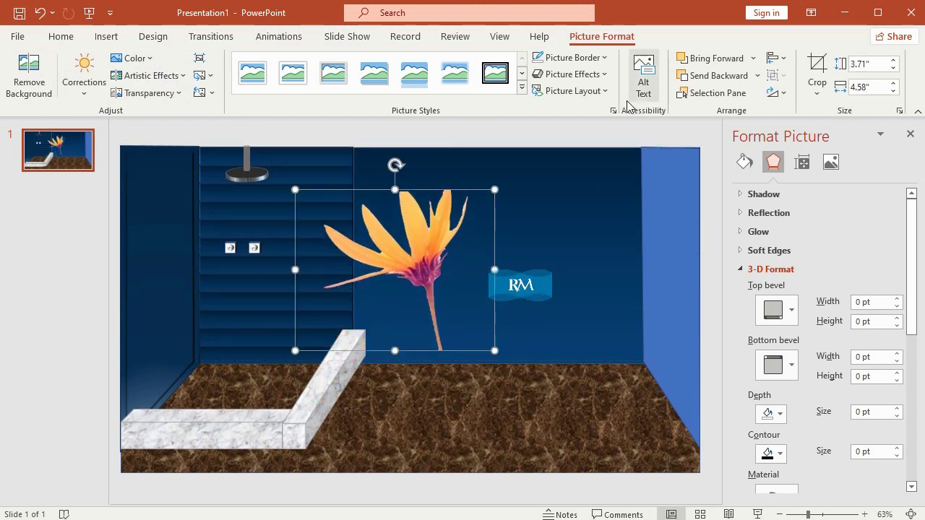
{"action": "left_click", "coordinate": [578, 73]}
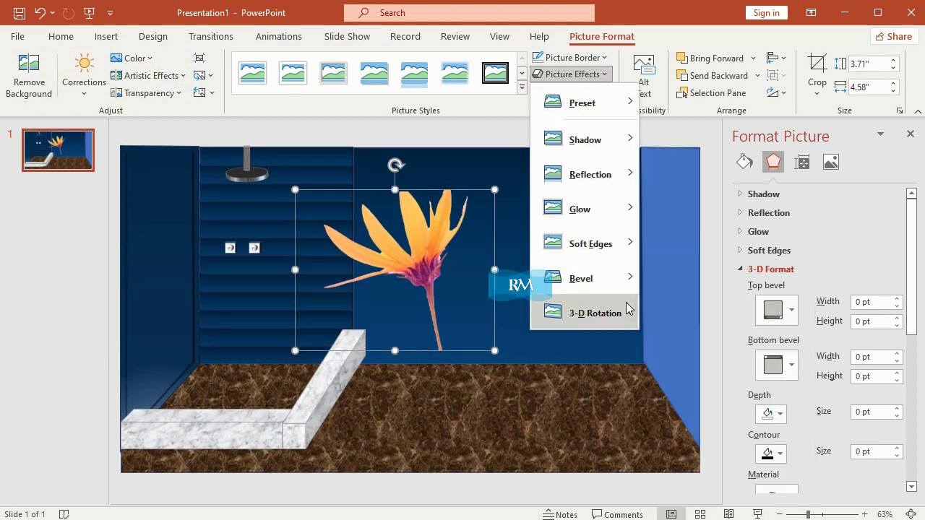
{"action": "left_click", "coordinate": [590, 41]}
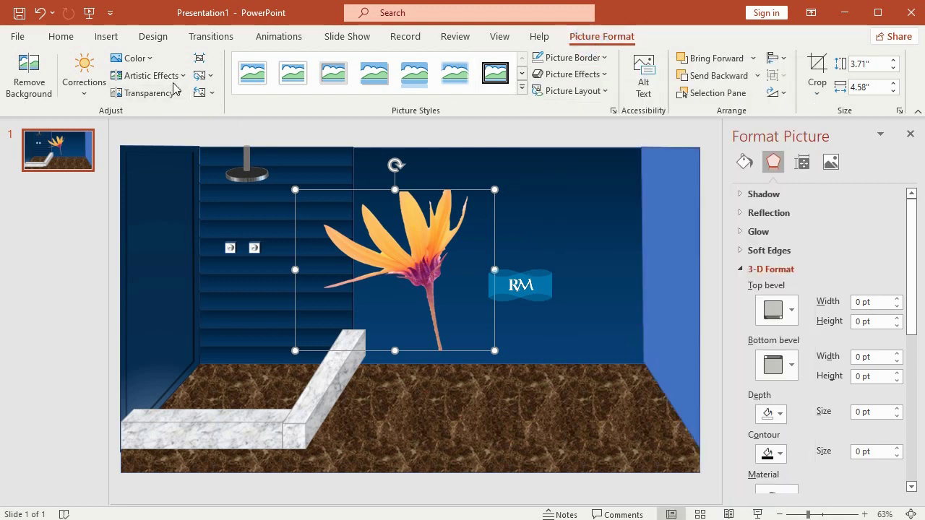
{"action": "left_click", "coordinate": [152, 75]}
{"action": "key", "text": "Escape"}
{"action": "key", "text": "ctrl+z"}
{"action": "left_click", "coordinate": [595, 75]}
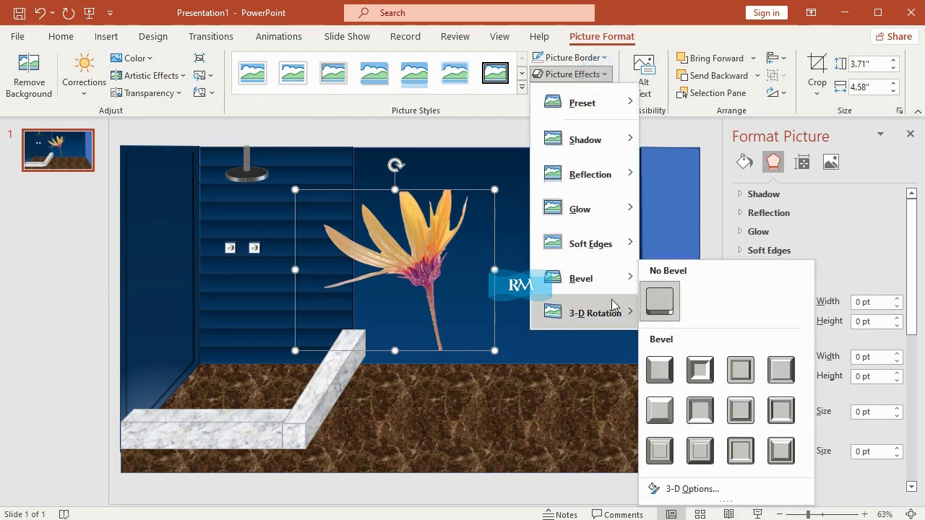
{"action": "mouse_move", "coordinate": [611, 312]}
{"action": "left_click", "coordinate": [647, 250]}
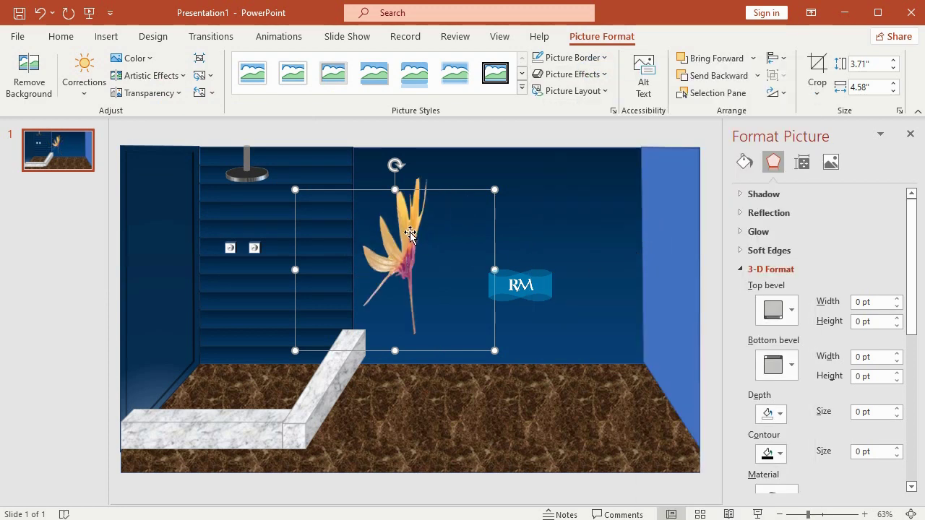
- Move the flower onto the left wall and shrink it to 2.58" by 3.19"
{"action": "left_click_drag", "start_coordinate": [410, 232], "coordinate": [288, 254]}
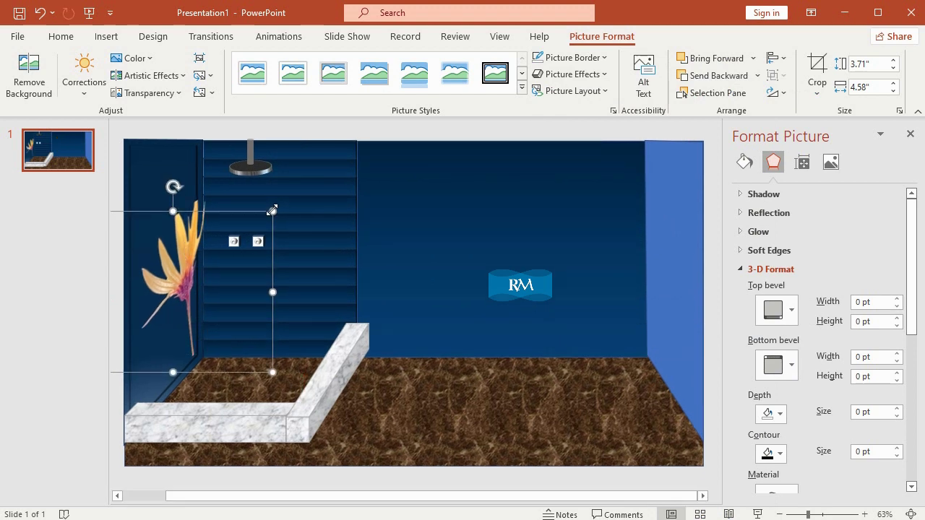
{"action": "left_click_drag", "start_coordinate": [272, 210], "coordinate": [242, 260]}
{"action": "mouse_move", "coordinate": [180, 297]}
{"action": "left_mouse_down"}
{"action": "mouse_move", "coordinate": [149, 297]}
{"action": "mouse_move", "coordinate": [172, 249]}
{"action": "left_mouse_up"}
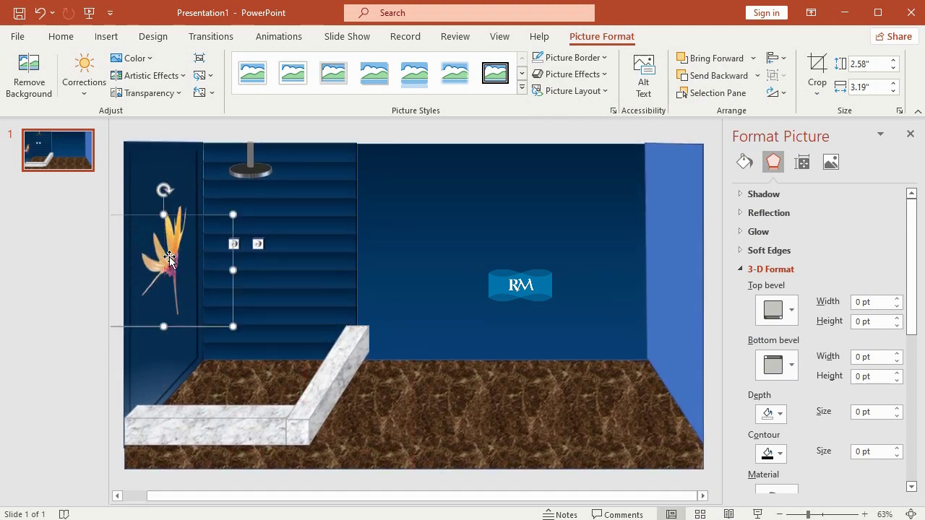
{"action": "left_click", "coordinate": [63, 291]}
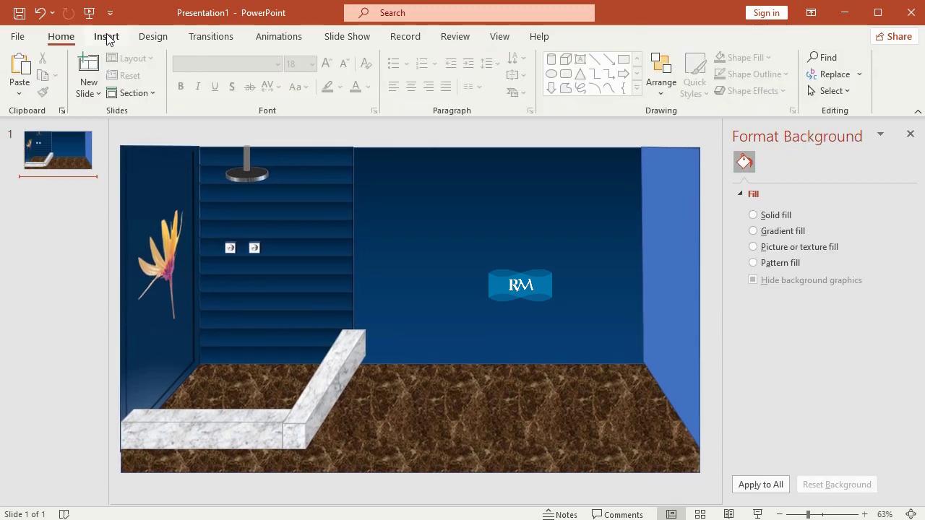
- Bring the left wall and the flower picture to the front together
{"action": "left_click", "coordinate": [107, 36]}
{"action": "left_click", "coordinate": [232, 90]}
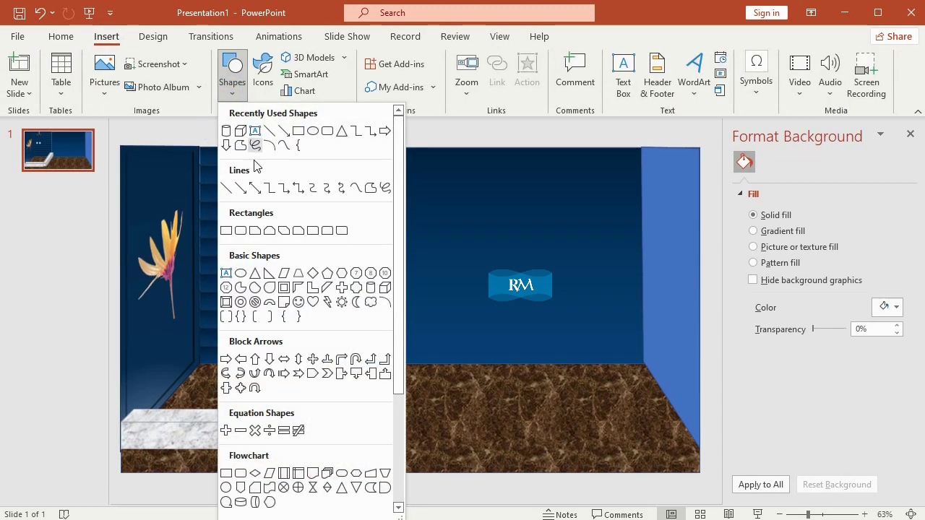
{"action": "left_click", "coordinate": [169, 134]}
{"action": "left_click", "coordinate": [170, 203]}
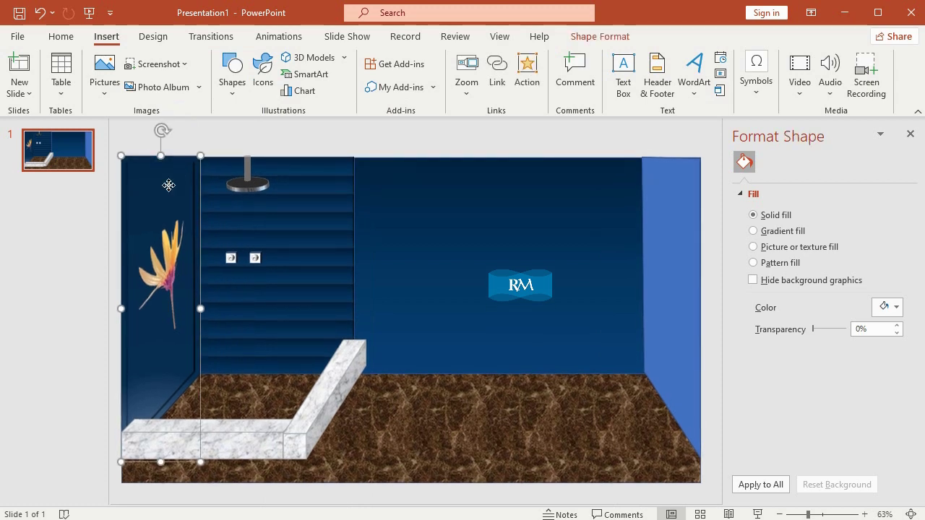
{"action": "right_click", "coordinate": [179, 241]}
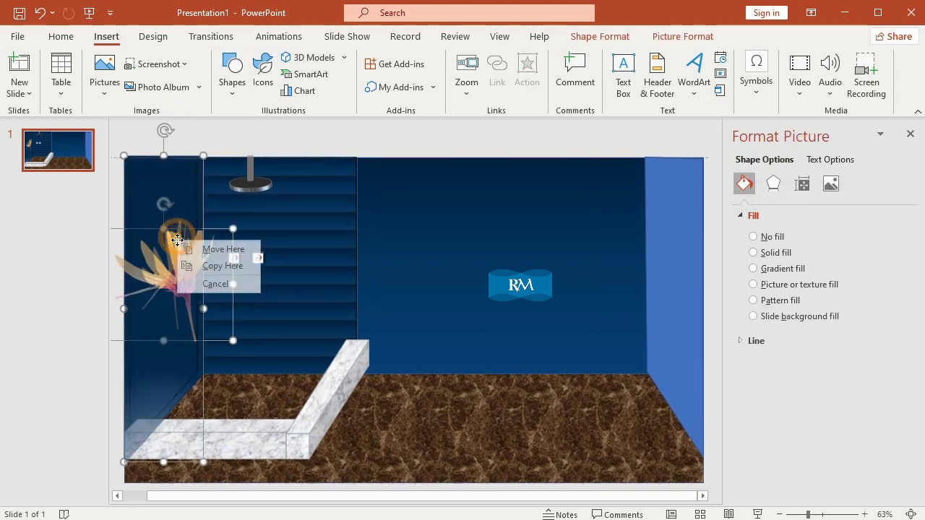
{"action": "left_click", "coordinate": [239, 141]}
{"action": "left_click", "coordinate": [161, 182]}
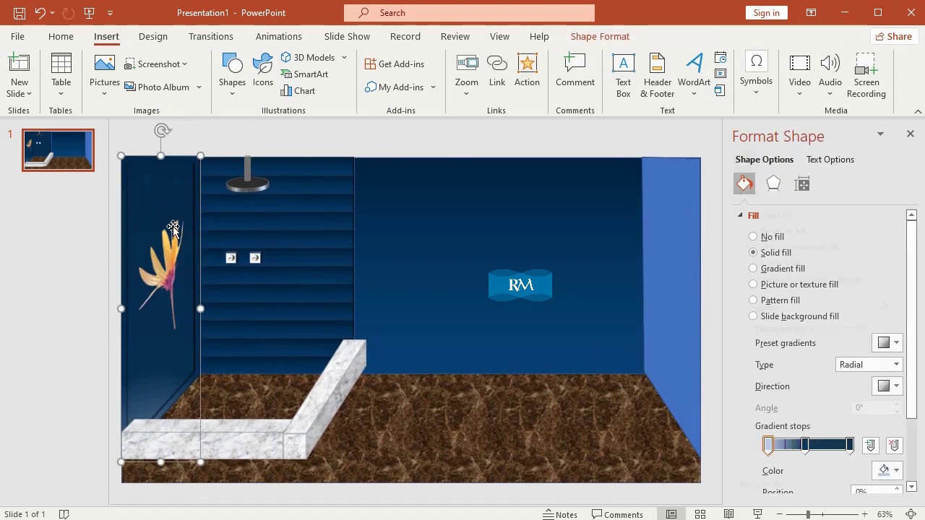
{"action": "left_click", "coordinate": [169, 249], "text": "shift"}
{"action": "right_click", "coordinate": [169, 250]}
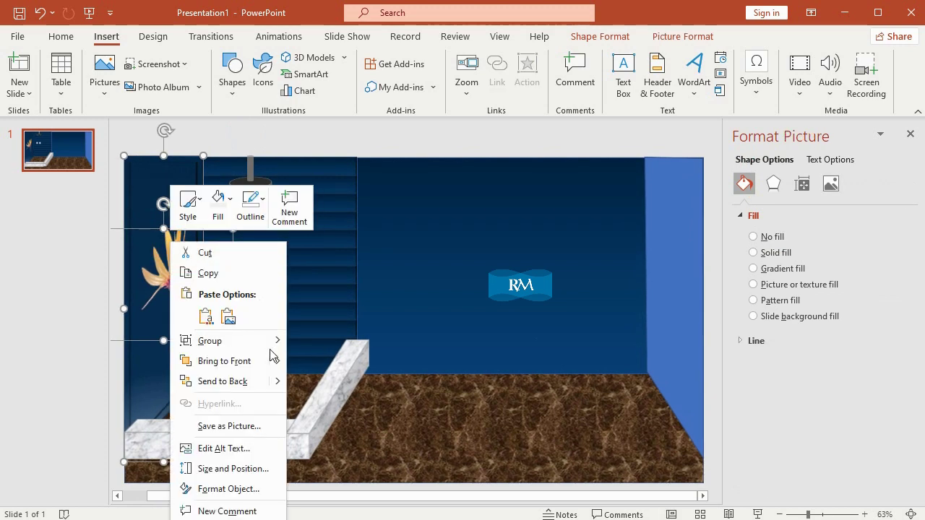
{"action": "mouse_move", "coordinate": [272, 359]}
{"action": "left_click", "coordinate": [315, 362]}
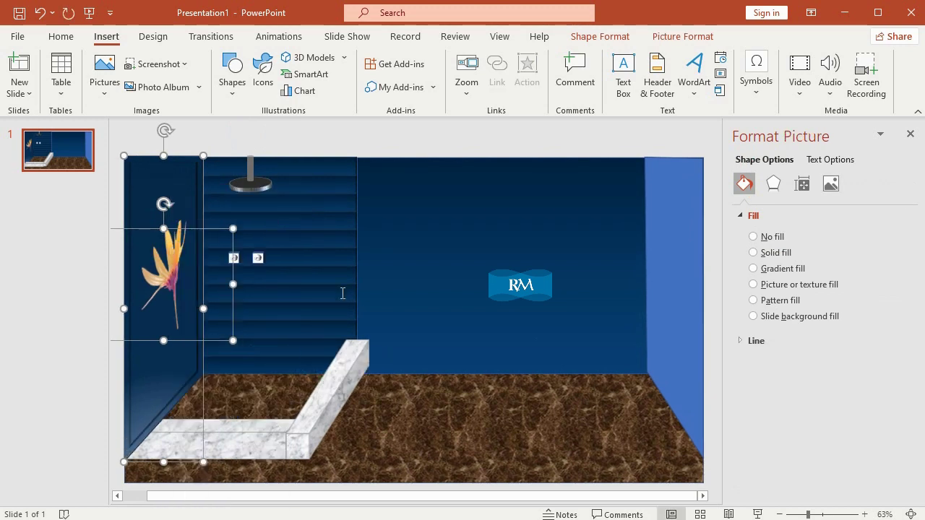
- Bring both marble bench pieces to the front
{"action": "left_click", "coordinate": [390, 132]}
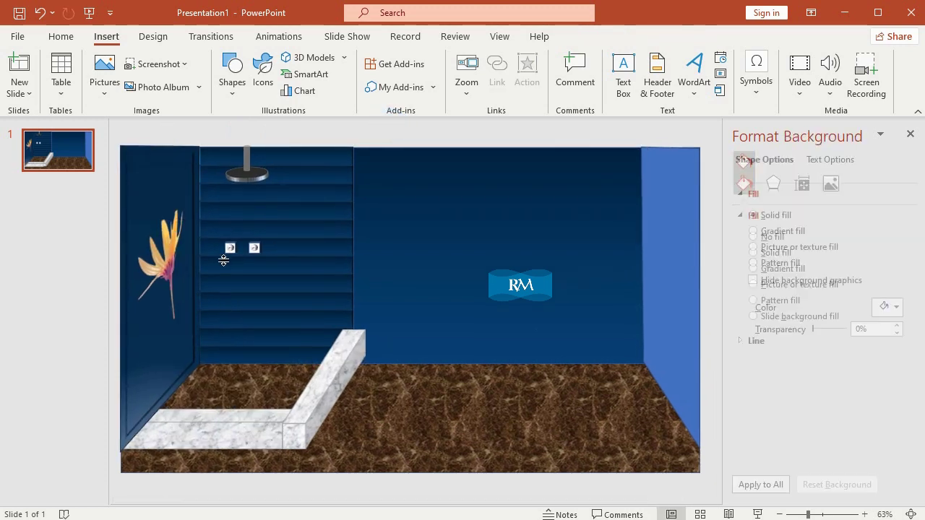
{"action": "left_click", "coordinate": [167, 189]}
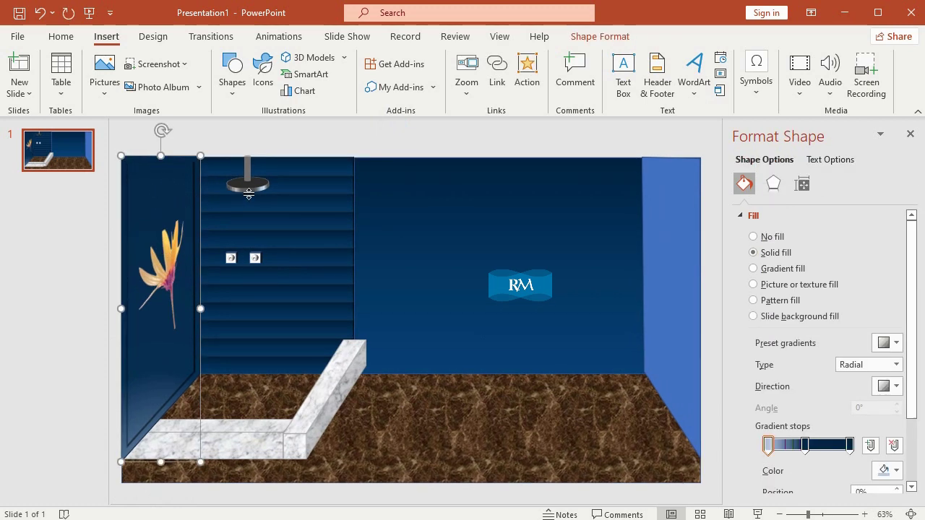
{"action": "left_click", "coordinate": [269, 148]}
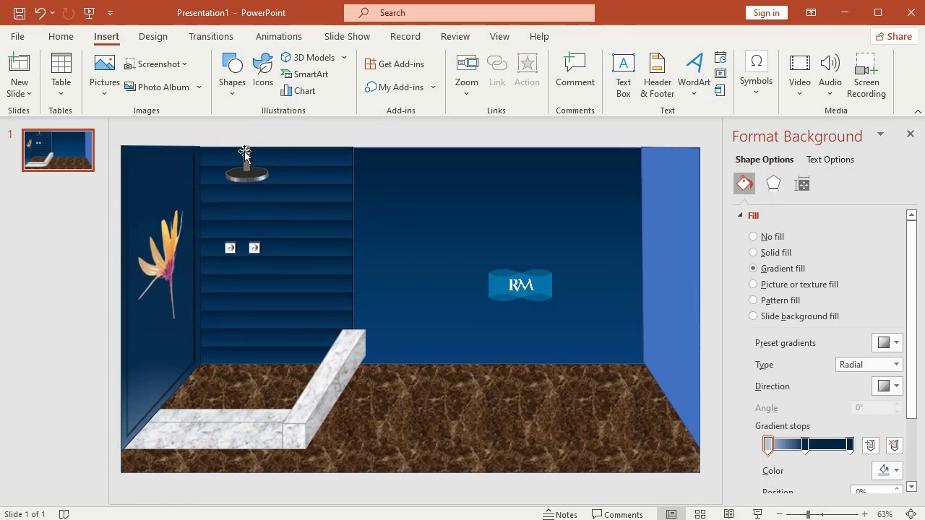
{"action": "left_click", "coordinate": [201, 429]}
{"action": "left_click", "coordinate": [348, 363], "text": "shift"}
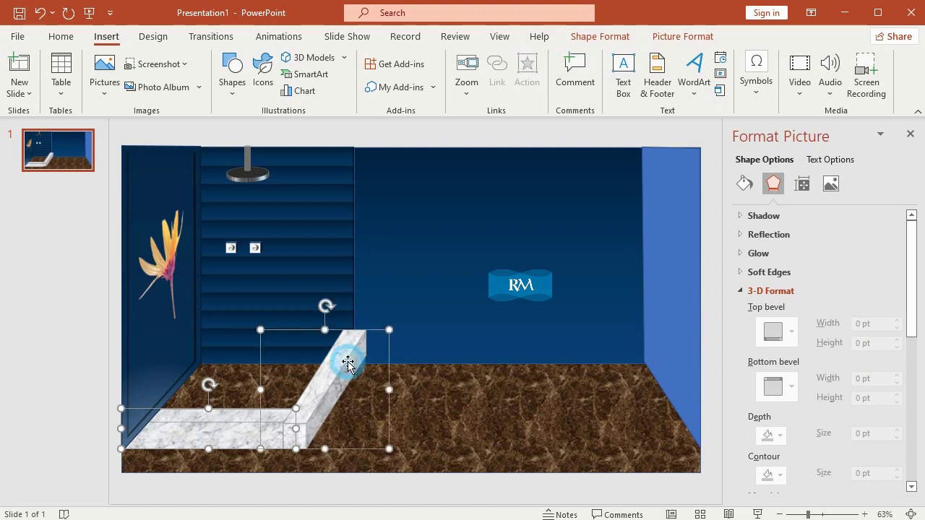
{"action": "right_click", "coordinate": [348, 363]}
{"action": "left_click", "coordinate": [488, 207]}
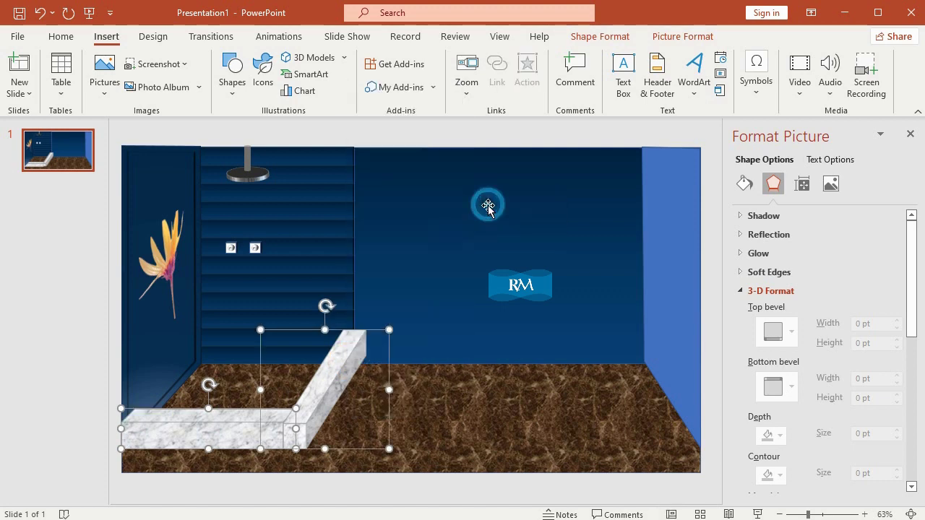
{"action": "left_click", "coordinate": [448, 131]}
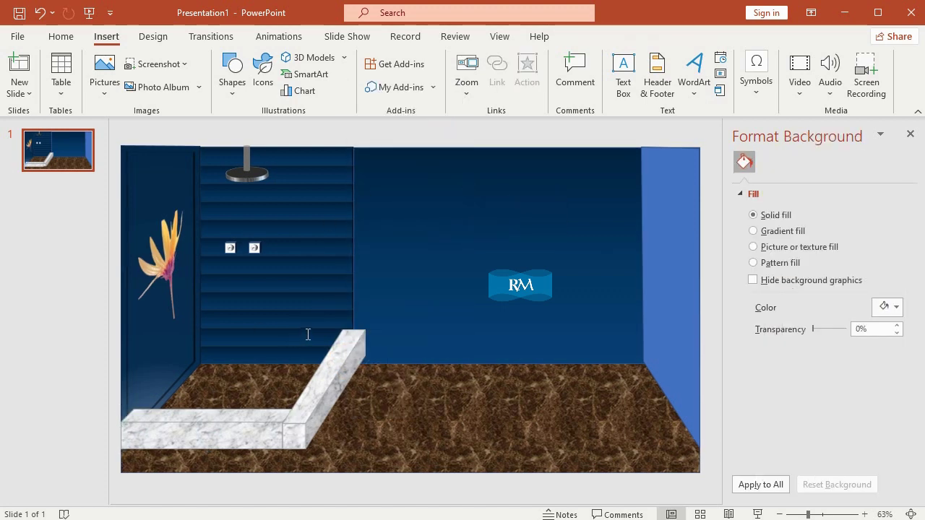
- Trace a freeform shower tray on the floor inside the marble border
{"action": "left_click", "coordinate": [236, 93]}
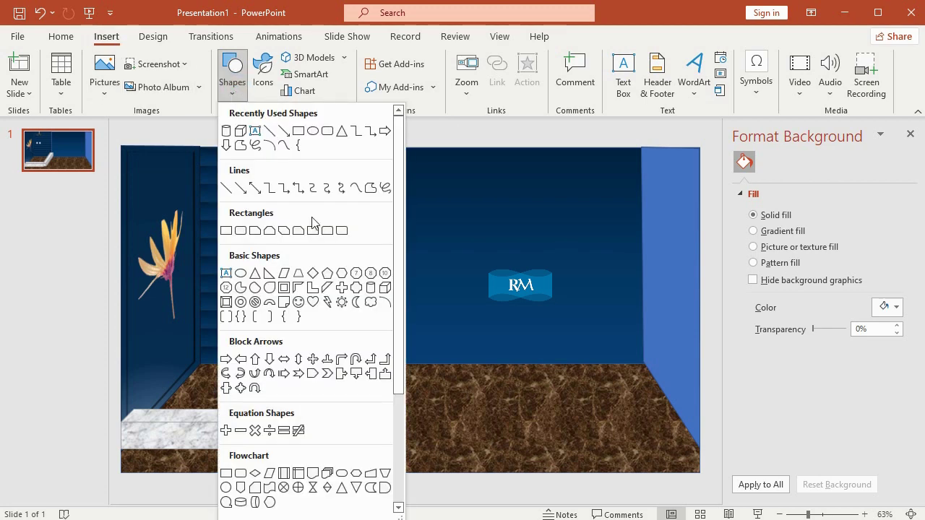
{"action": "left_click", "coordinate": [363, 185]}
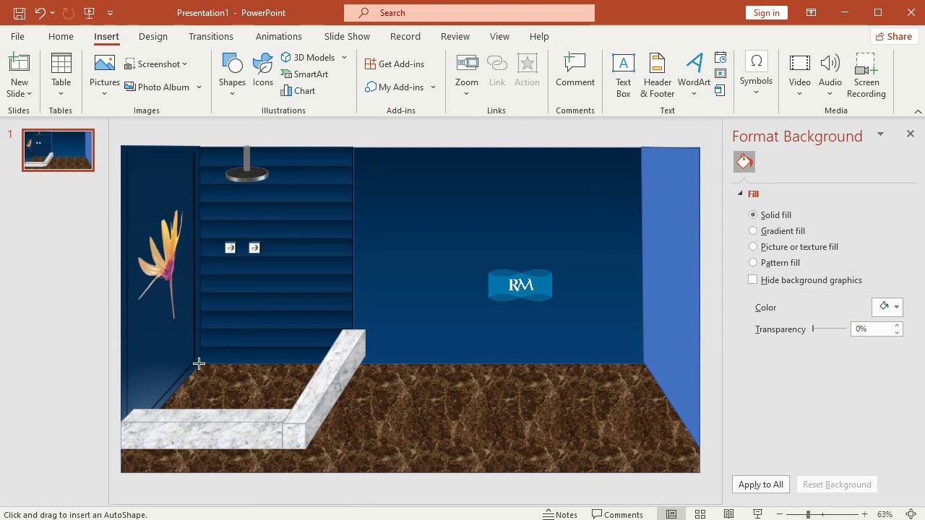
{"action": "left_click_drag", "start_coordinate": [199, 363], "coordinate": [326, 367]}
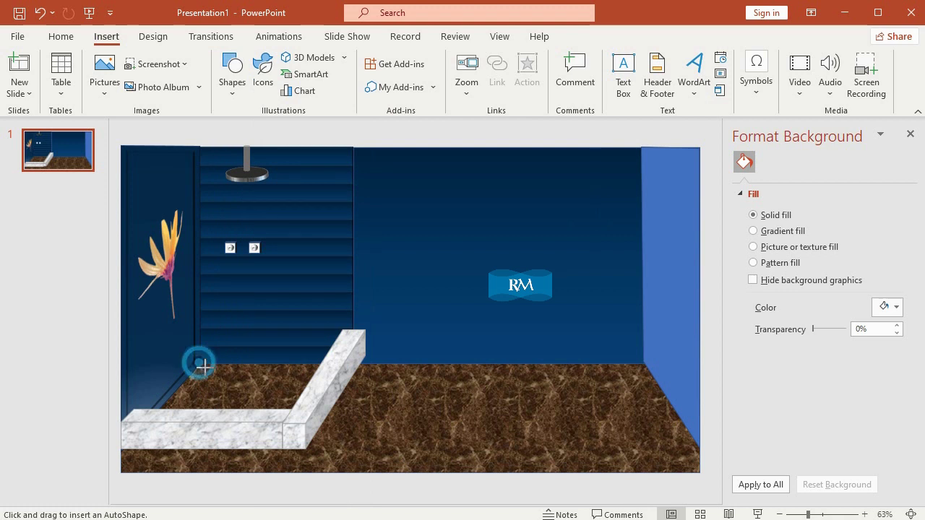
{"action": "left_click", "coordinate": [329, 362]}
{"action": "left_click", "coordinate": [289, 430]}
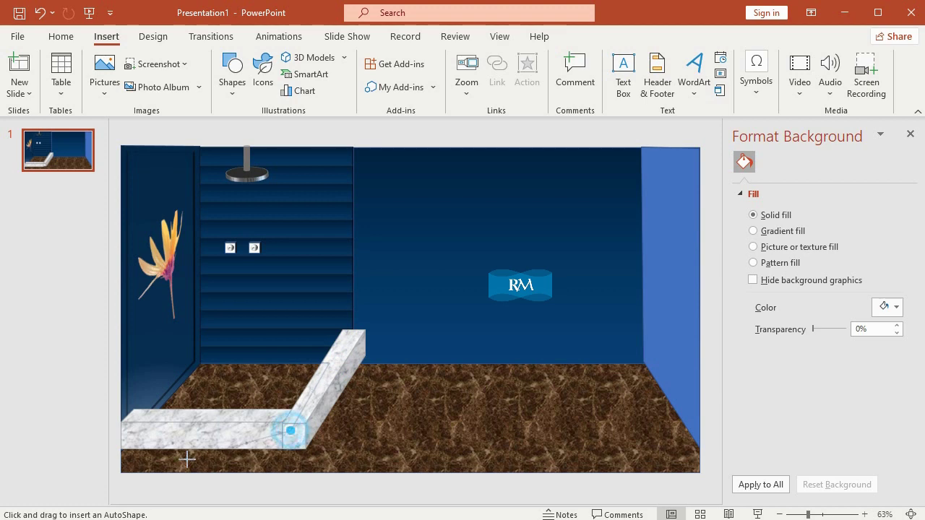
{"action": "left_click", "coordinate": [134, 430]}
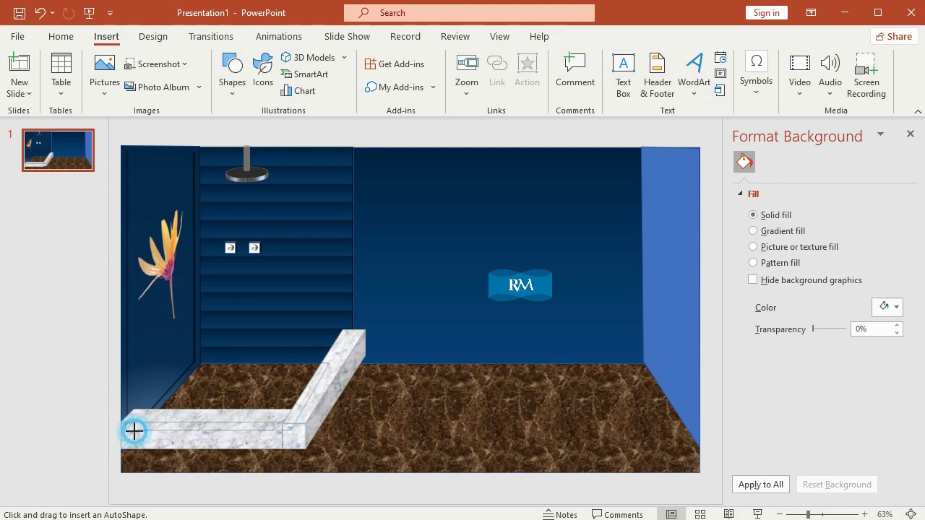
{"action": "left_click", "coordinate": [200, 364]}
{"action": "left_click", "coordinate": [200, 363]}
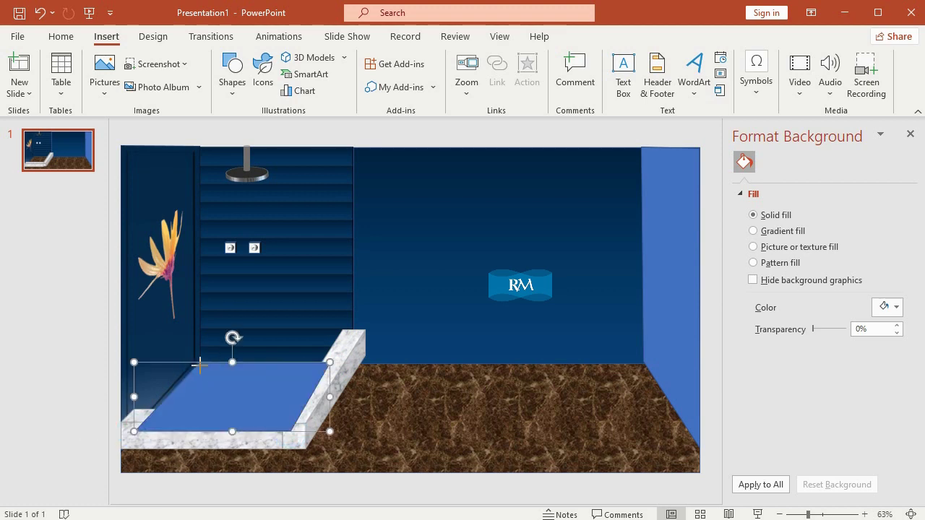
- Fill the tray with the marble texture and remove its outline
{"action": "left_click", "coordinate": [394, 57]}
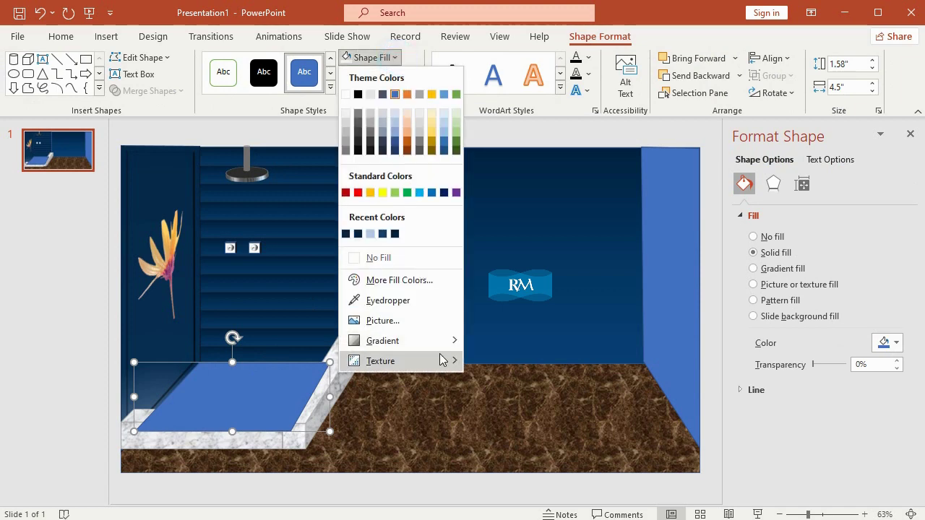
{"action": "mouse_move", "coordinate": [441, 357]}
{"action": "left_click", "coordinate": [555, 263]}
{"action": "left_click", "coordinate": [391, 74]}
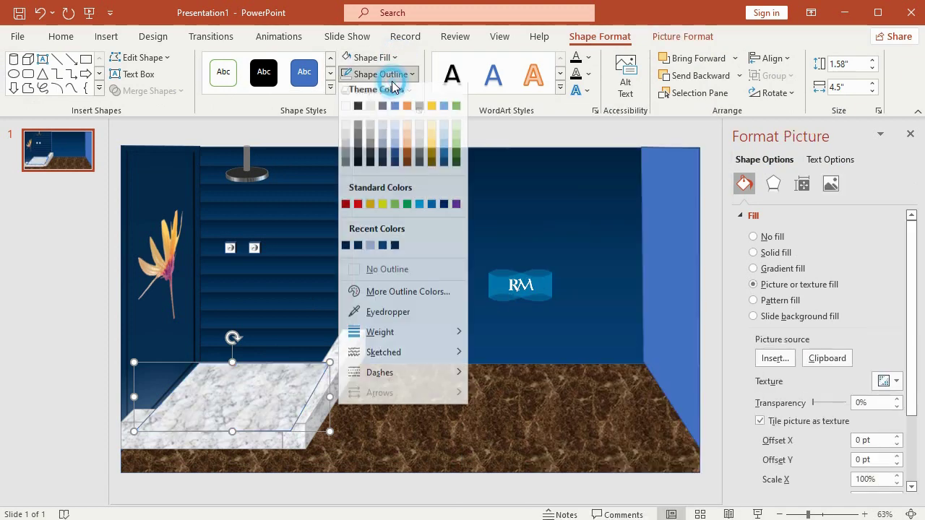
{"action": "left_click", "coordinate": [425, 281]}
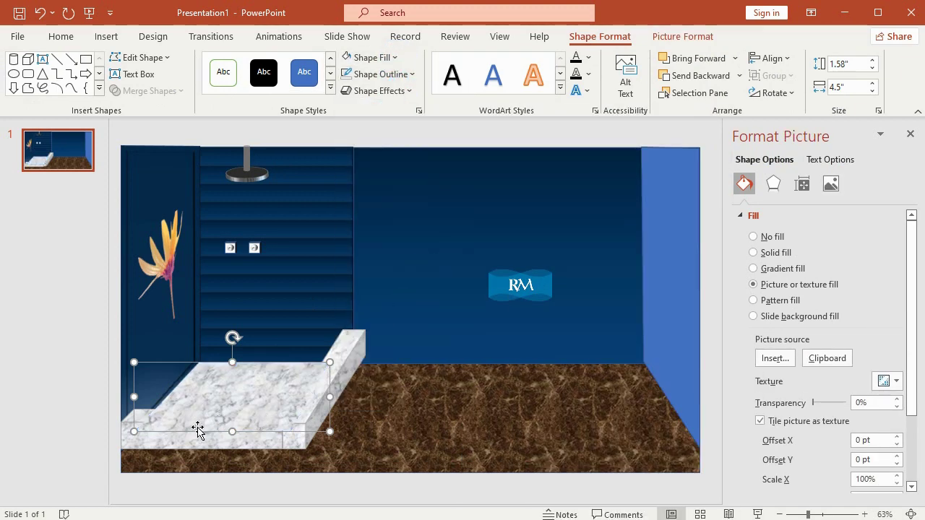
- Bring the front and side marble slabs in front of the tray
{"action": "left_click", "coordinate": [238, 441]}
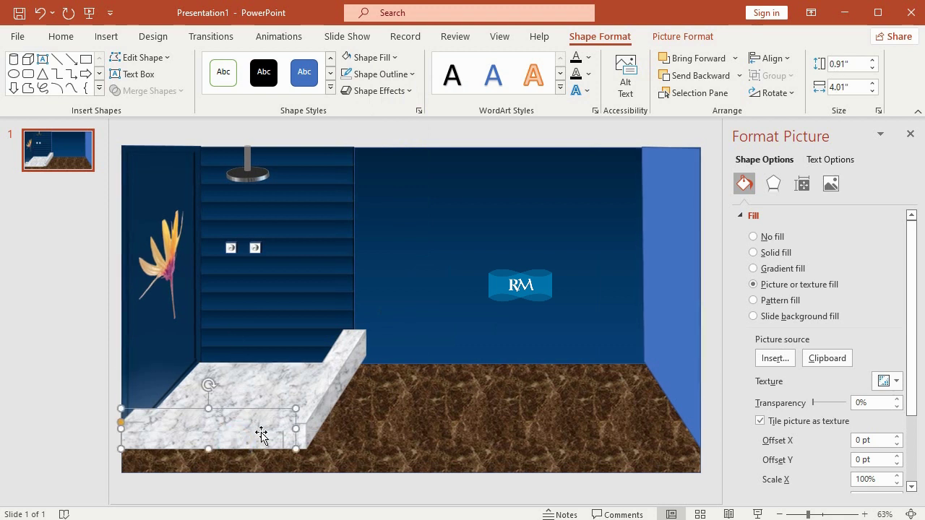
{"action": "left_click", "coordinate": [332, 373], "text": "shift"}
{"action": "right_click", "coordinate": [332, 374]}
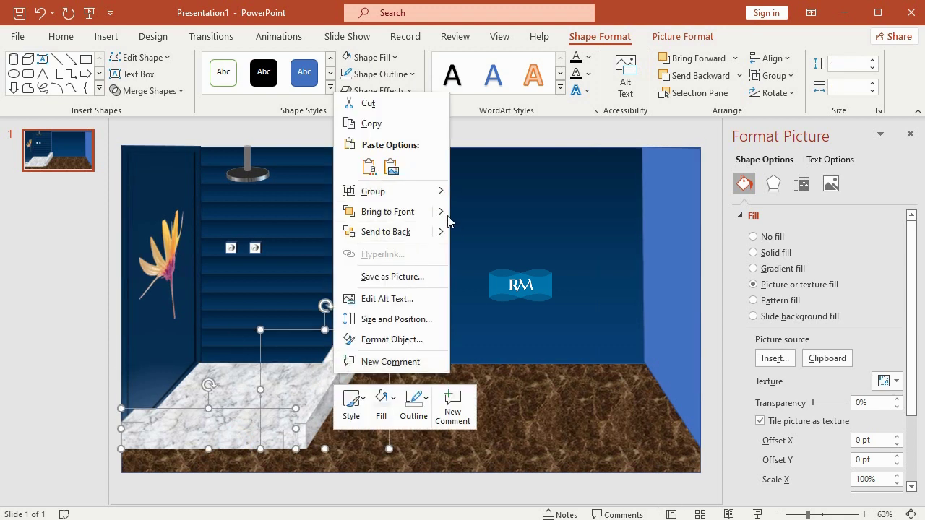
{"action": "left_click", "coordinate": [470, 211]}
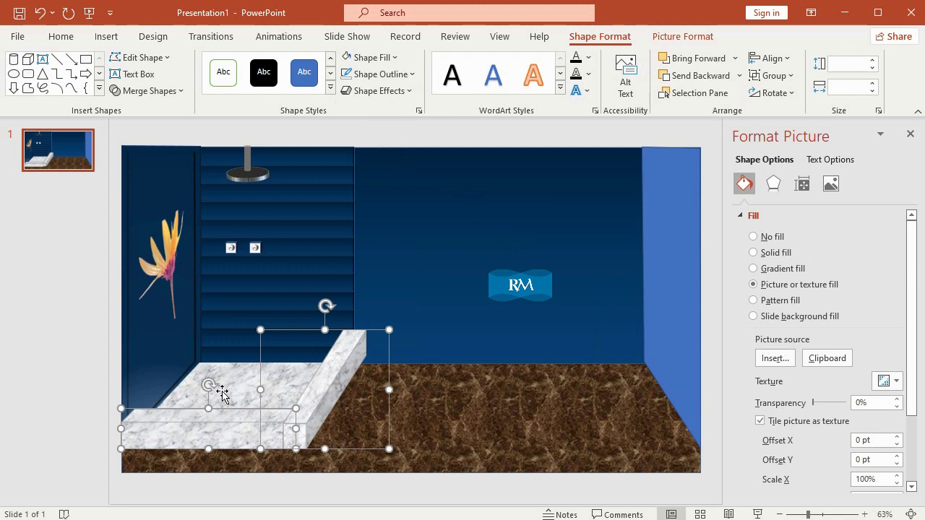
{"action": "left_click", "coordinate": [106, 36]}
{"action": "left_click", "coordinate": [232, 76]}
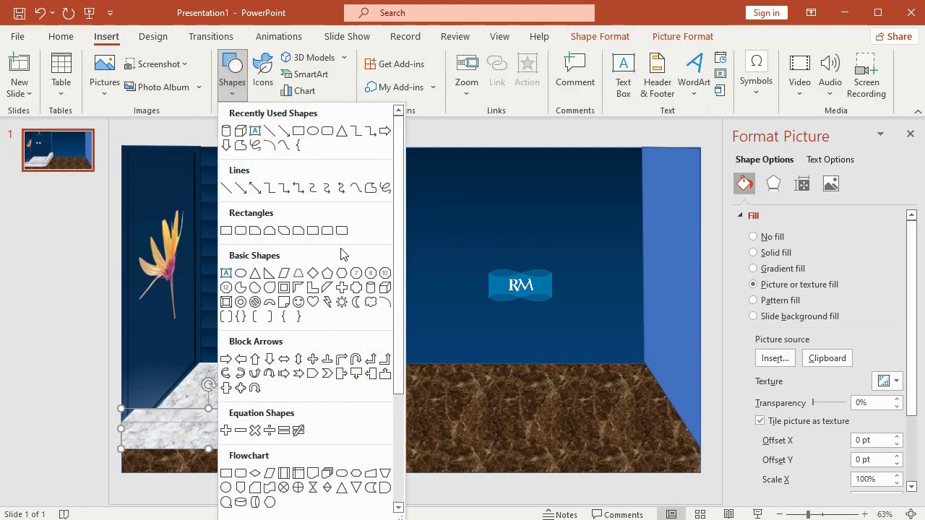
- Draw a small ellipse drain on the tray and give it a black pattern fill
{"action": "left_click", "coordinate": [241, 288]}
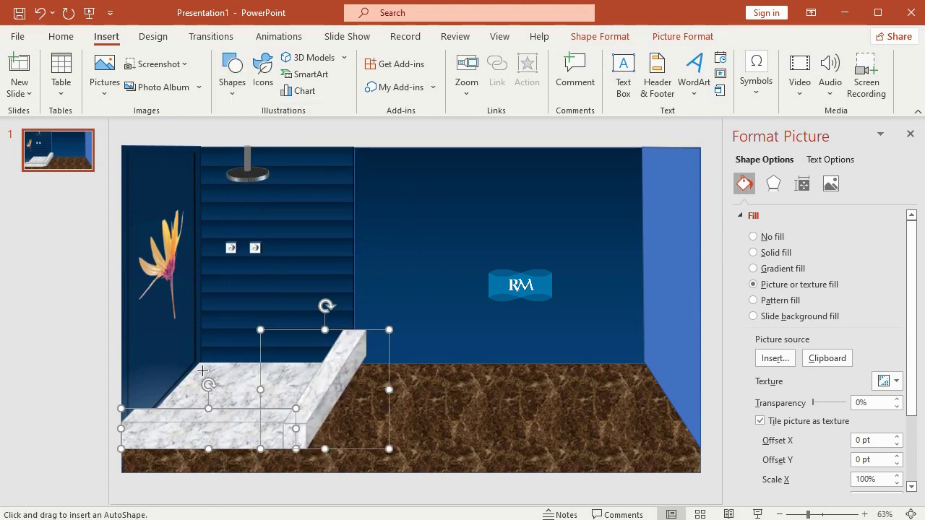
{"action": "left_click_drag", "start_coordinate": [202, 371], "coordinate": [221, 373]}
{"action": "left_click", "coordinate": [393, 58]}
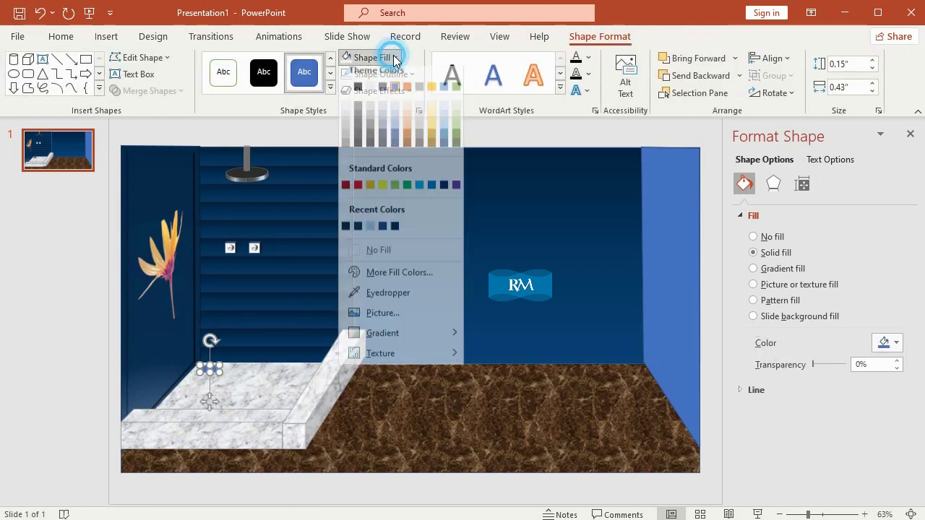
{"action": "left_click", "coordinate": [792, 273]}
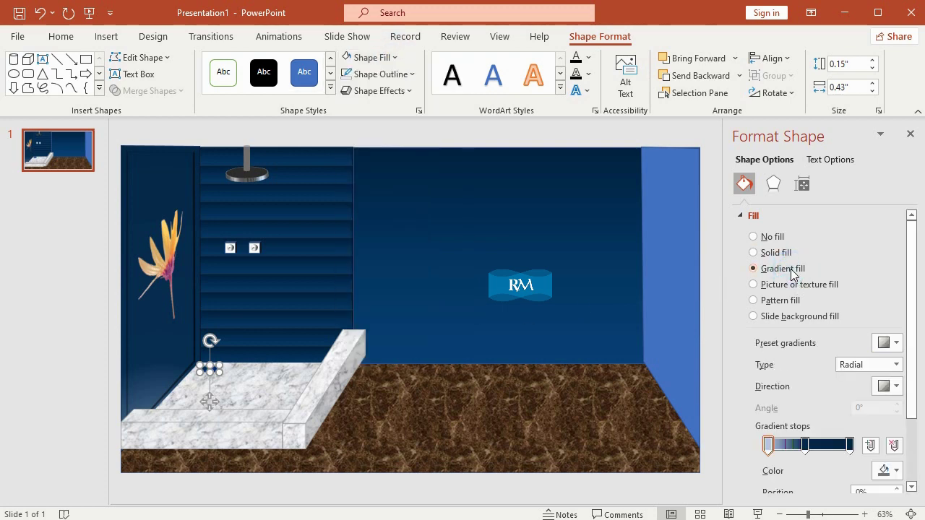
{"action": "left_click", "coordinate": [787, 300]}
{"action": "scroll", "coordinate": [896, 381], "scroll_direction": "down", "scroll_amount": 2}
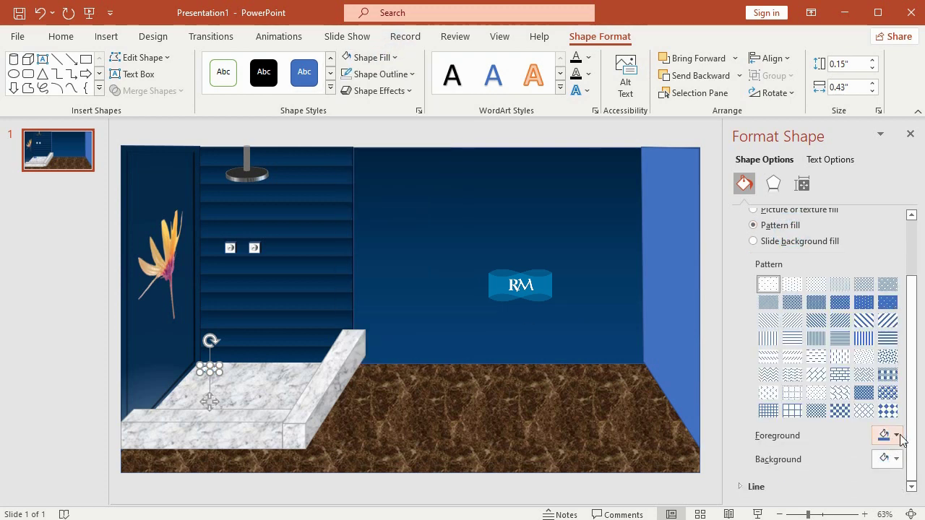
{"action": "left_click", "coordinate": [893, 435]}
{"action": "left_click", "coordinate": [880, 239]}
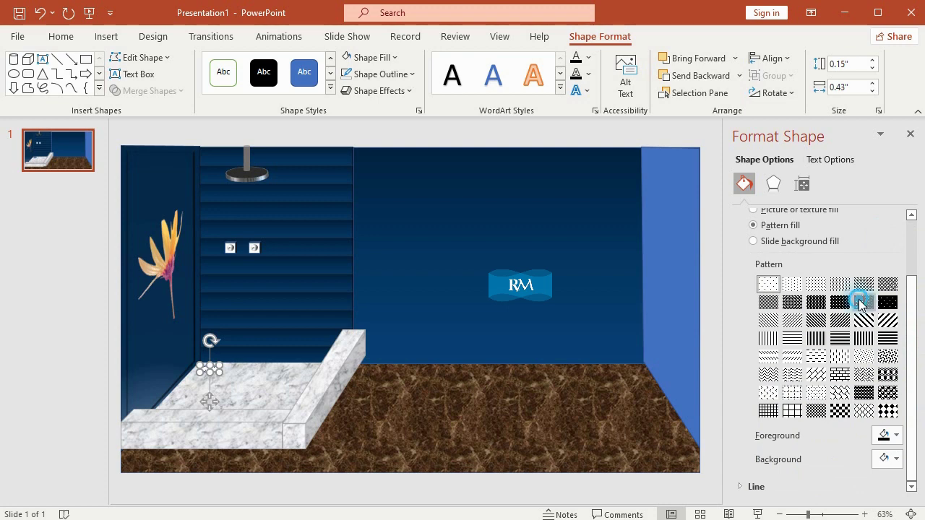
- Remove the drain's outline and check its look
{"action": "left_click", "coordinate": [377, 74]}
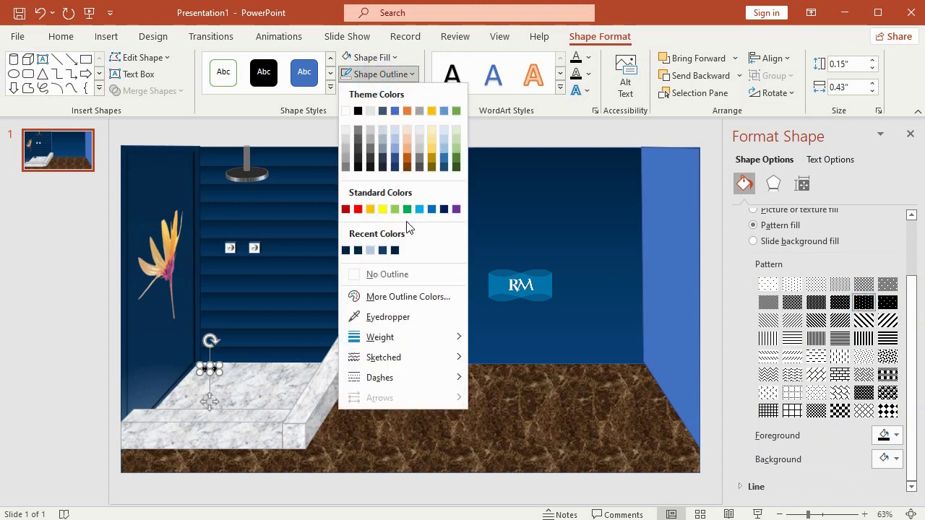
{"action": "left_click", "coordinate": [403, 270]}
{"action": "left_click", "coordinate": [56, 376]}
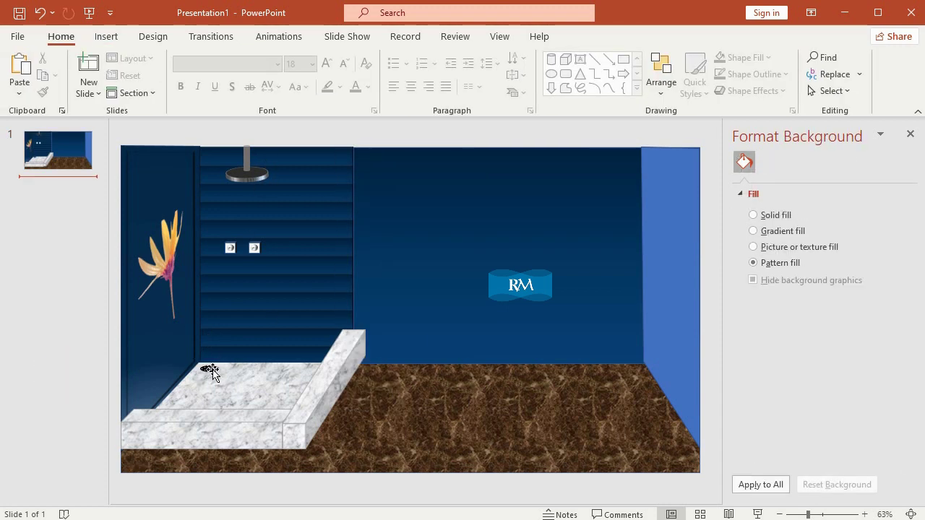
{"action": "left_click", "coordinate": [210, 367]}
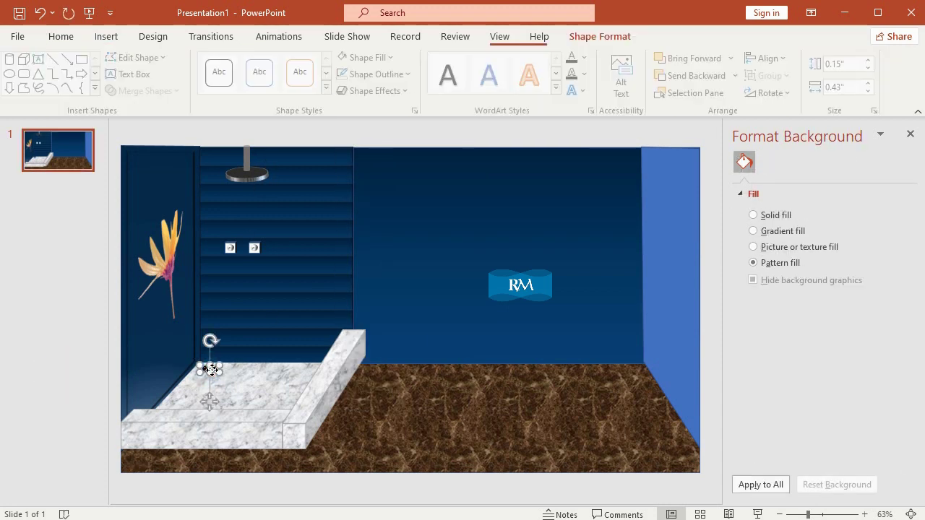
{"action": "left_click", "coordinate": [72, 340]}
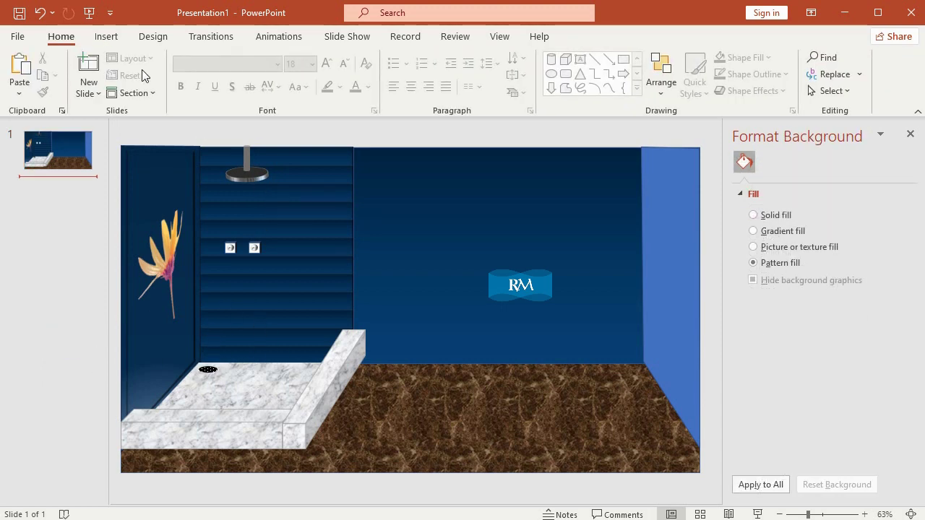
{"action": "left_click", "coordinate": [106, 36]}
{"action": "left_click", "coordinate": [232, 132]}
- Draw a rectangle sized 6.36" high by 4.03" wide and move it left over the shower
{"action": "left_click", "coordinate": [232, 86]}
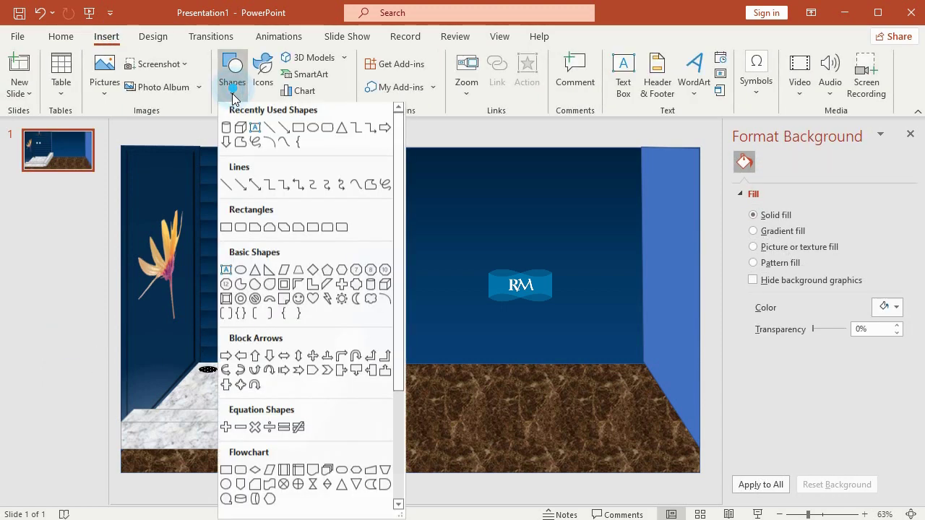
{"action": "left_click", "coordinate": [231, 231]}
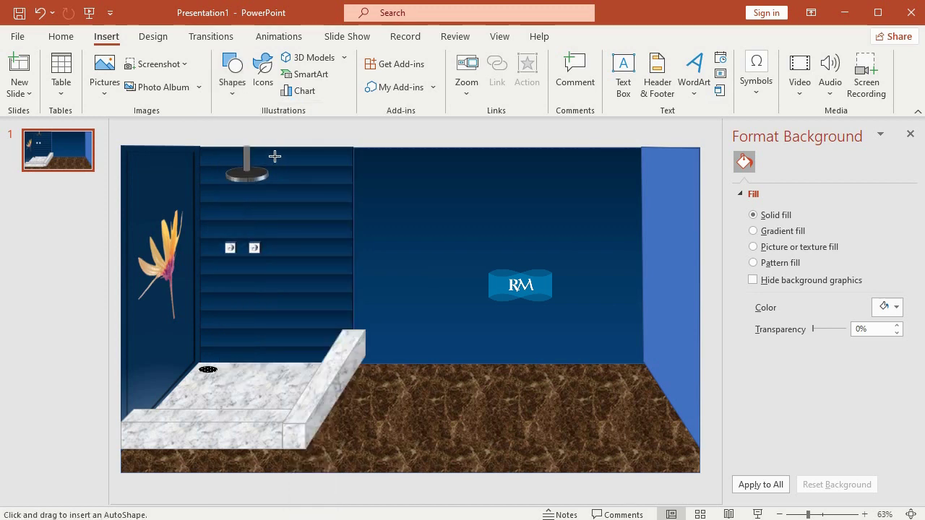
{"action": "left_click_drag", "start_coordinate": [275, 156], "coordinate": [398, 263]}
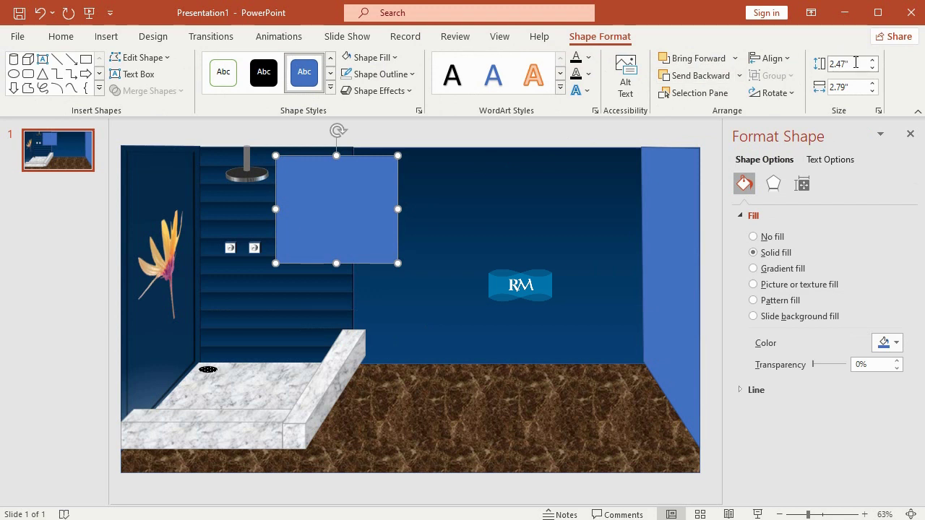
{"action": "left_click", "coordinate": [837, 64]}
{"action": "left_click", "coordinate": [834, 87]}
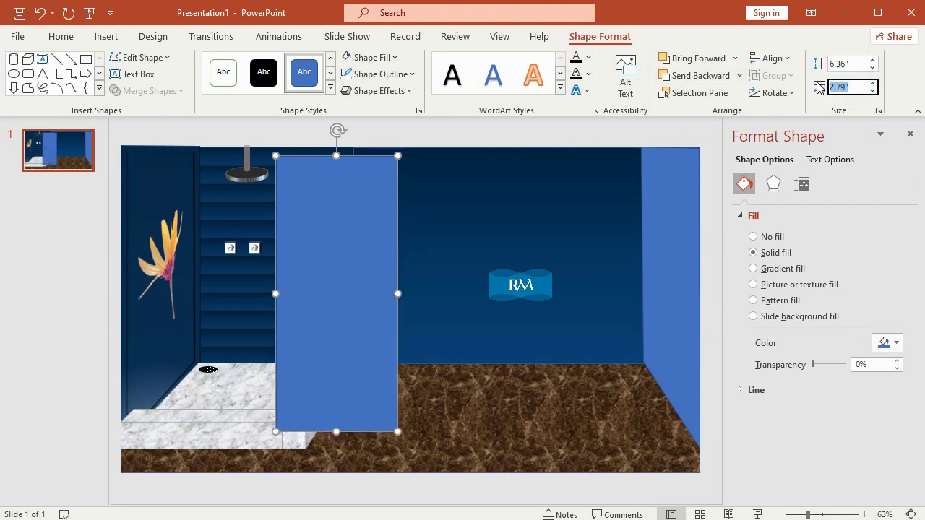
{"action": "type", "text": "4.03"}
{"action": "key", "text": "Return"}
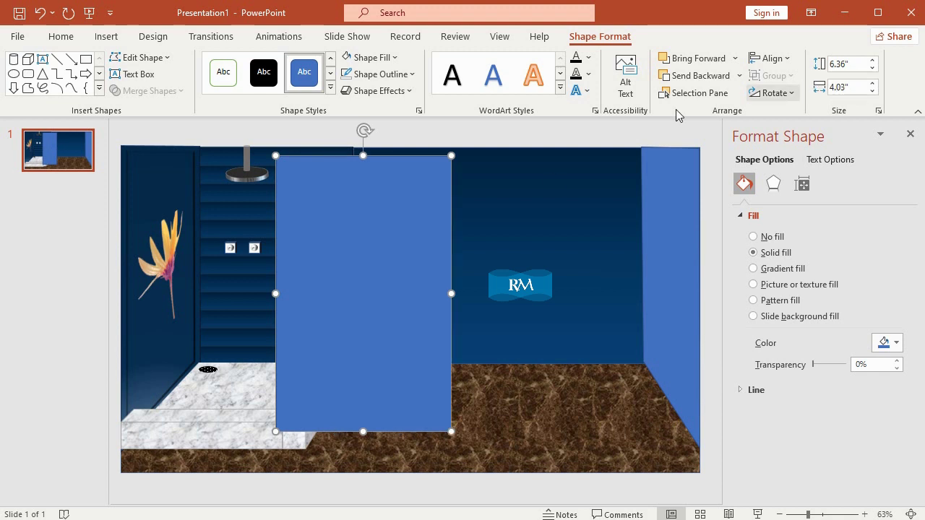
{"action": "left_click_drag", "start_coordinate": [367, 275], "coordinate": [266, 292]}
- Fill the rectangle light blue, apply a transparent glass preset effect, and position it over the shower
{"action": "left_click", "coordinate": [370, 57]}
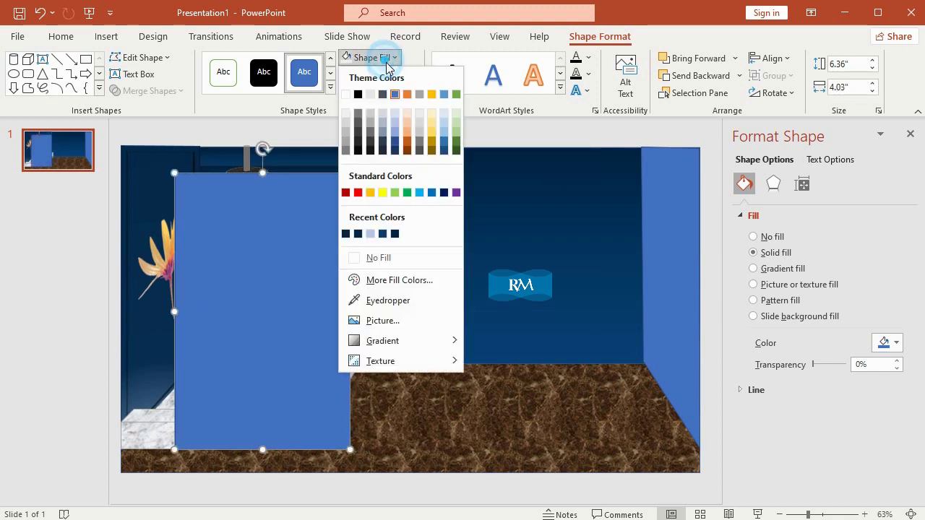
{"action": "left_click", "coordinate": [421, 192]}
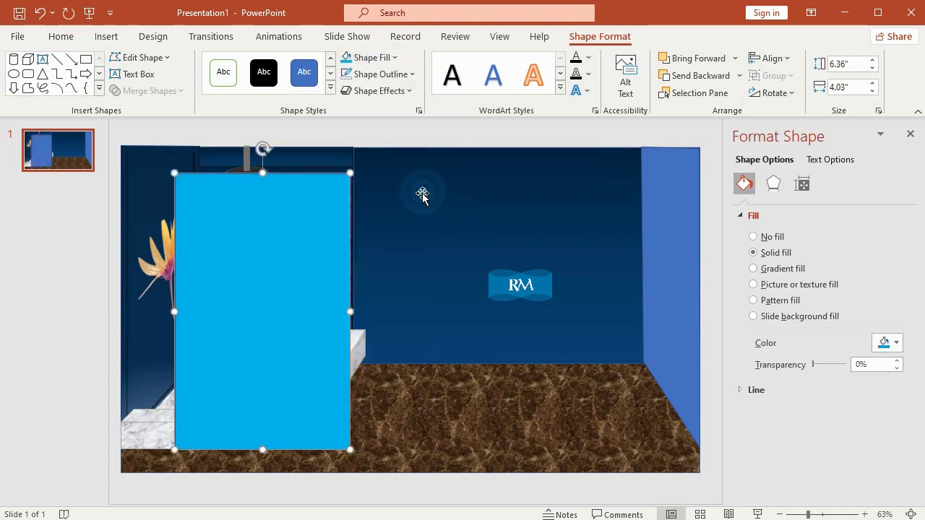
{"action": "left_click", "coordinate": [404, 91]}
{"action": "mouse_move", "coordinate": [425, 124]}
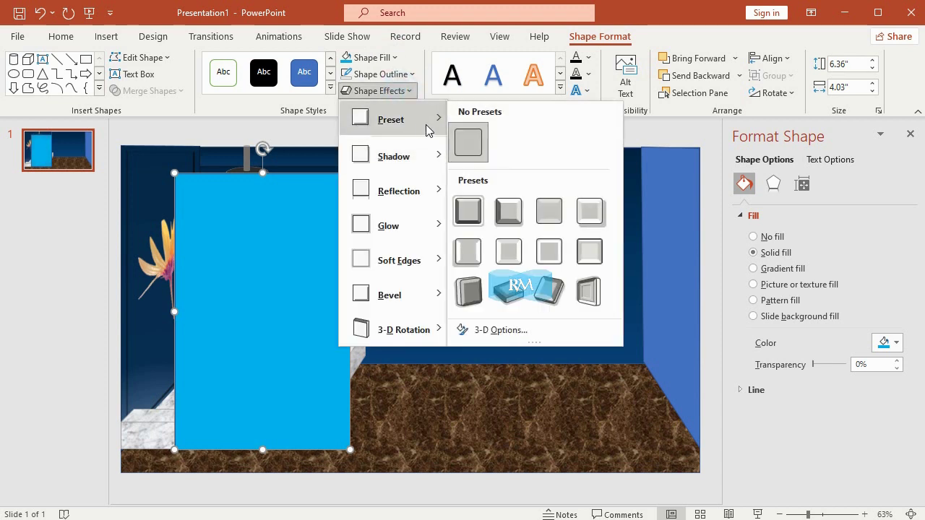
{"action": "left_click", "coordinate": [589, 249]}
{"action": "mouse_move", "coordinate": [293, 279]}
{"action": "left_mouse_down"}
{"action": "mouse_move", "coordinate": [247, 245]}
{"action": "mouse_move", "coordinate": [245, 257]}
{"action": "left_mouse_up"}
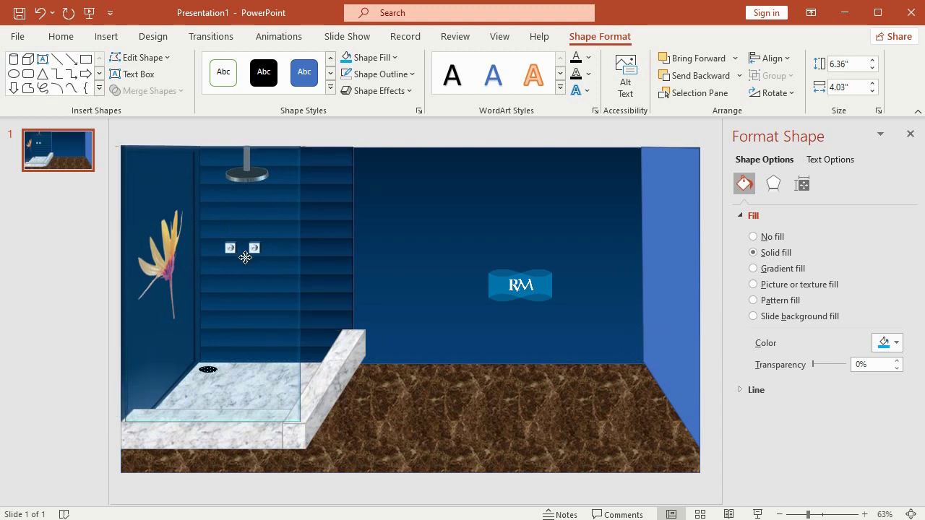
{"action": "left_click_drag", "start_coordinate": [215, 331], "coordinate": [216, 329]}
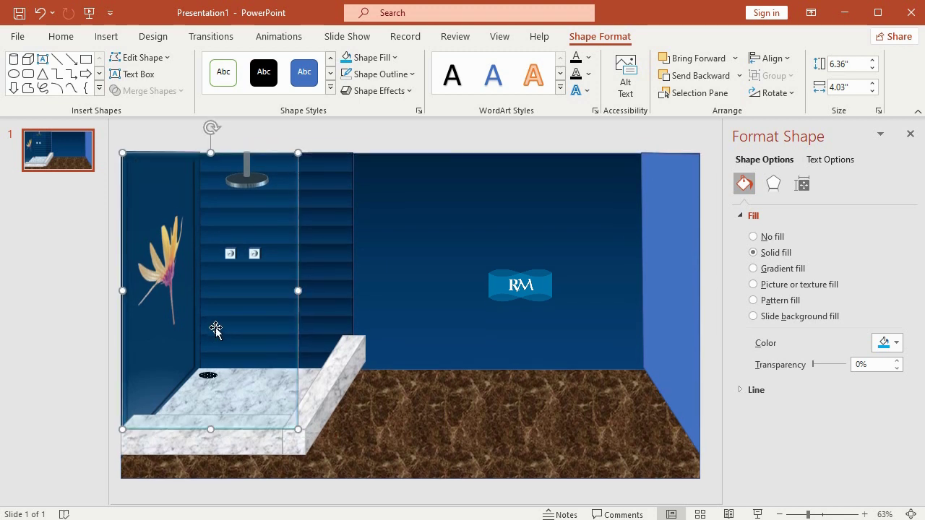
- Nudge the marble shower base and marble step slightly down, then open the Shapes gallery
{"action": "left_click", "coordinate": [233, 442]}
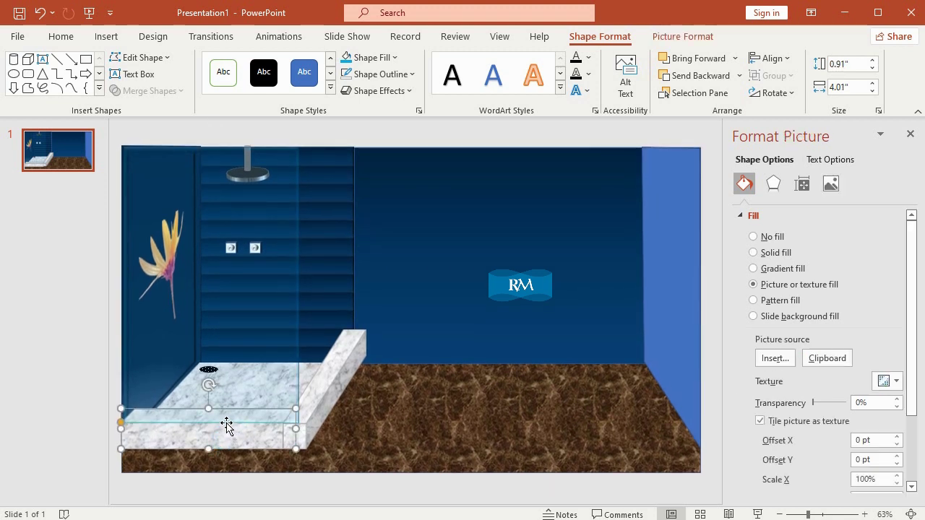
{"action": "key", "text": "ctrl+Down"}
{"action": "key", "text": "ctrl+Down"}
{"action": "key", "text": "ctrl+Down"}
{"action": "key", "text": "ctrl+Down"}
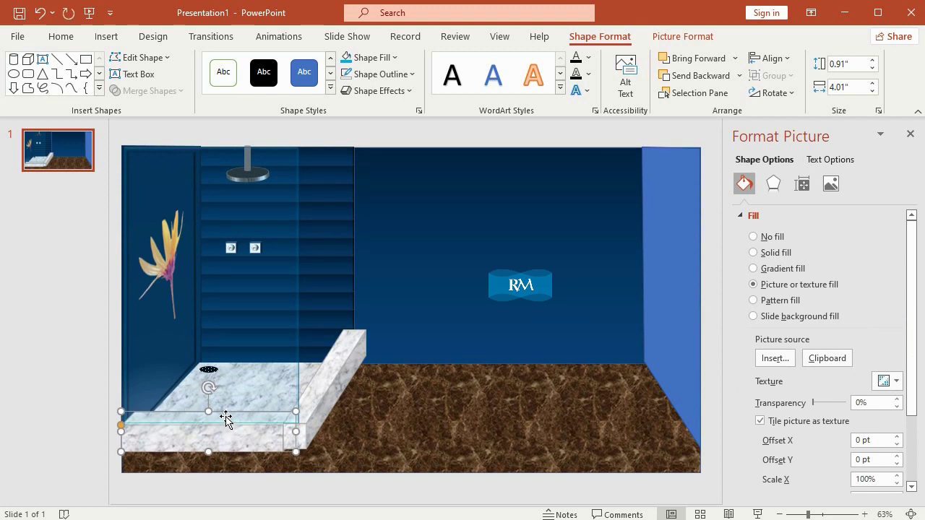
{"action": "key", "text": "ctrl+Down"}
{"action": "key", "text": "ctrl+Down"}
{"action": "key", "text": "ctrl+Down"}
{"action": "key", "text": "ctrl+Down"}
{"action": "left_click", "coordinate": [332, 373]}
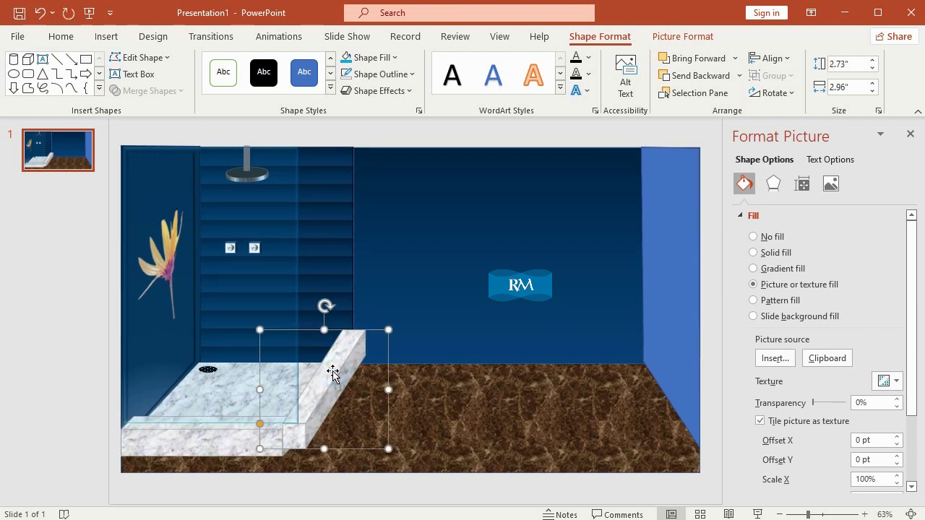
{"action": "key", "text": "ctrl+Down"}
{"action": "key", "text": "ctrl+Down"}
{"action": "key", "text": "ctrl+Down"}
{"action": "key", "text": "ctrl+Down"}
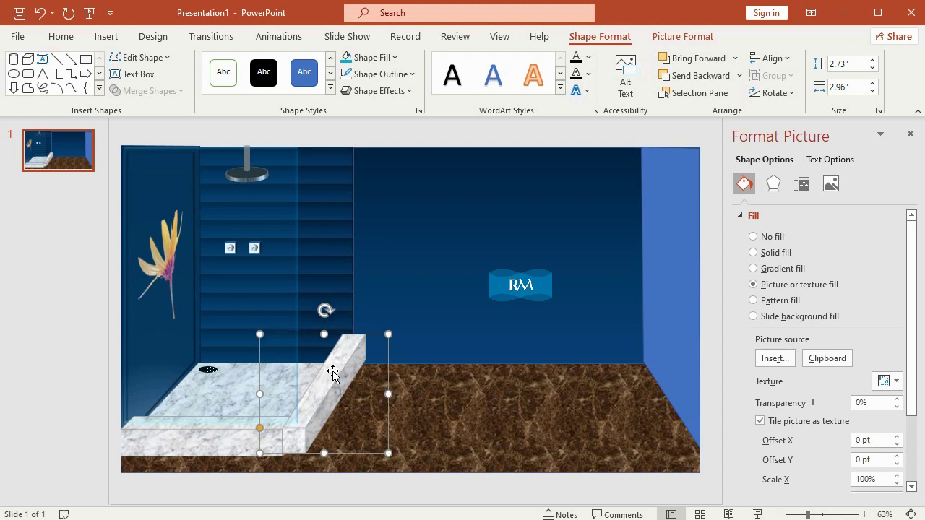
{"action": "key", "text": "ctrl+Down"}
{"action": "key", "text": "ctrl+Down"}
{"action": "key", "text": "ctrl+Down"}
{"action": "key", "text": "ctrl+Down"}
{"action": "key", "text": "ctrl+Down"}
{"action": "key", "text": "ctrl+Down"}
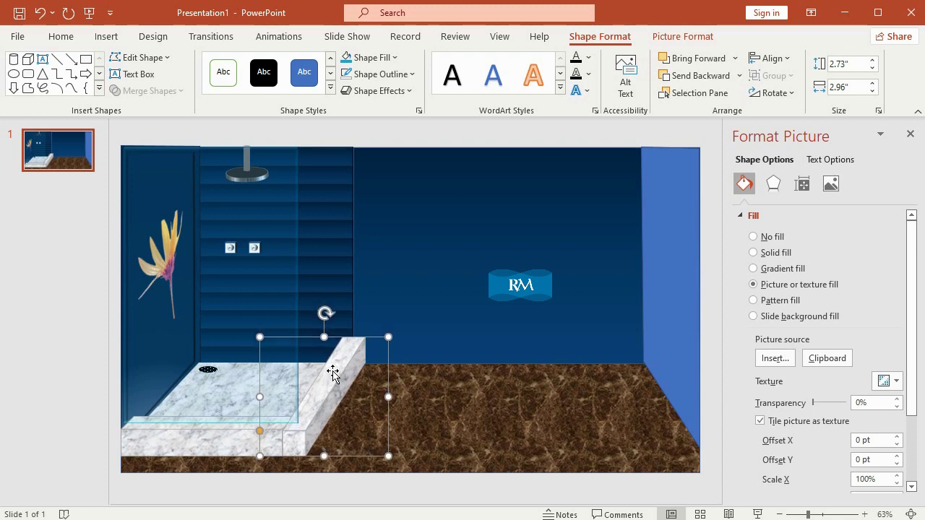
{"action": "left_click", "coordinate": [191, 126]}
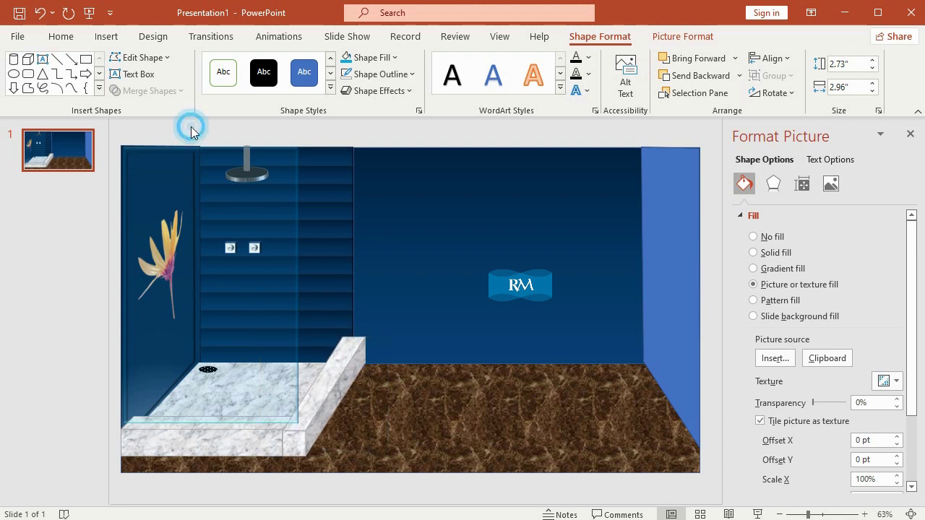
{"action": "left_click", "coordinate": [106, 36]}
{"action": "left_click", "coordinate": [231, 86]}
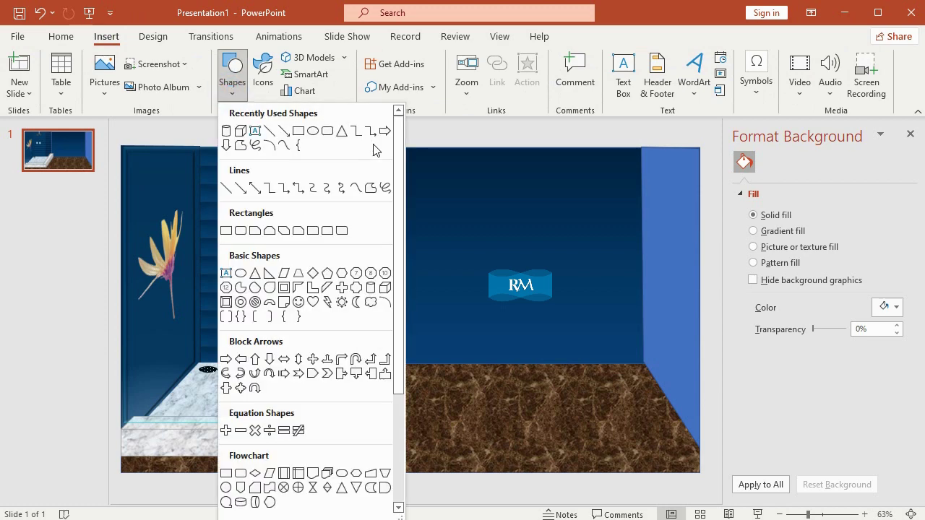
- Pick the Line shape and draw a short thin line across the striped back wall
{"action": "left_click", "coordinate": [368, 190]}
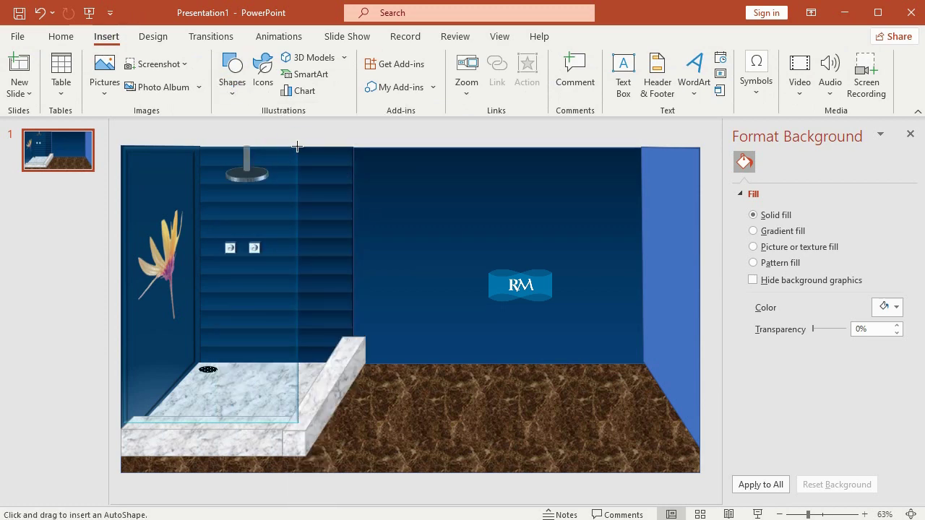
{"action": "left_click_drag", "start_coordinate": [297, 146], "coordinate": [348, 143]}
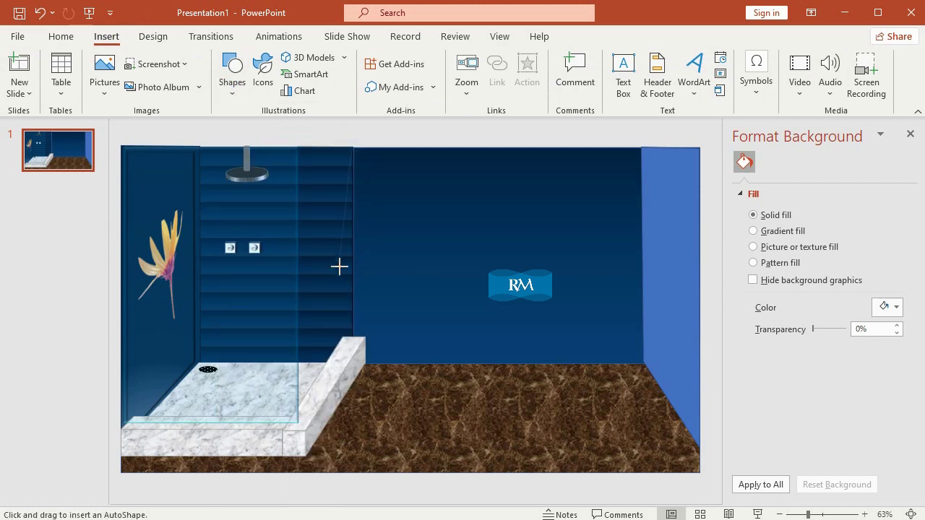
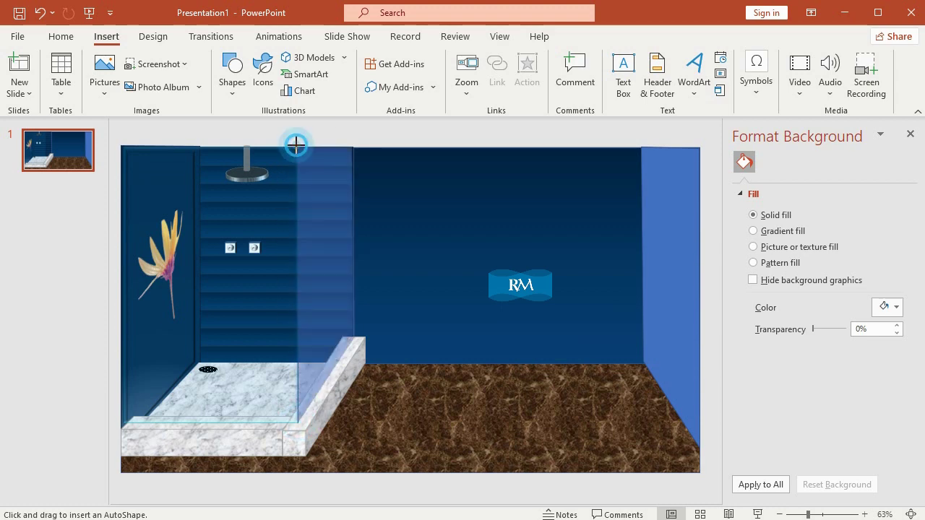
- Draw a rectangle over the glass panel, fill it light blue and apply a glassy 3-D preset
{"action": "left_click_drag", "start_coordinate": [296, 146], "coordinate": [354, 423]}
{"action": "left_click", "coordinate": [374, 58]}
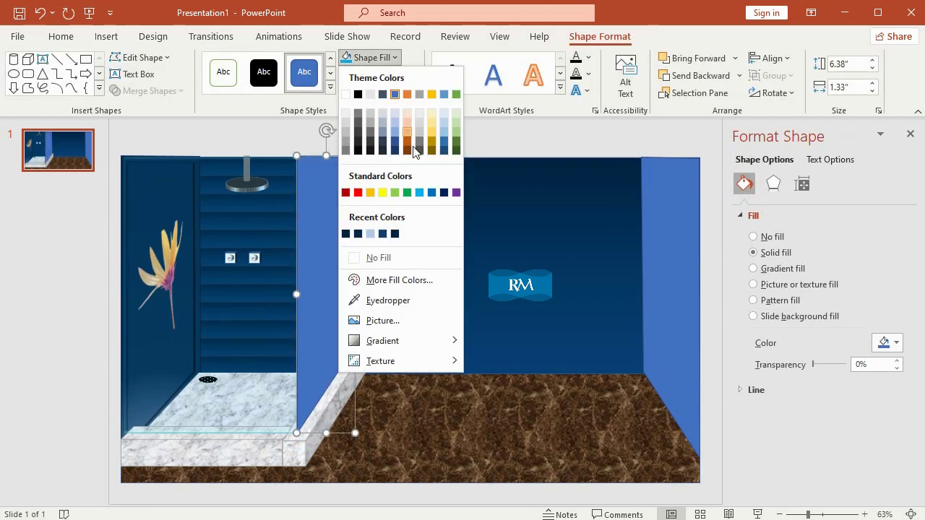
{"action": "left_click", "coordinate": [419, 192]}
{"action": "left_click", "coordinate": [376, 90]}
{"action": "mouse_move", "coordinate": [424, 136]}
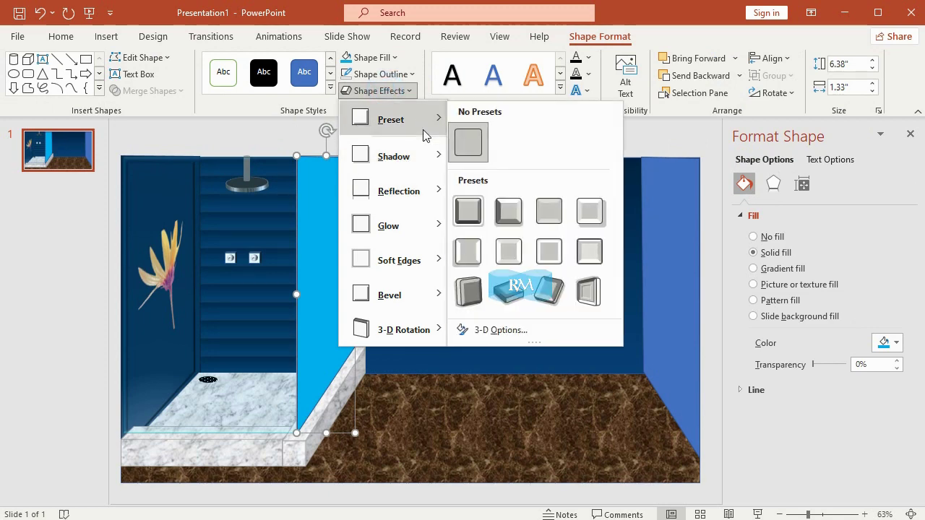
{"action": "left_click", "coordinate": [585, 232]}
{"action": "left_click", "coordinate": [527, 143]}
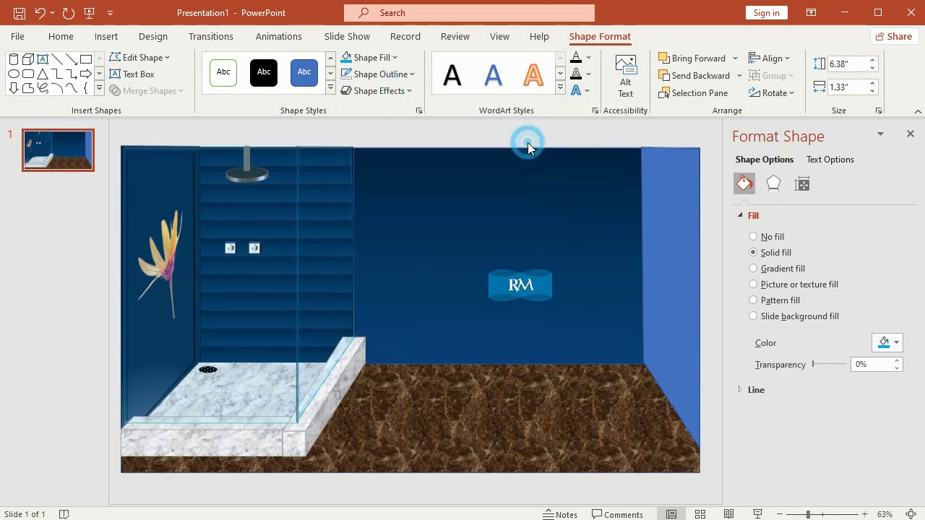
- Narrow the new glass panel to 1.18 inches and nudge it slightly right
{"action": "double_click", "coordinate": [339, 266]}
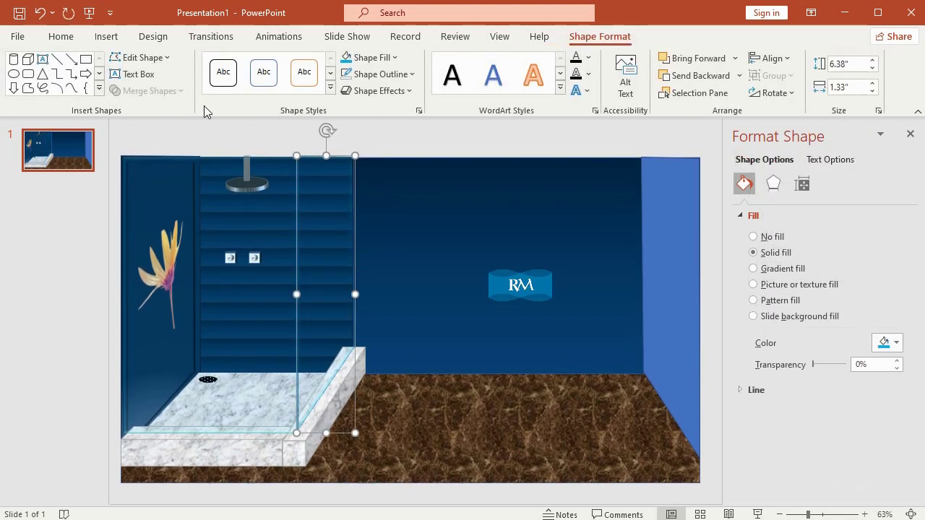
{"action": "left_click", "coordinate": [136, 57]}
{"action": "left_click", "coordinate": [159, 100]}
{"action": "left_click", "coordinate": [374, 133]}
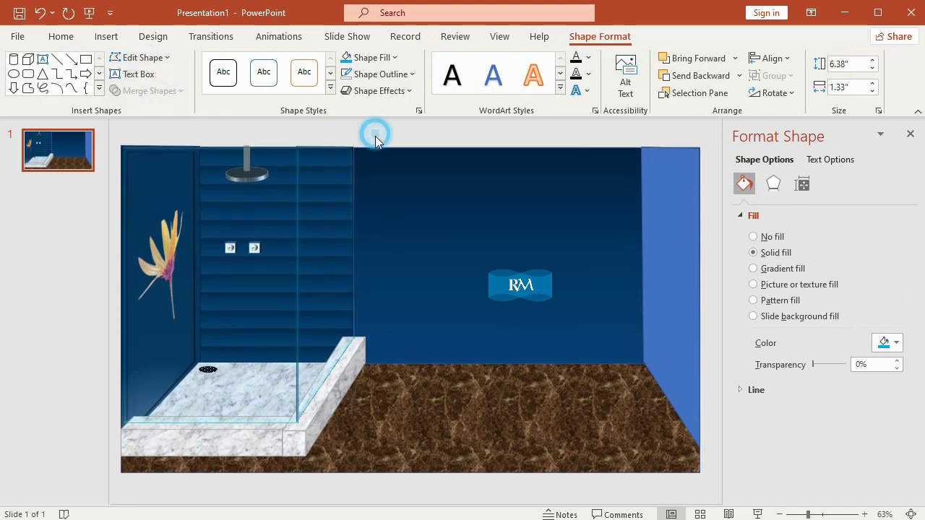
{"action": "left_click", "coordinate": [345, 178]}
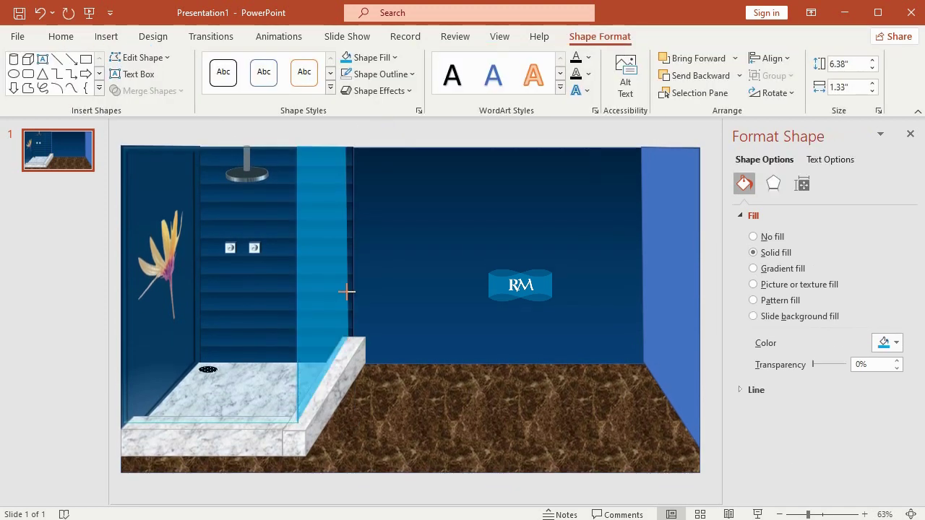
{"action": "left_click_drag", "start_coordinate": [348, 291], "coordinate": [348, 293]}
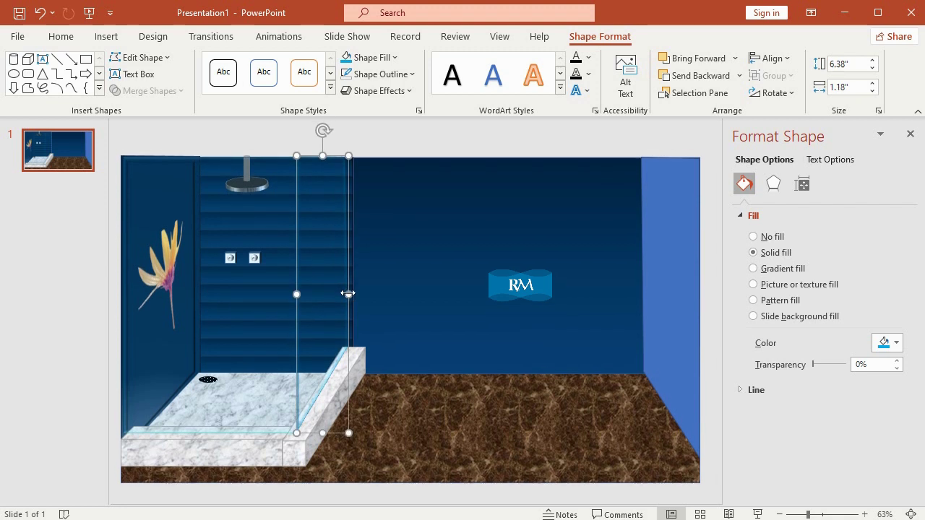
{"action": "key", "text": "Right"}
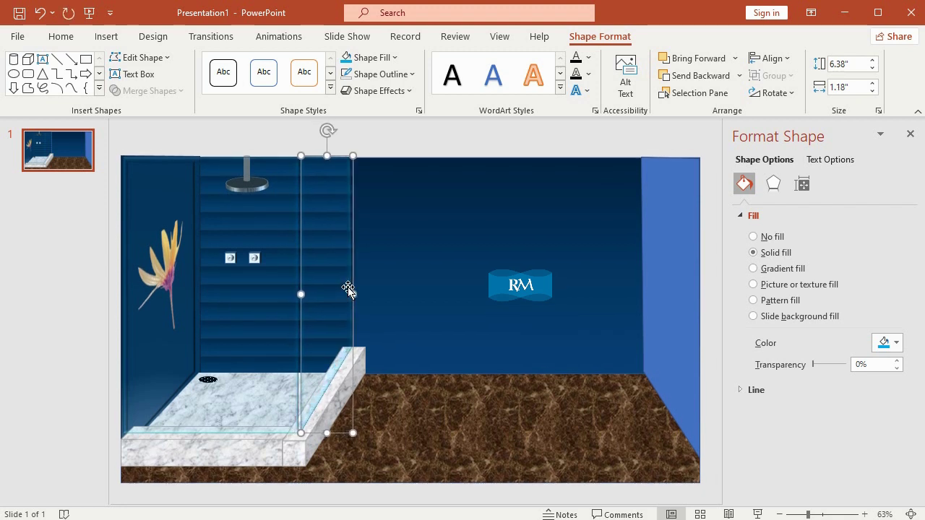
{"action": "left_click", "coordinate": [261, 266]}
{"action": "left_click", "coordinate": [383, 142]}
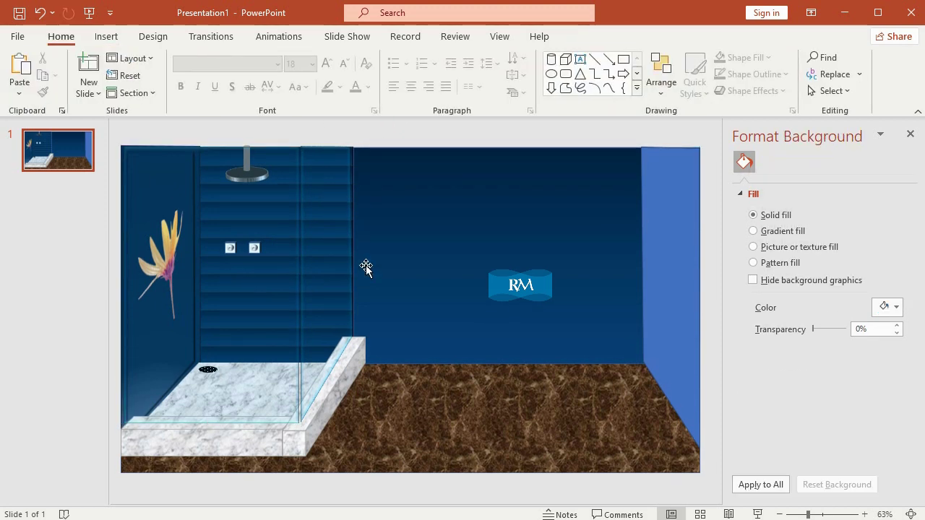
- Draw a small rectangle on the back wall sized 0.61" tall by 0.15" wide
{"action": "left_click", "coordinate": [106, 36]}
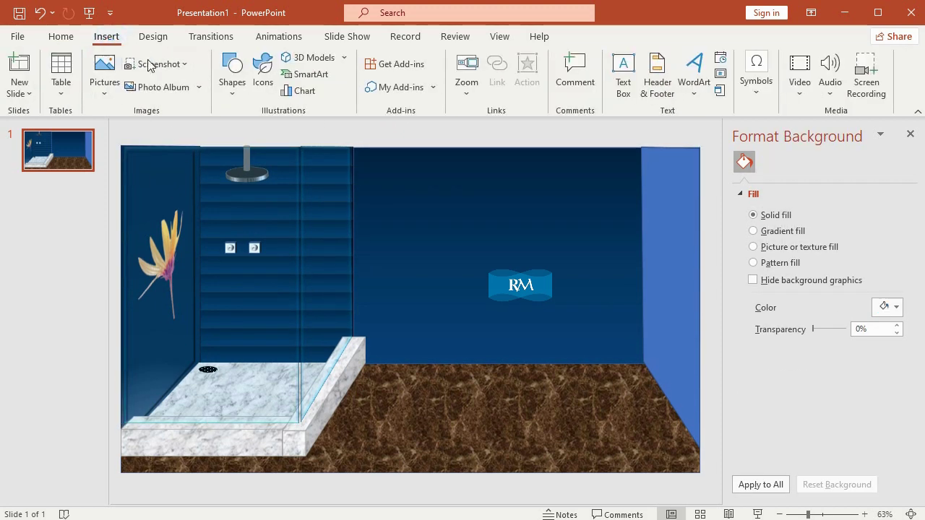
{"action": "left_click", "coordinate": [233, 87]}
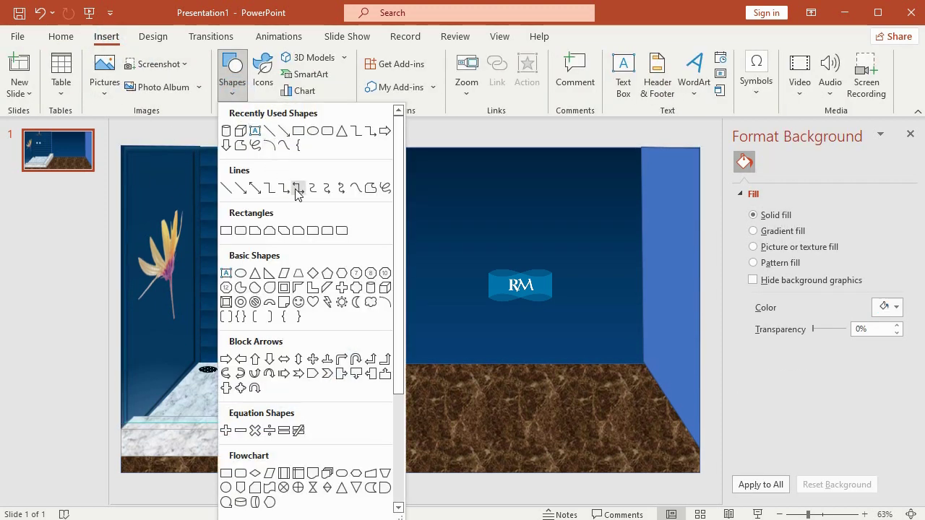
{"action": "left_click", "coordinate": [237, 232]}
{"action": "left_click_drag", "start_coordinate": [411, 219], "coordinate": [443, 253]}
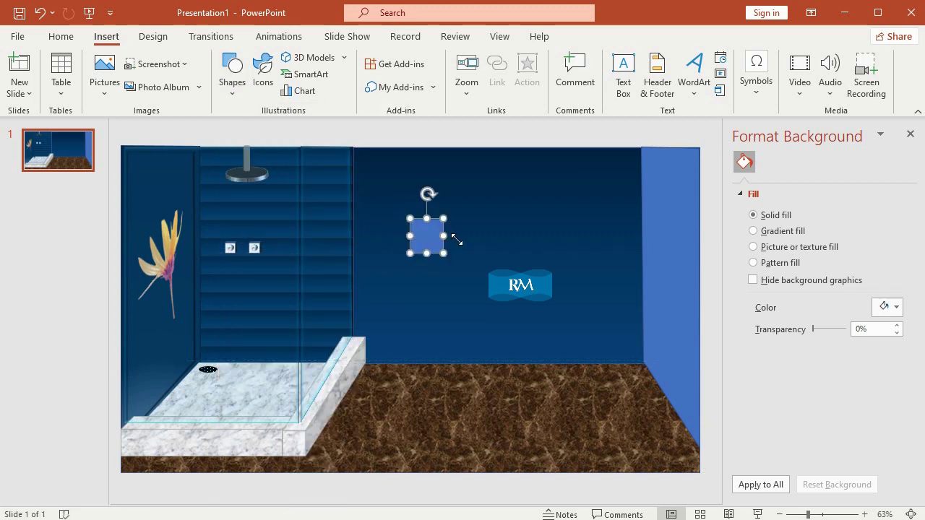
{"action": "left_click", "coordinate": [854, 63]}
{"action": "type", "text": "0.61"}
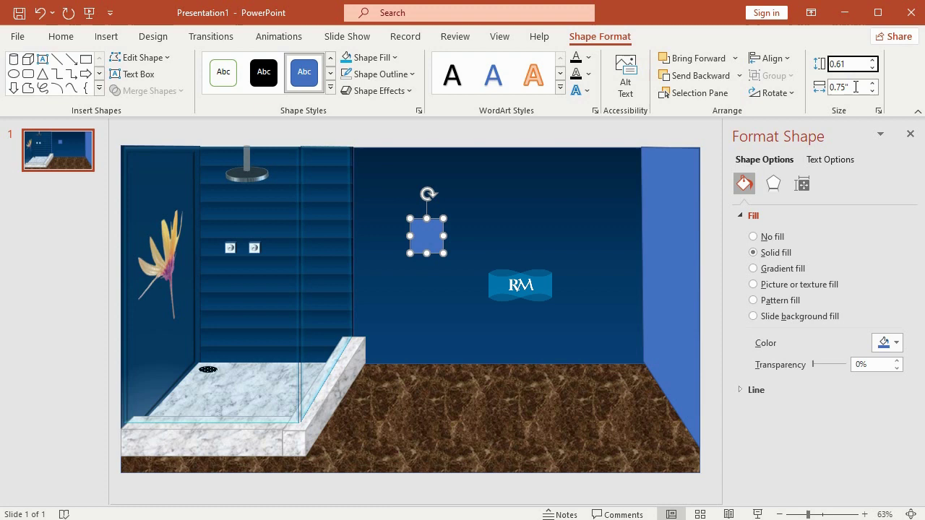
{"action": "left_click", "coordinate": [843, 87]}
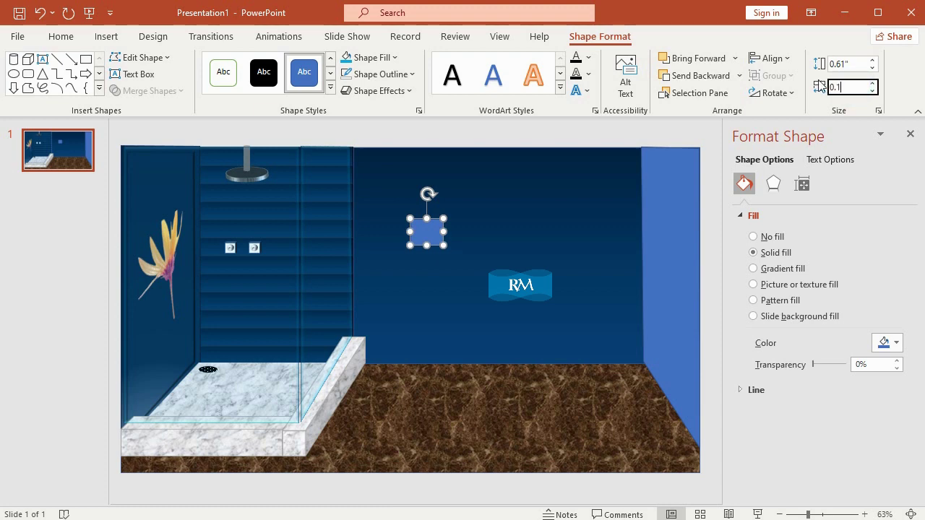
{"action": "left_click", "coordinate": [649, 132]}
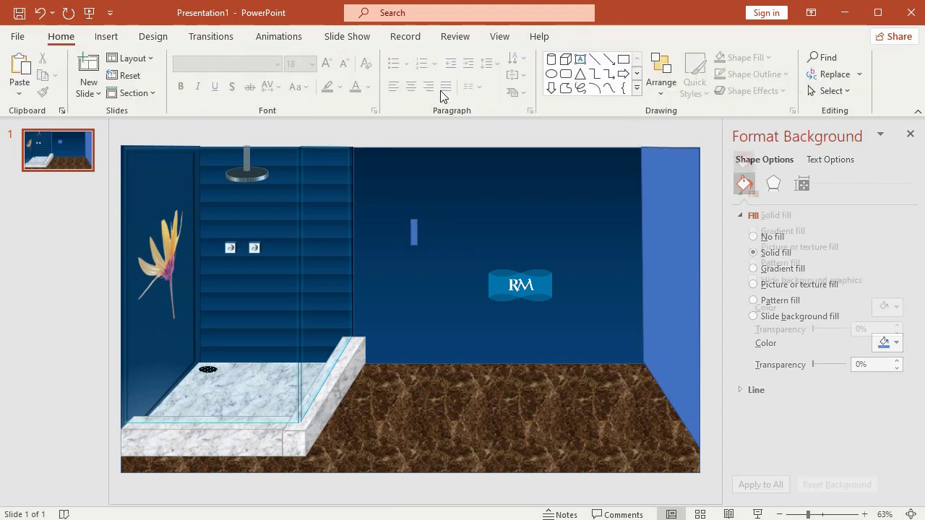
- Fill the bar white, give it an outline colour and thickness, and move it to the left wall
{"action": "left_click", "coordinate": [415, 230]}
{"action": "left_click", "coordinate": [395, 57]}
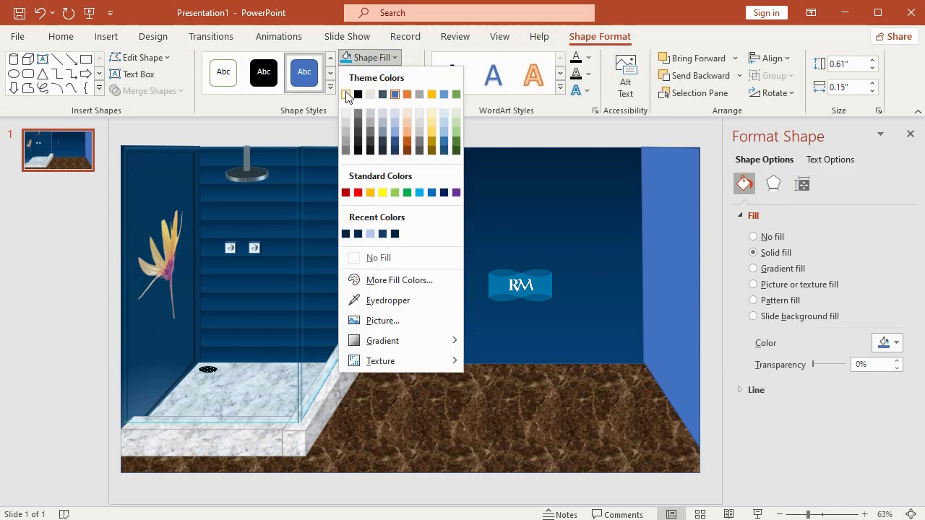
{"action": "left_click", "coordinate": [346, 94]}
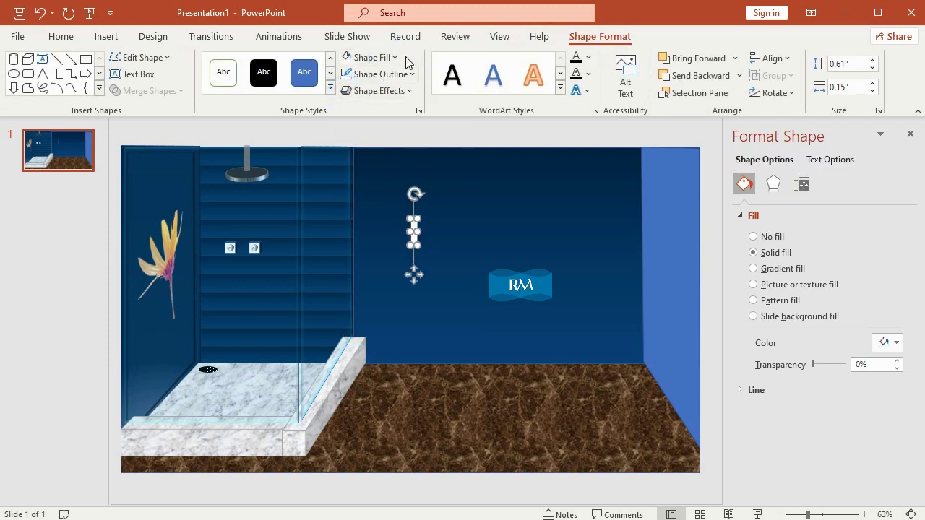
{"action": "left_click", "coordinate": [395, 75]}
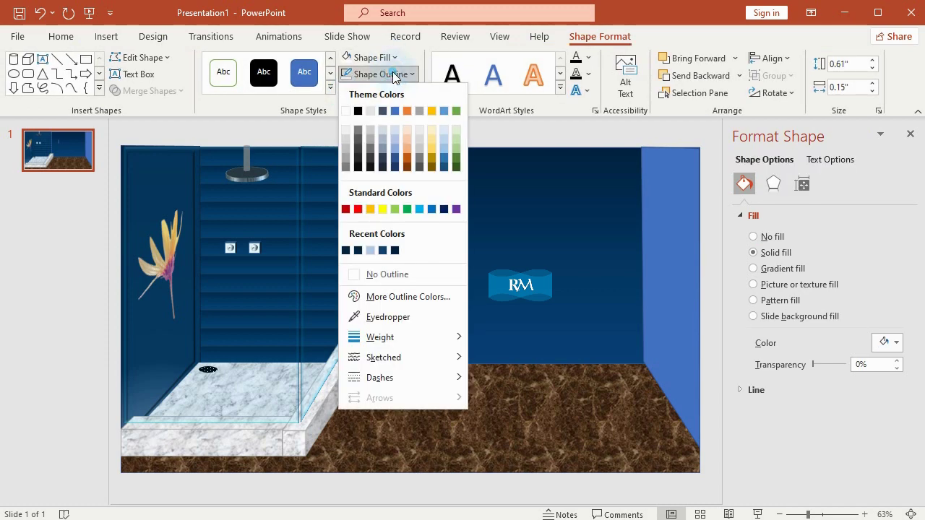
{"action": "left_click", "coordinate": [344, 148]}
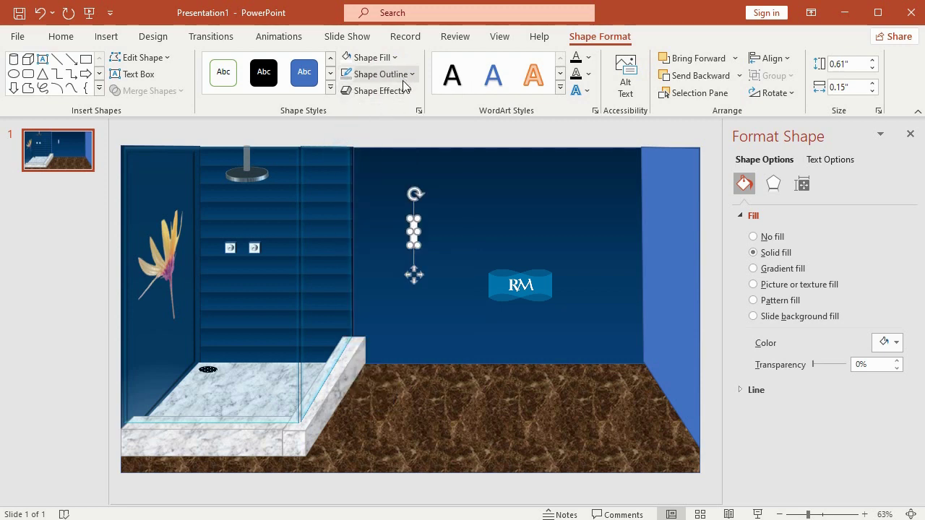
{"action": "left_click", "coordinate": [381, 73]}
{"action": "mouse_move", "coordinate": [443, 345]}
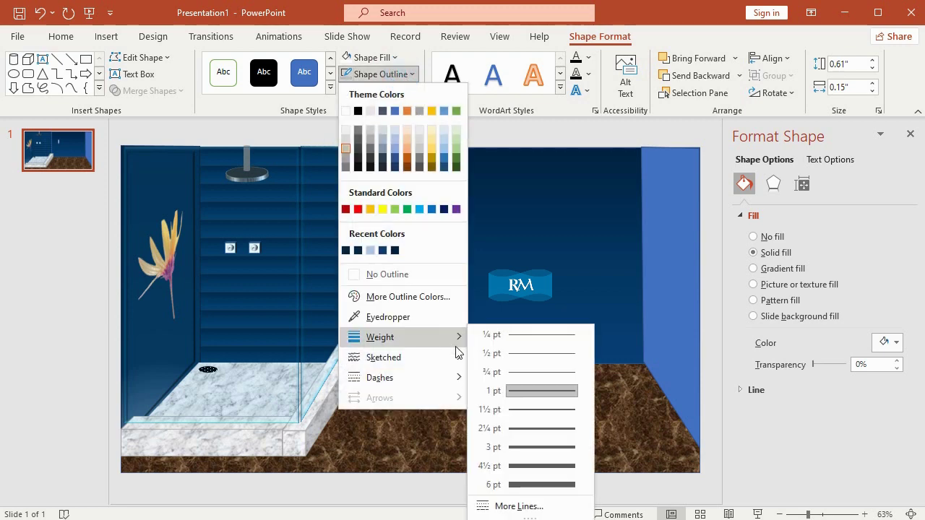
{"action": "left_click", "coordinate": [534, 447]}
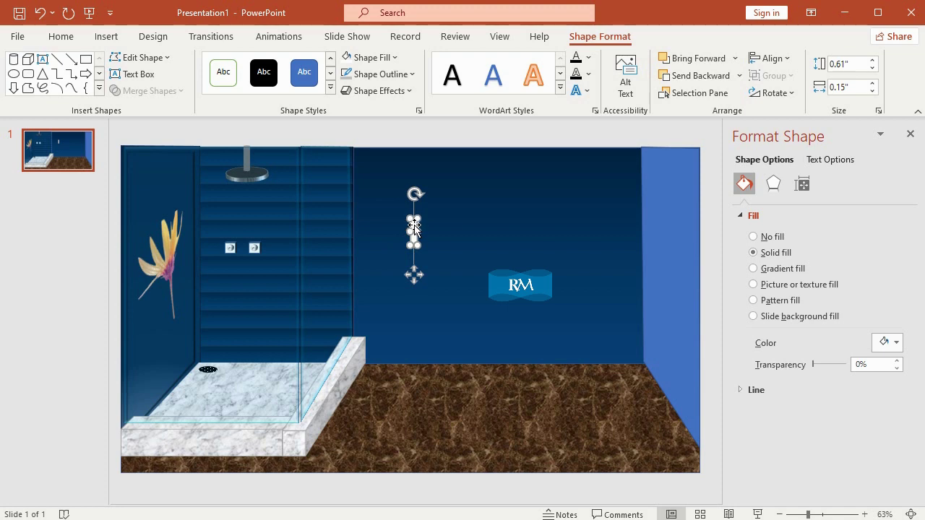
{"action": "mouse_move", "coordinate": [415, 226]}
{"action": "left_mouse_down"}
{"action": "mouse_move", "coordinate": [144, 211]}
{"action": "mouse_move", "coordinate": [124, 191]}
{"action": "left_mouse_up"}
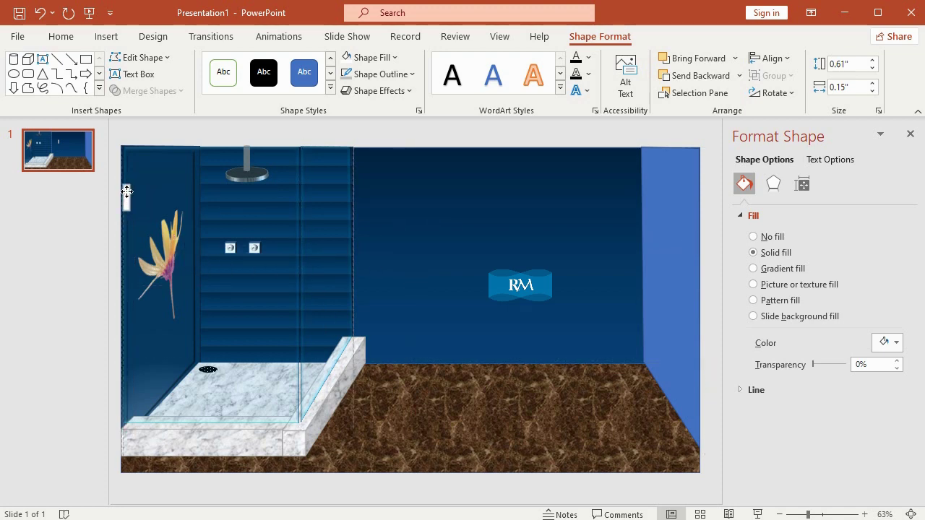
- Paste a copy of the white bar and place it lower on the left wall
{"action": "left_click", "coordinate": [223, 130]}
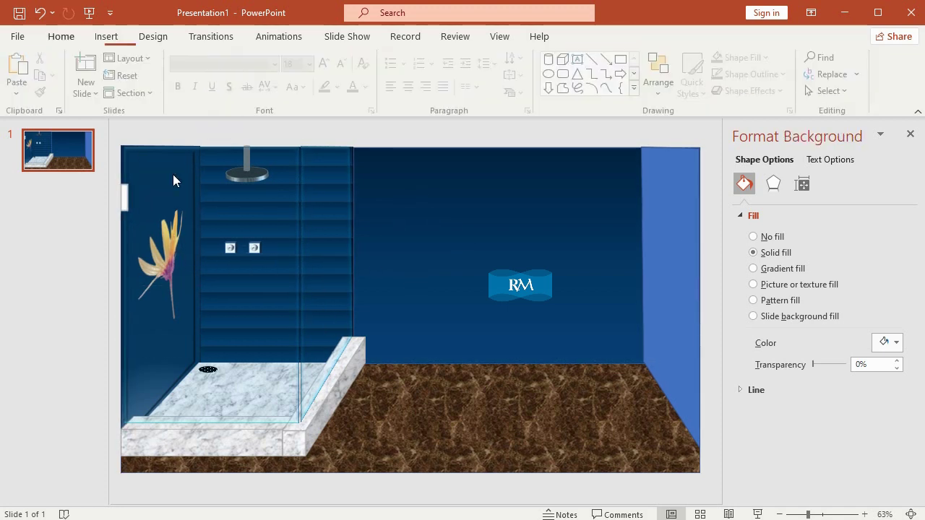
{"action": "left_click", "coordinate": [124, 196]}
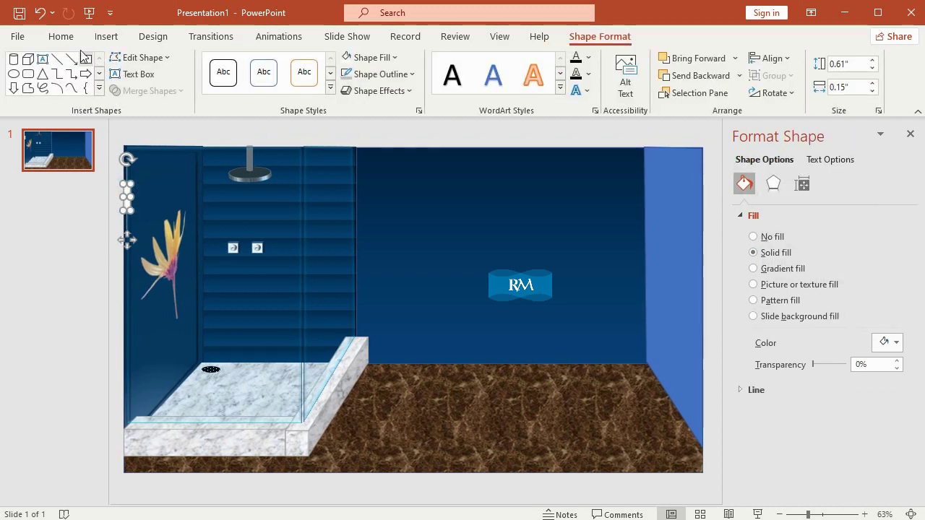
{"action": "left_click", "coordinate": [61, 36]}
{"action": "left_click", "coordinate": [20, 68]}
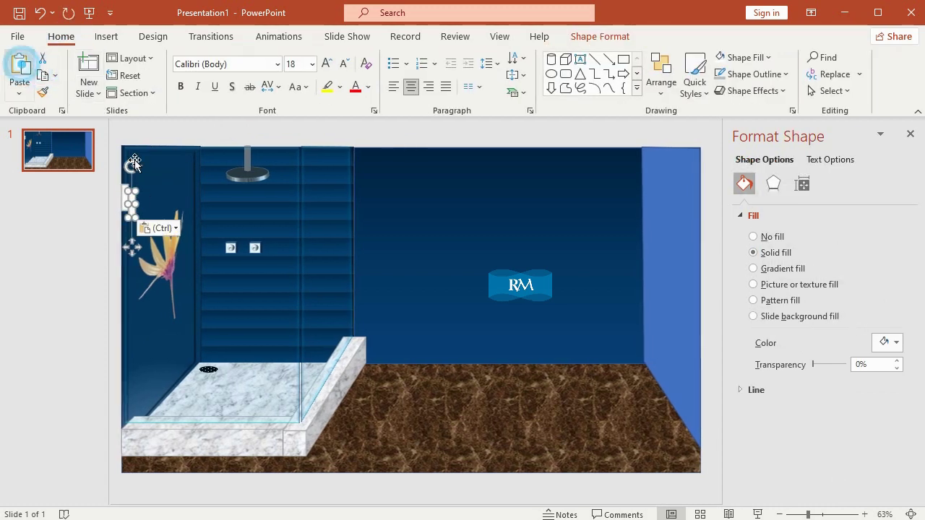
{"action": "left_click_drag", "start_coordinate": [130, 200], "coordinate": [123, 344]}
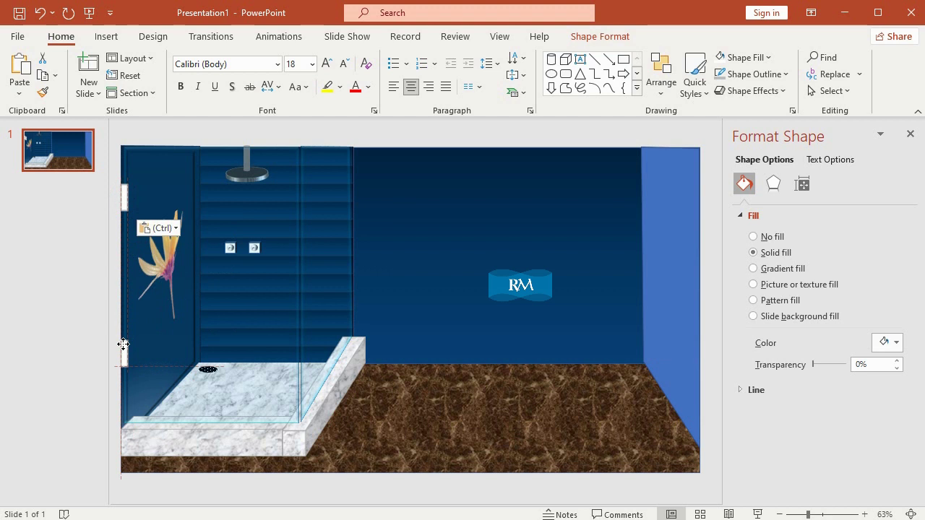
{"action": "left_click_drag", "start_coordinate": [123, 344], "coordinate": [123, 342]}
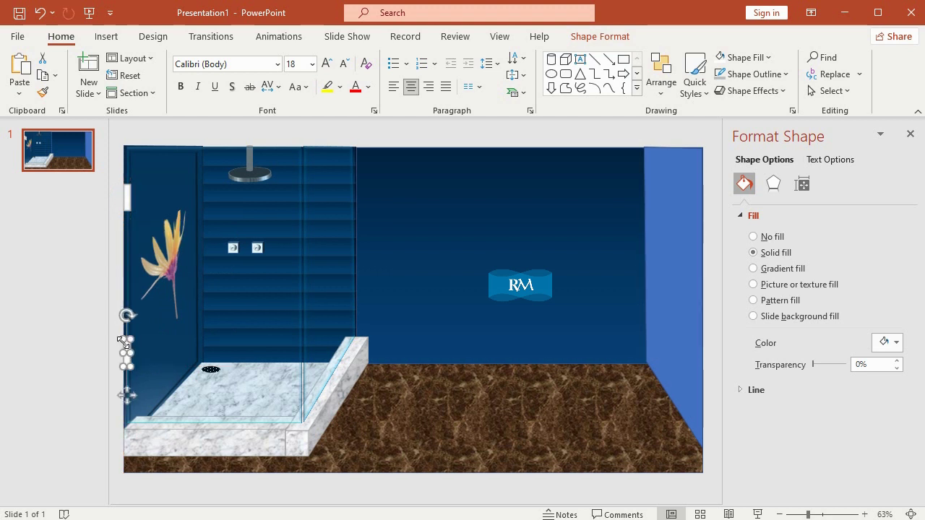
{"action": "left_click", "coordinate": [260, 120]}
- Bring the glass shower panel to the front and adjust its left edge
{"action": "left_click", "coordinate": [278, 222]}
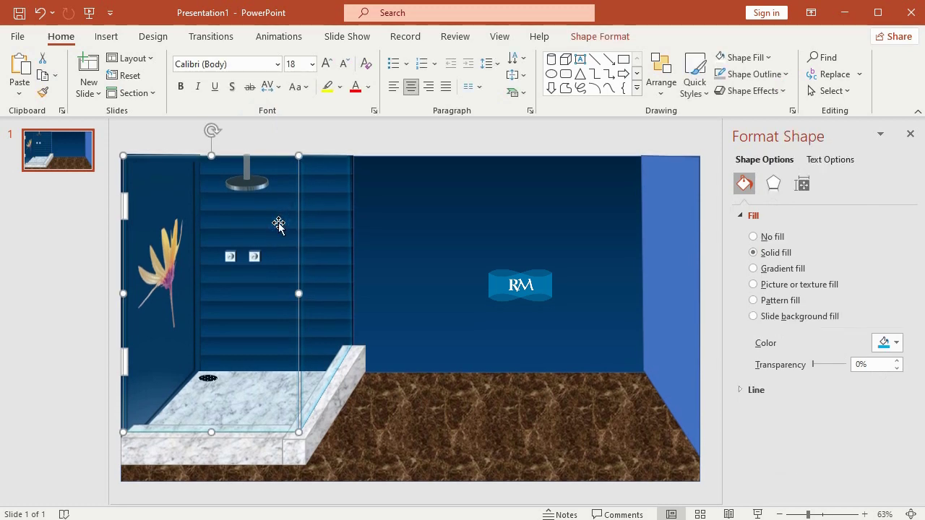
{"action": "right_click", "coordinate": [278, 224]}
{"action": "mouse_move", "coordinate": [339, 295]}
{"action": "left_click", "coordinate": [441, 295]}
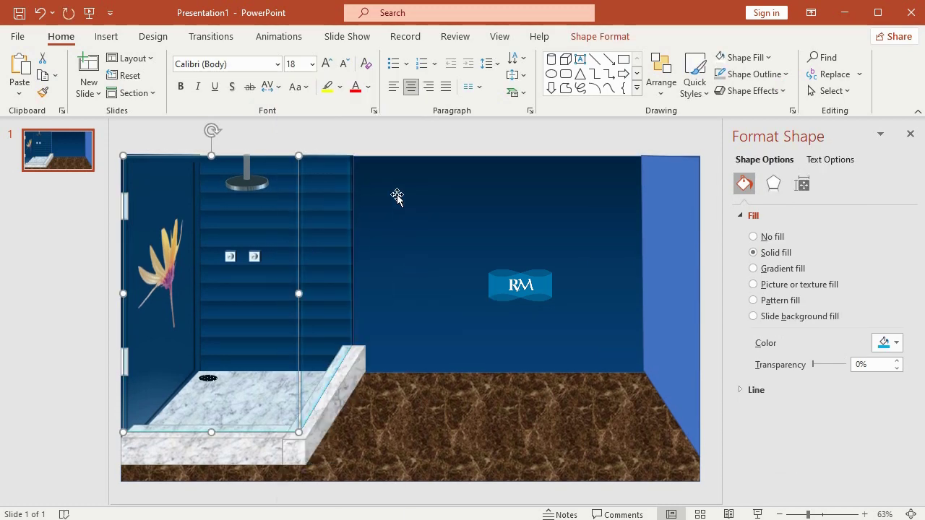
{"action": "left_click", "coordinate": [402, 134]}
{"action": "left_click", "coordinate": [203, 212]}
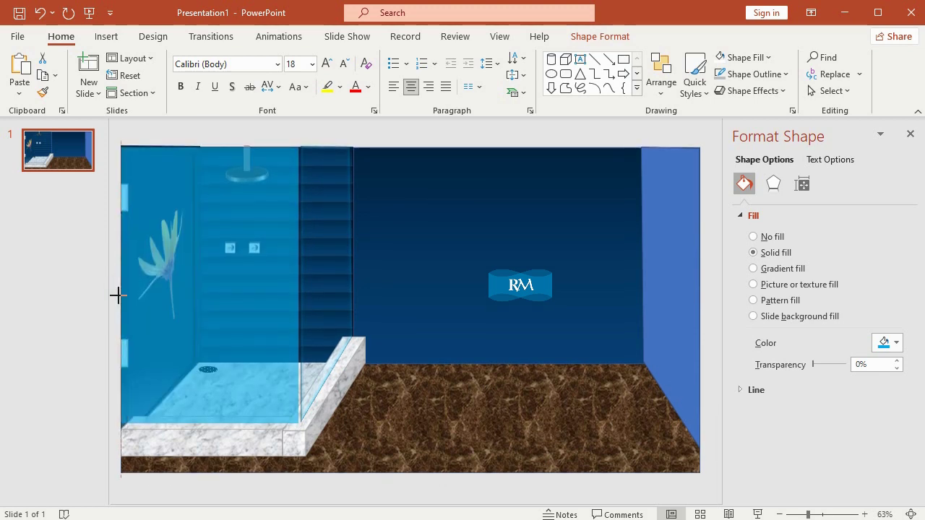
{"action": "left_click_drag", "start_coordinate": [125, 296], "coordinate": [117, 294]}
{"action": "left_click", "coordinate": [314, 142]}
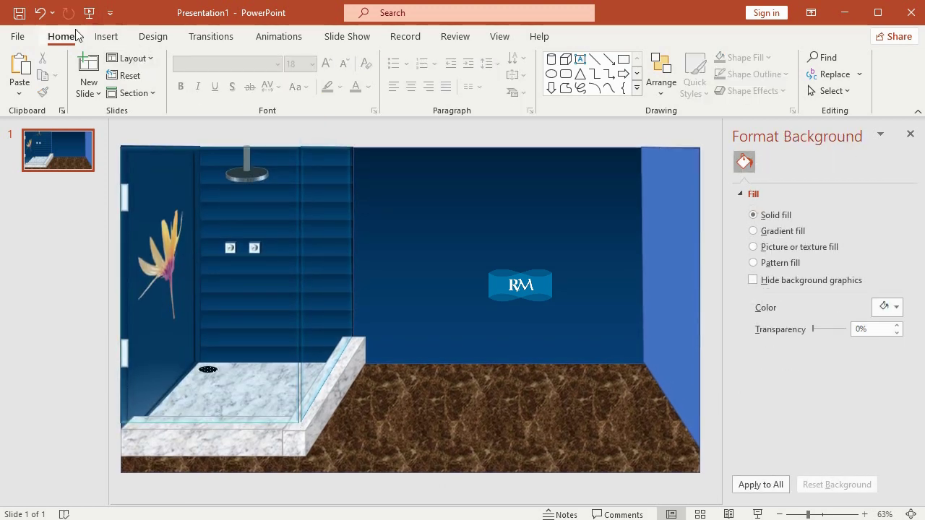
- Draw a rectangle on the back wall sized 0.69" tall by 0.13" wide
{"action": "left_click", "coordinate": [107, 37]}
{"action": "left_click", "coordinate": [232, 72]}
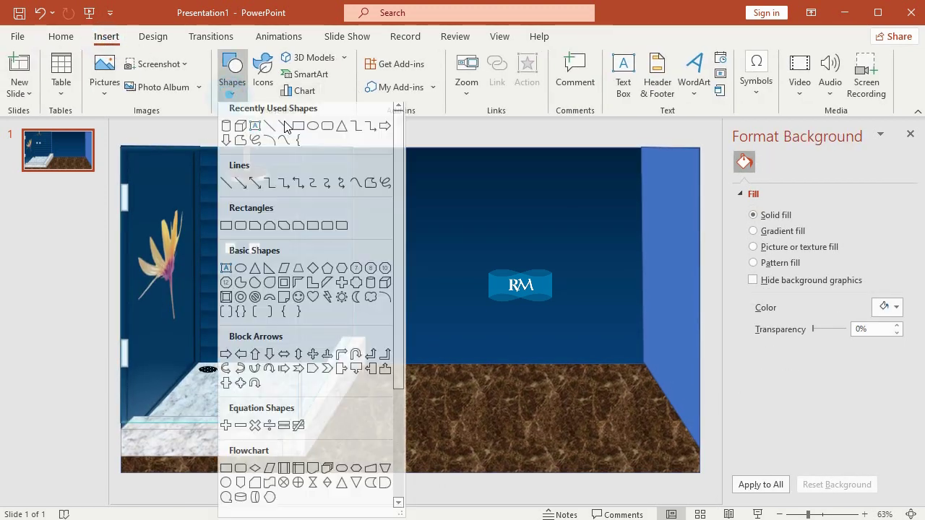
{"action": "left_click", "coordinate": [226, 231]}
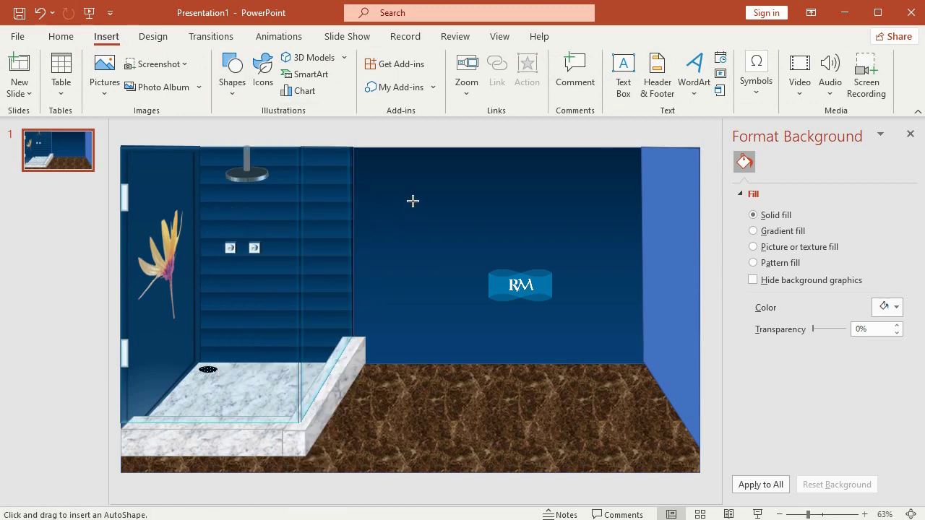
{"action": "left_click_drag", "start_coordinate": [412, 201], "coordinate": [469, 252]}
{"action": "left_click", "coordinate": [853, 63]}
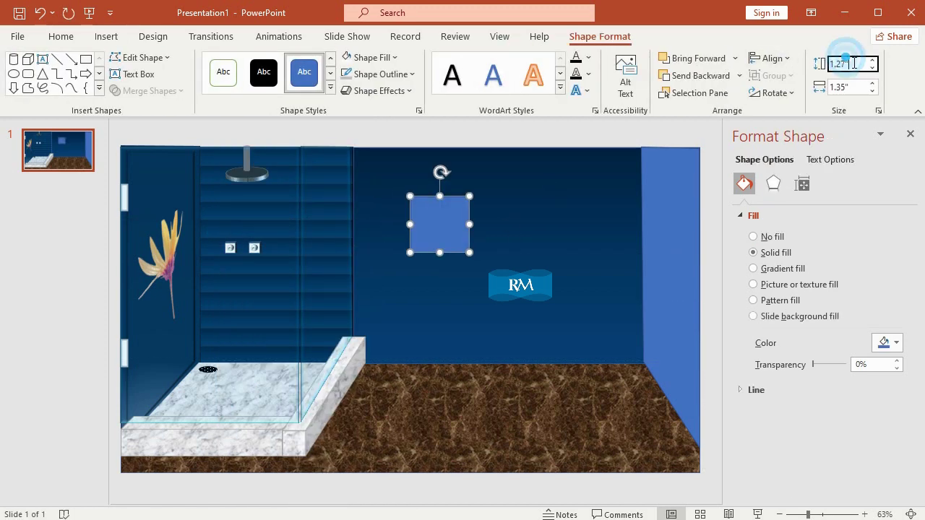
{"action": "double_click", "coordinate": [854, 64]}
{"action": "type", "text": "0."}
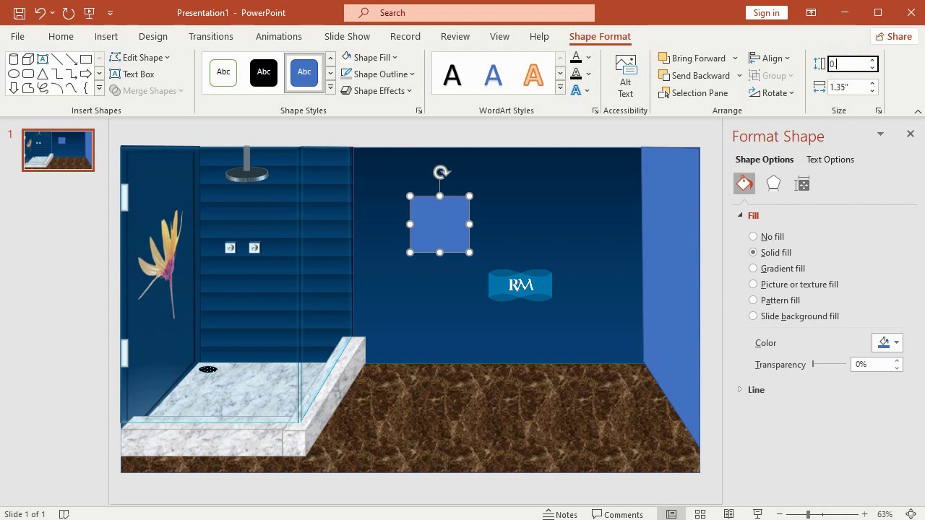
{"action": "type", "text": "69"}
{"action": "left_click", "coordinate": [839, 88]}
{"action": "type", "text": "0.13"}
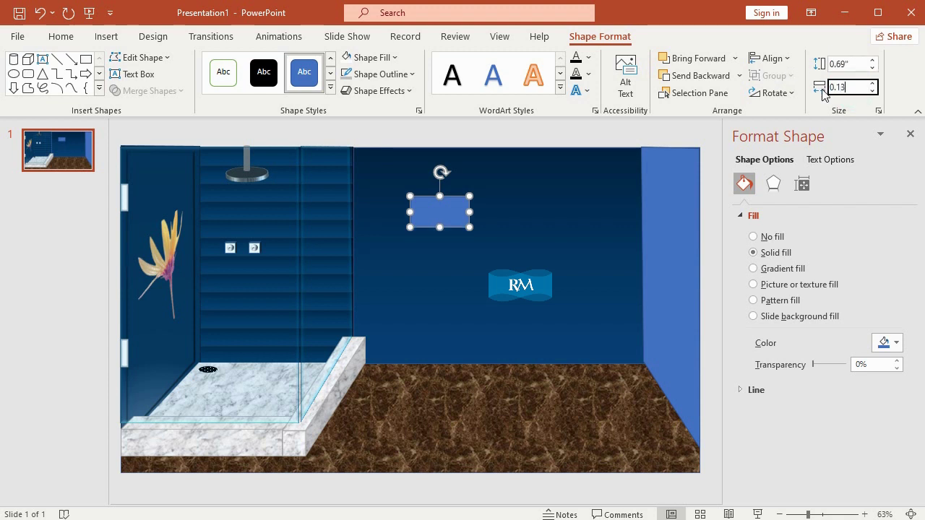
{"action": "key", "text": "Return"}
- Fill the bar white, leaving its outline colour unchanged
{"action": "left_click", "coordinate": [391, 58]}
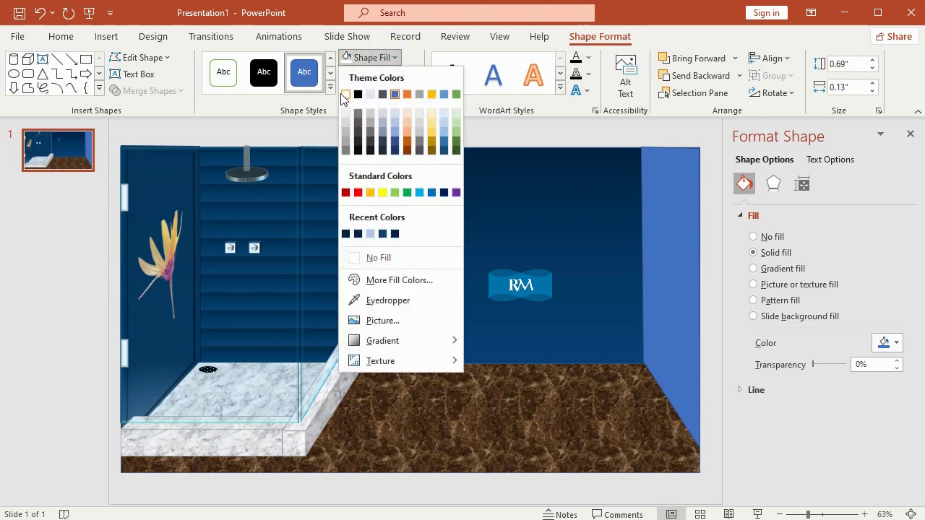
{"action": "left_click", "coordinate": [345, 94]}
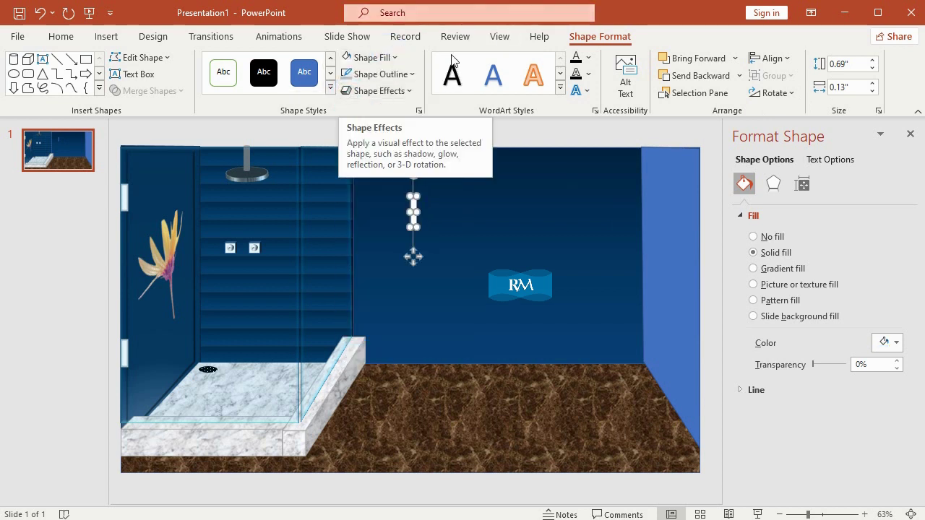
{"action": "left_click", "coordinate": [380, 74]}
{"action": "left_click", "coordinate": [394, 296]}
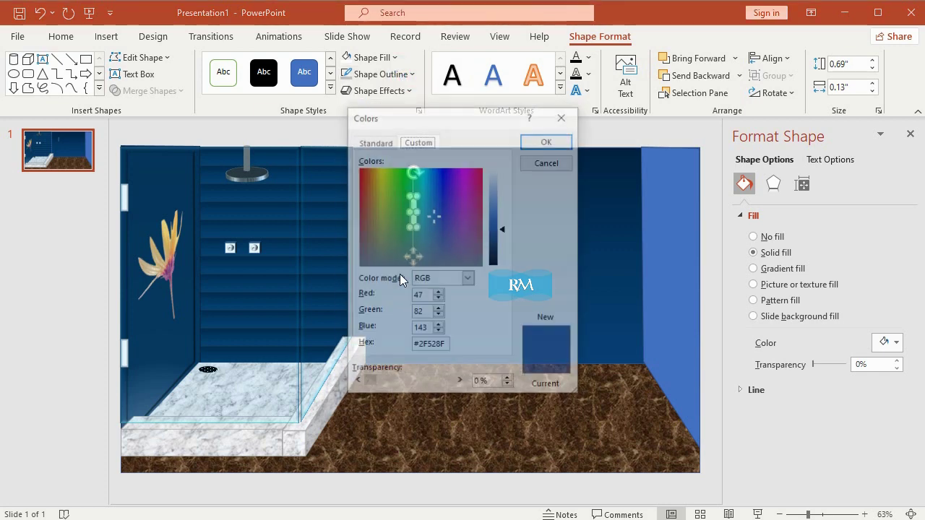
{"action": "double_click", "coordinate": [419, 296]}
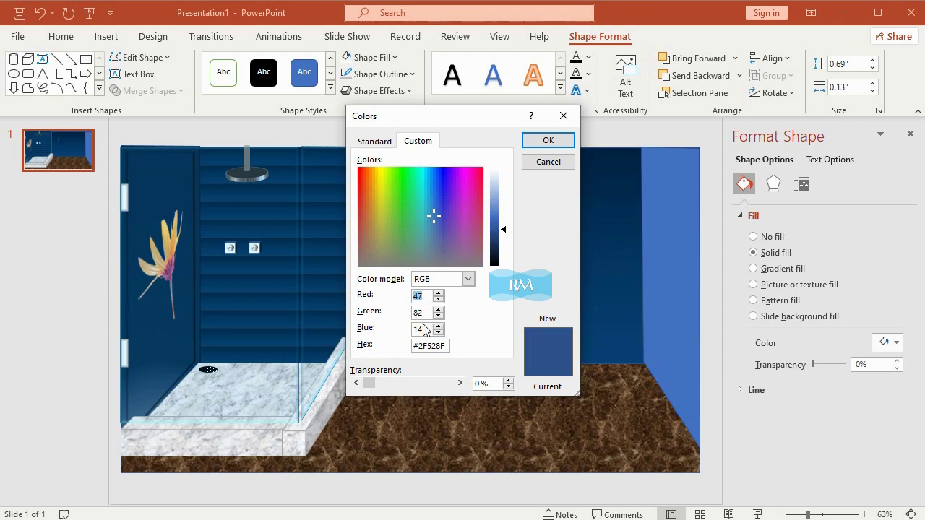
{"action": "left_click", "coordinate": [542, 162]}
- Give the bar a rounded Circle top bevel in the 3-D format settings
{"action": "left_click", "coordinate": [405, 91]}
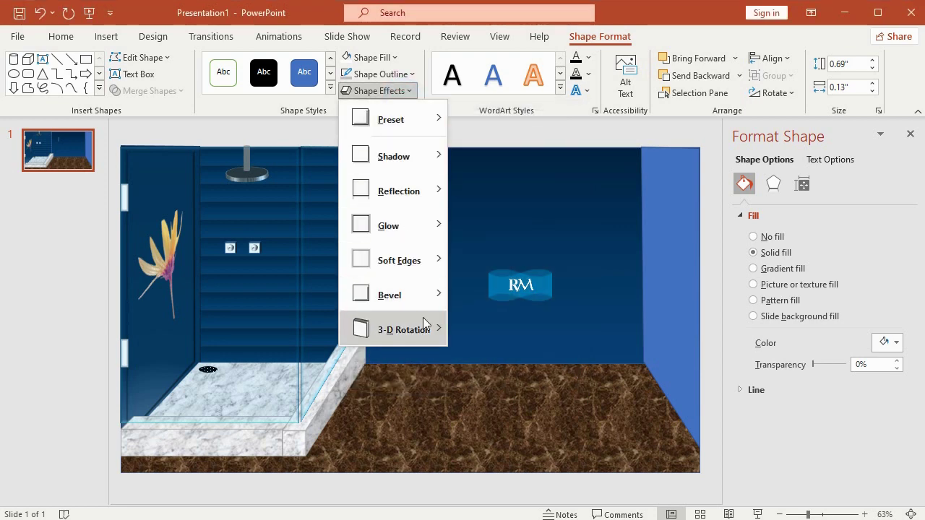
{"action": "mouse_move", "coordinate": [424, 294]}
{"action": "left_click", "coordinate": [516, 504]}
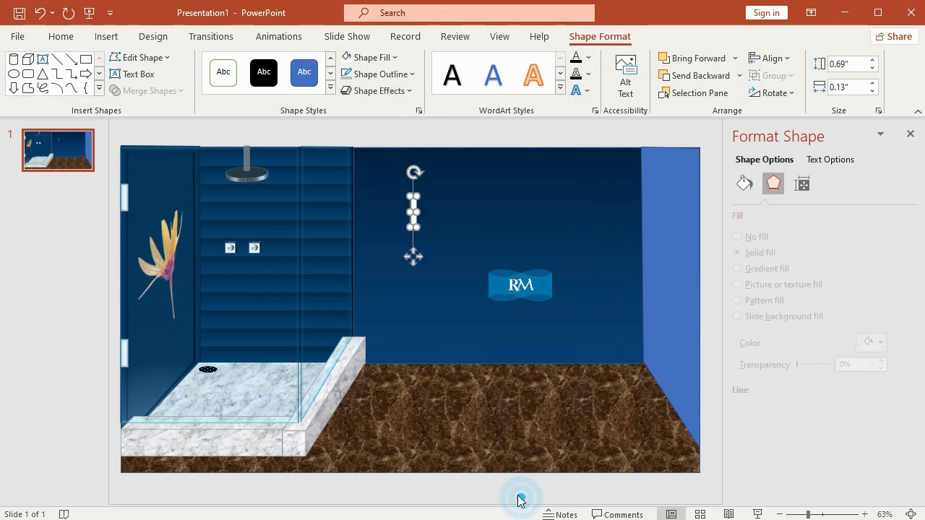
{"action": "left_click", "coordinate": [766, 337]}
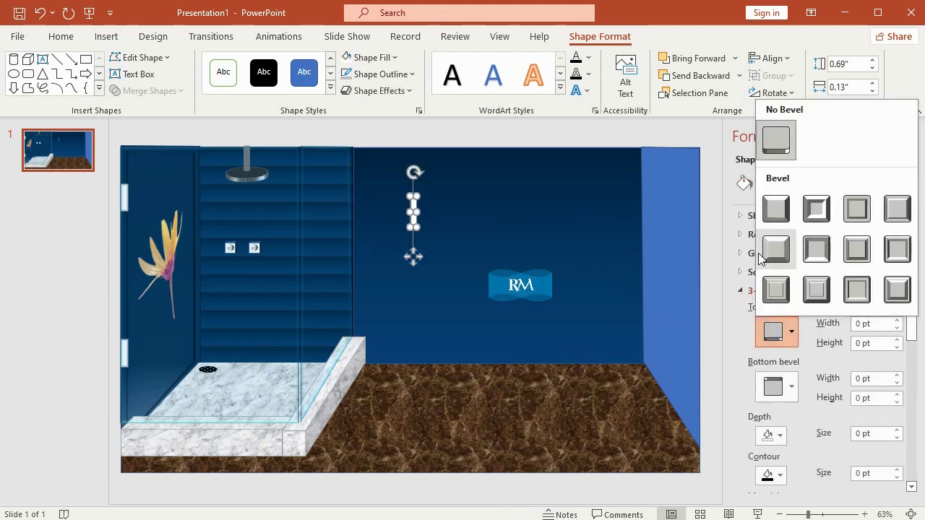
{"action": "left_click", "coordinate": [774, 209]}
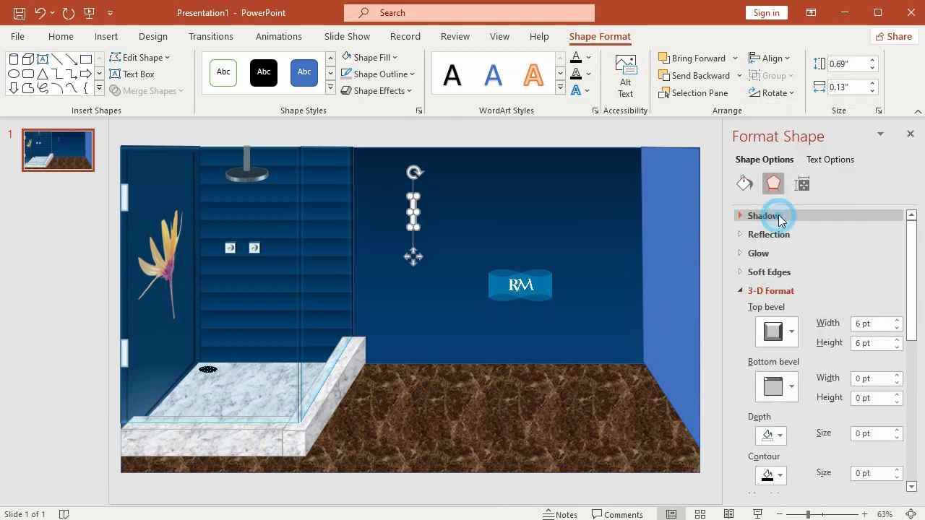
{"action": "left_click", "coordinate": [910, 134]}
- Move the handle onto the shower glass and group the two together
{"action": "mouse_move", "coordinate": [533, 204]}
{"action": "left_mouse_down"}
{"action": "mouse_move", "coordinate": [388, 276]}
{"action": "mouse_move", "coordinate": [387, 252]}
{"action": "left_mouse_up"}
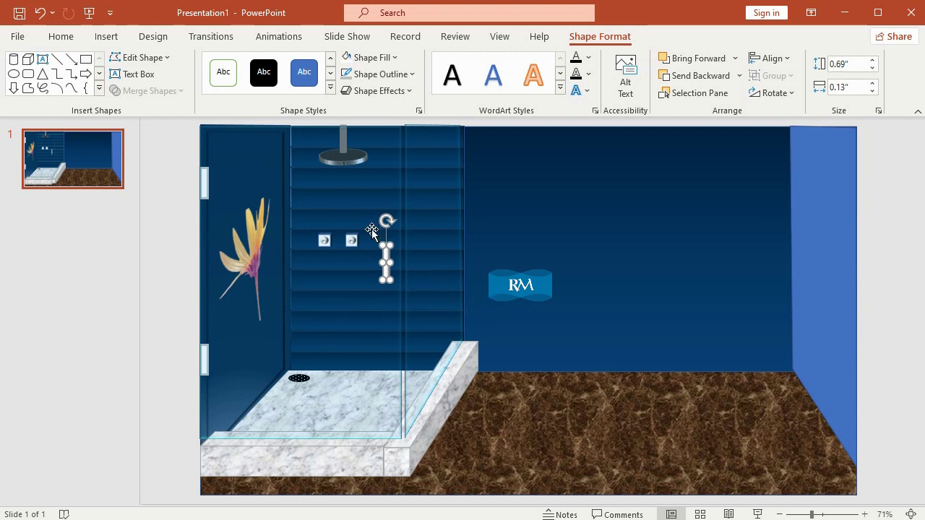
{"action": "left_click", "coordinate": [353, 190], "text": "shift"}
{"action": "right_click", "coordinate": [355, 185]}
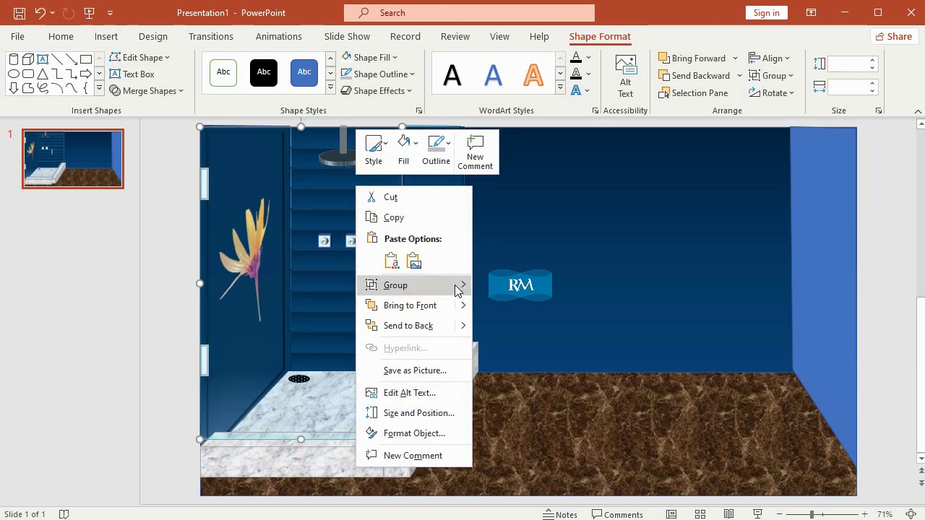
{"action": "mouse_move", "coordinate": [457, 285]}
{"action": "left_click", "coordinate": [497, 287]}
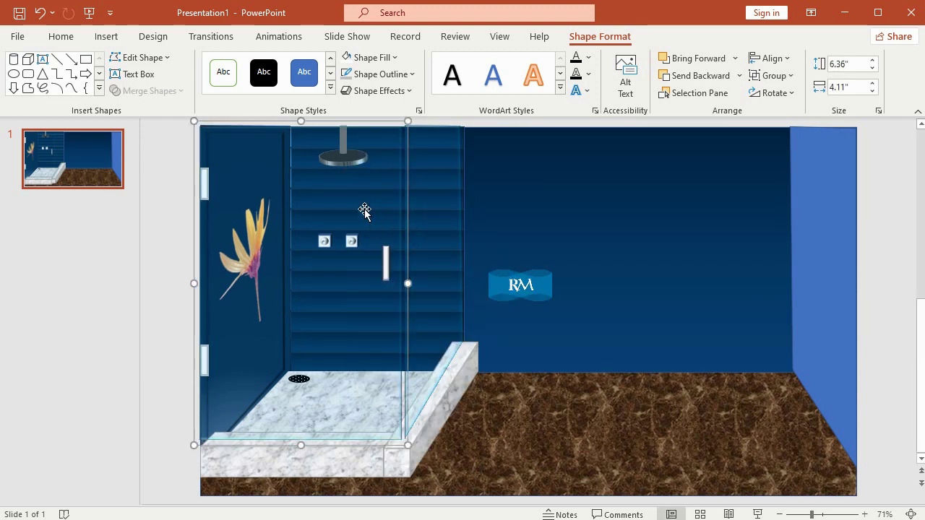
- Lower both wall controls slightly, then return the glass door group onto the shower base
{"action": "left_click_drag", "start_coordinate": [364, 209], "coordinate": [586, 210]}
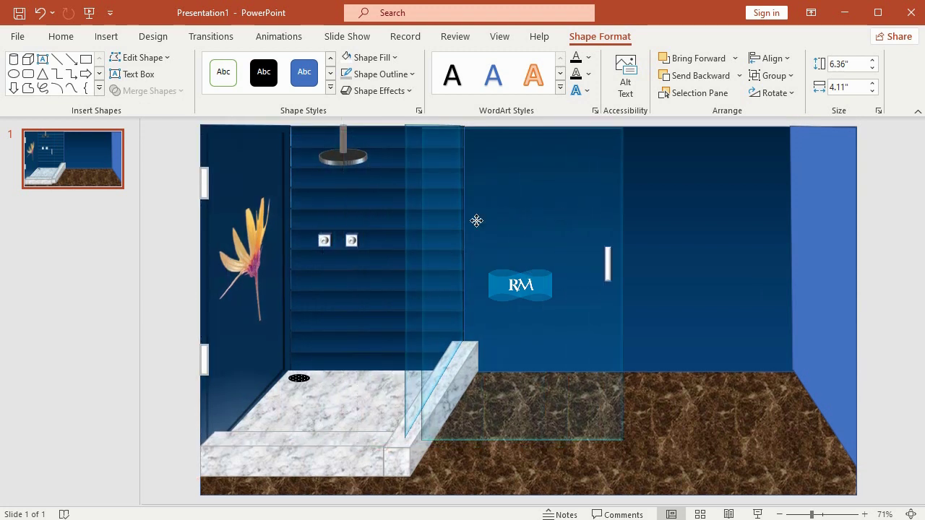
{"action": "left_click", "coordinate": [324, 241]}
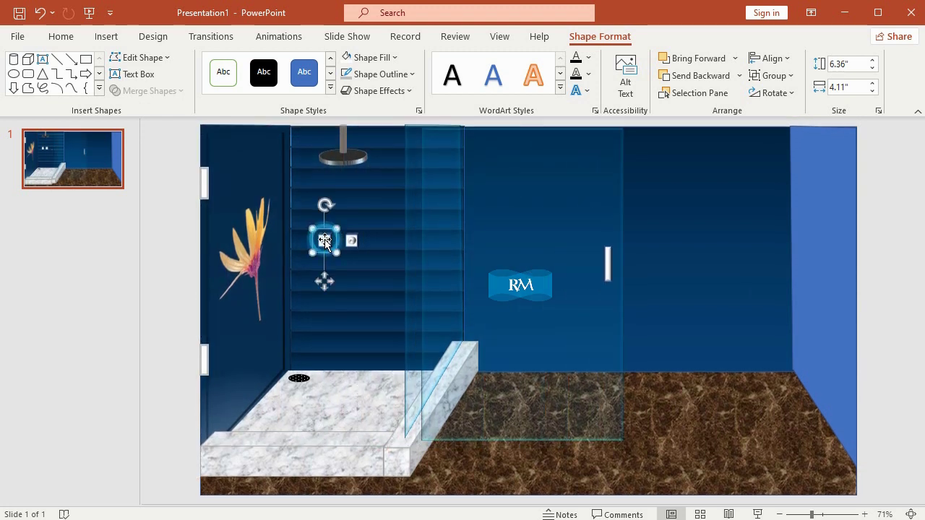
{"action": "left_click", "coordinate": [355, 241], "text": "shift"}
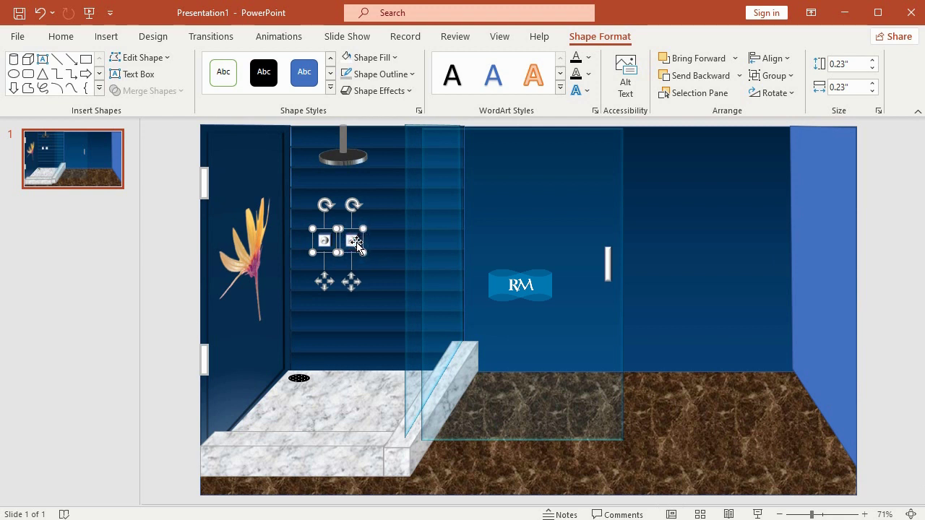
{"action": "left_click_drag", "start_coordinate": [355, 241], "coordinate": [354, 249]}
{"action": "key", "text": "Down"}
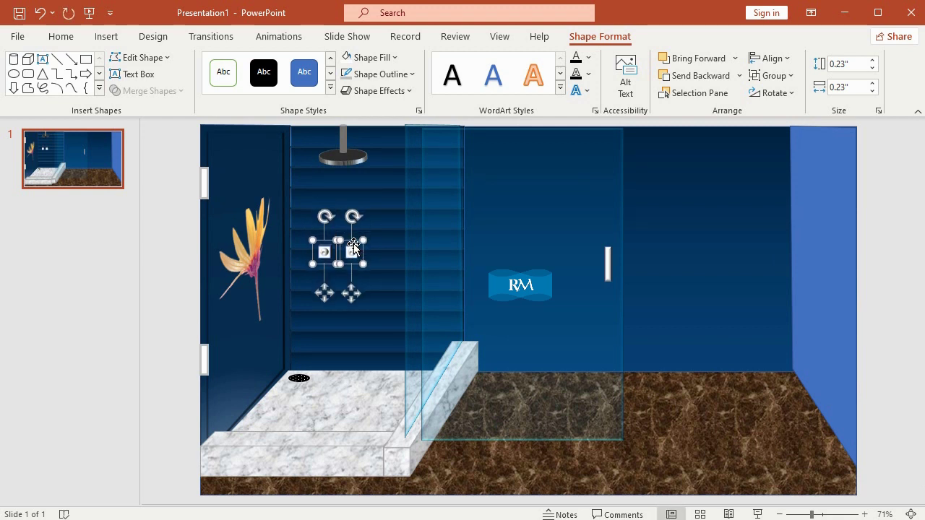
{"action": "key", "text": "Down"}
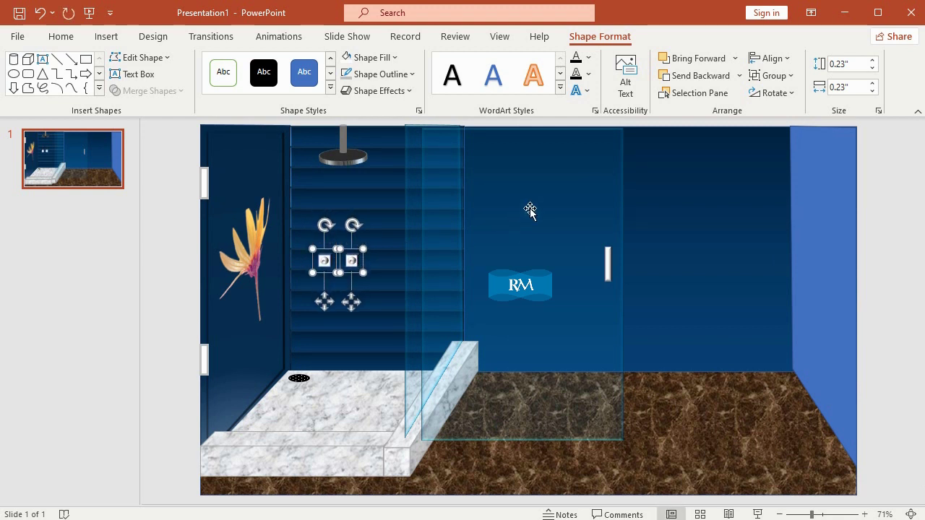
{"action": "left_click", "coordinate": [530, 208]}
{"action": "mouse_move", "coordinate": [531, 211]}
{"action": "left_mouse_down"}
{"action": "mouse_move", "coordinate": [319, 218]}
{"action": "mouse_move", "coordinate": [314, 210]}
{"action": "left_mouse_up"}
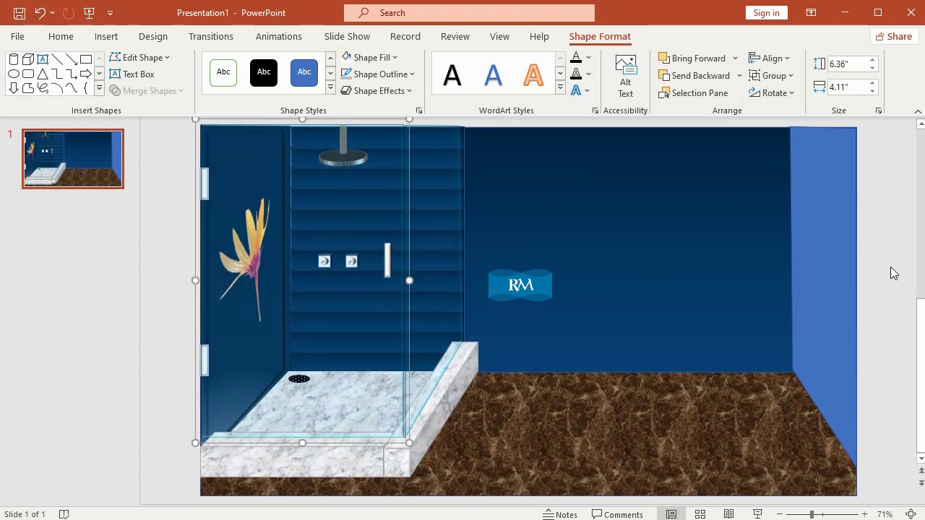
{"action": "left_click", "coordinate": [875, 236]}
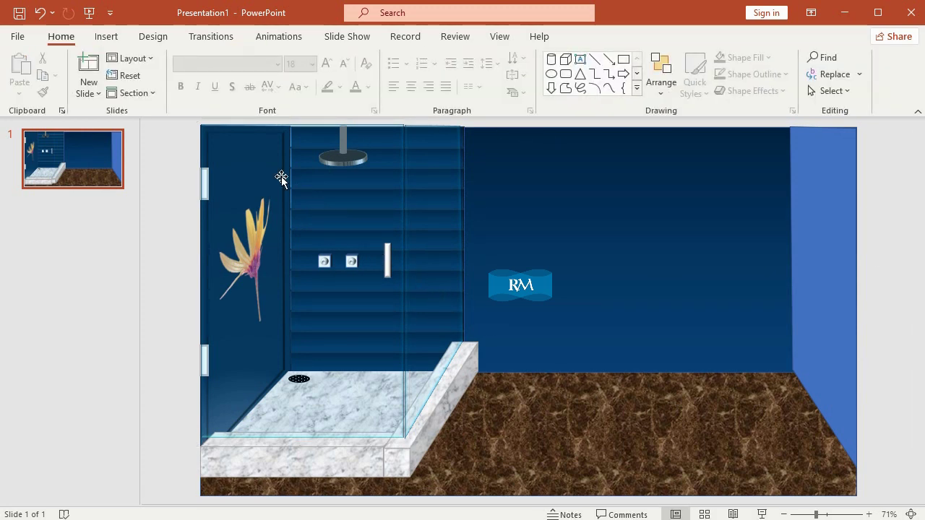
- Draw a cube shape on the back wall near the right side
{"action": "left_click", "coordinate": [113, 35]}
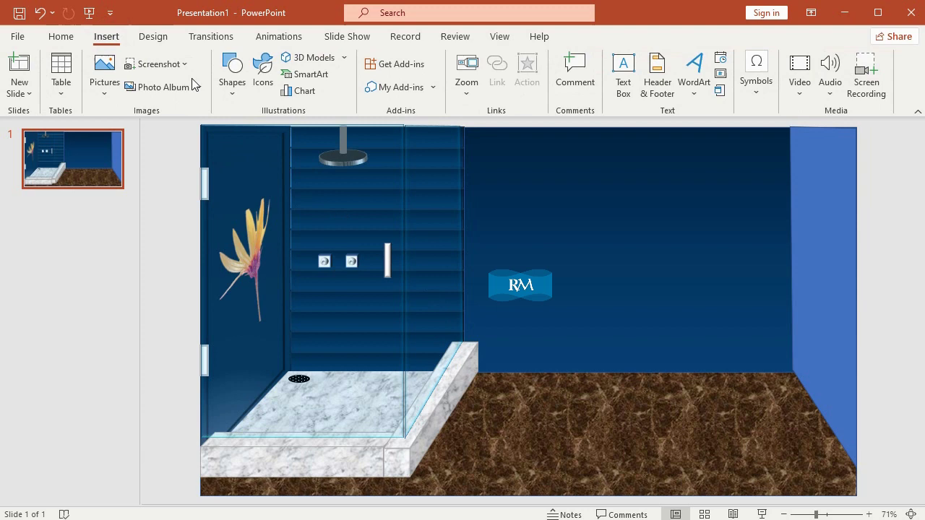
{"action": "left_click", "coordinate": [232, 76]}
{"action": "left_click", "coordinate": [384, 287]}
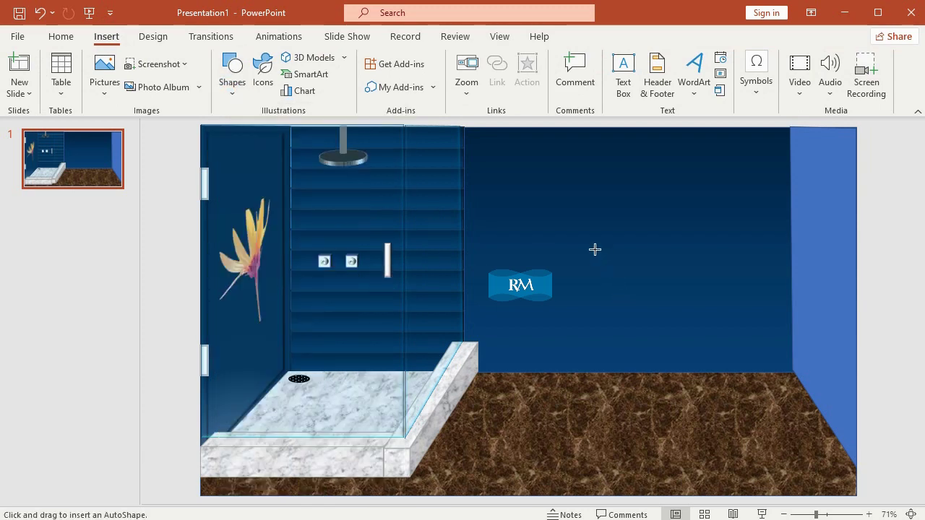
{"action": "left_click_drag", "start_coordinate": [588, 243], "coordinate": [744, 414]}
{"action": "mouse_move", "coordinate": [588, 329]}
{"action": "left_mouse_down"}
{"action": "mouse_move", "coordinate": [798, 313]}
{"action": "mouse_move", "coordinate": [667, 290]}
{"action": "left_mouse_up"}
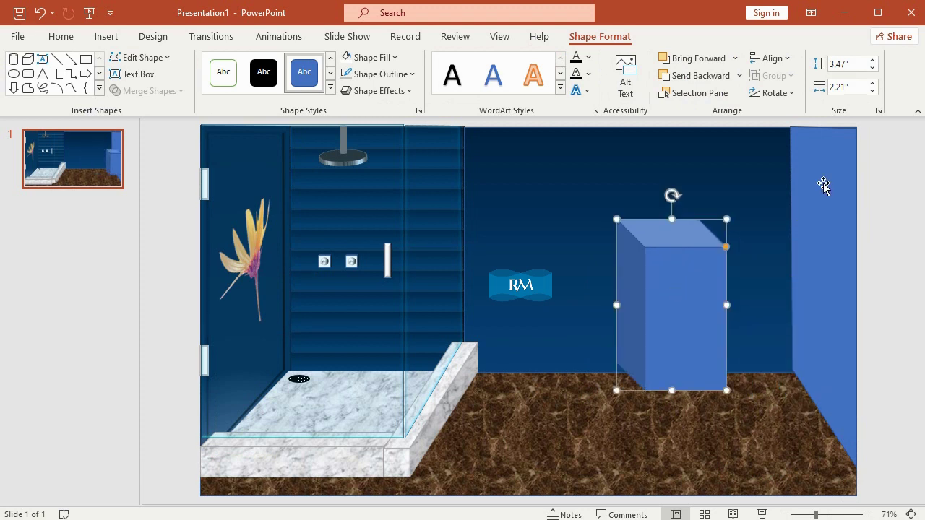
- Size the cube 3.08" tall by 3.74" wide and set it against the right wall
{"action": "left_click", "coordinate": [858, 65]}
{"action": "type", "text": "3.08"}
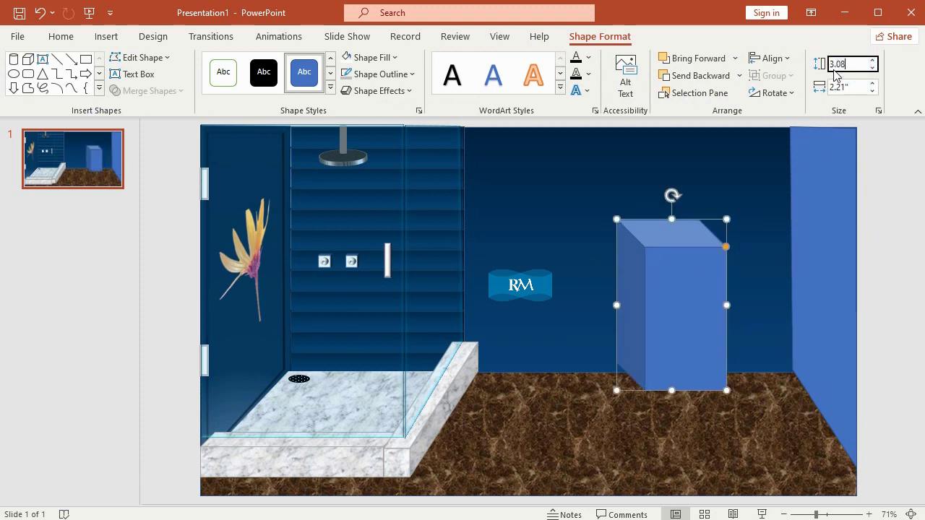
{"action": "left_click", "coordinate": [851, 85]}
{"action": "type", "text": "3.7"}
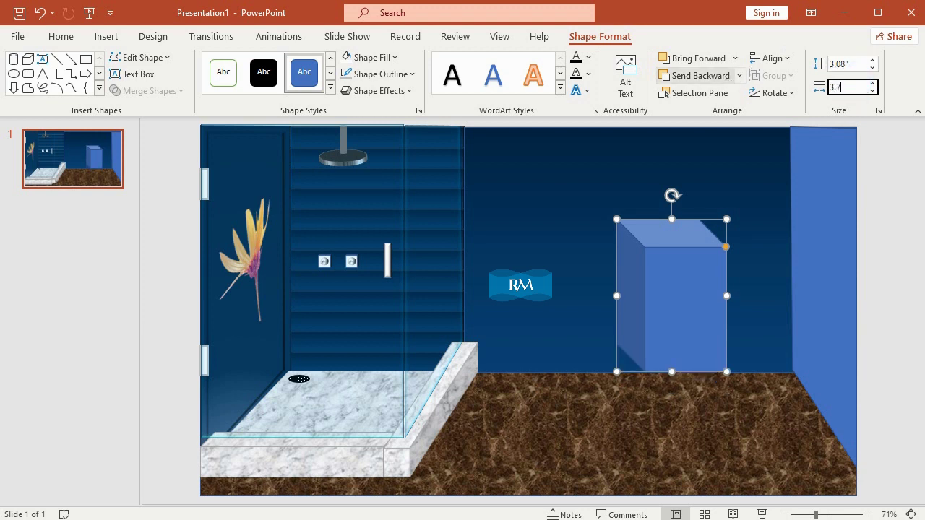
{"action": "type", "text": "4"}
{"action": "key", "text": "Return"}
{"action": "left_click_drag", "start_coordinate": [737, 303], "coordinate": [728, 331]}
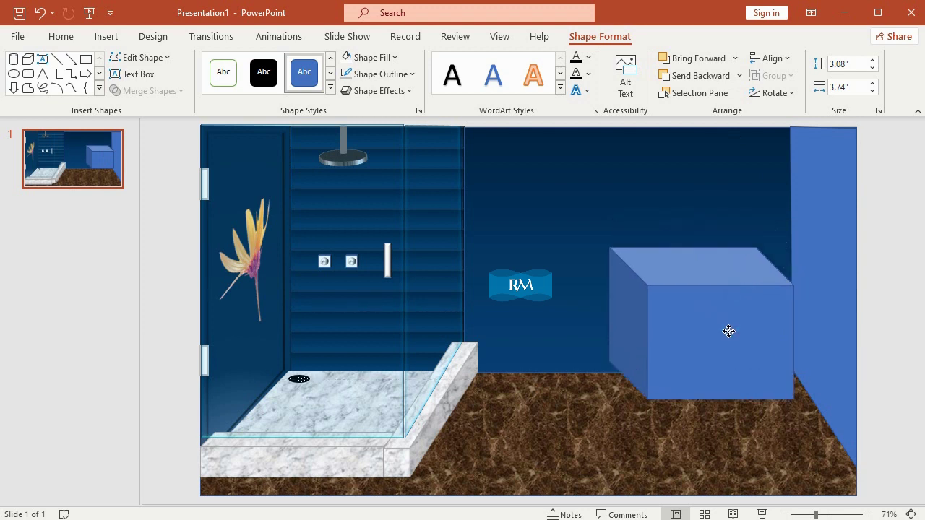
{"action": "mouse_move", "coordinate": [795, 284]}
{"action": "left_mouse_down"}
{"action": "mouse_move", "coordinate": [768, 284]}
{"action": "mouse_move", "coordinate": [757, 268]}
{"action": "left_mouse_up"}
{"action": "left_click_drag", "start_coordinate": [749, 303], "coordinate": [763, 304]}
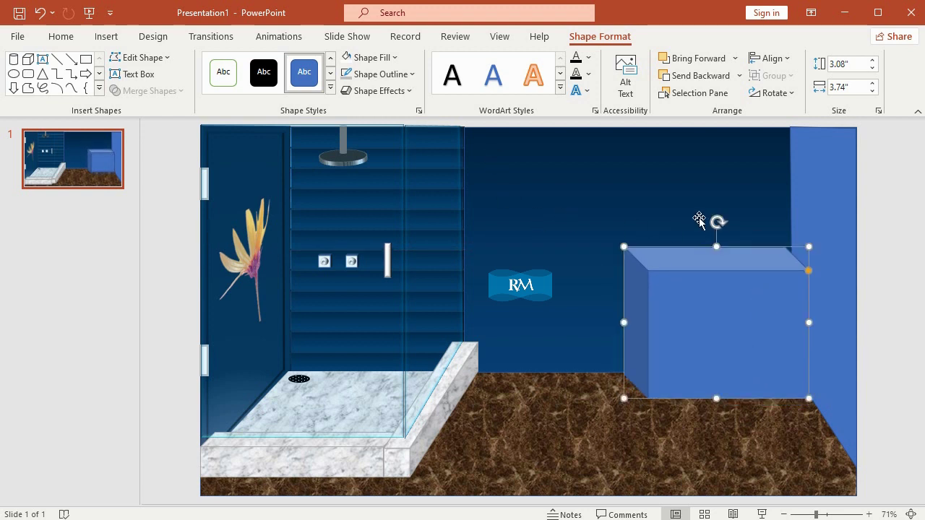
- Fill the cube with White marble texture and give it a theme outline colour
{"action": "left_click", "coordinate": [384, 57]}
{"action": "mouse_move", "coordinate": [431, 345]}
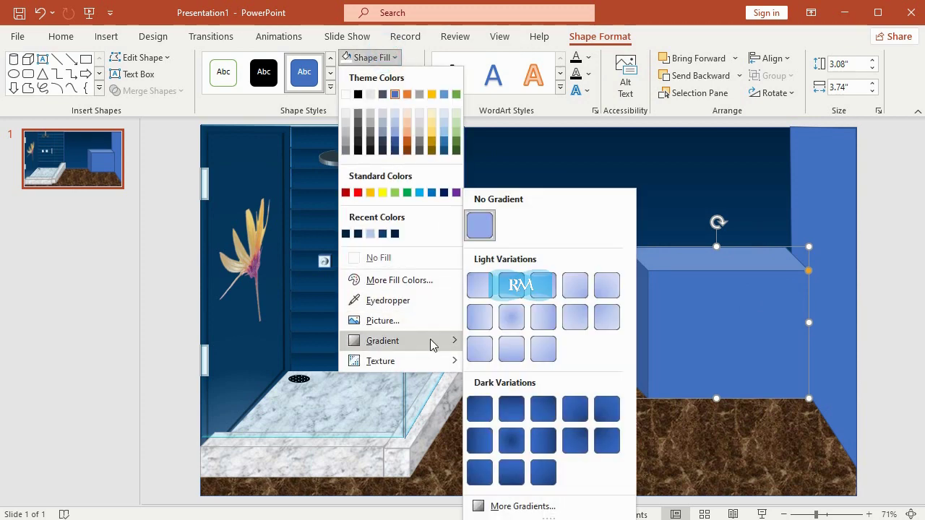
{"action": "mouse_move", "coordinate": [437, 361]}
{"action": "left_click", "coordinate": [545, 289]}
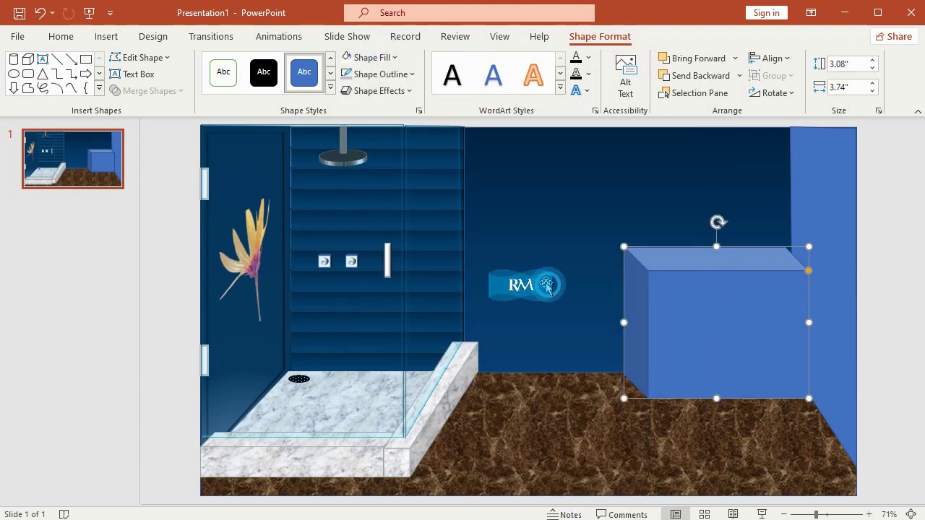
{"action": "left_click", "coordinate": [403, 75]}
{"action": "left_click", "coordinate": [346, 160]}
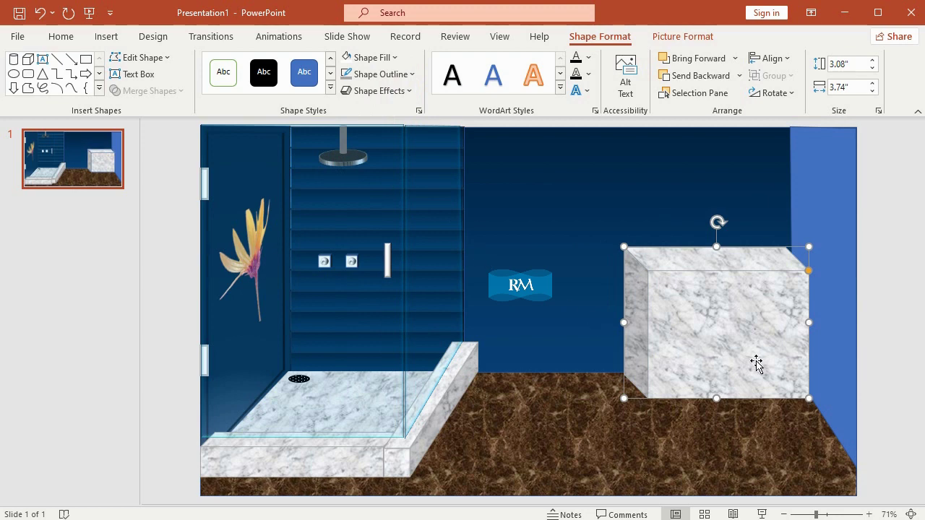
{"action": "left_click_drag", "start_coordinate": [755, 366], "coordinate": [759, 349]}
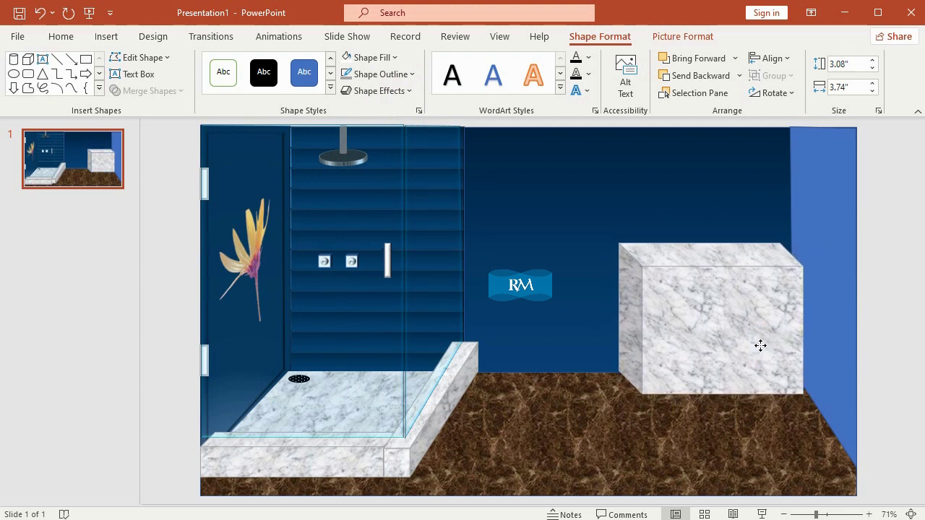
{"action": "left_click", "coordinate": [874, 206]}
- Draw a rectangle above the RM logo sized 1.54" by 3.48"
{"action": "left_click", "coordinate": [106, 37]}
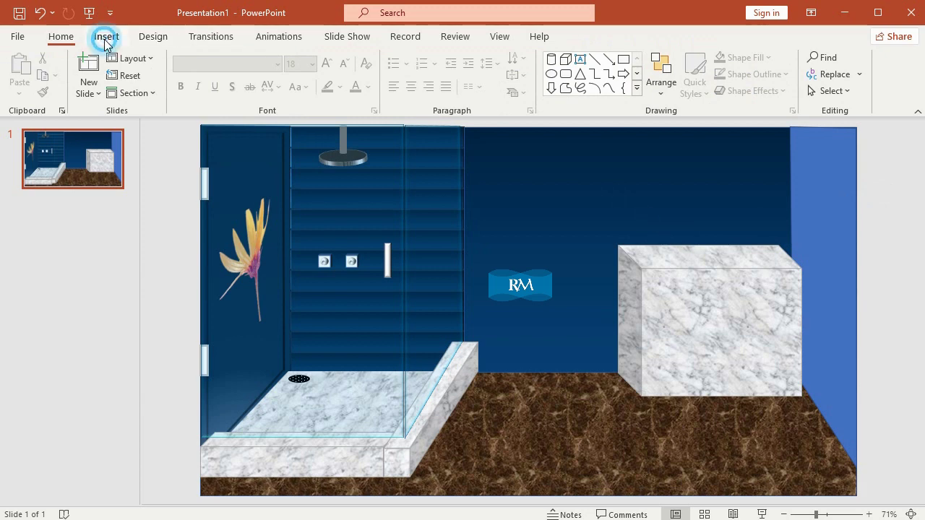
{"action": "left_click", "coordinate": [241, 94]}
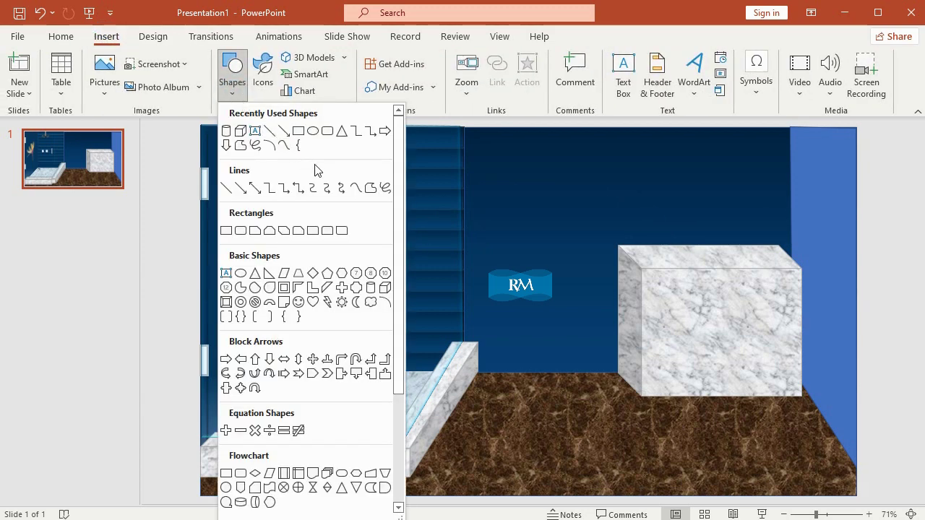
{"action": "left_click", "coordinate": [242, 229]}
{"action": "left_click_drag", "start_coordinate": [503, 184], "coordinate": [564, 247]}
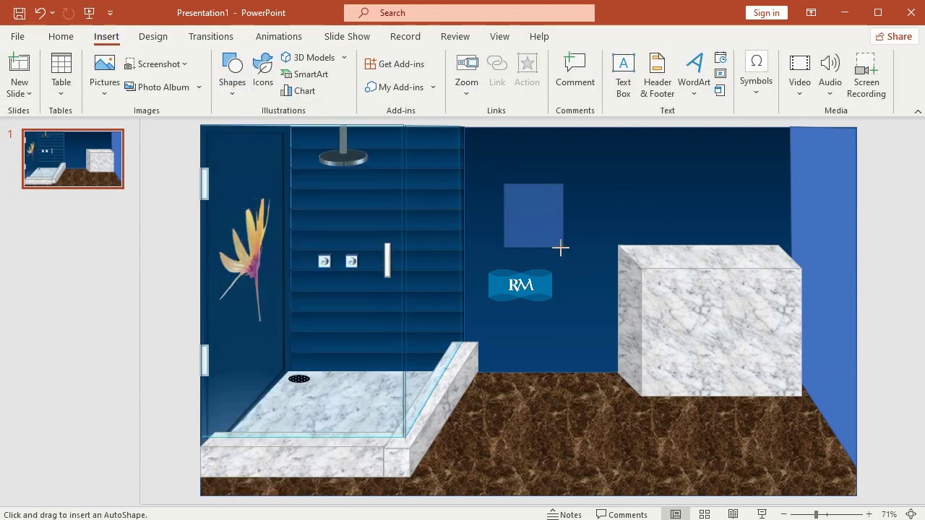
{"action": "left_click", "coordinate": [851, 65]}
{"action": "type", "text": "1.54"}
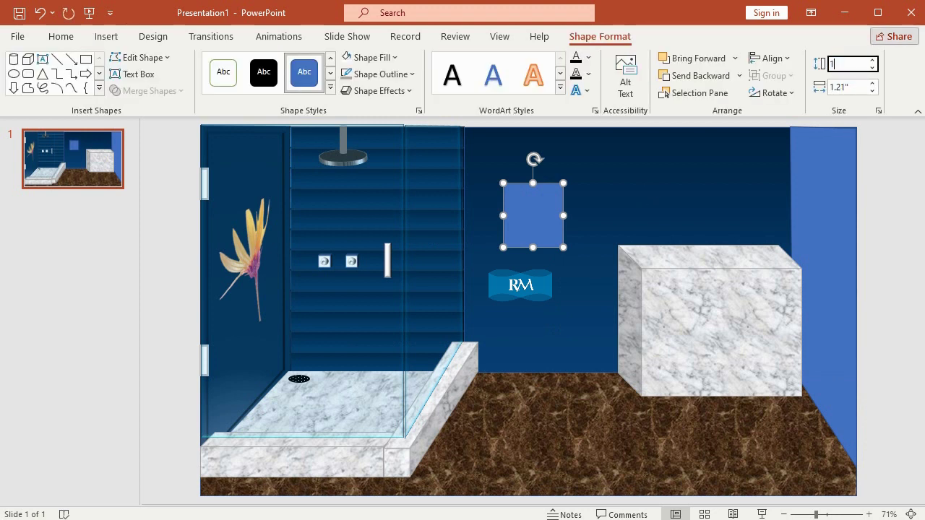
{"action": "left_click", "coordinate": [851, 87]}
{"action": "type", "text": "3.48"}
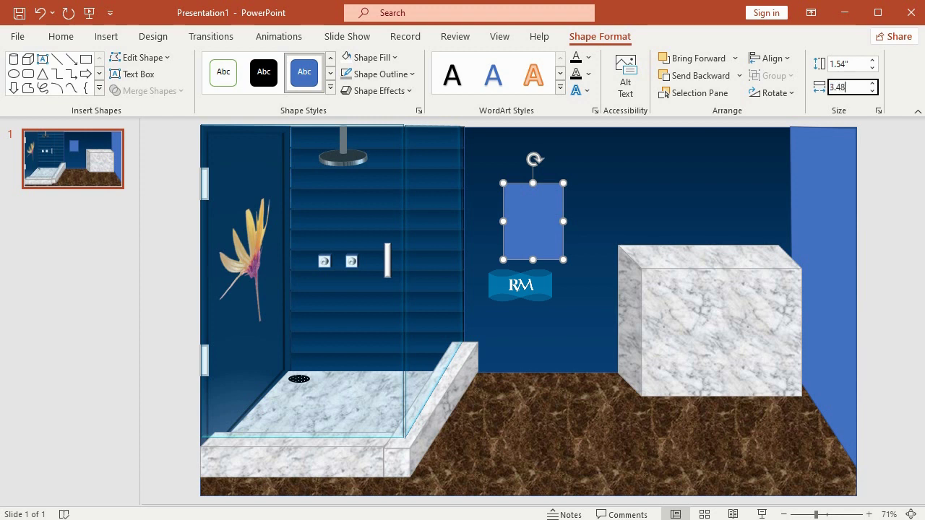
{"action": "key", "text": "Return"}
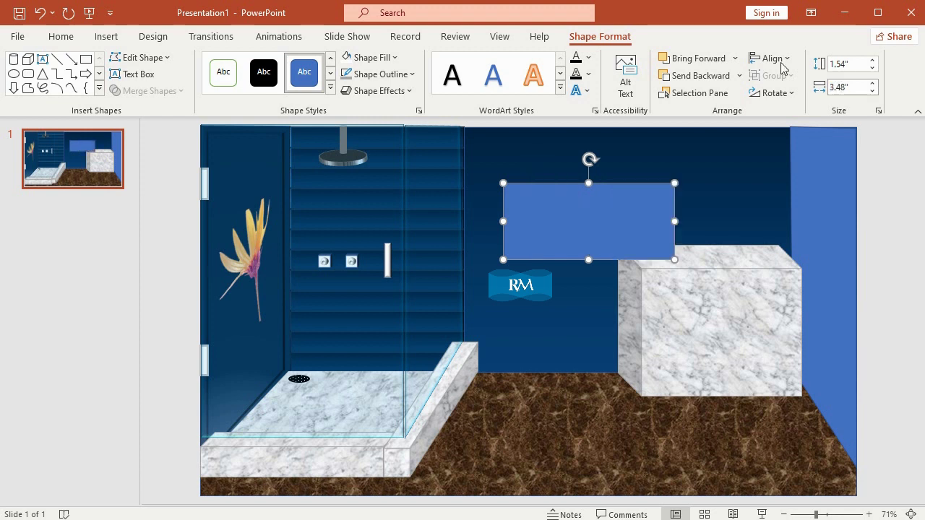
- Fill the rectangle with White marble texture and a light outline colour
{"action": "left_click", "coordinate": [390, 91]}
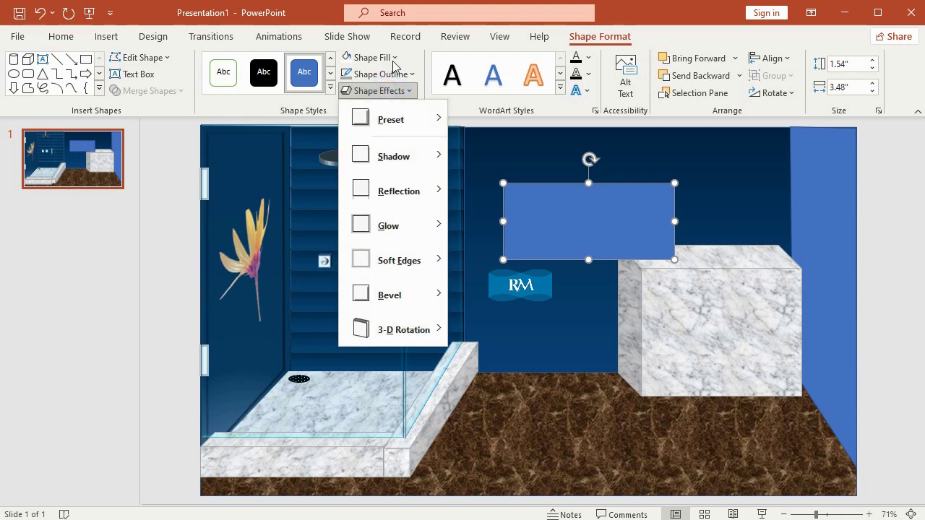
{"action": "left_click", "coordinate": [372, 58]}
{"action": "mouse_move", "coordinate": [437, 364]}
{"action": "left_click", "coordinate": [570, 266]}
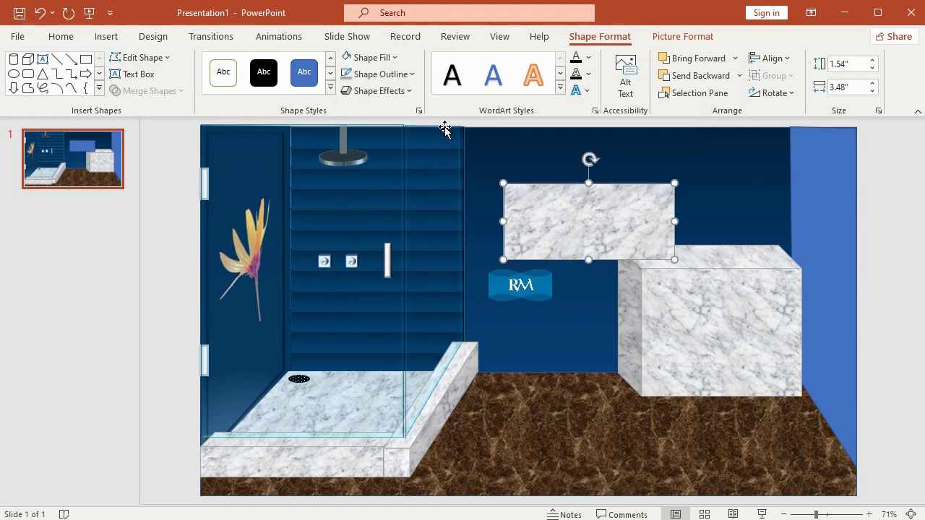
{"action": "left_click", "coordinate": [407, 74]}
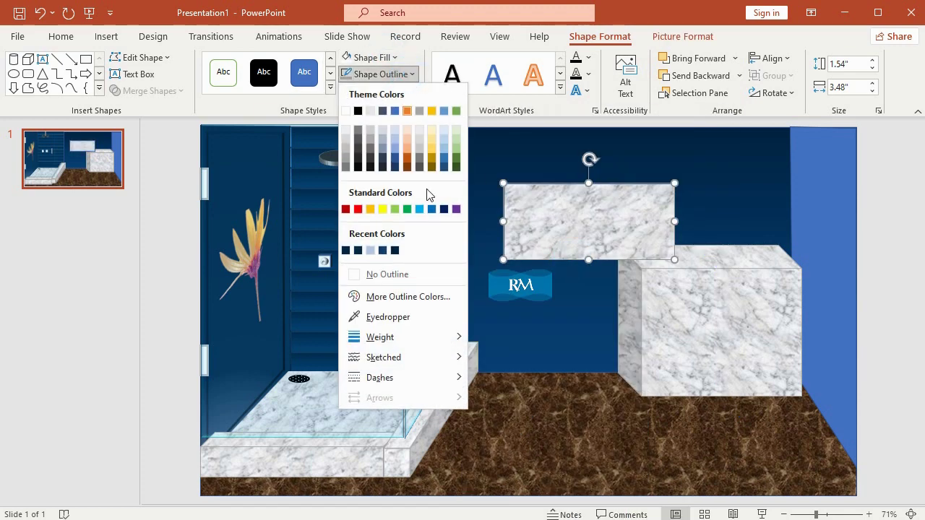
{"action": "left_click", "coordinate": [344, 161]}
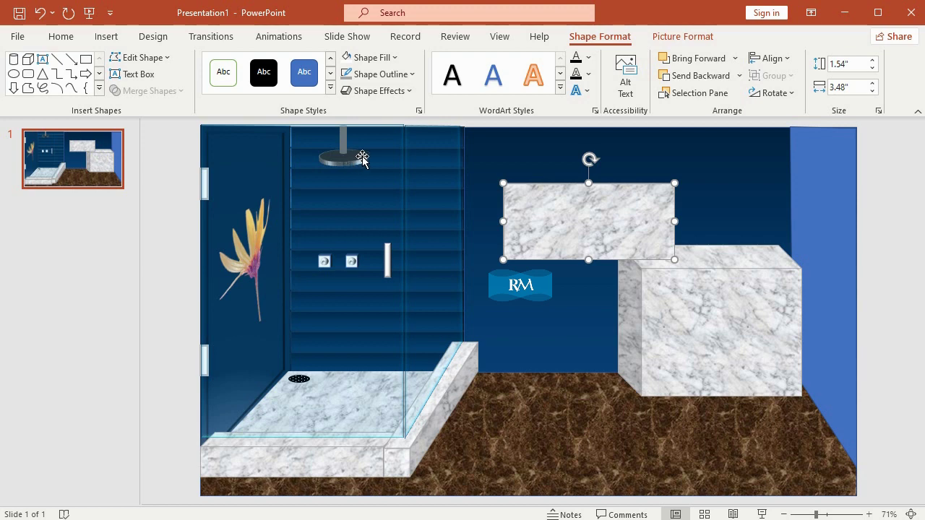
- Bring up the 3-D Rotation Options for the marble rectangle
{"action": "left_click", "coordinate": [393, 74]}
{"action": "mouse_move", "coordinate": [450, 340]}
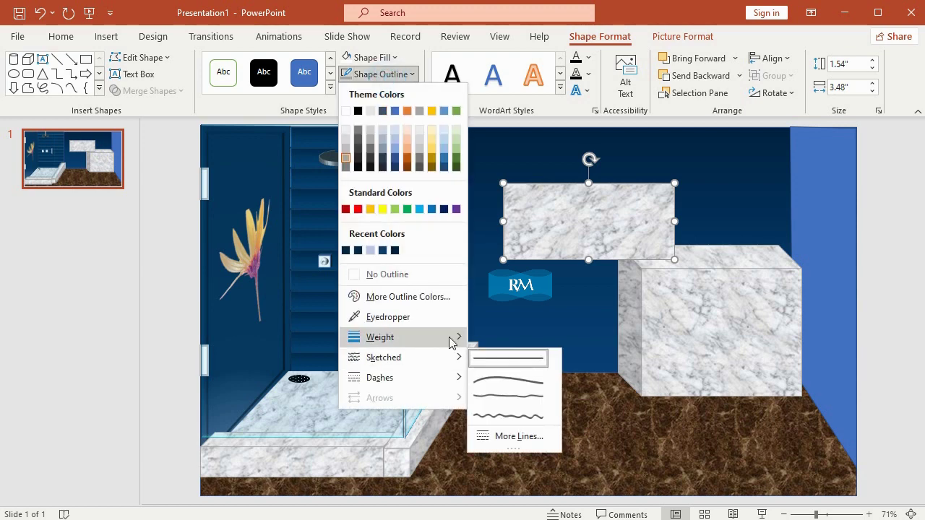
{"action": "left_click", "coordinate": [163, 250]}
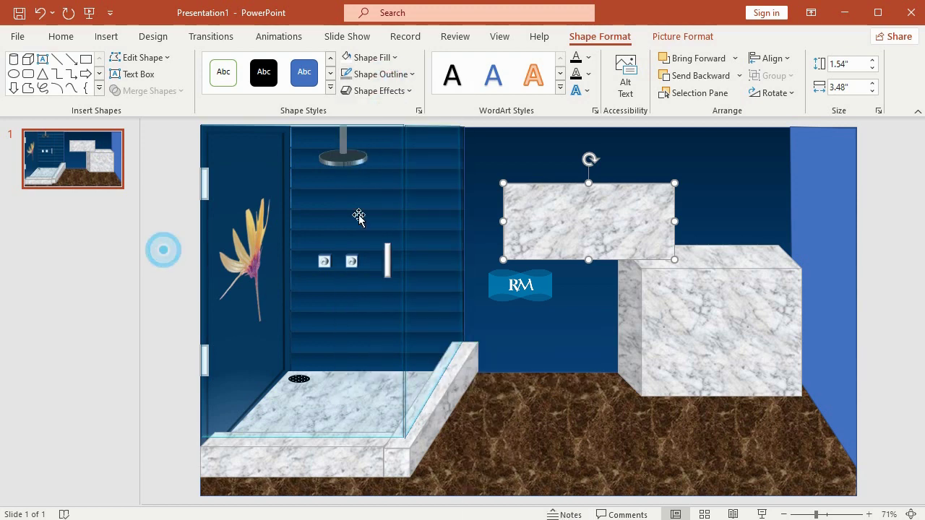
{"action": "left_click", "coordinate": [404, 91]}
{"action": "mouse_move", "coordinate": [410, 338]}
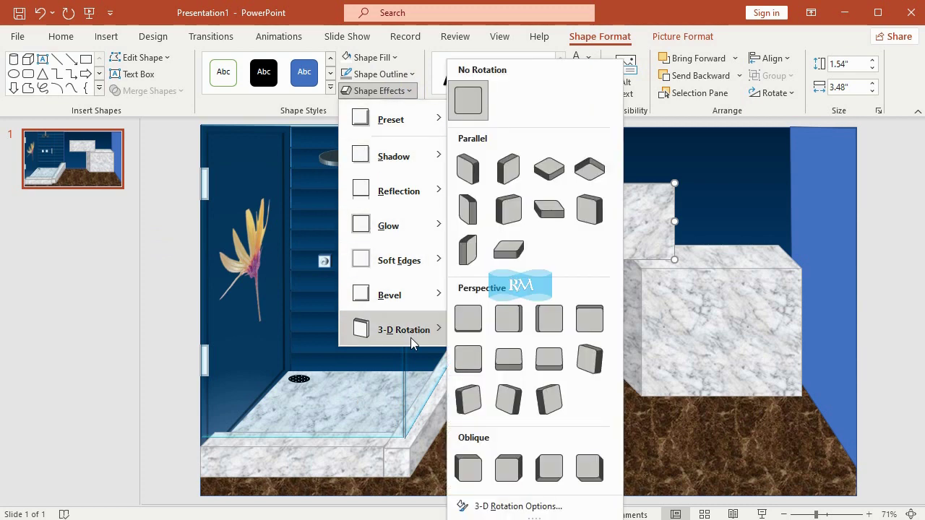
{"action": "left_click", "coordinate": [506, 506]}
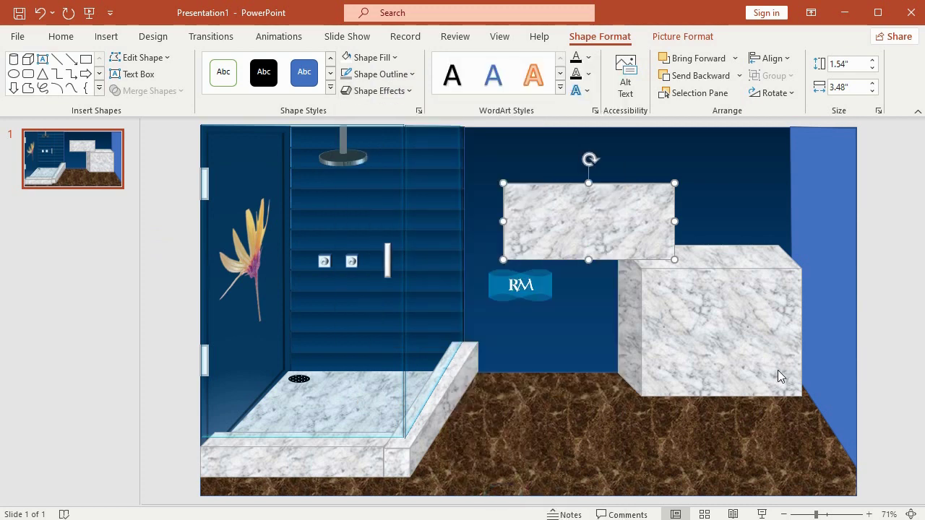
- Tilt the marble shelf with 3-D rotation X 306.5° and Y 301.3°, and adjust its Z rotation
{"action": "scroll", "coordinate": [829, 441], "scroll_direction": "down", "scroll_amount": 2}
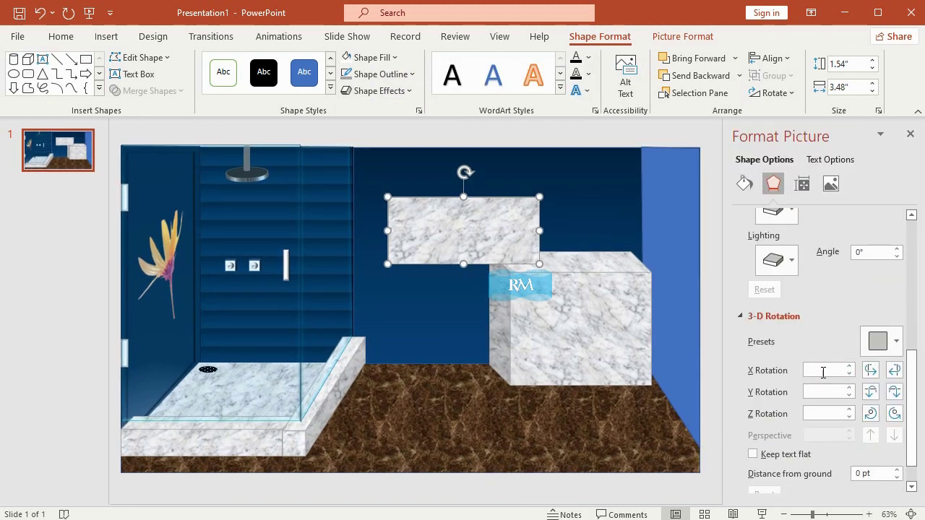
{"action": "left_click", "coordinate": [822, 370]}
{"action": "type", "text": "30"}
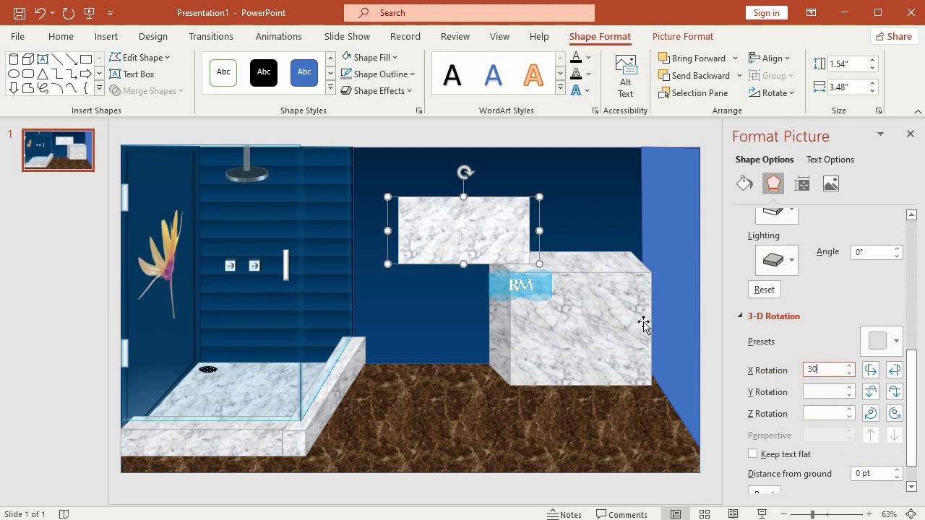
{"action": "type", "text": "6"}
{"action": "type", "text": ".5"}
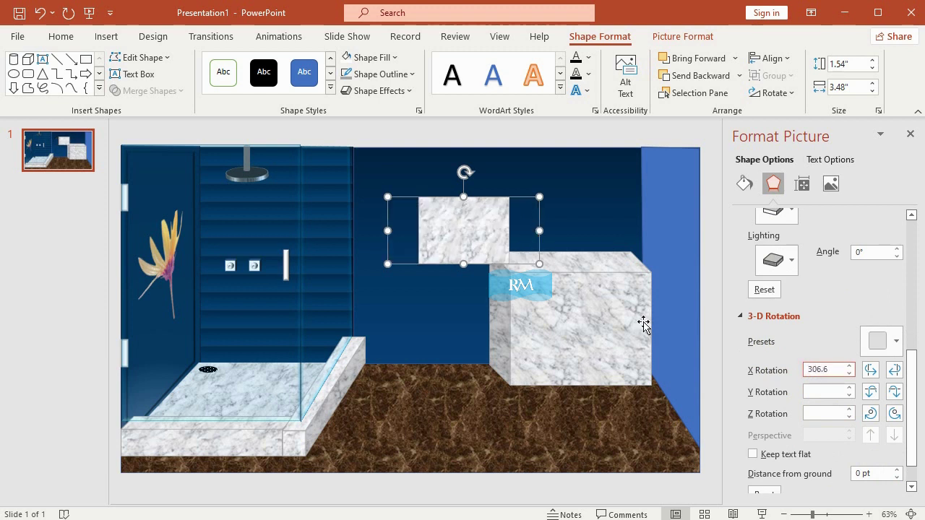
{"action": "key", "text": "BackSpace"}
{"action": "key", "text": "BackSpace"}
{"action": "type", "text": ".5"}
{"action": "left_click", "coordinate": [827, 390]}
{"action": "type", "text": "301.3"}
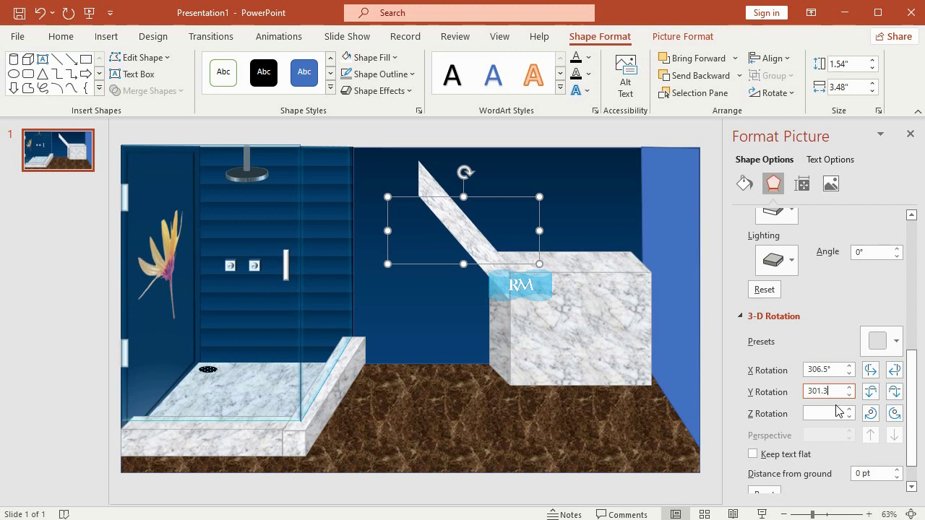
{"action": "left_click", "coordinate": [836, 412]}
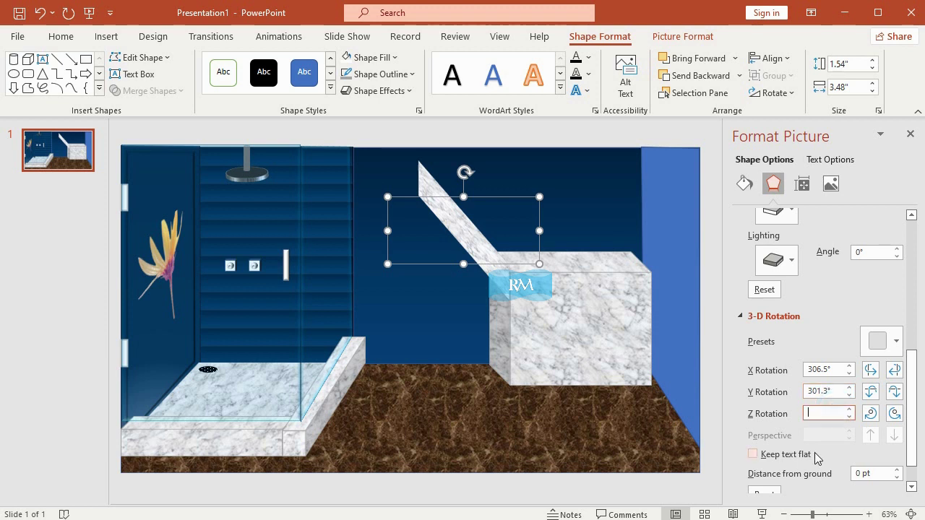
{"action": "type", "text": "49"}
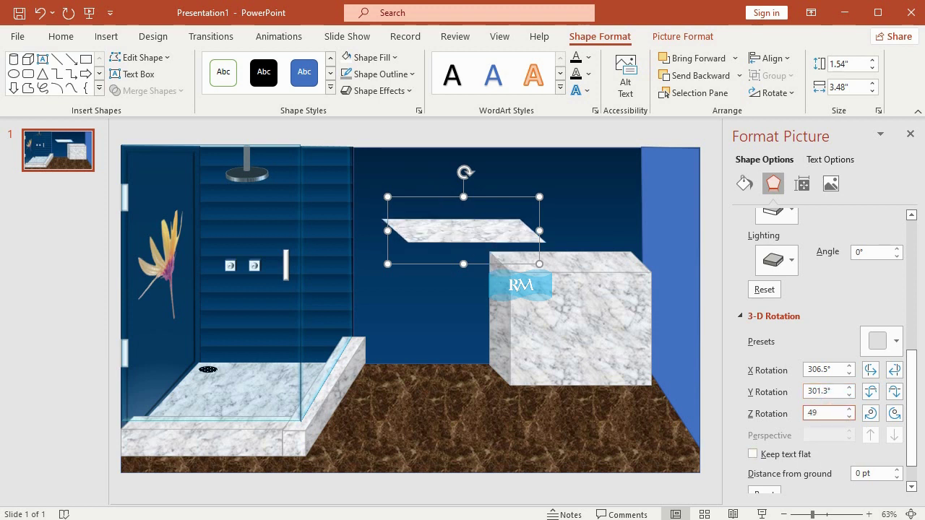
- Give the shelf a top bevel 3 pt wide and 8 pt high
{"action": "left_click", "coordinate": [394, 91]}
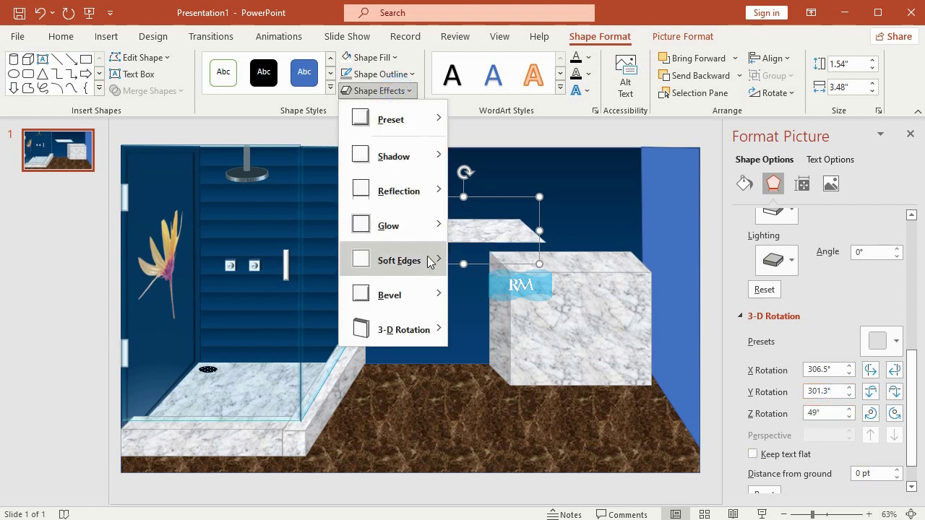
{"action": "mouse_move", "coordinate": [427, 298]}
{"action": "left_click", "coordinate": [537, 505]}
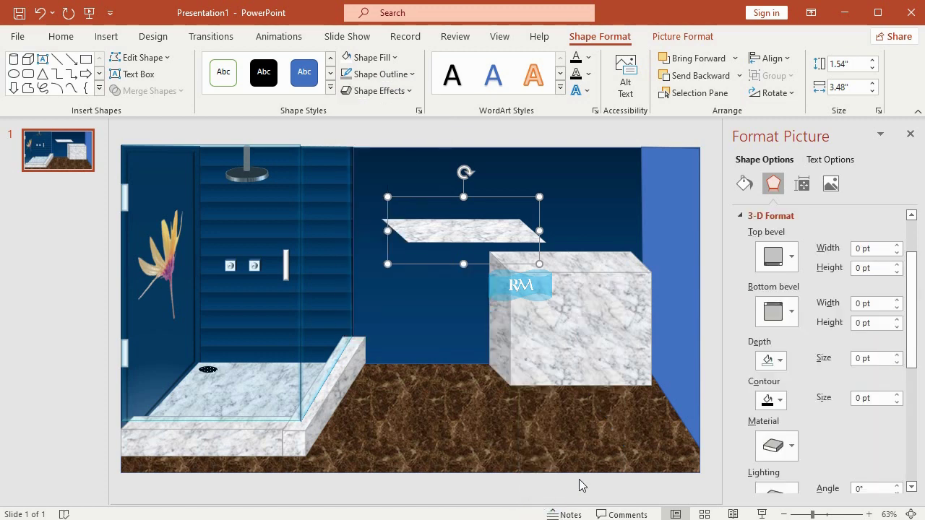
{"action": "left_click", "coordinate": [791, 256]}
{"action": "left_click", "coordinate": [776, 382]}
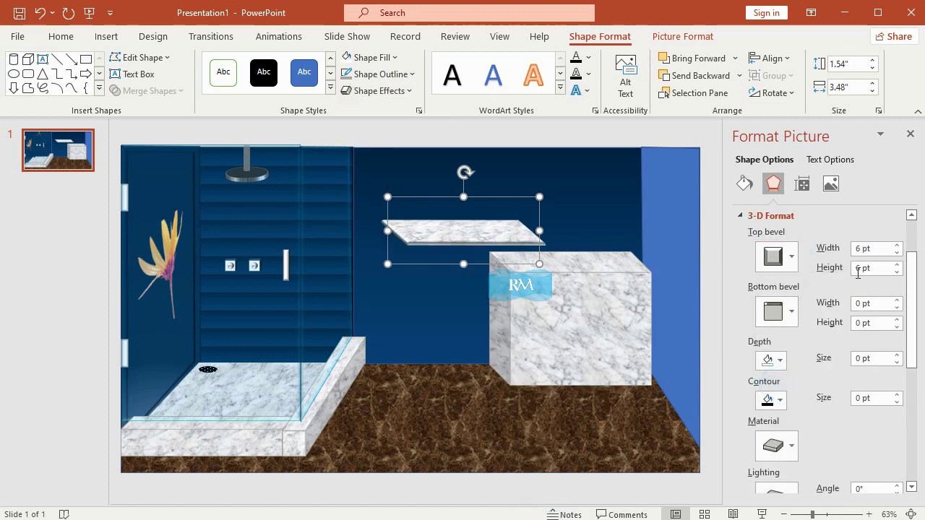
{"action": "double_click", "coordinate": [860, 248]}
{"action": "type", "text": "3"}
{"action": "double_click", "coordinate": [859, 267]}
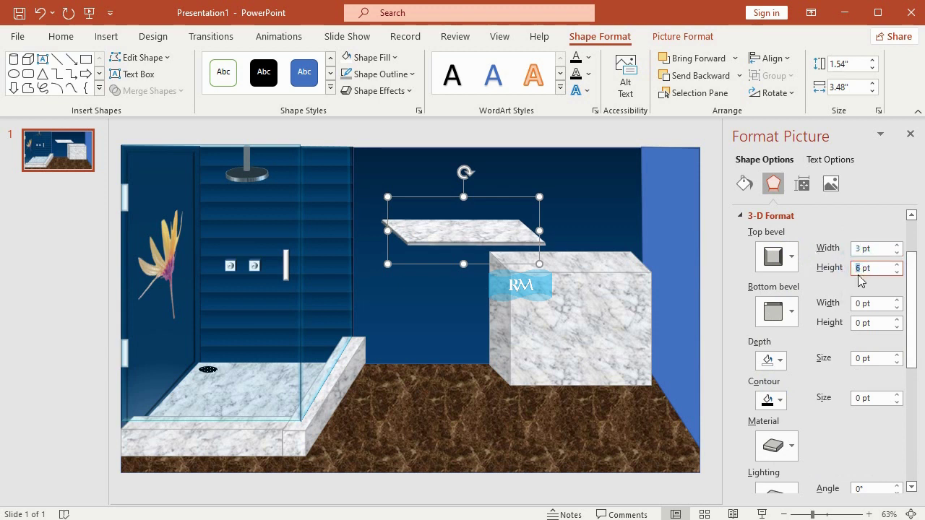
{"action": "type", "text": "8"}
{"action": "scroll", "coordinate": [831, 404], "scroll_direction": "down", "scroll_amount": 2}
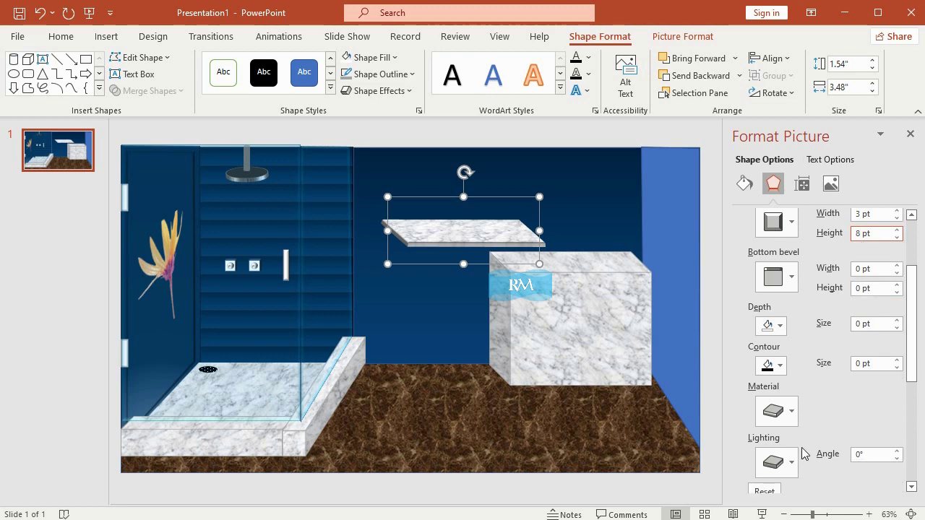
{"action": "left_click", "coordinate": [776, 462]}
{"action": "left_click", "coordinate": [776, 462]}
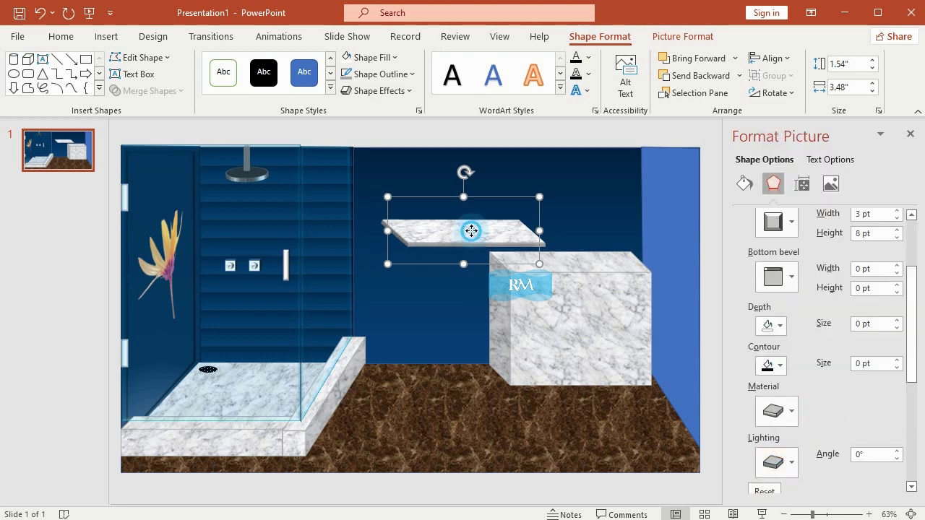
- Set the shelf on top of the marble vanity as a countertop, nudging it slightly right
{"action": "left_click_drag", "start_coordinate": [473, 227], "coordinate": [577, 258]}
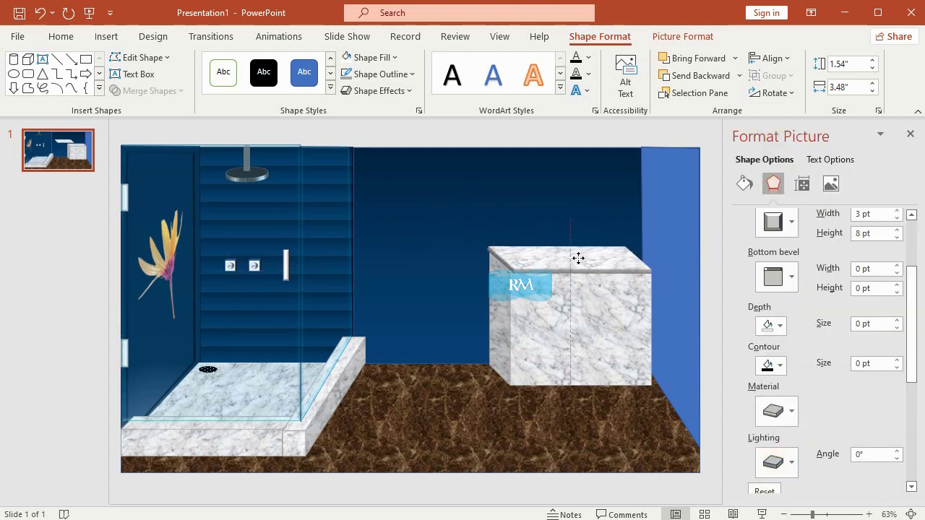
{"action": "left_click", "coordinate": [35, 313]}
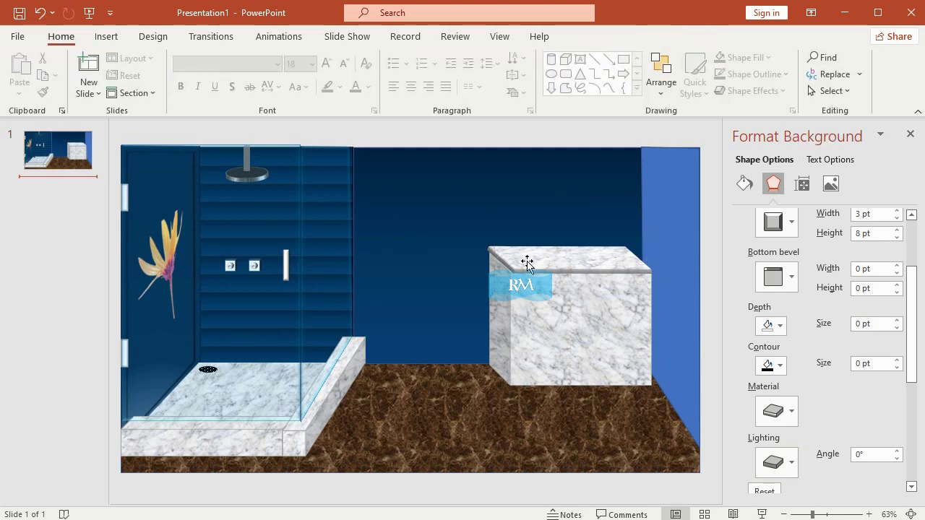
{"action": "left_click", "coordinate": [555, 265]}
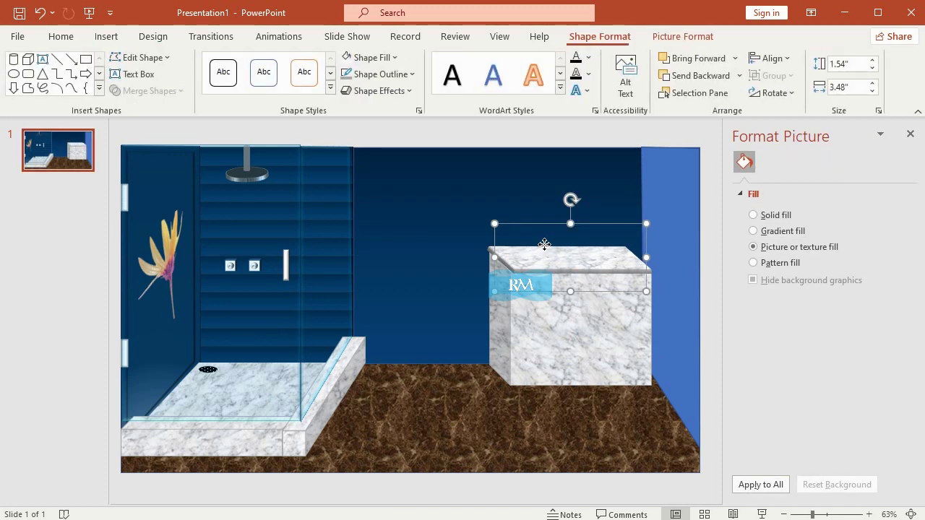
{"action": "key", "text": "ctrl+Right"}
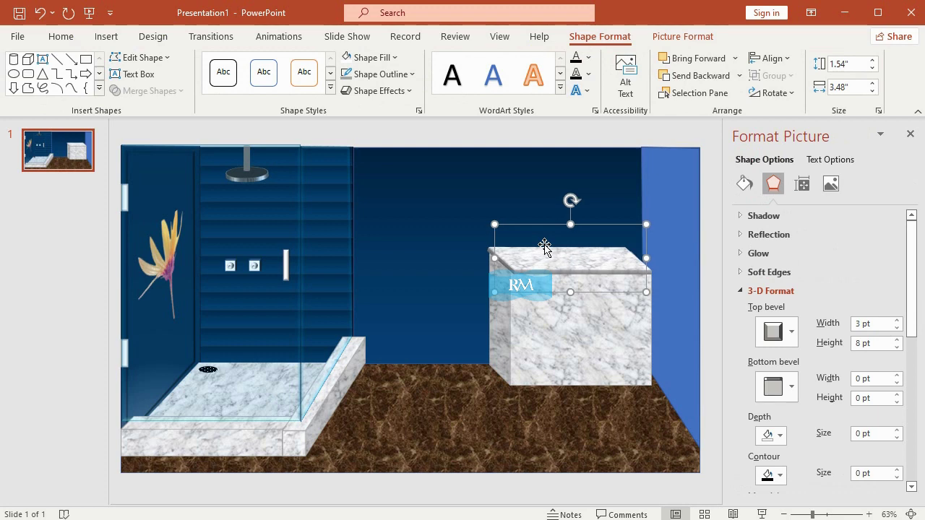
{"action": "left_click", "coordinate": [61, 304]}
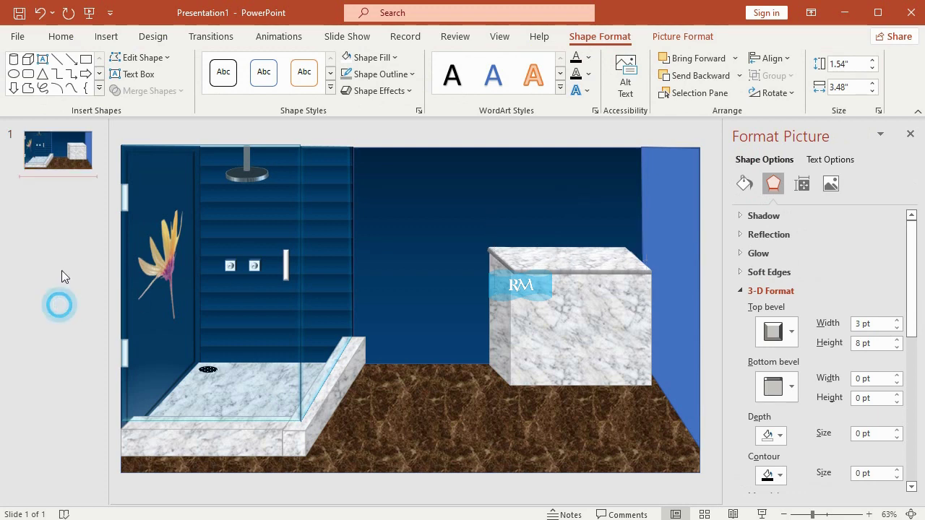
{"action": "left_click", "coordinate": [105, 37]}
- Draw a rectangle above the vanity sized 1.12" high by 2.89" wide
{"action": "left_click", "coordinate": [232, 76]}
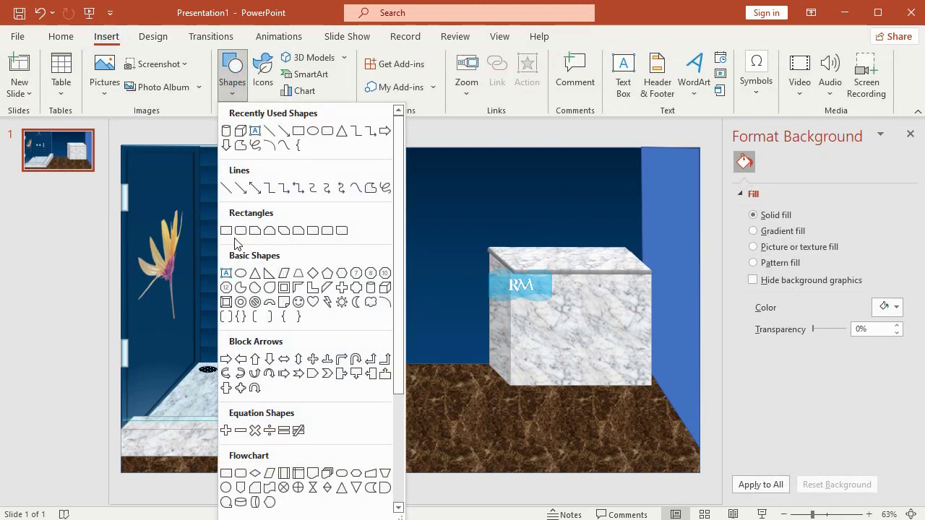
{"action": "left_click", "coordinate": [226, 230]}
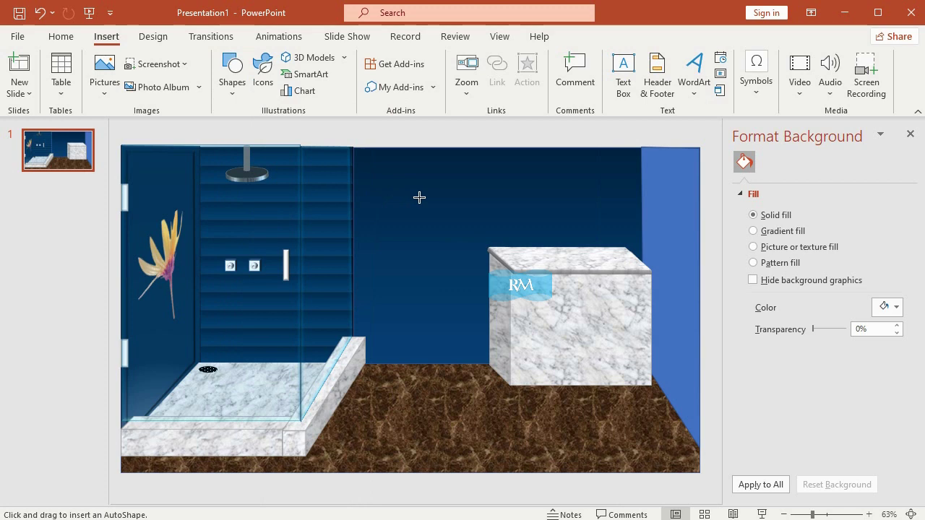
{"action": "left_click_drag", "start_coordinate": [419, 197], "coordinate": [489, 246]}
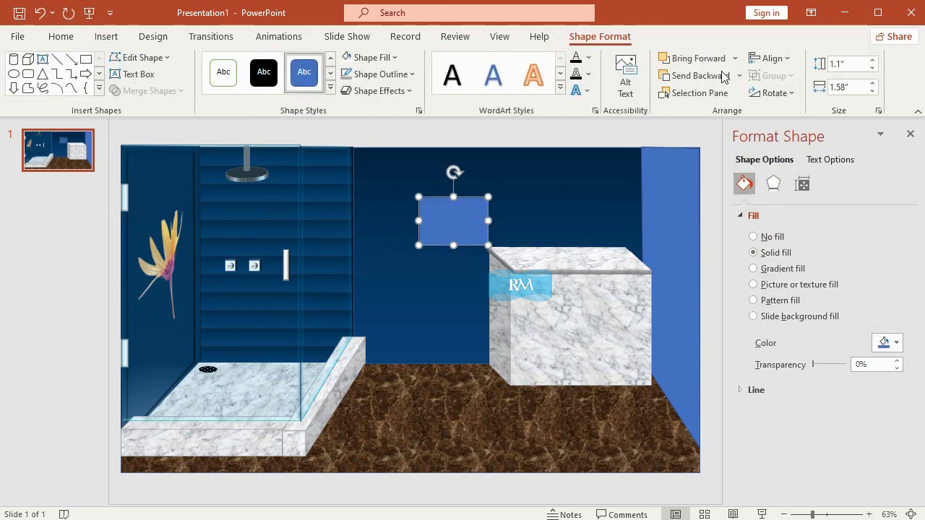
{"action": "left_click", "coordinate": [854, 63]}
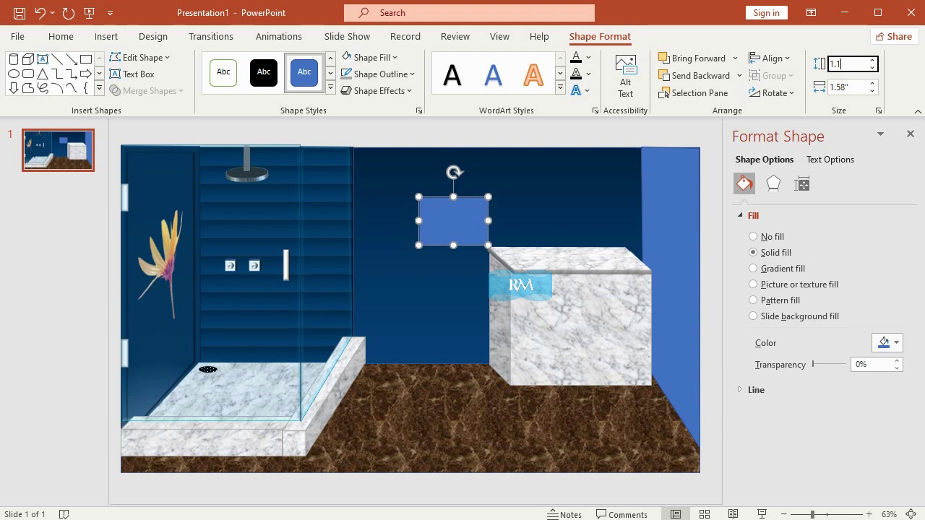
{"action": "type", "text": "2"}
{"action": "left_click", "coordinate": [856, 87]}
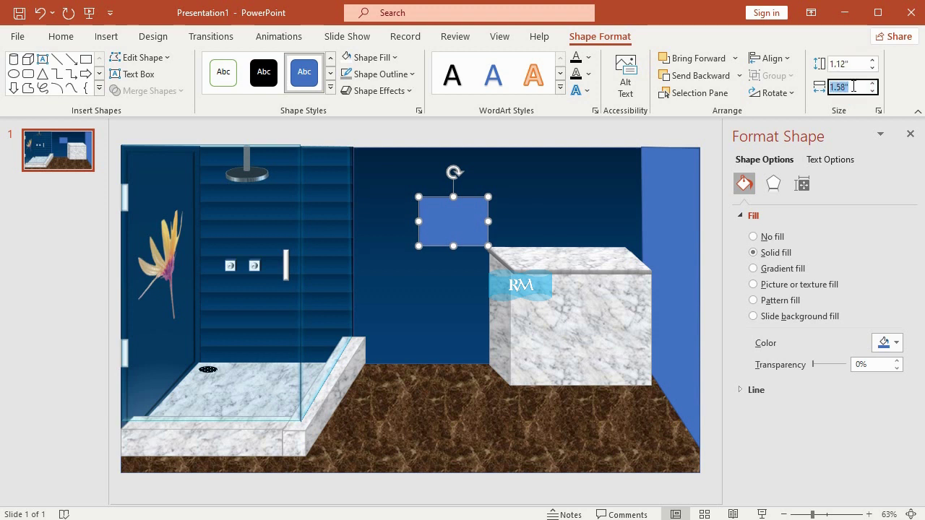
{"action": "type", "text": "2.89"}
{"action": "left_click", "coordinate": [686, 143]}
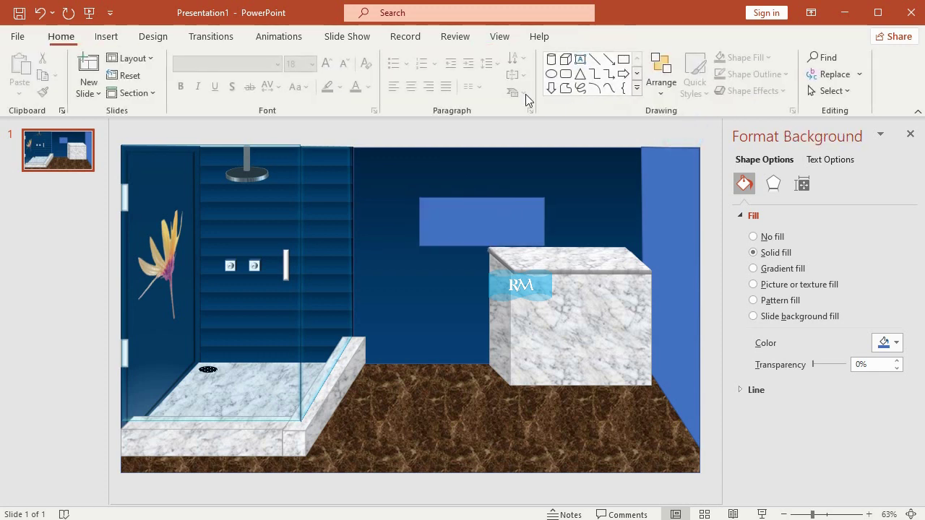
{"action": "left_click", "coordinate": [456, 231]}
- Fill the rectangle with White marble texture and give it a light grey RGB 204,205,209 outline
{"action": "left_click", "coordinate": [391, 58]}
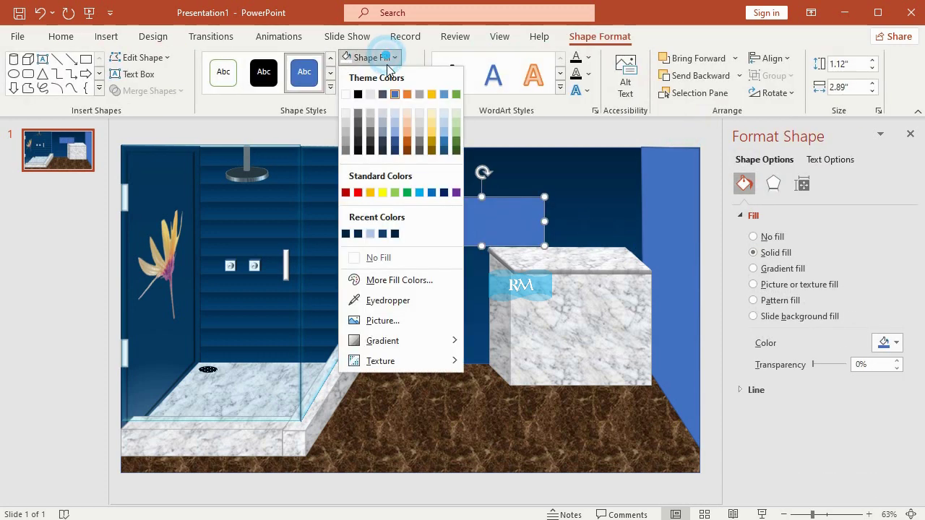
{"action": "mouse_move", "coordinate": [430, 360]}
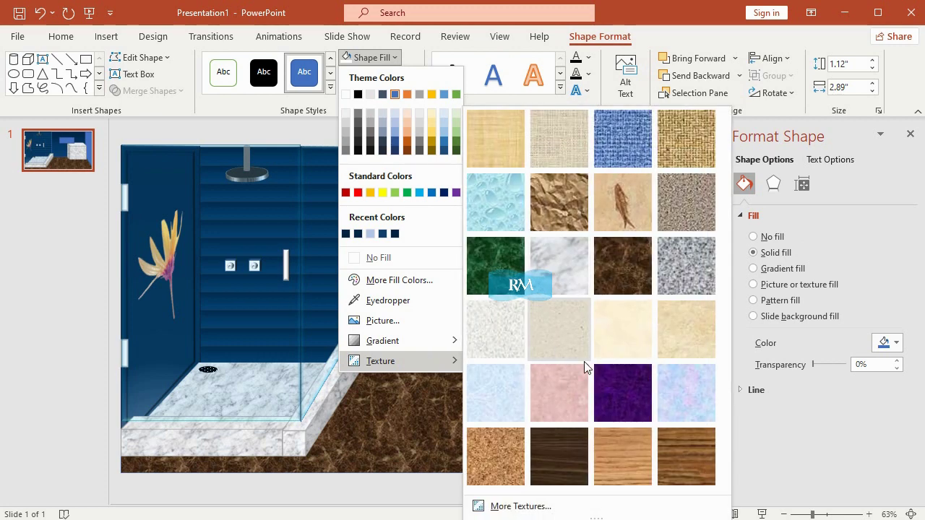
{"action": "left_click", "coordinate": [557, 277]}
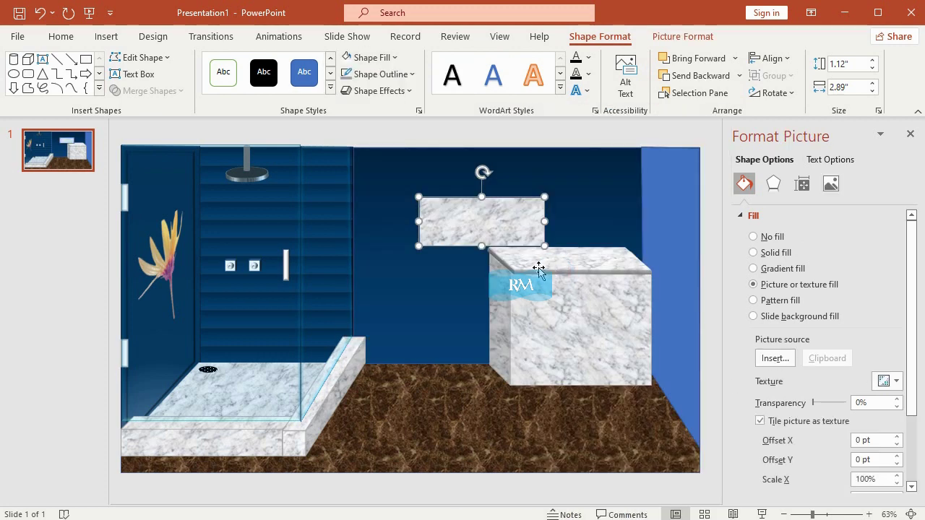
{"action": "left_click", "coordinate": [401, 73]}
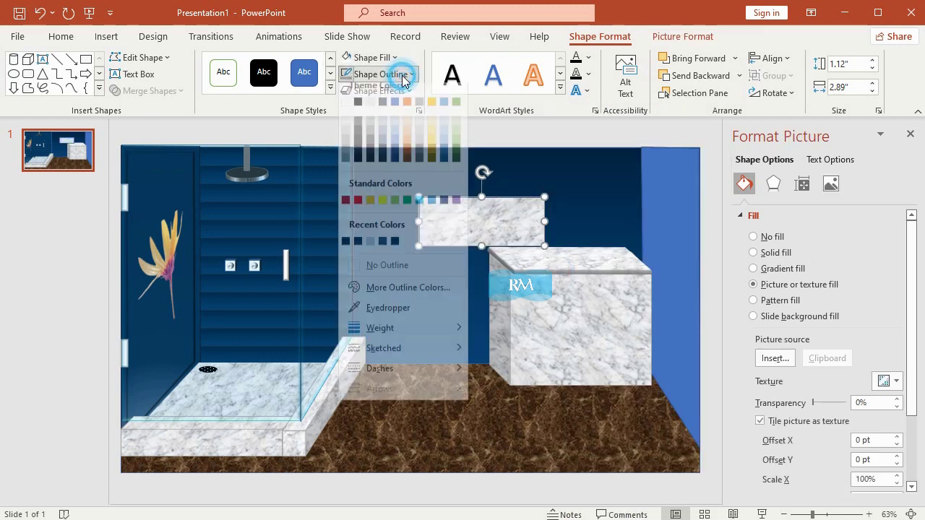
{"action": "left_click", "coordinate": [405, 296]}
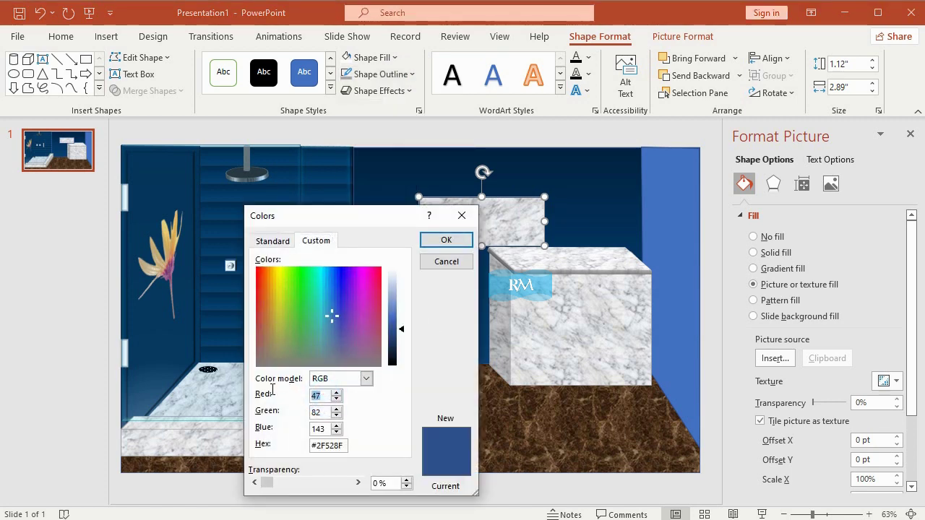
{"action": "type", "text": "204"}
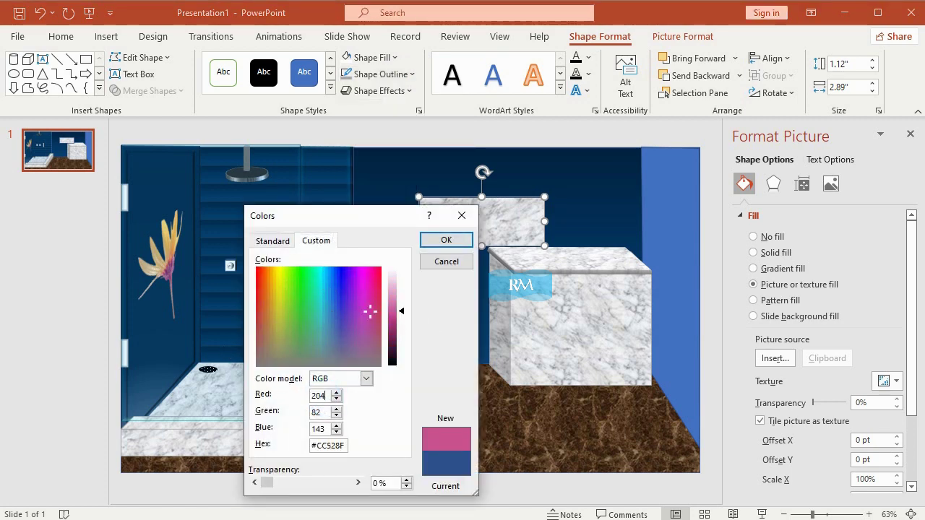
{"action": "double_click", "coordinate": [318, 412]}
{"action": "type", "text": "205"}
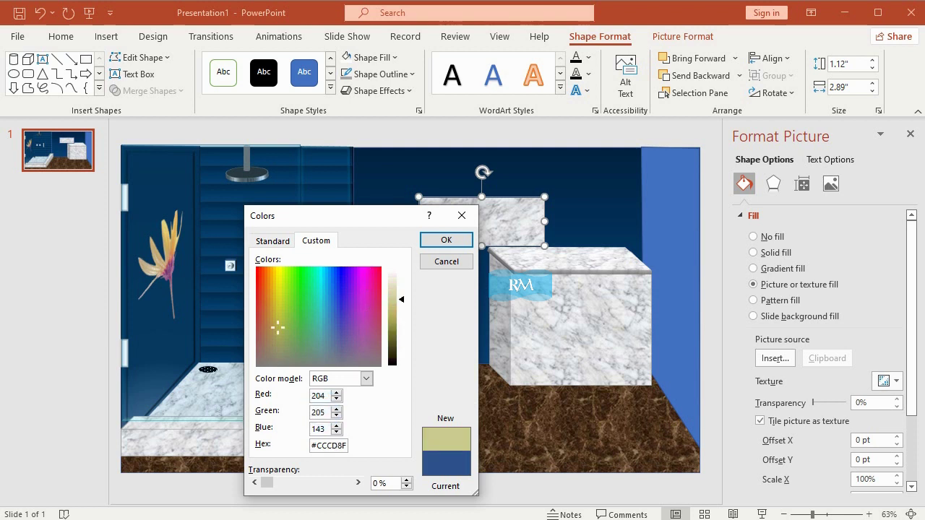
{"action": "double_click", "coordinate": [317, 428]}
{"action": "type", "text": "209"}
{"action": "key", "text": "Return"}
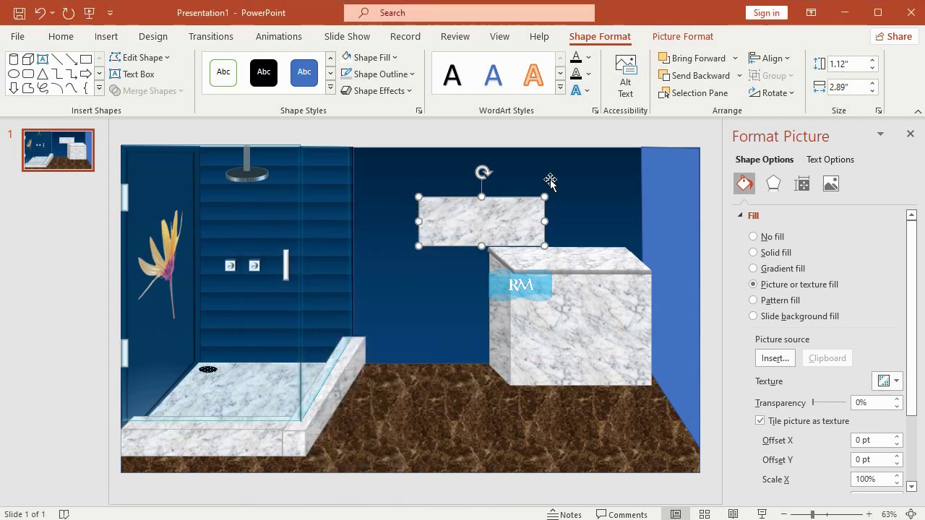
{"action": "left_click", "coordinate": [404, 90]}
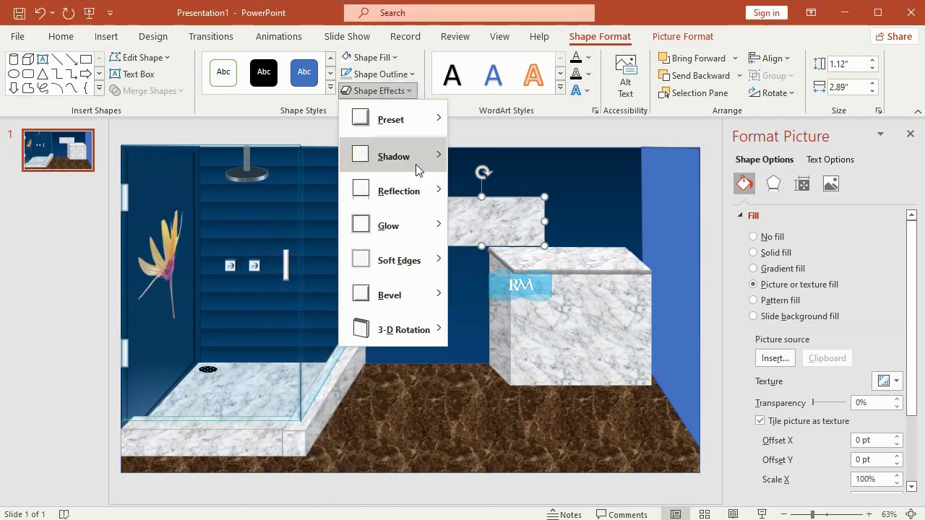
- Tilt the marble slab with 3-D rotation X 306°, Y 301.3° and Z 49°
{"action": "mouse_move", "coordinate": [426, 331]}
{"action": "left_click", "coordinate": [578, 503]}
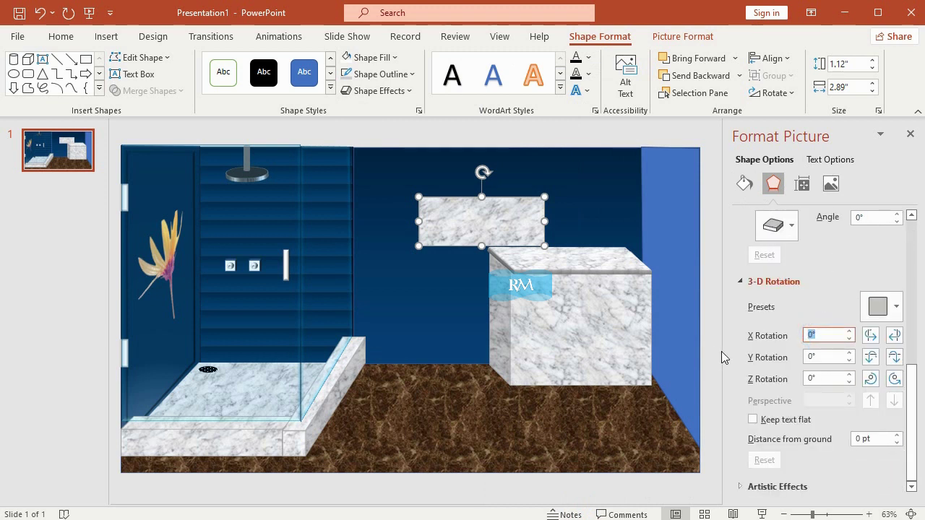
{"action": "type", "text": "3"}
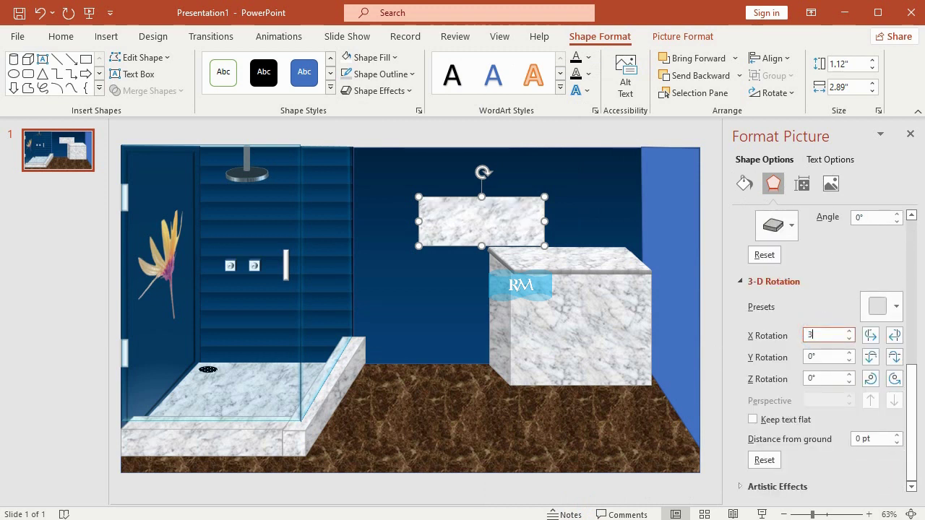
{"action": "type", "text": "06.5"}
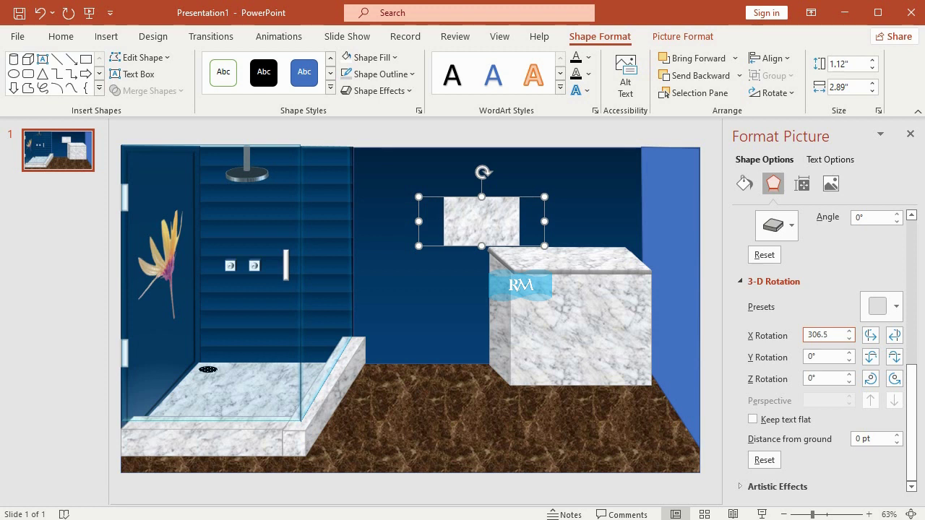
{"action": "left_click", "coordinate": [825, 357]}
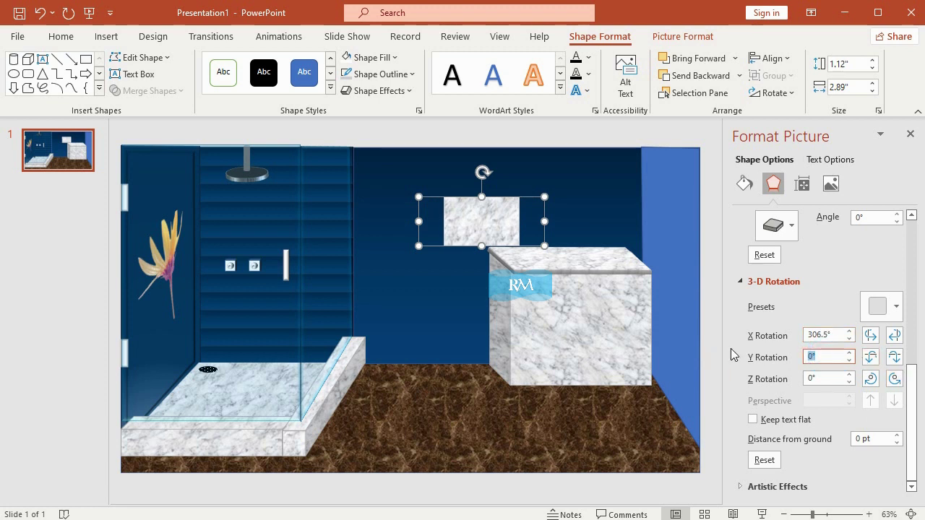
{"action": "type", "text": "301.3"}
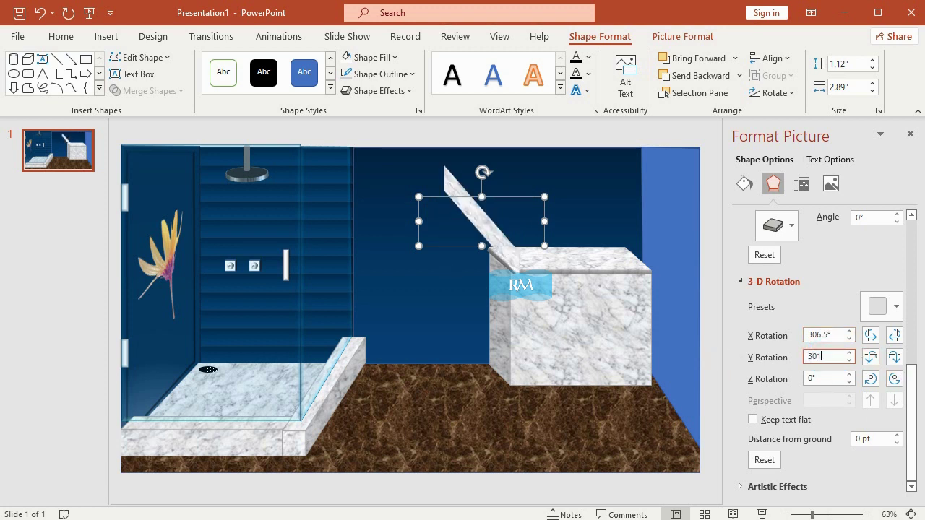
{"action": "left_click", "coordinate": [823, 378]}
{"action": "type", "text": "9"}
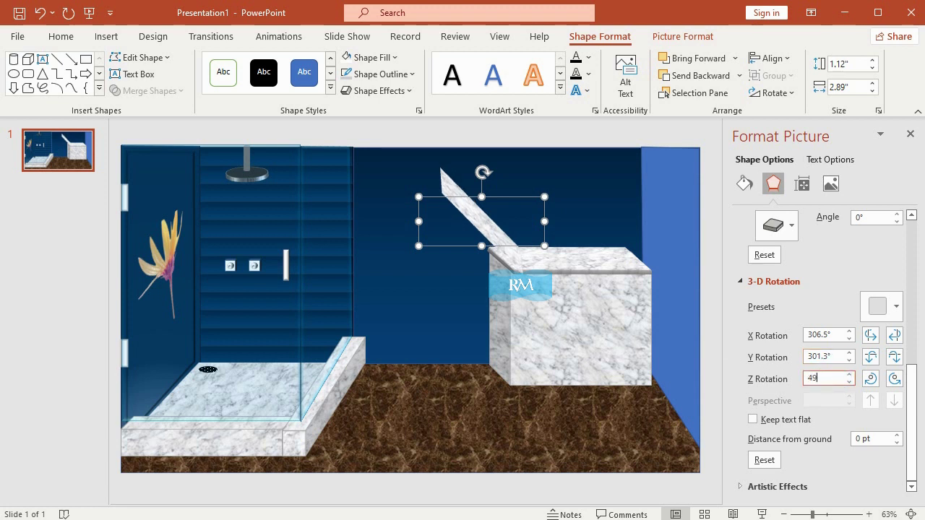
- Give the slab a top bevel 23 pt wide and 14.5 pt high
{"action": "left_click", "coordinate": [375, 90]}
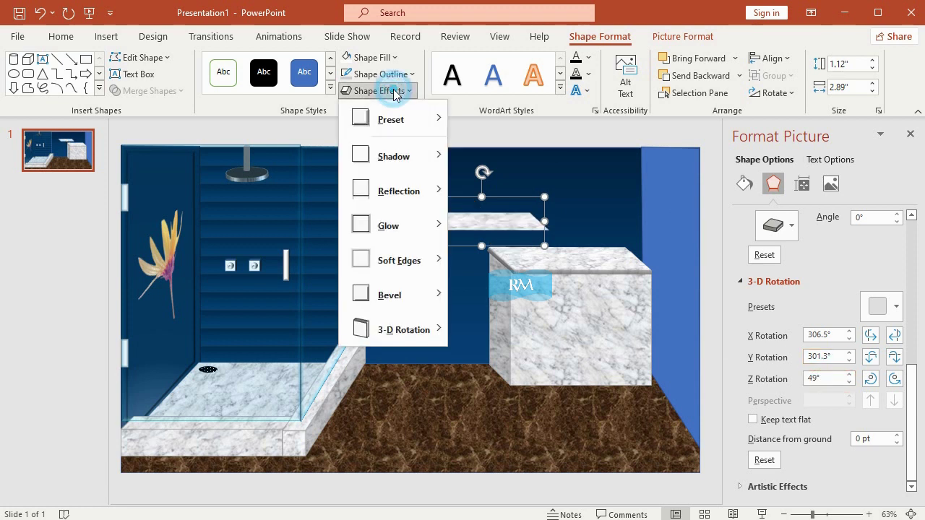
{"action": "mouse_move", "coordinate": [383, 298]}
{"action": "left_click", "coordinate": [491, 505]}
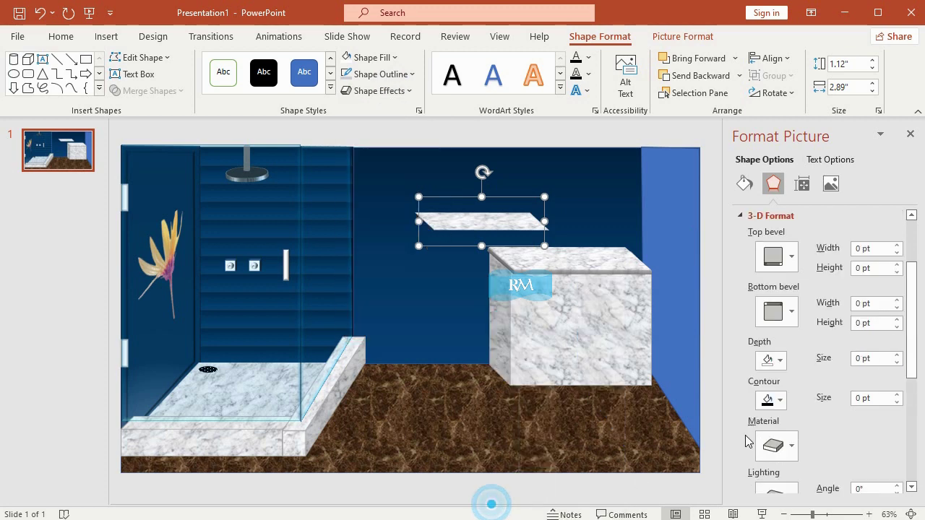
{"action": "left_click", "coordinate": [779, 256]}
{"action": "left_click", "coordinate": [816, 422]}
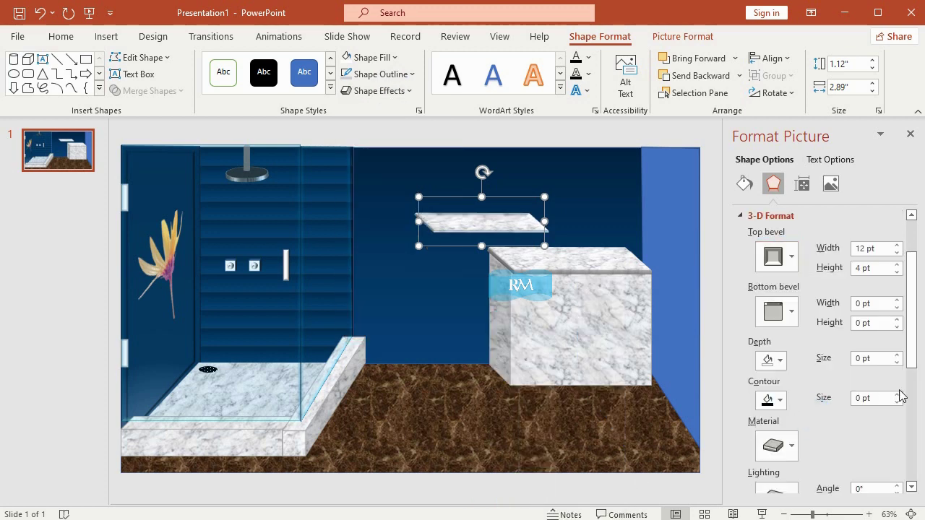
{"action": "double_click", "coordinate": [865, 252]}
{"action": "type", "text": "23"}
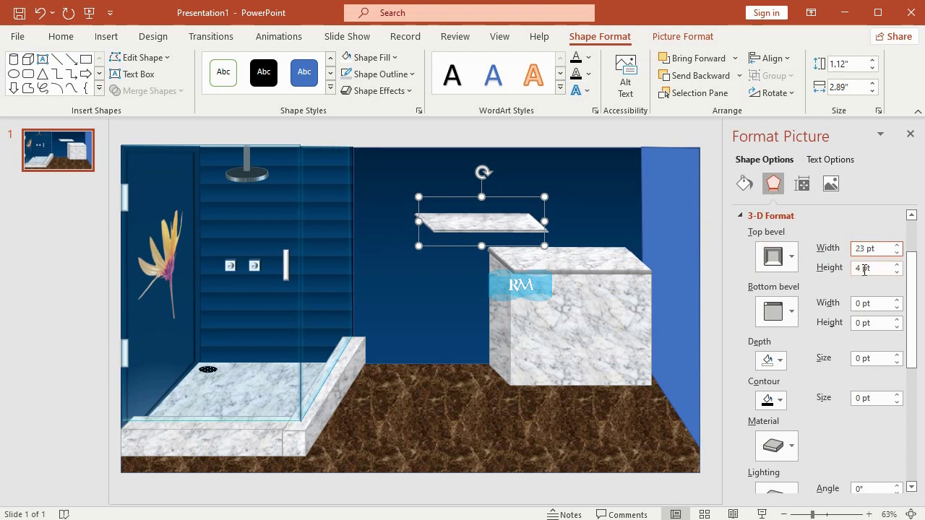
{"action": "double_click", "coordinate": [861, 268]}
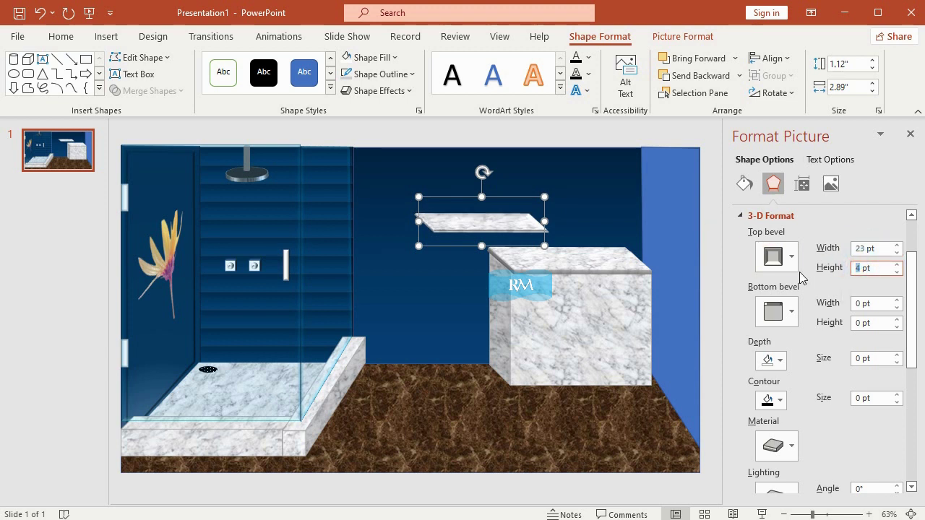
{"action": "type", "text": "14.5"}
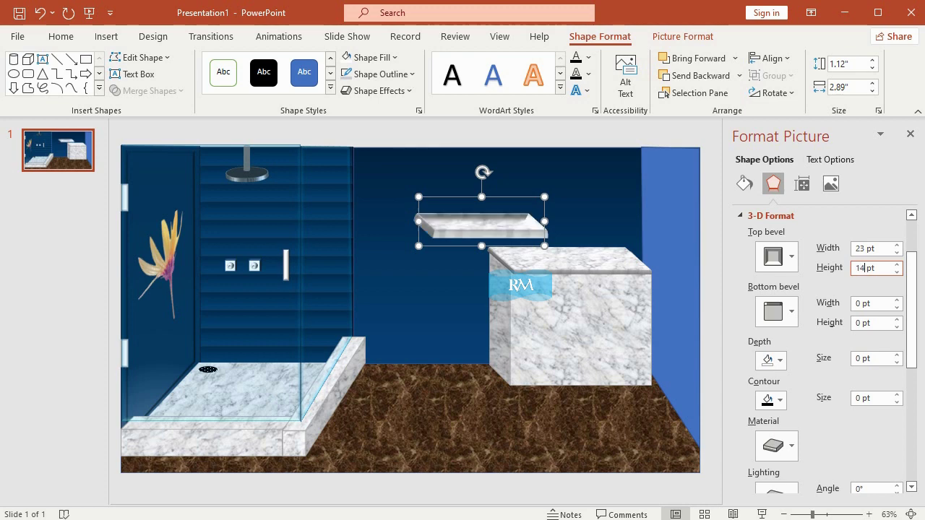
- Move the beveled slab onto the cabinet top
{"action": "left_click", "coordinate": [688, 130]}
{"action": "mouse_move", "coordinate": [495, 233]}
{"action": "left_mouse_down"}
{"action": "mouse_move", "coordinate": [578, 250]}
{"action": "mouse_move", "coordinate": [573, 258]}
{"action": "left_mouse_up"}
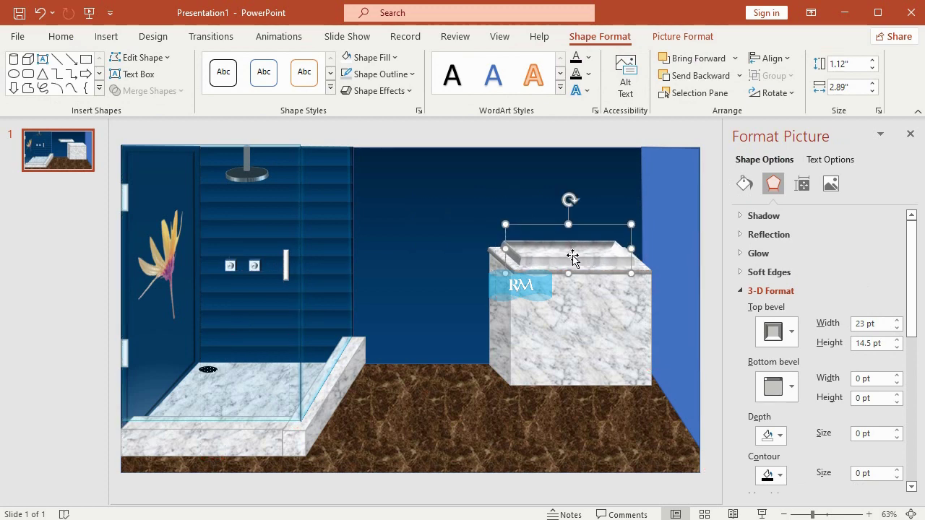
{"action": "left_click", "coordinate": [67, 298]}
- Draw a rectangle on the back wall sized 2.4" high by 1.48" wide
{"action": "left_click", "coordinate": [107, 36]}
{"action": "left_click", "coordinate": [250, 126]}
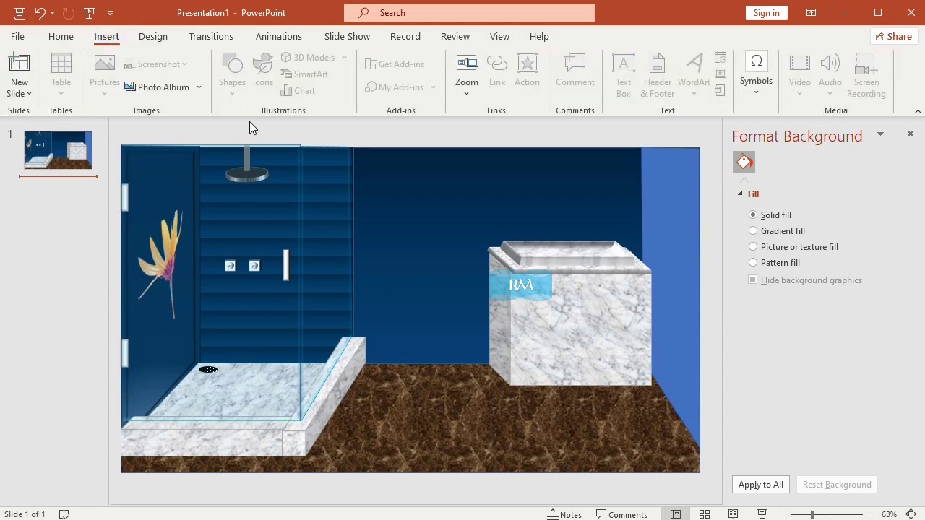
{"action": "left_click", "coordinate": [240, 102]}
{"action": "left_click", "coordinate": [226, 231]}
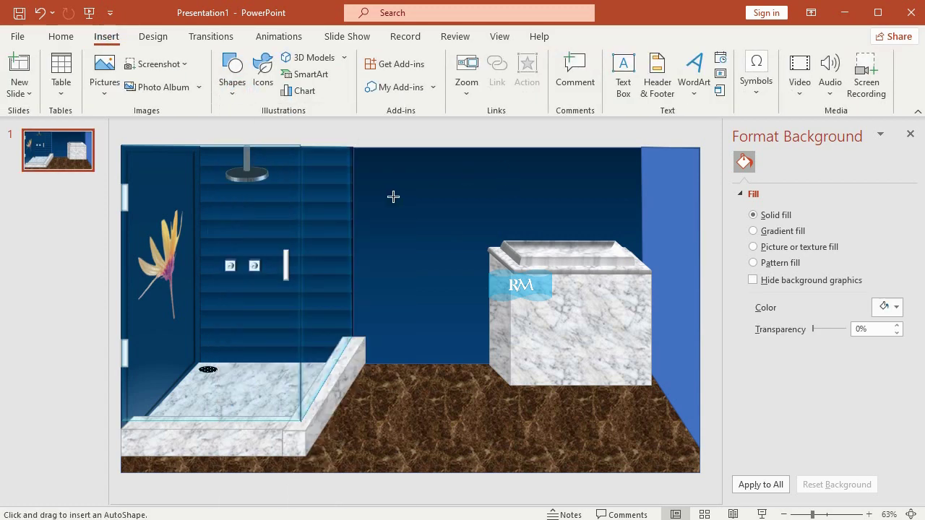
{"action": "left_click_drag", "start_coordinate": [387, 197], "coordinate": [427, 264]}
{"action": "left_click", "coordinate": [852, 62]}
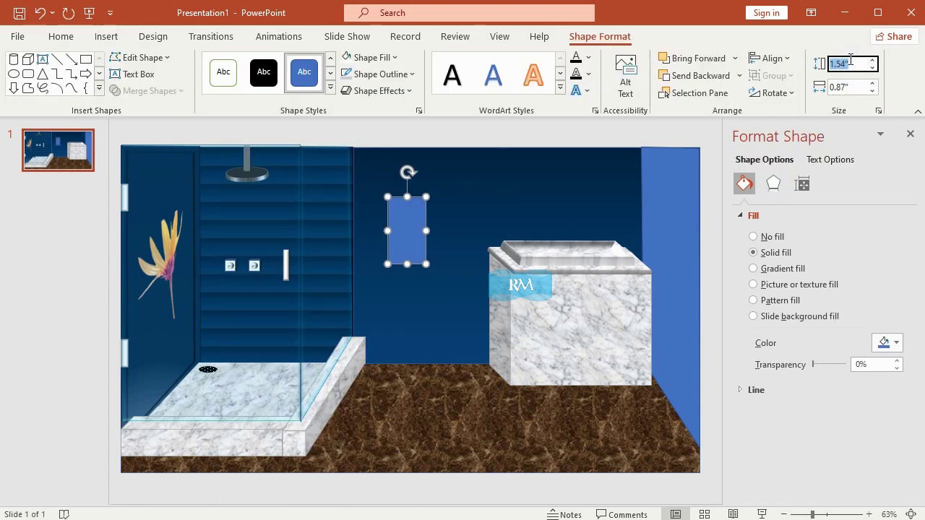
{"action": "type", "text": "2.4"}
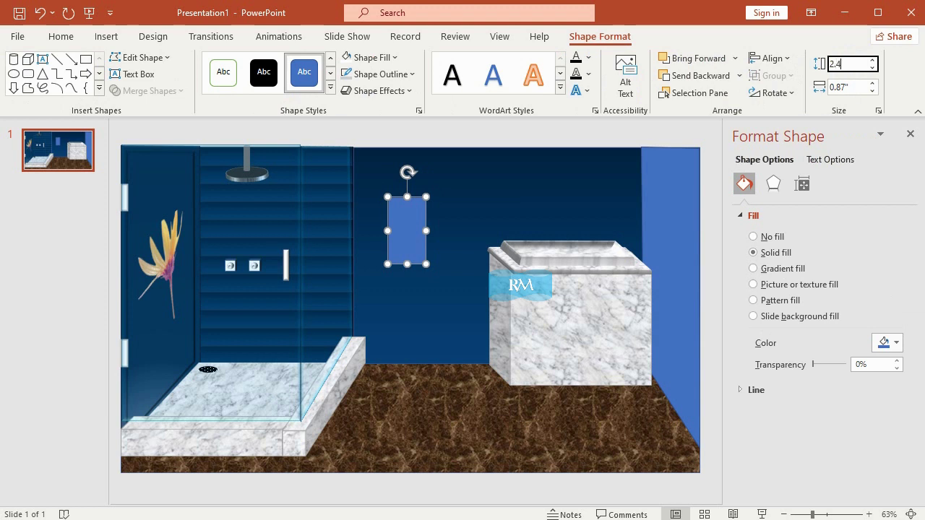
{"action": "left_click", "coordinate": [859, 87]}
{"action": "type", "text": "1.48"}
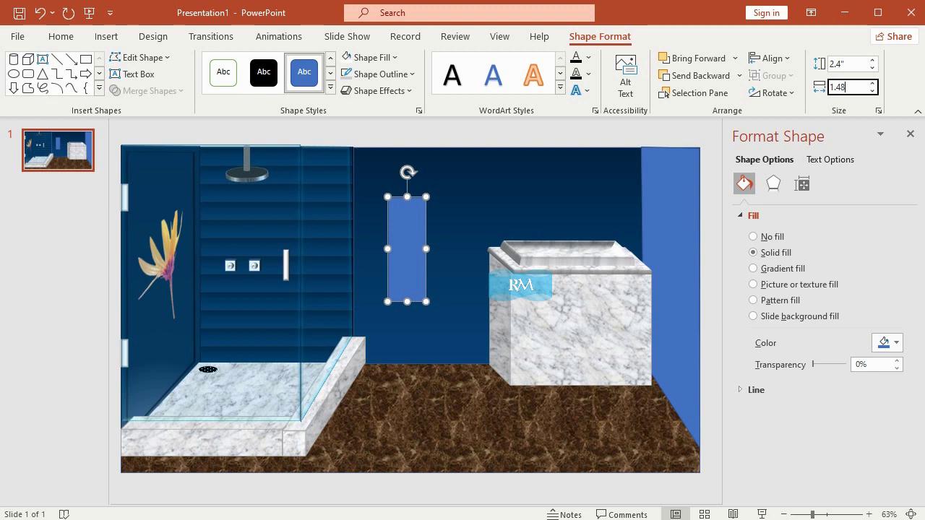
{"action": "key", "text": "Return"}
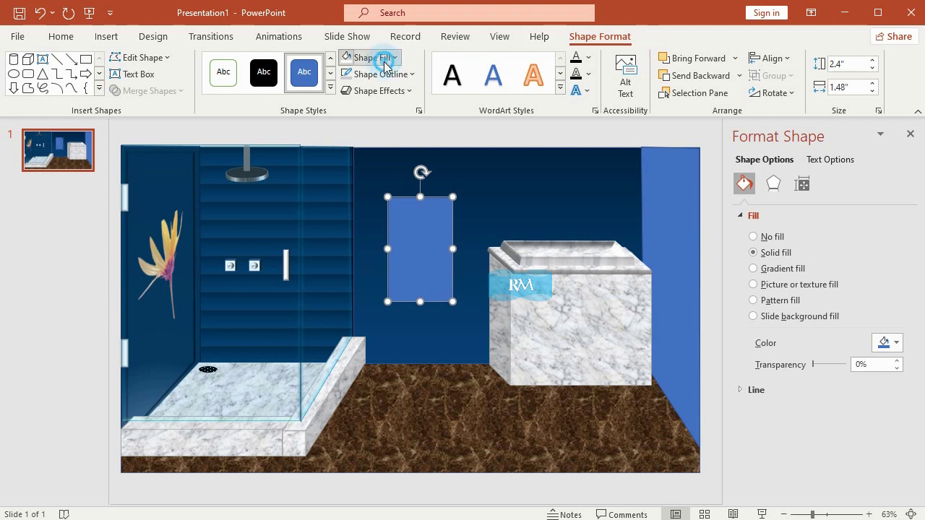
- Fill the rectangle white and remove its outline
{"action": "left_click", "coordinate": [383, 57]}
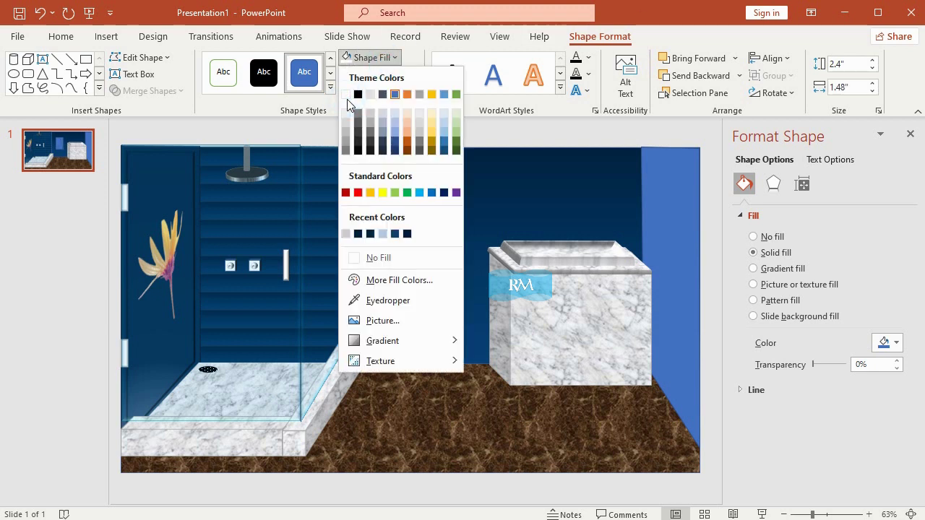
{"action": "left_click", "coordinate": [345, 94]}
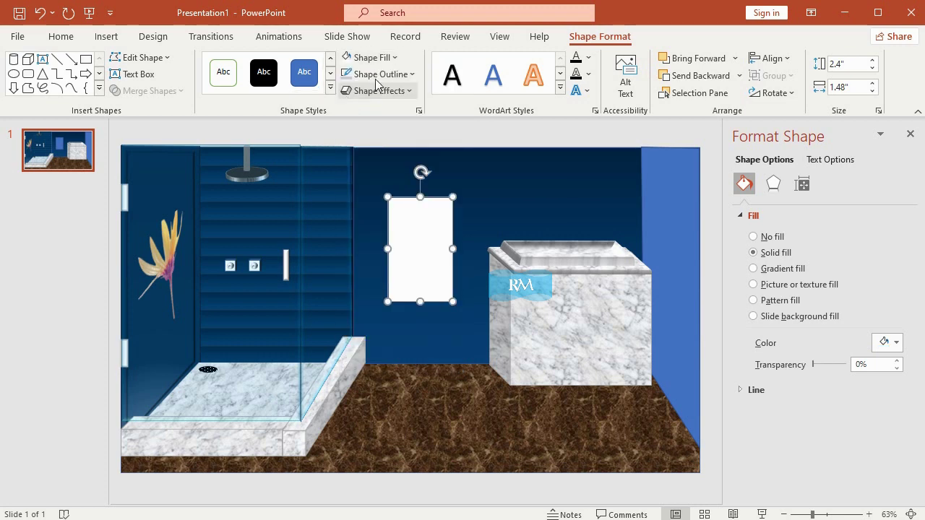
{"action": "left_click", "coordinate": [377, 73]}
{"action": "left_click", "coordinate": [405, 279]}
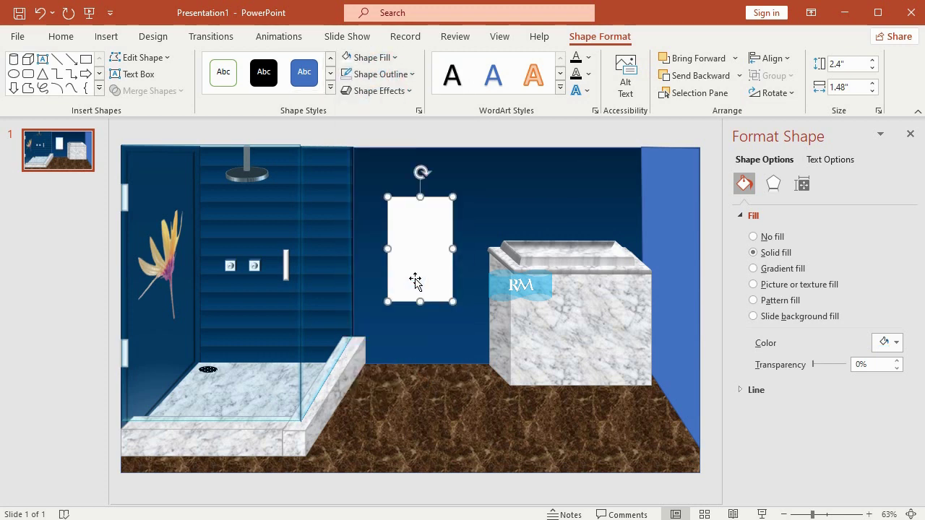
{"action": "left_click", "coordinate": [398, 88]}
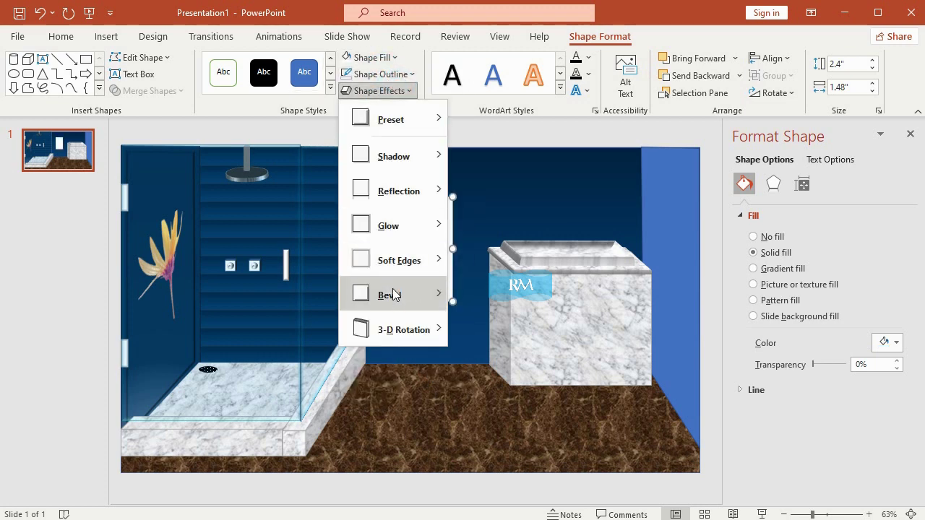
- Apply an 8 pt by 6 pt top bevel to the white panel
{"action": "mouse_move", "coordinate": [394, 296]}
{"action": "left_click", "coordinate": [500, 506]}
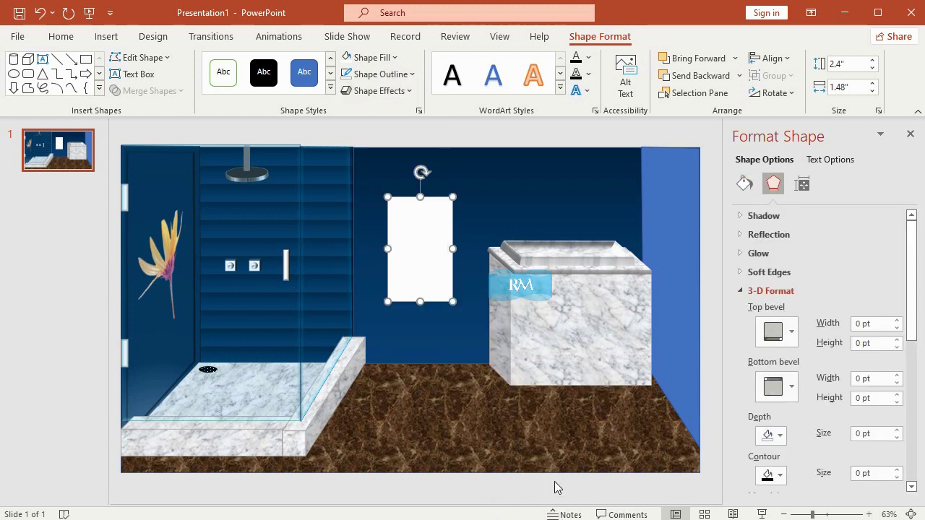
{"action": "left_click", "coordinate": [773, 331]}
{"action": "left_click", "coordinate": [823, 296]}
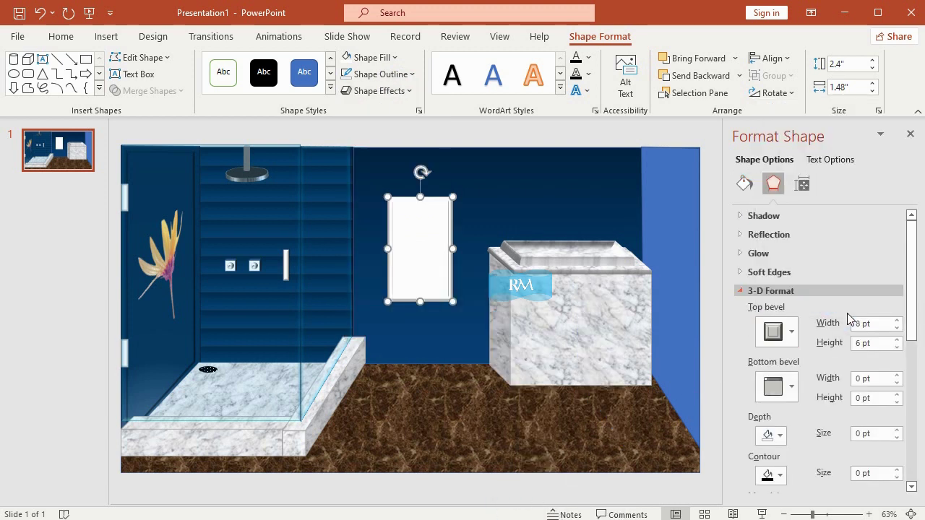
- Place the panel on the cabinet front and paste a duplicate beside it as the second door
{"action": "left_click_drag", "start_coordinate": [424, 241], "coordinate": [552, 324]}
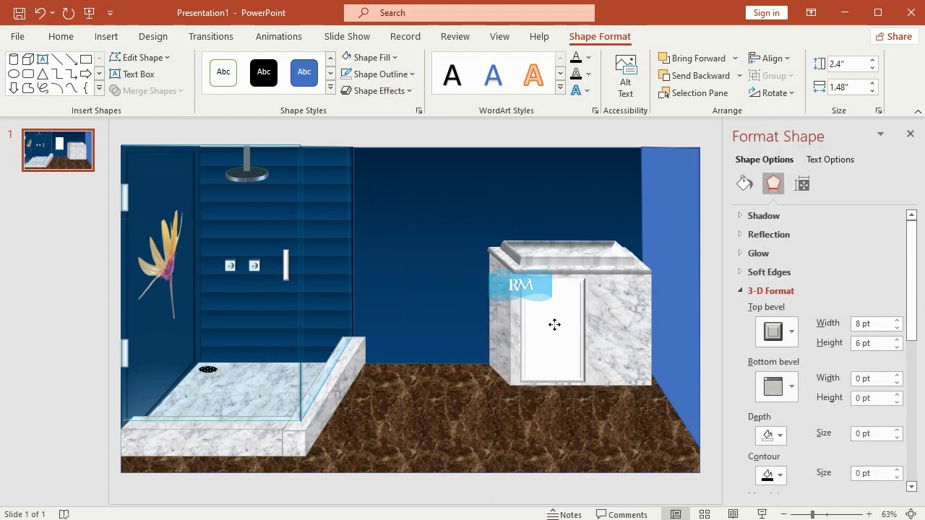
{"action": "left_click", "coordinate": [60, 36]}
{"action": "left_click", "coordinate": [42, 75]}
{"action": "left_click", "coordinate": [31, 73]}
{"action": "left_click_drag", "start_coordinate": [559, 337], "coordinate": [621, 328]}
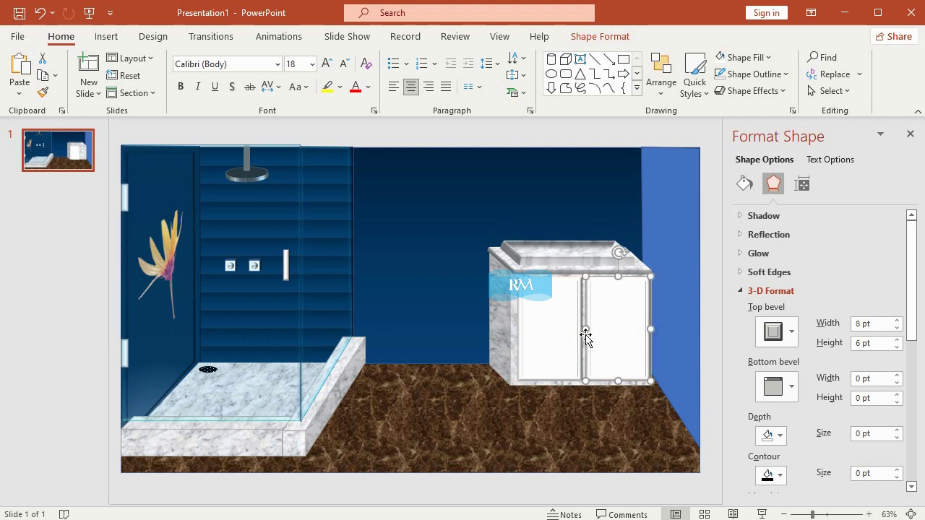
{"action": "left_click", "coordinate": [542, 326], "text": "shift"}
{"action": "left_click", "coordinate": [29, 325]}
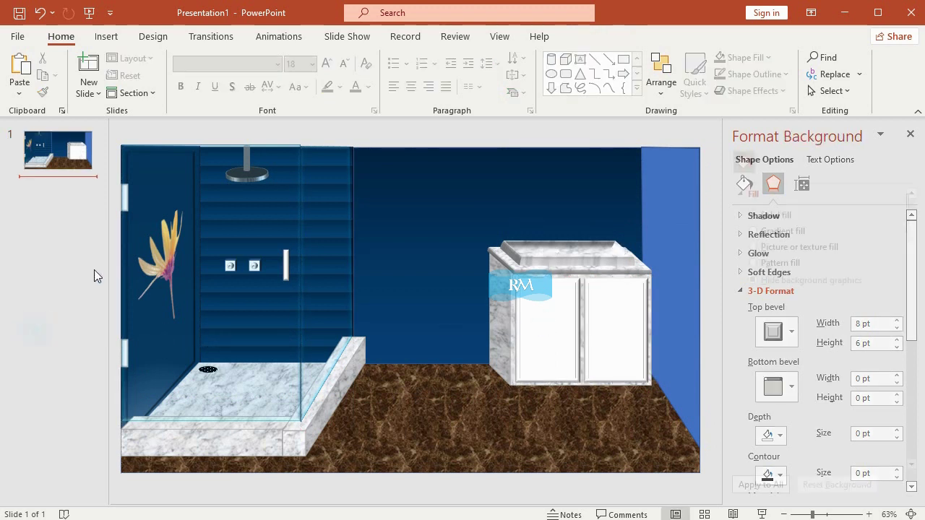
{"action": "left_click", "coordinate": [533, 331]}
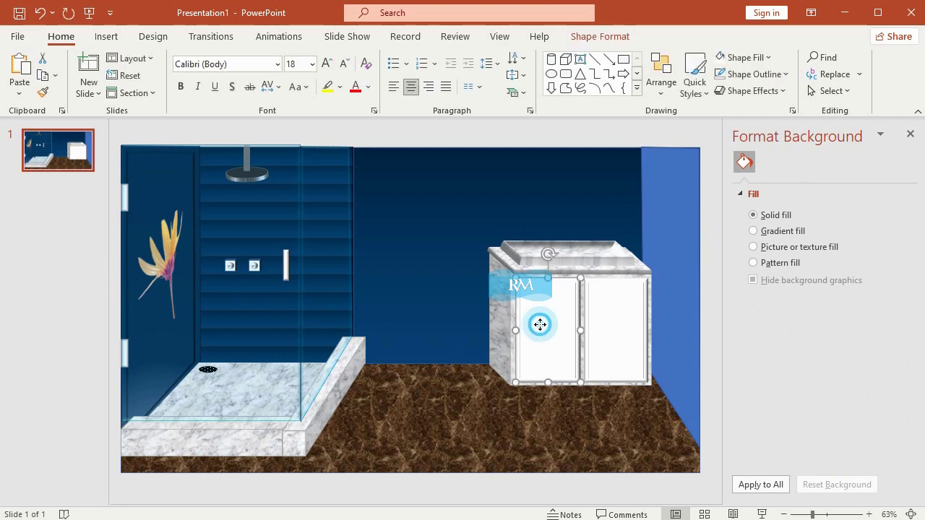
{"action": "left_click", "coordinate": [619, 324]}
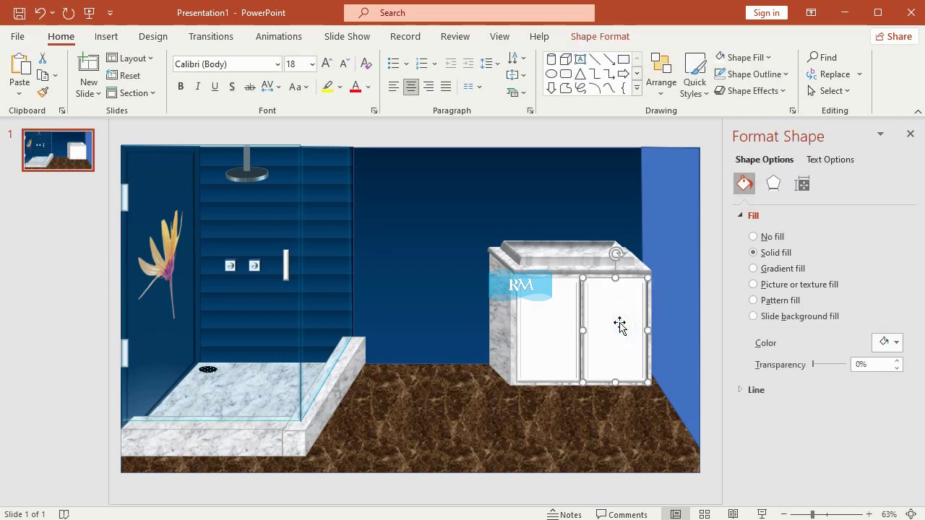
- Draw a thin handle rectangle 0.69" high by 0.13" wide
{"action": "left_click", "coordinate": [246, 287]}
{"action": "left_click", "coordinate": [107, 36]}
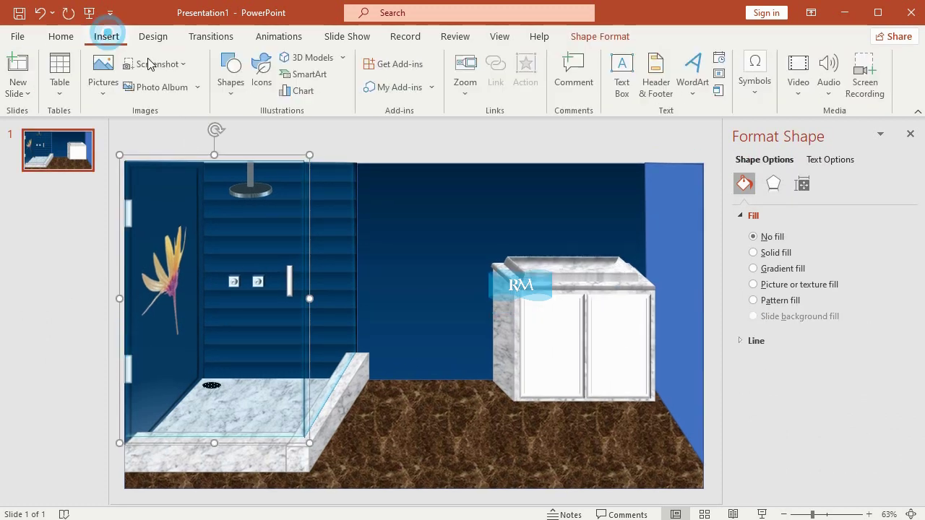
{"action": "left_click", "coordinate": [232, 71]}
{"action": "left_click", "coordinate": [233, 231]}
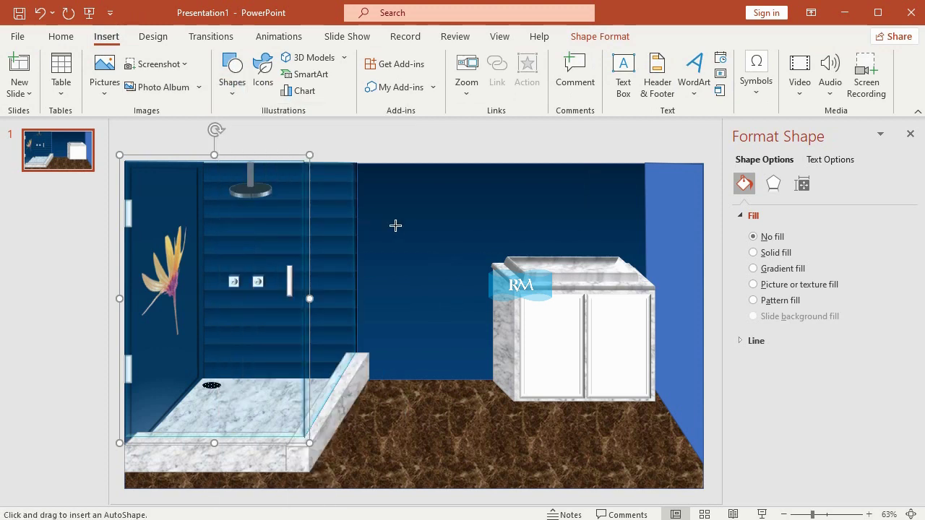
{"action": "left_click_drag", "start_coordinate": [400, 228], "coordinate": [430, 268]}
{"action": "left_click", "coordinate": [844, 65]}
{"action": "type", "text": "0.69"}
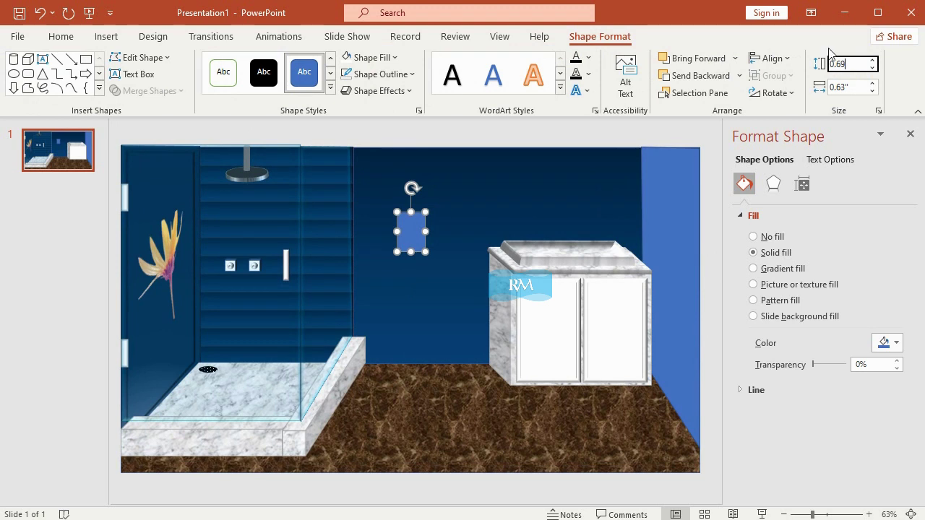
{"action": "left_click", "coordinate": [849, 87]}
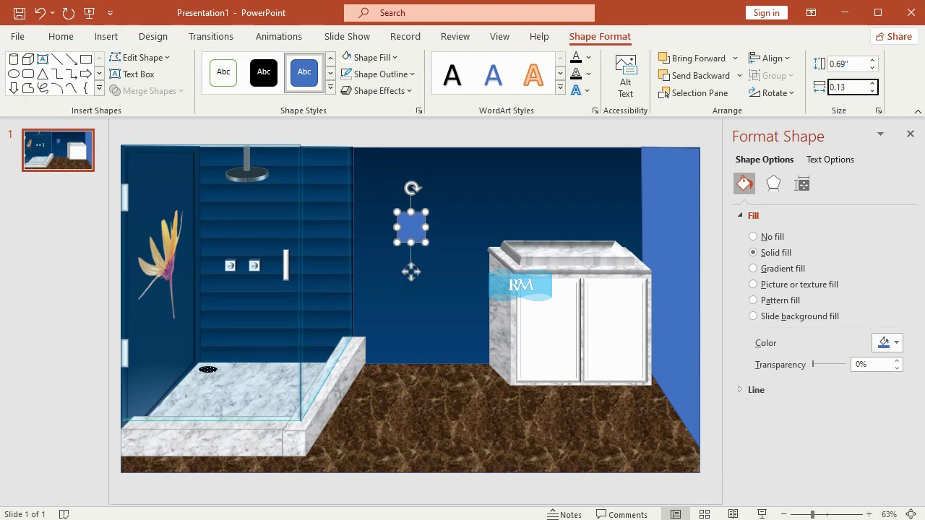
{"action": "key", "text": "Return"}
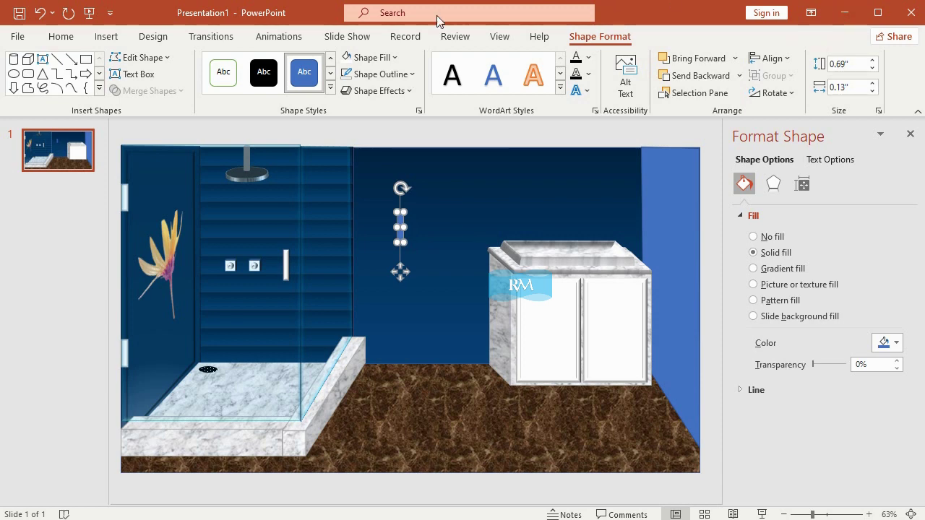
- Give the handle bar a grey fill and no outline
{"action": "left_click", "coordinate": [391, 58]}
{"action": "left_click", "coordinate": [345, 96]}
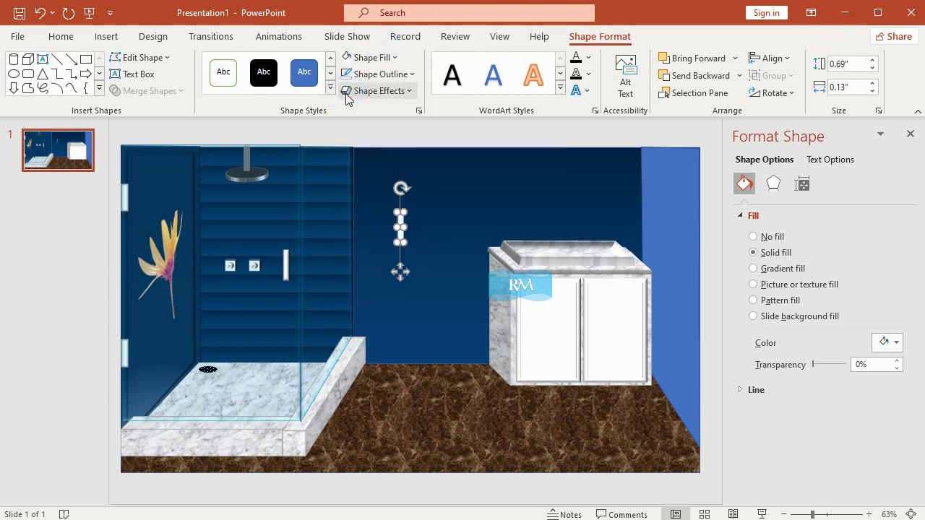
{"action": "left_click", "coordinate": [372, 57]}
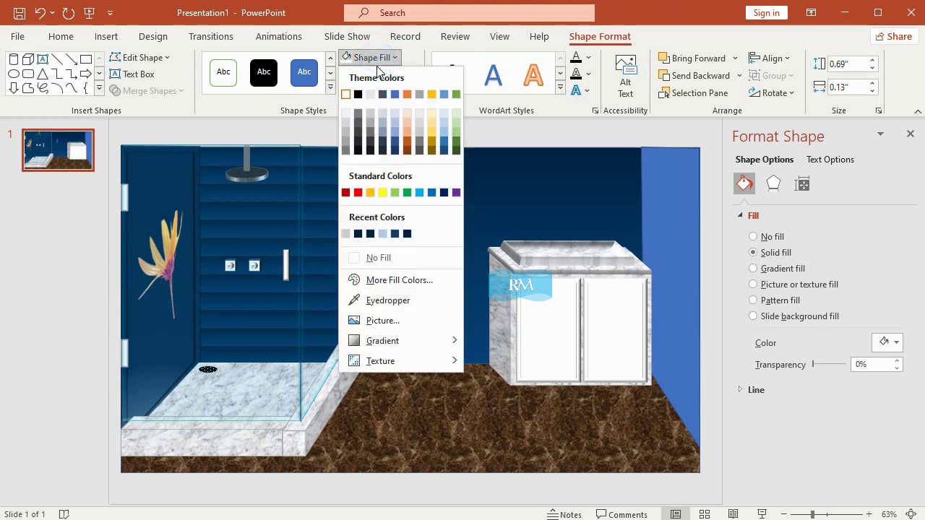
{"action": "left_click", "coordinate": [344, 148]}
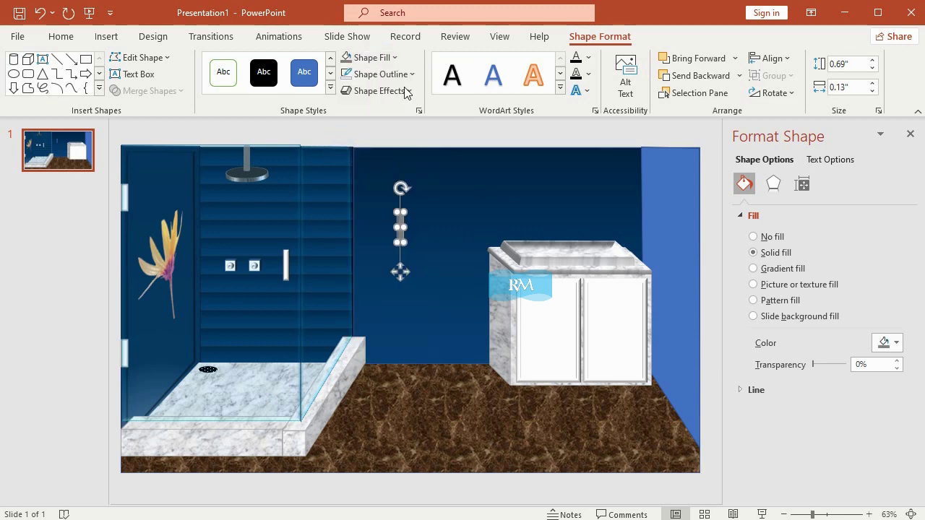
{"action": "left_click", "coordinate": [375, 74]}
{"action": "left_click", "coordinate": [397, 275]}
- Apply a 6 pt top bevel to the handle bar
{"action": "left_click", "coordinate": [377, 91]}
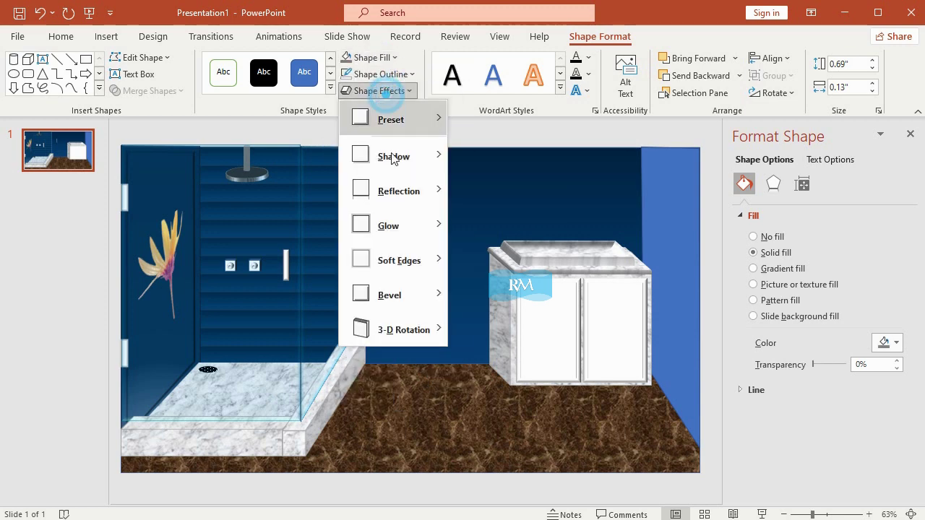
{"action": "mouse_move", "coordinate": [426, 291]}
{"action": "left_click", "coordinate": [516, 502]}
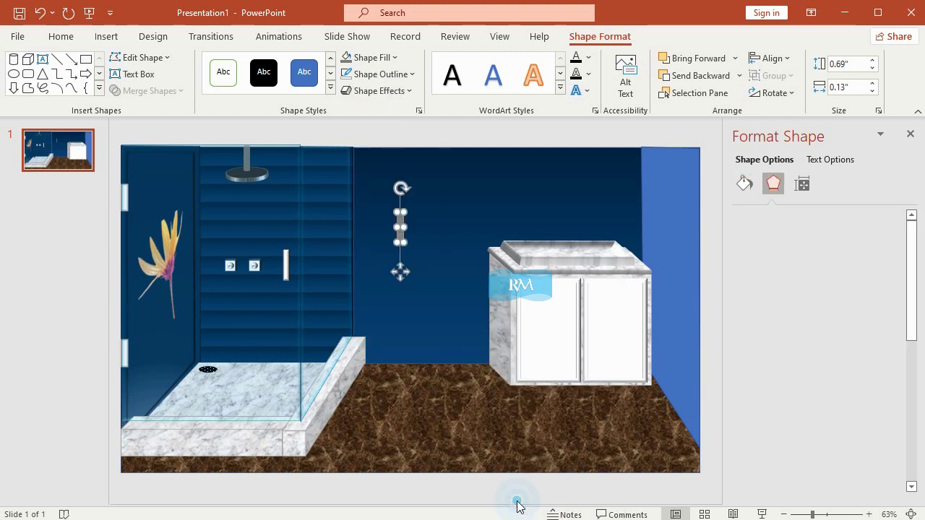
{"action": "left_click", "coordinate": [791, 331]}
{"action": "left_click", "coordinate": [769, 209]}
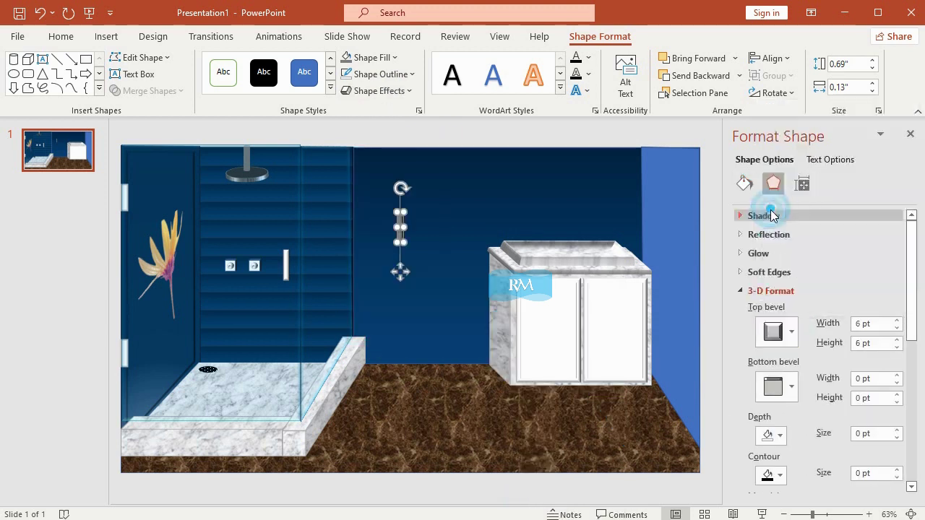
- Put the handle on the left door and a pasted copy on the right door
{"action": "left_click_drag", "start_coordinate": [400, 224], "coordinate": [564, 315]}
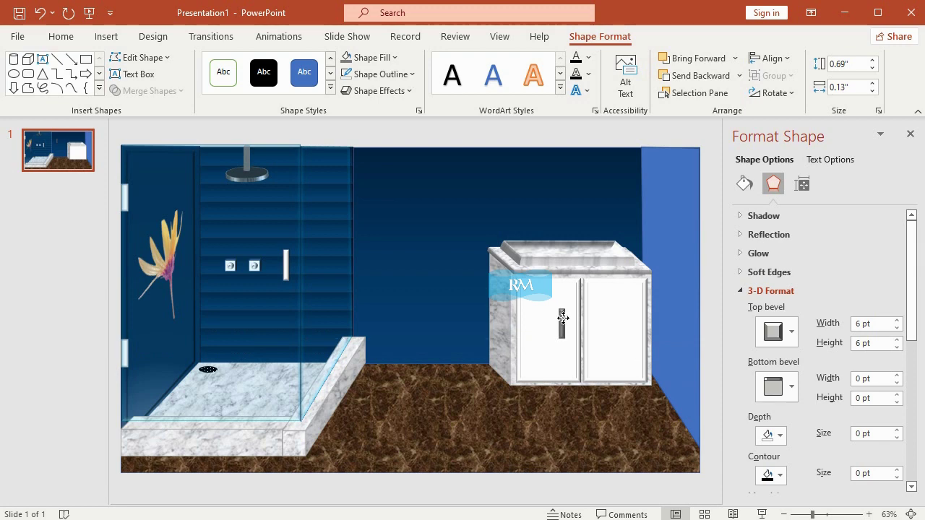
{"action": "left_click", "coordinate": [66, 36]}
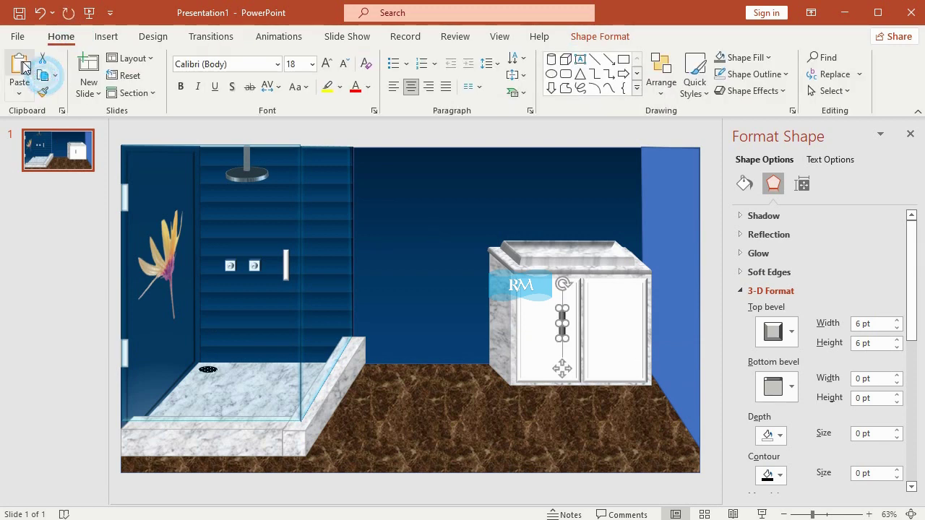
{"action": "left_click", "coordinate": [22, 67]}
{"action": "left_click_drag", "start_coordinate": [562, 325], "coordinate": [600, 315]}
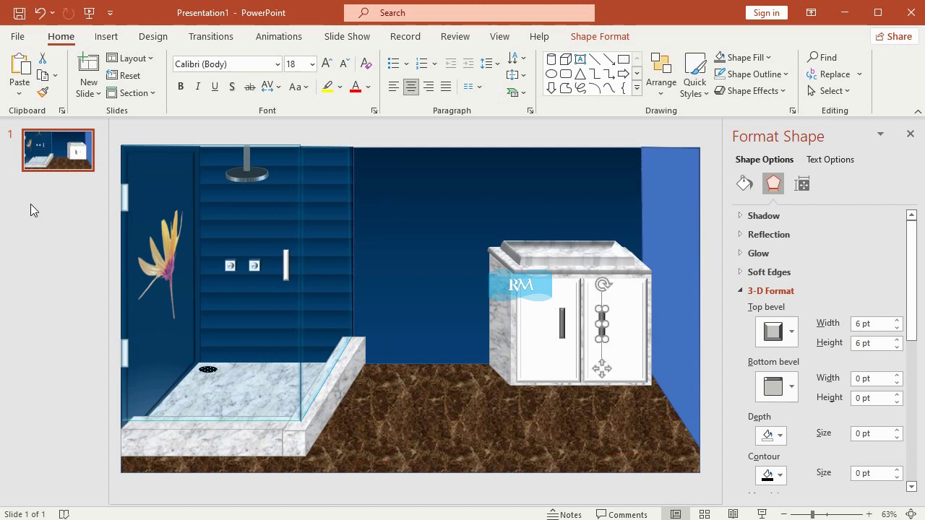
{"action": "left_click", "coordinate": [39, 260]}
{"action": "left_click", "coordinate": [106, 36]}
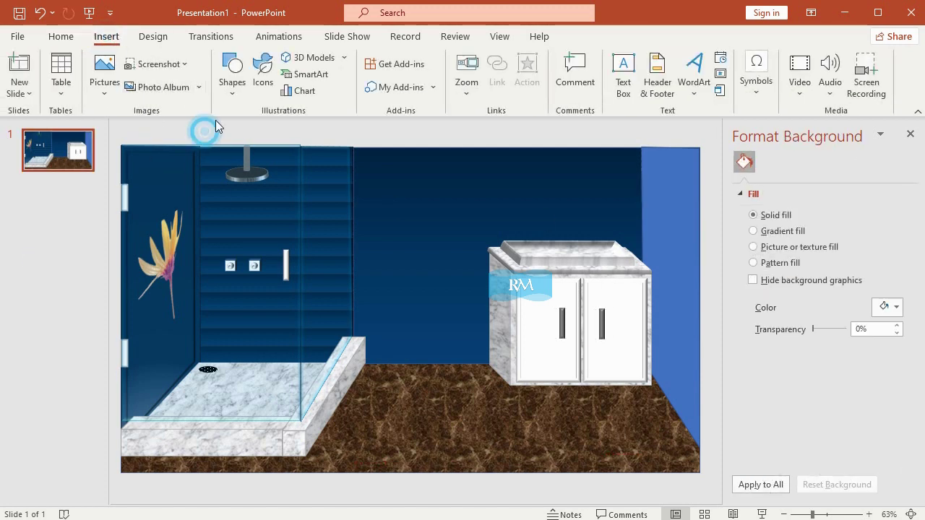
- Draw a small white U-turn arrow above the vanity
{"action": "left_click", "coordinate": [231, 68]}
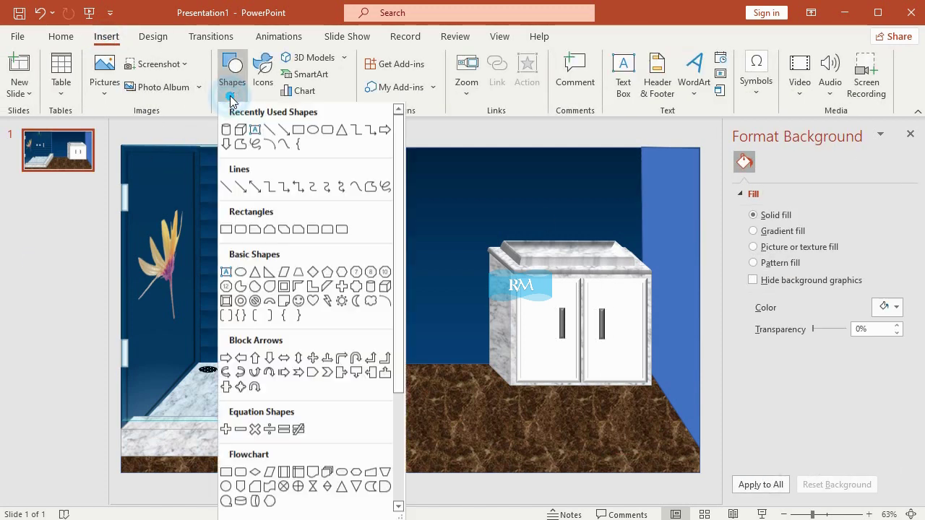
{"action": "left_click", "coordinate": [345, 365]}
{"action": "mouse_move", "coordinate": [522, 211]}
{"action": "left_mouse_down"}
{"action": "mouse_move", "coordinate": [538, 170]}
{"action": "mouse_move", "coordinate": [556, 161]}
{"action": "left_mouse_up"}
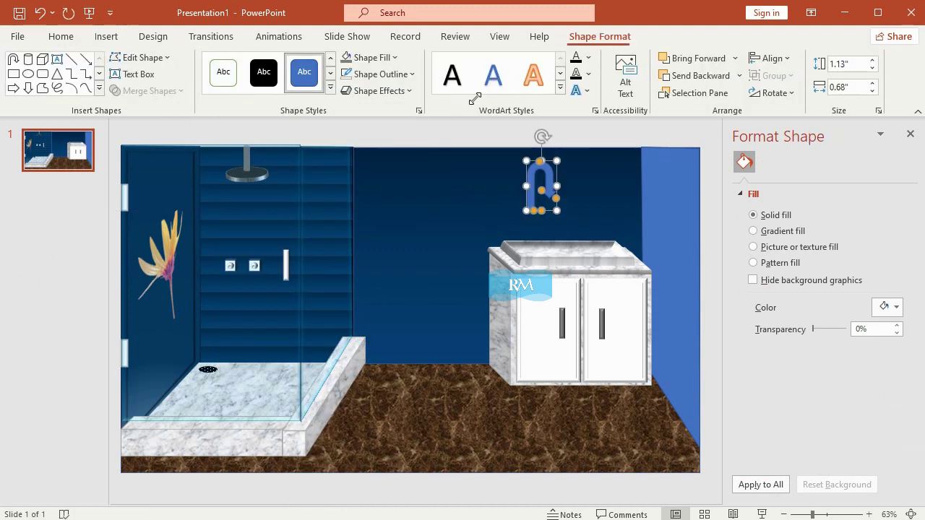
{"action": "left_click", "coordinate": [368, 57]}
{"action": "left_click", "coordinate": [346, 94]}
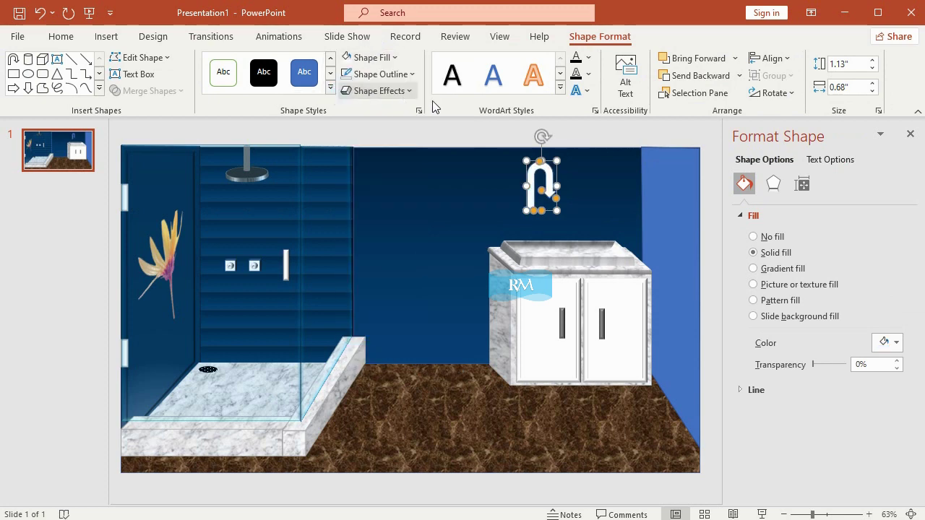
- At 200% zoom, delete the arrowhead's wing, notch and tip points, leaving a curved spout
{"action": "left_click", "coordinate": [503, 36]}
{"action": "left_click", "coordinate": [395, 72]}
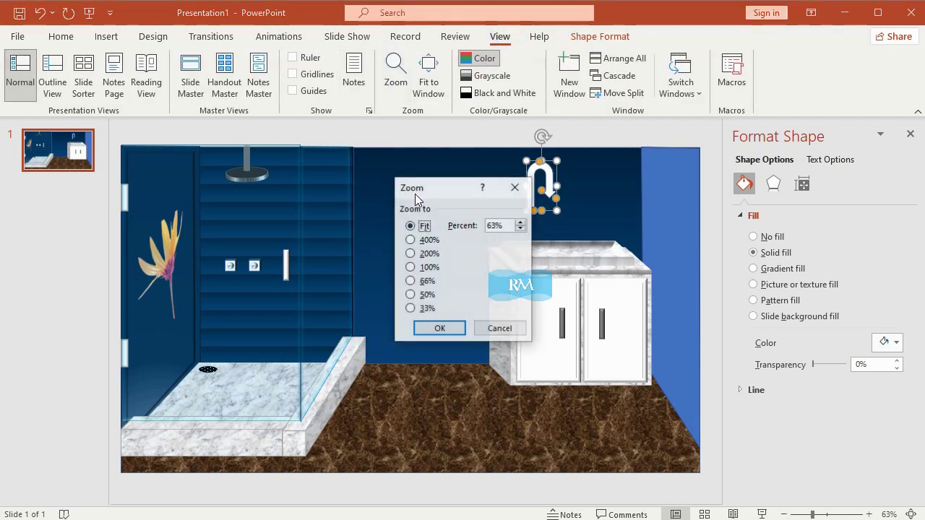
{"action": "left_click", "coordinate": [427, 253]}
{"action": "left_click", "coordinate": [449, 330]}
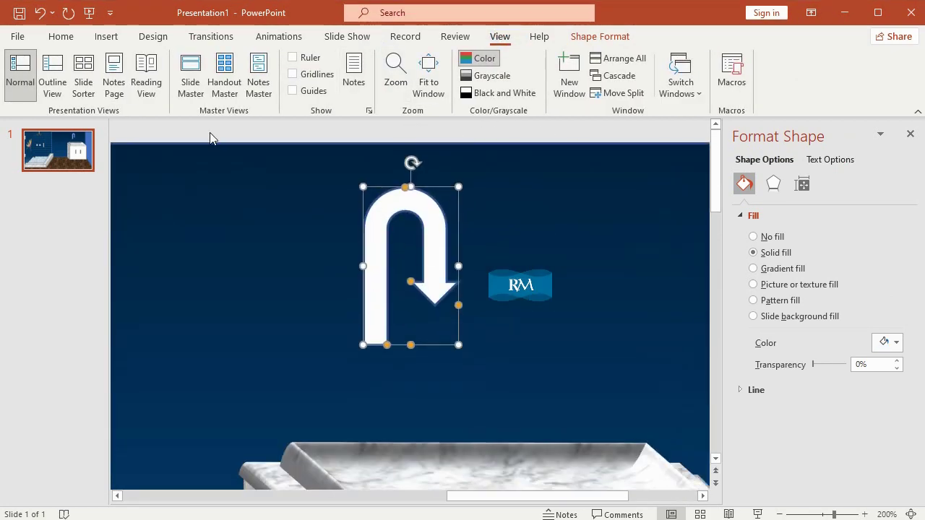
{"action": "left_click", "coordinate": [575, 36]}
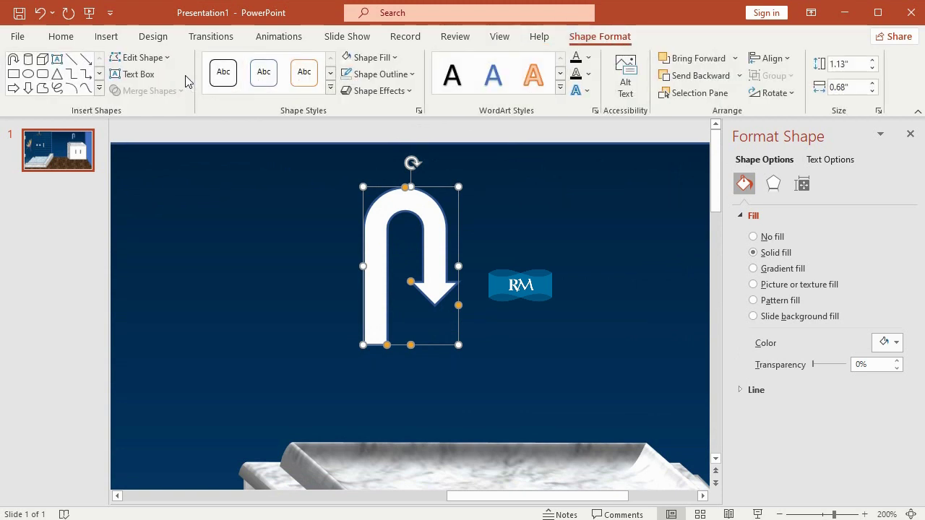
{"action": "left_click", "coordinate": [141, 57]}
{"action": "left_click", "coordinate": [167, 101]}
{"action": "right_click", "coordinate": [454, 280]}
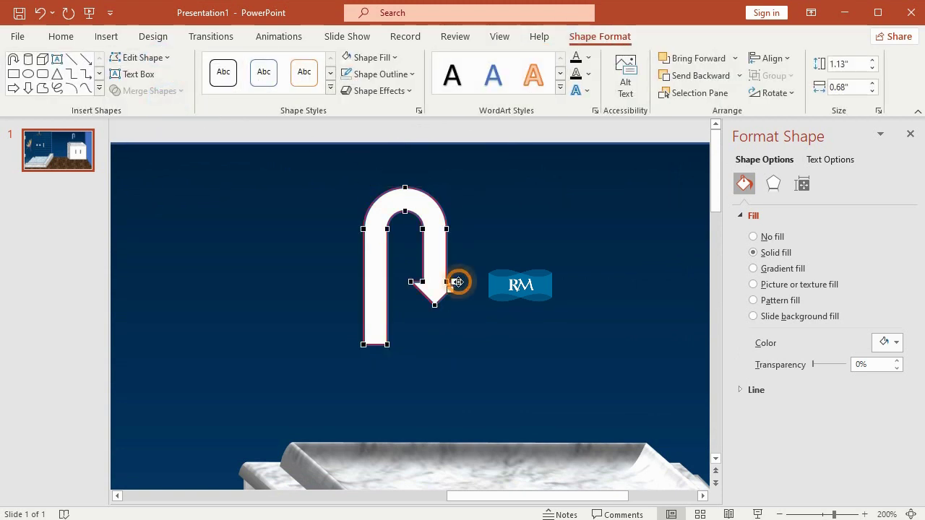
{"action": "left_click", "coordinate": [512, 312]}
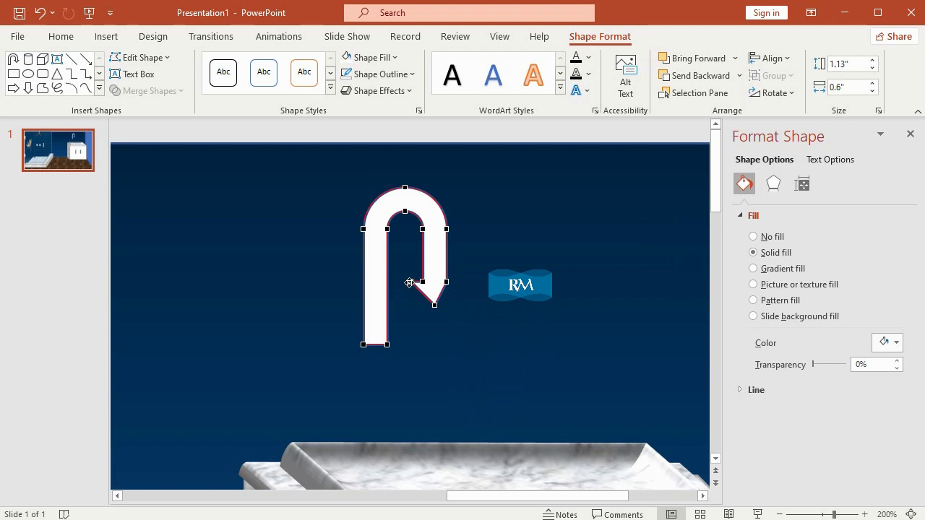
{"action": "right_click", "coordinate": [409, 282]}
{"action": "left_click", "coordinate": [446, 312]}
{"action": "right_click", "coordinate": [436, 306]}
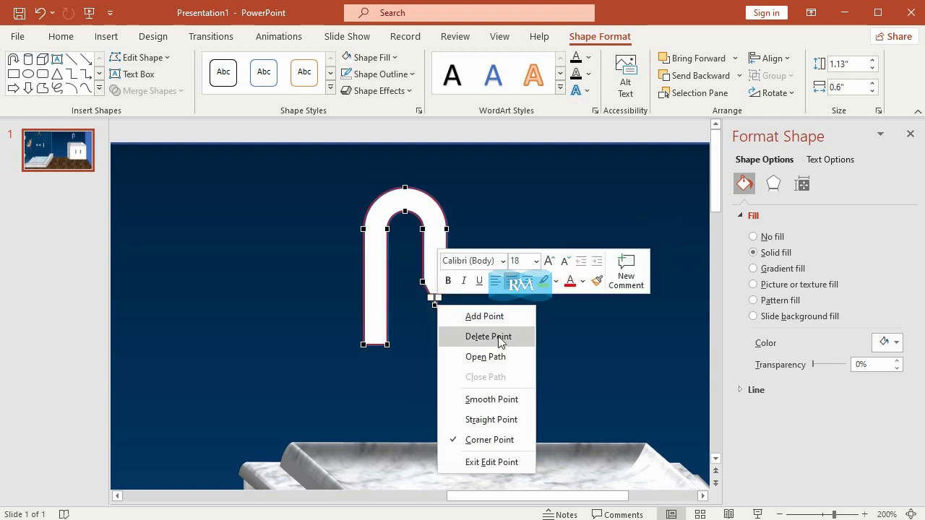
{"action": "left_click", "coordinate": [499, 336]}
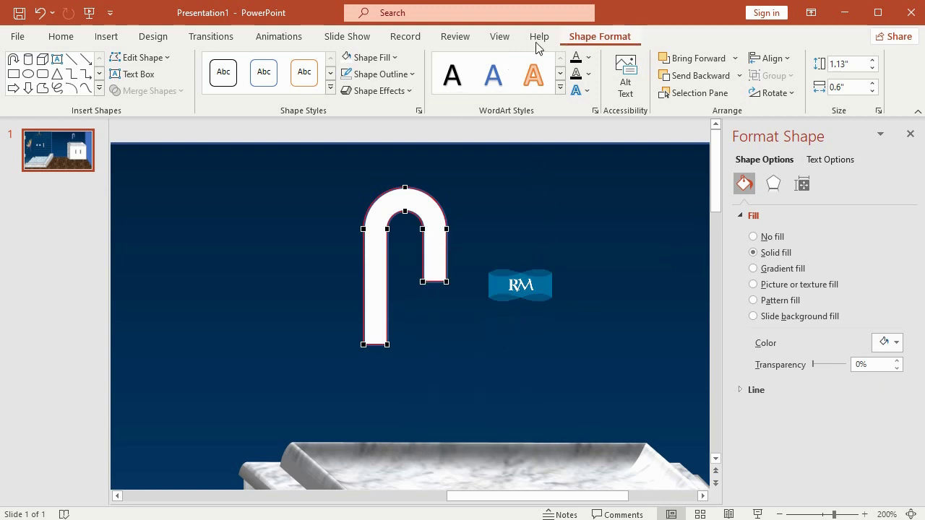
{"action": "left_click", "coordinate": [500, 36]}
{"action": "left_click", "coordinate": [430, 92]}
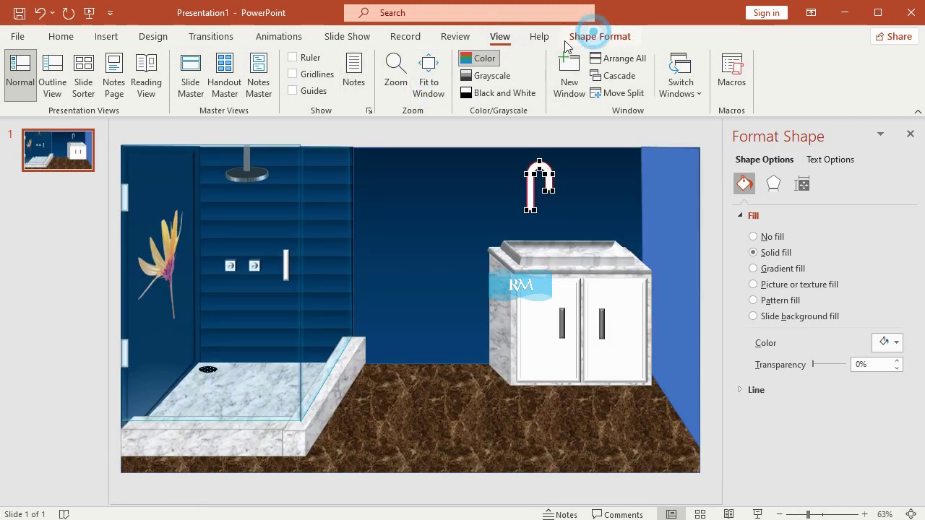
- Give the faucet spout a top bevel preset
{"action": "left_click", "coordinate": [598, 35]}
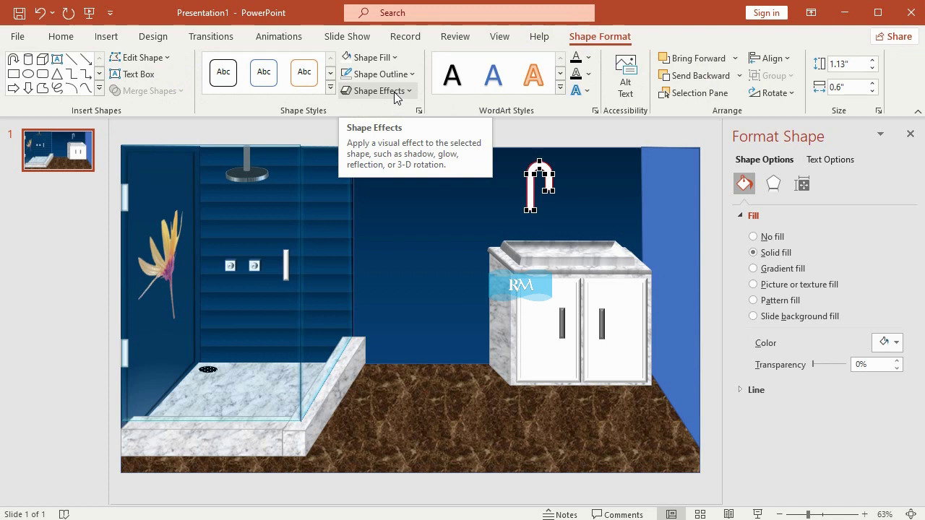
{"action": "left_click", "coordinate": [394, 92]}
{"action": "mouse_move", "coordinate": [422, 303]}
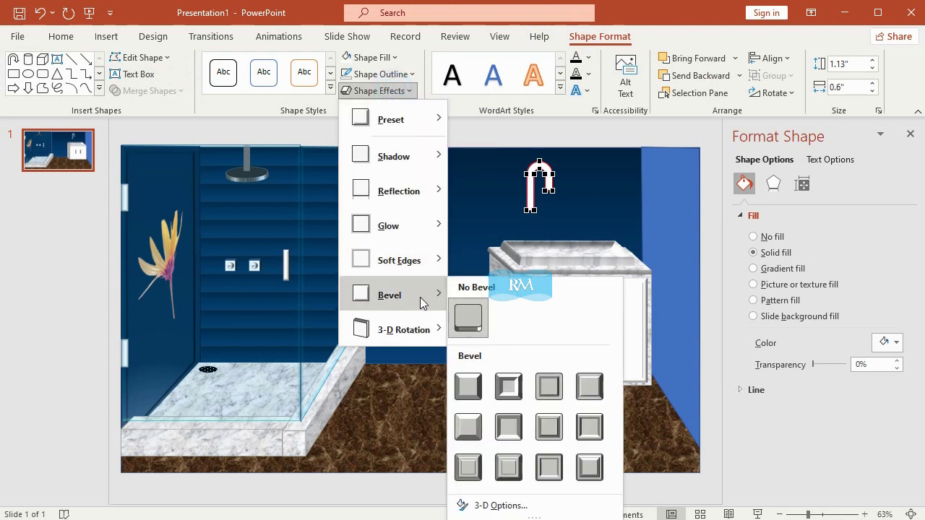
{"action": "left_click", "coordinate": [534, 504]}
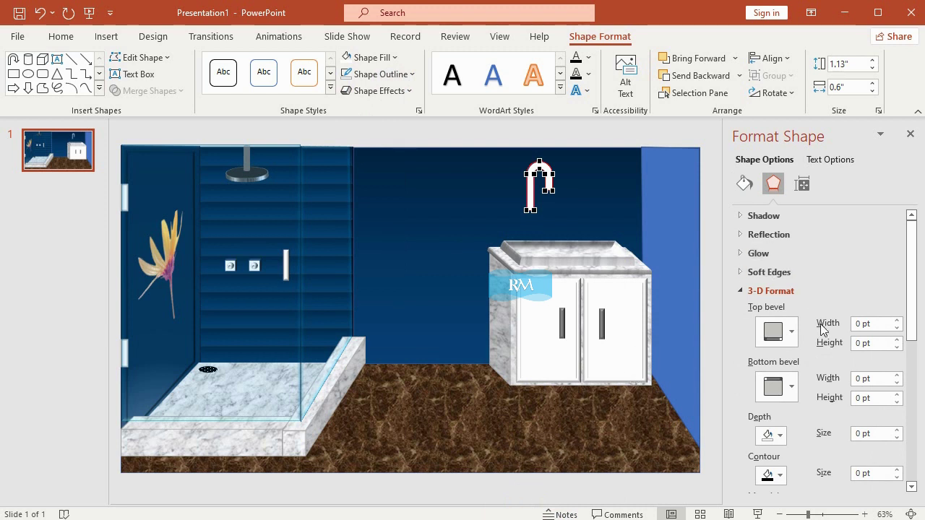
{"action": "left_click", "coordinate": [779, 329]}
{"action": "left_click", "coordinate": [775, 204]}
- Tilt the spout in 3-D rotation to X 49.6°, Y 8.6°, Z 359.3°
{"action": "left_click", "coordinate": [409, 126]}
{"action": "left_click", "coordinate": [533, 177]}
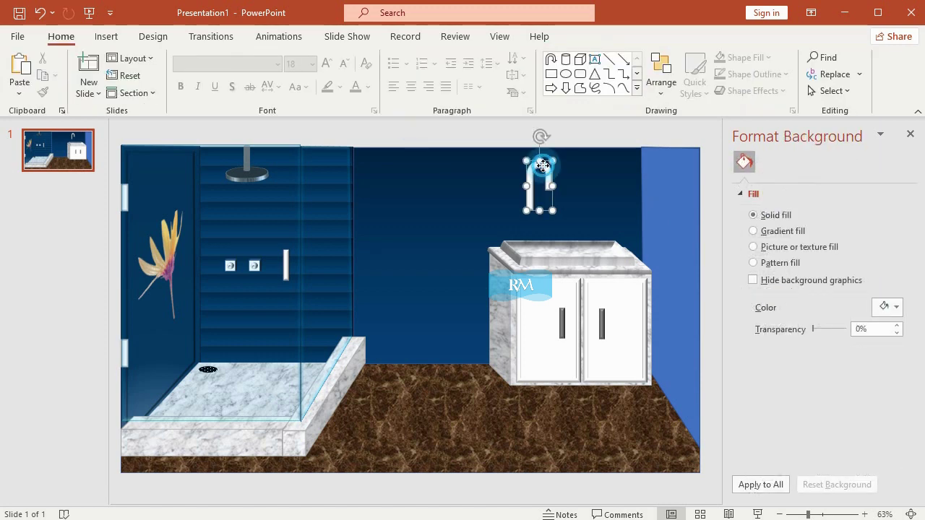
{"action": "left_click", "coordinate": [409, 91]}
{"action": "mouse_move", "coordinate": [413, 323]}
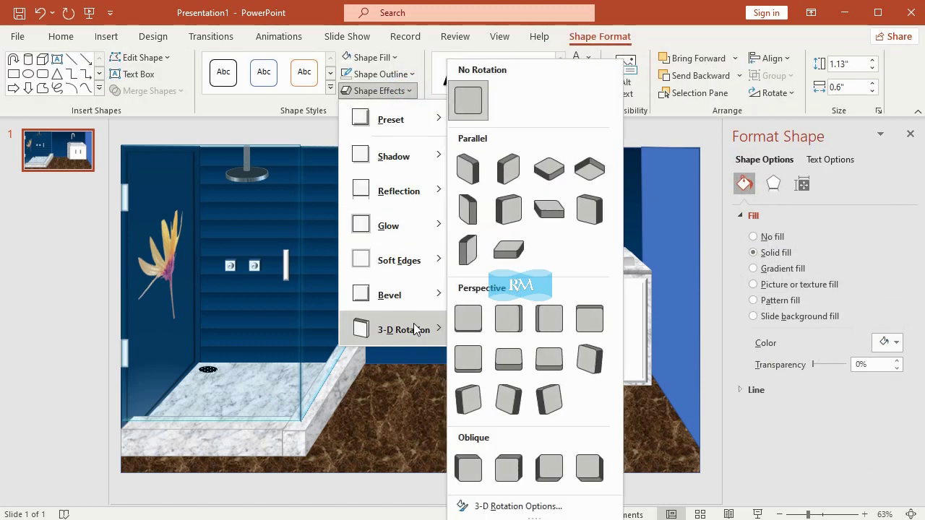
{"action": "left_click", "coordinate": [531, 506]}
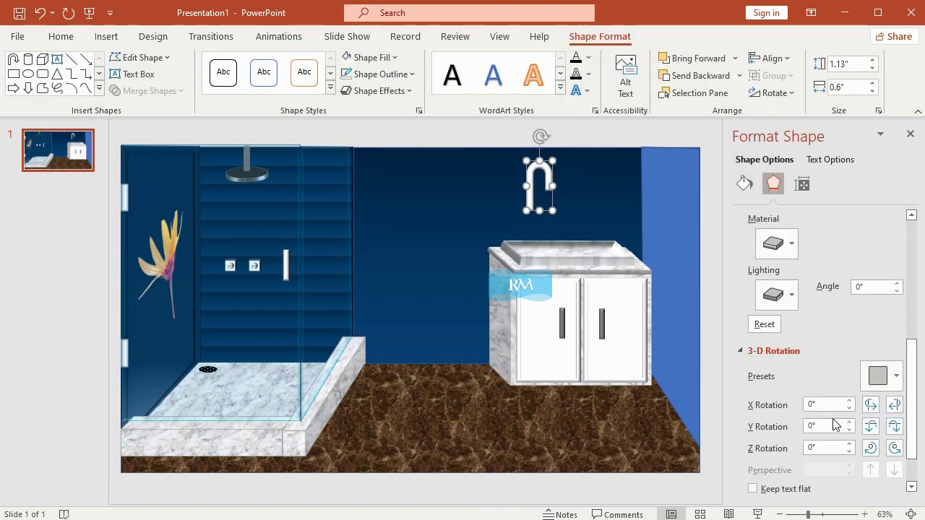
{"action": "left_click", "coordinate": [812, 405]}
{"action": "key", "text": "Return"}
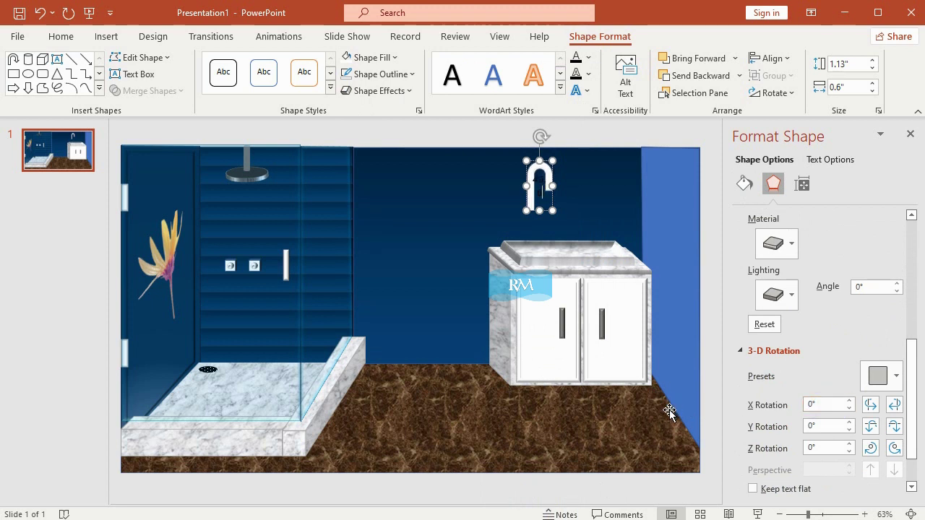
{"action": "double_click", "coordinate": [827, 404]}
{"action": "type", "text": "4"}
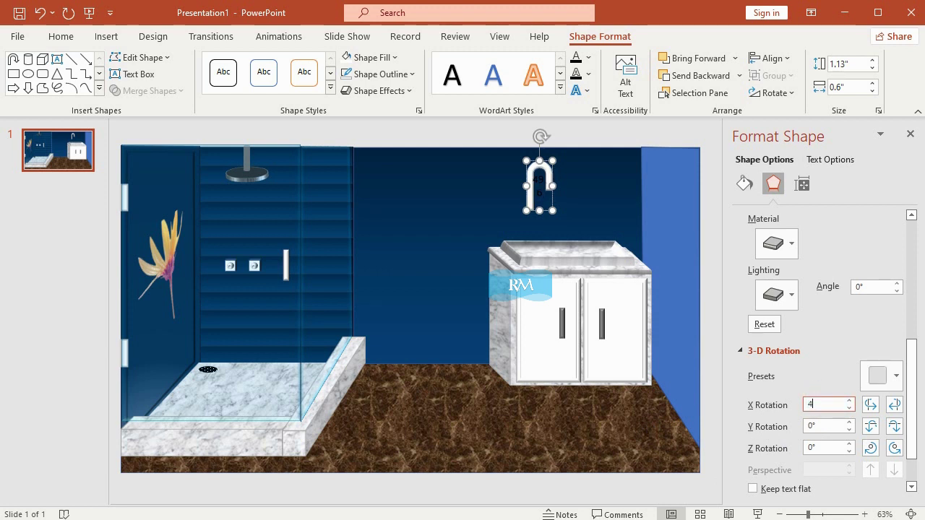
{"action": "type", "text": "9.6"}
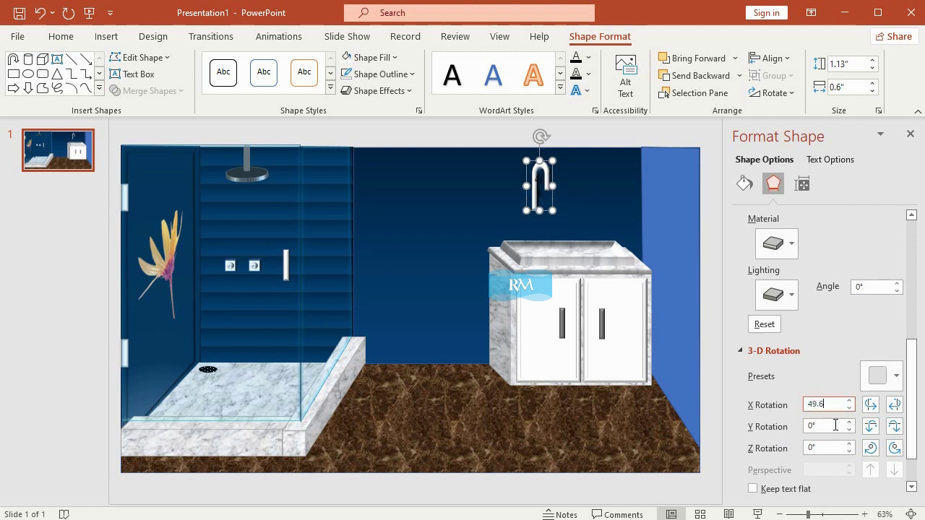
{"action": "double_click", "coordinate": [831, 425]}
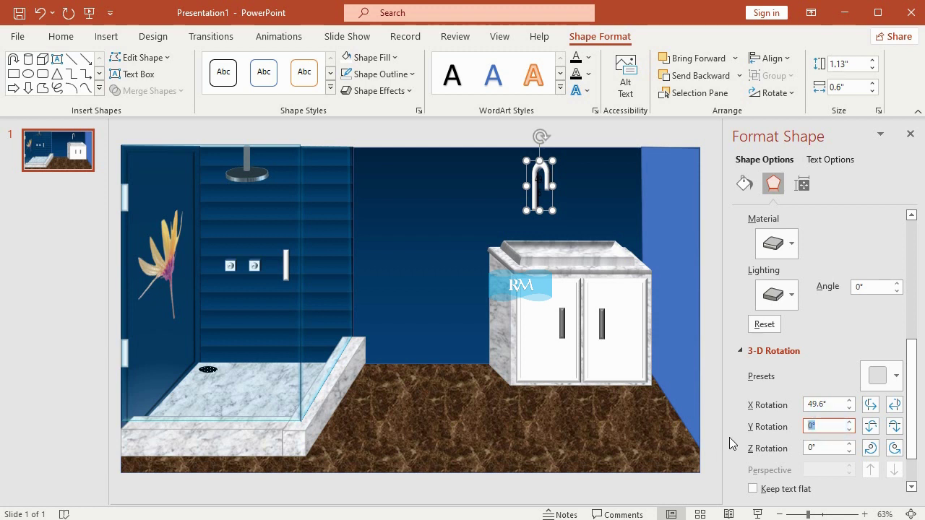
{"action": "type", "text": "8.6"}
{"action": "double_click", "coordinate": [821, 446]}
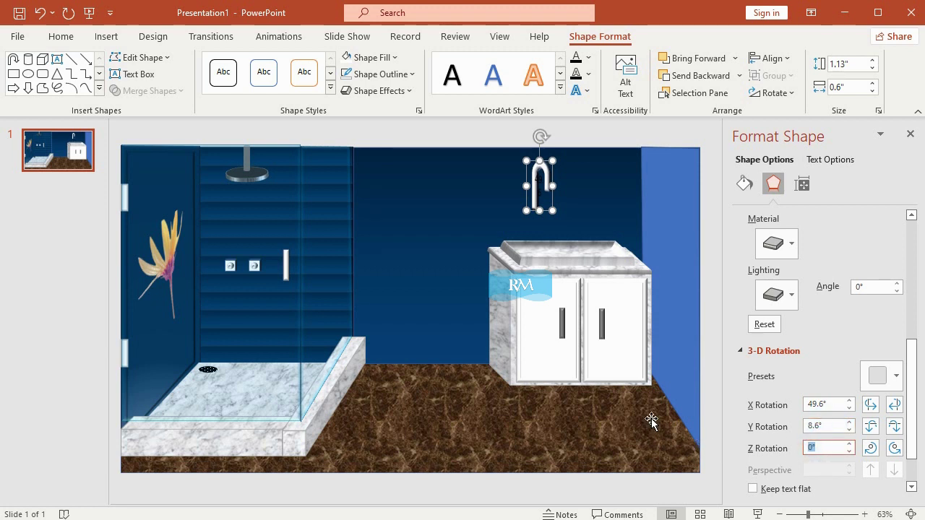
{"action": "type", "text": "359.3"}
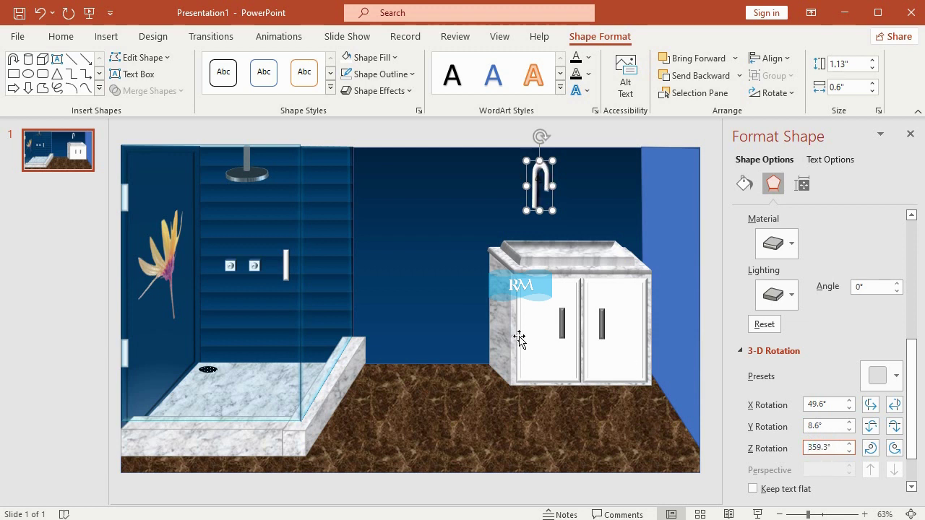
- Shorten the faucet to about 0.63 inches tall and bring the vanity picture to the front
{"action": "mouse_move", "coordinate": [541, 160]}
{"action": "left_mouse_down"}
{"action": "mouse_move", "coordinate": [542, 196]}
{"action": "mouse_move", "coordinate": [565, 230]}
{"action": "mouse_move", "coordinate": [559, 217]}
{"action": "left_mouse_up"}
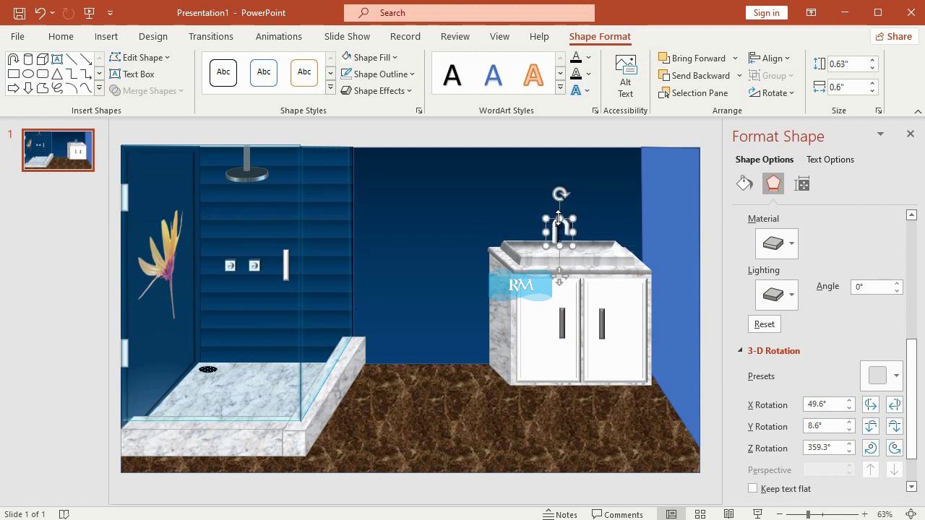
{"action": "left_click", "coordinate": [609, 249]}
{"action": "right_click", "coordinate": [611, 248]}
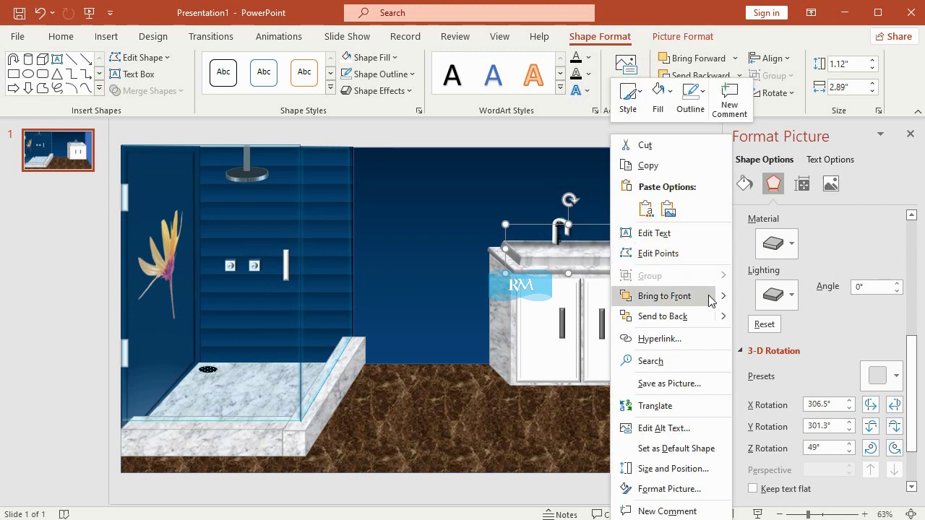
{"action": "mouse_move", "coordinate": [713, 298]}
{"action": "left_click", "coordinate": [744, 297]}
{"action": "left_click", "coordinate": [62, 305]}
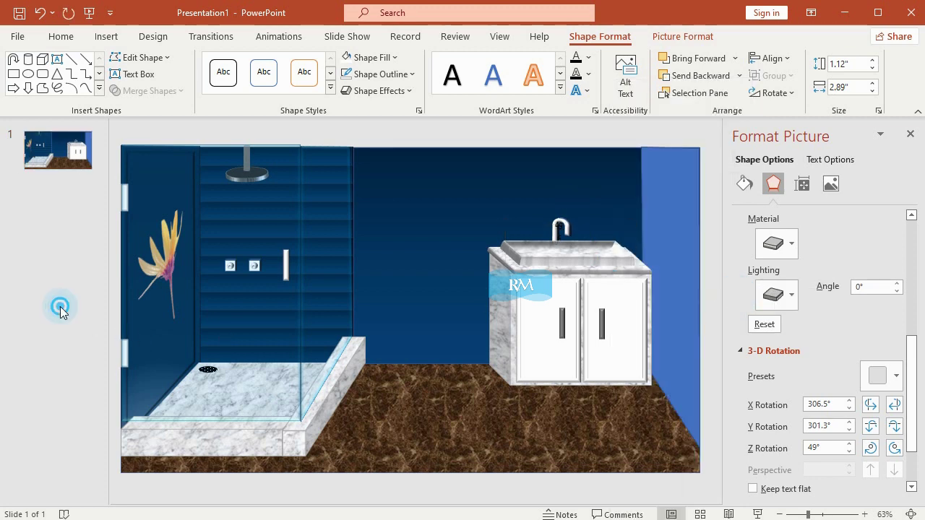
- Draw a 0.15 × 0.15 inch circle on the back wall above the faucet
{"action": "left_click", "coordinate": [152, 36]}
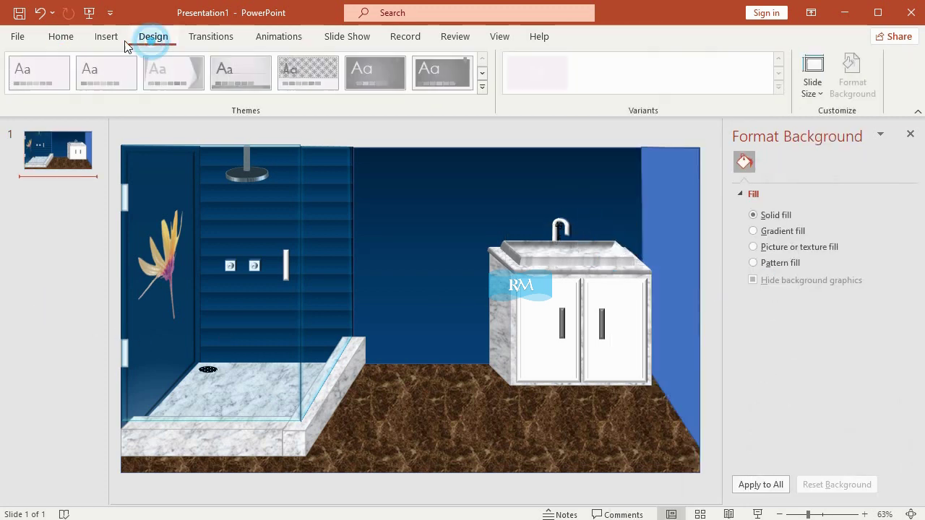
{"action": "left_click", "coordinate": [107, 36]}
{"action": "left_click", "coordinate": [244, 154]}
{"action": "left_click", "coordinate": [232, 72]}
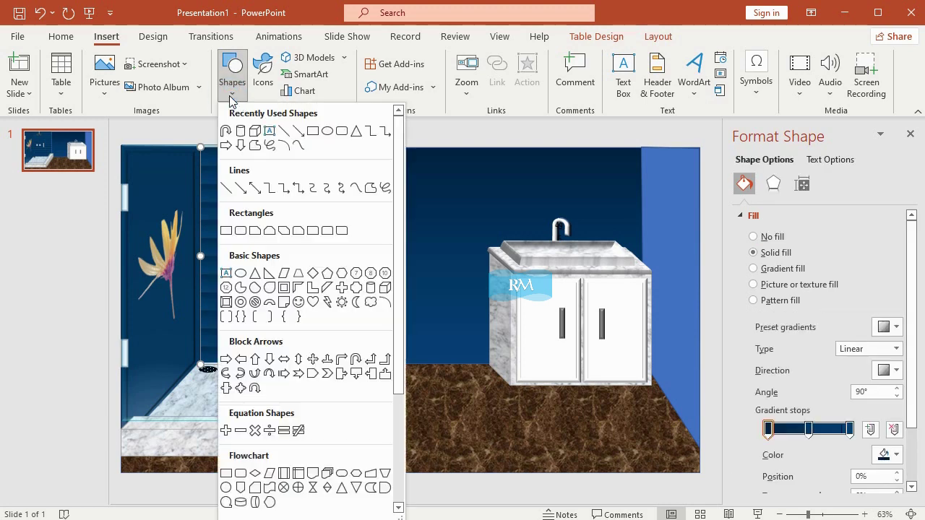
{"action": "left_click", "coordinate": [241, 275]}
{"action": "left_click_drag", "start_coordinate": [446, 174], "coordinate": [490, 219]}
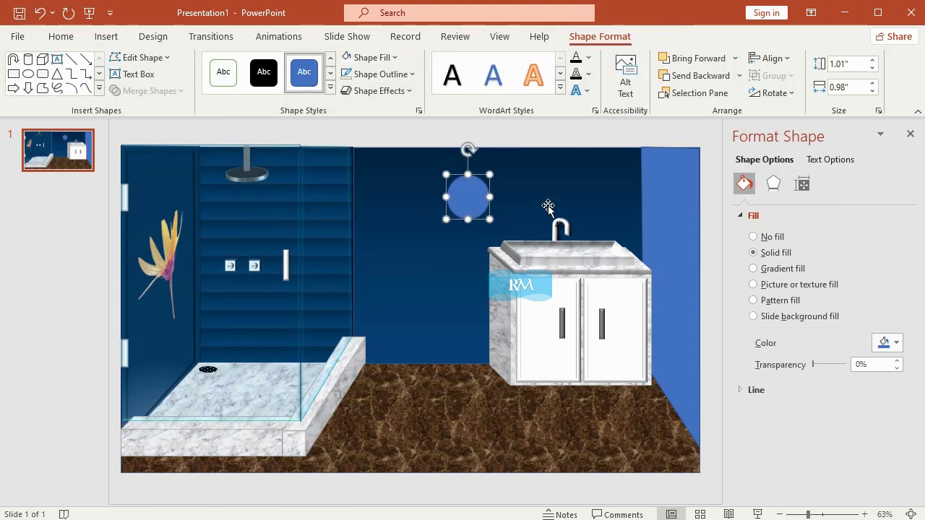
{"action": "left_click", "coordinate": [842, 63]}
{"action": "type", "text": "0.15"}
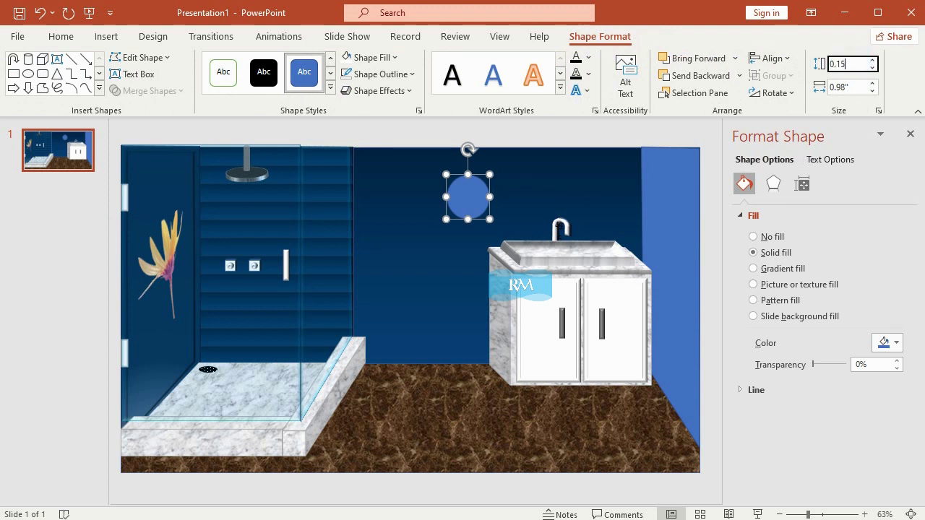
{"action": "key", "text": "Tab"}
{"action": "type", "text": "0"}
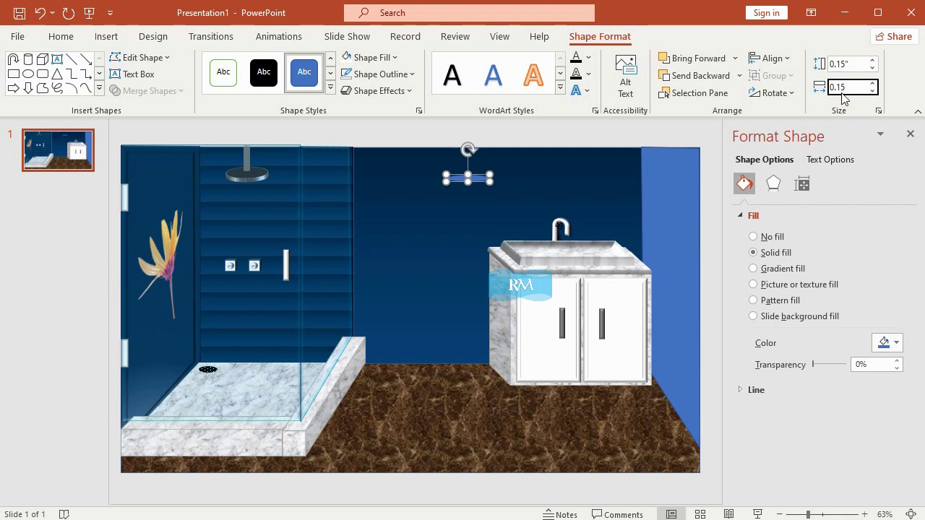
{"action": "key", "text": "Tab"}
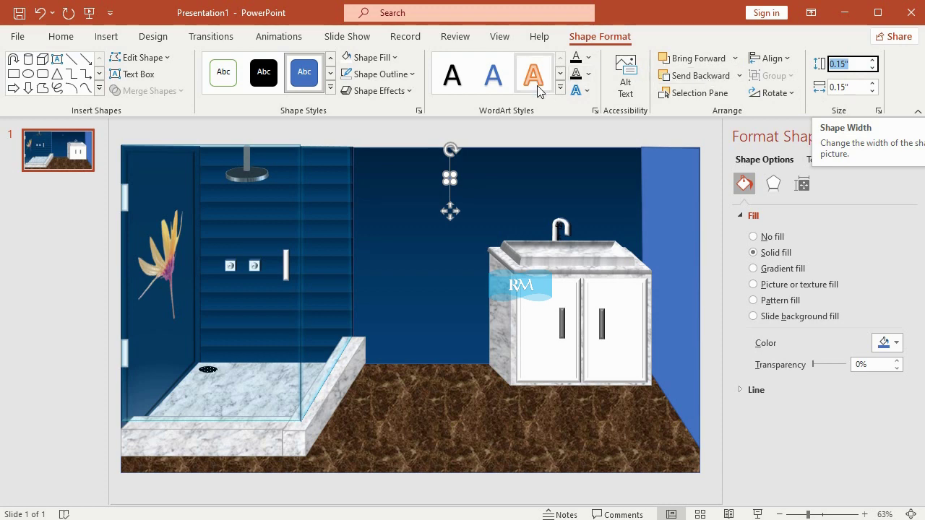
- Fill the circle white and remove its outline
{"action": "left_click", "coordinate": [401, 90]}
{"action": "left_click", "coordinate": [390, 57]}
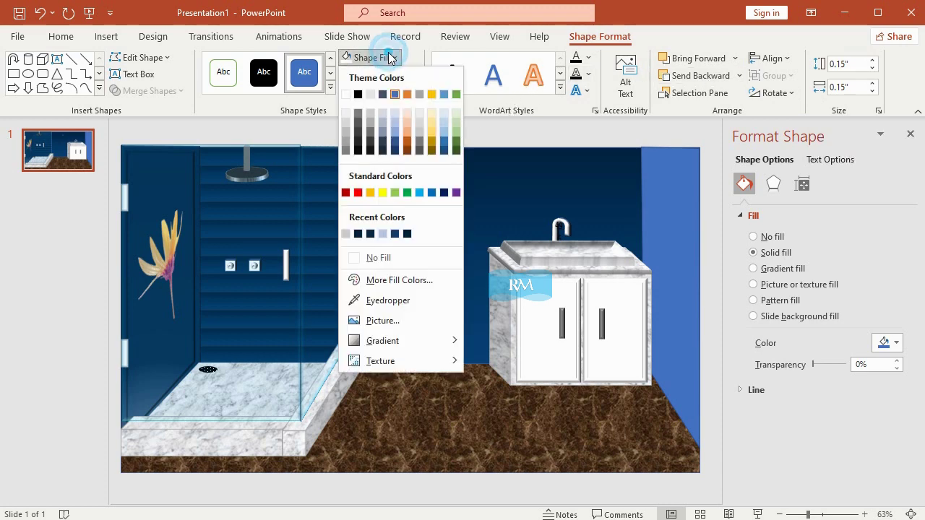
{"action": "left_click", "coordinate": [348, 96]}
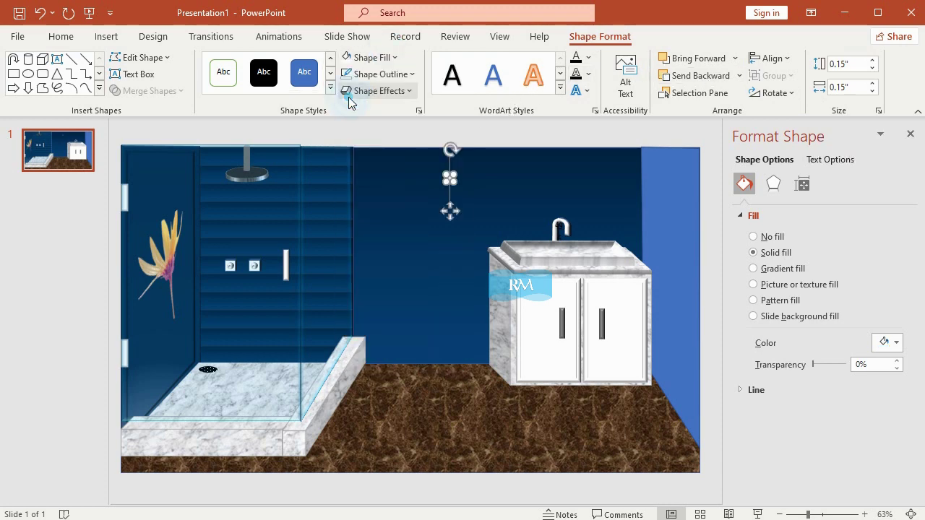
{"action": "left_click", "coordinate": [403, 73]}
{"action": "left_click", "coordinate": [399, 275]}
- Apply the Parallel 3-D rotation preset to the circle
{"action": "left_click", "coordinate": [399, 89]}
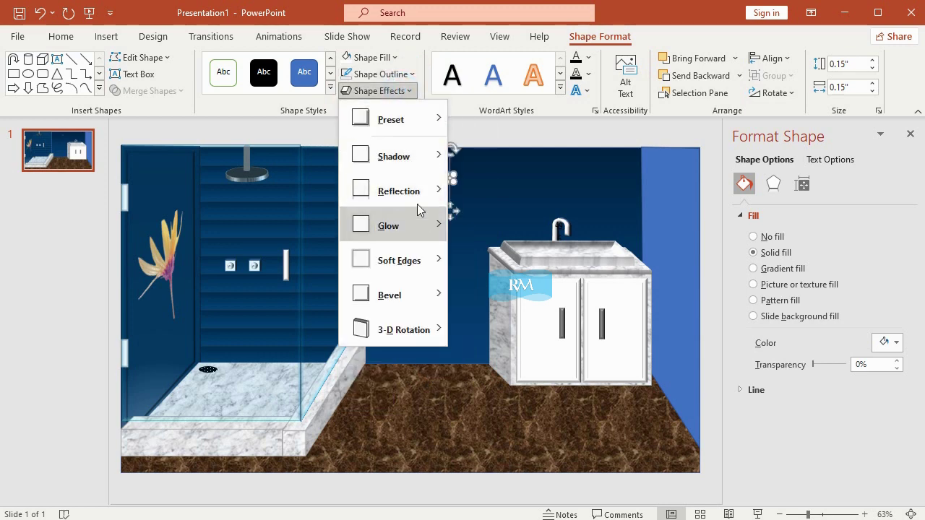
{"action": "mouse_move", "coordinate": [417, 217]}
{"action": "mouse_move", "coordinate": [426, 335]}
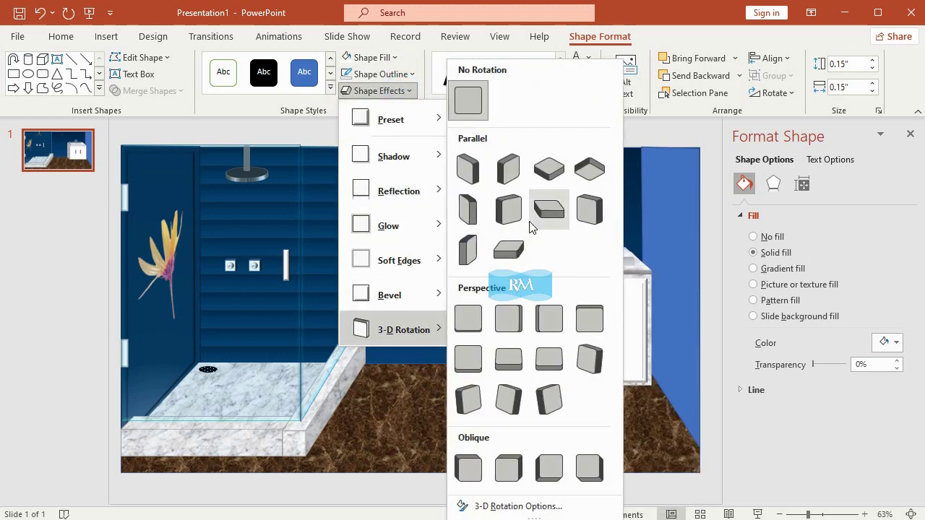
{"action": "left_click", "coordinate": [509, 246]}
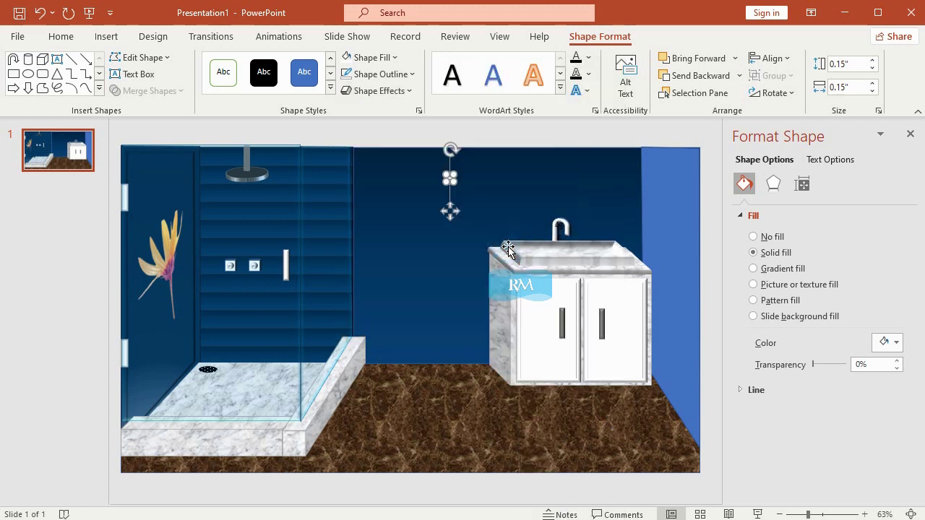
{"action": "left_click", "coordinate": [458, 194]}
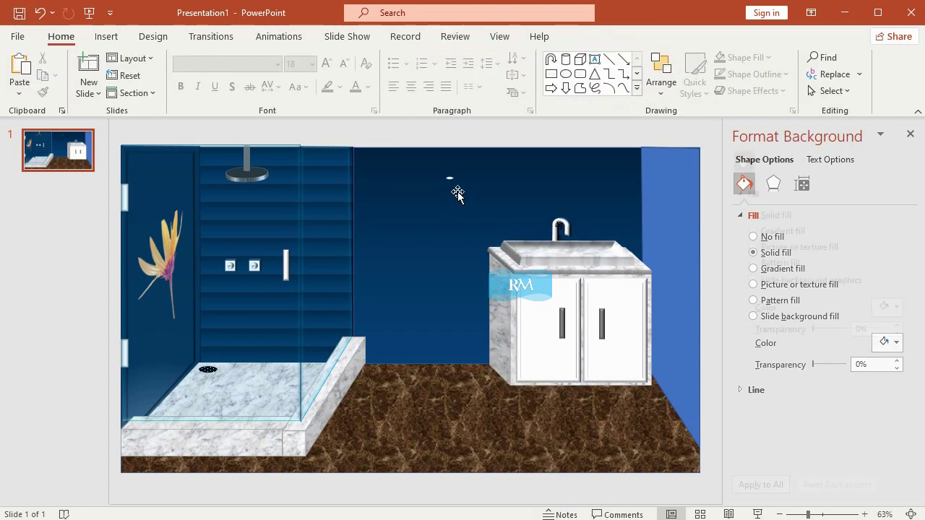
{"action": "left_click", "coordinate": [450, 180]}
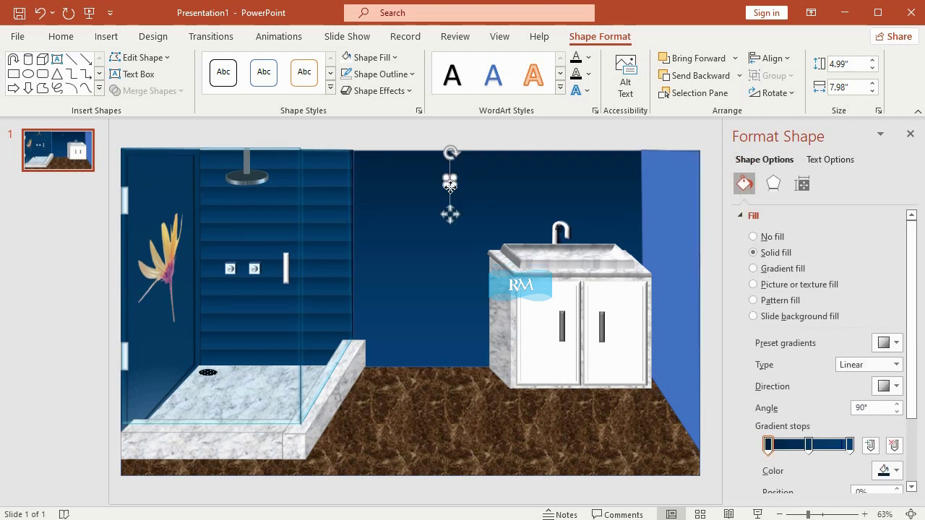
{"action": "left_click", "coordinate": [499, 36]}
{"action": "left_click", "coordinate": [395, 72]}
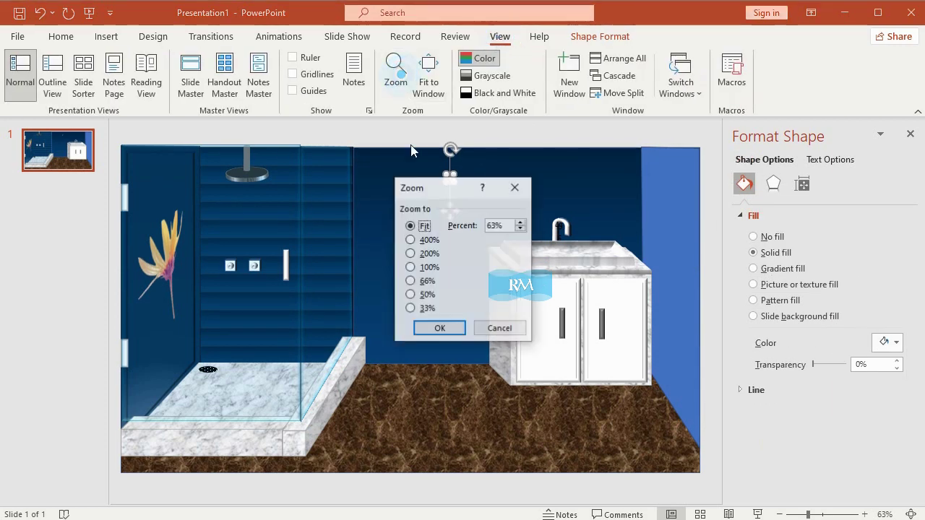
- Zoom to 200% and give the circle a top bevel 3 pt wide and 3.5 pt high
{"action": "left_click", "coordinate": [427, 254]}
{"action": "left_click", "coordinate": [445, 327]}
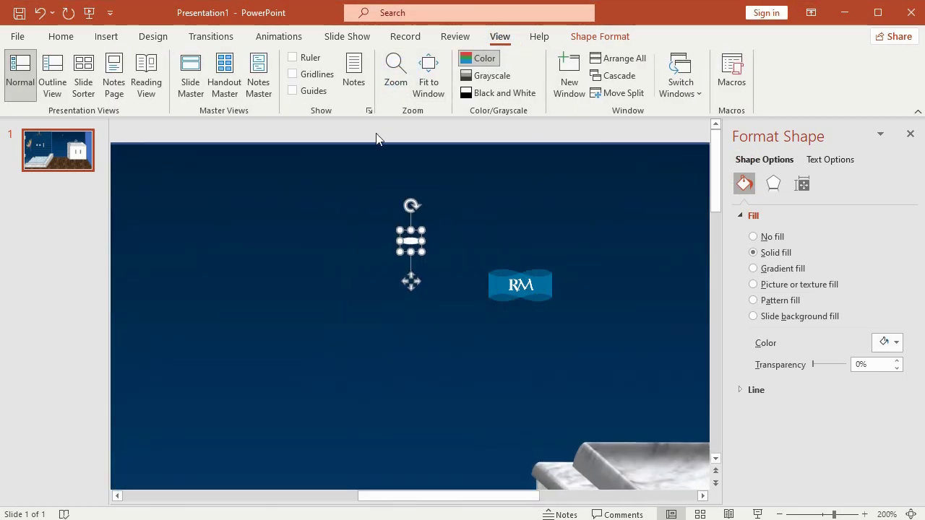
{"action": "left_click", "coordinate": [598, 36]}
{"action": "left_click", "coordinate": [379, 90]}
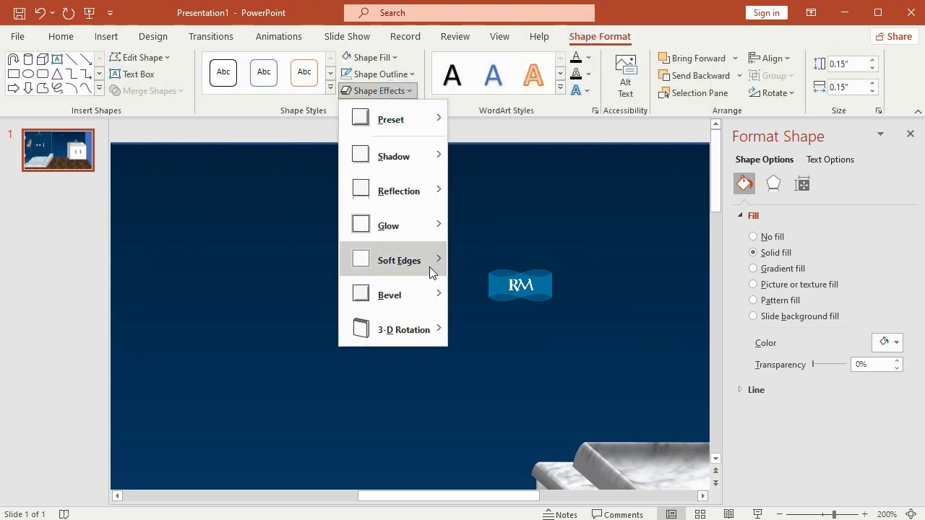
{"action": "mouse_move", "coordinate": [423, 301]}
{"action": "left_click", "coordinate": [502, 505]}
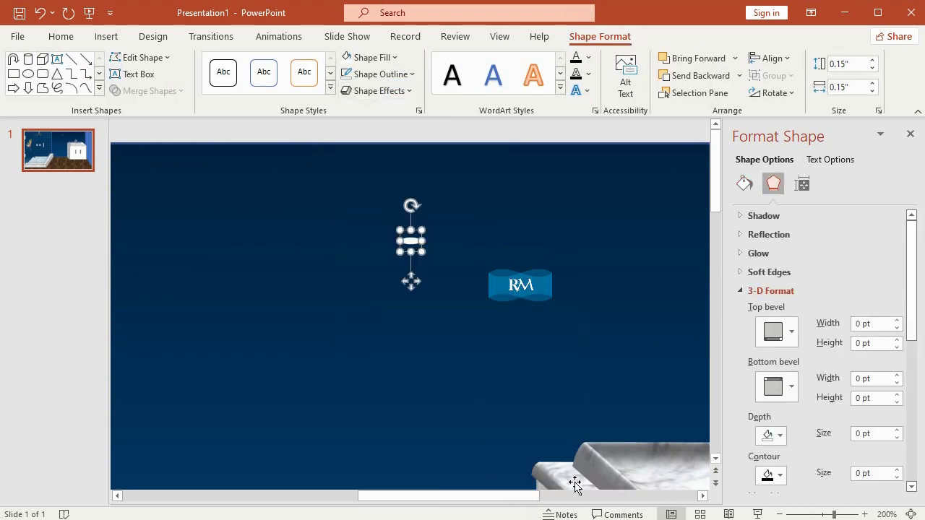
{"action": "left_click", "coordinate": [774, 332]}
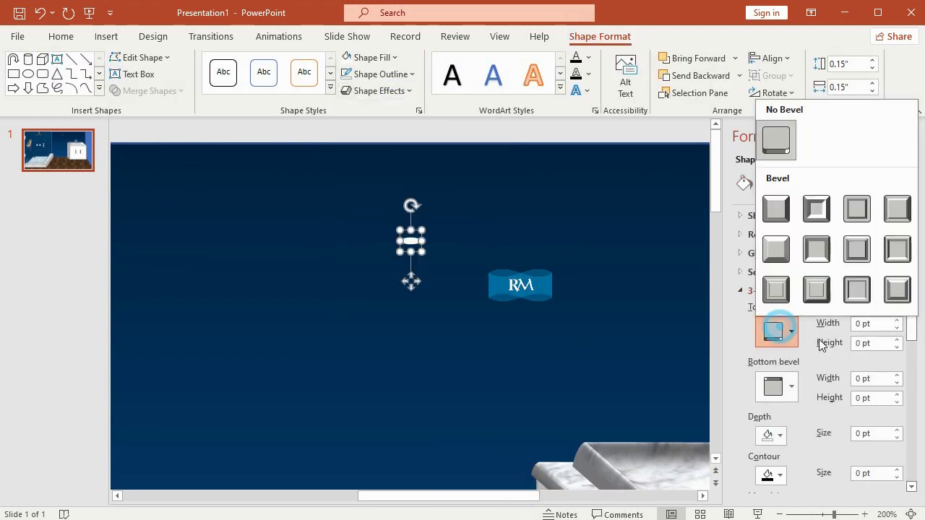
{"action": "left_click", "coordinate": [857, 208]}
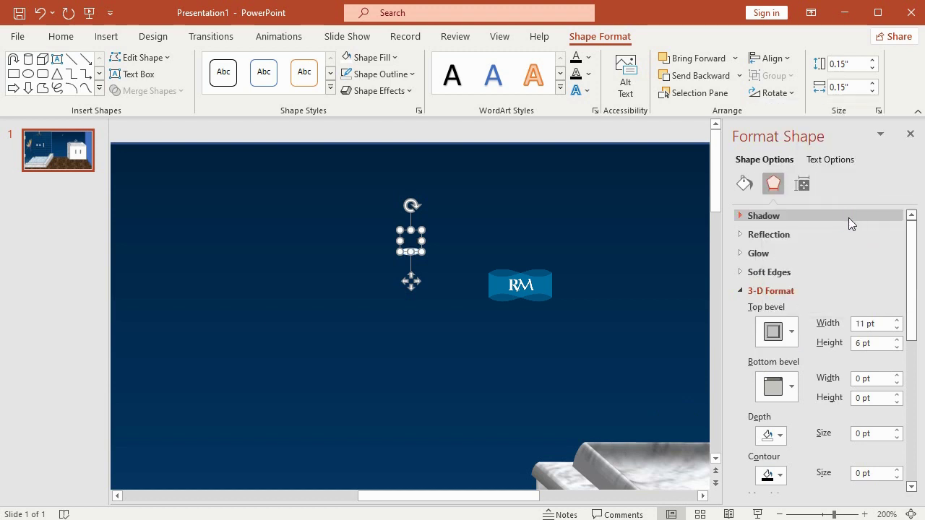
{"action": "double_click", "coordinate": [865, 323]}
{"action": "type", "text": "3"}
{"action": "key", "text": "Return"}
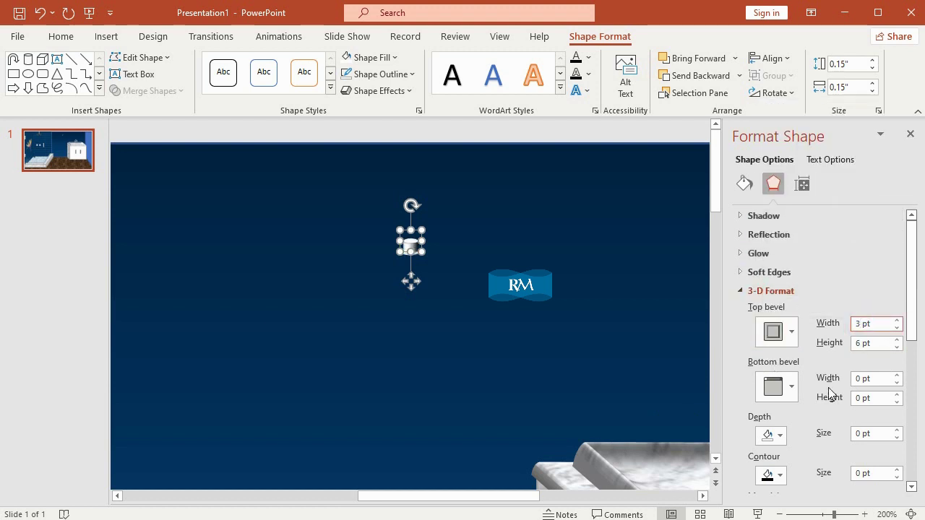
{"action": "double_click", "coordinate": [862, 342]}
{"action": "type", "text": "3"}
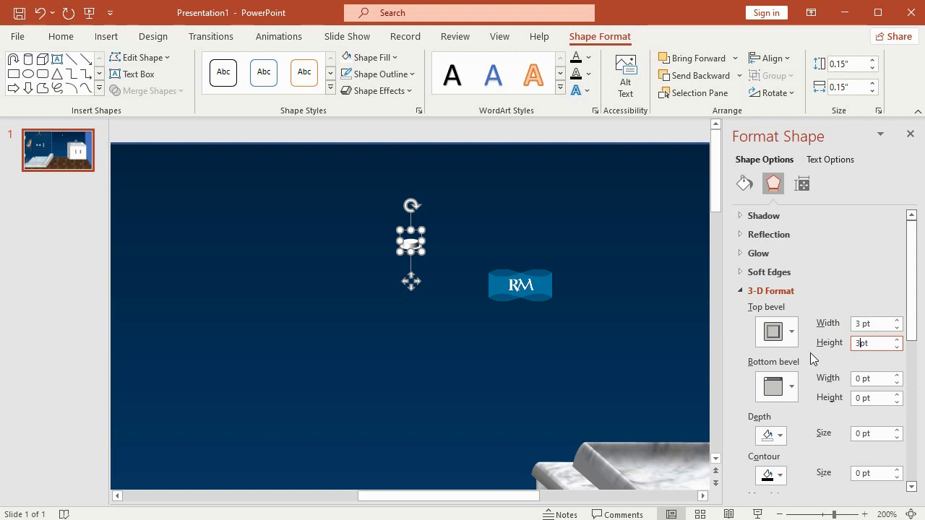
{"action": "type", "text": ".5"}
- Raise the knob's 3-D depth to 11 pt and move it down and right
{"action": "left_click", "coordinate": [444, 317]}
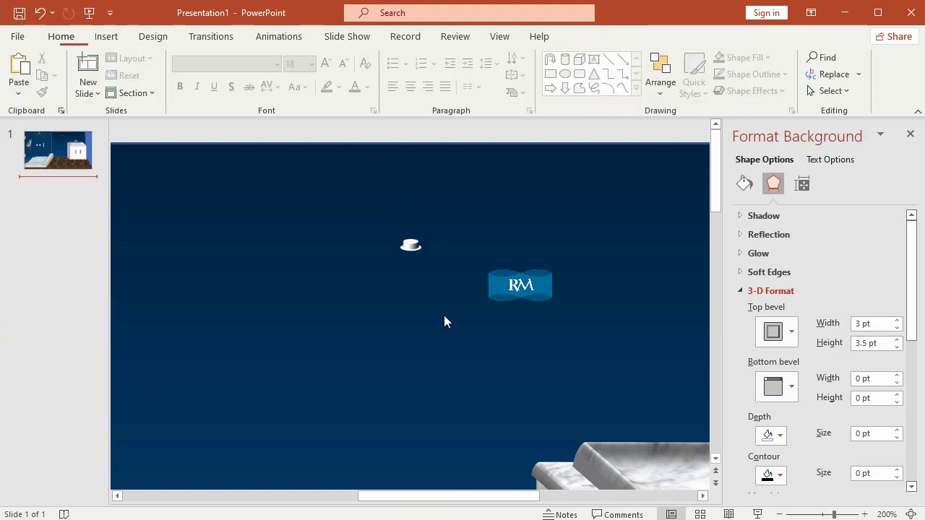
{"action": "left_click", "coordinate": [415, 246]}
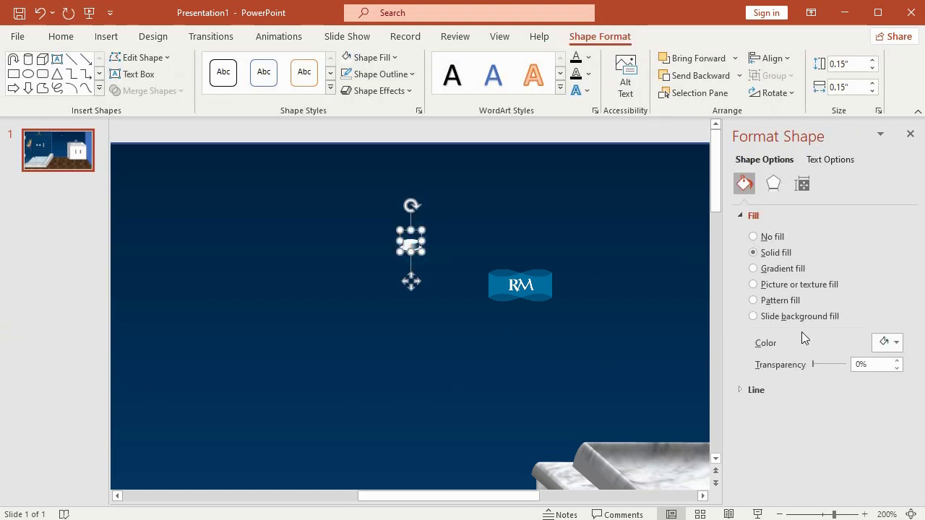
{"action": "left_click", "coordinate": [392, 92]}
{"action": "mouse_move", "coordinate": [433, 296]}
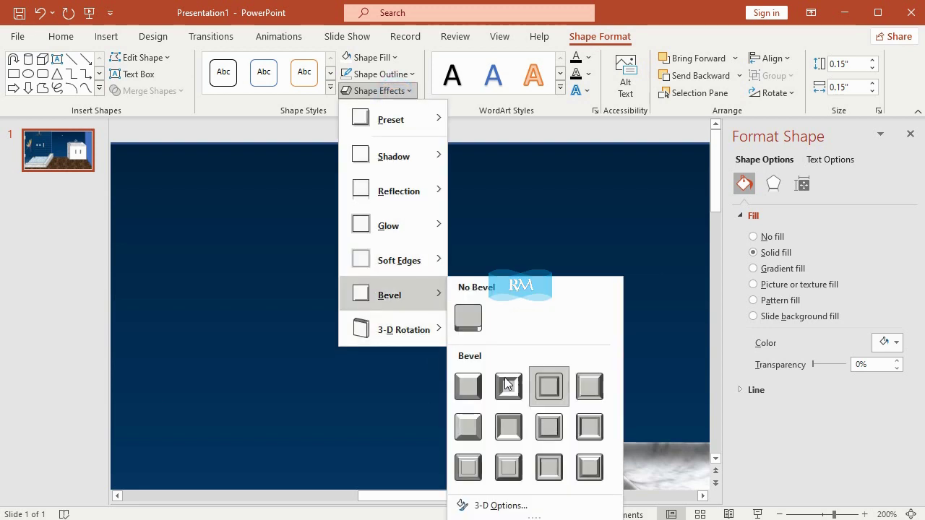
{"action": "left_click", "coordinate": [497, 505]}
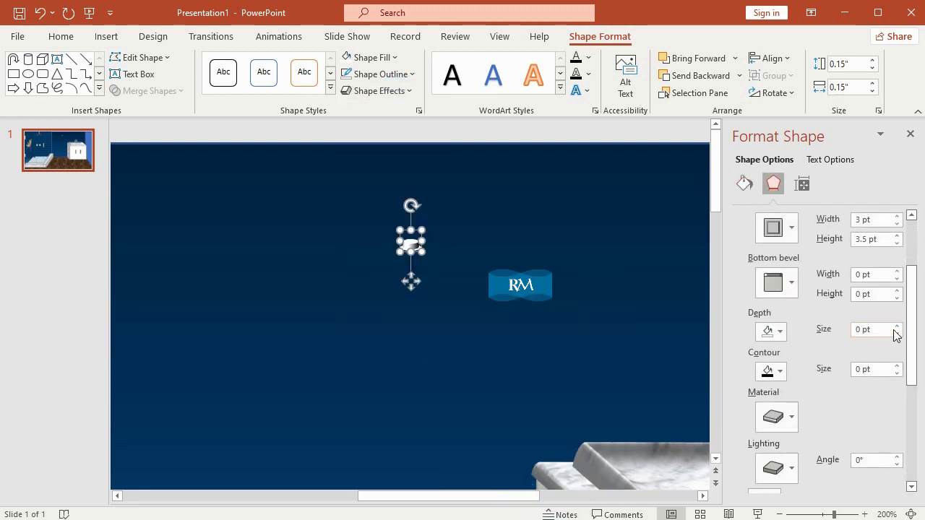
{"action": "left_click", "coordinate": [897, 326]}
{"action": "left_click", "coordinate": [897, 326]}
{"action": "left_click", "coordinate": [897, 326]}
{"action": "left_click_drag", "start_coordinate": [411, 258], "coordinate": [601, 396]}
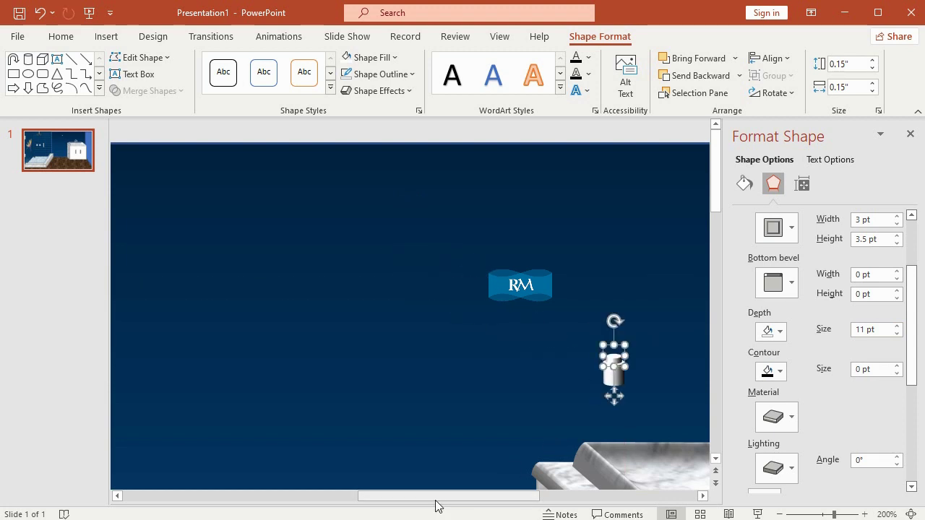
- Remove the stray '49 6' text from the faucet and place the knob beside it on the sink
{"action": "left_click_drag", "start_coordinate": [435, 497], "coordinate": [522, 496]}
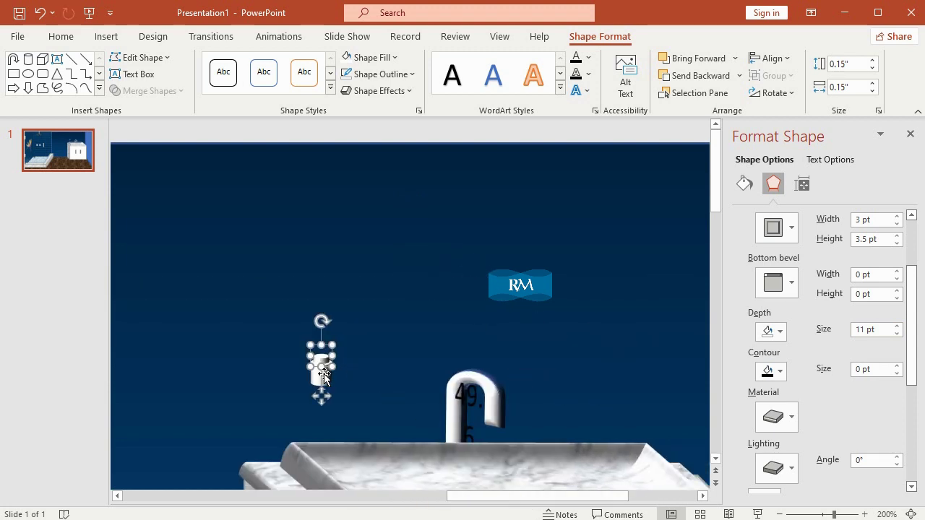
{"action": "left_click", "coordinate": [449, 390]}
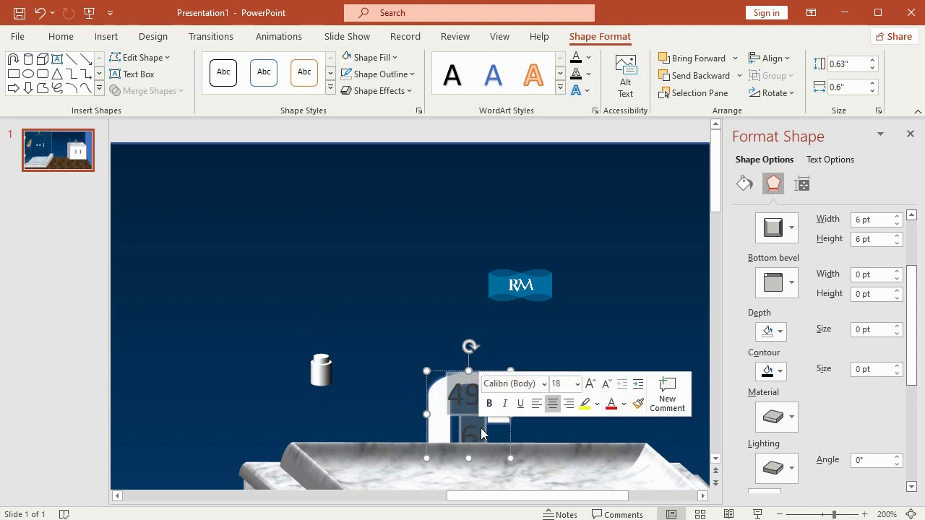
{"action": "key", "text": "ctrl+z"}
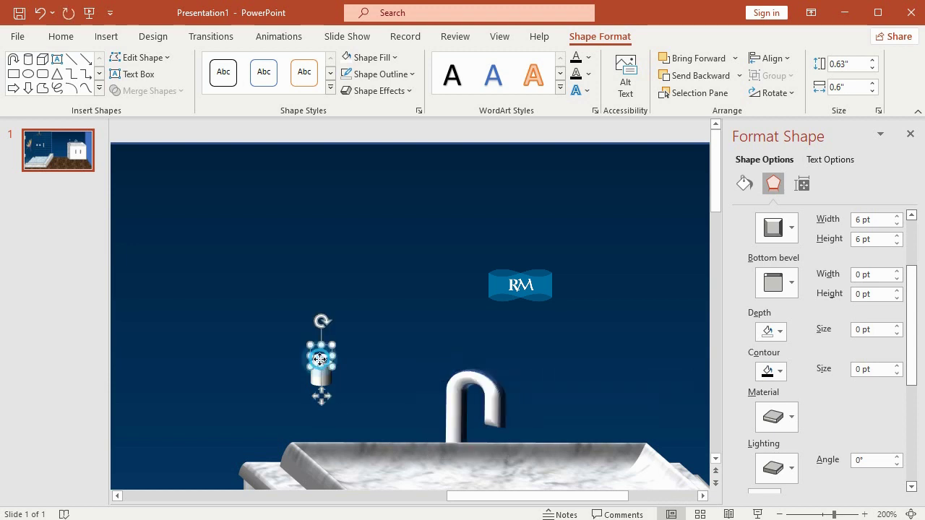
{"action": "mouse_move", "coordinate": [321, 365]}
{"action": "left_mouse_down"}
{"action": "mouse_move", "coordinate": [419, 425]}
{"action": "mouse_move", "coordinate": [398, 428]}
{"action": "left_mouse_up"}
- Bring the sink picture to the front so the knob's base tucks behind the basin
{"action": "left_click", "coordinate": [466, 447]}
{"action": "right_click", "coordinate": [463, 452]}
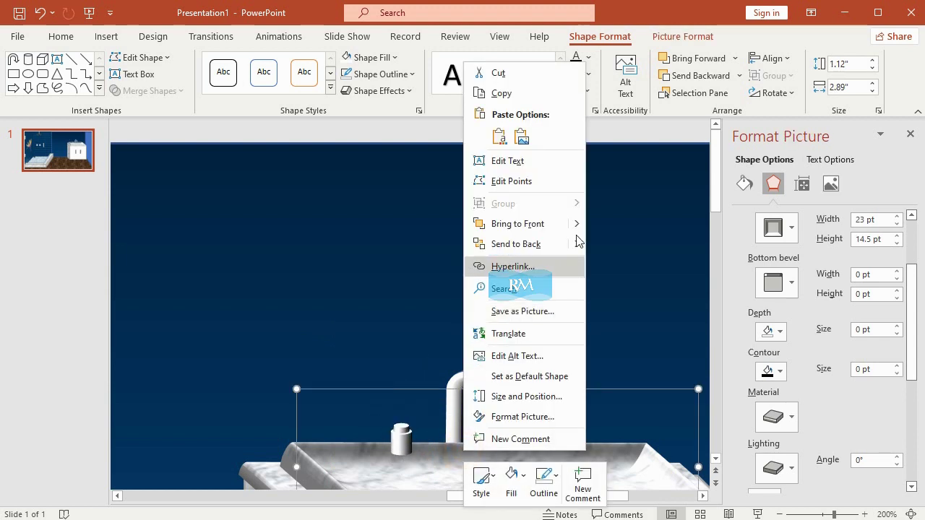
{"action": "mouse_move", "coordinate": [535, 223]}
{"action": "left_click", "coordinate": [600, 224]}
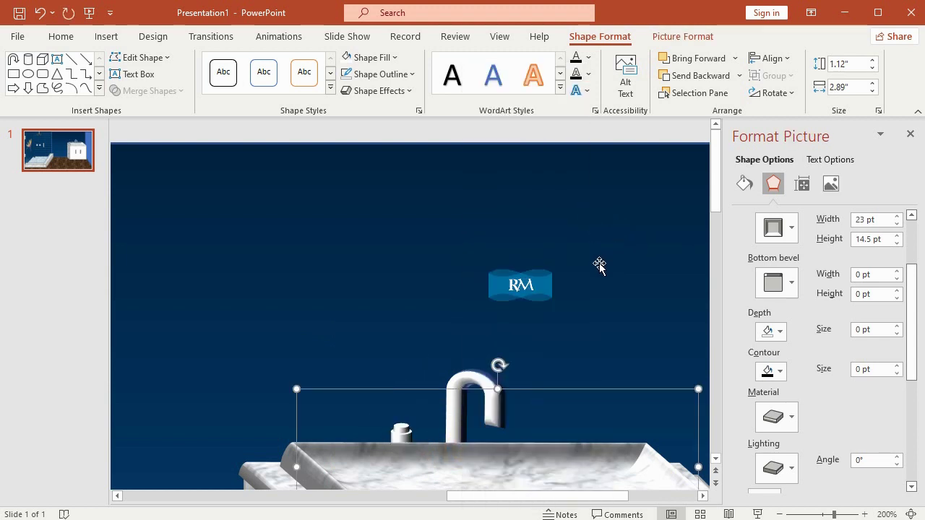
{"action": "left_click", "coordinate": [500, 38]}
- Fit the slide to the window and drag the faucet's top handle down slightly
{"action": "left_click", "coordinate": [428, 90]}
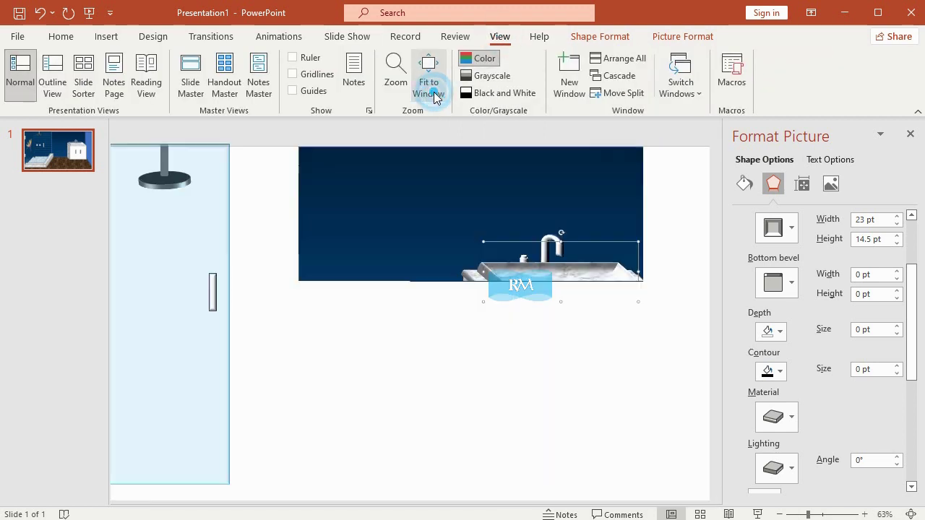
{"action": "left_click", "coordinate": [73, 314]}
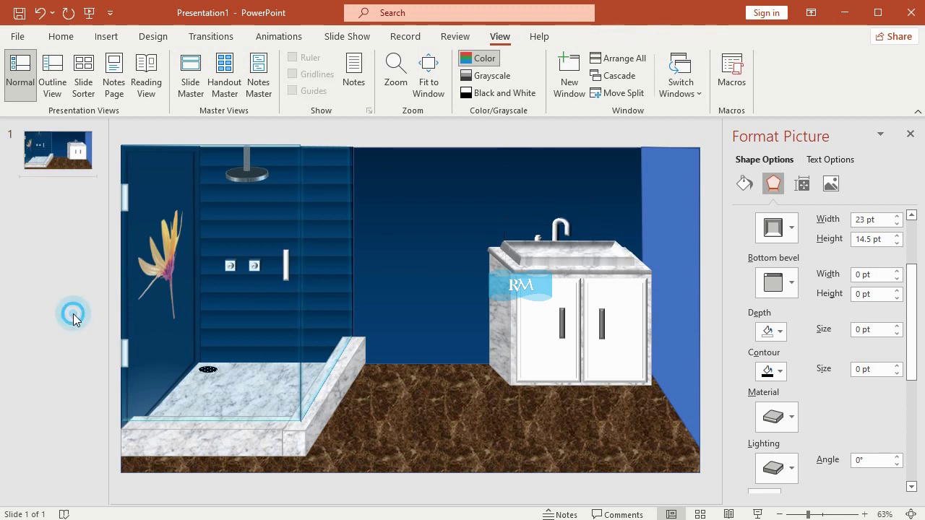
{"action": "left_click", "coordinate": [566, 226]}
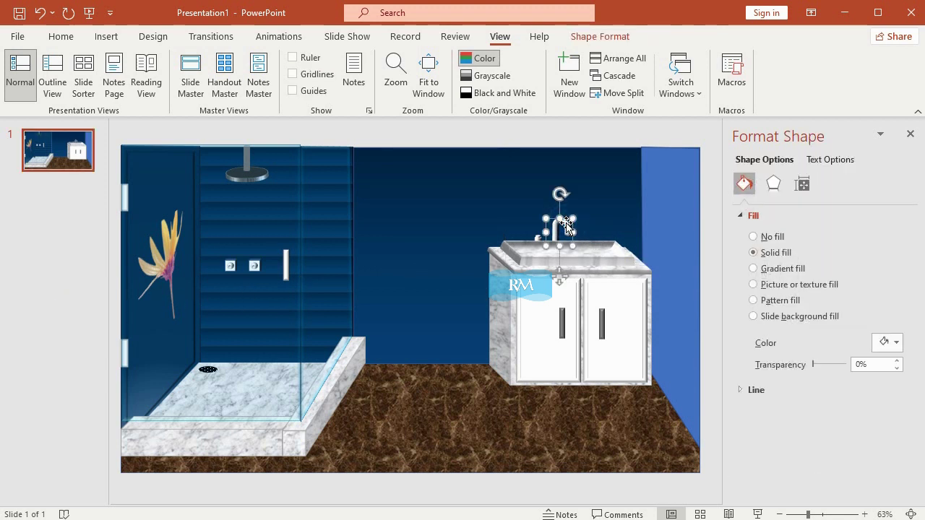
{"action": "left_click_drag", "start_coordinate": [561, 218], "coordinate": [561, 224]}
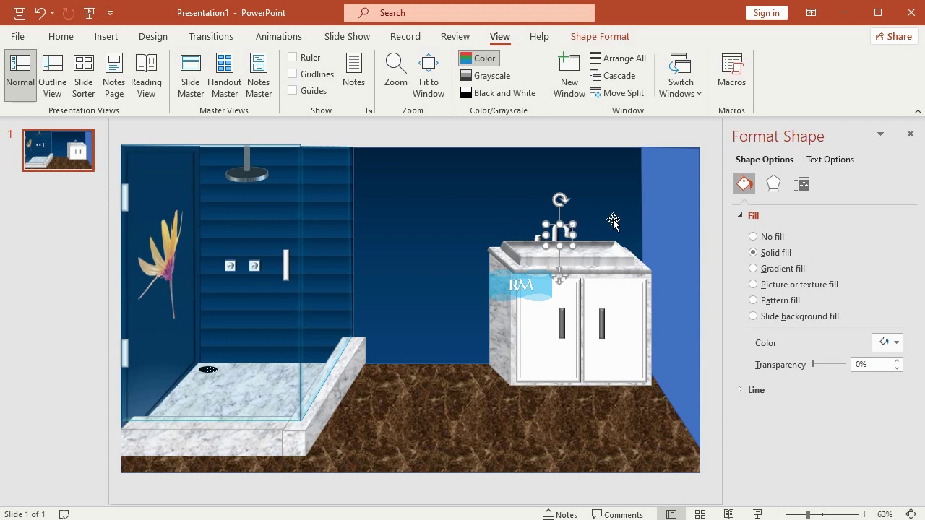
{"action": "left_click", "coordinate": [47, 272]}
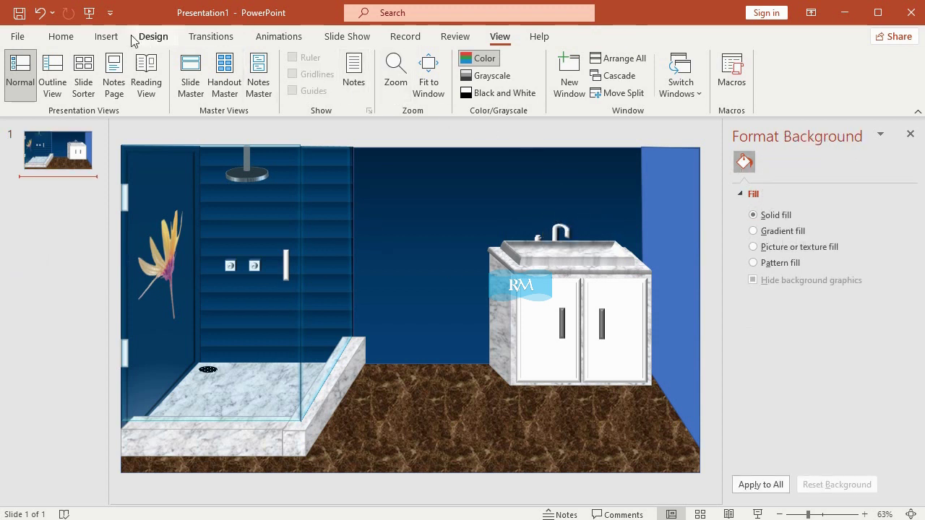
{"action": "left_click", "coordinate": [105, 36]}
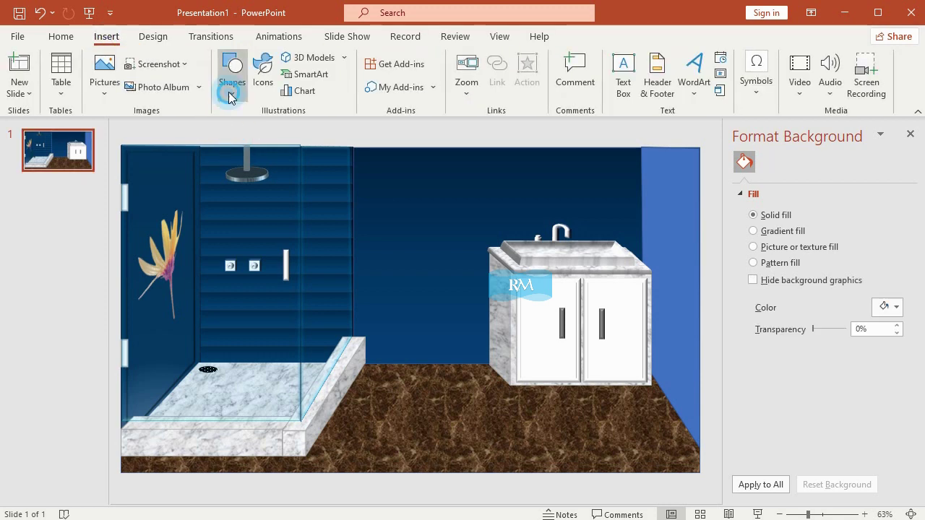
- Draw a 1.78" × 1.53" oval and position it on the wall above the faucet
{"action": "left_click", "coordinate": [232, 72]}
{"action": "left_click", "coordinate": [241, 273]}
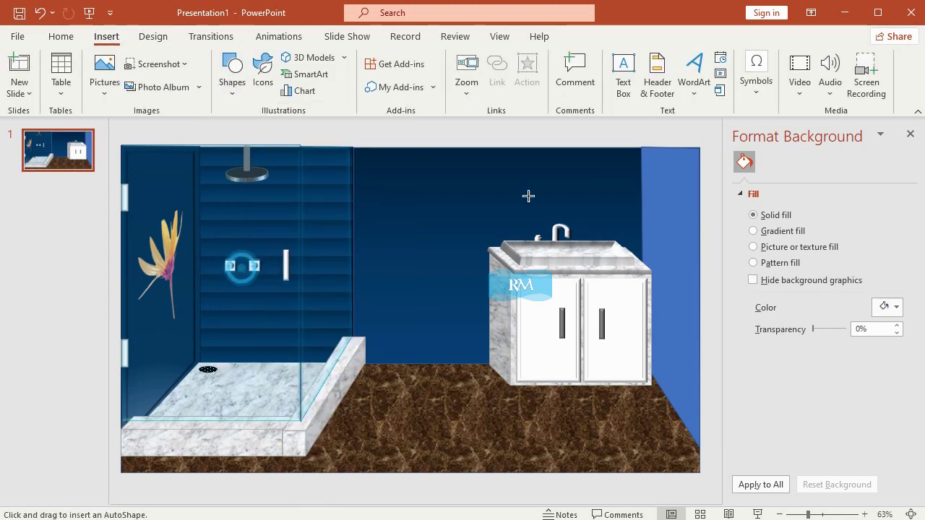
{"action": "left_click_drag", "start_coordinate": [535, 163], "coordinate": [582, 211]}
{"action": "left_click", "coordinate": [842, 64]}
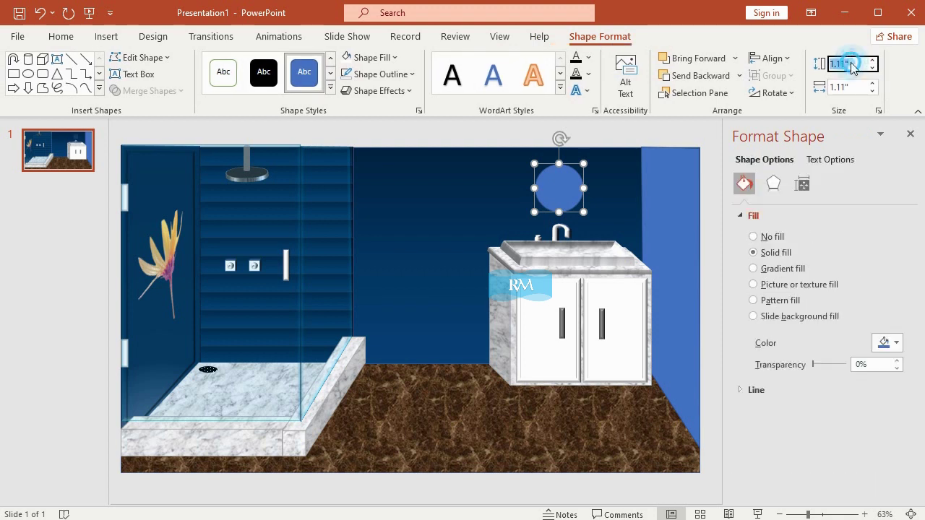
{"action": "type", "text": "1.78"}
{"action": "left_click", "coordinate": [859, 87]}
{"action": "type", "text": "1.53"}
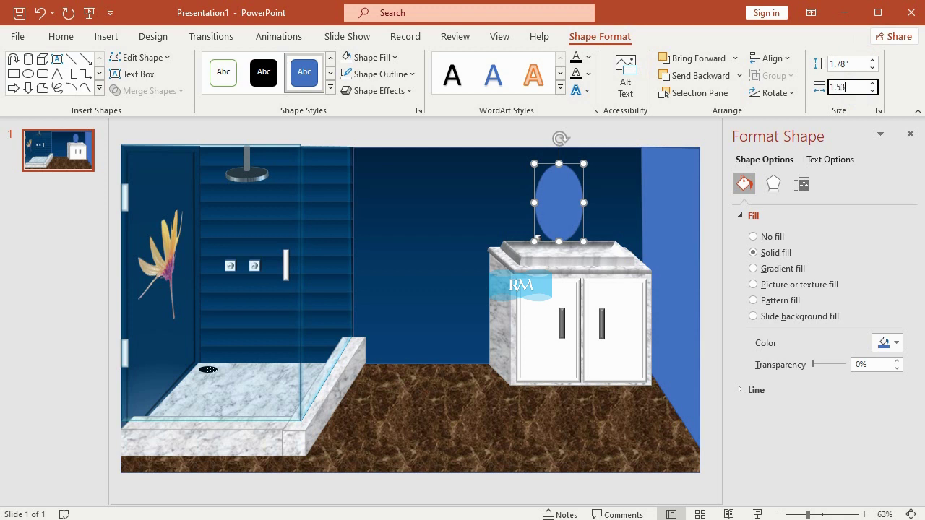
{"action": "key", "text": "Return"}
{"action": "left_click_drag", "start_coordinate": [596, 209], "coordinate": [585, 193]}
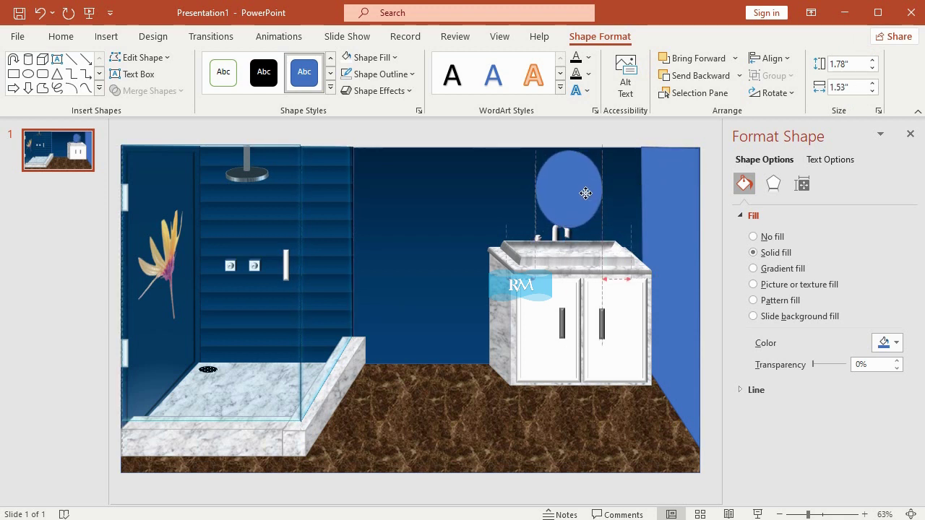
{"action": "left_click_drag", "start_coordinate": [585, 192], "coordinate": [588, 186]}
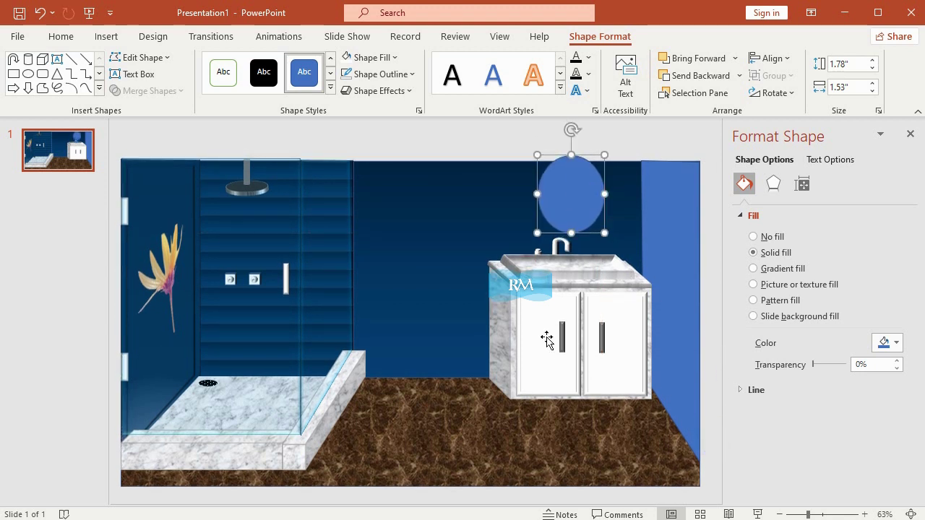
{"action": "left_click", "coordinate": [713, 396]}
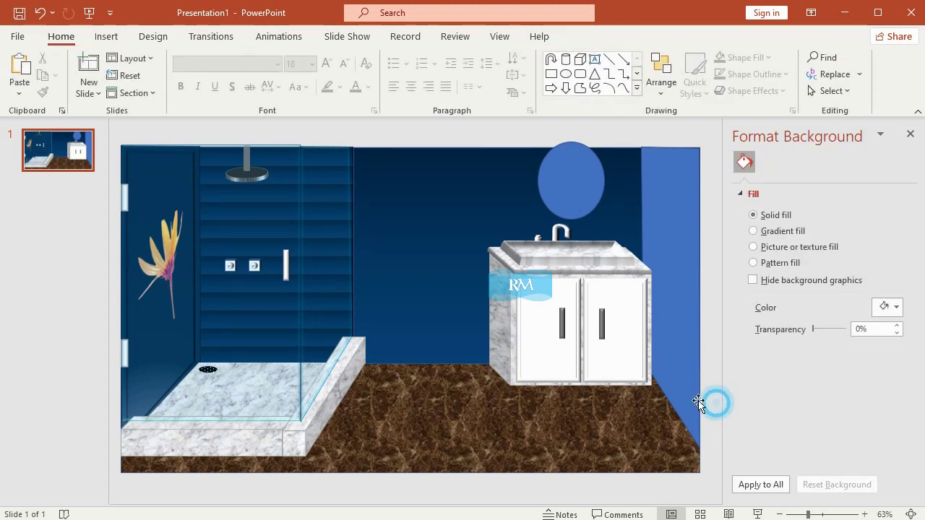
- Select all the vanity pieces and nudge them down two steps
{"action": "left_click_drag", "start_coordinate": [685, 494], "coordinate": [469, 207]}
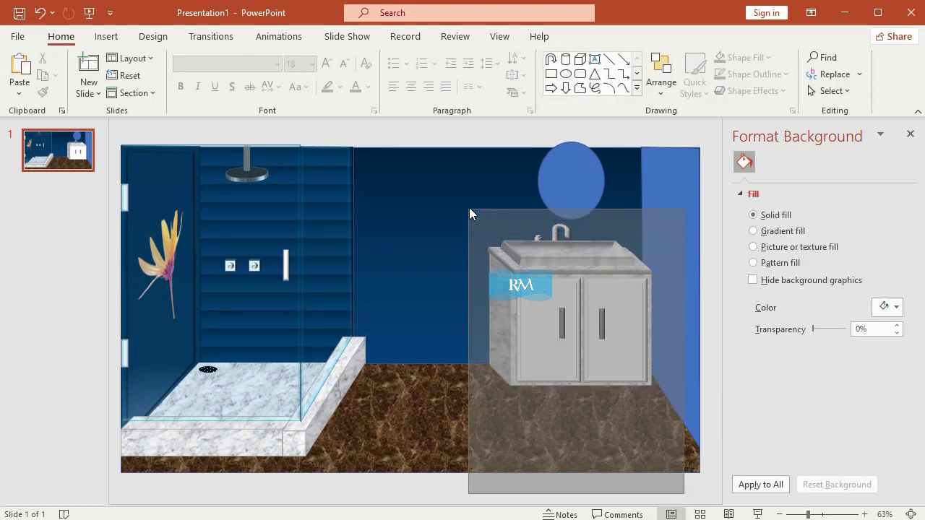
{"action": "key", "text": "Down"}
{"action": "key", "text": "Down"}
{"action": "key", "text": "Down"}
{"action": "key", "text": "Down"}
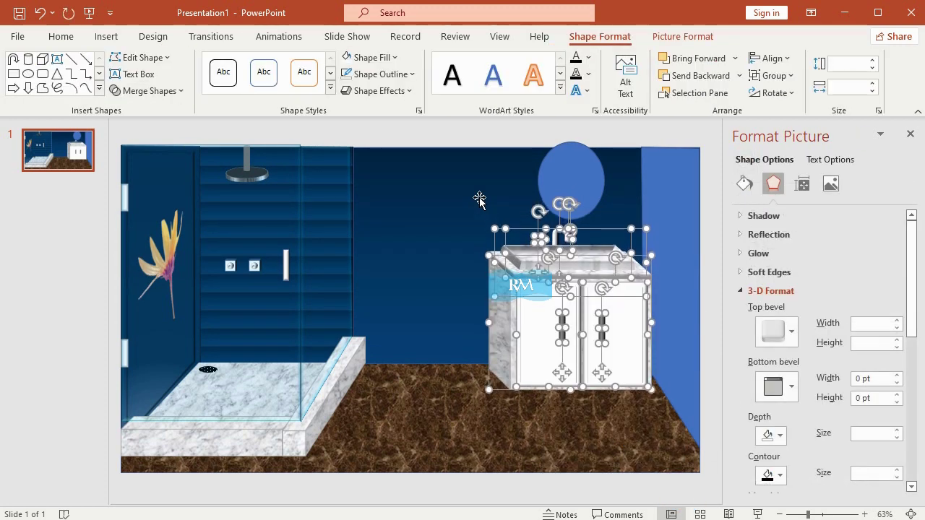
{"action": "key", "text": "Down"}
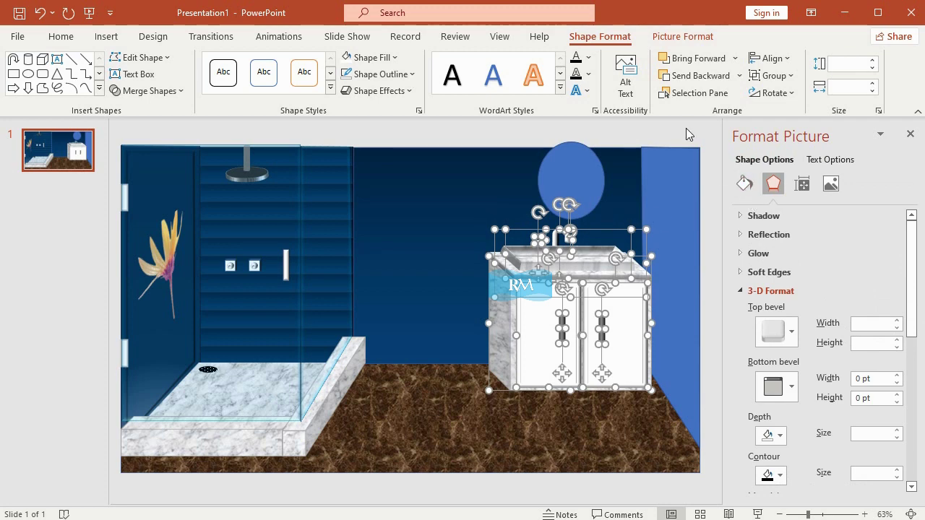
{"action": "left_click", "coordinate": [686, 134]}
- Shift the oval mirror slightly left and down to centre it above the faucet
{"action": "left_click", "coordinate": [579, 186]}
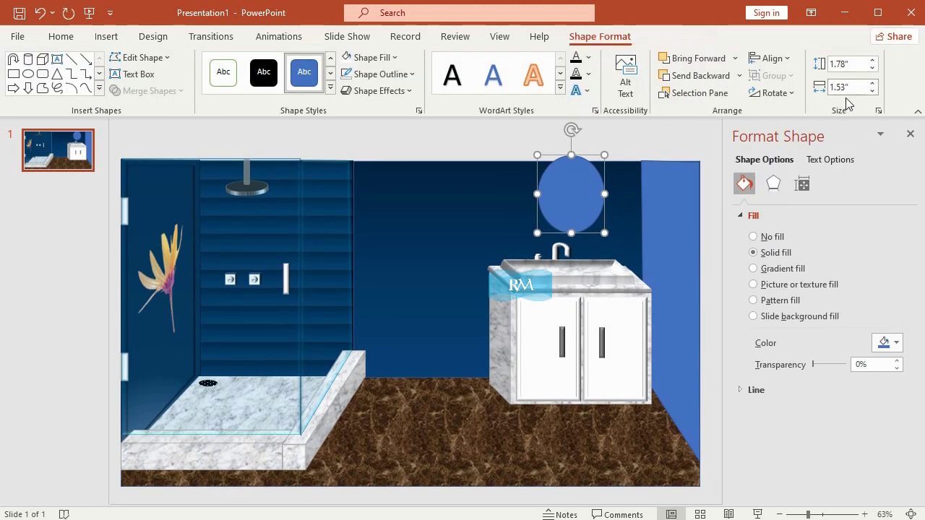
{"action": "left_click_drag", "start_coordinate": [568, 195], "coordinate": [555, 188]}
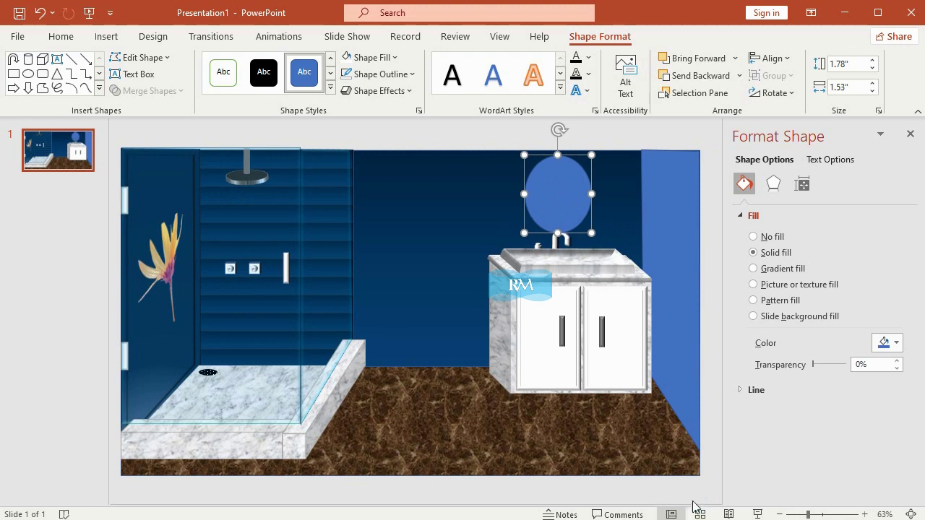
{"action": "mouse_move", "coordinate": [700, 497]}
{"action": "left_mouse_down"}
{"action": "mouse_move", "coordinate": [527, 347]}
{"action": "mouse_move", "coordinate": [461, 210]}
{"action": "left_mouse_up"}
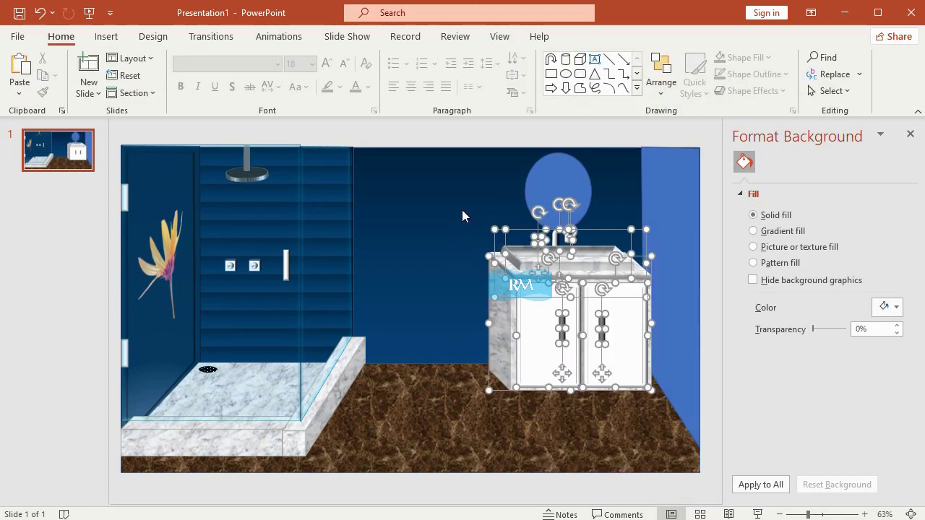
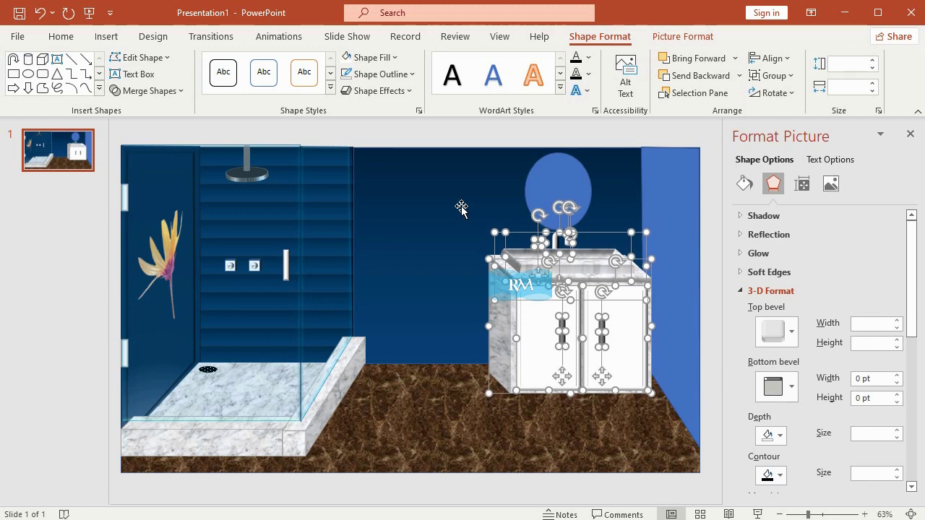
- Nudge the blue oval up and fill it with white, then a grey gradient
{"action": "left_click", "coordinate": [573, 182]}
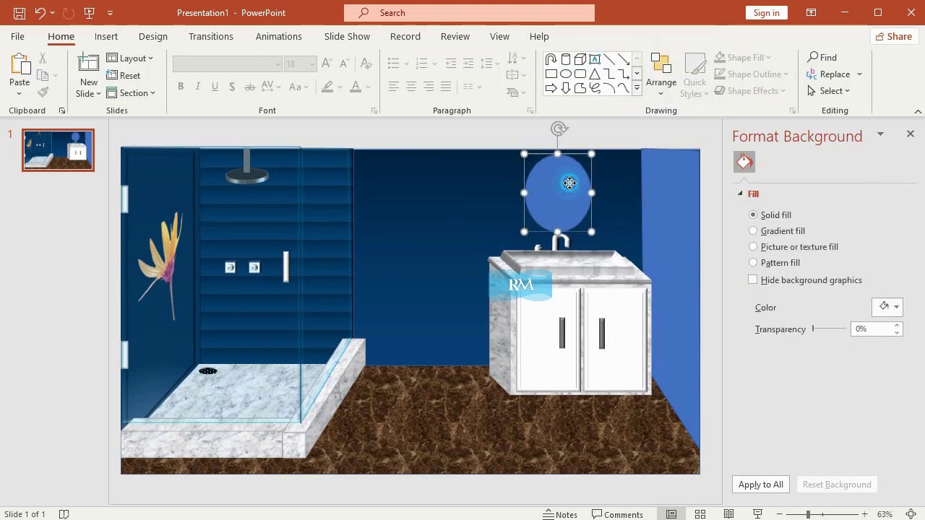
{"action": "left_click_drag", "start_coordinate": [573, 186], "coordinate": [573, 183]}
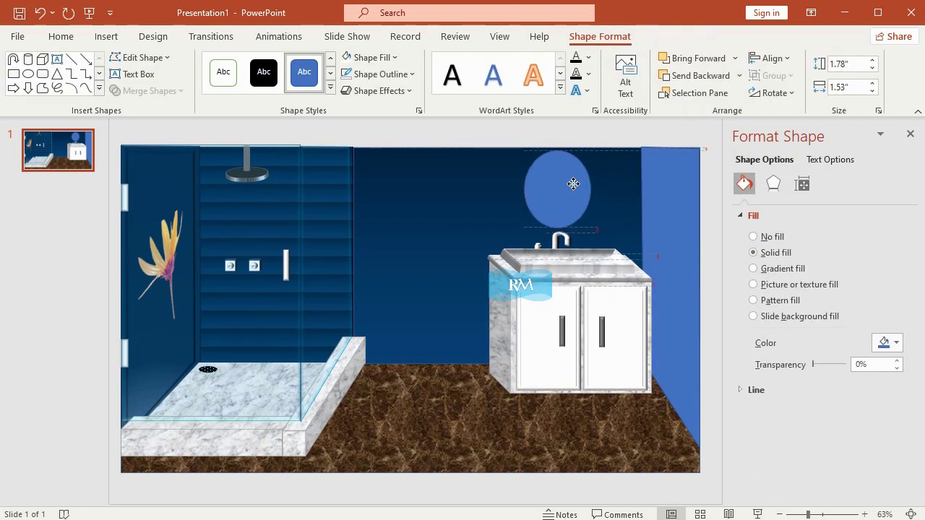
{"action": "left_click", "coordinate": [372, 57]}
{"action": "left_click", "coordinate": [347, 93]}
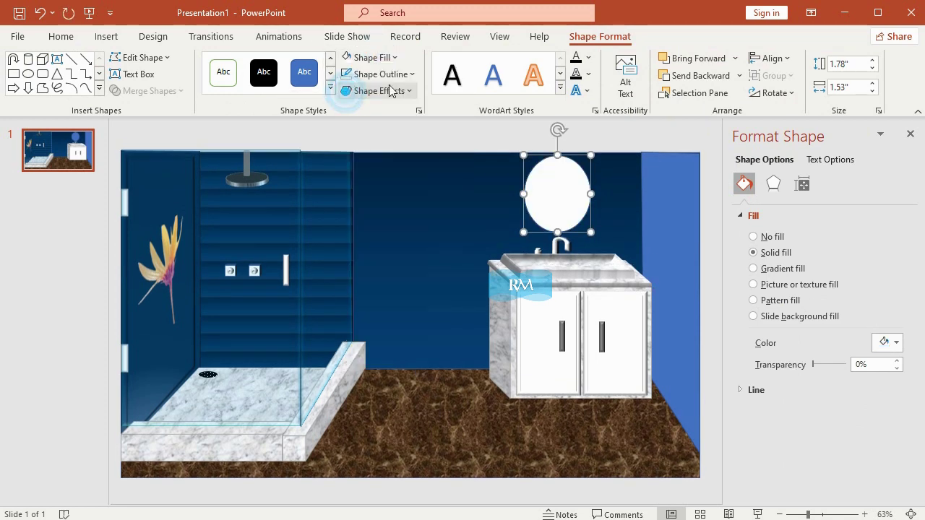
{"action": "left_click", "coordinate": [381, 74]}
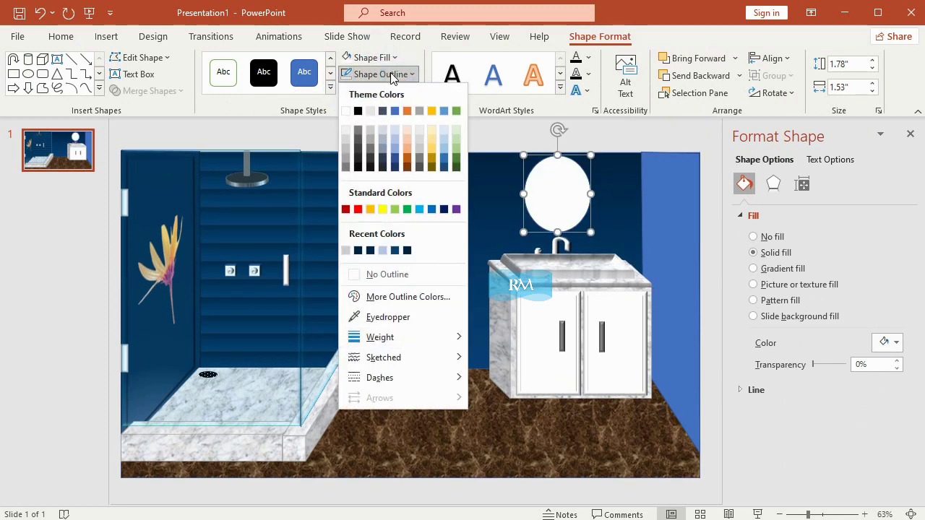
{"action": "left_click", "coordinate": [390, 75]}
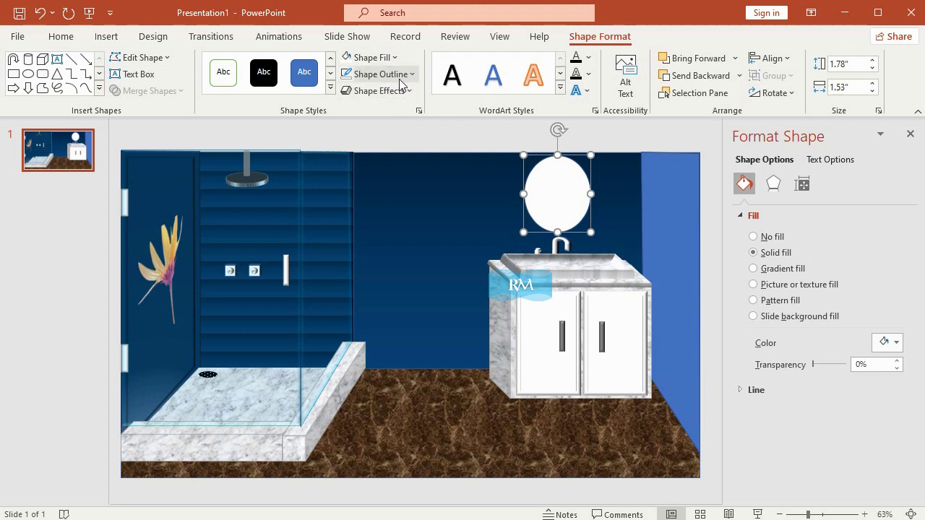
{"action": "left_click", "coordinate": [371, 57]}
{"action": "mouse_move", "coordinate": [438, 342]}
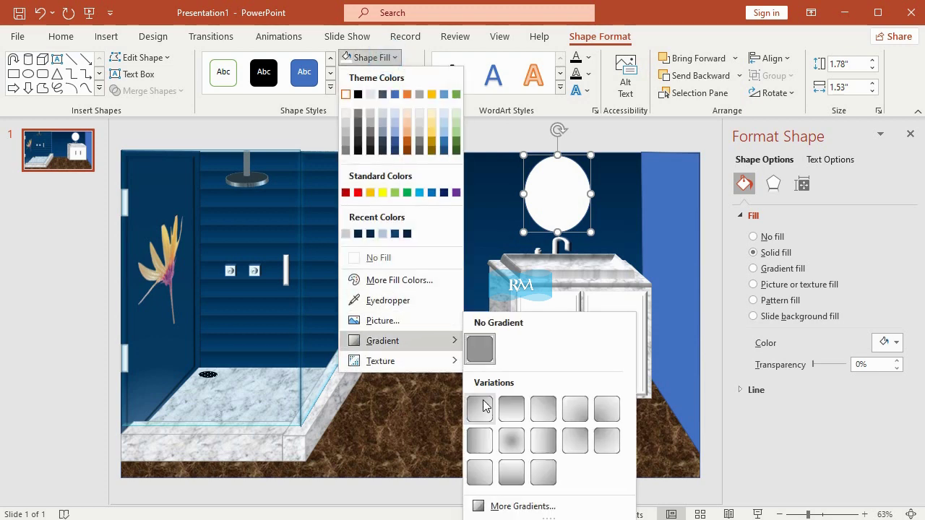
{"action": "left_click", "coordinate": [484, 410]}
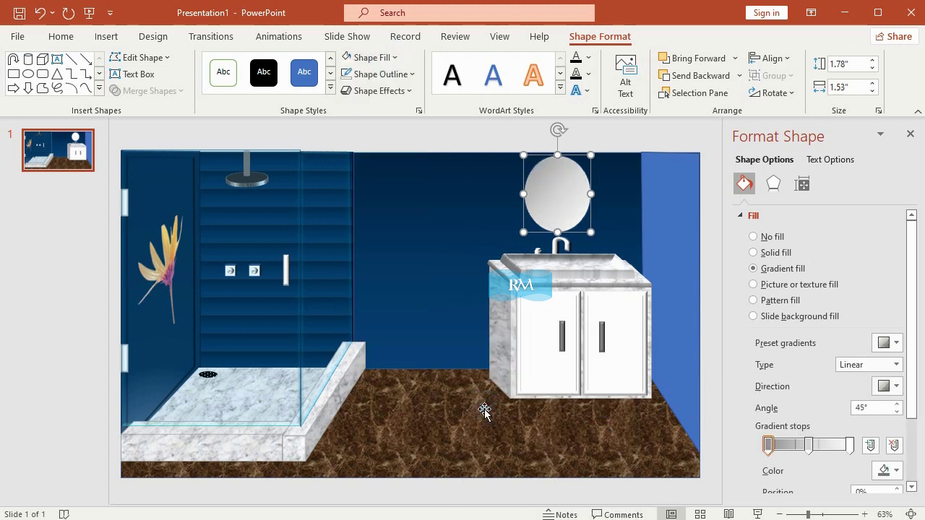
- Add an 8 pt × 6 pt top bevel to the mirror's edge and check the result
{"action": "left_click", "coordinate": [395, 74]}
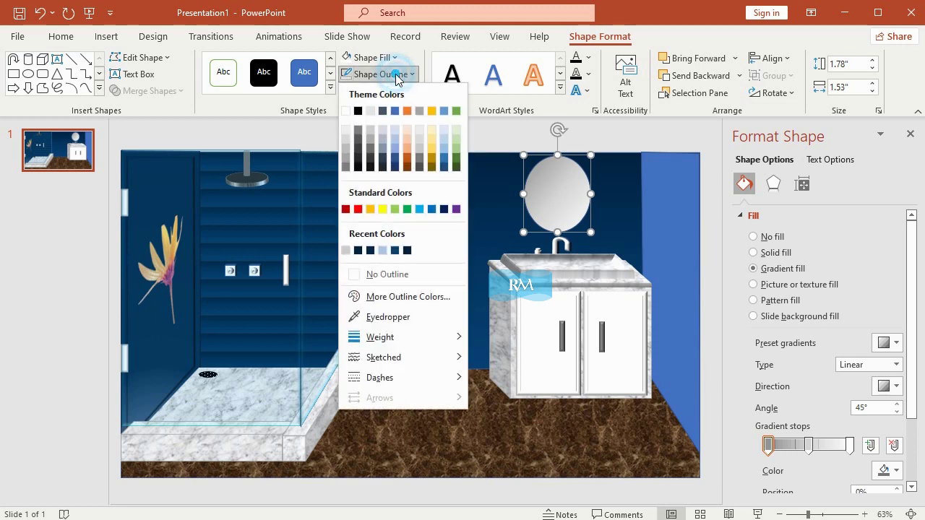
{"action": "left_click", "coordinate": [400, 76]}
{"action": "left_click", "coordinate": [393, 91]}
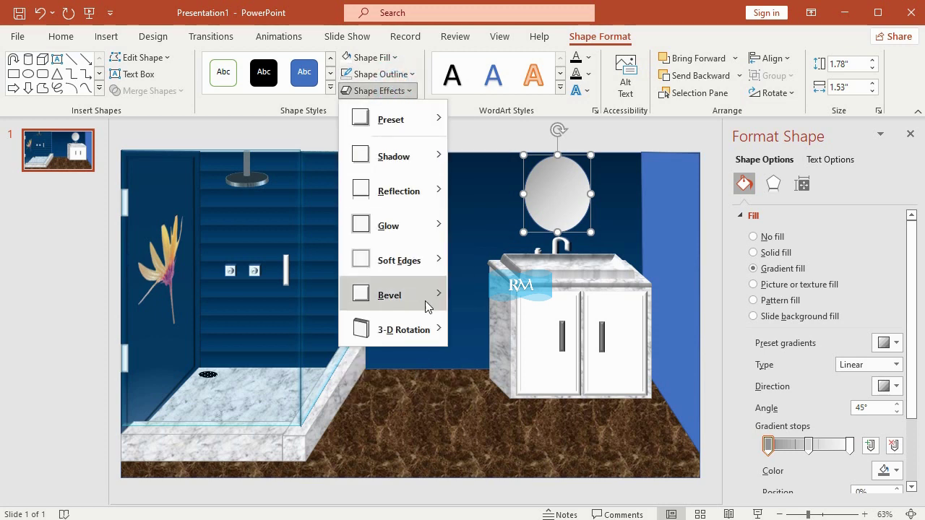
{"action": "mouse_move", "coordinate": [427, 303]}
{"action": "left_click", "coordinate": [520, 510]}
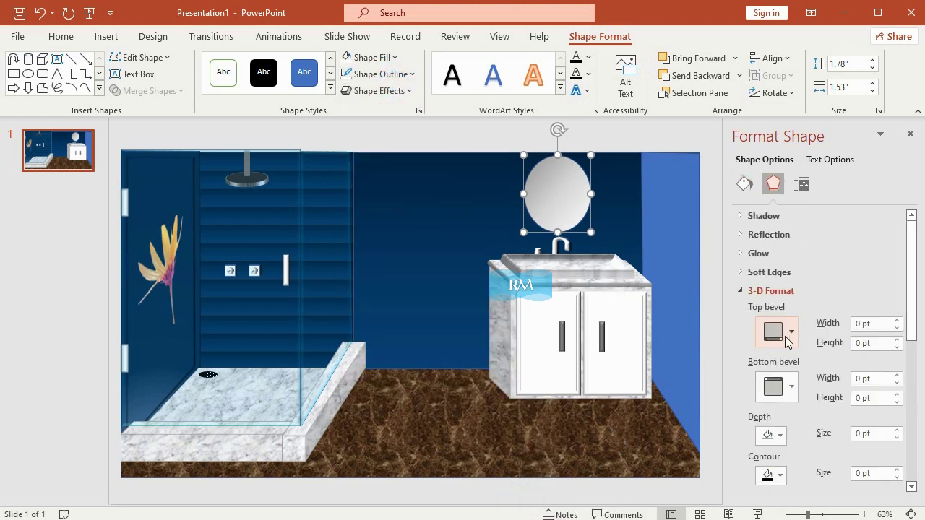
{"action": "left_click", "coordinate": [781, 332]}
{"action": "left_click", "coordinate": [828, 292]}
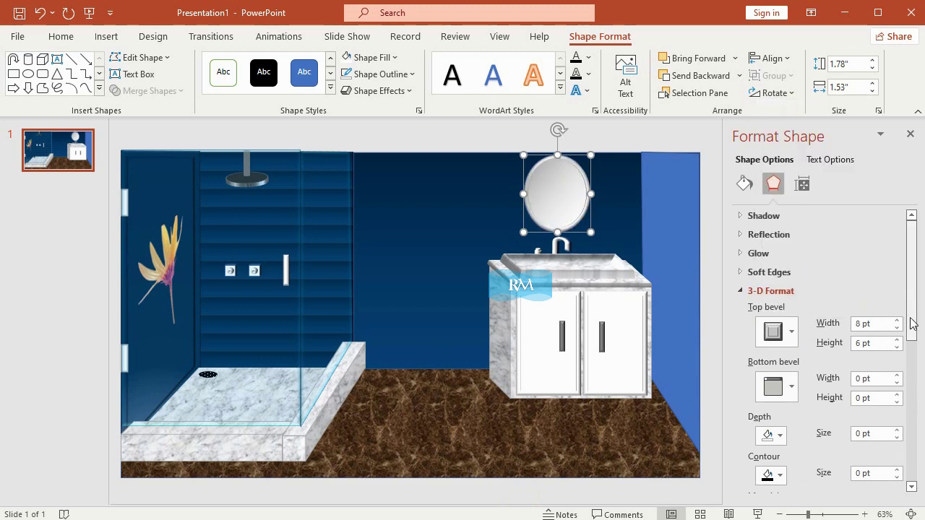
{"action": "left_click", "coordinate": [650, 138]}
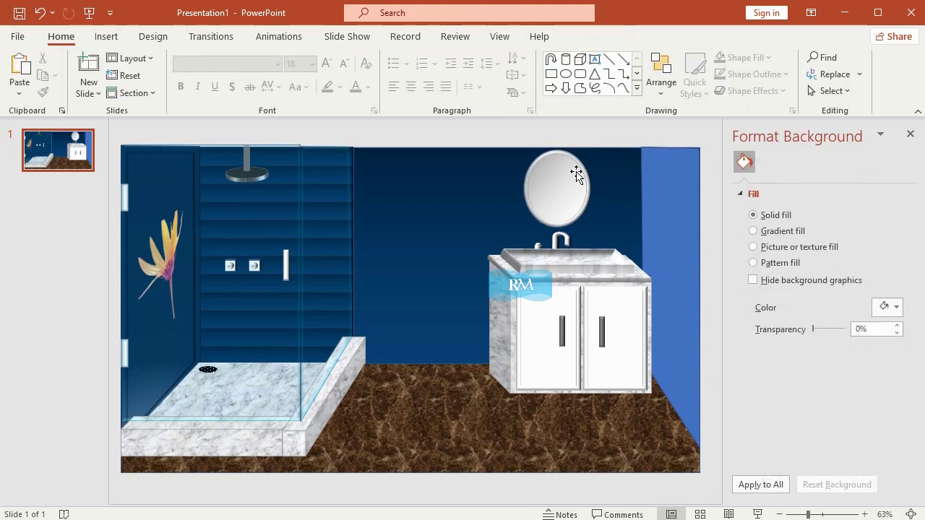
{"action": "left_click", "coordinate": [561, 185]}
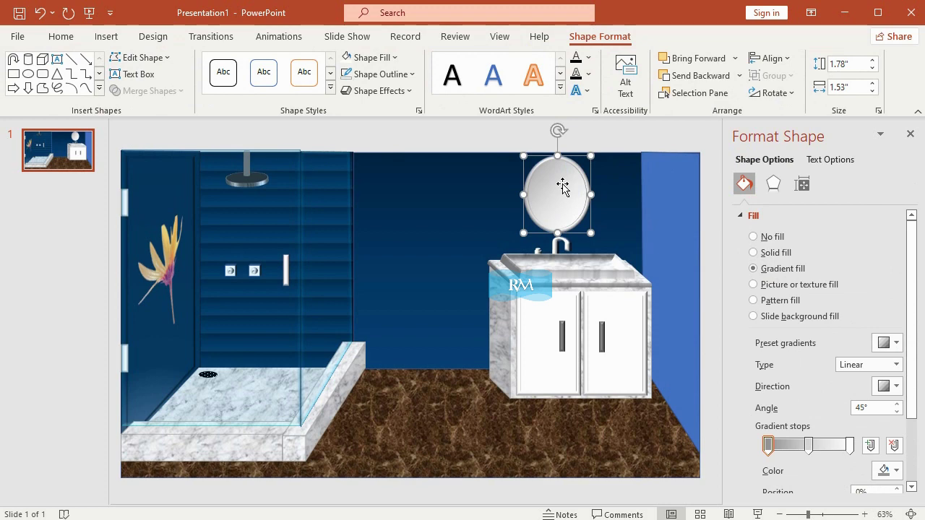
{"action": "left_click", "coordinate": [618, 142]}
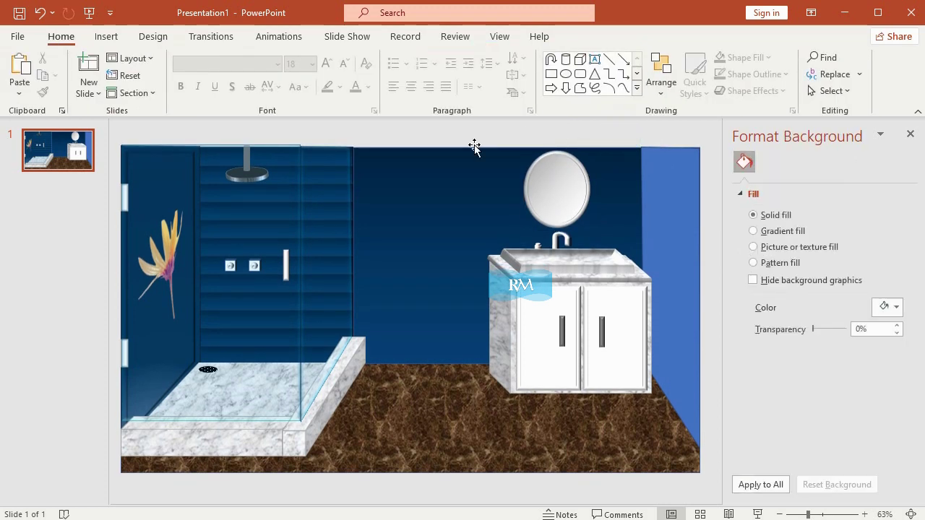
{"action": "key", "text": "ctrl+z"}
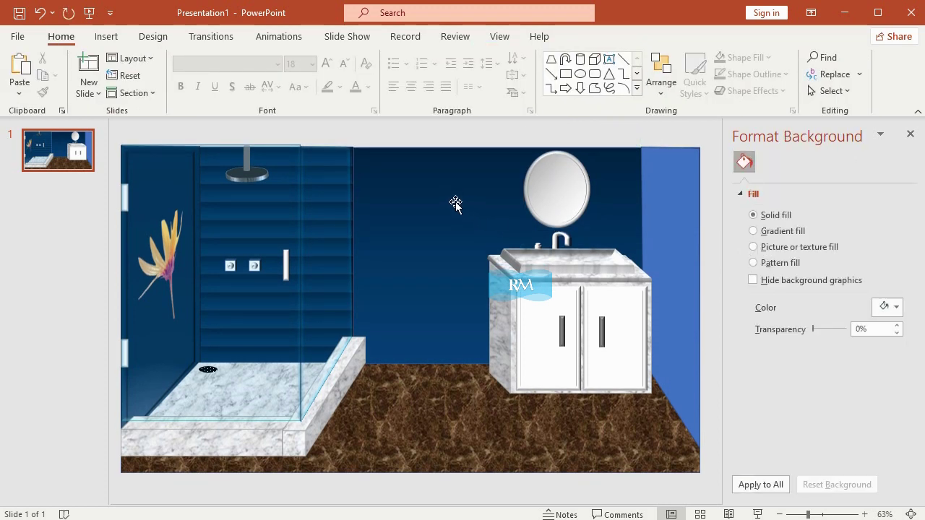
- Draw a small oval inside the vanity's sink basin
{"action": "left_click", "coordinate": [108, 36]}
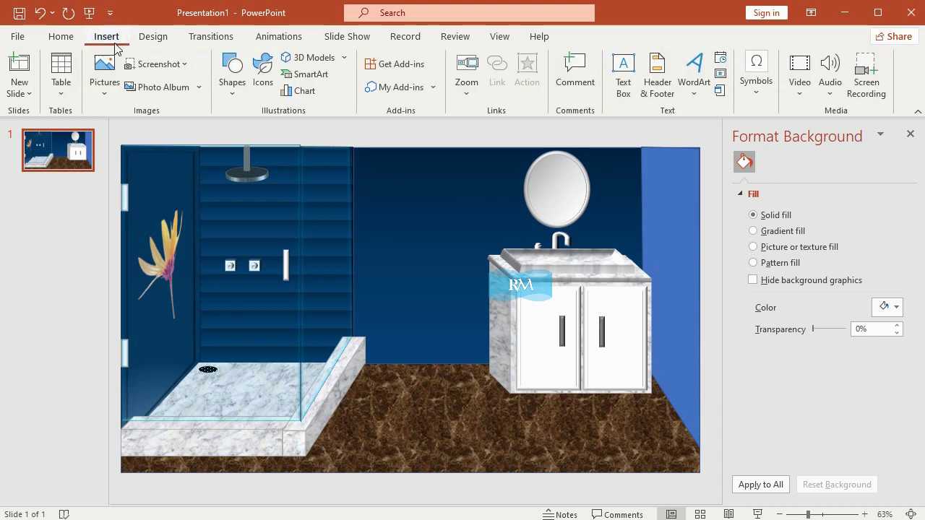
{"action": "left_click", "coordinate": [231, 98]}
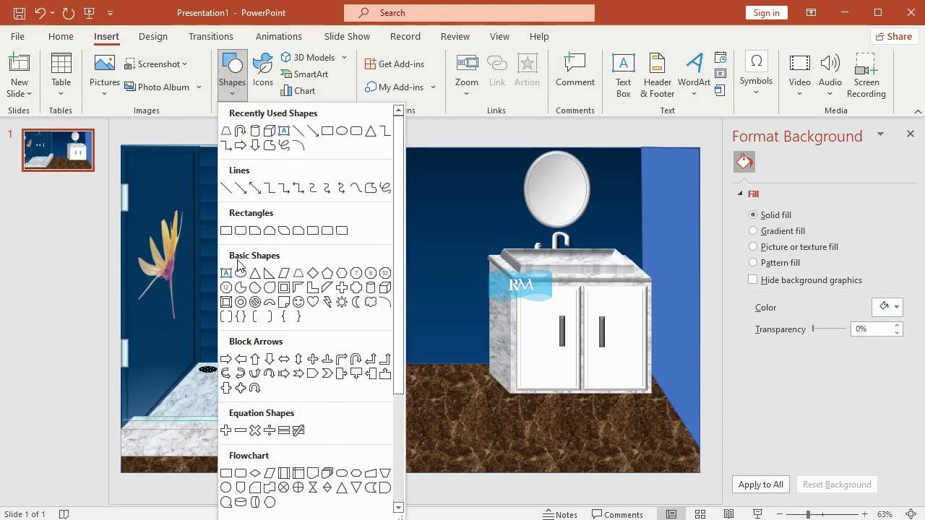
{"action": "left_click", "coordinate": [240, 273]}
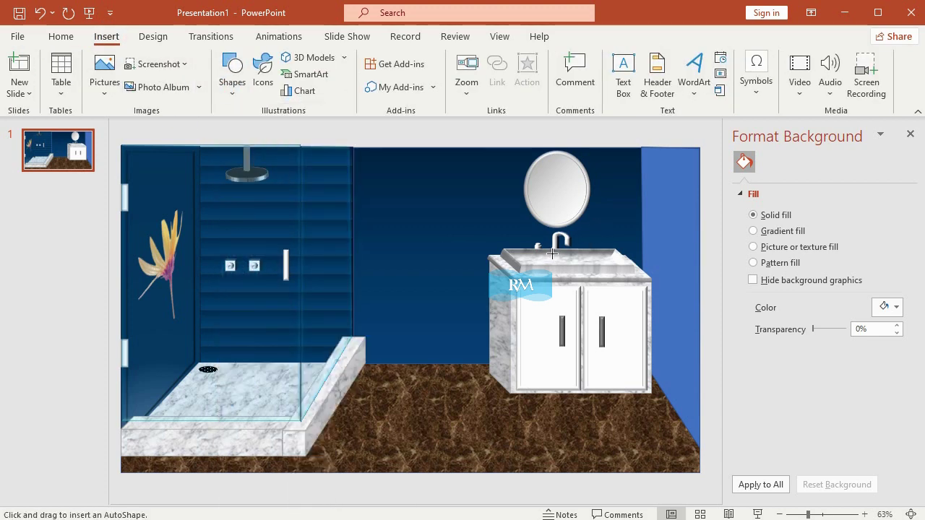
{"action": "left_click_drag", "start_coordinate": [552, 253], "coordinate": [567, 261]}
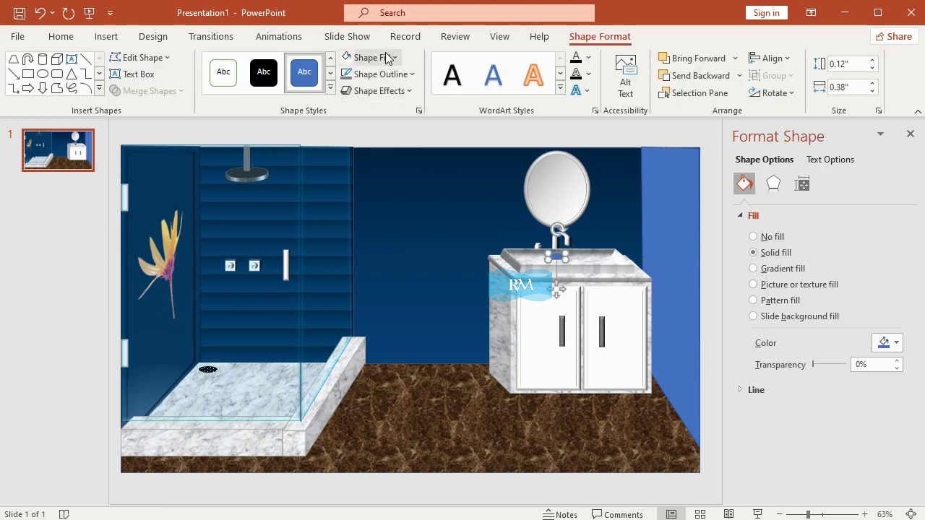
- Give the oval a black dotted pattern fill and remove its outline
{"action": "left_click", "coordinate": [386, 59]}
{"action": "mouse_move", "coordinate": [446, 340]}
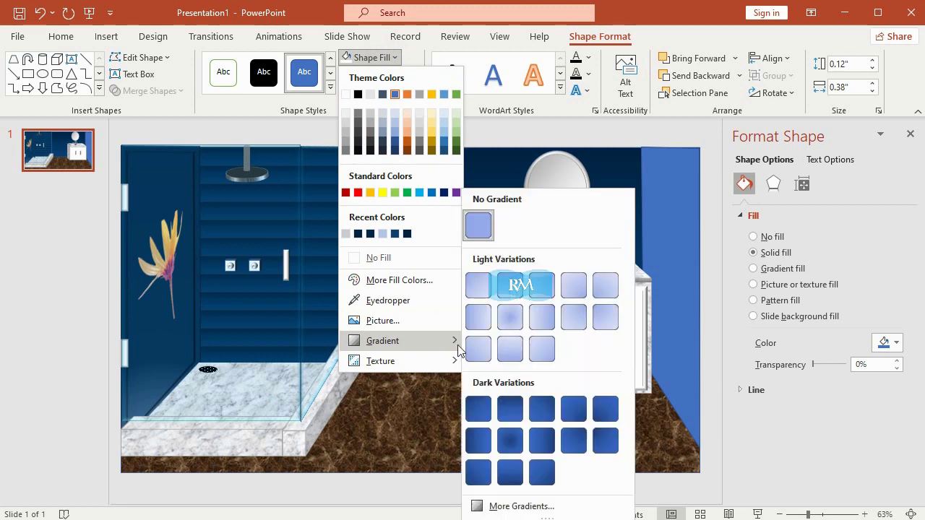
{"action": "left_click", "coordinate": [574, 503]}
{"action": "left_click", "coordinate": [755, 299]}
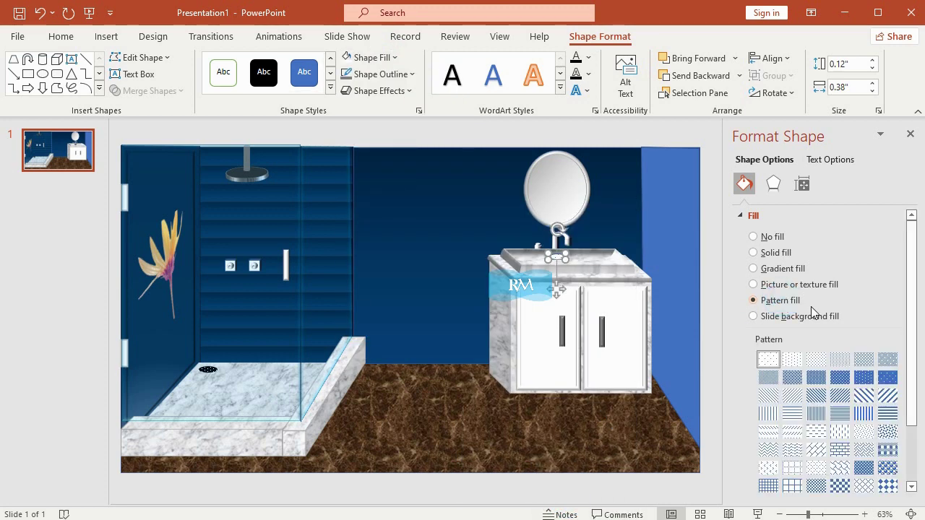
{"action": "scroll", "coordinate": [909, 444], "scroll_direction": "down", "scroll_amount": 2}
{"action": "left_click", "coordinate": [896, 435]}
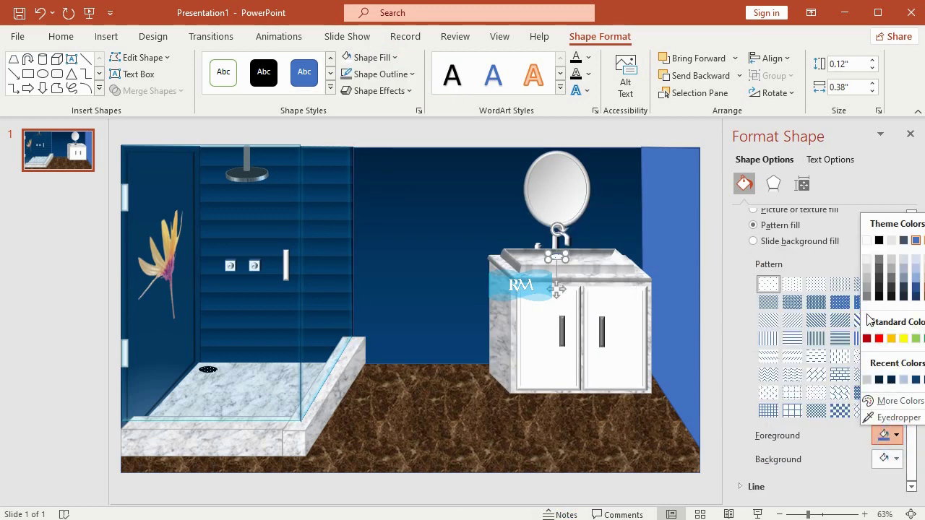
{"action": "left_click", "coordinate": [879, 239]}
{"action": "left_click", "coordinate": [840, 302]}
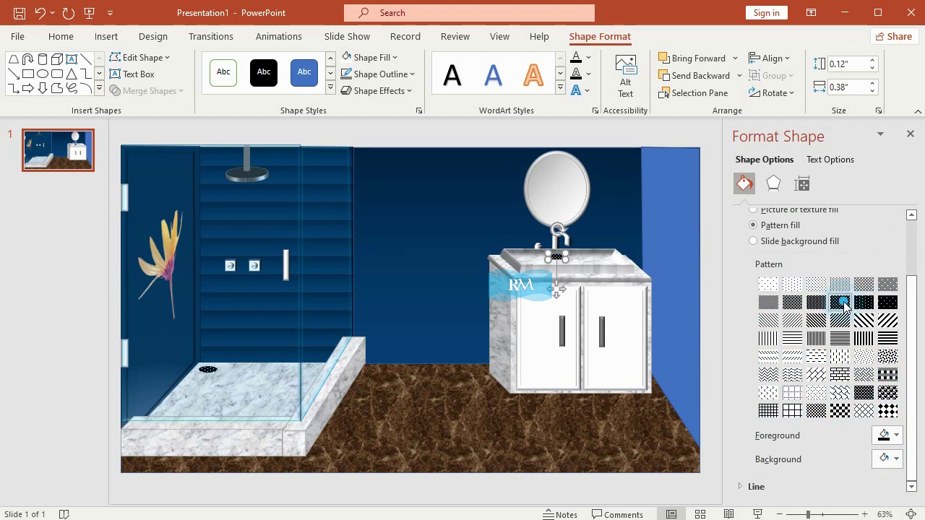
{"action": "left_click", "coordinate": [397, 74]}
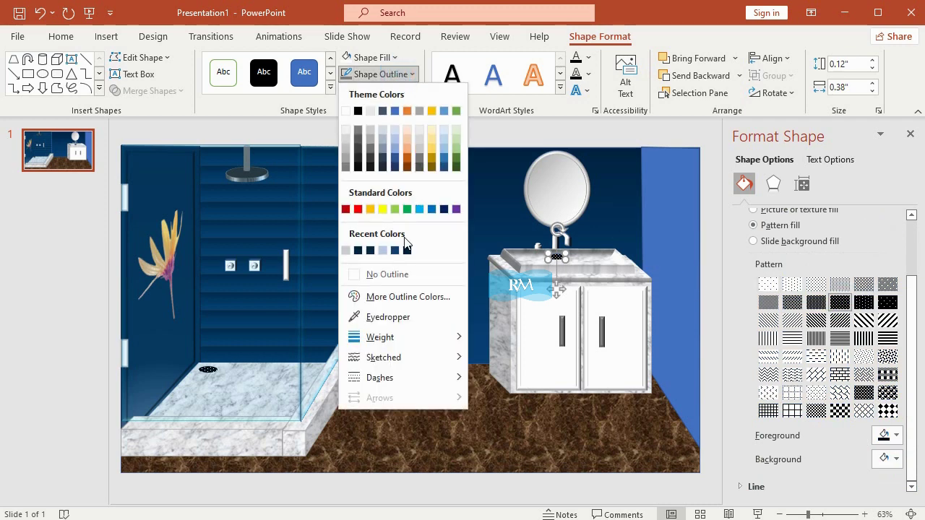
{"action": "left_click", "coordinate": [405, 274]}
- Nudge the drain slightly down and right into the basin
{"action": "left_click", "coordinate": [63, 304]}
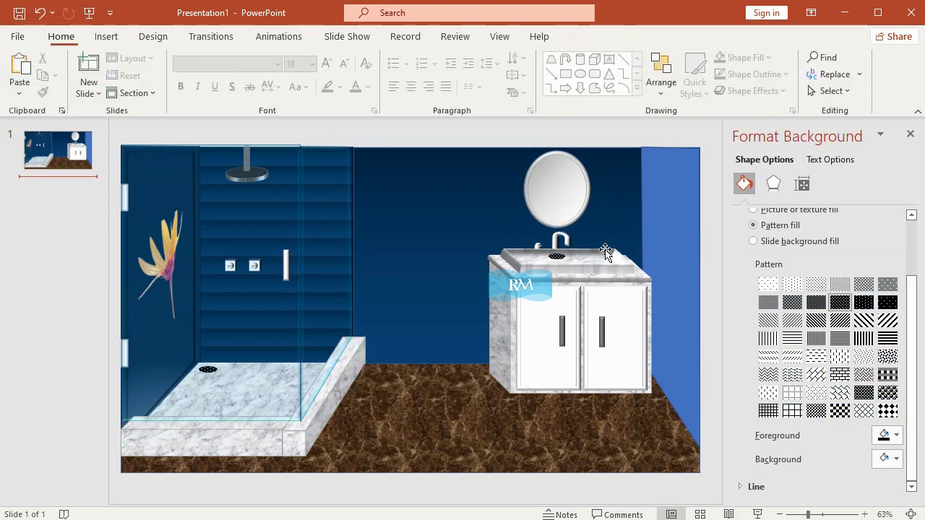
{"action": "left_click", "coordinate": [559, 260]}
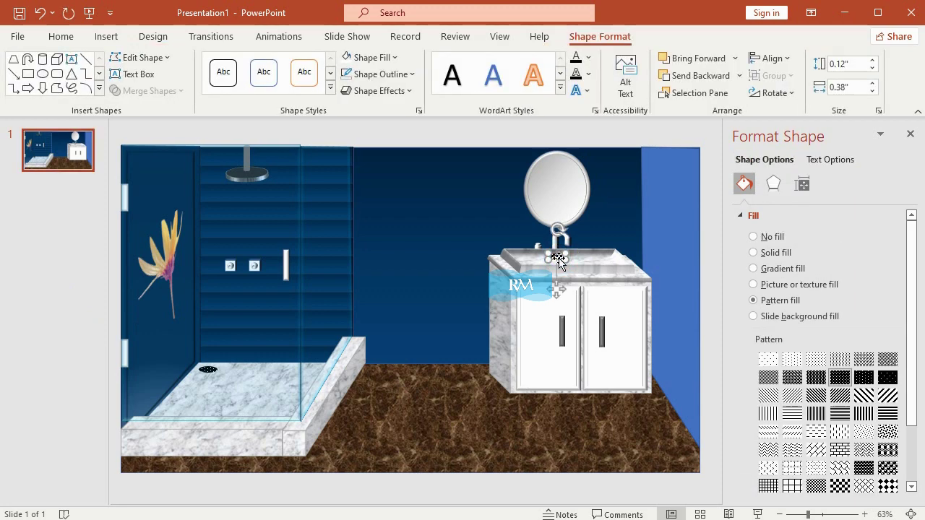
{"action": "left_click_drag", "start_coordinate": [560, 262], "coordinate": [563, 264]}
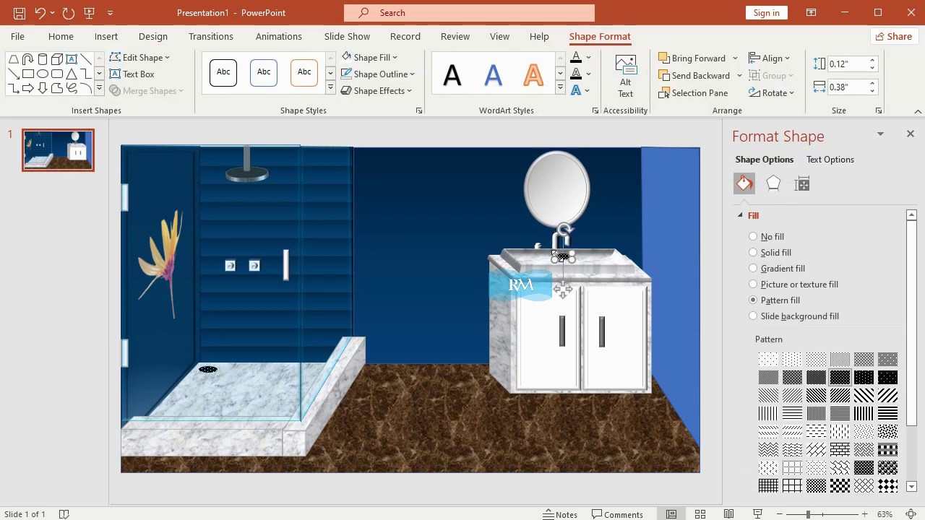
{"action": "key", "text": "Right"}
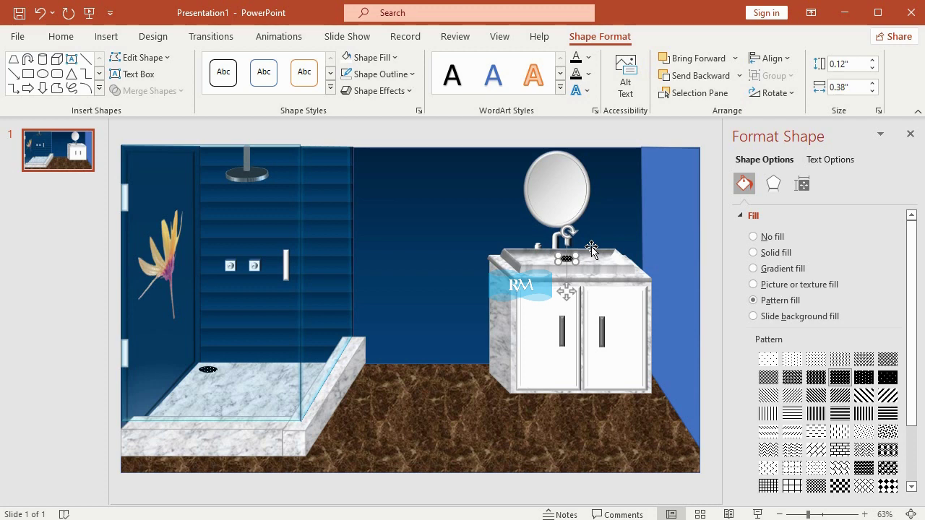
{"action": "left_click", "coordinate": [43, 287]}
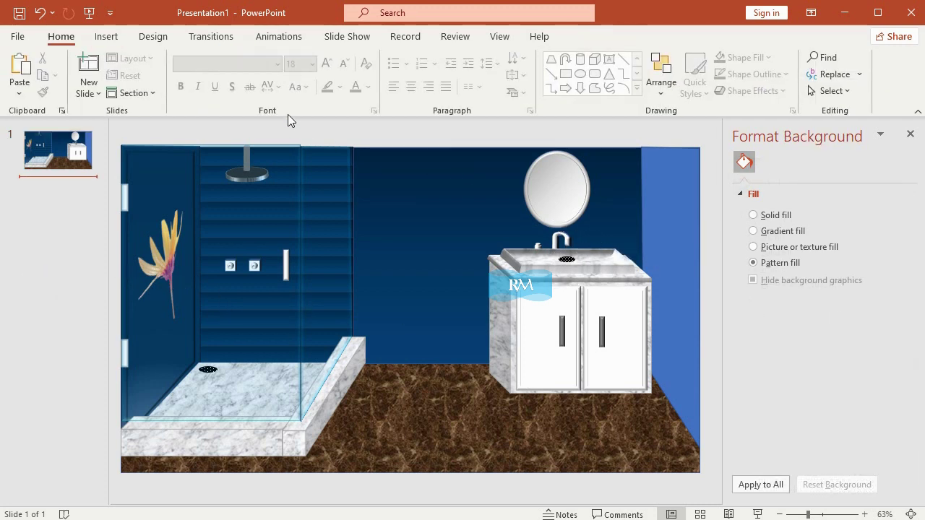
- Draw a 2.85" tall by 1.64" wide rectangle beside the vanity and raise it
{"action": "left_click", "coordinate": [107, 37]}
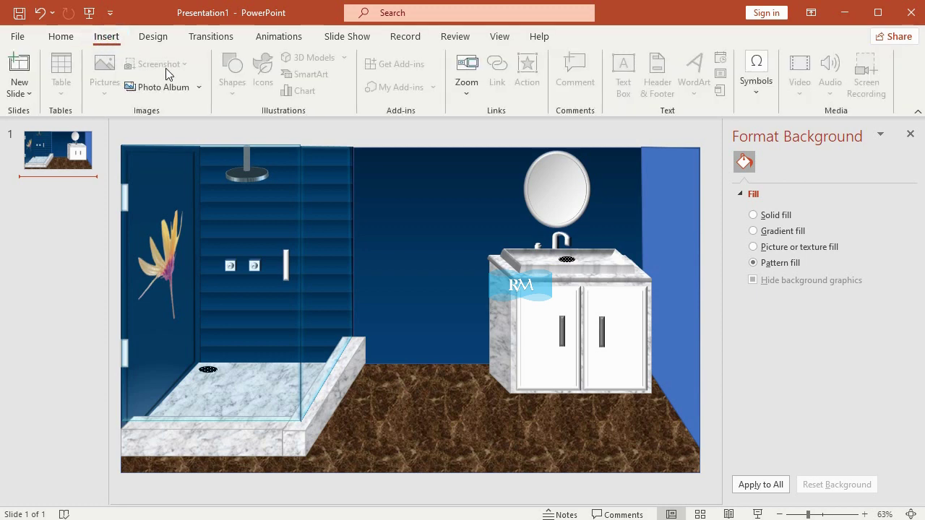
{"action": "left_click", "coordinate": [232, 72]}
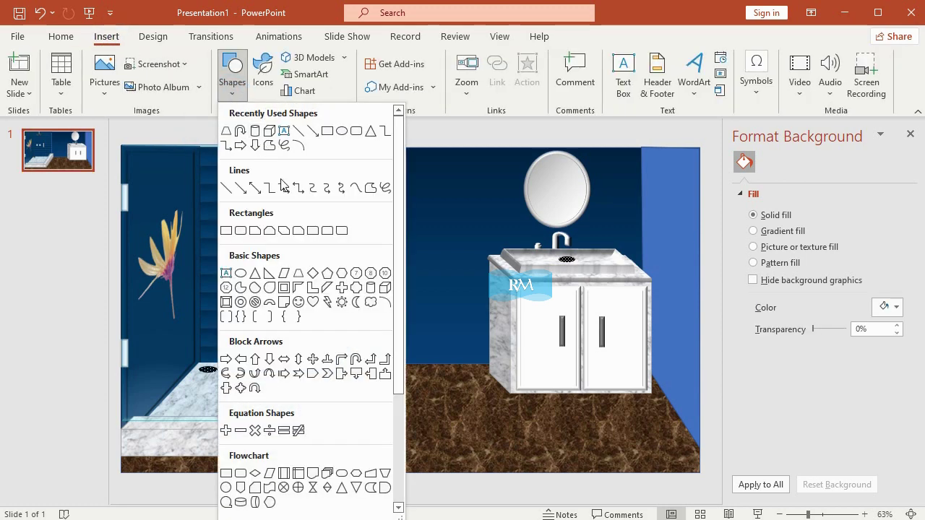
{"action": "left_click", "coordinate": [228, 233]}
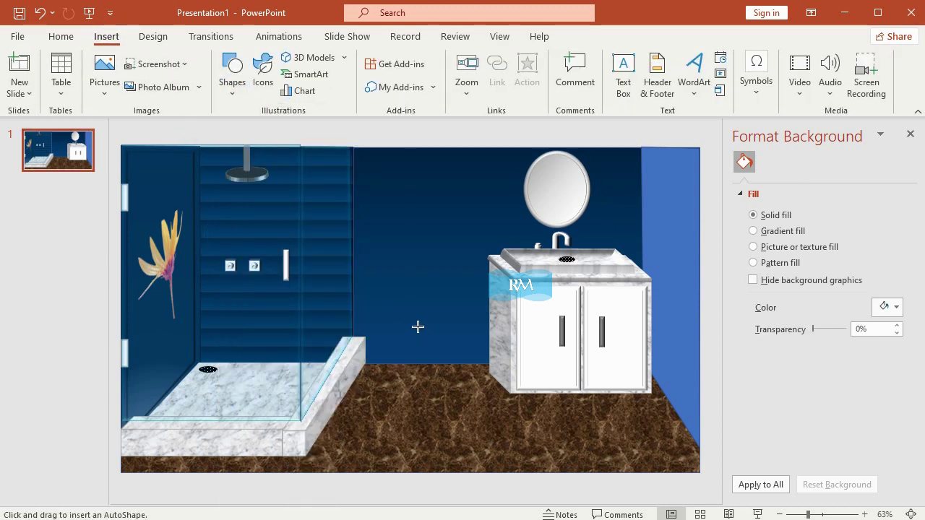
{"action": "left_click_drag", "start_coordinate": [397, 300], "coordinate": [446, 361]}
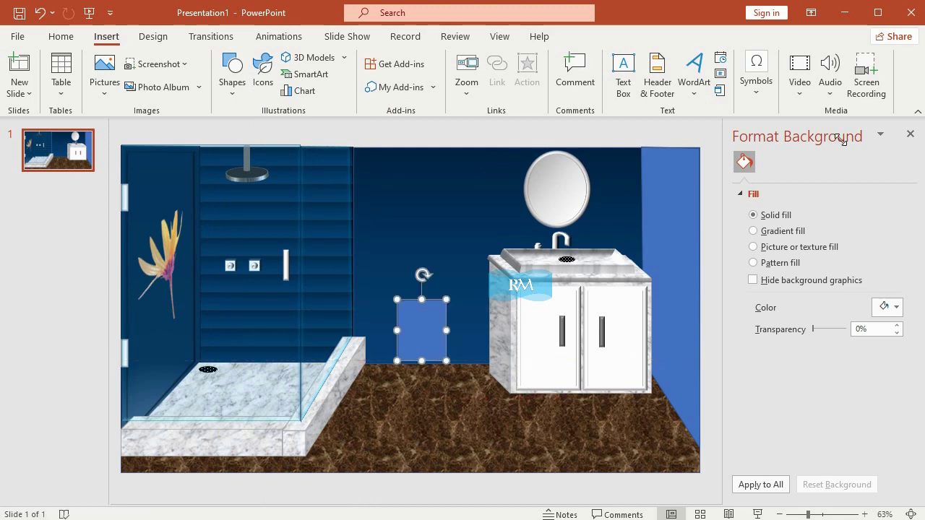
{"action": "left_click", "coordinate": [846, 63]}
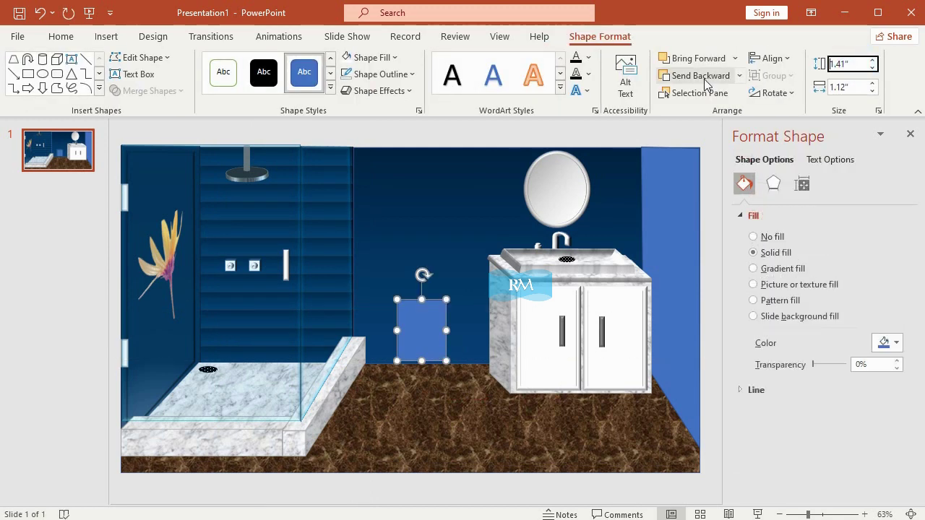
{"action": "type", "text": "2.85"}
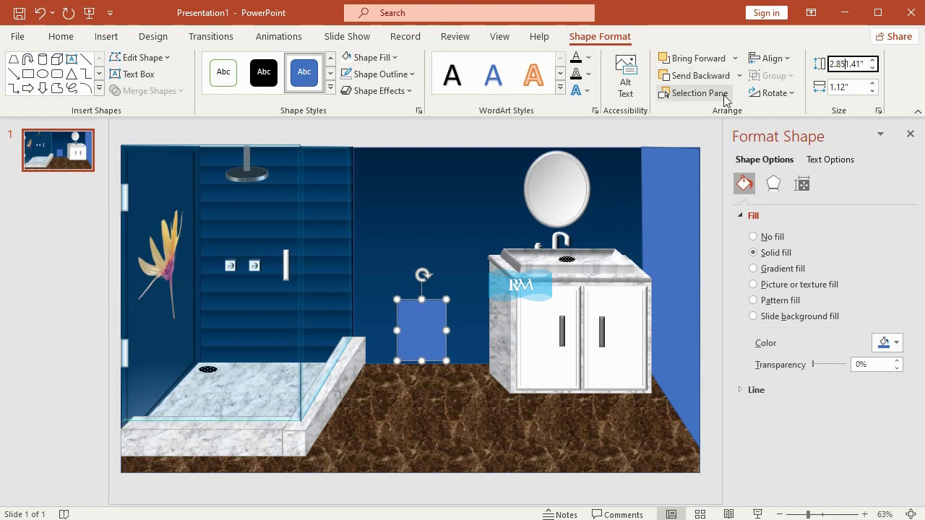
{"action": "left_click_drag", "start_coordinate": [865, 64], "coordinate": [819, 63]}
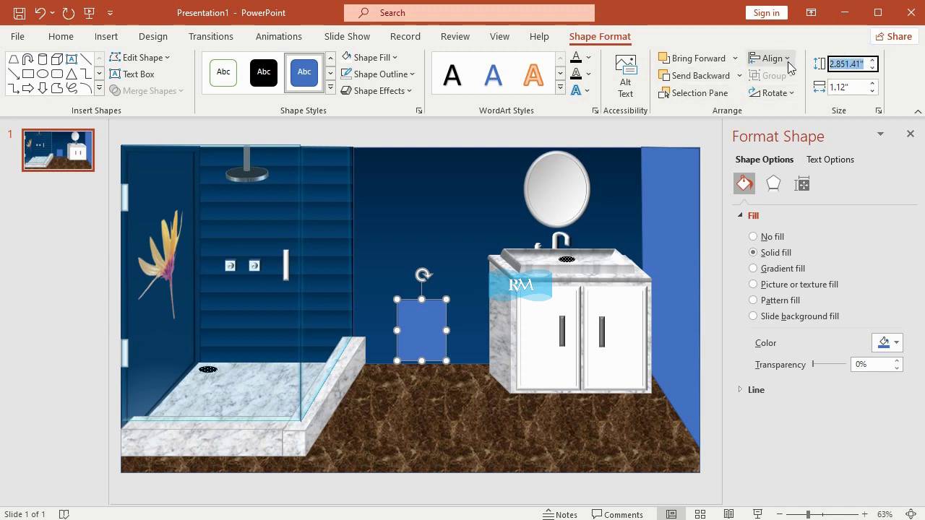
{"action": "key", "text": "BackSpace"}
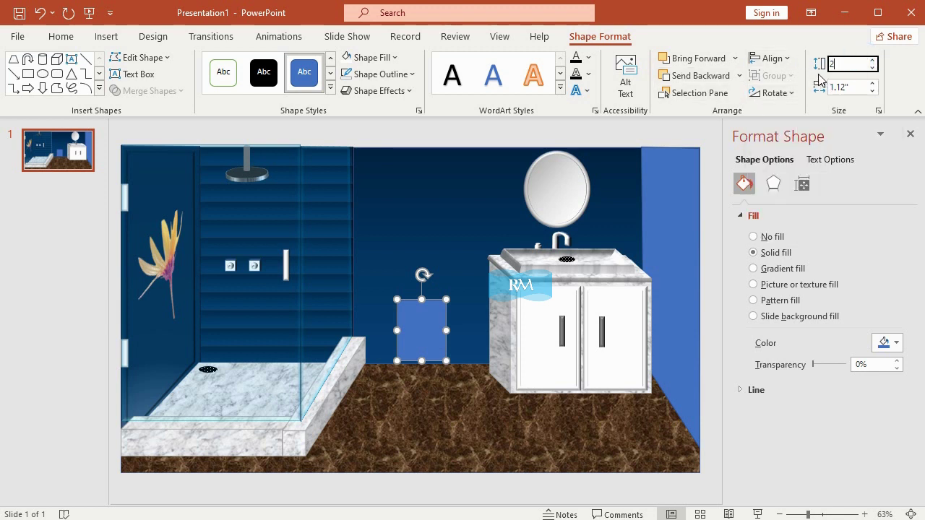
{"action": "type", "text": ".85"}
{"action": "left_click", "coordinate": [853, 87]}
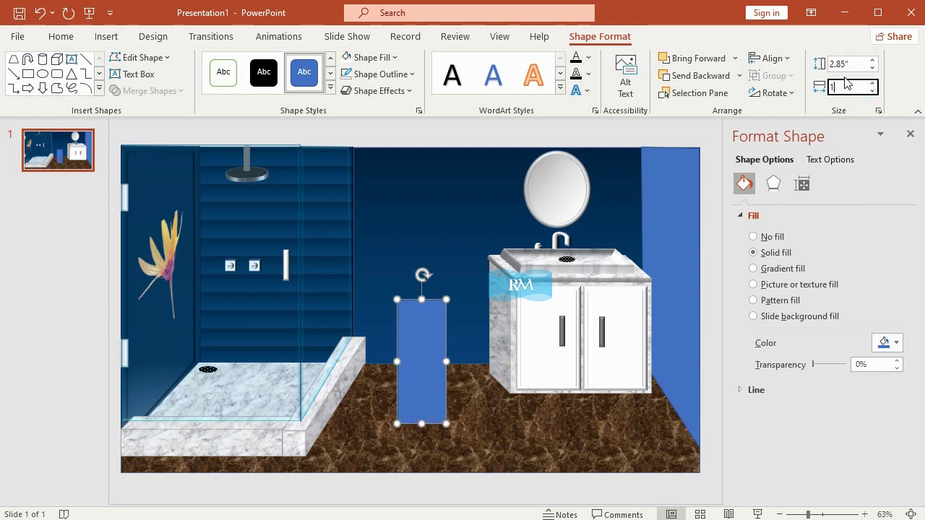
{"action": "type", "text": ".64"}
{"action": "key", "text": "Return"}
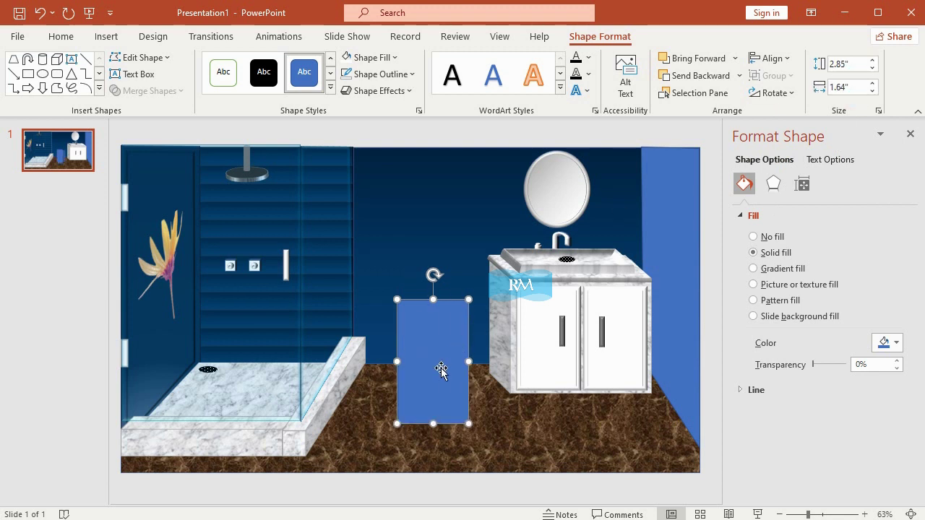
{"action": "left_click_drag", "start_coordinate": [439, 371], "coordinate": [438, 327]}
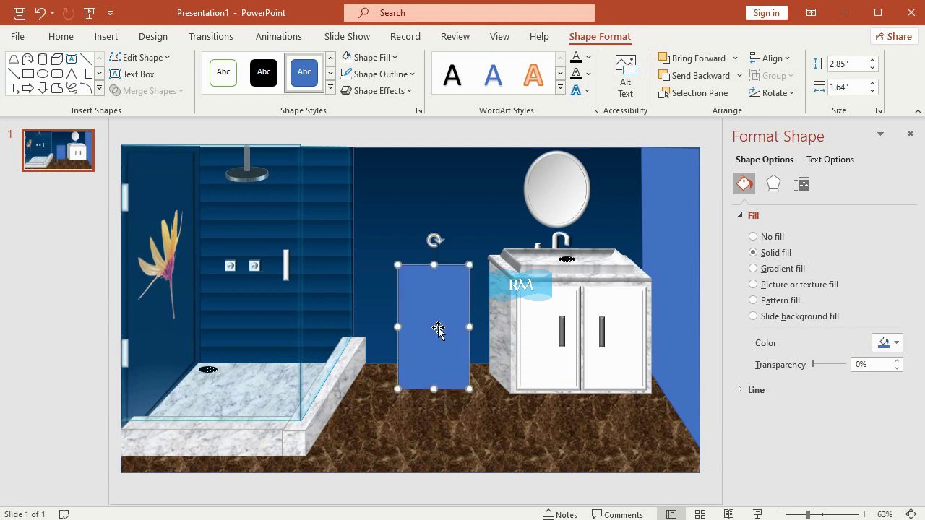
- Make the rectangle's fill and outline white
{"action": "left_click", "coordinate": [370, 57]}
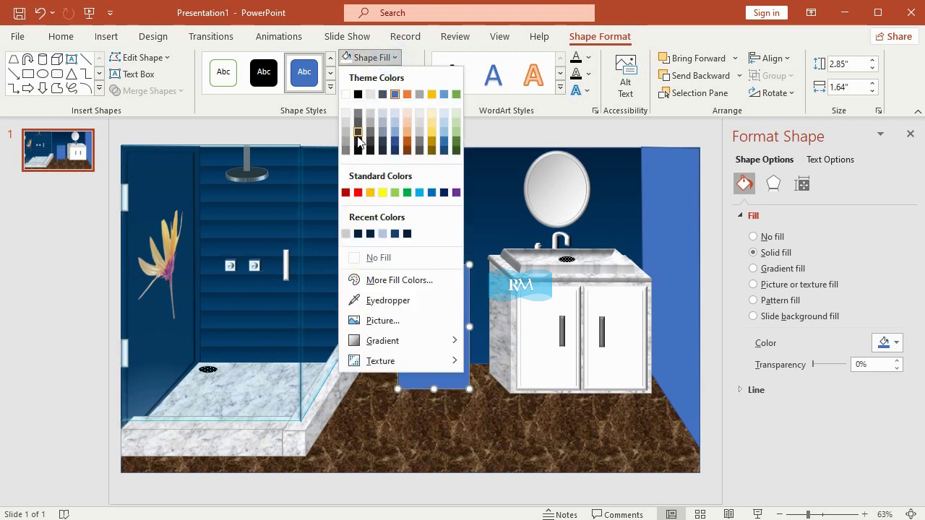
{"action": "left_click", "coordinate": [346, 94]}
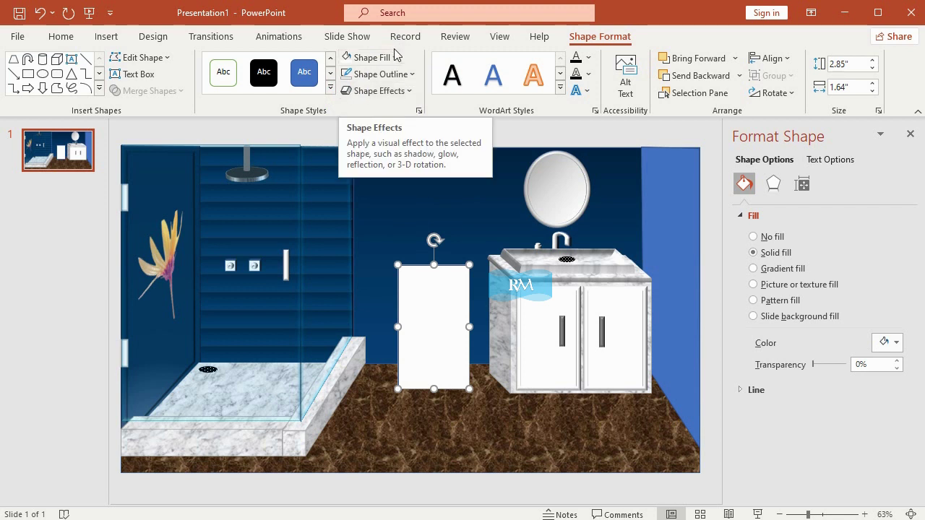
{"action": "left_click", "coordinate": [405, 72]}
{"action": "left_click", "coordinate": [346, 110]}
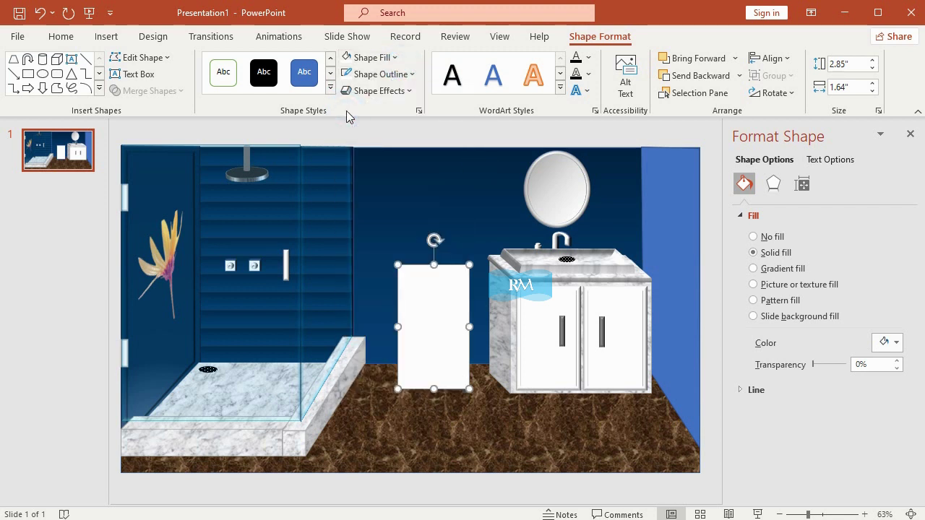
- Edit the rectangle's points to bend its bottom edge into a rounded curve
{"action": "left_click", "coordinate": [146, 63]}
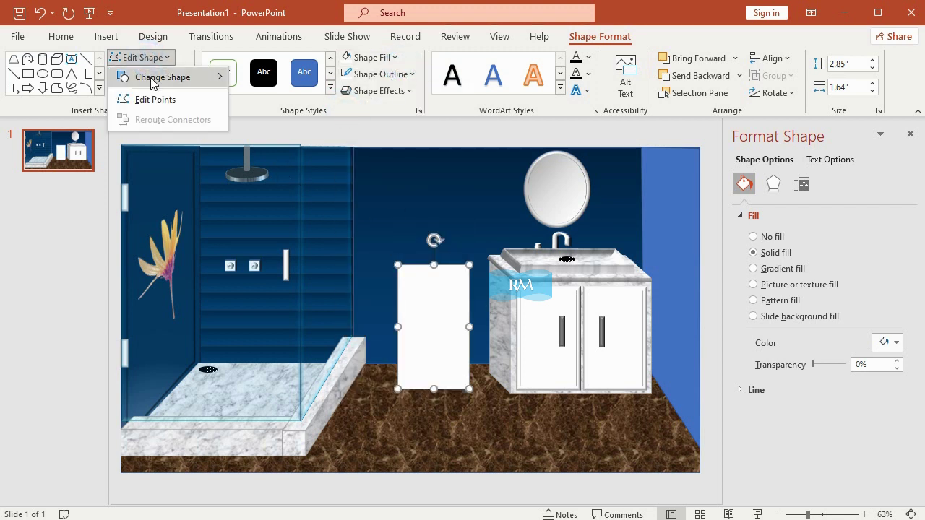
{"action": "left_click", "coordinate": [148, 96]}
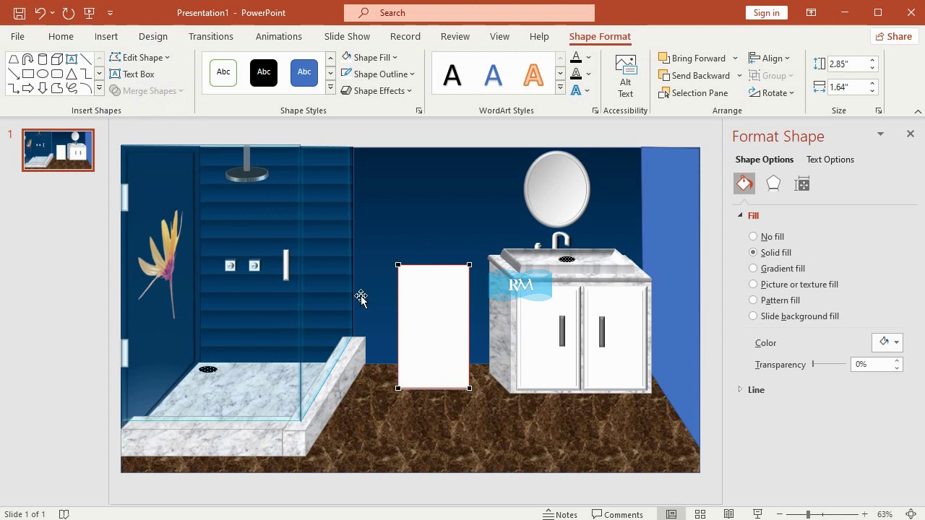
{"action": "left_click", "coordinate": [397, 388]}
{"action": "left_click_drag", "start_coordinate": [422, 388], "coordinate": [428, 417]}
{"action": "left_click", "coordinate": [469, 388]}
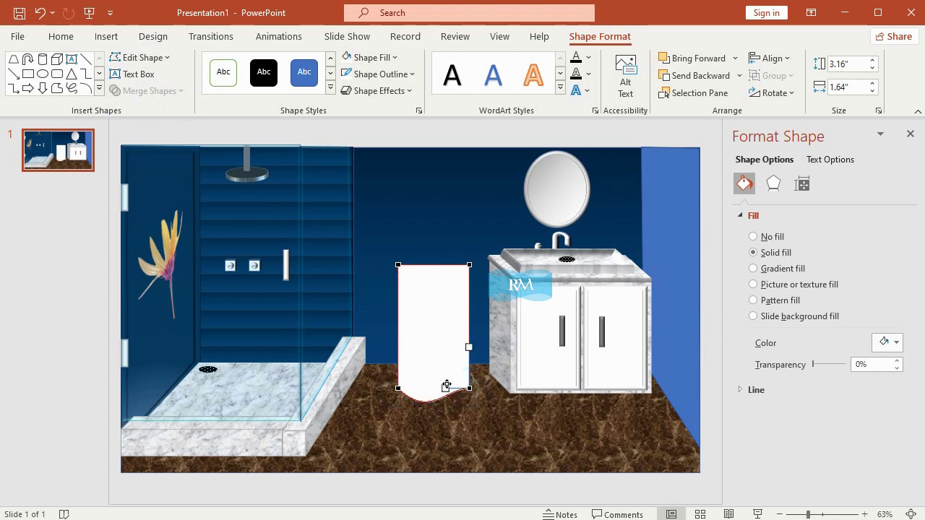
{"action": "left_click_drag", "start_coordinate": [445, 388], "coordinate": [456, 400]}
{"action": "left_click_drag", "start_coordinate": [460, 395], "coordinate": [413, 417]}
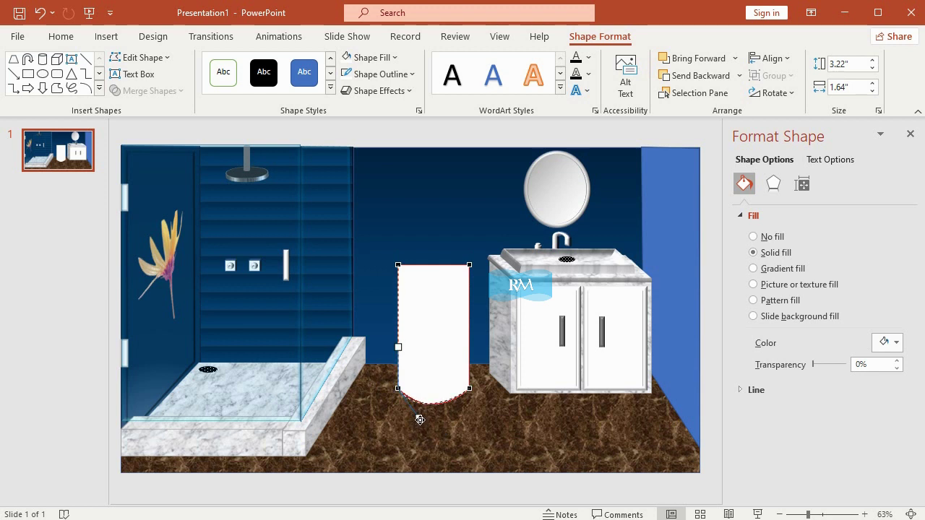
{"action": "left_click", "coordinate": [472, 391]}
{"action": "left_click_drag", "start_coordinate": [465, 398], "coordinate": [461, 402]}
{"action": "left_click", "coordinate": [44, 355]}
- Give the white panel a perspective 3-D rotation with Y Rotation 289.8° and lower it
{"action": "left_click", "coordinate": [437, 336]}
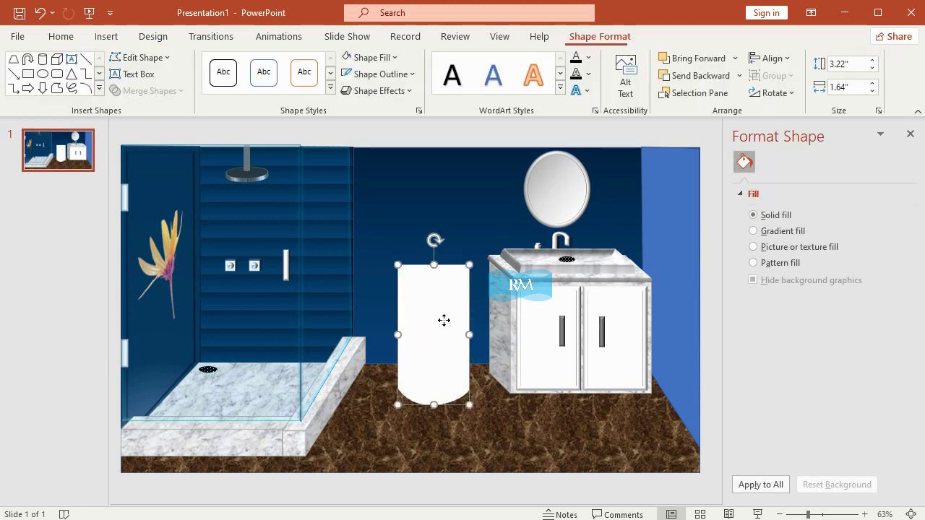
{"action": "left_click", "coordinate": [378, 90]}
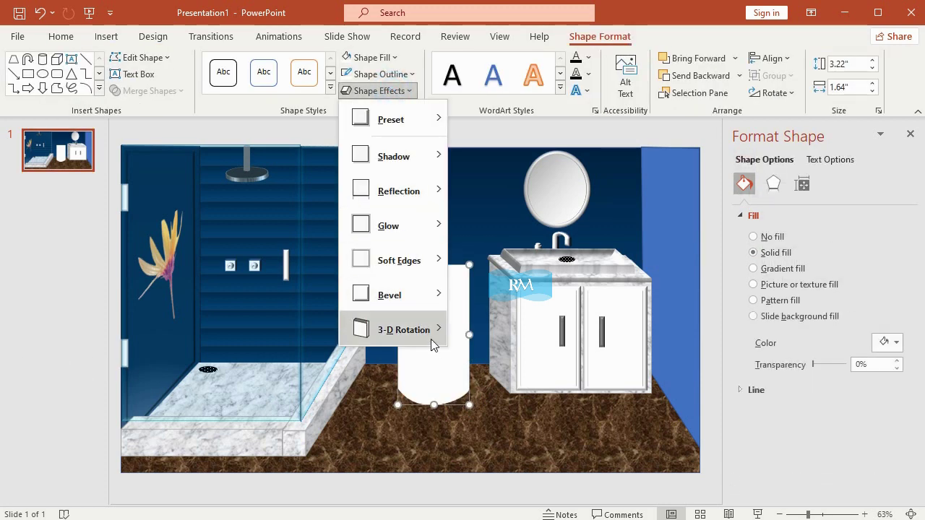
{"action": "mouse_move", "coordinate": [433, 330]}
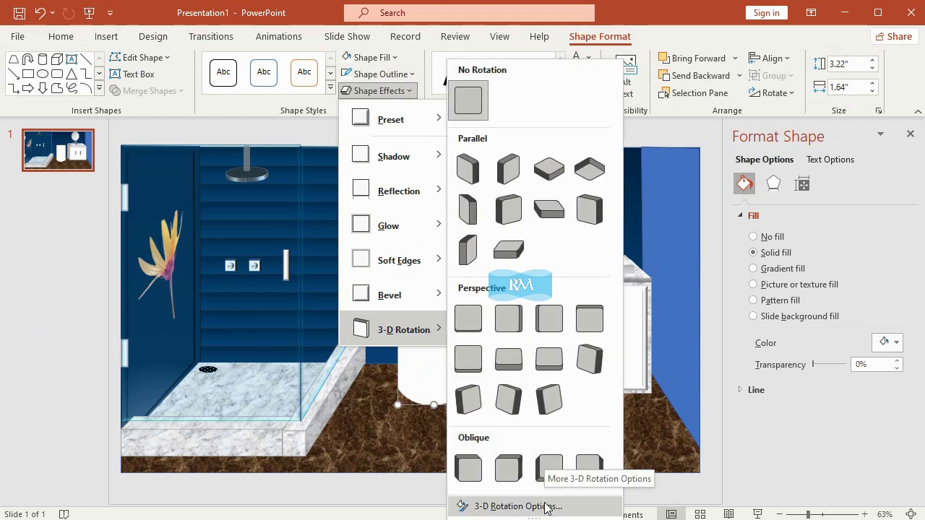
{"action": "left_click", "coordinate": [517, 507]}
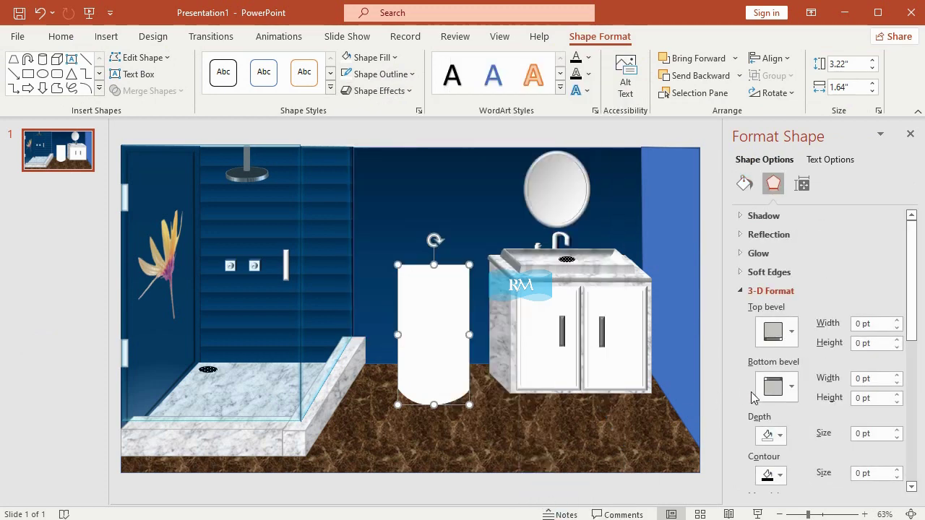
{"action": "scroll", "coordinate": [791, 384], "scroll_direction": "down", "scroll_amount": 3}
{"action": "scroll", "coordinate": [811, 383], "scroll_direction": "down", "scroll_amount": 3}
{"action": "scroll", "coordinate": [797, 402], "scroll_direction": "down", "scroll_amount": 3}
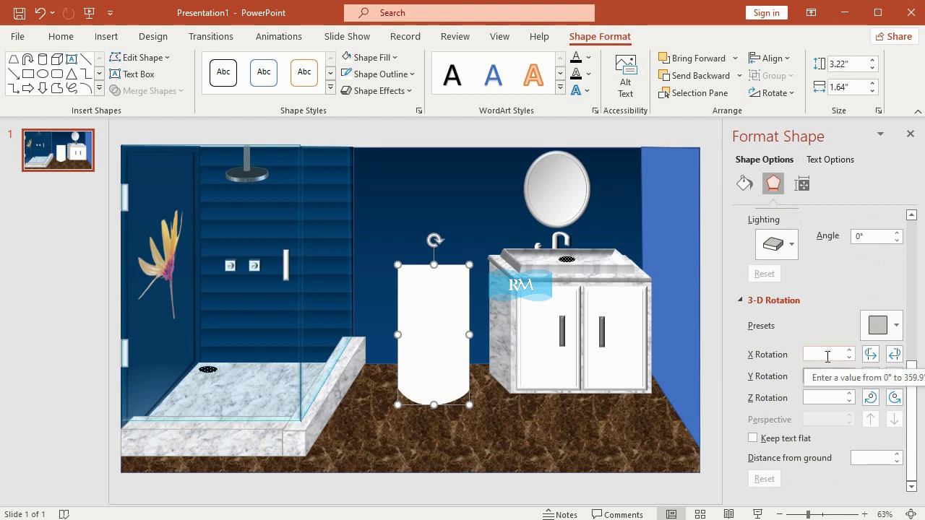
{"action": "left_click", "coordinate": [378, 91]}
{"action": "mouse_move", "coordinate": [426, 327]}
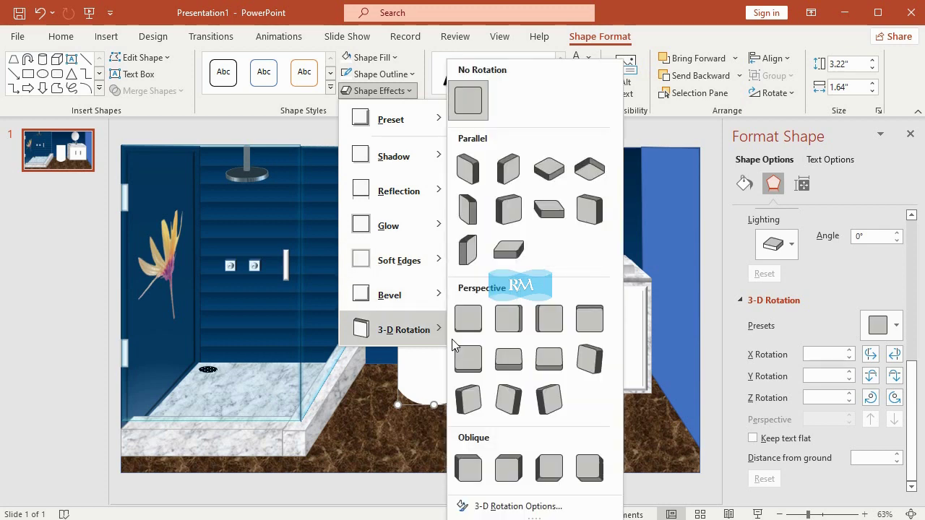
{"action": "left_click", "coordinate": [508, 358]}
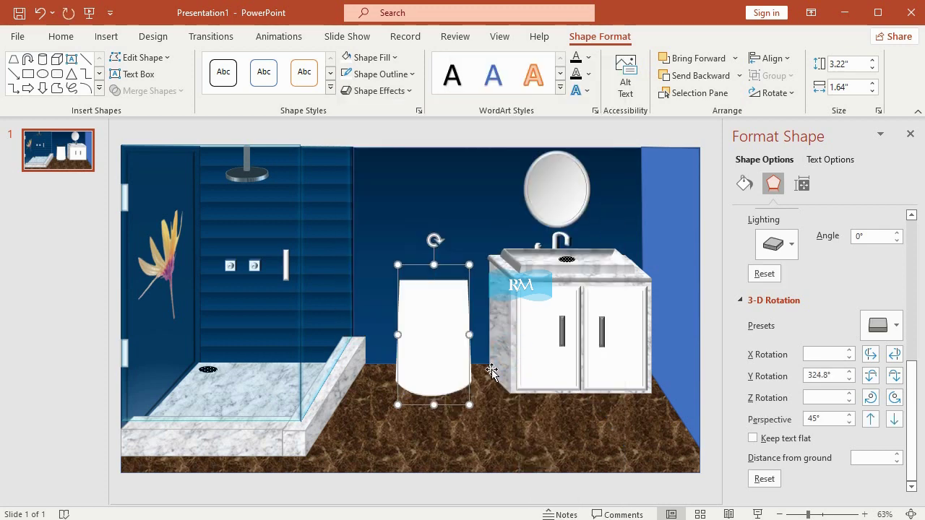
{"action": "double_click", "coordinate": [824, 375]}
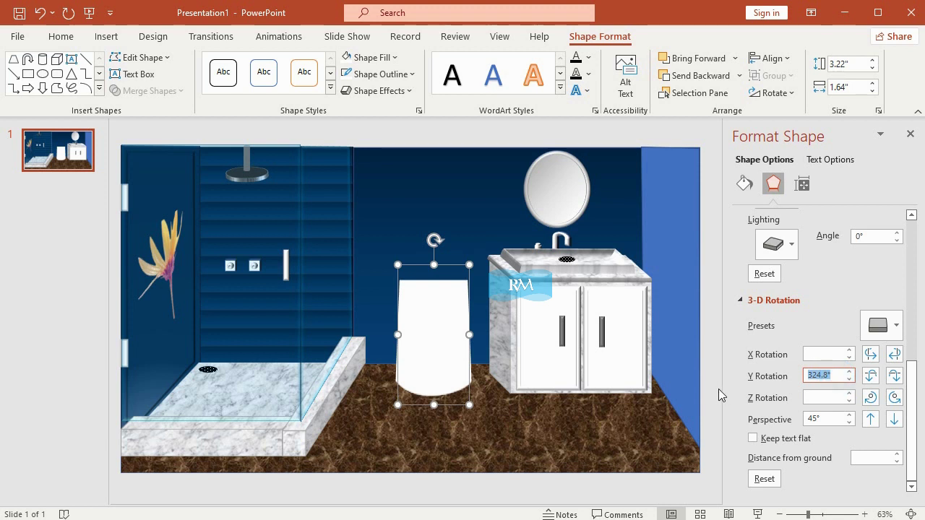
{"action": "type", "text": "289"}
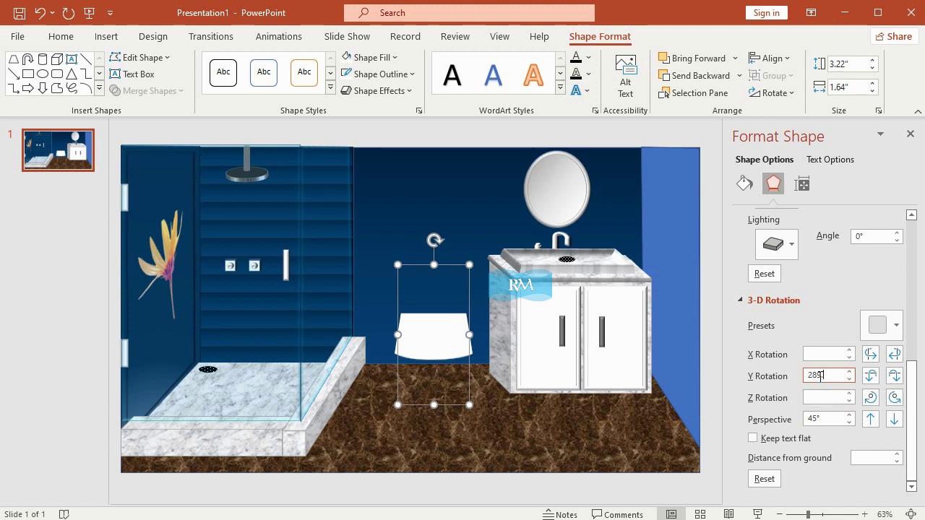
{"action": "type", "text": ".8"}
{"action": "left_click", "coordinate": [823, 419]}
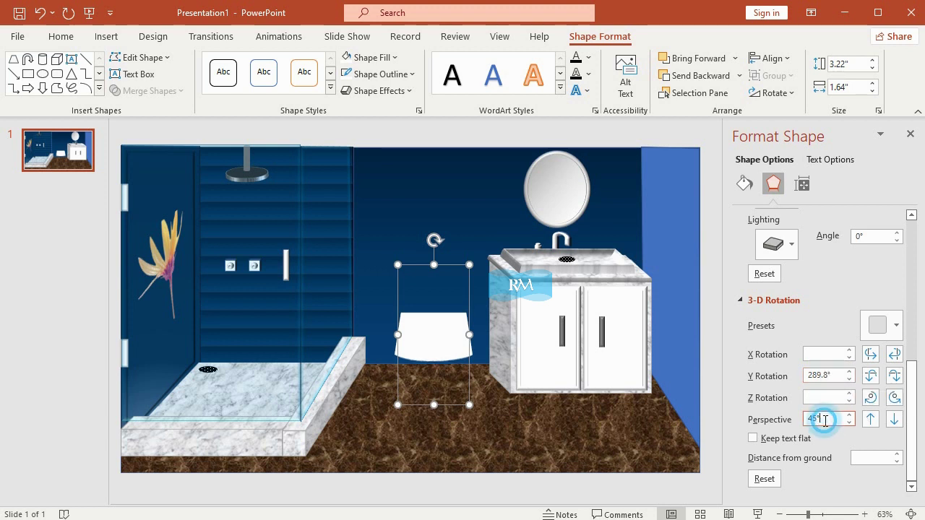
{"action": "left_click_drag", "start_coordinate": [424, 342], "coordinate": [432, 365]}
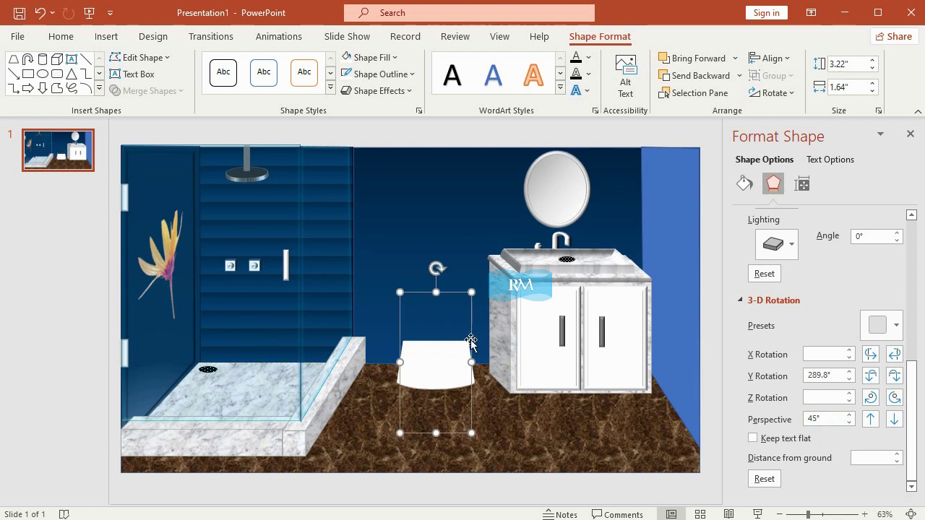
- Edit the panel's bottom points to curve its lower edge, then reselect the seat
{"action": "left_click", "coordinate": [155, 58]}
{"action": "left_click", "coordinate": [155, 98]}
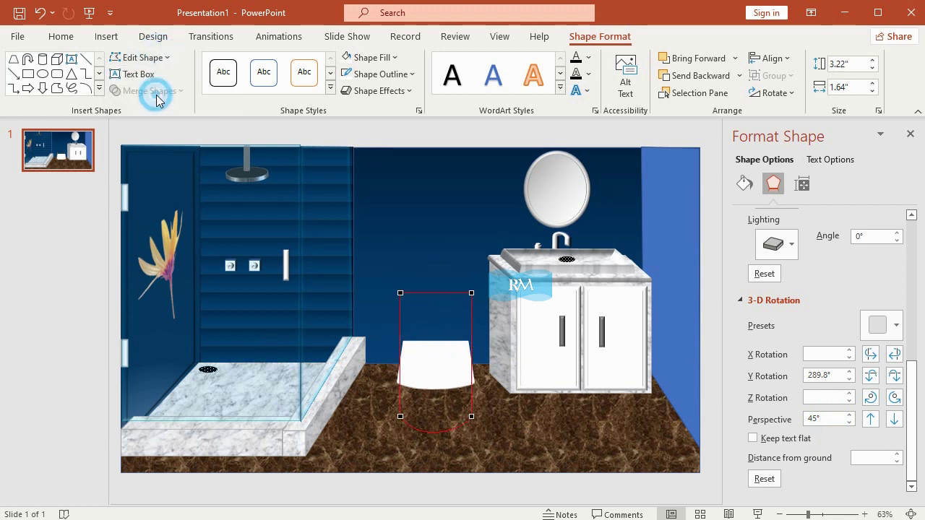
{"action": "left_click", "coordinate": [402, 416]}
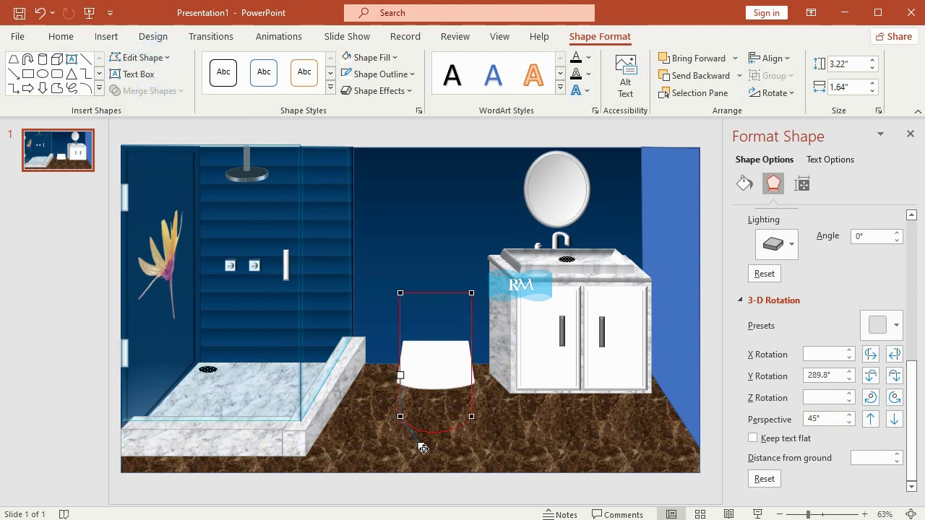
{"action": "left_click_drag", "start_coordinate": [426, 446], "coordinate": [426, 456]}
{"action": "left_click", "coordinate": [471, 416]}
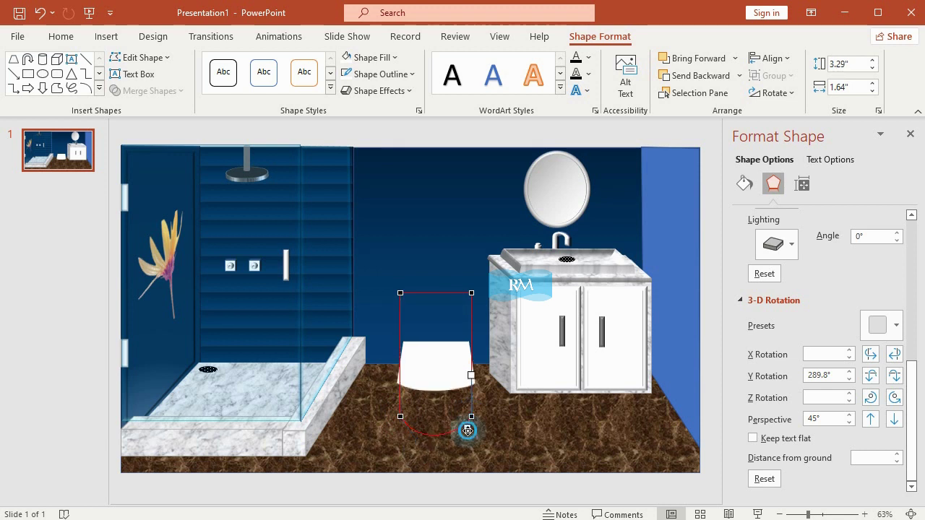
{"action": "left_click_drag", "start_coordinate": [469, 431], "coordinate": [468, 433]}
{"action": "left_click", "coordinate": [50, 347]}
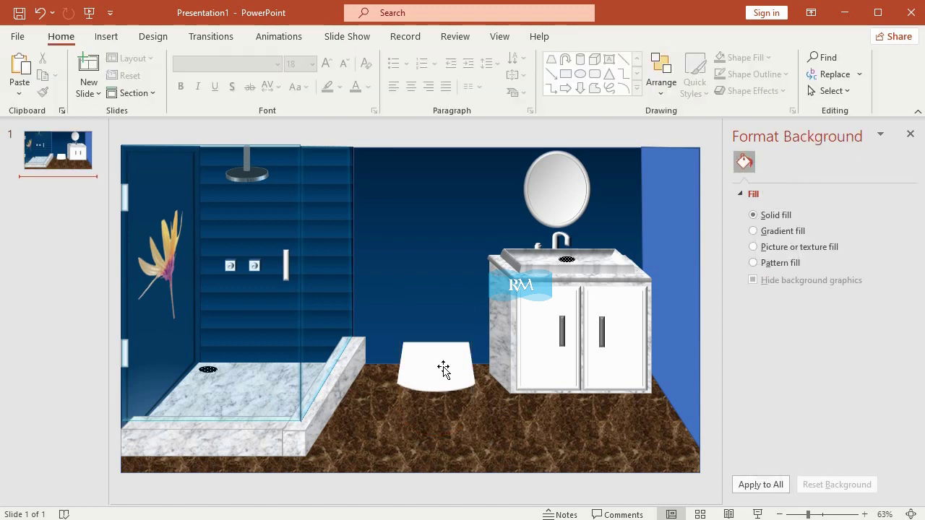
{"action": "left_click", "coordinate": [443, 370]}
- Give the seat a top bevel 0 pt wide and 10 pt high
{"action": "left_click", "coordinate": [398, 93]}
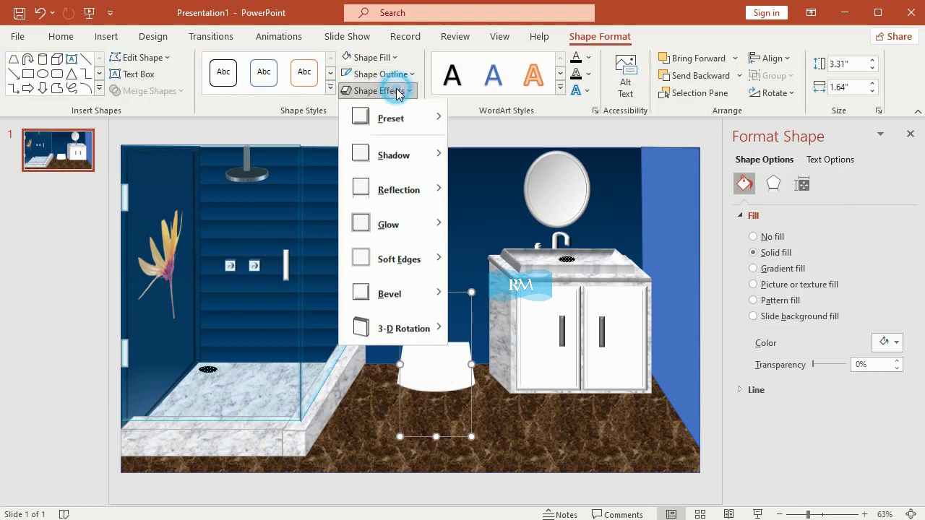
{"action": "mouse_move", "coordinate": [423, 296]}
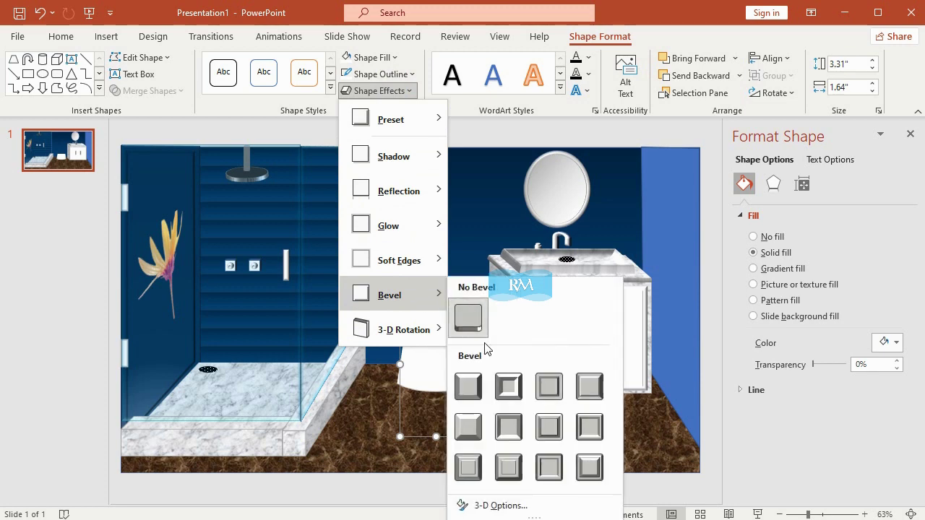
{"action": "left_click", "coordinate": [531, 500]}
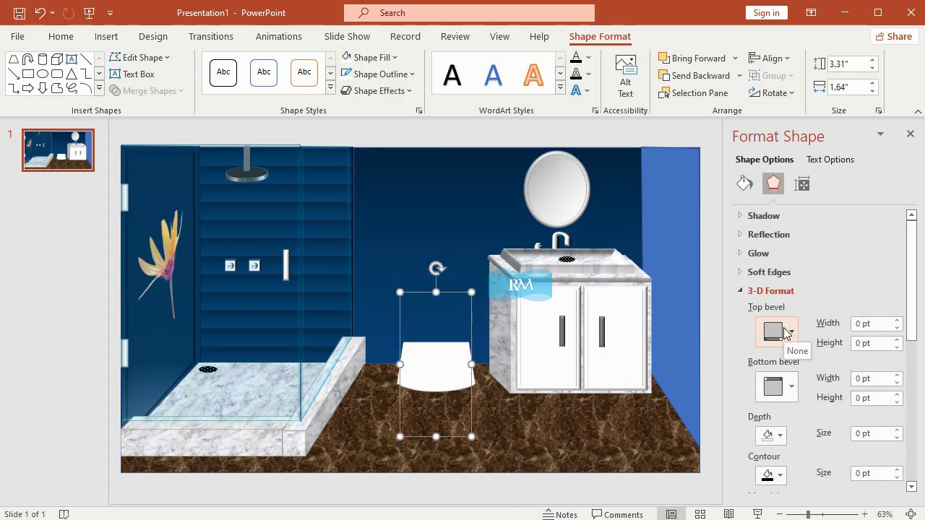
{"action": "left_click", "coordinate": [786, 333]}
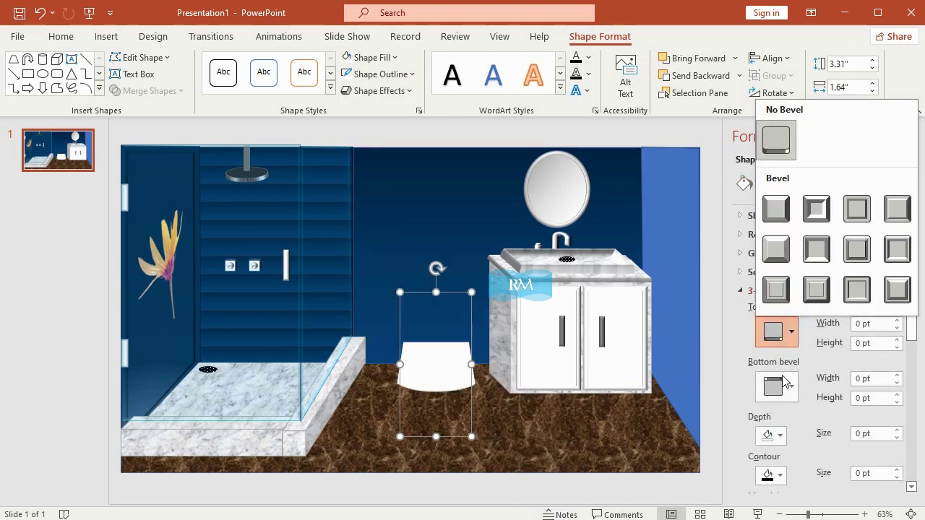
{"action": "left_click", "coordinate": [775, 210]}
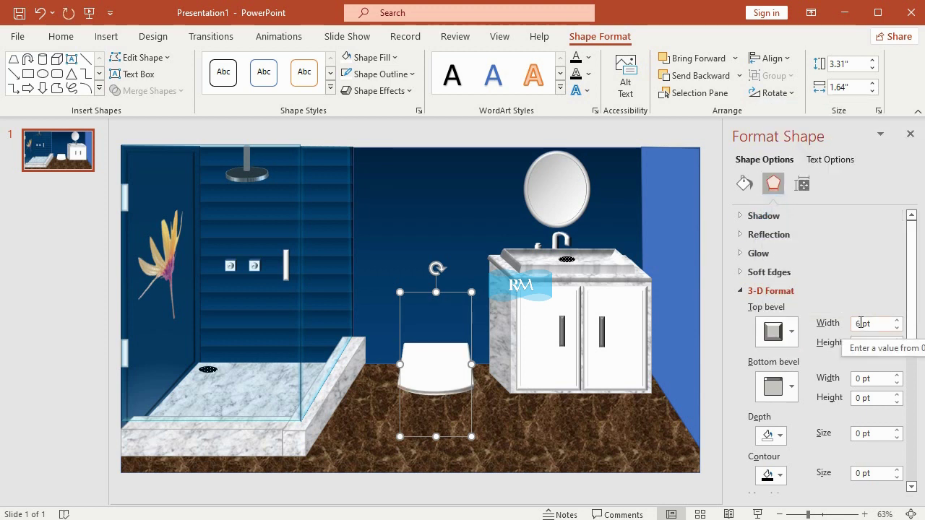
{"action": "double_click", "coordinate": [859, 323]}
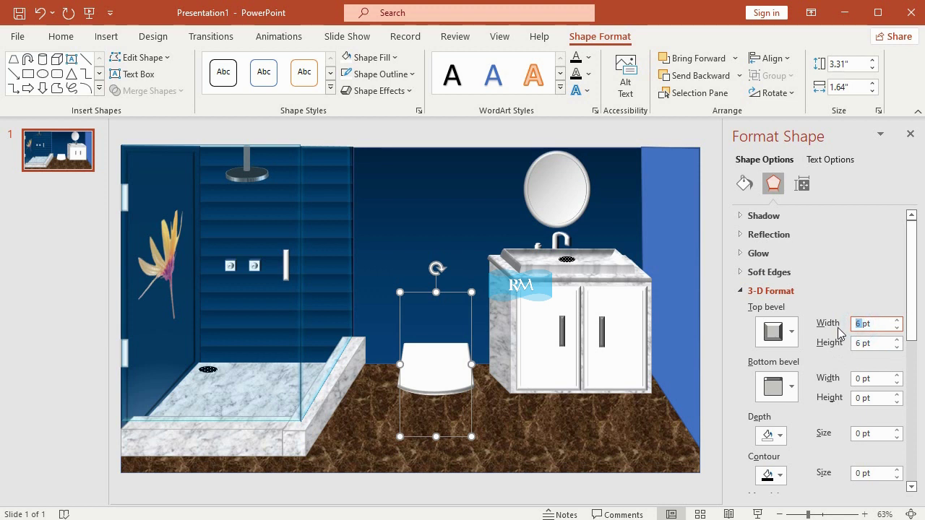
{"action": "type", "text": "0"}
{"action": "double_click", "coordinate": [859, 343]}
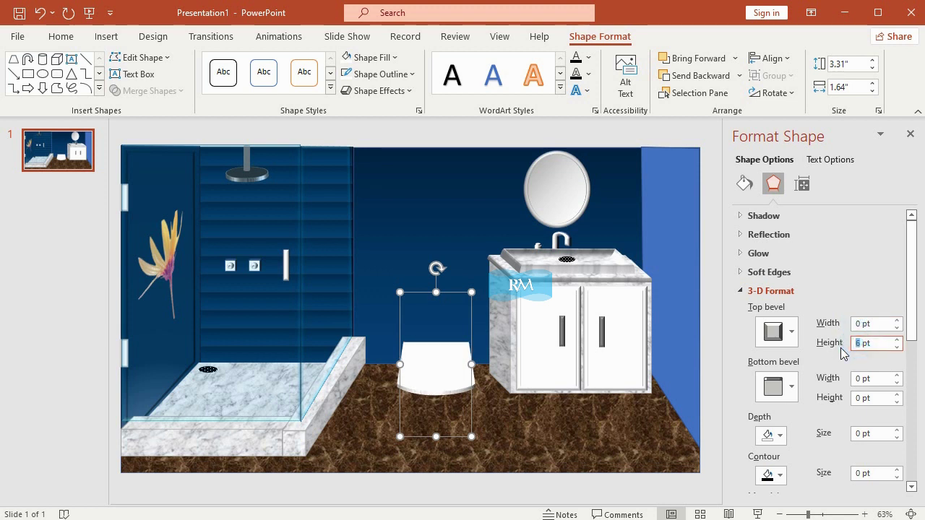
{"action": "type", "text": "10"}
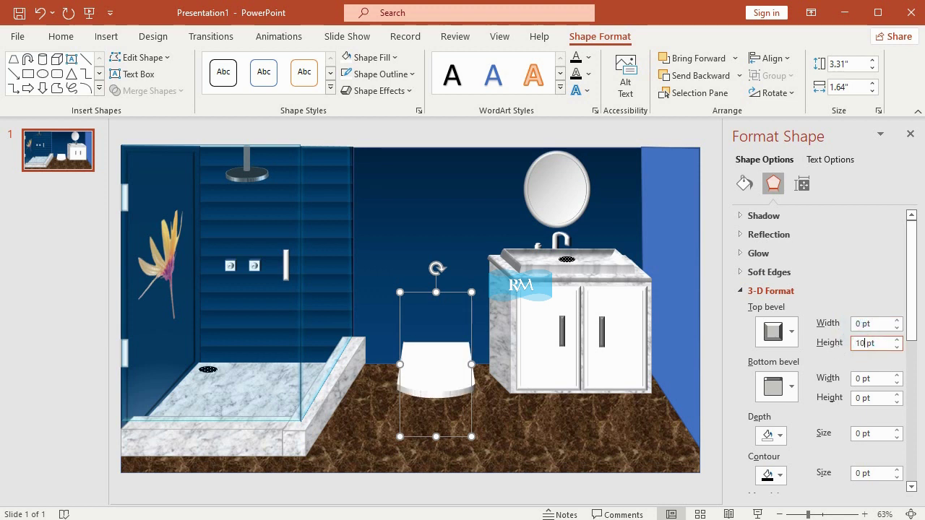
- Apply a Neutral lighting preset and nudge the seat slightly left
{"action": "scroll", "coordinate": [850, 368], "scroll_direction": "down", "scroll_amount": 2}
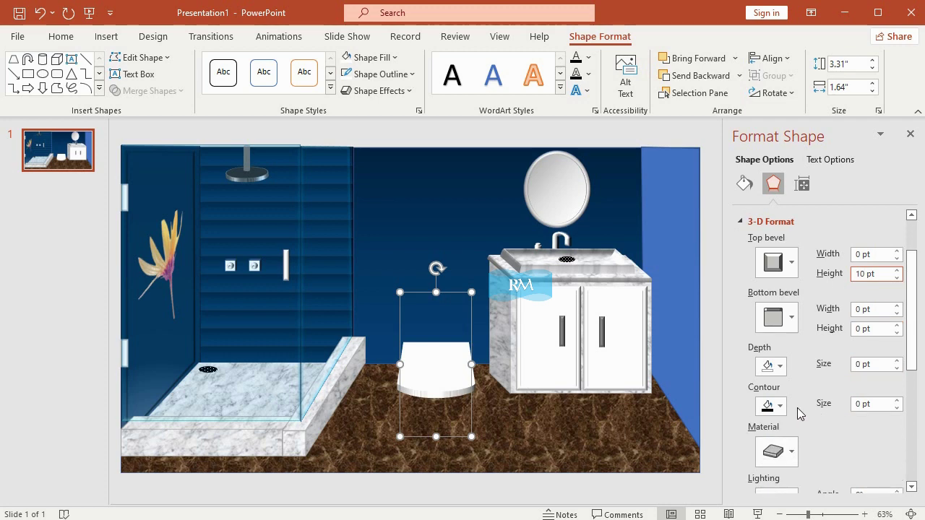
{"action": "scroll", "coordinate": [799, 415], "scroll_direction": "down", "scroll_amount": 2}
{"action": "left_click", "coordinate": [797, 383]}
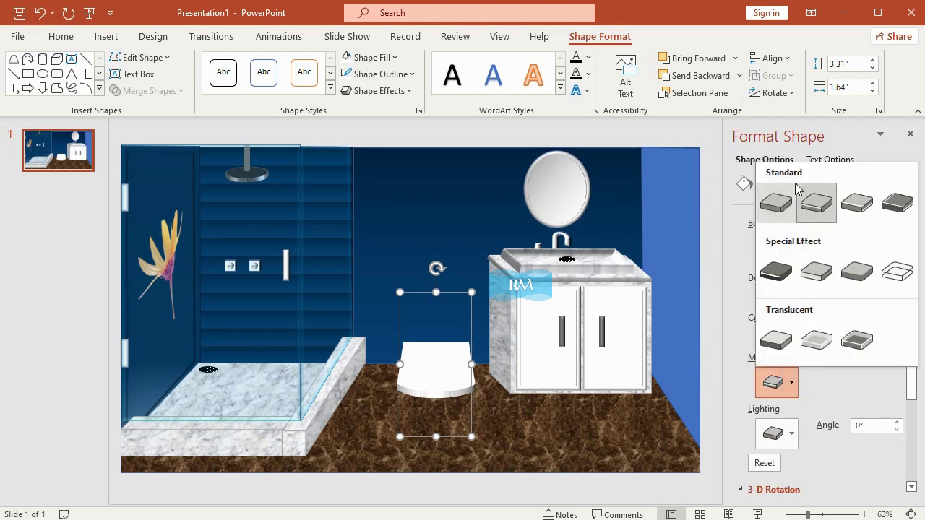
{"action": "left_click", "coordinate": [791, 437]}
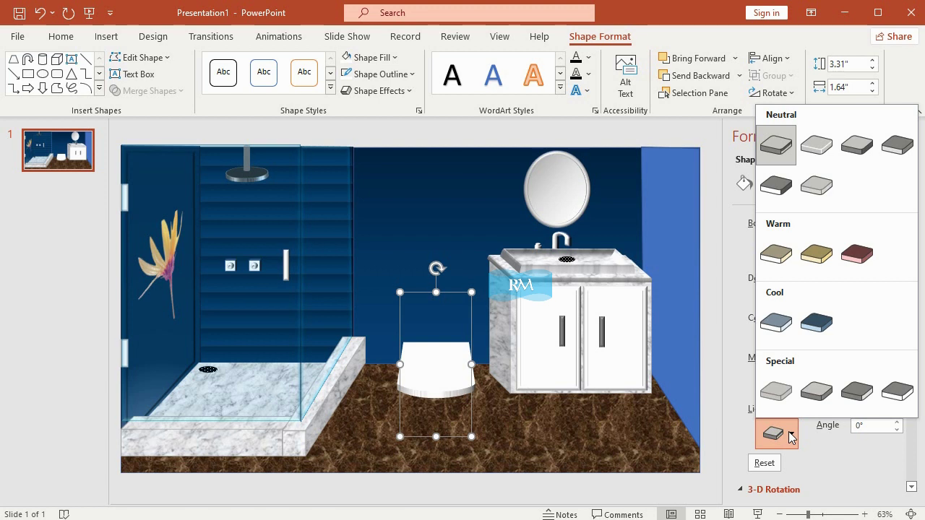
{"action": "left_click", "coordinate": [816, 145]}
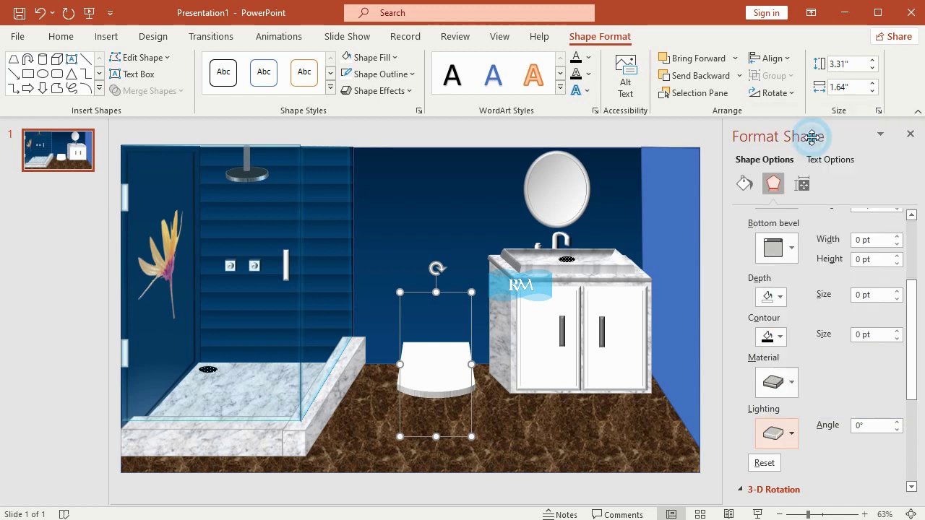
{"action": "left_click", "coordinate": [62, 341]}
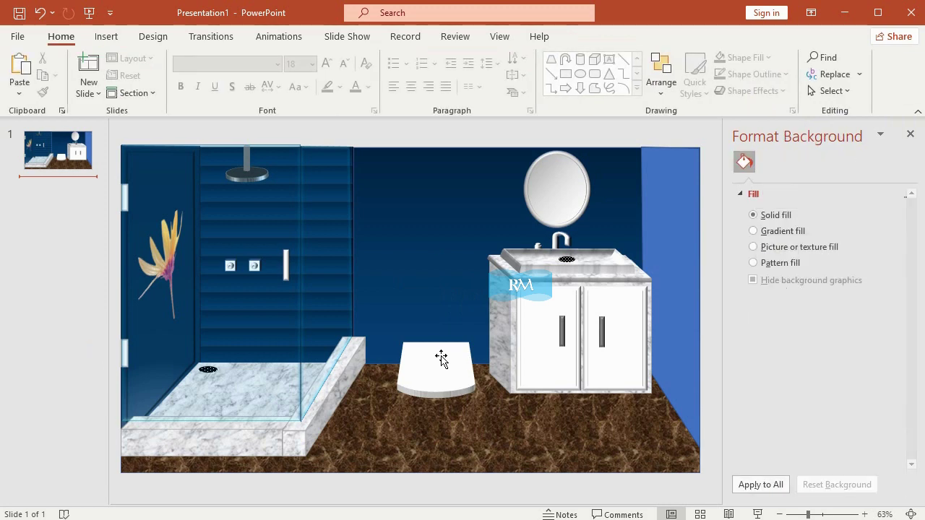
{"action": "left_click_drag", "start_coordinate": [446, 363], "coordinate": [439, 362]}
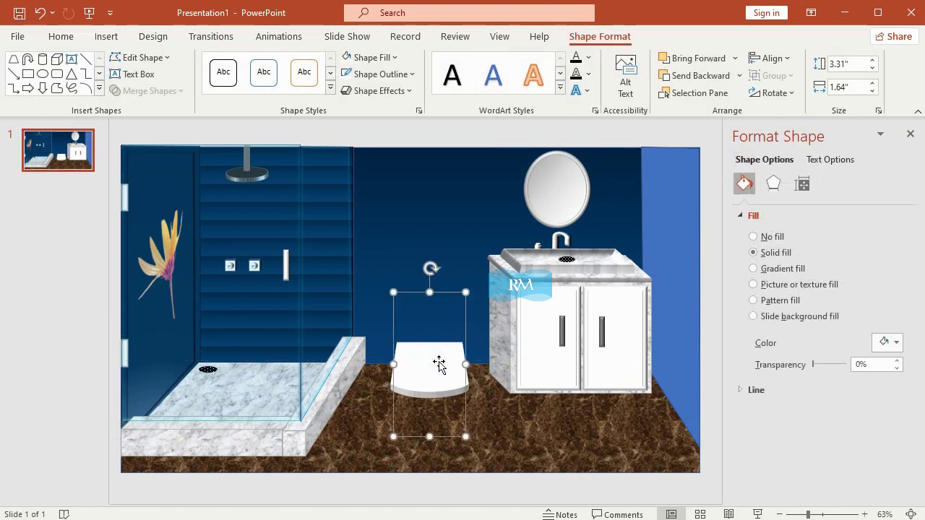
- Draw a blue trapezoid under the seat, size it 1.46" × 1.74", and move it down
{"action": "left_click", "coordinate": [106, 36]}
{"action": "left_click", "coordinate": [229, 95]}
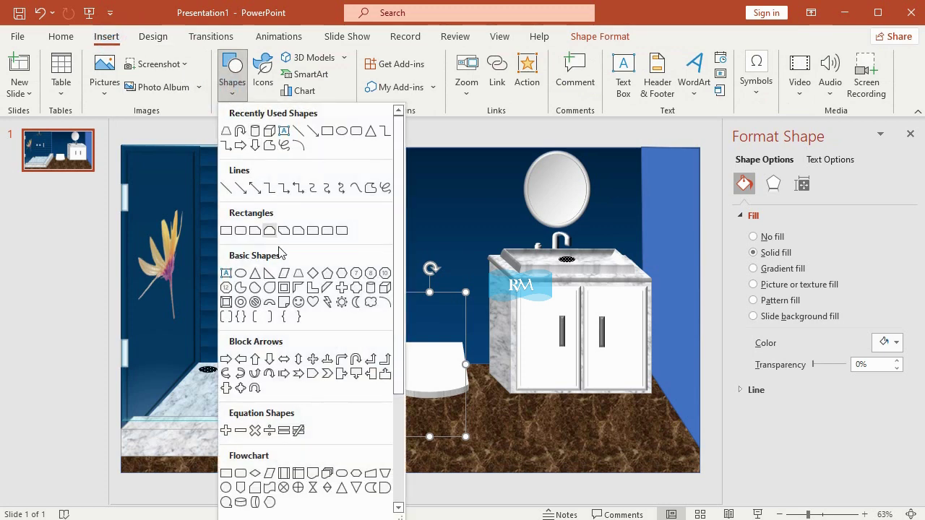
{"action": "left_click", "coordinate": [297, 278]}
{"action": "mouse_move", "coordinate": [402, 390]}
{"action": "left_mouse_down"}
{"action": "mouse_move", "coordinate": [475, 465]}
{"action": "mouse_move", "coordinate": [438, 315]}
{"action": "mouse_move", "coordinate": [432, 395]}
{"action": "left_mouse_up"}
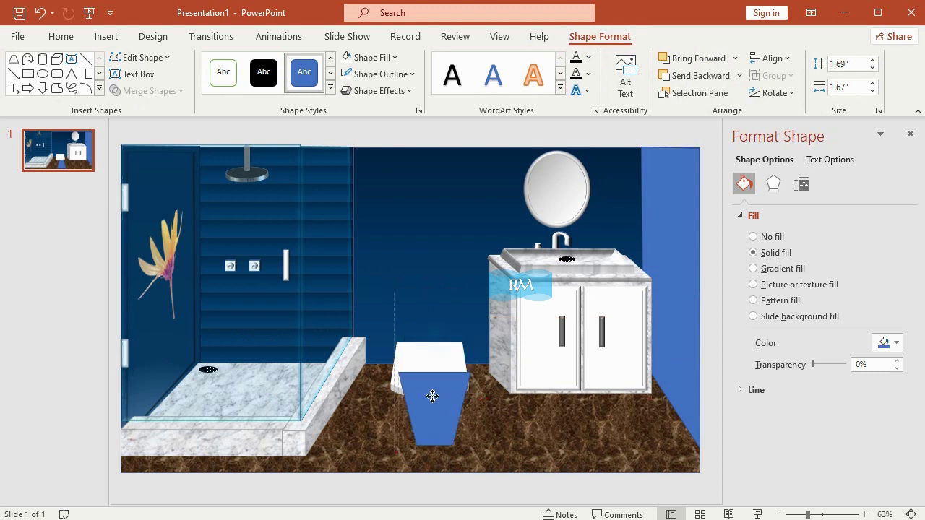
{"action": "left_click", "coordinate": [851, 65]}
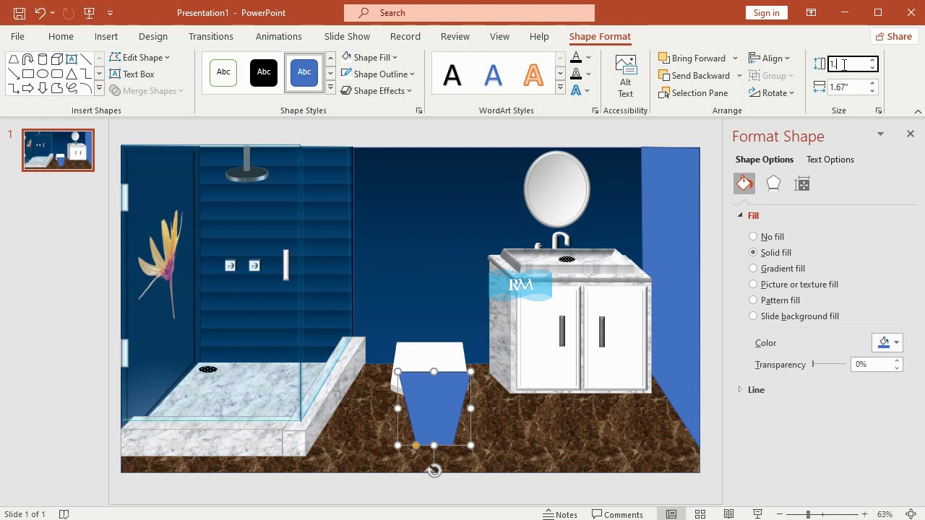
{"action": "type", "text": ".46"}
{"action": "left_click", "coordinate": [850, 86]}
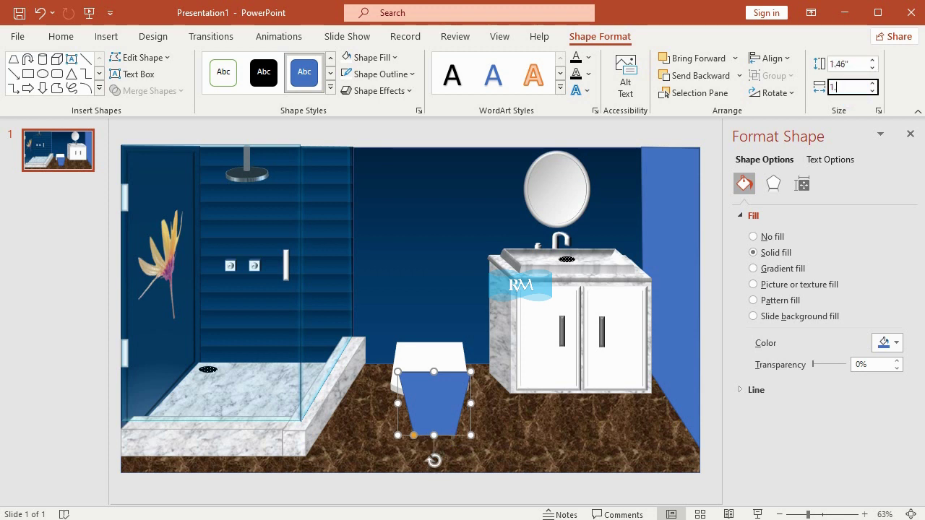
{"action": "type", "text": "74"}
{"action": "key", "text": "Return"}
{"action": "left_click_drag", "start_coordinate": [432, 401], "coordinate": [432, 421]}
- Edit the base's points to curve its top edge at both corners
{"action": "left_click", "coordinate": [154, 60]}
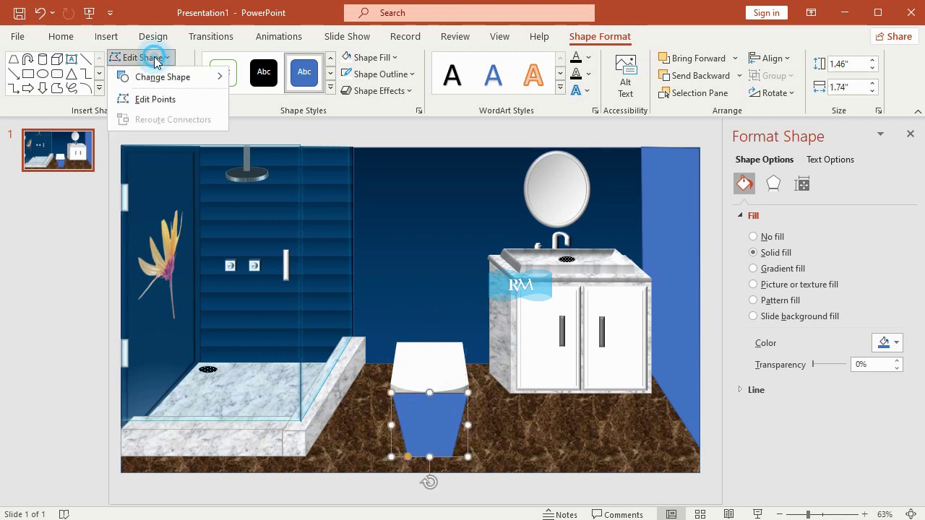
{"action": "left_click", "coordinate": [139, 98]}
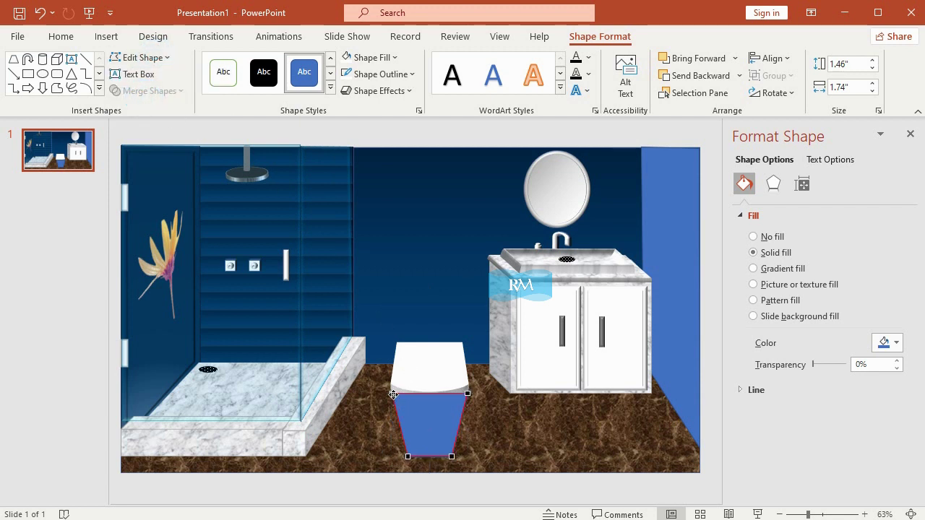
{"action": "left_click", "coordinate": [393, 394]}
{"action": "left_click_drag", "start_coordinate": [418, 394], "coordinate": [423, 412]}
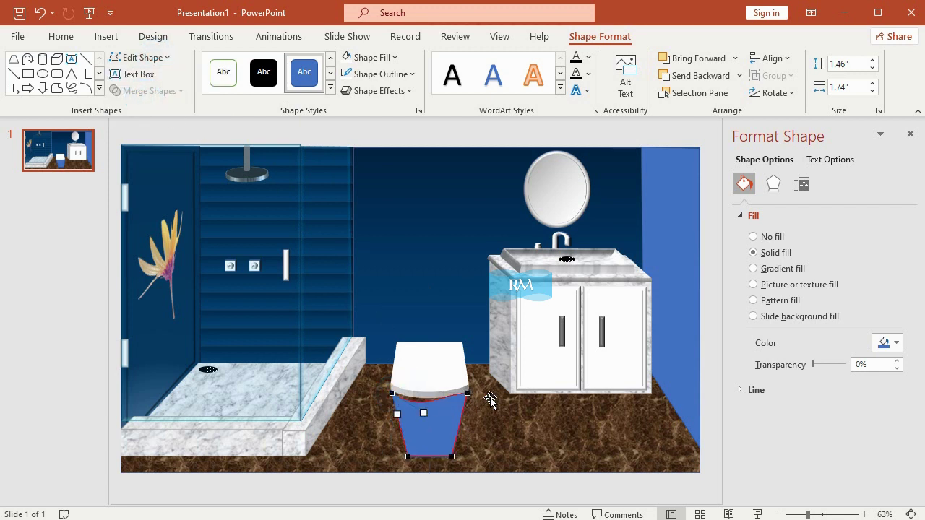
{"action": "left_click", "coordinate": [467, 394]}
{"action": "mouse_move", "coordinate": [441, 396]}
{"action": "left_mouse_down"}
{"action": "mouse_move", "coordinate": [448, 405]}
{"action": "mouse_move", "coordinate": [449, 396]}
{"action": "left_mouse_up"}
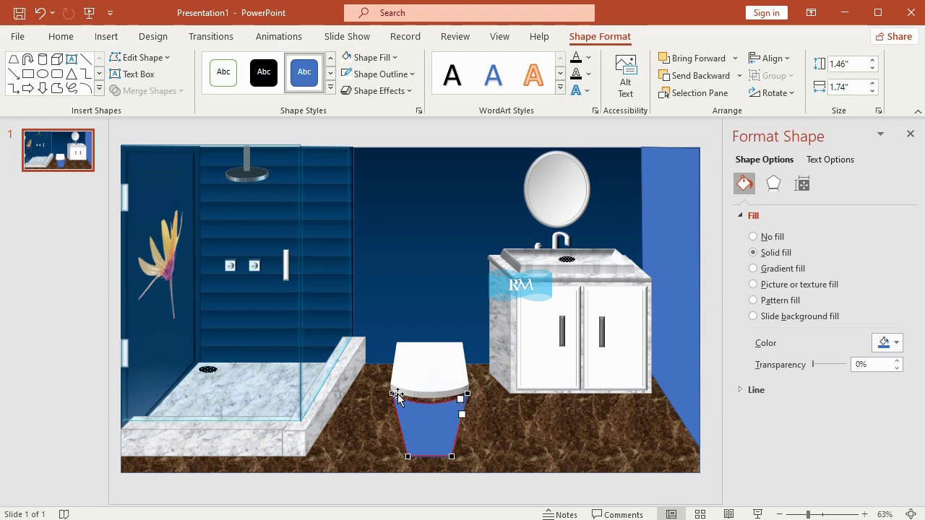
{"action": "key", "text": "Escape"}
{"action": "key", "text": "Escape"}
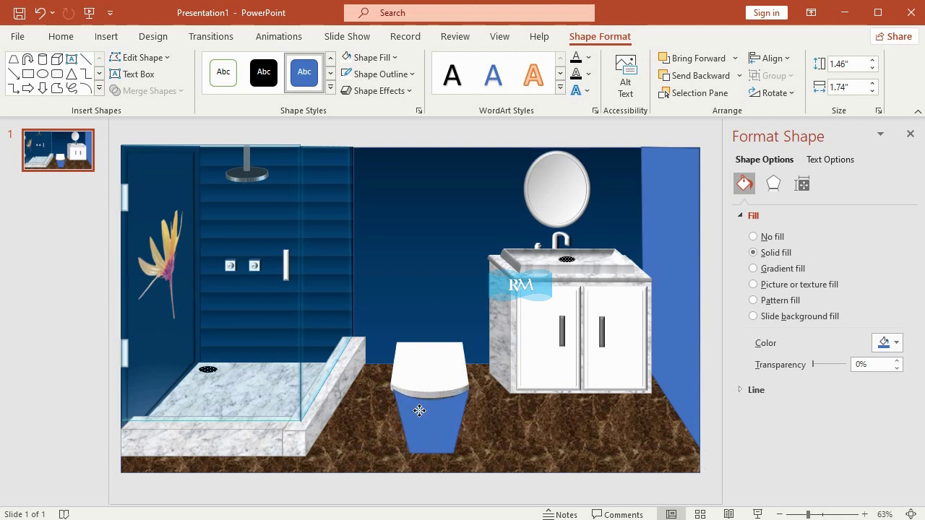
- Fine-tune the curve of the base's top edge near both corners
{"action": "left_click", "coordinate": [419, 410]}
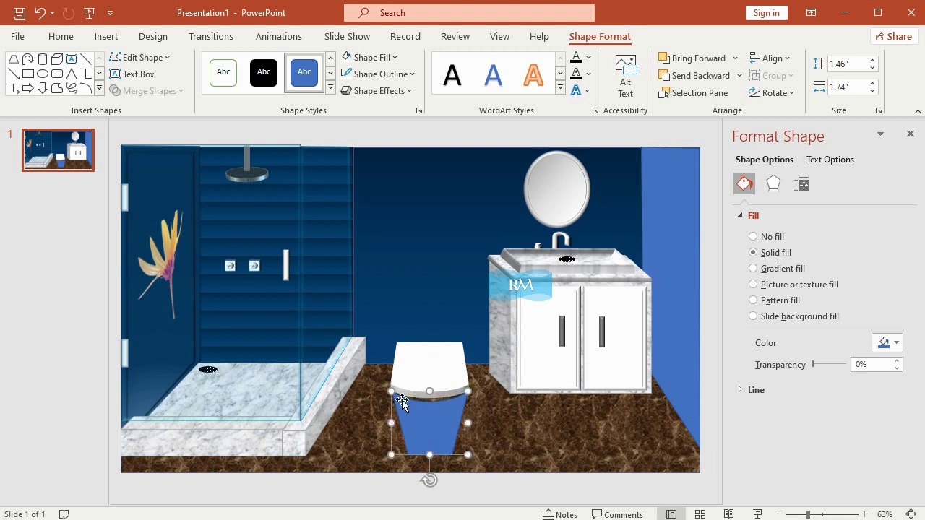
{"action": "left_click", "coordinate": [152, 63]}
{"action": "left_click", "coordinate": [155, 97]}
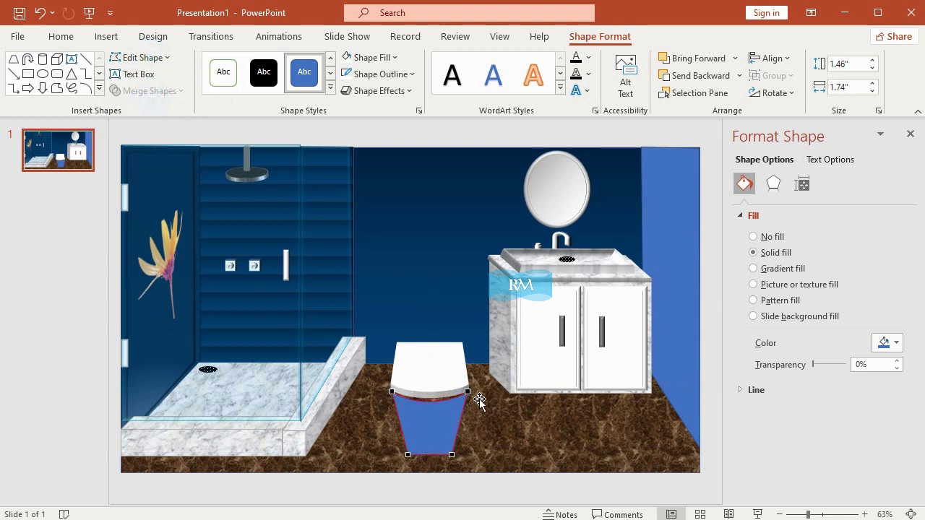
{"action": "left_click", "coordinate": [392, 392]}
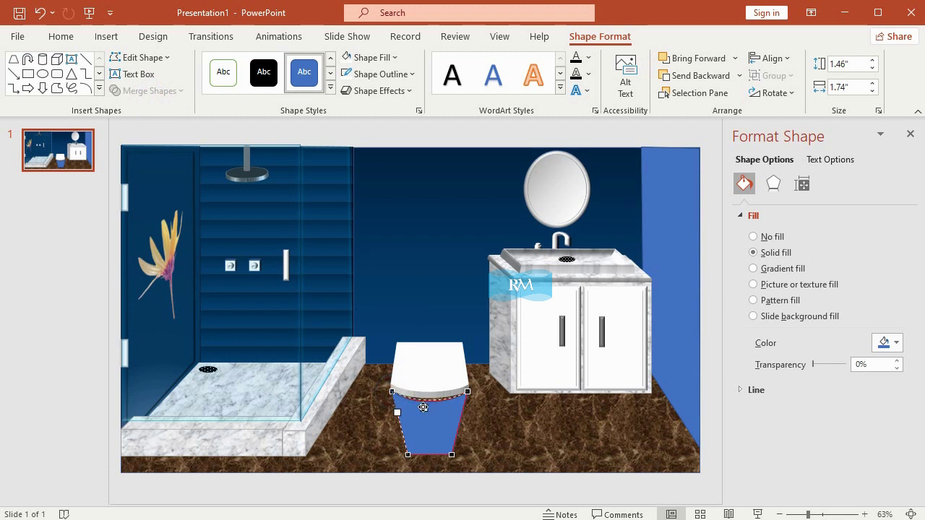
{"action": "left_click_drag", "start_coordinate": [423, 407], "coordinate": [423, 404]}
{"action": "left_click", "coordinate": [469, 392]}
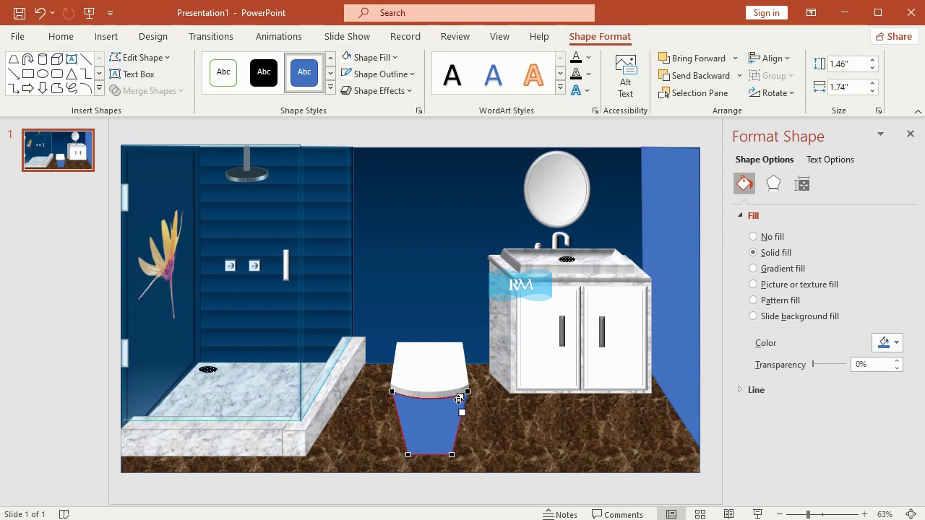
{"action": "left_click_drag", "start_coordinate": [458, 399], "coordinate": [458, 398]}
- Round the base's bottom corners so the bowl tapers toward the floor
{"action": "left_click", "coordinate": [409, 455]}
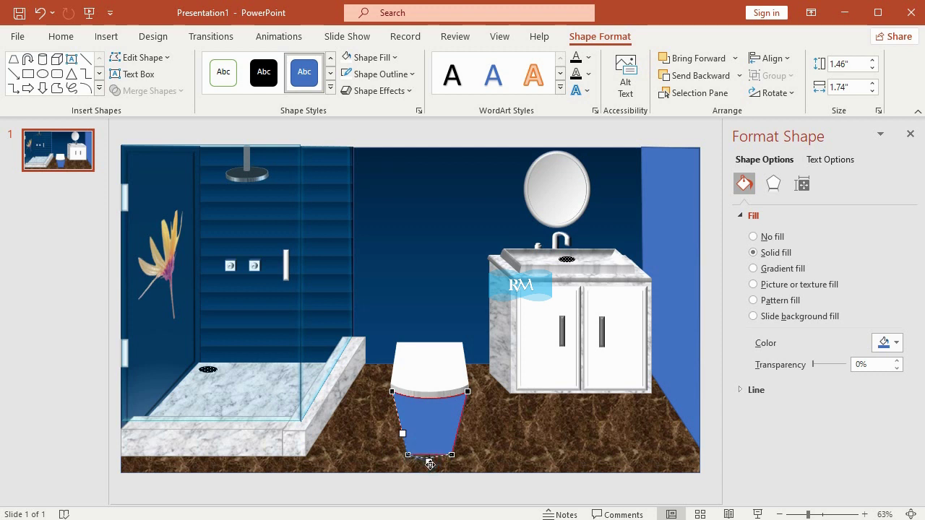
{"action": "left_click", "coordinate": [452, 456]}
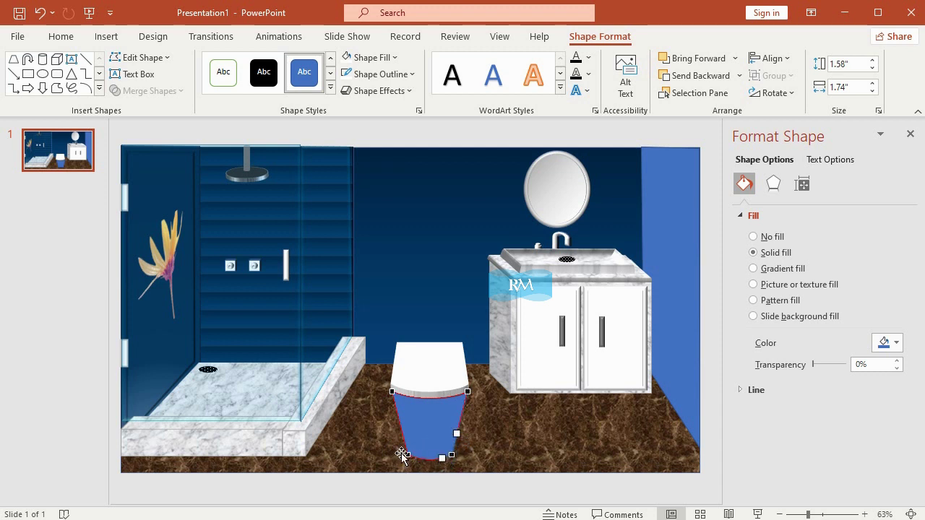
{"action": "left_click", "coordinate": [407, 456]}
{"action": "left_click_drag", "start_coordinate": [426, 467], "coordinate": [423, 463]}
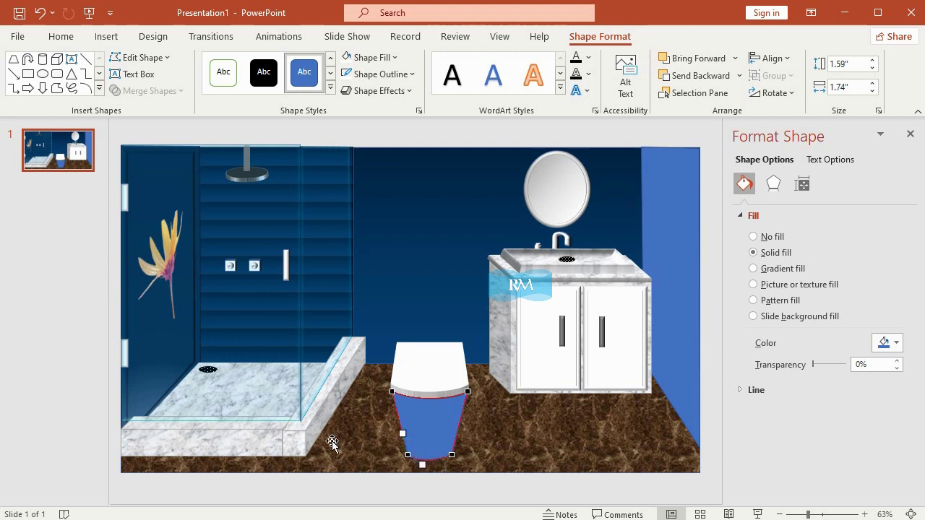
{"action": "left_click", "coordinate": [451, 457]}
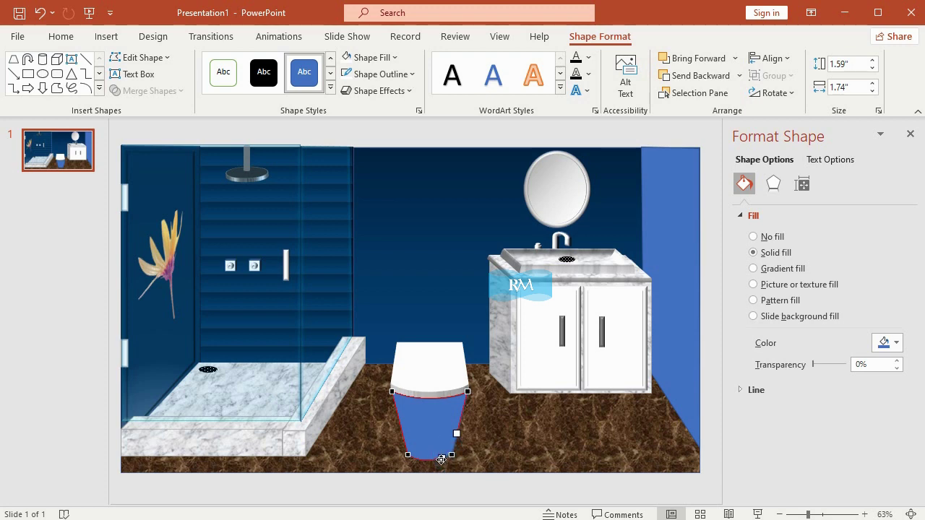
{"action": "left_click", "coordinate": [90, 358]}
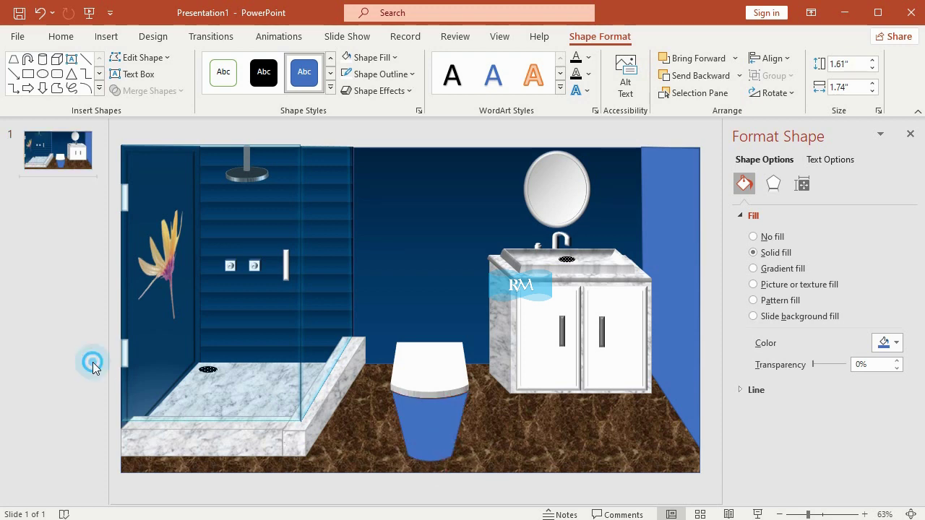
{"action": "left_click", "coordinate": [439, 421]}
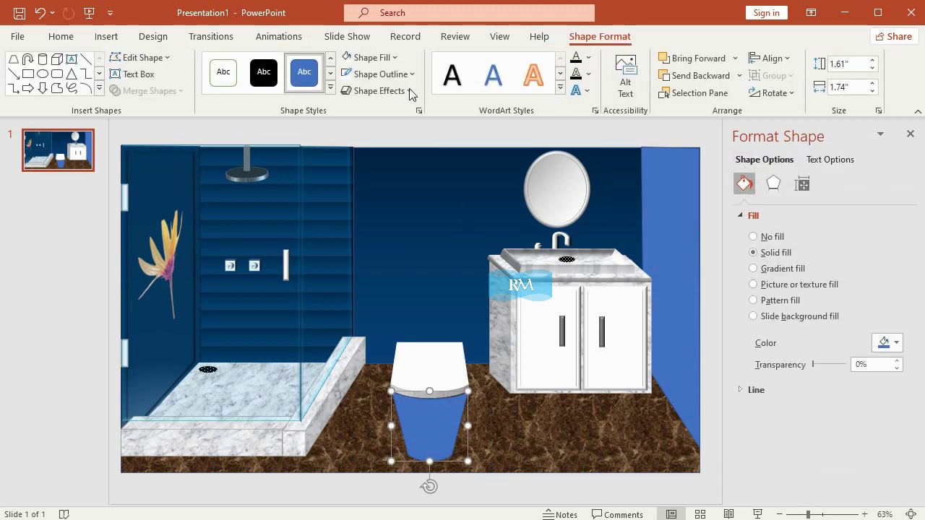
- Switch the toilet bowl to a gradient fill, after briefly removing and restoring its blue fill
{"action": "left_click", "coordinate": [391, 61]}
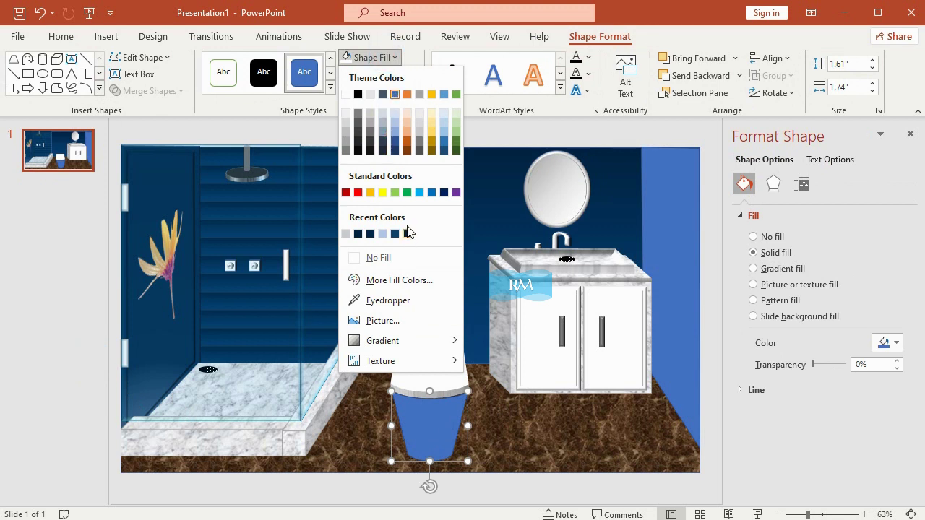
{"action": "left_click", "coordinate": [388, 261]}
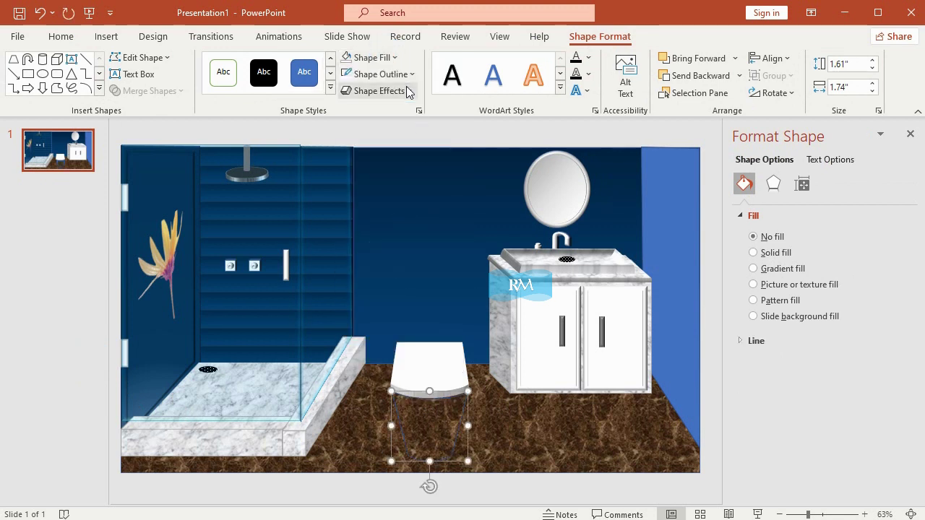
{"action": "left_click", "coordinate": [375, 57]}
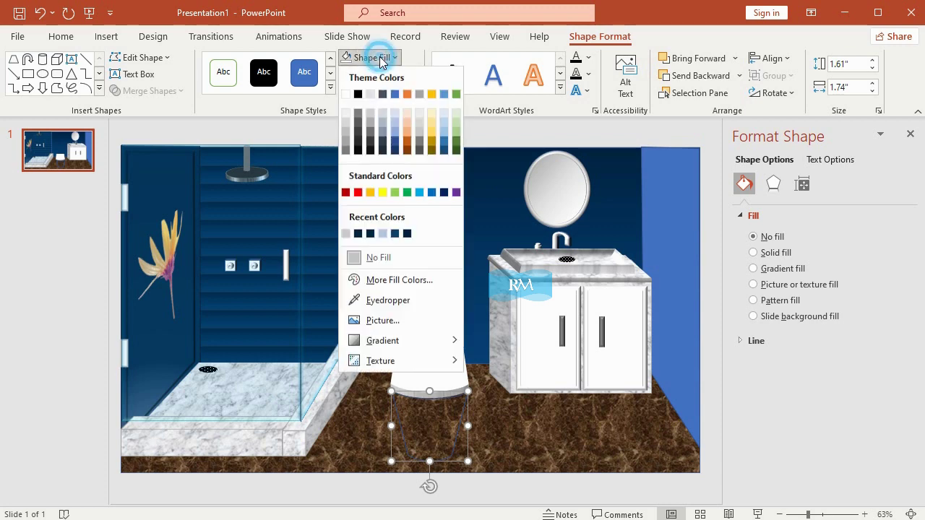
{"action": "left_click", "coordinate": [40, 12]}
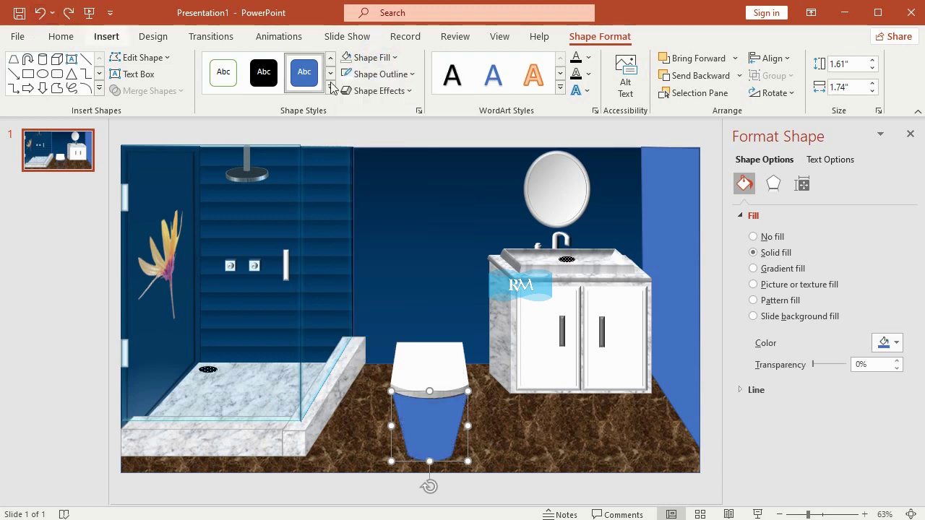
{"action": "left_click", "coordinate": [395, 58]}
{"action": "mouse_move", "coordinate": [423, 337]}
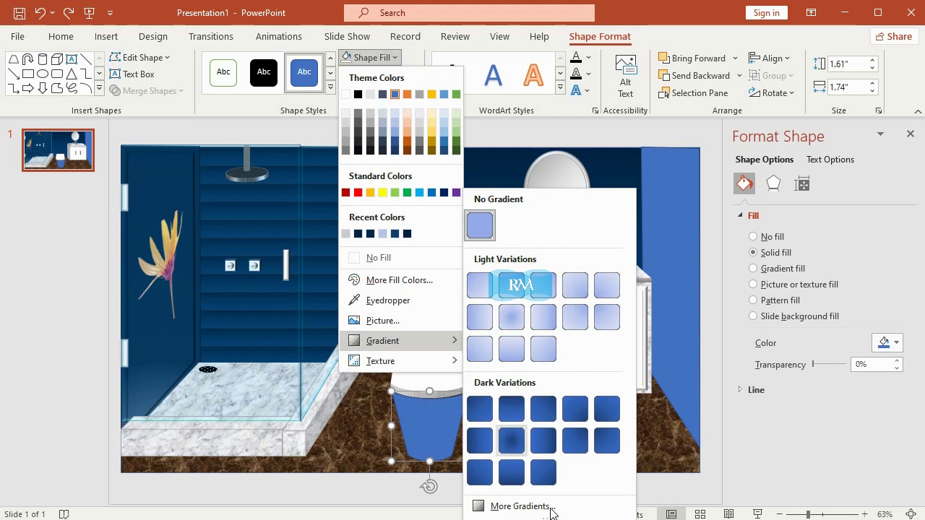
{"action": "left_click", "coordinate": [547, 503]}
{"action": "left_click", "coordinate": [781, 269]}
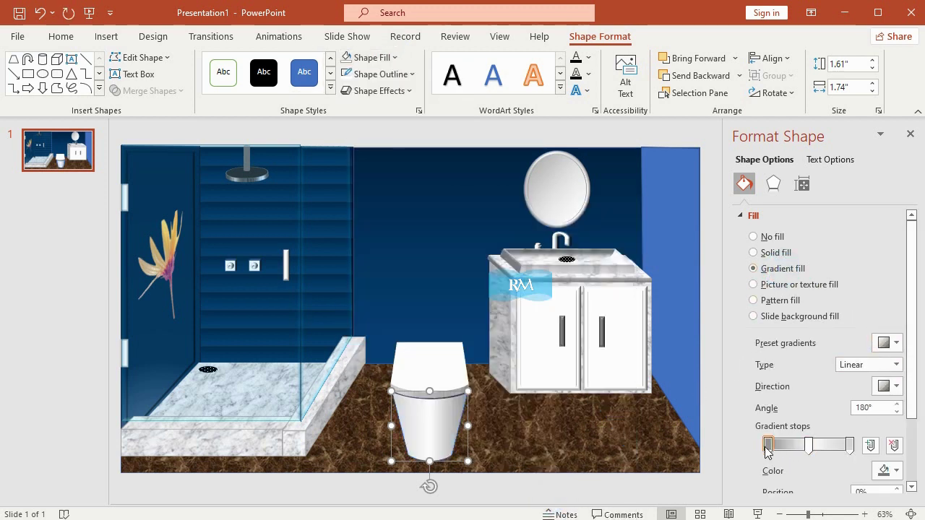
{"action": "scroll", "coordinate": [781, 430], "scroll_direction": "down", "scroll_amount": 1}
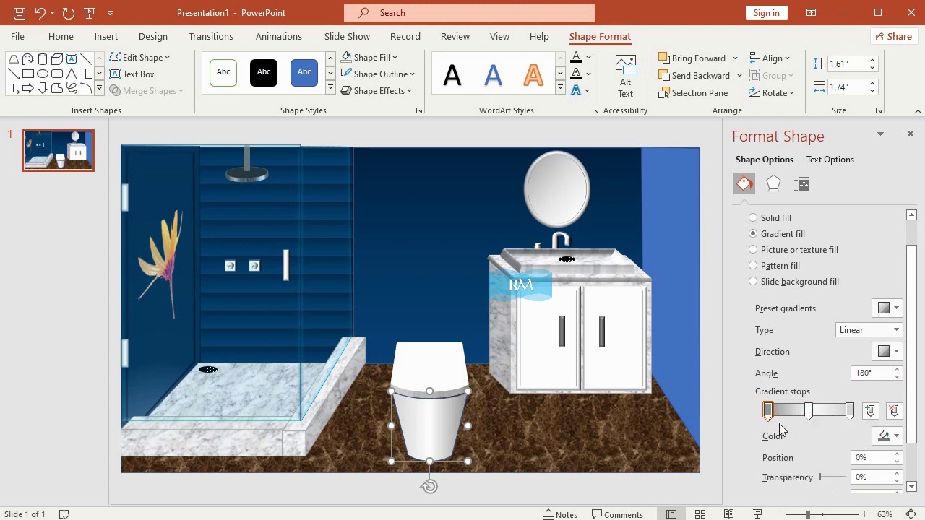
- Adjust the bowl's gradient stops, giving the middle stop a new colour
{"action": "left_click", "coordinate": [887, 436]}
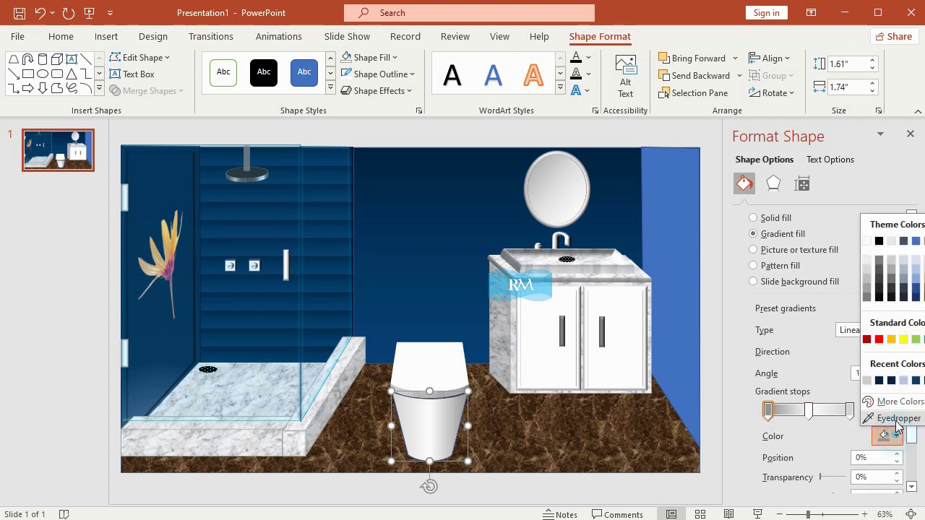
{"action": "left_click", "coordinate": [888, 405]}
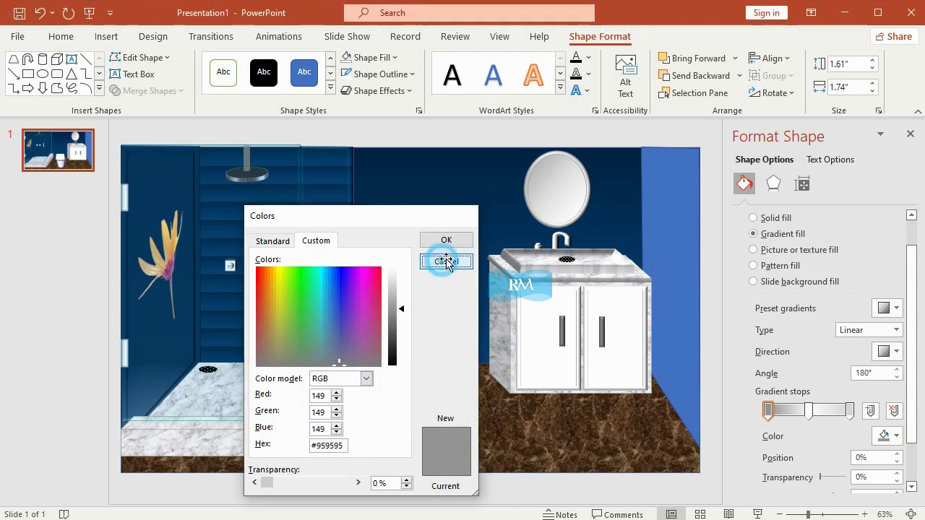
{"action": "left_click", "coordinate": [446, 262]}
{"action": "left_click", "coordinate": [808, 411]}
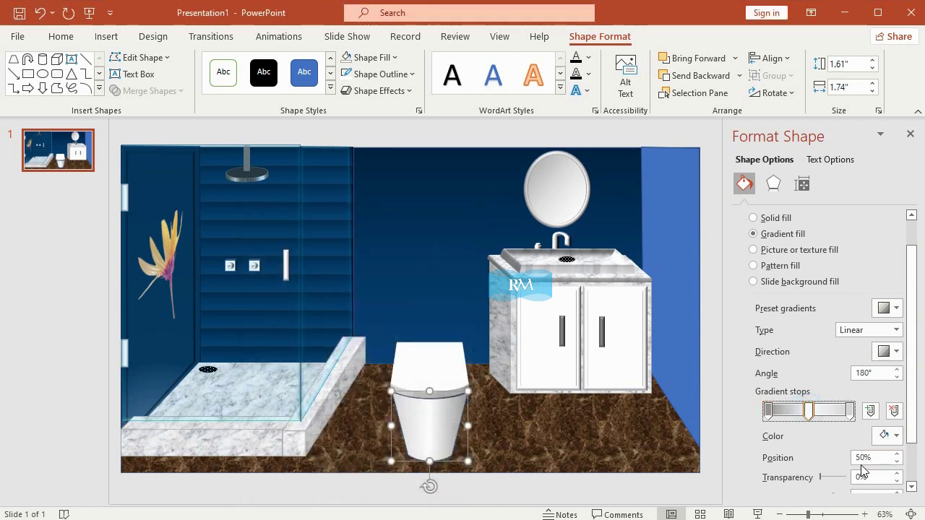
{"action": "left_click", "coordinate": [895, 435]}
{"action": "left_click", "coordinate": [868, 247]}
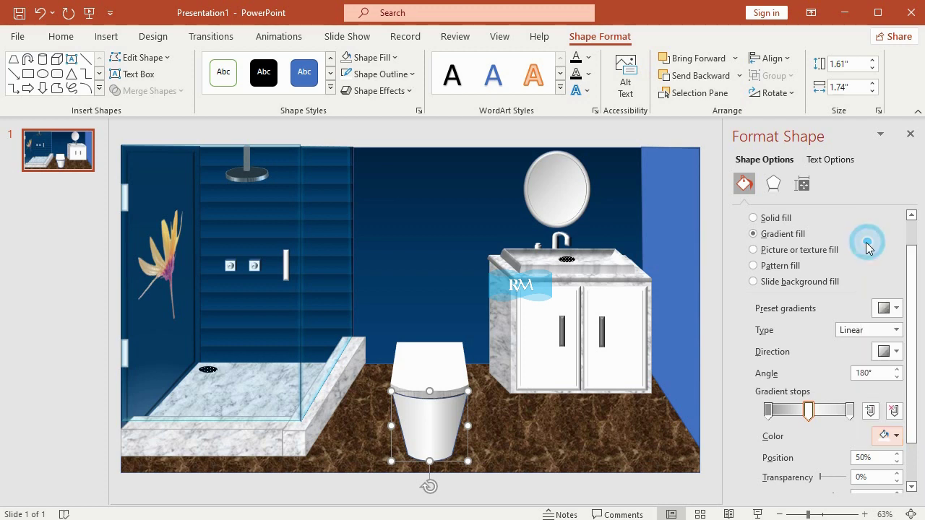
{"action": "left_click", "coordinate": [849, 411]}
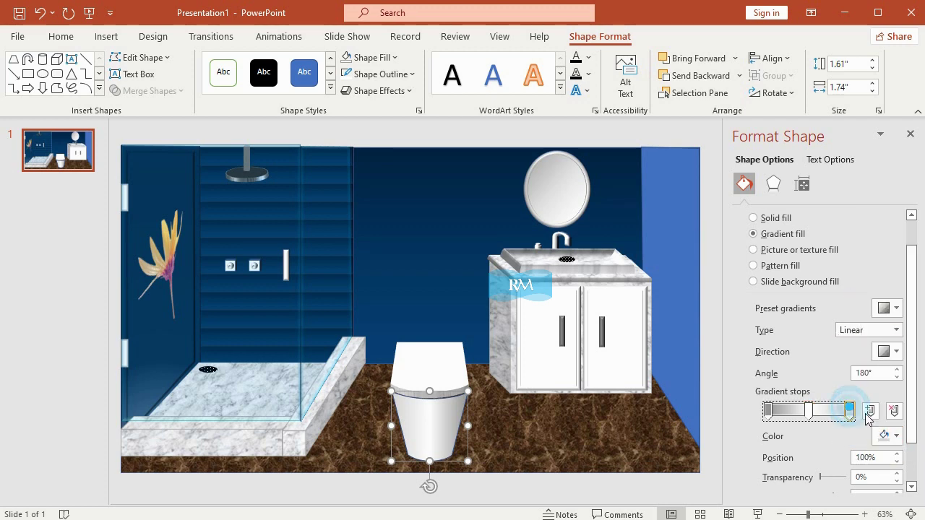
{"action": "left_click", "coordinate": [895, 434]}
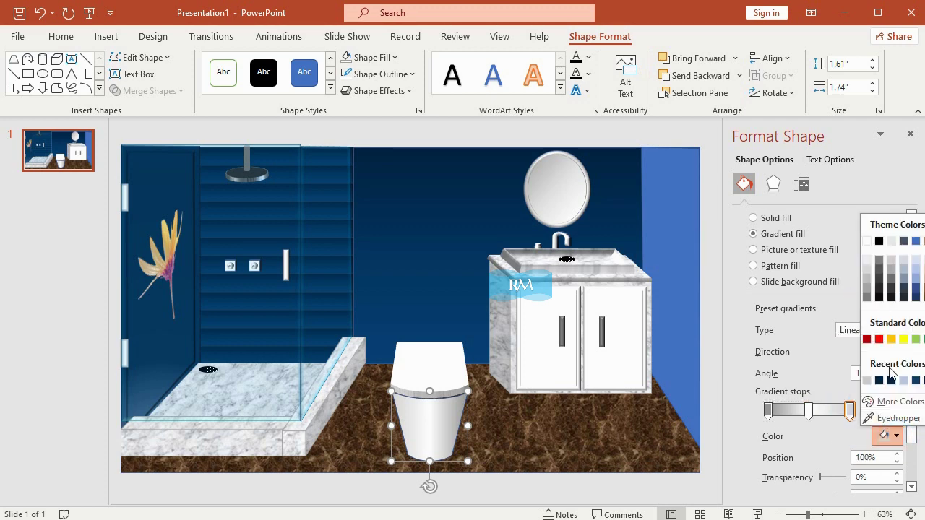
{"action": "left_click", "coordinate": [898, 401]}
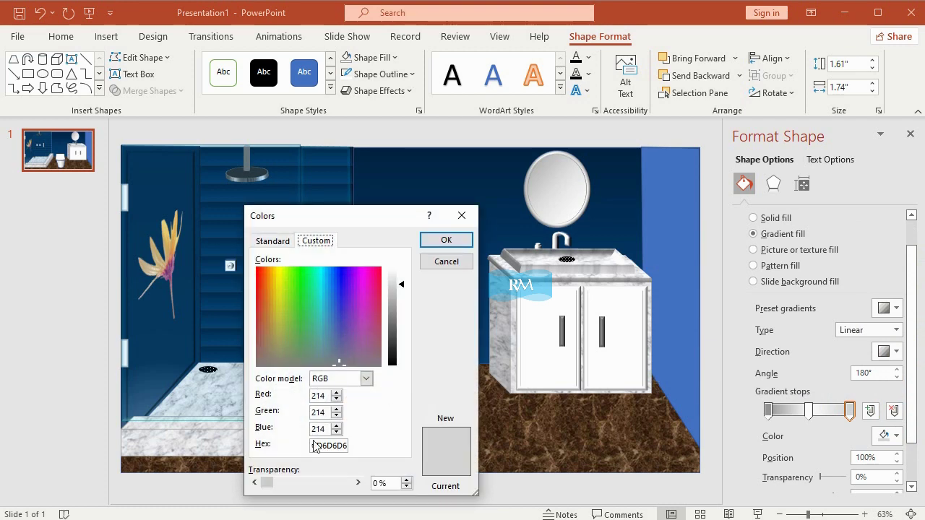
{"action": "left_click", "coordinate": [443, 265]}
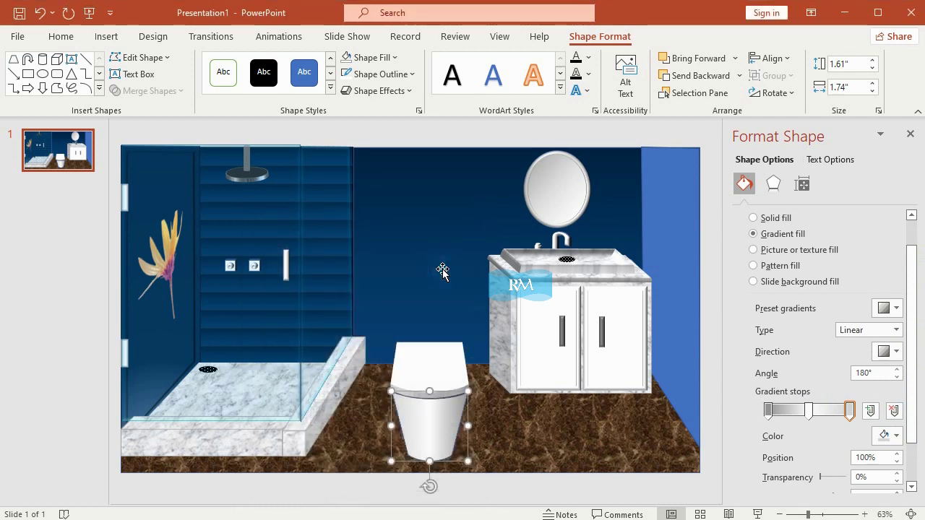
- Remove the toilet bowl's outline
{"action": "left_click", "coordinate": [383, 73]}
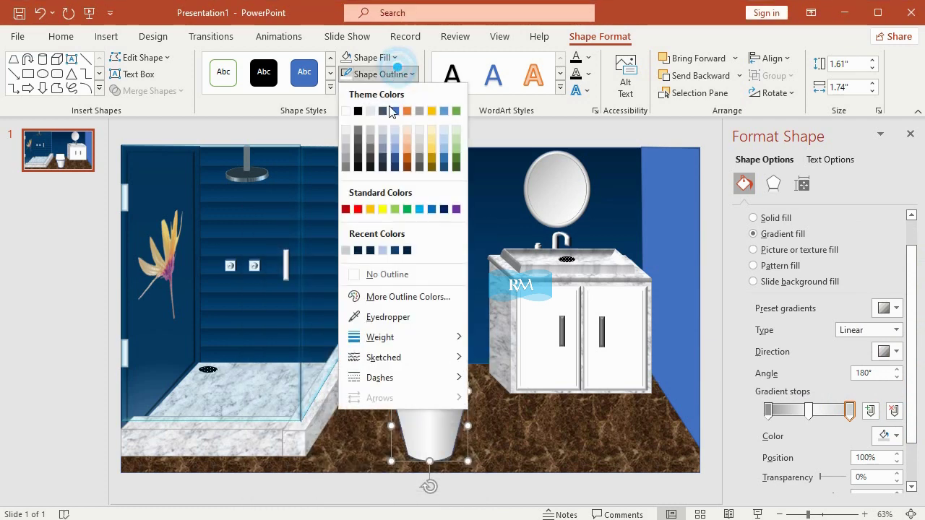
{"action": "left_click", "coordinate": [397, 273]}
{"action": "left_click", "coordinate": [44, 334]}
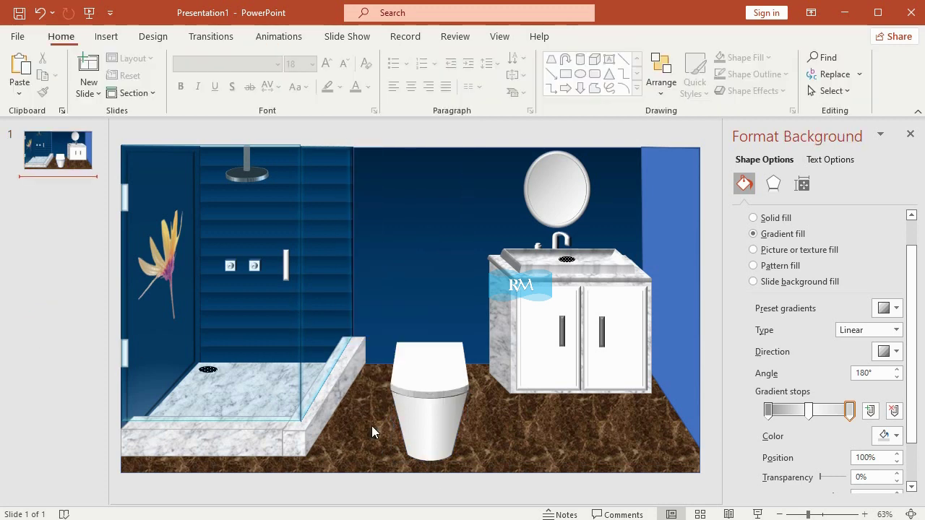
- Bring the toilet top in front of the bowl and nudge it down slightly
{"action": "left_click", "coordinate": [431, 353]}
{"action": "right_click", "coordinate": [430, 352]}
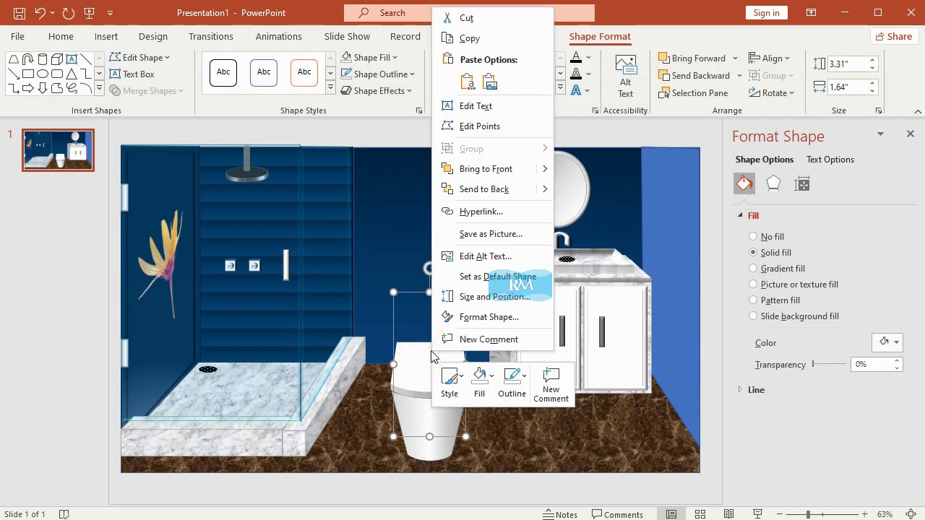
{"action": "mouse_move", "coordinate": [545, 167]}
{"action": "left_click", "coordinate": [578, 171]}
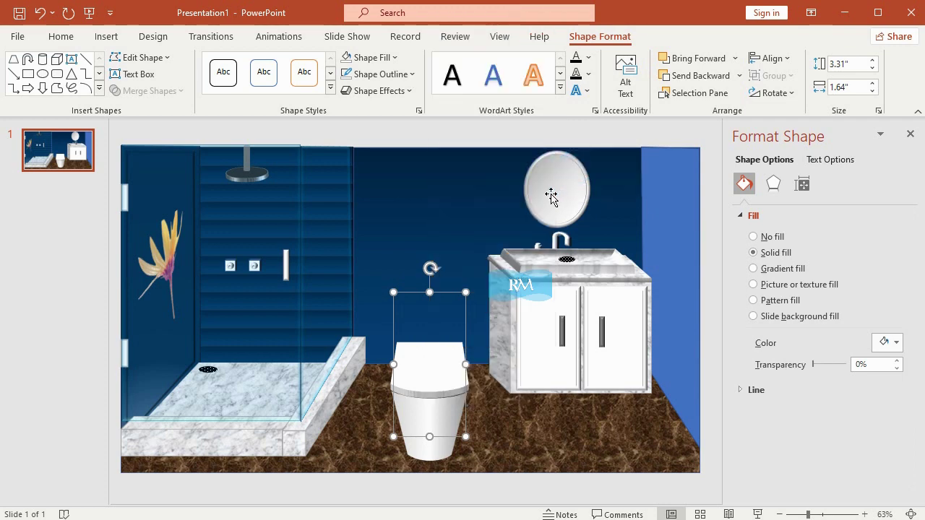
{"action": "key", "text": "Down"}
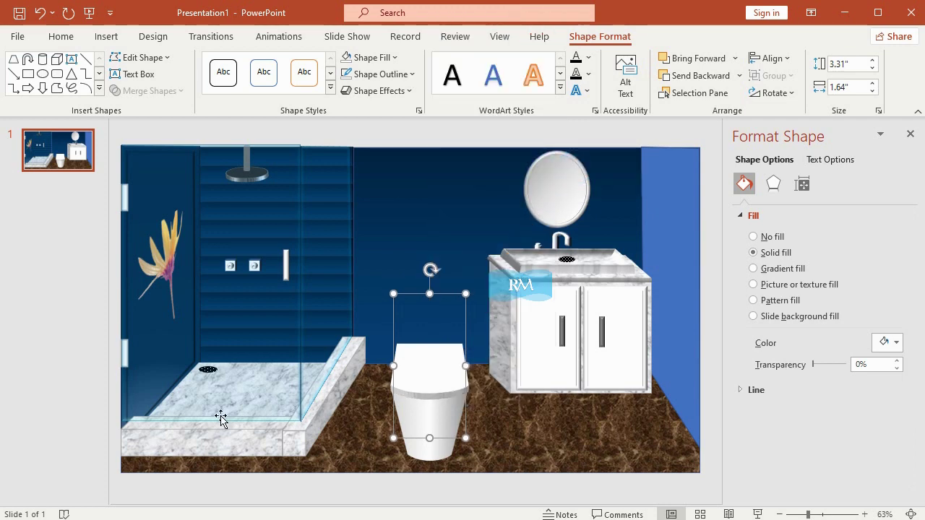
- Draw a rectangle on the wall above the toilet
{"action": "left_click", "coordinate": [57, 334]}
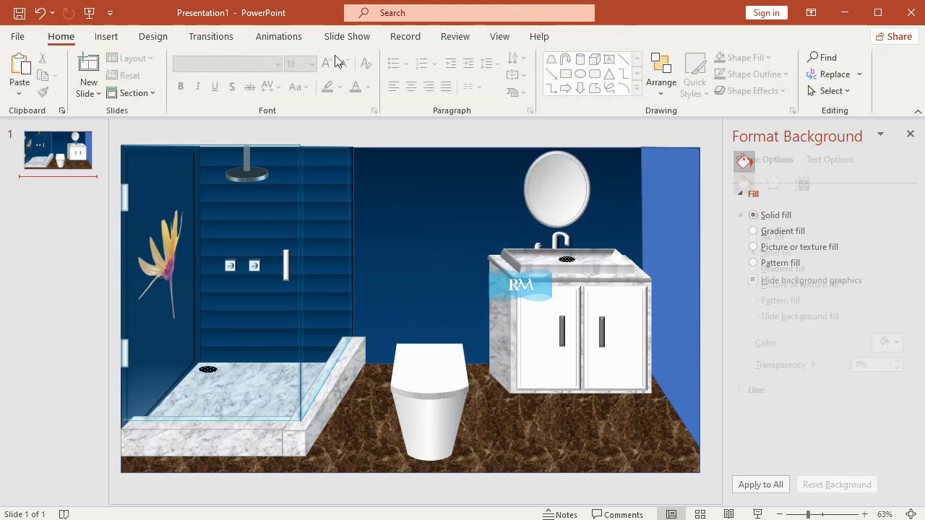
{"action": "left_click", "coordinate": [107, 36]}
{"action": "left_click", "coordinate": [209, 128]}
{"action": "left_click", "coordinate": [232, 73]}
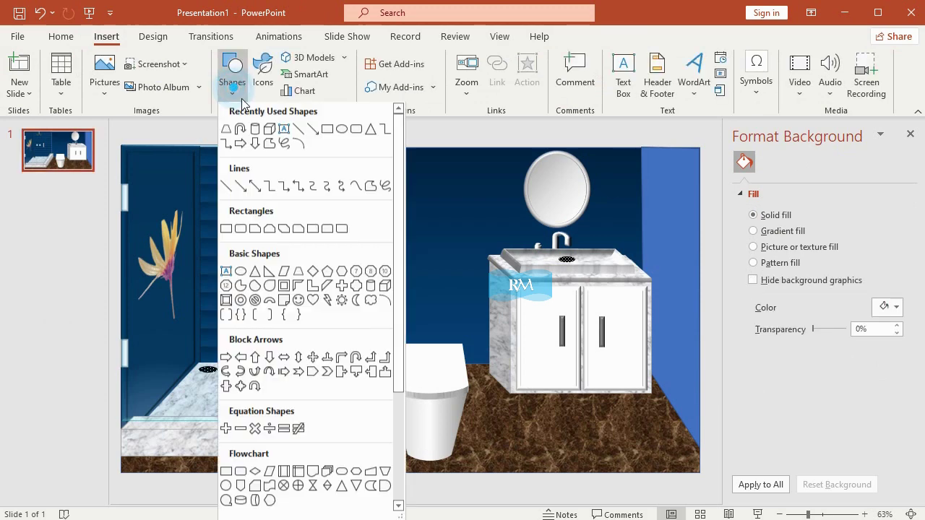
{"action": "left_click", "coordinate": [226, 230]}
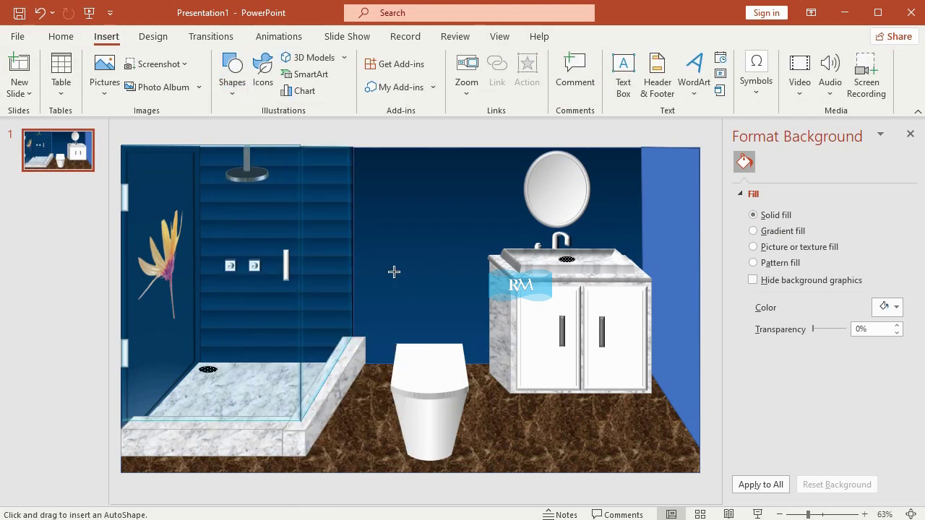
{"action": "left_click_drag", "start_coordinate": [425, 292], "coordinate": [461, 330]}
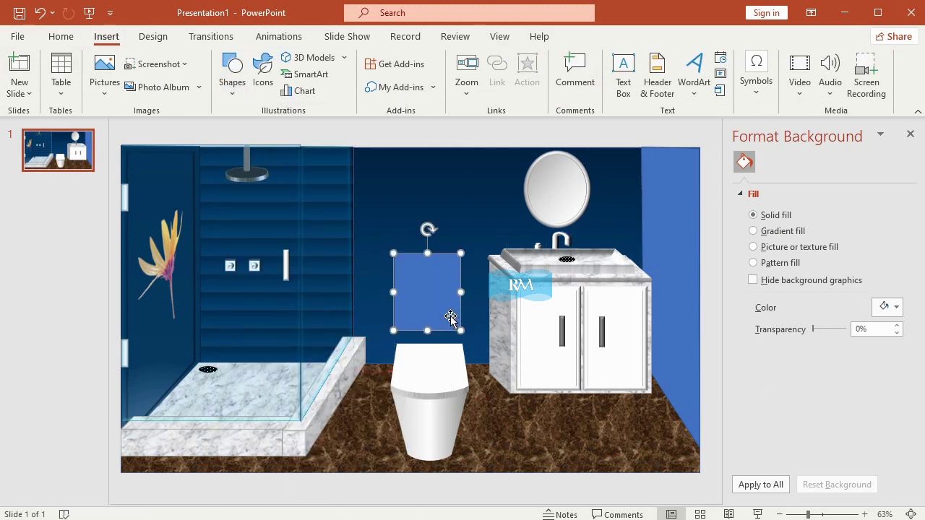
- Size the rectangle to 1.56" high by 1.46" wide and move it just above the toilet
{"action": "left_click", "coordinate": [849, 66]}
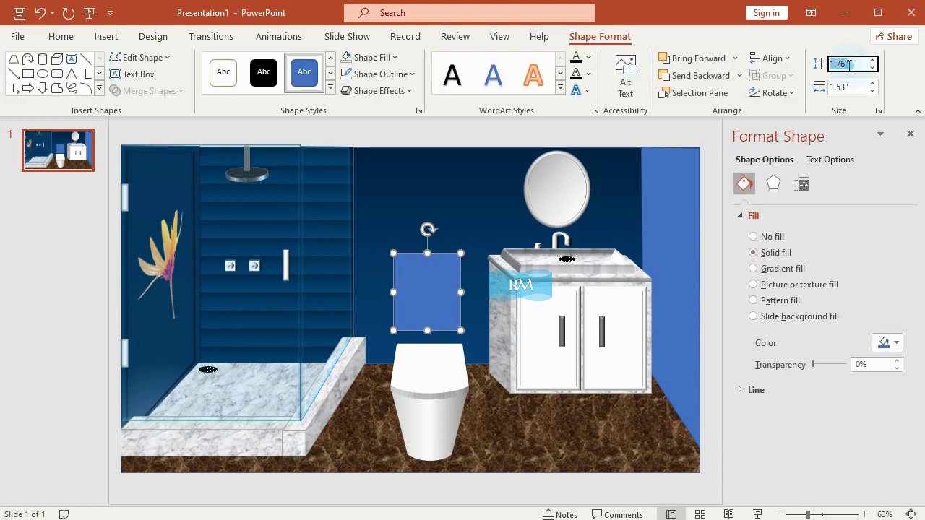
{"action": "type", "text": "1.56"}
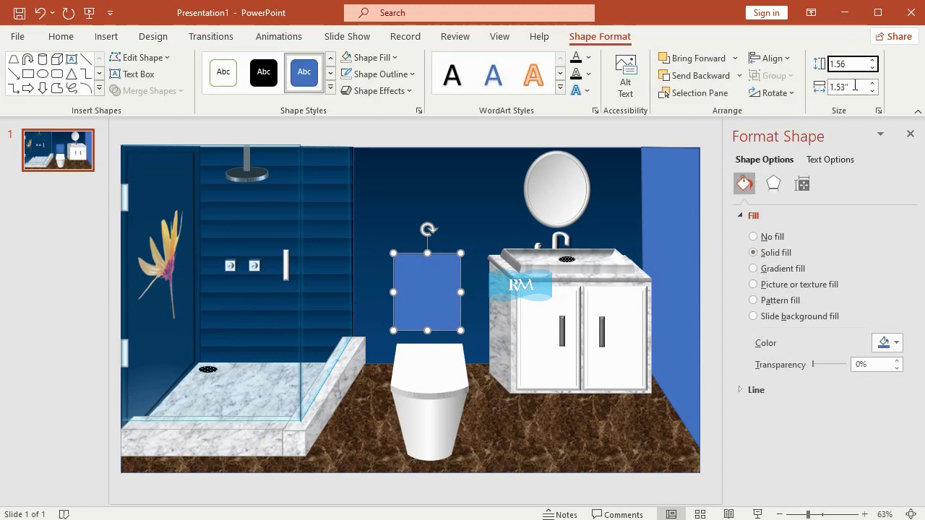
{"action": "left_click", "coordinate": [848, 86]}
{"action": "type", "text": "1."}
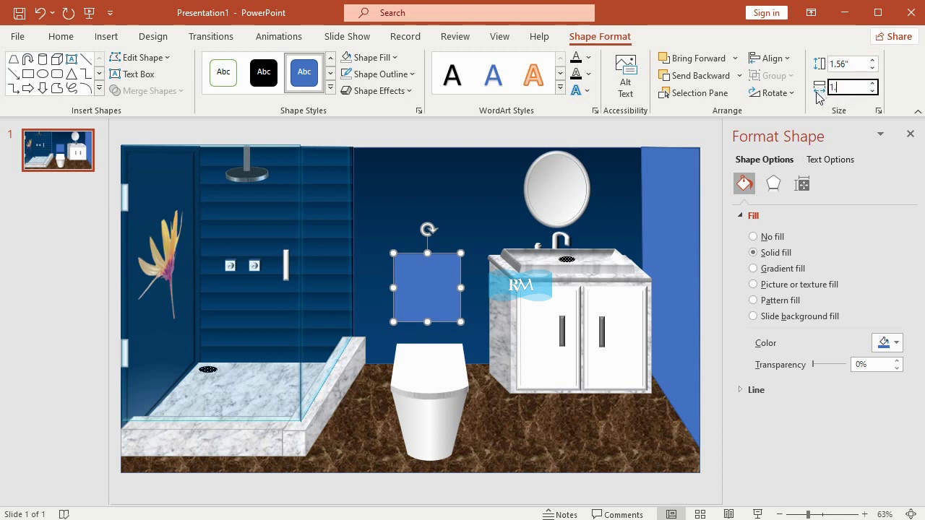
{"action": "key", "text": "Return"}
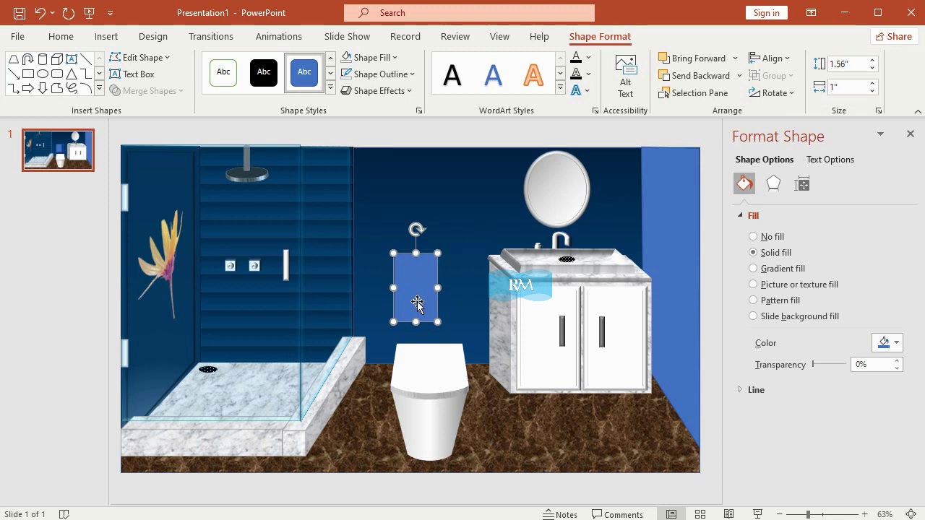
{"action": "mouse_move", "coordinate": [420, 316]}
{"action": "left_mouse_down"}
{"action": "mouse_move", "coordinate": [418, 308]}
{"action": "mouse_move", "coordinate": [464, 311]}
{"action": "mouse_move", "coordinate": [457, 309]}
{"action": "left_mouse_up"}
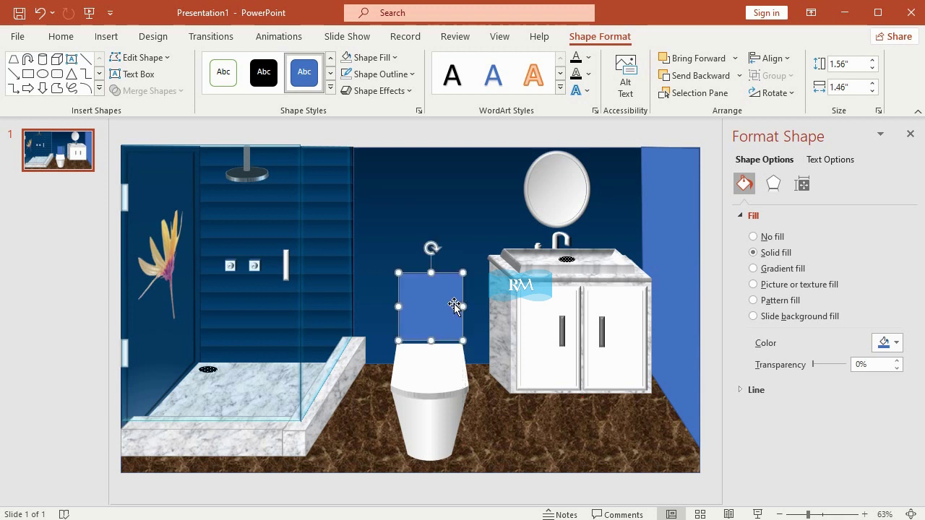
- Fill the tank white, then apply the first gradient variation running vertically
{"action": "left_click", "coordinate": [372, 57]}
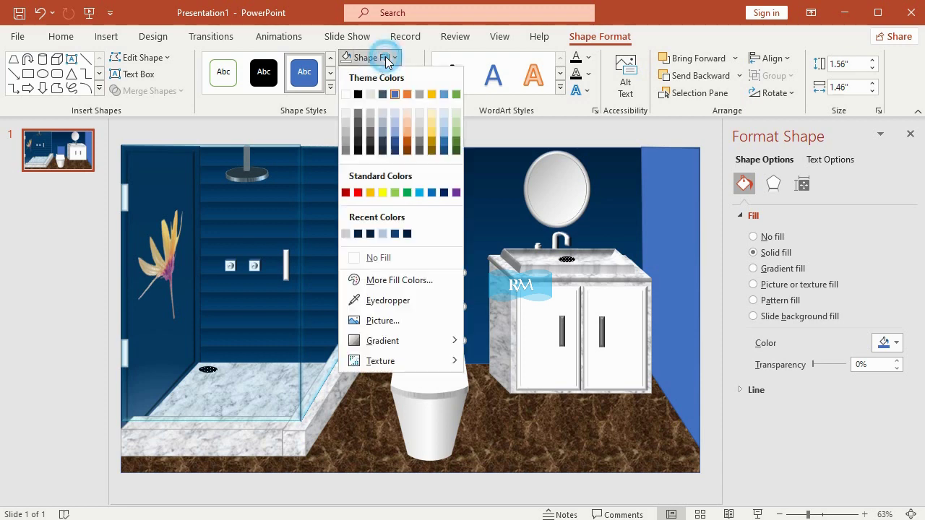
{"action": "left_click", "coordinate": [346, 94]}
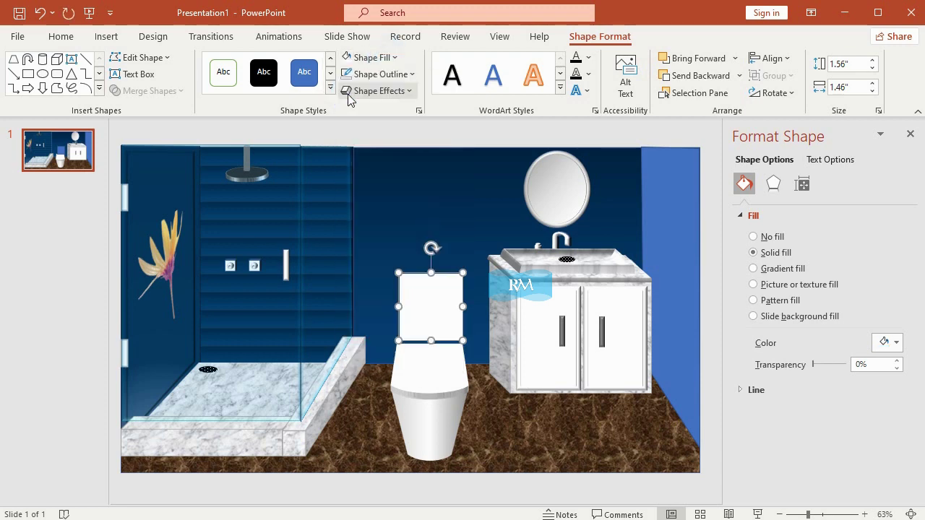
{"action": "left_click", "coordinate": [397, 57]}
{"action": "mouse_move", "coordinate": [440, 341]}
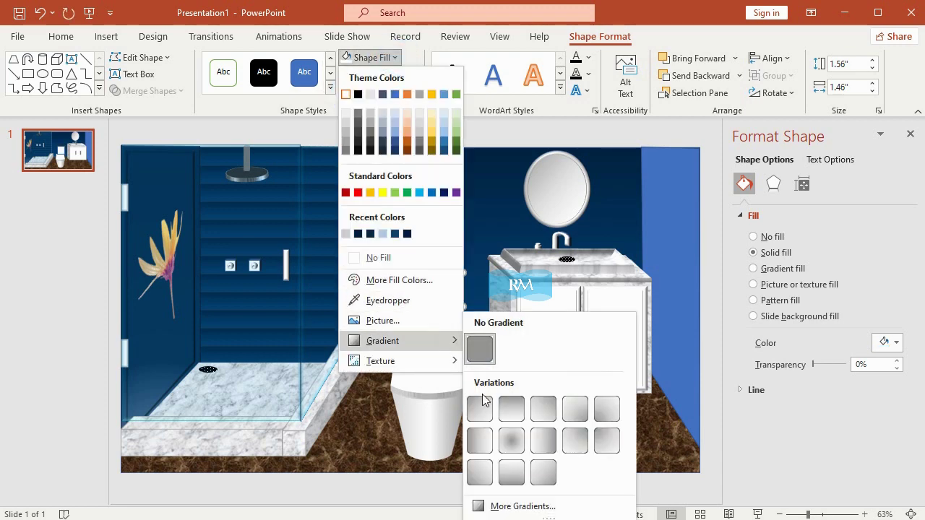
{"action": "left_click", "coordinate": [478, 409]}
{"action": "left_click", "coordinate": [394, 58]}
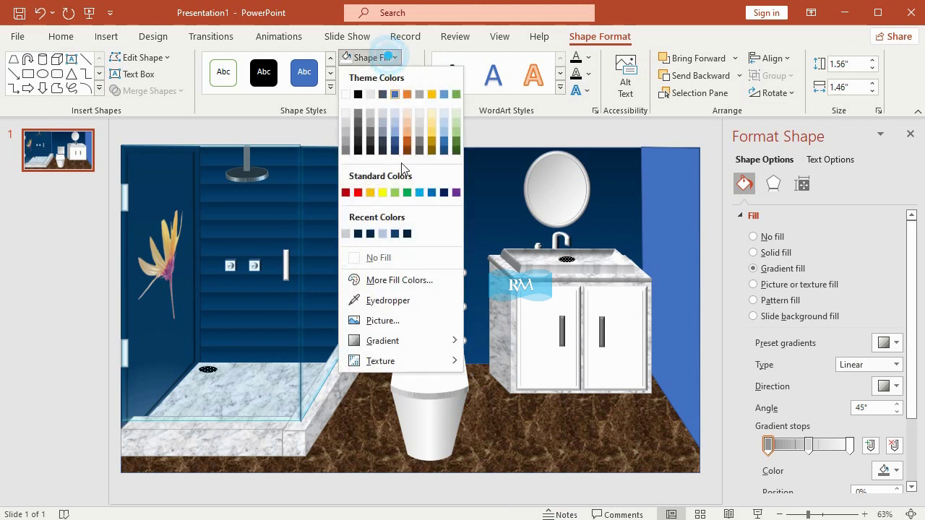
{"action": "mouse_move", "coordinate": [430, 341]}
{"action": "left_click", "coordinate": [509, 397]}
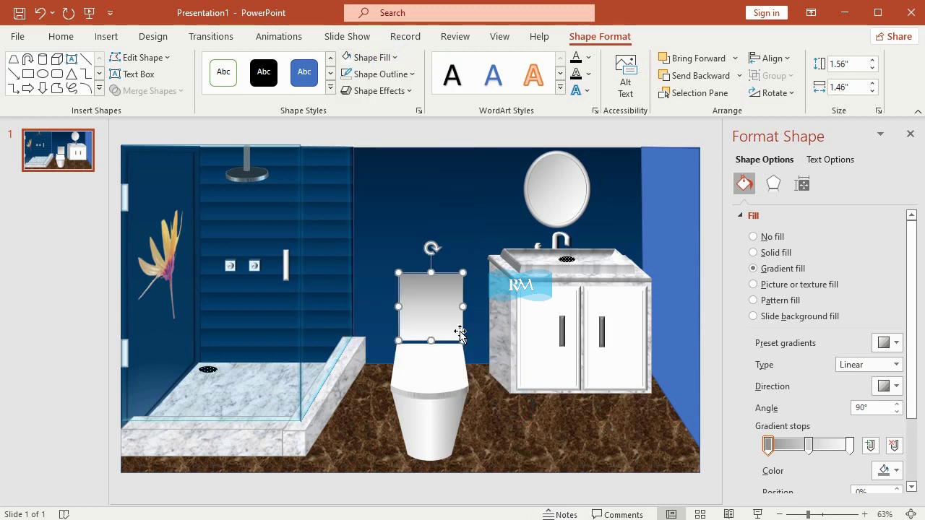
- Nudge the toilet tank slightly down and to the left
{"action": "left_click", "coordinate": [54, 308]}
{"action": "left_click", "coordinate": [433, 296]}
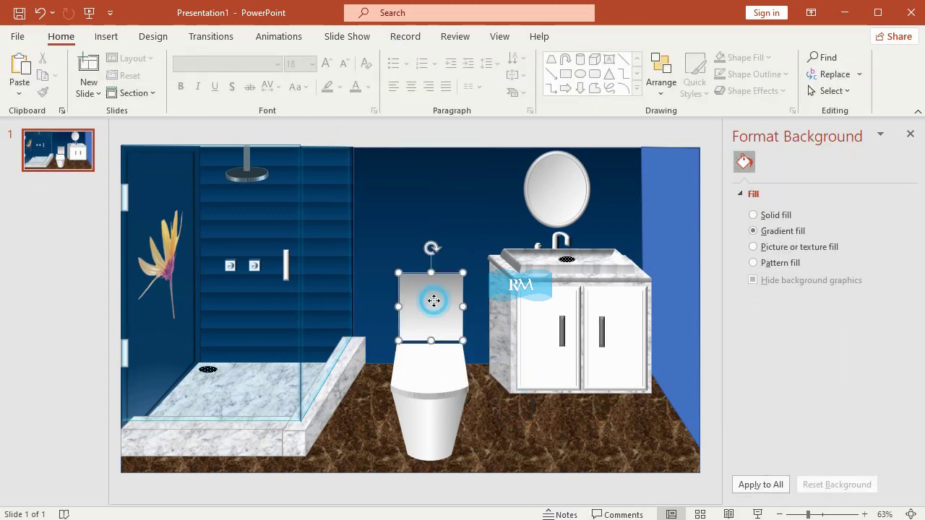
{"action": "key", "text": "ctrl+Down"}
{"action": "key", "text": "ctrl+Down"}
{"action": "key", "text": "ctrl+Down"}
{"action": "key", "text": "ctrl+Left"}
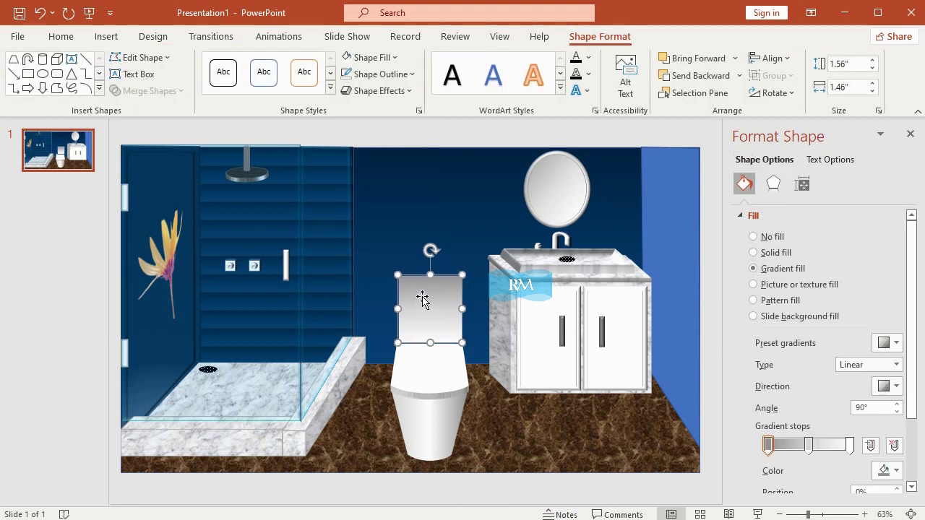
- Review the tank's fill, outline and shape formatting settings, leaving them unchanged
{"action": "left_click", "coordinate": [383, 57]}
{"action": "left_click", "coordinate": [384, 61]}
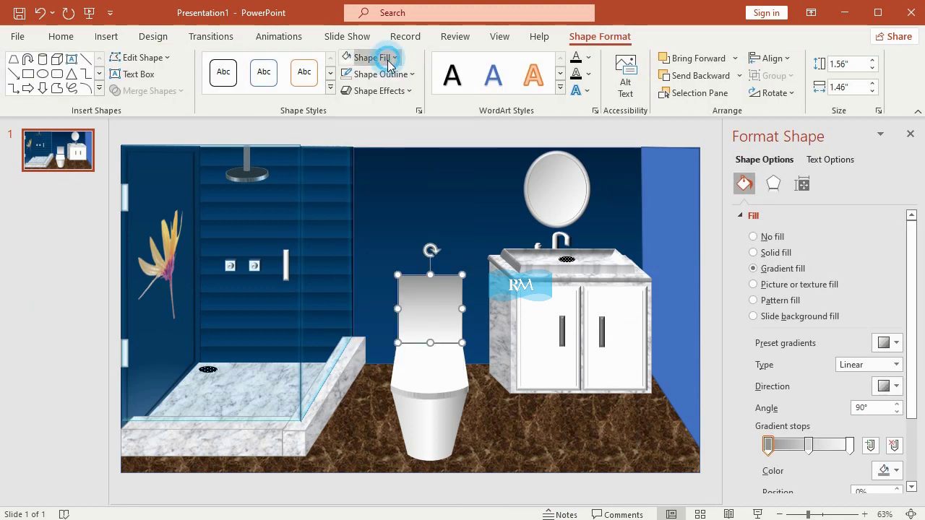
{"action": "left_click", "coordinate": [386, 77]}
{"action": "left_click", "coordinate": [351, 114]}
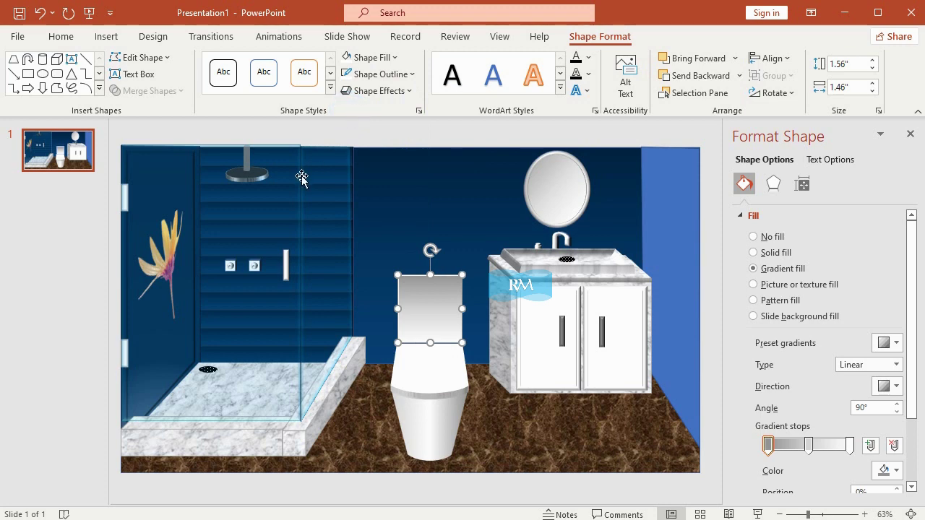
{"action": "left_click", "coordinate": [27, 300]}
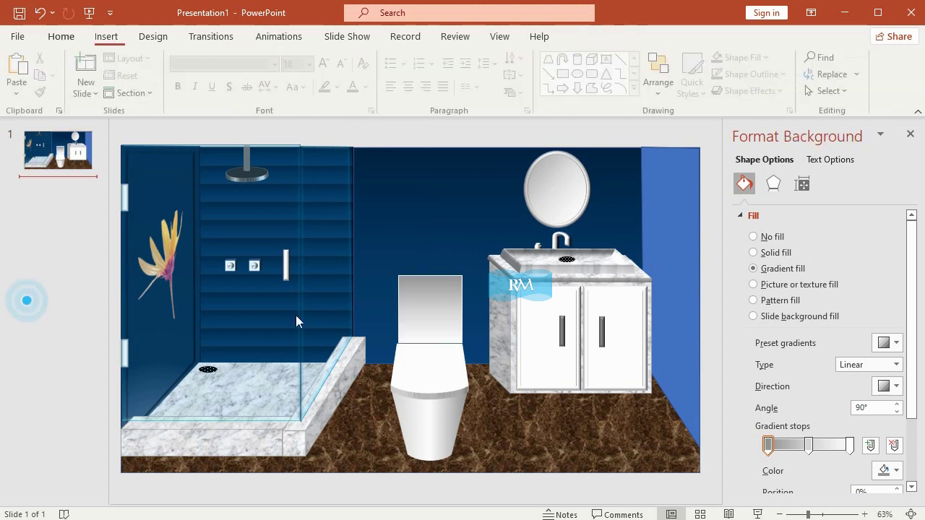
{"action": "left_click", "coordinate": [433, 298]}
{"action": "double_click", "coordinate": [433, 298]}
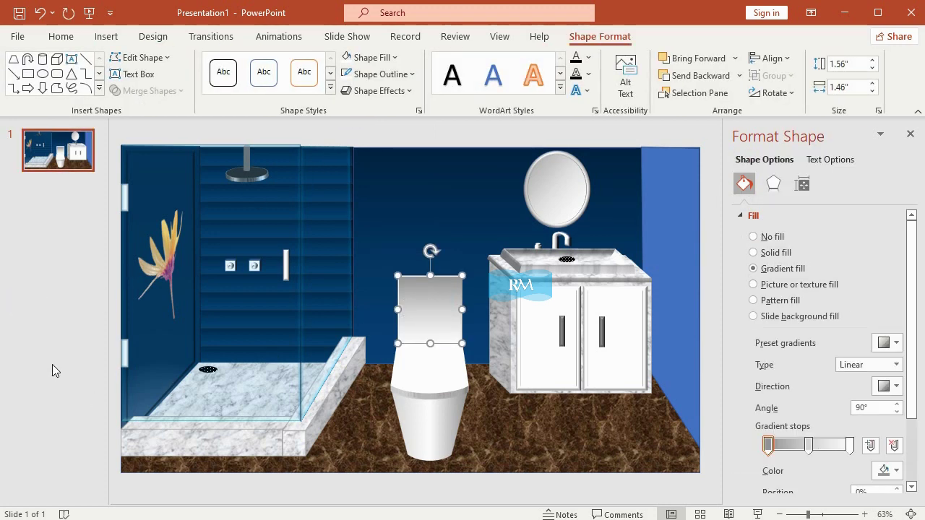
{"action": "left_click", "coordinate": [52, 370]}
{"action": "left_click", "coordinate": [426, 306]}
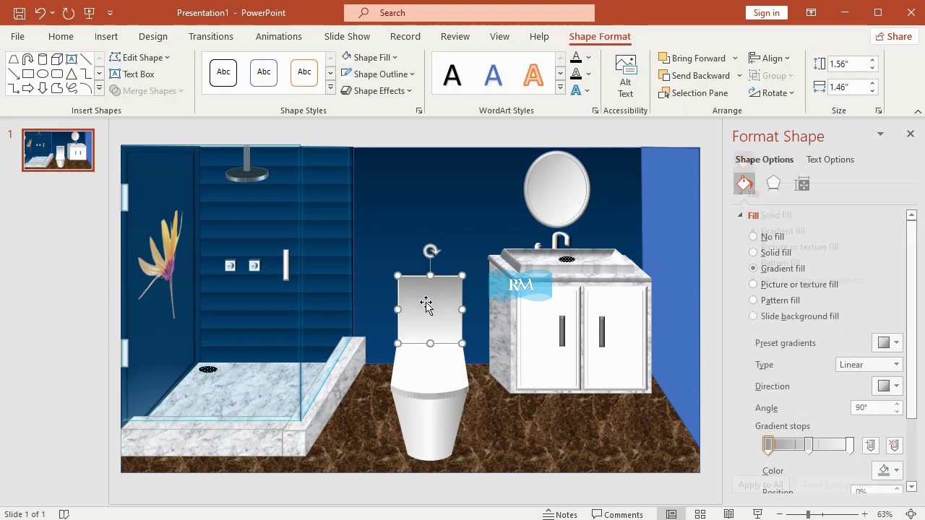
{"action": "left_click", "coordinate": [77, 326]}
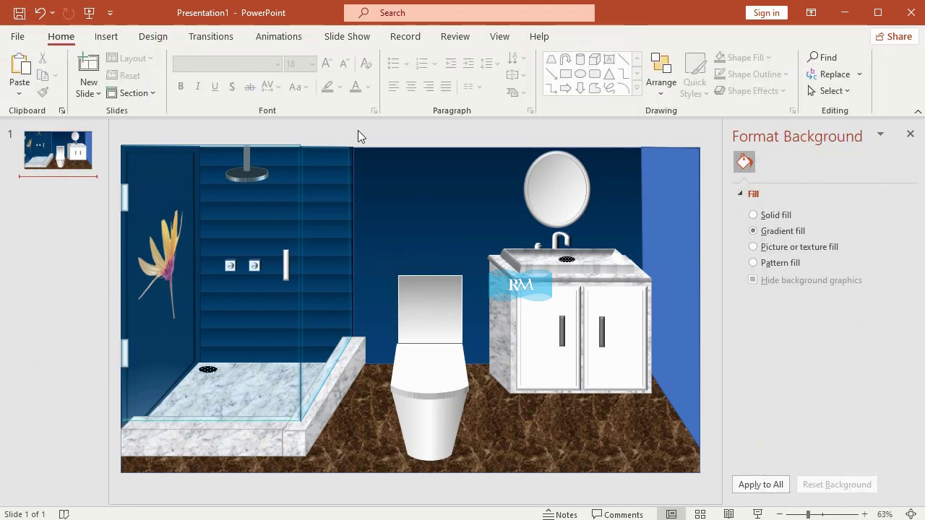
{"action": "left_click", "coordinate": [106, 37]}
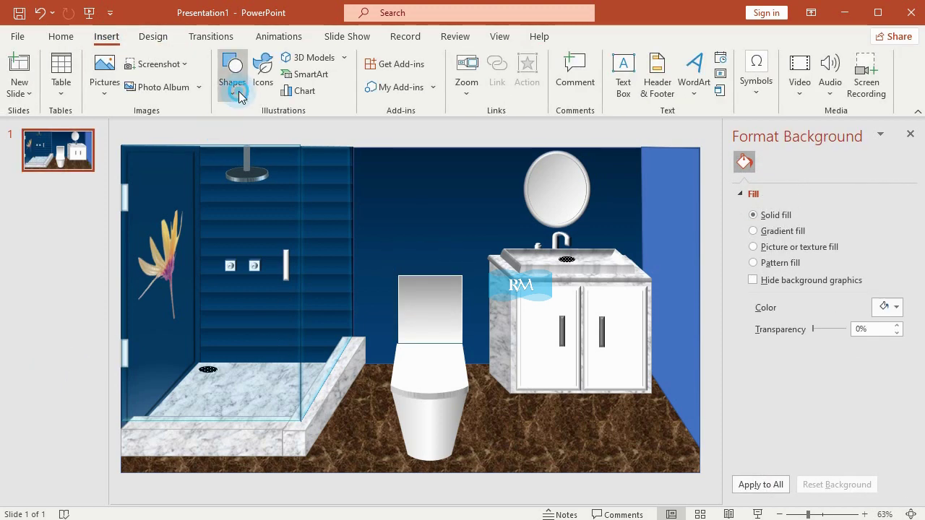
- Draw a rectangle above the toilet tank sized 0.19" high by 1.56" wide
{"action": "left_click", "coordinate": [232, 72]}
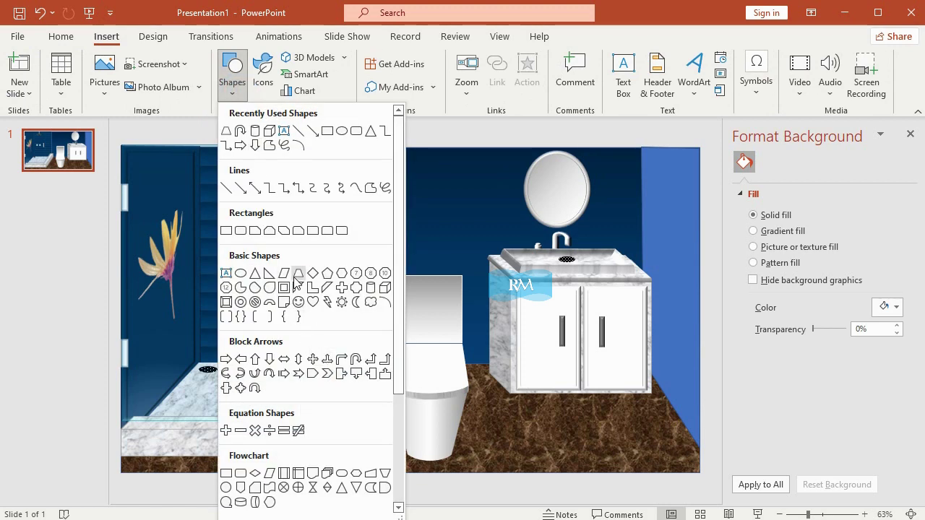
{"action": "left_click", "coordinate": [288, 287]}
{"action": "left_click_drag", "start_coordinate": [396, 248], "coordinate": [462, 257]}
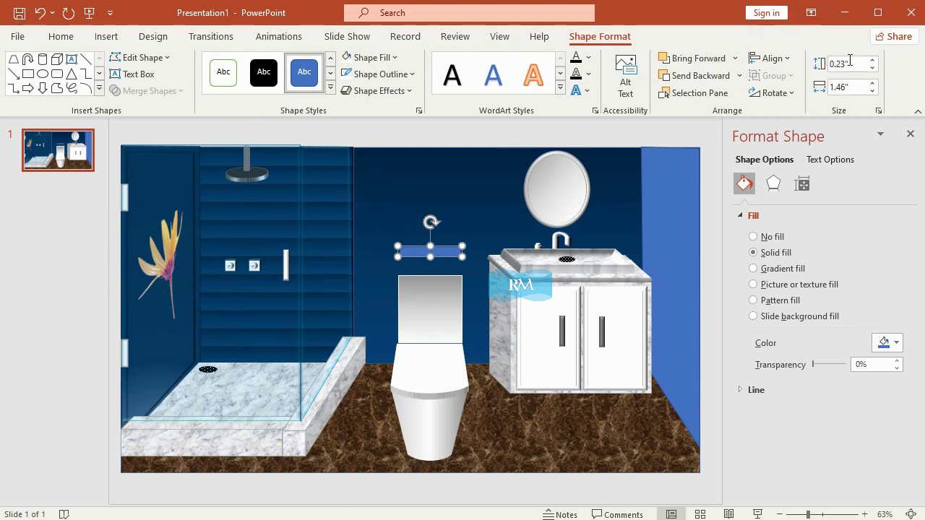
{"action": "left_click", "coordinate": [849, 62]}
{"action": "type", "text": "0"}
{"action": "left_click", "coordinate": [847, 87]}
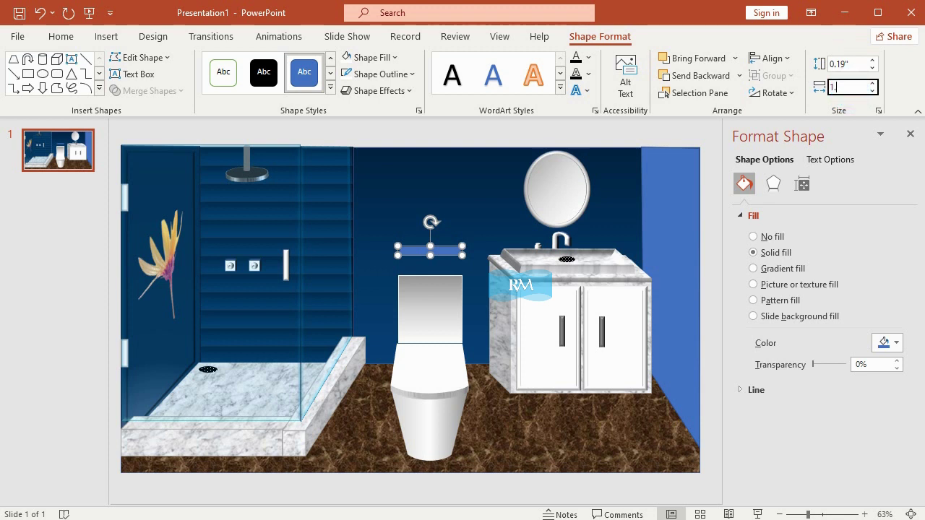
{"action": "type", "text": "56"}
{"action": "key", "text": "Return"}
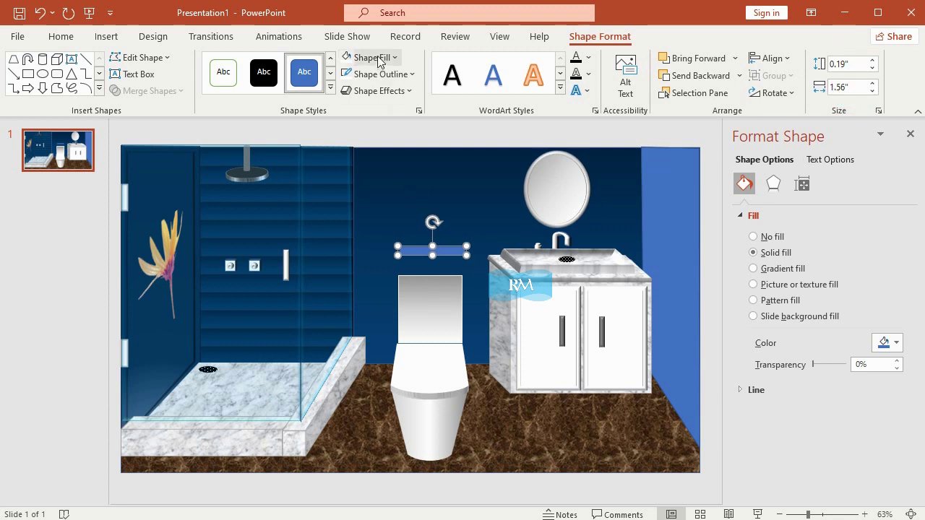
- Give the bar a white fill and a white outline
{"action": "left_click", "coordinate": [362, 57]}
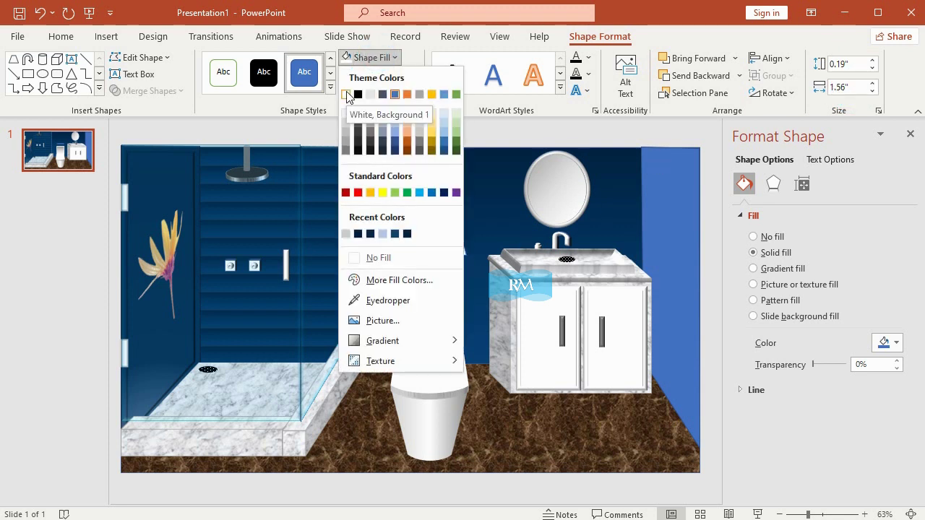
{"action": "left_click", "coordinate": [348, 94]}
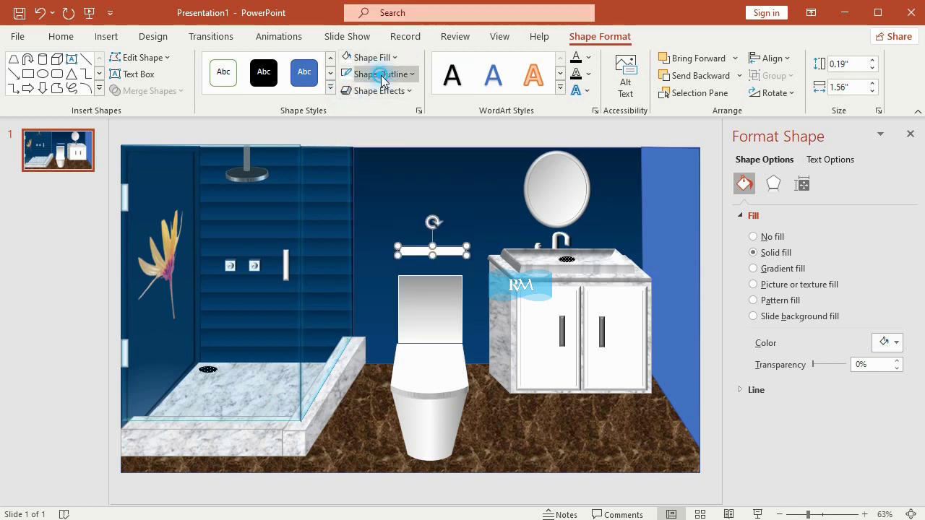
{"action": "left_click", "coordinate": [376, 73]}
{"action": "left_click", "coordinate": [347, 112]}
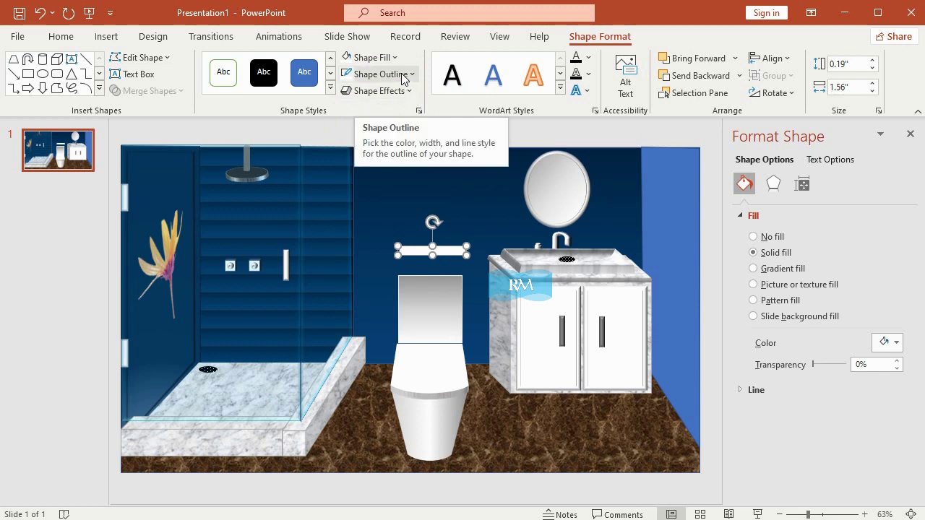
{"action": "left_click", "coordinate": [403, 76]}
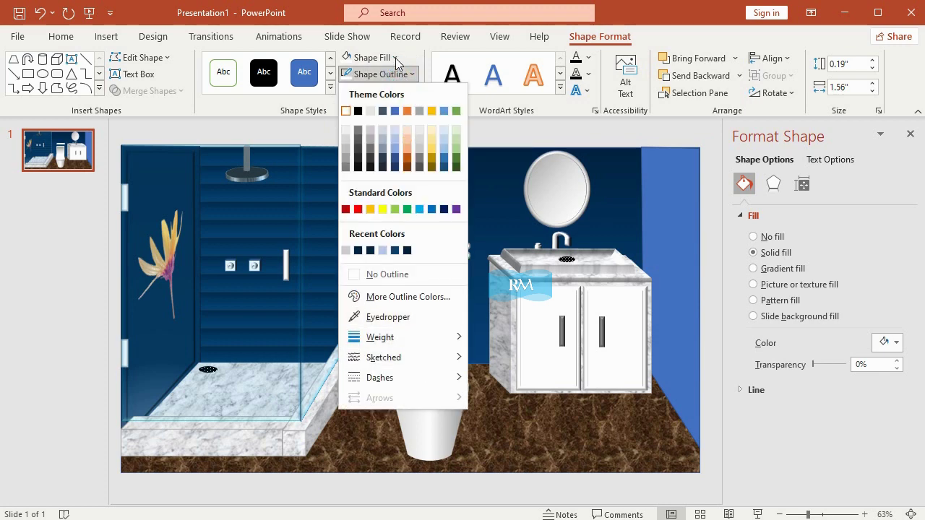
{"action": "left_click", "coordinate": [376, 91]}
{"action": "mouse_move", "coordinate": [416, 329]}
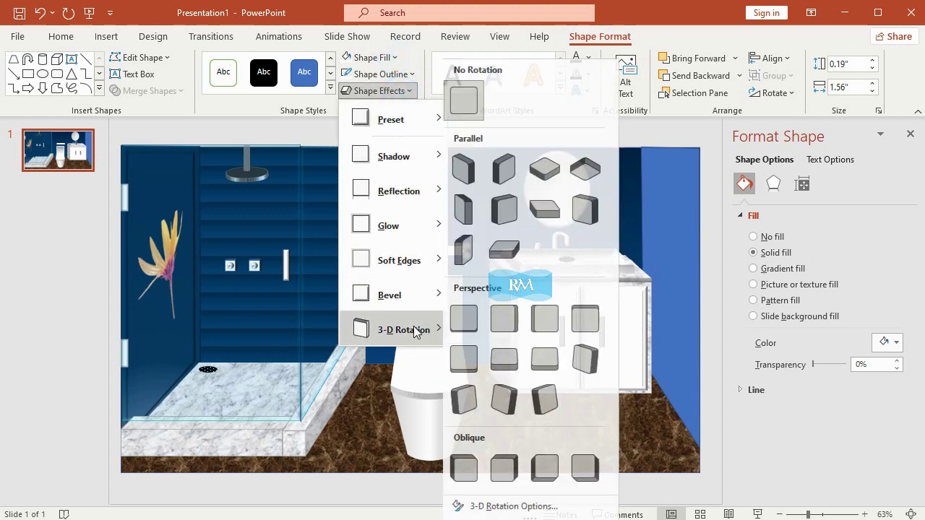
- Apply a top bevel to the bar, 7 pt wide by 10.5 pt high
{"action": "left_click", "coordinate": [555, 508]}
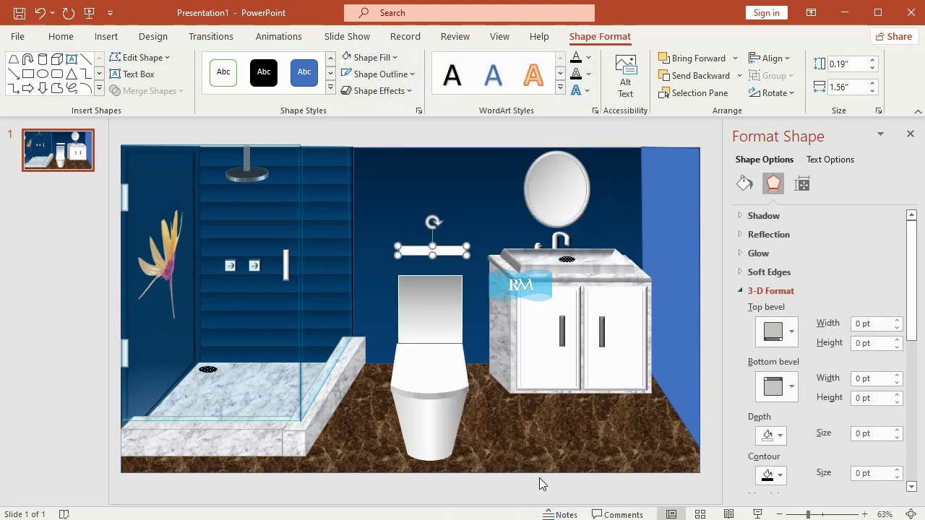
{"action": "left_click", "coordinate": [384, 91]}
{"action": "mouse_move", "coordinate": [411, 334]}
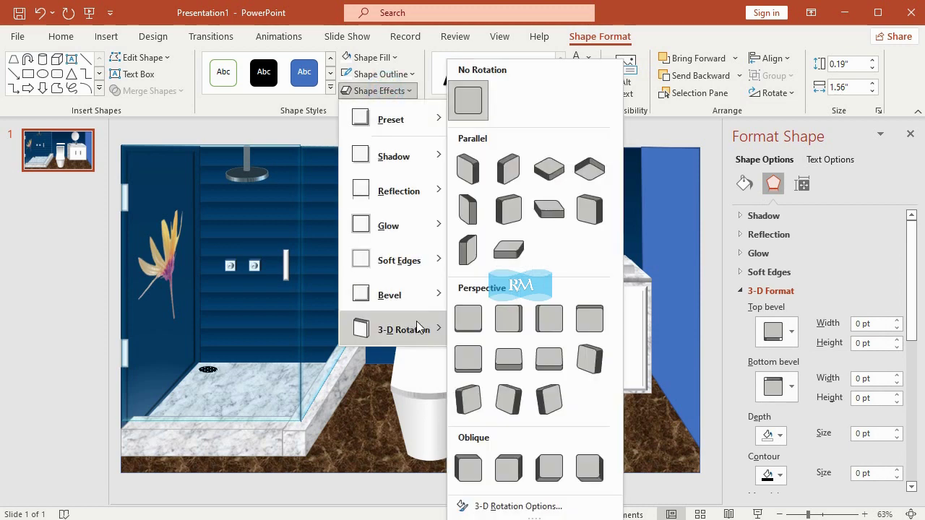
{"action": "left_click", "coordinate": [470, 315]}
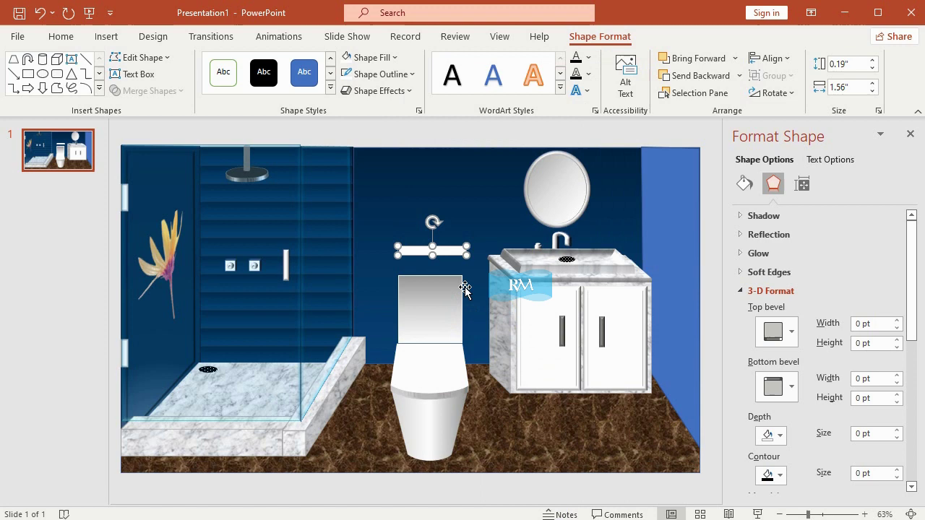
{"action": "left_click", "coordinate": [383, 91]}
{"action": "mouse_move", "coordinate": [404, 295]}
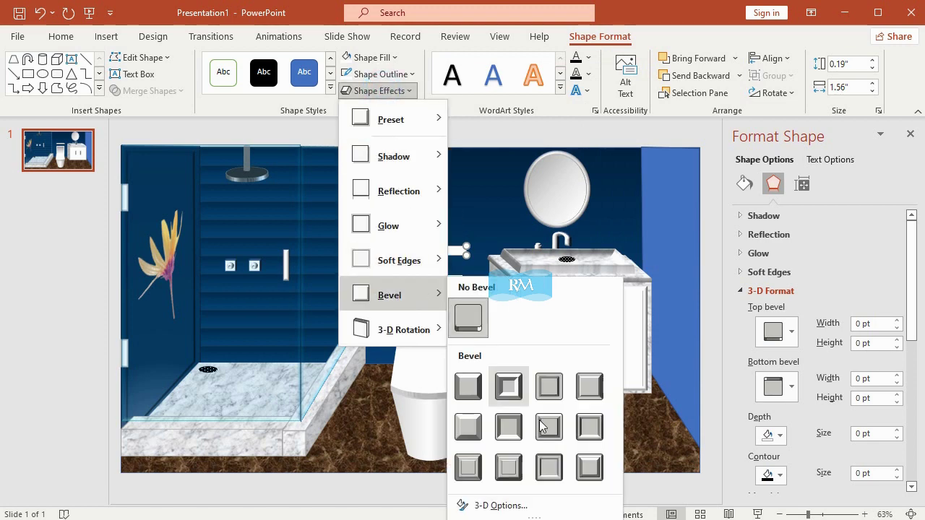
{"action": "left_click", "coordinate": [534, 504]}
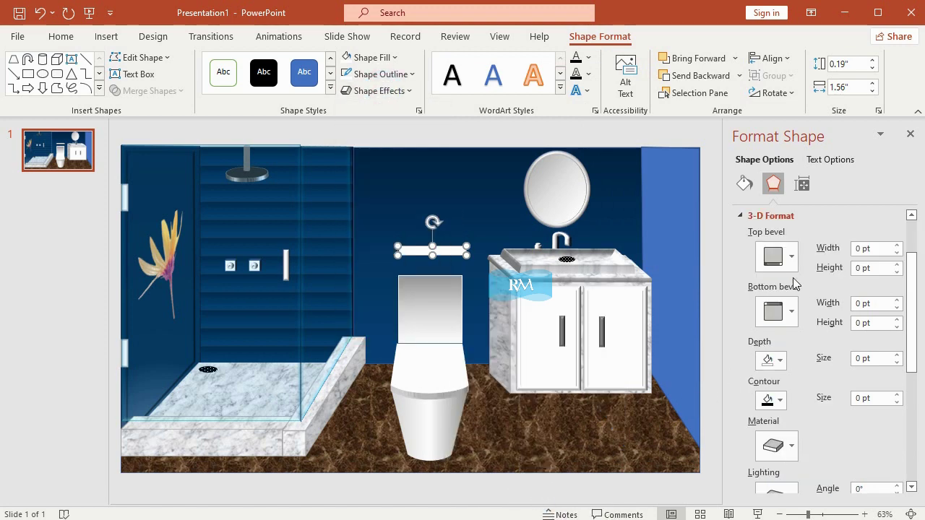
{"action": "left_click", "coordinate": [780, 257]}
{"action": "left_click", "coordinate": [775, 382]}
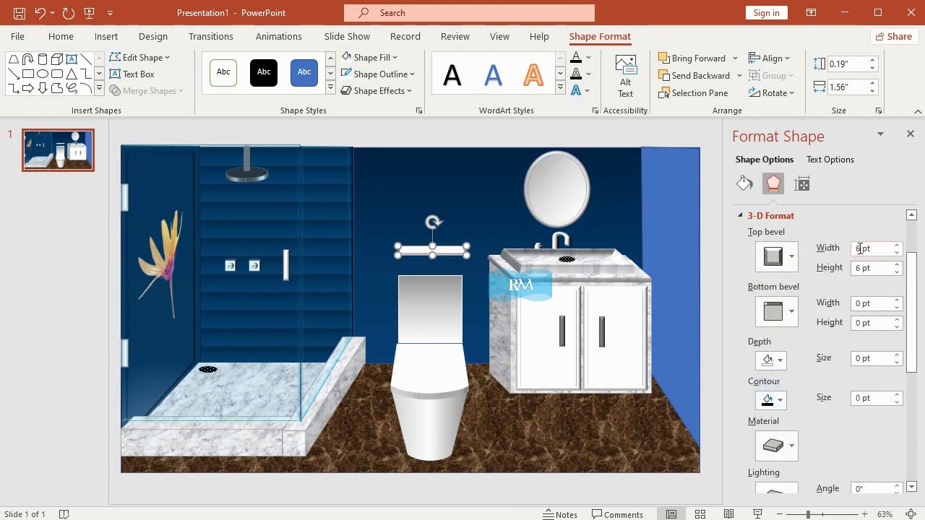
{"action": "double_click", "coordinate": [860, 248]}
{"action": "double_click", "coordinate": [865, 268]}
{"action": "type", "text": "10.5"}
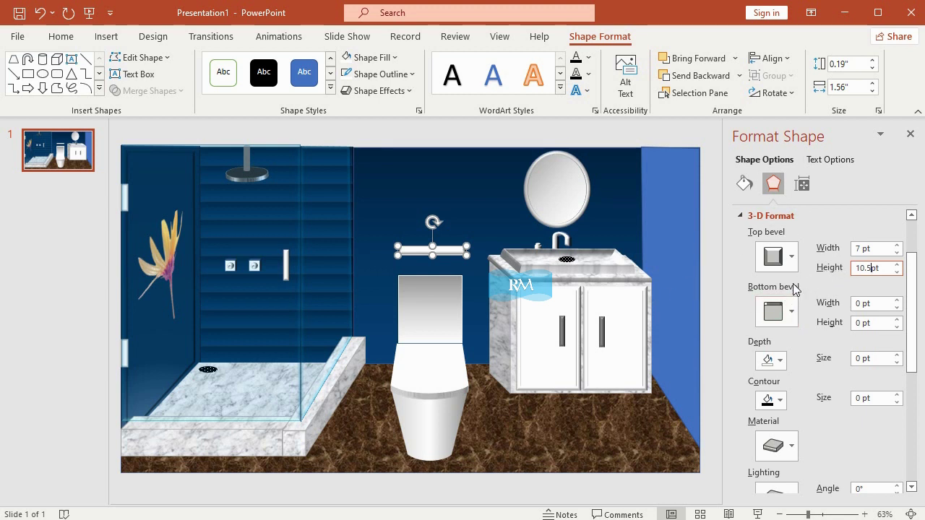
{"action": "key", "text": "Return"}
- Pick a Standard material for the bar and keep the default lighting preset
{"action": "scroll", "coordinate": [822, 410], "scroll_direction": "down", "scroll_amount": 1}
{"action": "left_click", "coordinate": [795, 411]}
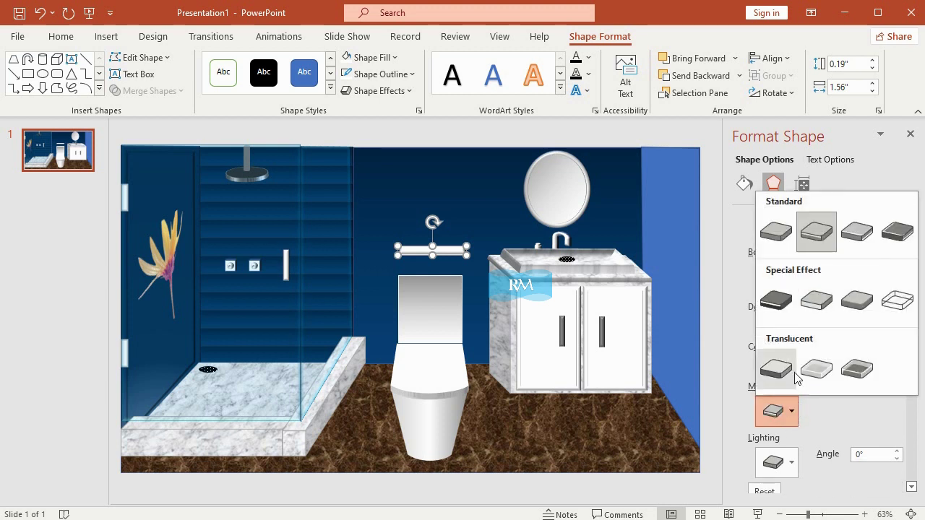
{"action": "left_click", "coordinate": [779, 233]}
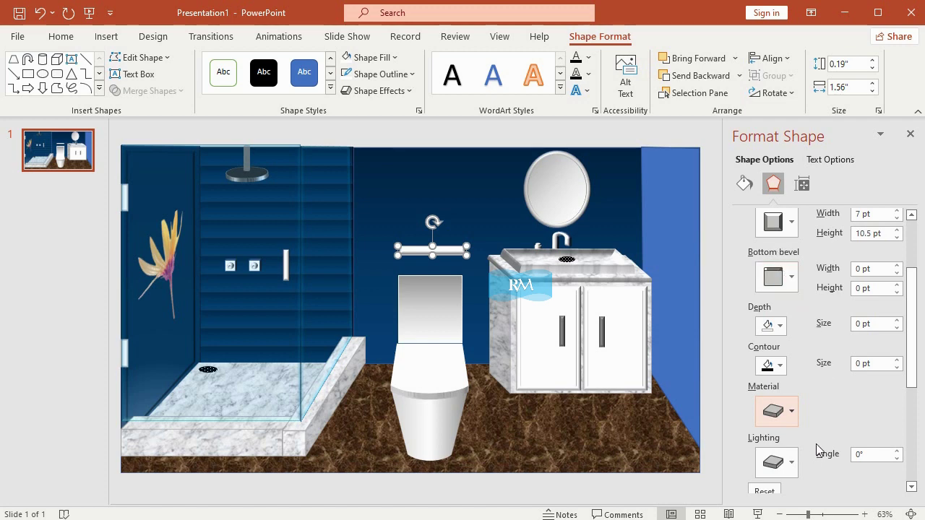
{"action": "left_click", "coordinate": [777, 463]}
{"action": "left_click", "coordinate": [770, 178]}
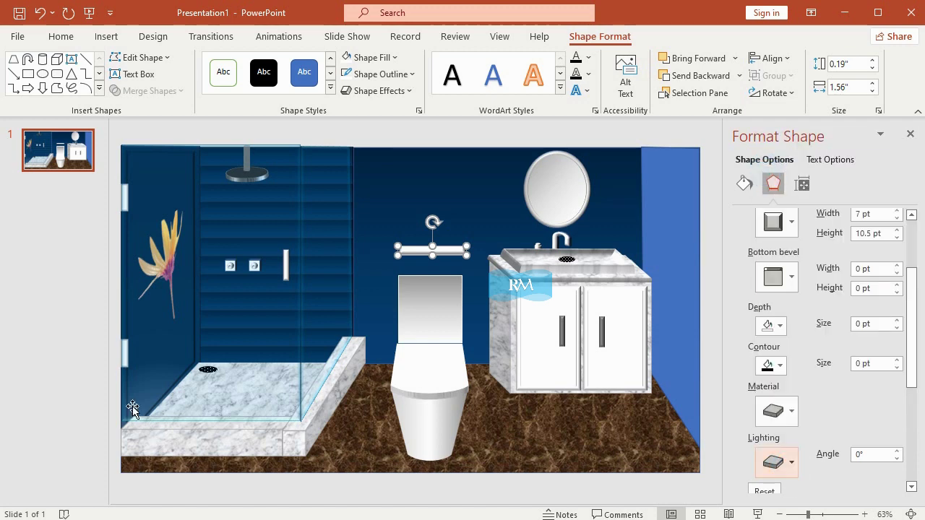
- Move the white bar down onto the top of the toilet tank
{"action": "left_click", "coordinate": [51, 330]}
{"action": "left_click", "coordinate": [457, 252]}
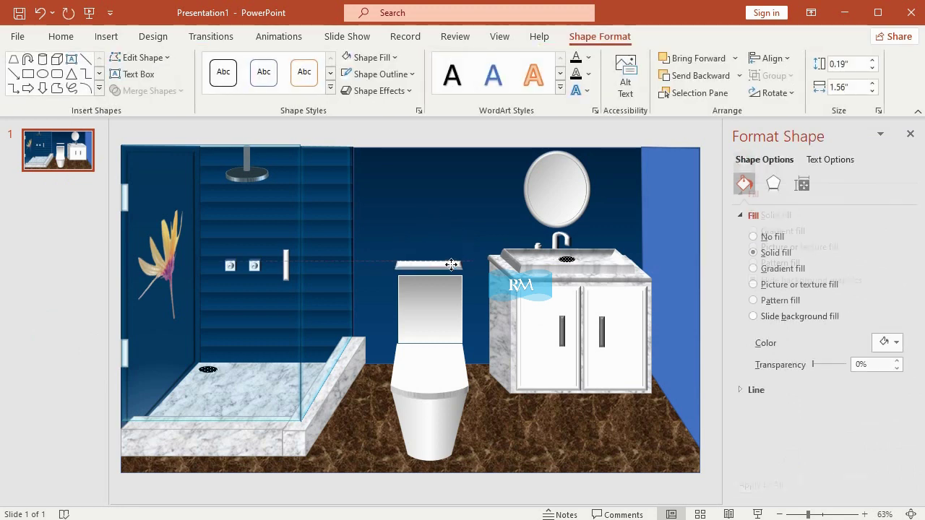
{"action": "left_click_drag", "start_coordinate": [451, 264], "coordinate": [452, 270]}
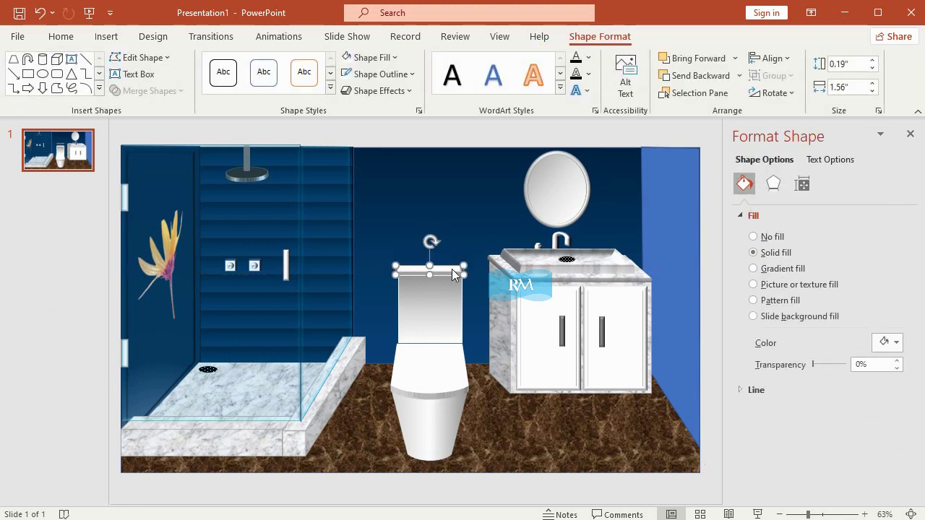
{"action": "key", "text": "ctrl+z"}
{"action": "left_click", "coordinate": [71, 315]}
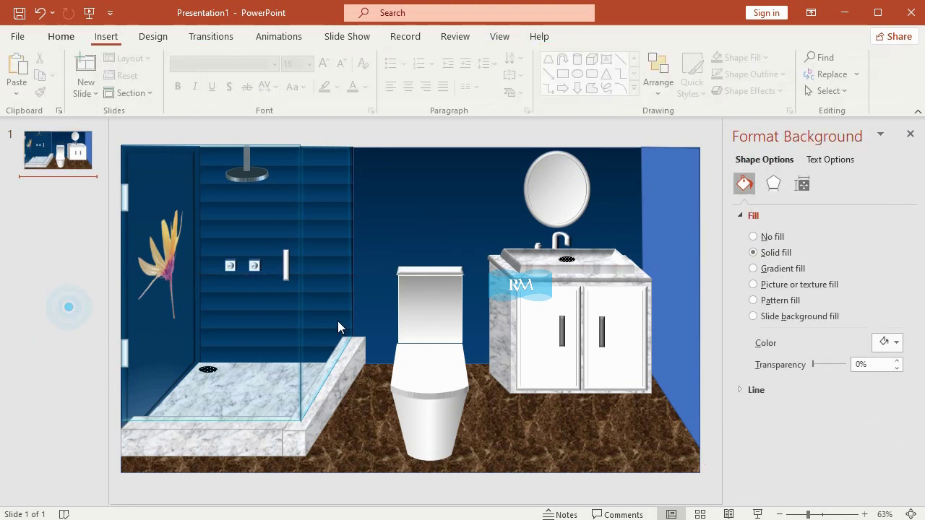
{"action": "left_click", "coordinate": [453, 273]}
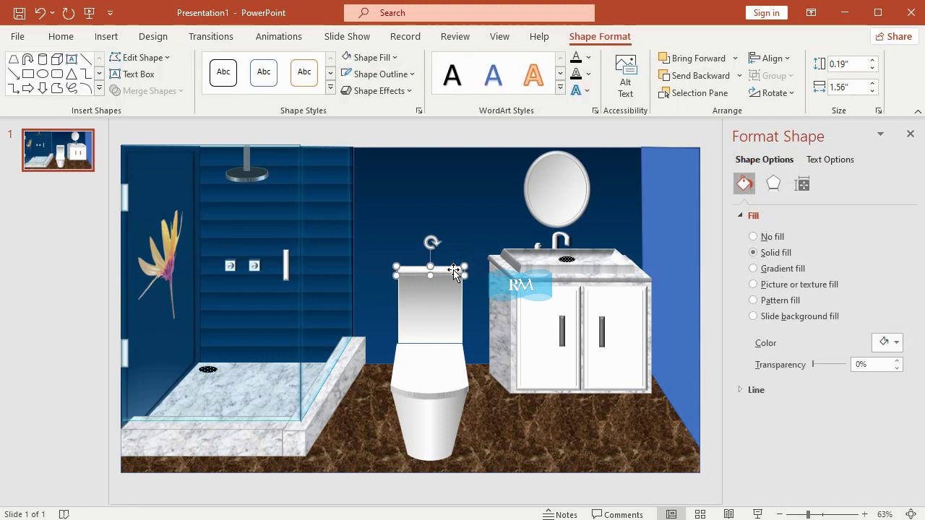
{"action": "left_click", "coordinate": [63, 312]}
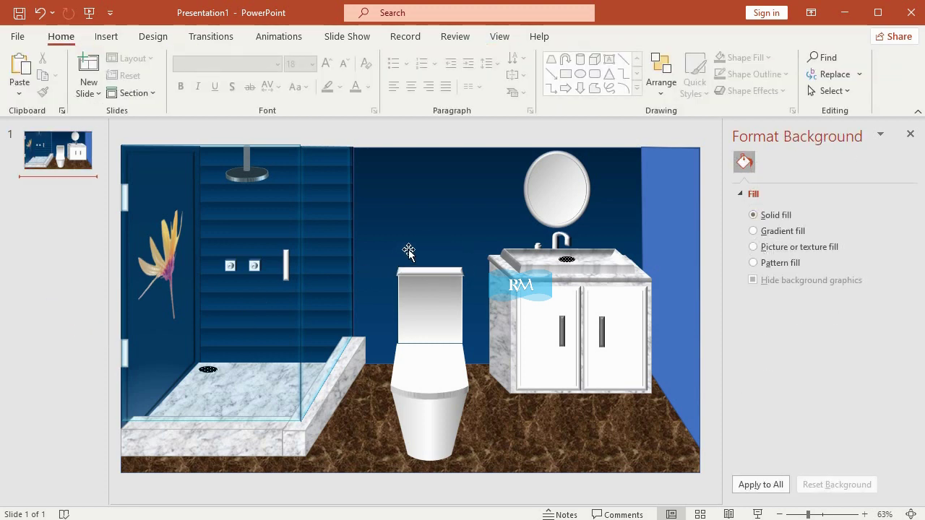
{"action": "left_click", "coordinate": [456, 266]}
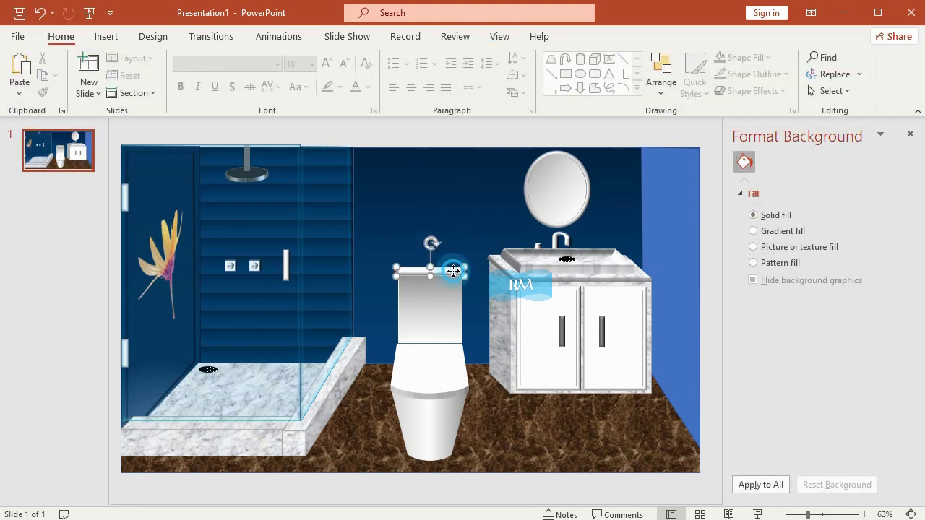
- Try widening the toilet tank slightly to the left, then undo it
{"action": "left_click", "coordinate": [440, 320]}
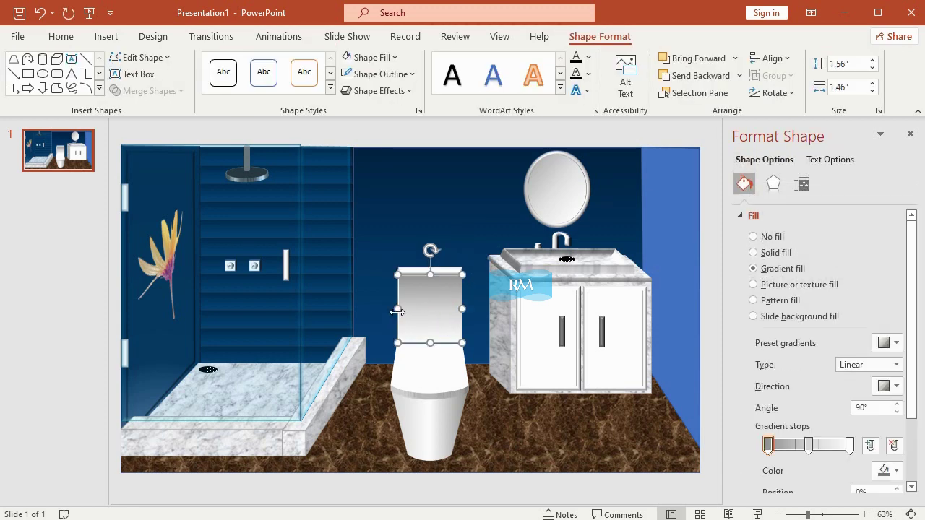
{"action": "left_click_drag", "start_coordinate": [397, 312], "coordinate": [394, 311]}
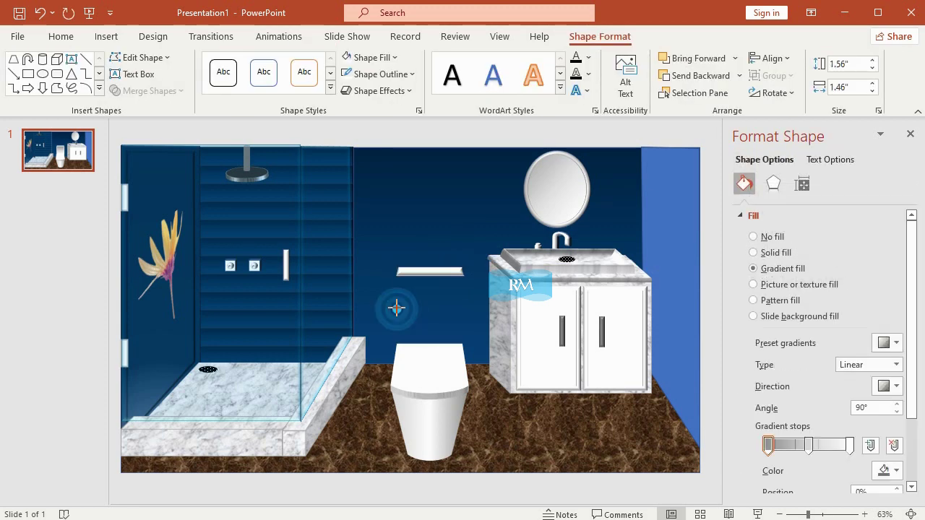
{"action": "left_click", "coordinate": [115, 352]}
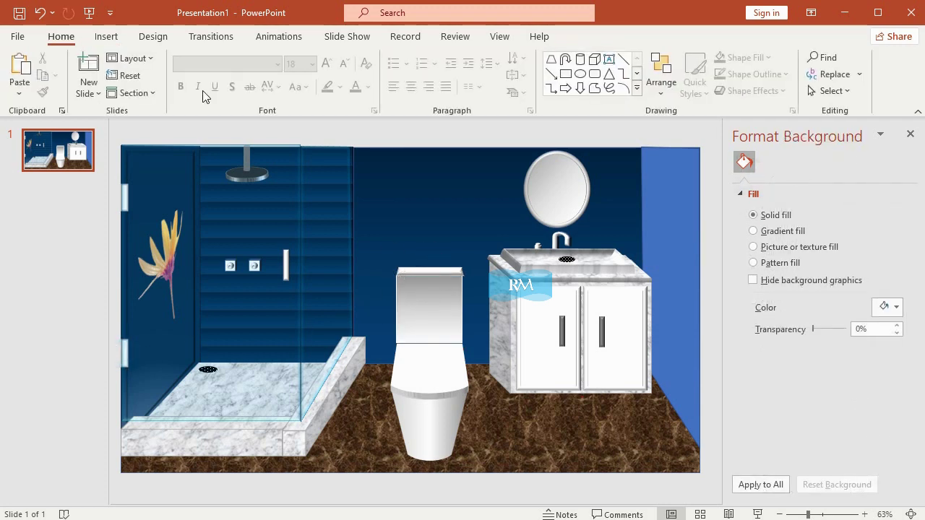
{"action": "left_click", "coordinate": [40, 12]}
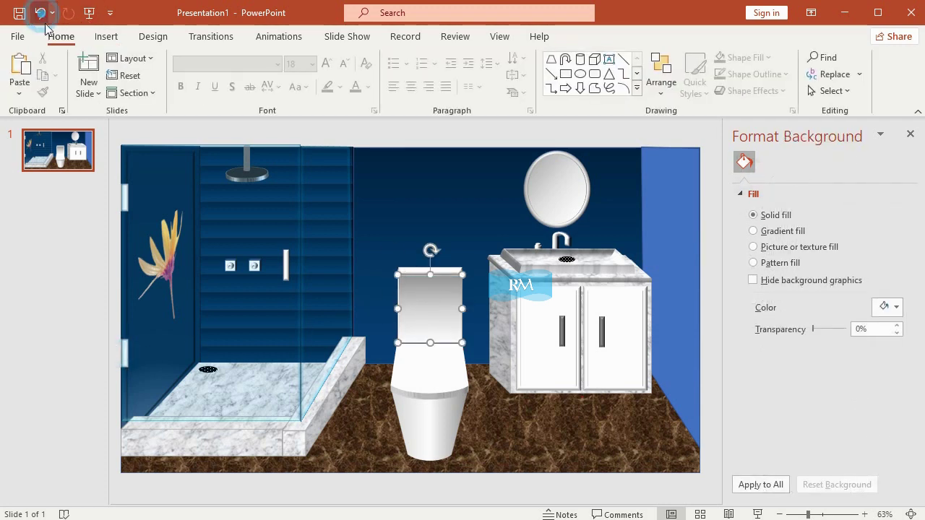
{"action": "left_click", "coordinate": [368, 240]}
{"action": "left_click", "coordinate": [437, 297]}
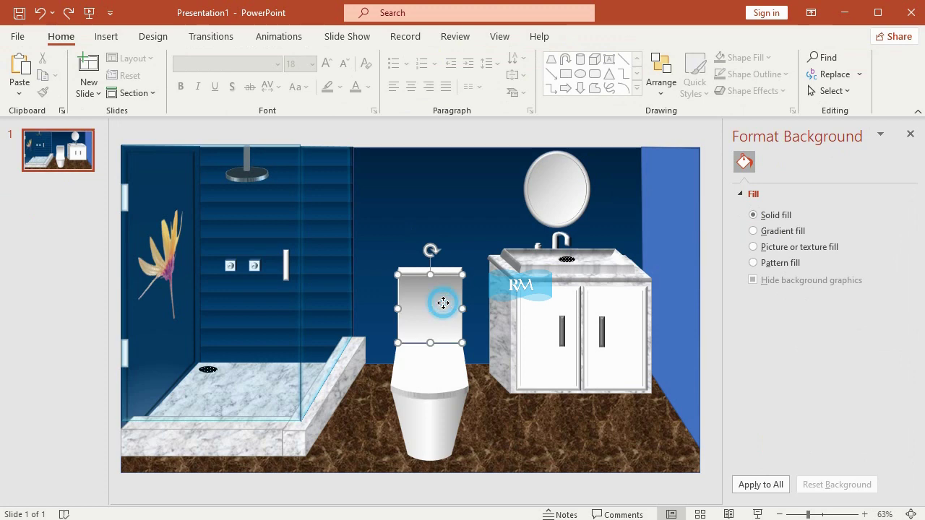
{"action": "left_click", "coordinate": [17, 330]}
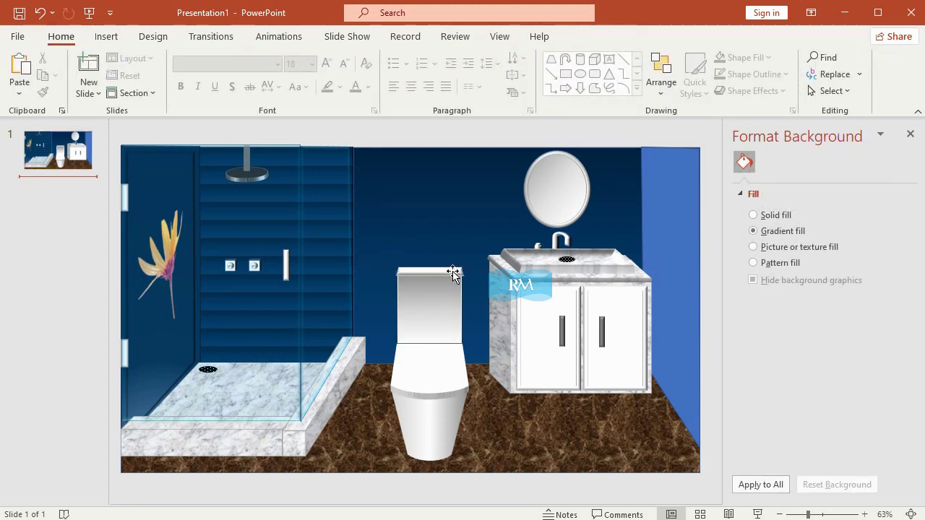
{"action": "left_click", "coordinate": [8, 340]}
- Select the lid bar and check its width value, leaving it unchanged
{"action": "left_click", "coordinate": [431, 278]}
{"action": "left_click", "coordinate": [594, 36]}
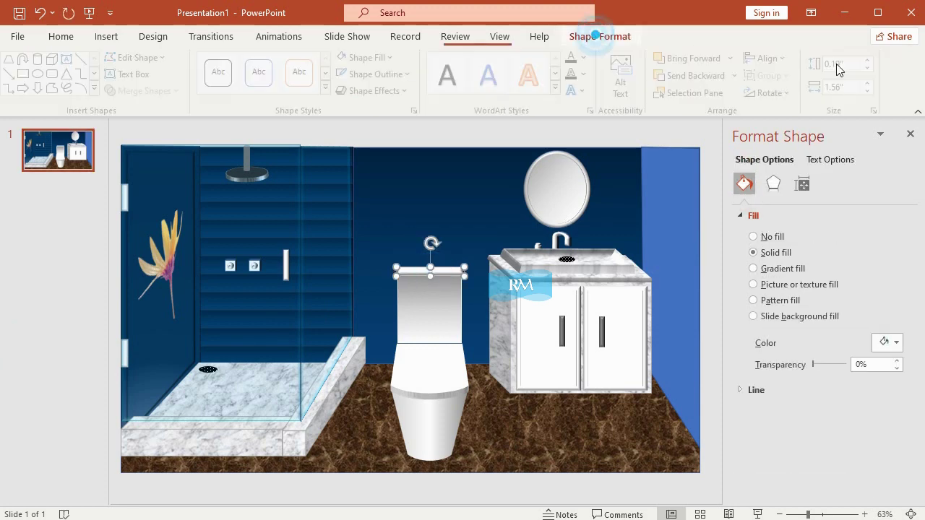
{"action": "left_click", "coordinate": [840, 87]}
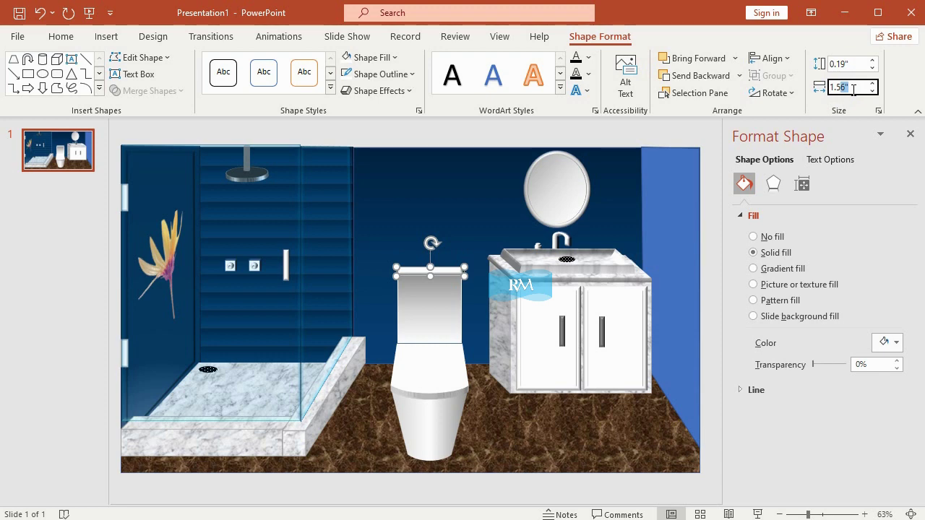
{"action": "left_click", "coordinate": [15, 324]}
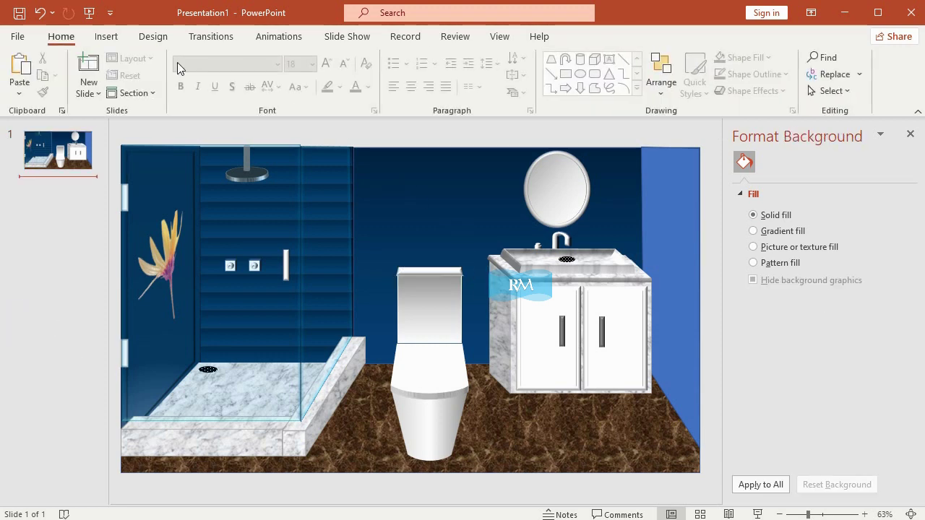
{"action": "left_click", "coordinate": [114, 40]}
- Draw an oval above the toilet and size it to a 0.26" circle
{"action": "left_click", "coordinate": [232, 76]}
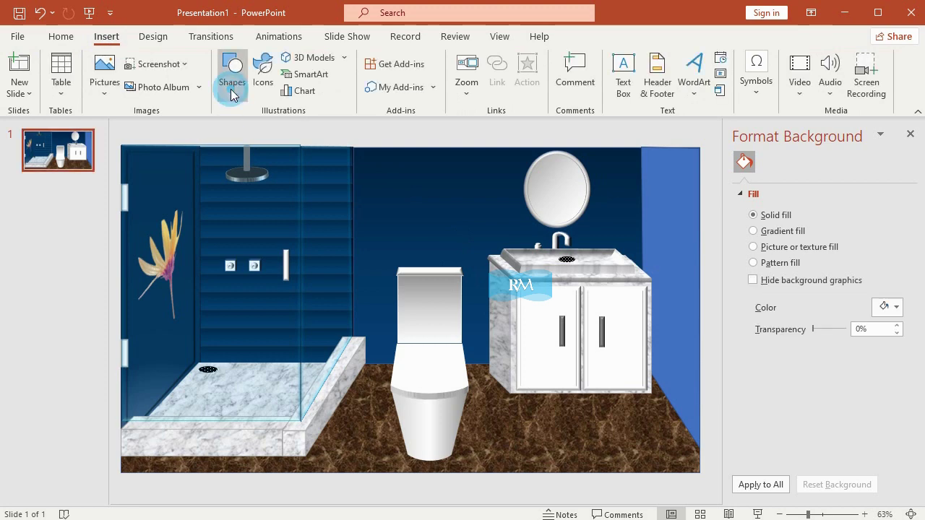
{"action": "left_click", "coordinate": [241, 273]}
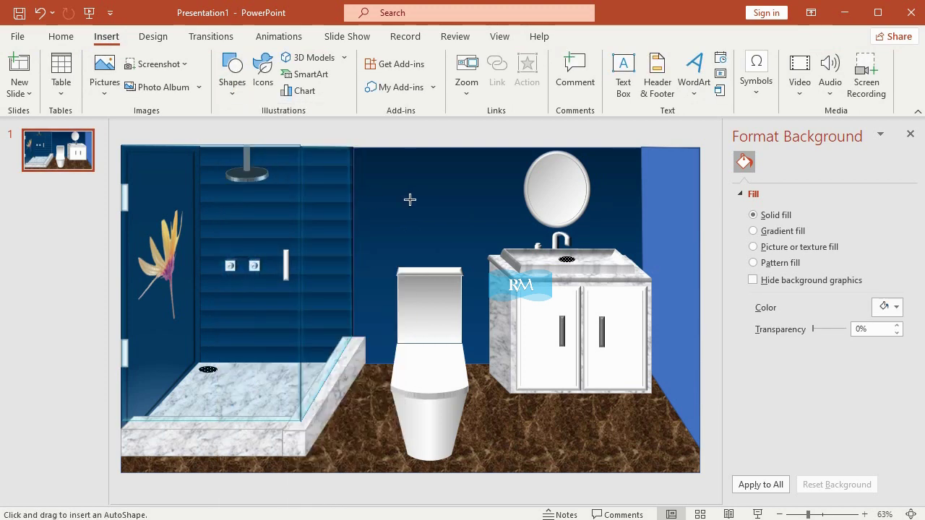
{"action": "left_click_drag", "start_coordinate": [410, 198], "coordinate": [461, 228]}
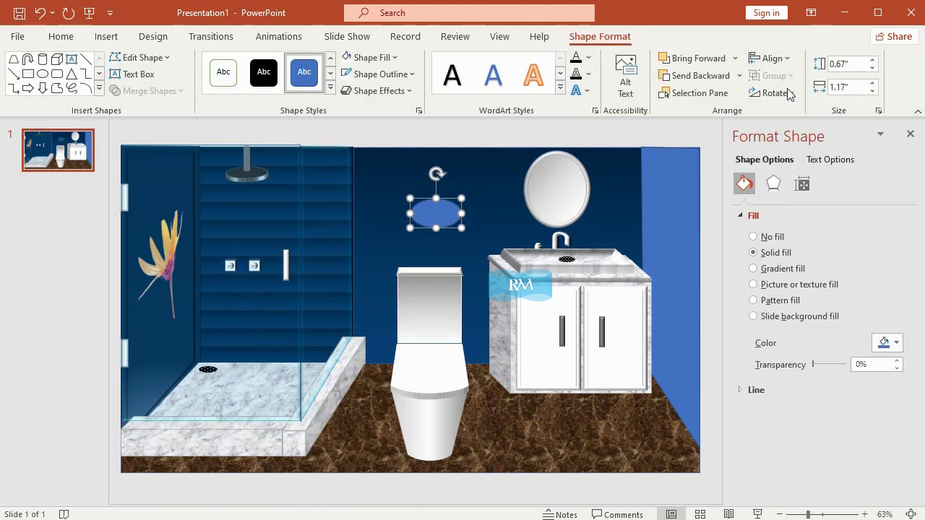
{"action": "left_click", "coordinate": [836, 62]}
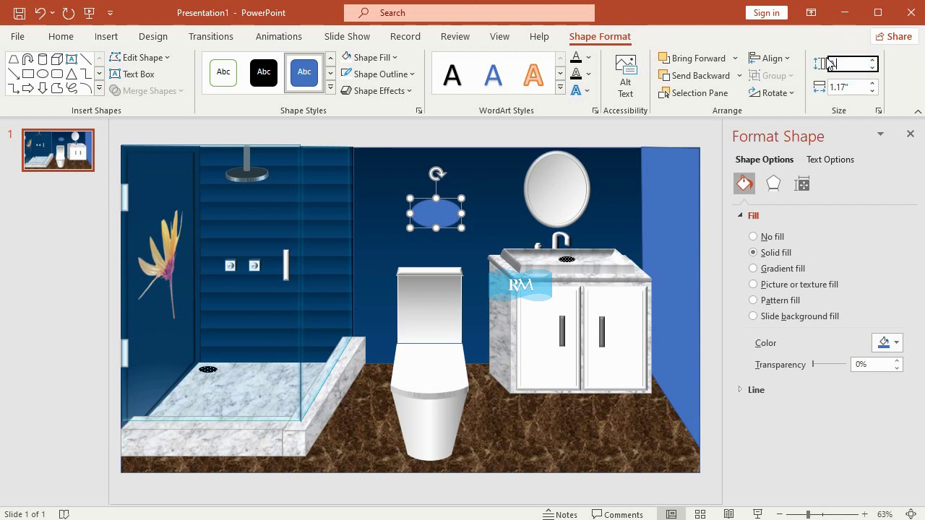
{"action": "type", "text": "0.26"}
{"action": "left_click", "coordinate": [851, 85]}
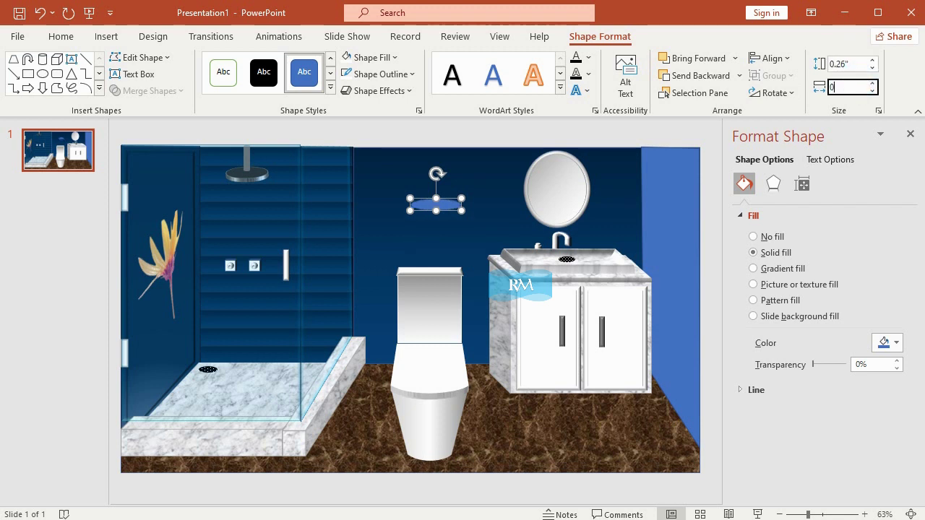
{"action": "type", "text": ".26\""}
{"action": "key", "text": "Return"}
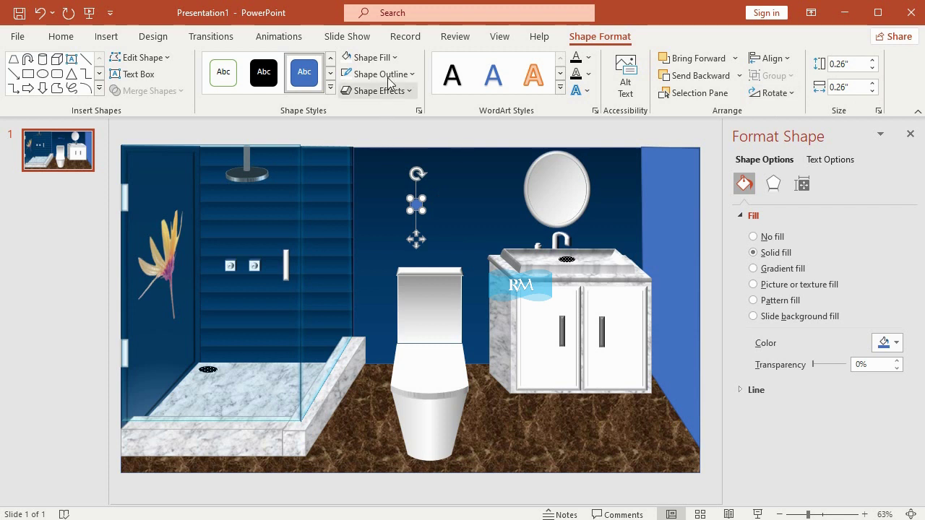
- Fill the small circle light grey and remove its outline
{"action": "left_click", "coordinate": [371, 57]}
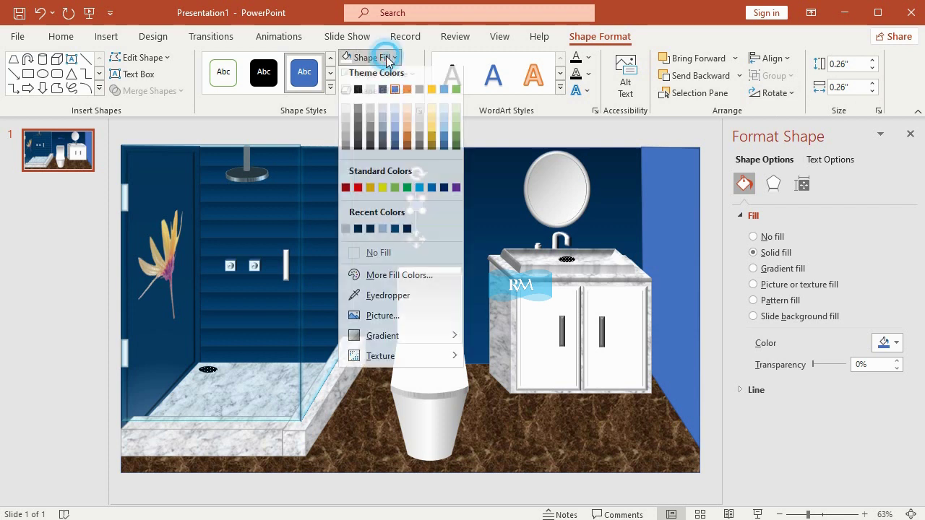
{"action": "left_click", "coordinate": [346, 124]}
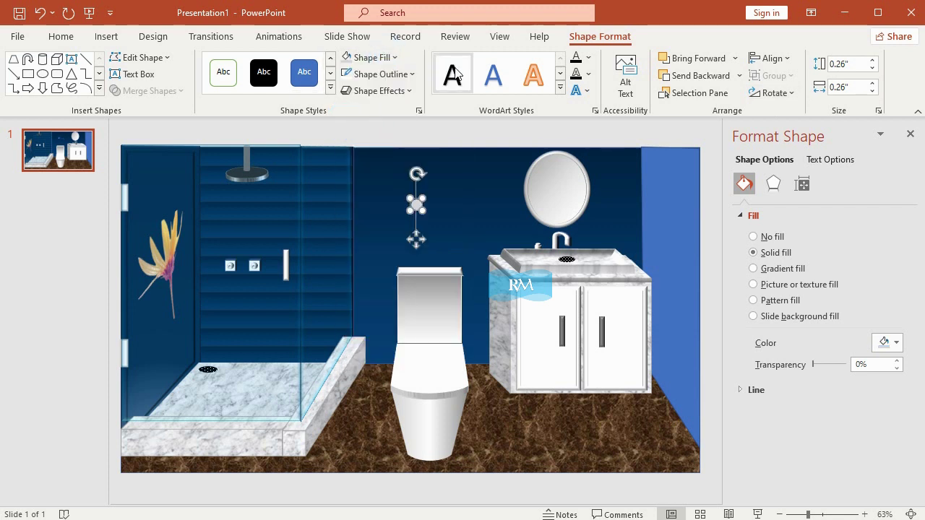
{"action": "left_click", "coordinate": [409, 73]}
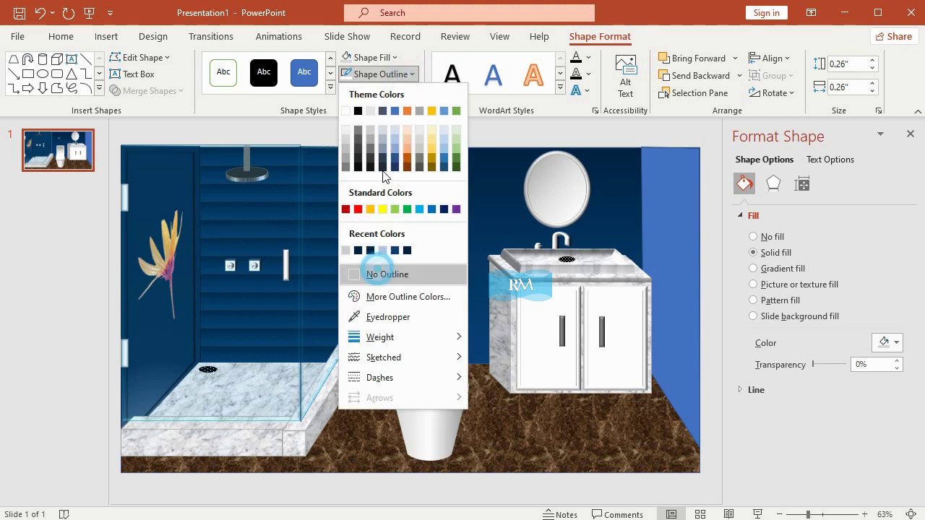
{"action": "left_click", "coordinate": [379, 275]}
- Tilt the button with a parallel 3-D rotation and apply a top bevel preset
{"action": "left_click", "coordinate": [401, 92]}
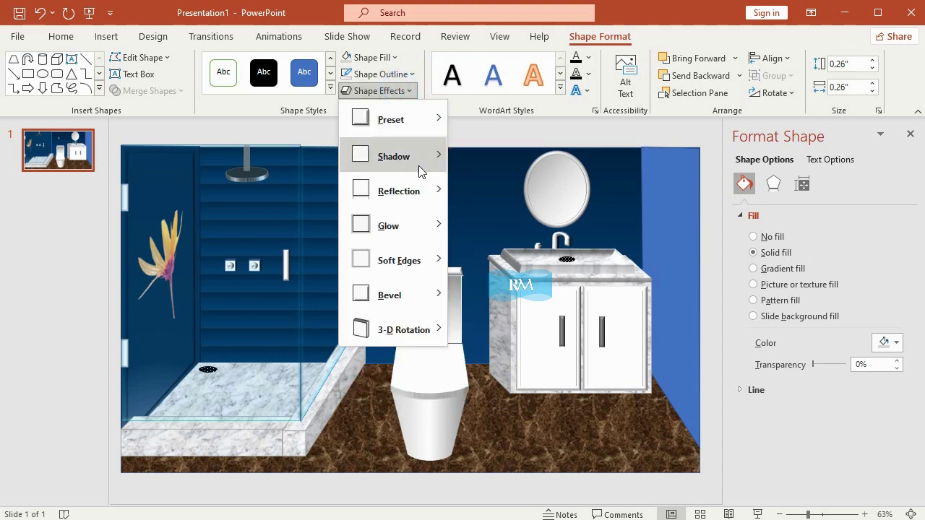
{"action": "mouse_move", "coordinate": [418, 329]}
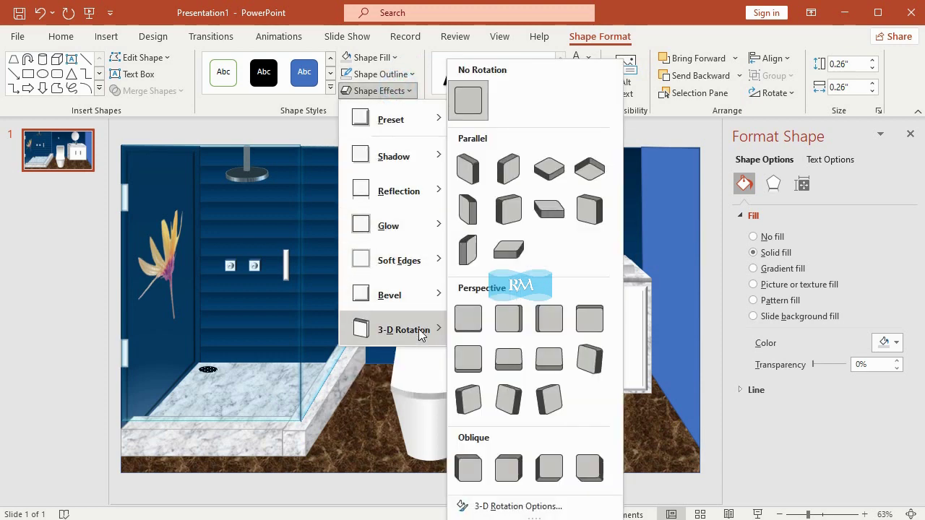
{"action": "left_click", "coordinate": [550, 209]}
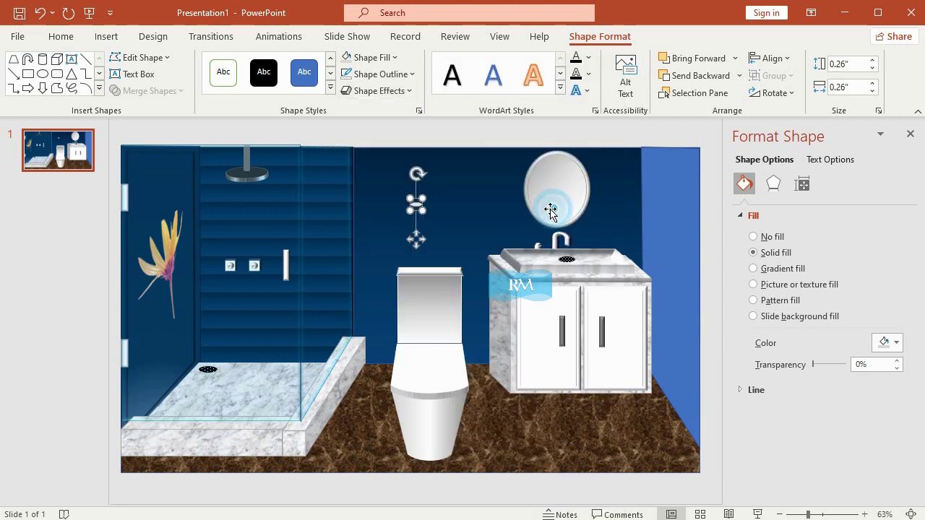
{"action": "left_click", "coordinate": [406, 89]}
{"action": "mouse_move", "coordinate": [441, 289]}
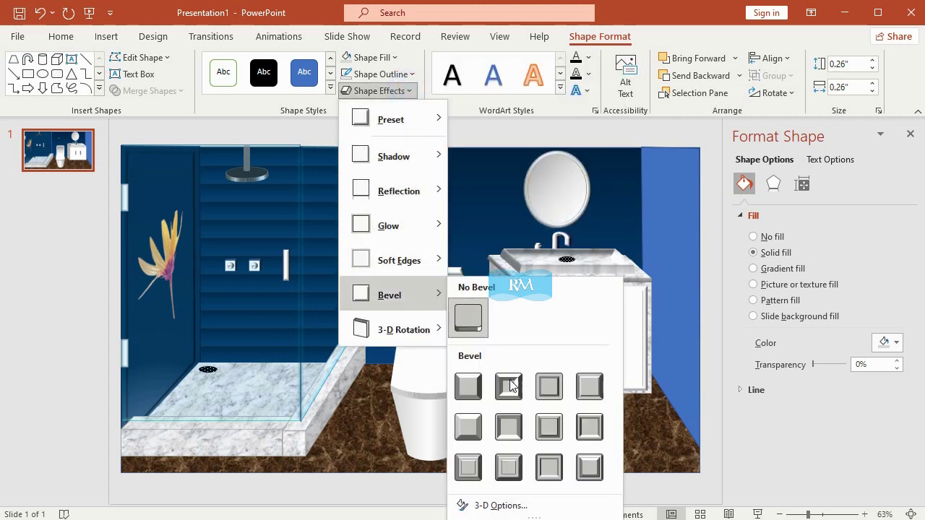
{"action": "left_click", "coordinate": [540, 504]}
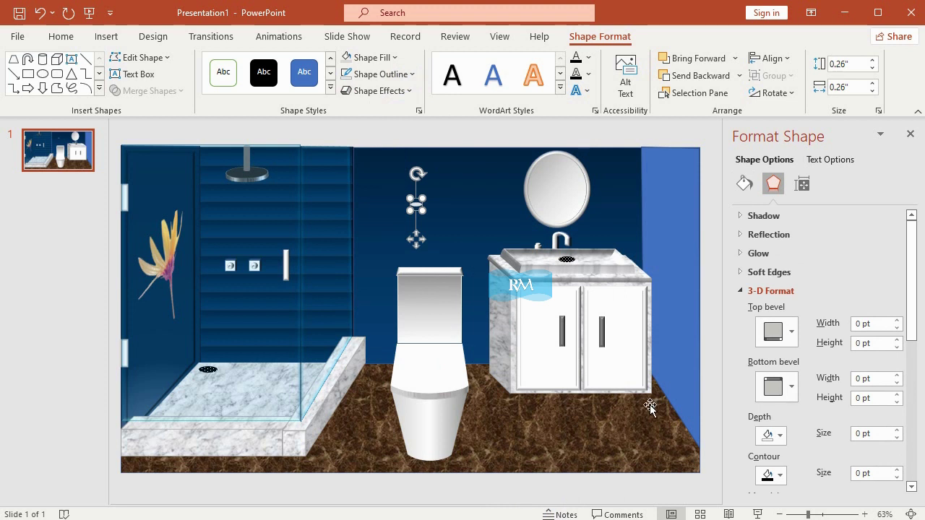
{"action": "left_click", "coordinate": [777, 339]}
{"action": "left_click", "coordinate": [855, 208]}
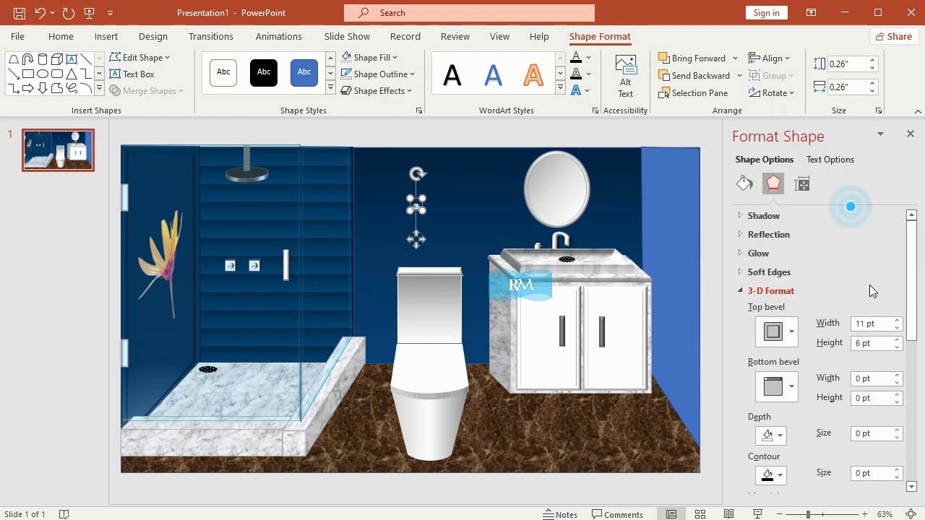
- Set the button's bevel to 10 pt wide, 3.5 pt high, with 3.5 pt depth
{"action": "double_click", "coordinate": [867, 324]}
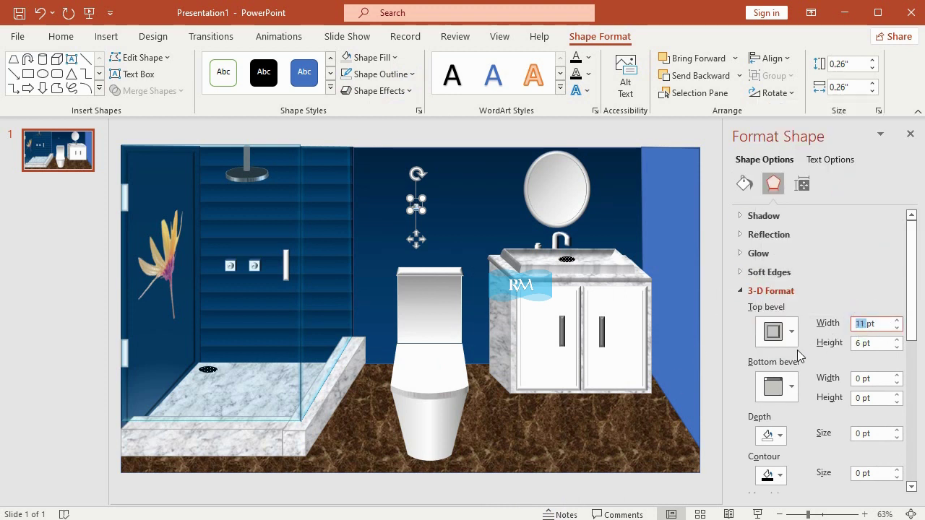
{"action": "type", "text": "1"}
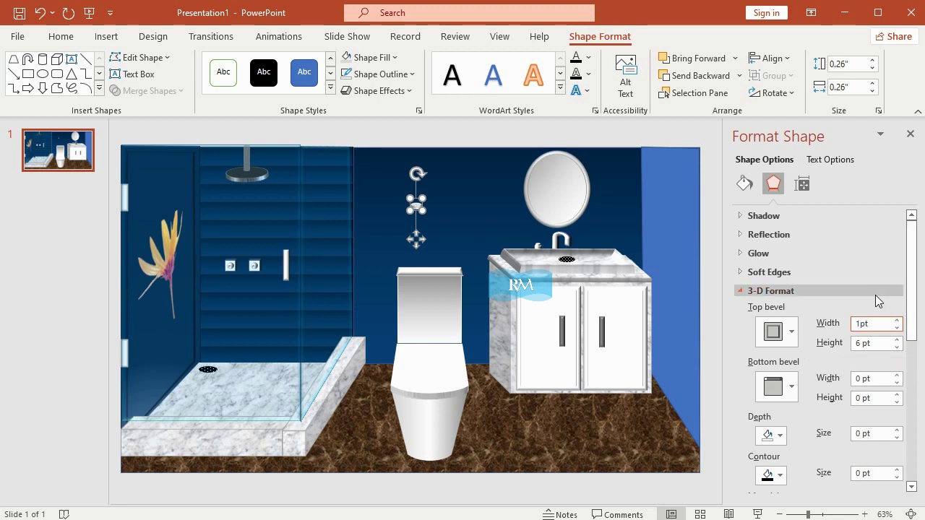
{"action": "type", "text": "0"}
{"action": "double_click", "coordinate": [857, 343]}
{"action": "type", "text": "3.5"}
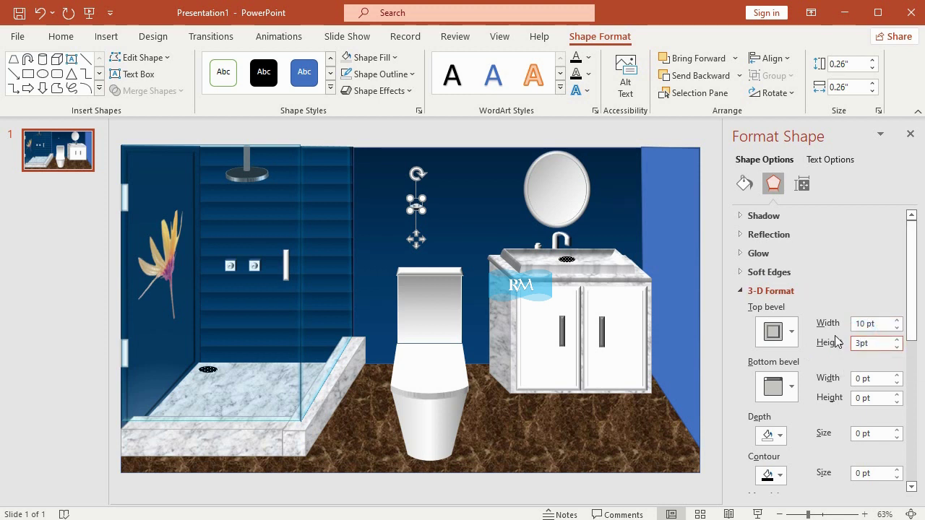
{"action": "left_click", "coordinate": [862, 378]}
{"action": "double_click", "coordinate": [858, 434]}
{"action": "type", "text": "3"}
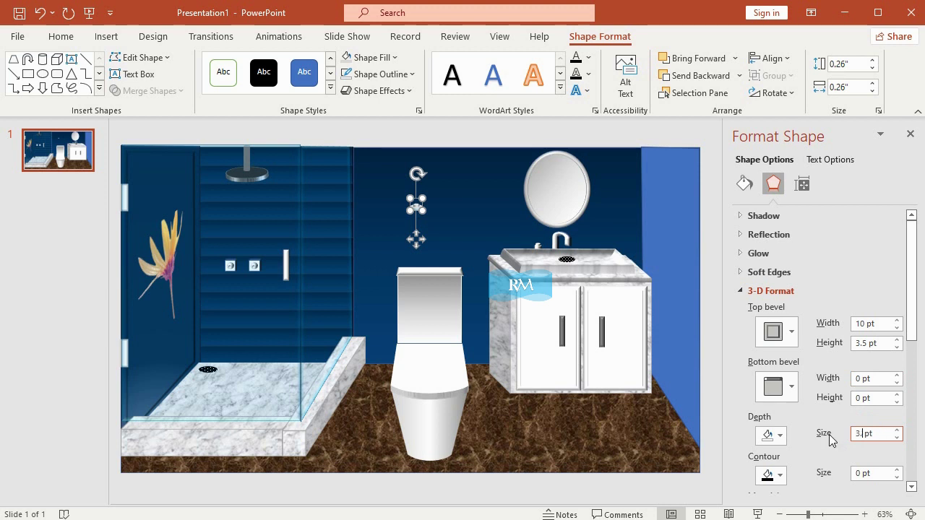
{"action": "type", "text": ".5"}
- Drop the small flush button onto the tank and group all the toilet shapes together
{"action": "left_click_drag", "start_coordinate": [417, 209], "coordinate": [432, 266]}
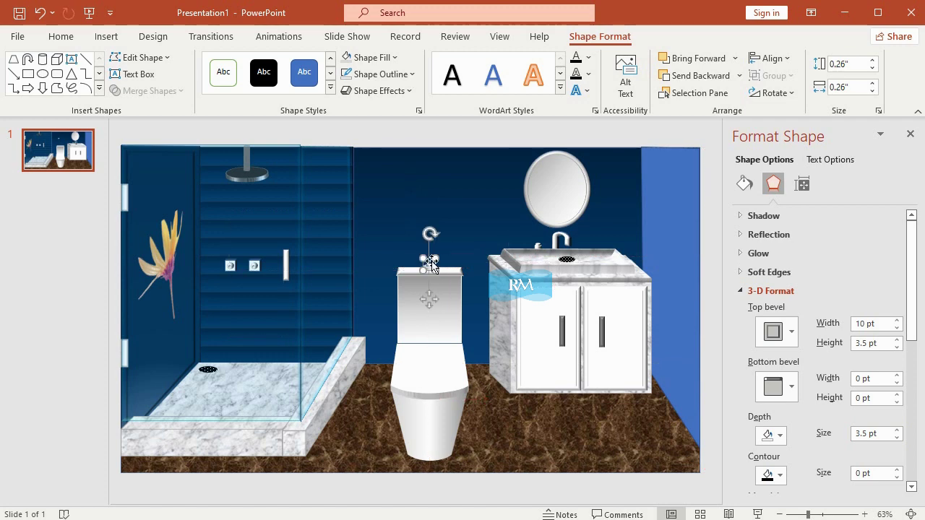
{"action": "left_click", "coordinate": [16, 344]}
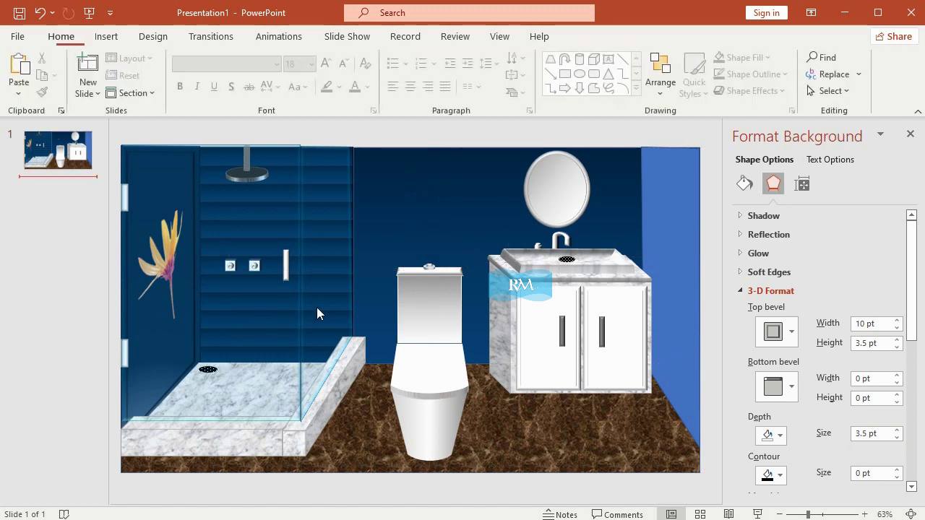
{"action": "left_click", "coordinate": [429, 266]}
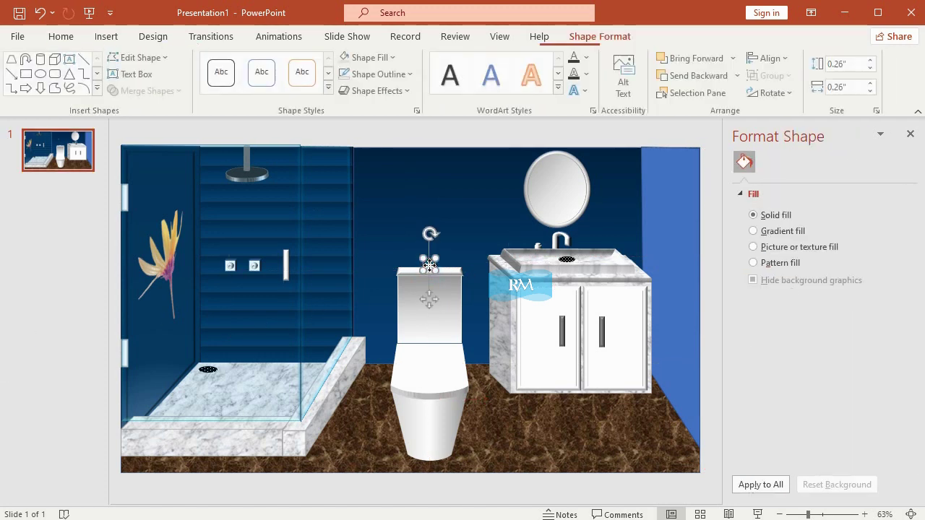
{"action": "left_click", "coordinate": [494, 498]}
{"action": "left_click_drag", "start_coordinate": [496, 493], "coordinate": [353, 227]}
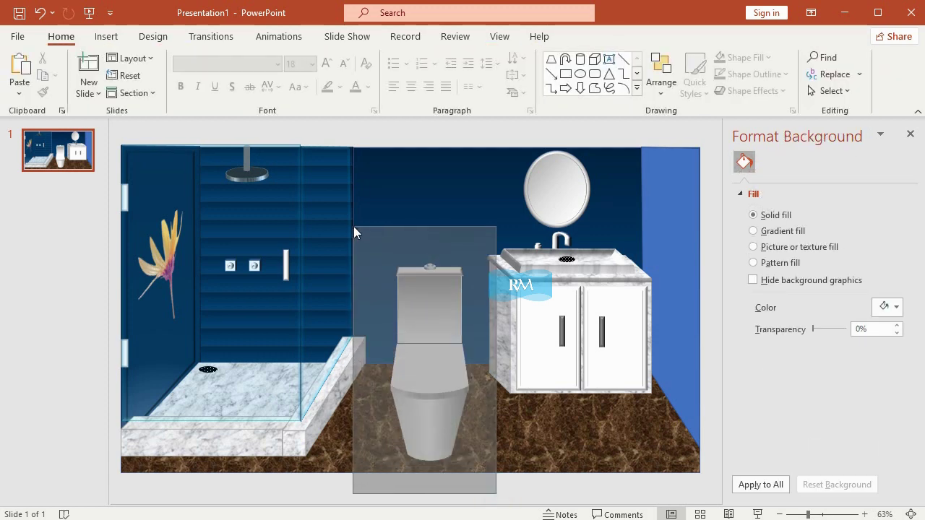
{"action": "right_click", "coordinate": [446, 244]}
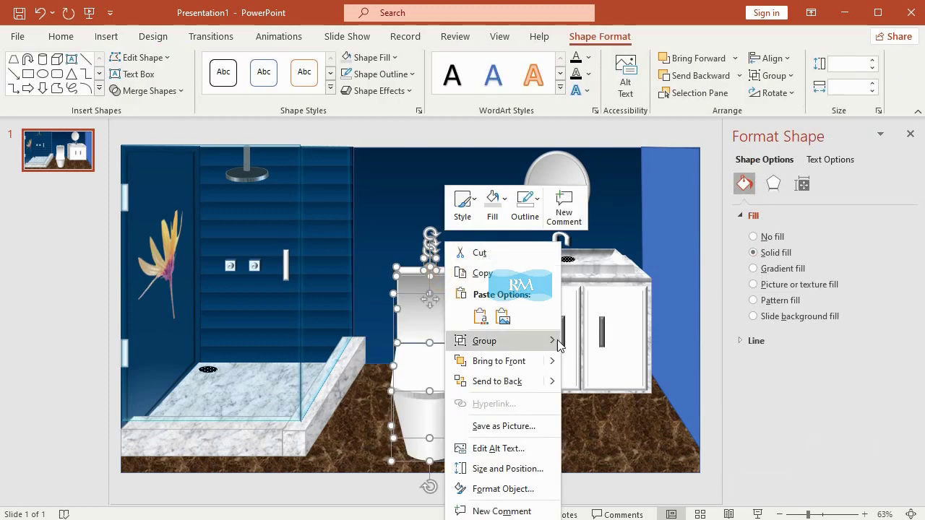
{"action": "left_click", "coordinate": [580, 341]}
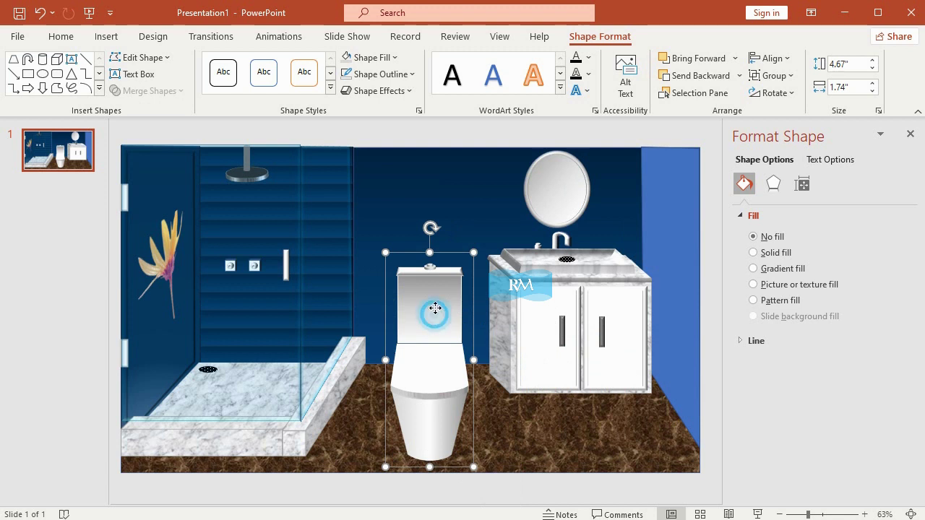
- Nudge the grouped toilet so it sits slightly lower on the floor
{"action": "mouse_move", "coordinate": [434, 309]}
{"action": "left_mouse_down"}
{"action": "mouse_move", "coordinate": [434, 284]}
{"action": "mouse_move", "coordinate": [429, 295]}
{"action": "left_mouse_up"}
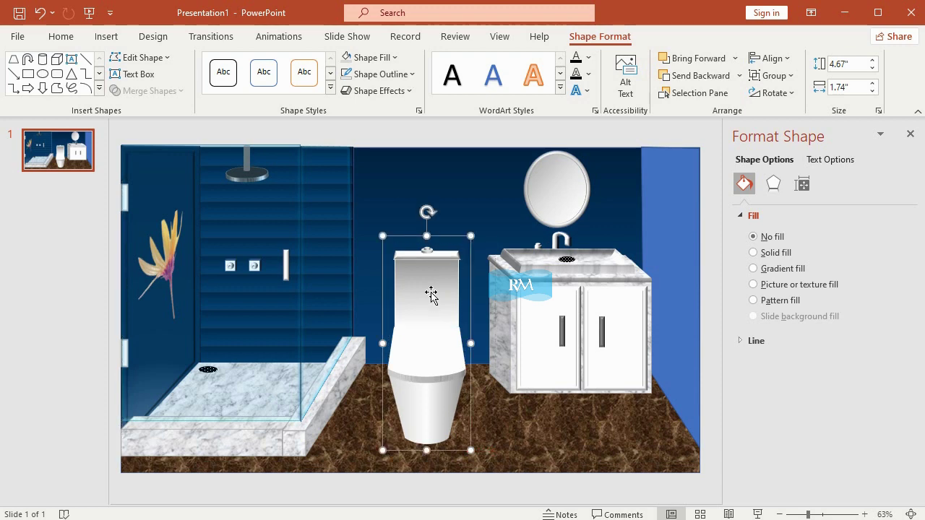
{"action": "left_click", "coordinate": [3, 345]}
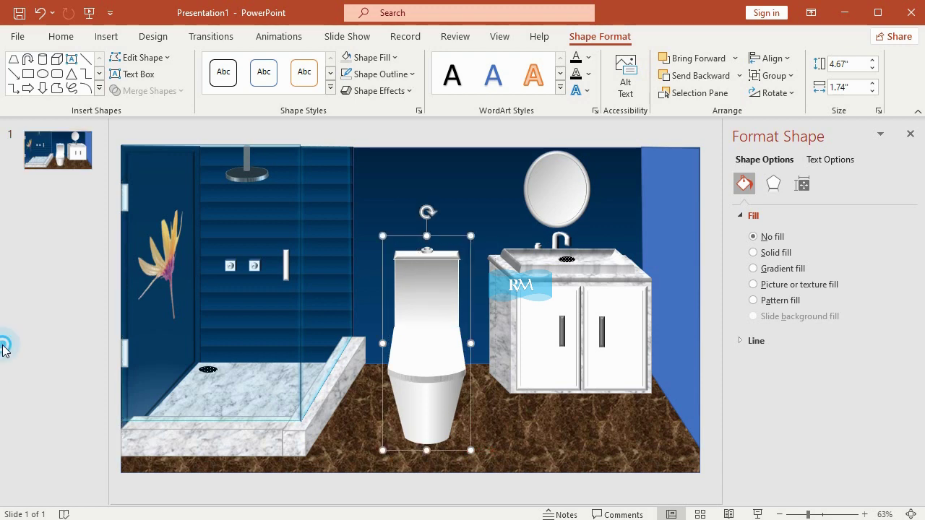
{"action": "left_click", "coordinate": [427, 250]}
{"action": "left_click", "coordinate": [429, 248]}
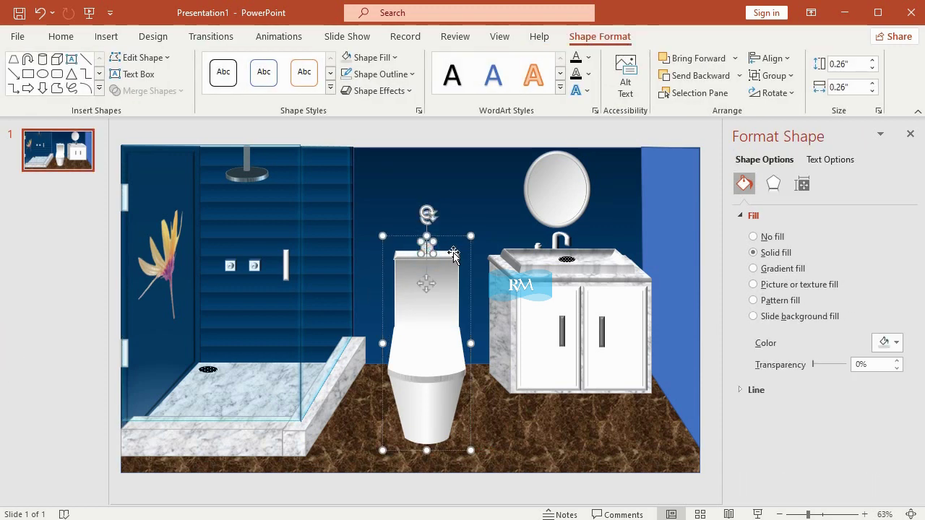
{"action": "left_click", "coordinate": [78, 298]}
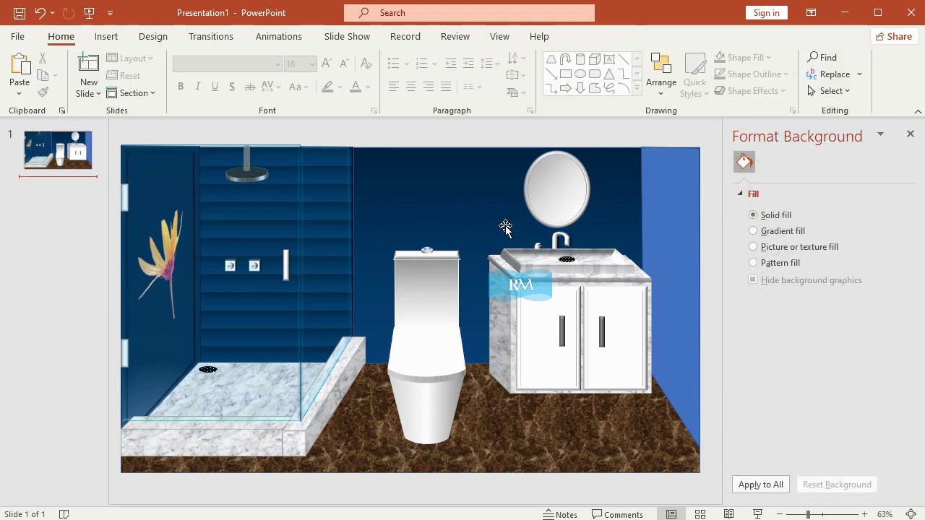
{"action": "left_click", "coordinate": [433, 270]}
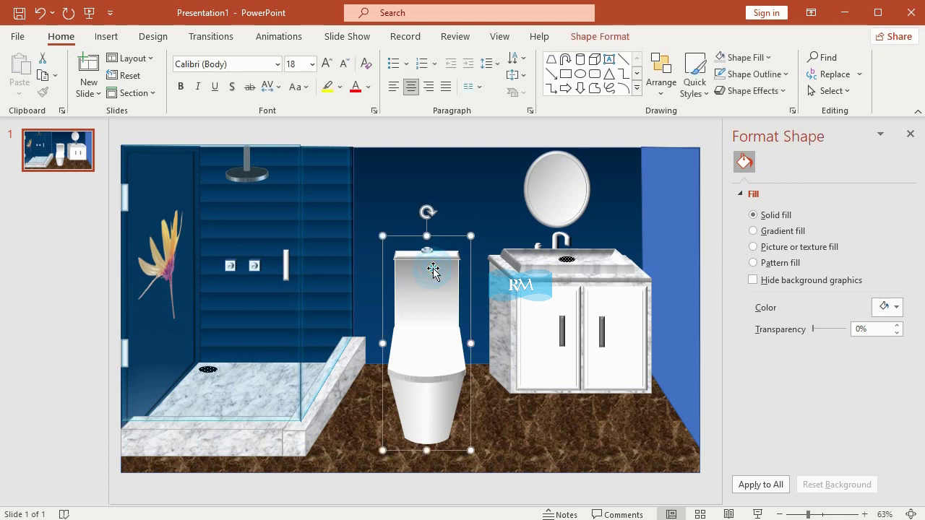
{"action": "left_click_drag", "start_coordinate": [432, 269], "coordinate": [429, 291]}
{"action": "left_click", "coordinate": [429, 299]}
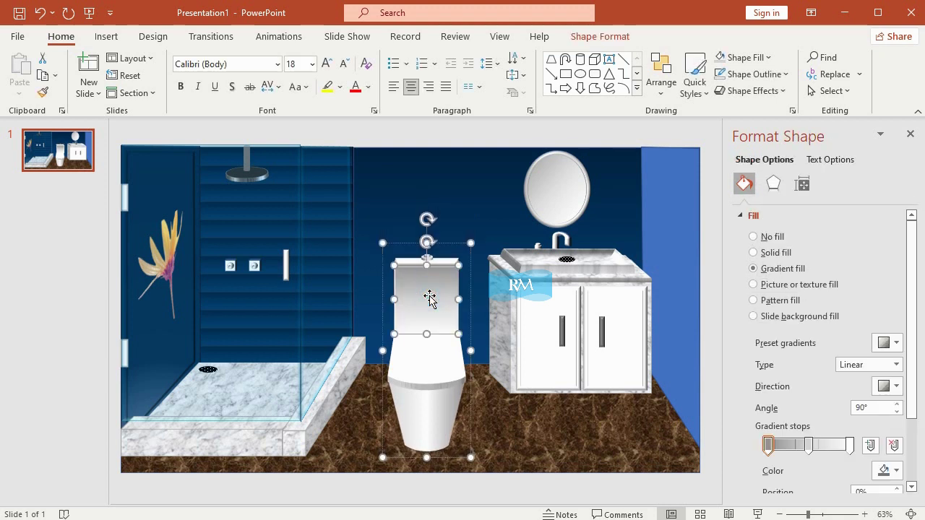
{"action": "left_click", "coordinate": [505, 129]}
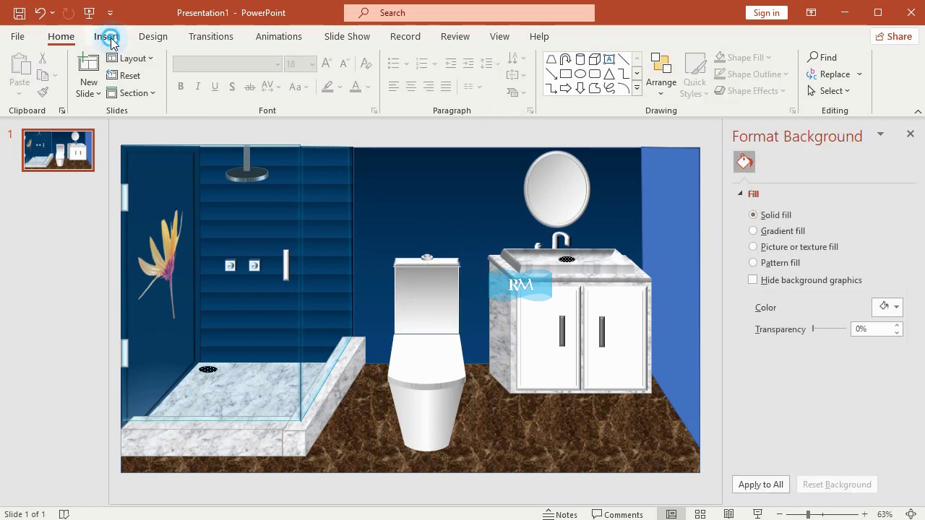
- Insert the pink flower image img9 from this computer and crop away its sides
{"action": "left_click", "coordinate": [110, 39]}
{"action": "left_click", "coordinate": [107, 81]}
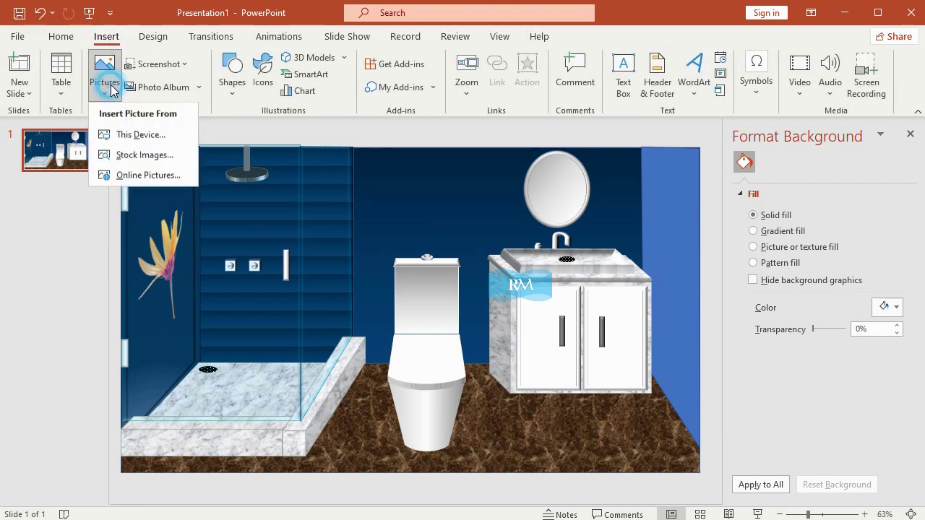
{"action": "left_click", "coordinate": [132, 142]}
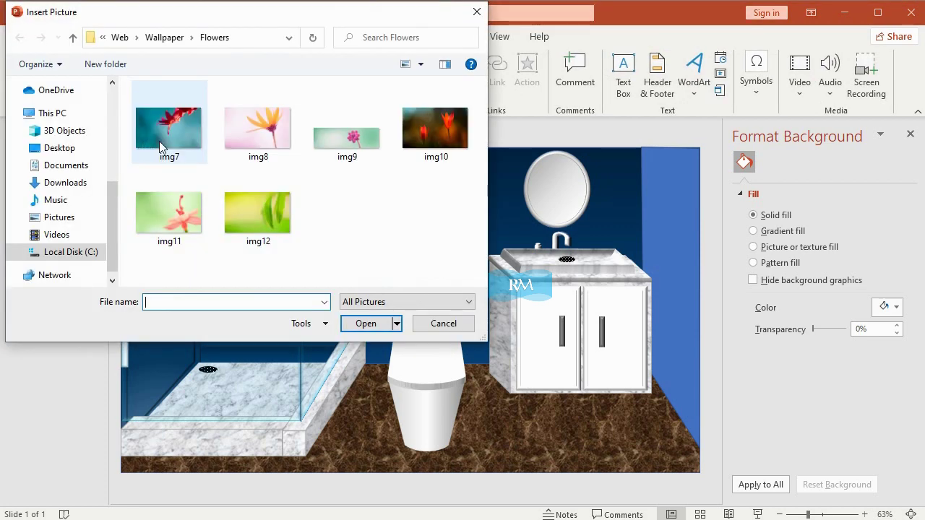
{"action": "double_click", "coordinate": [354, 139]}
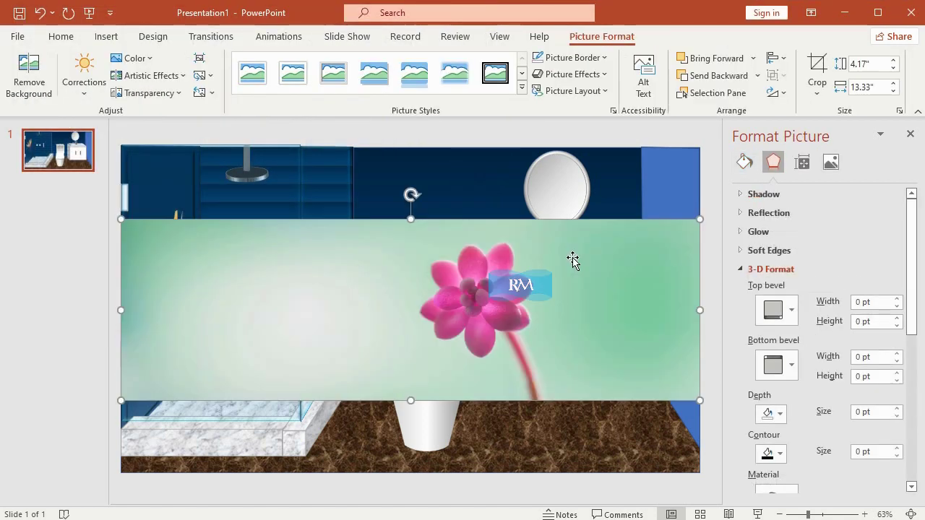
{"action": "left_click", "coordinate": [817, 73]}
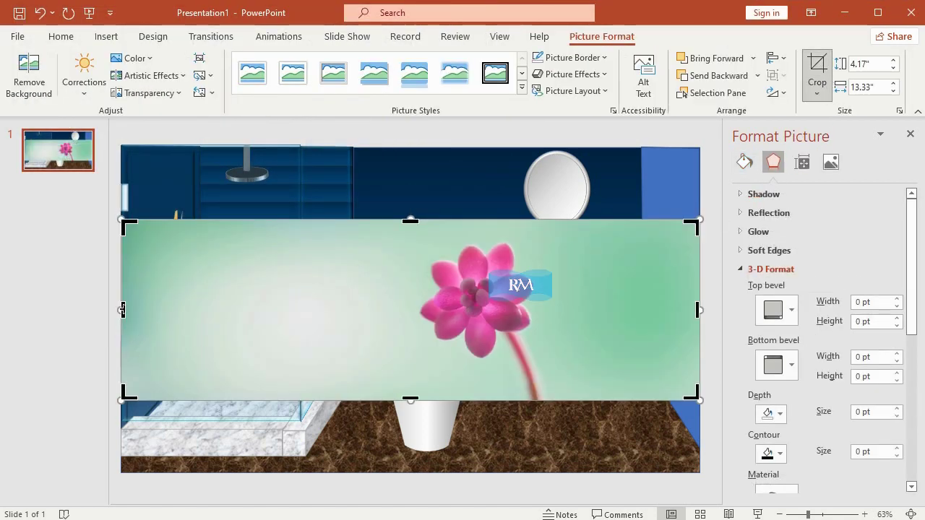
{"action": "left_click_drag", "start_coordinate": [122, 309], "coordinate": [384, 326]}
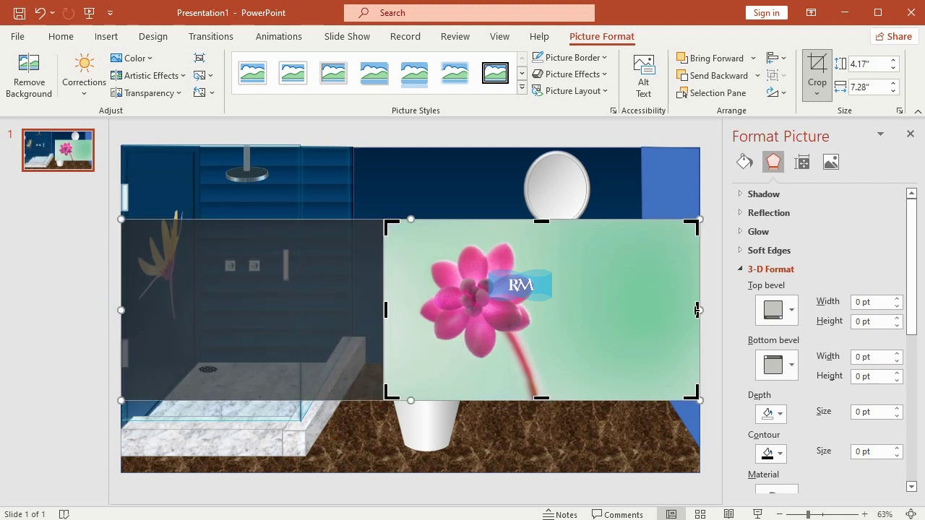
{"action": "left_click_drag", "start_coordinate": [697, 310], "coordinate": [565, 331]}
{"action": "left_click", "coordinate": [818, 64]}
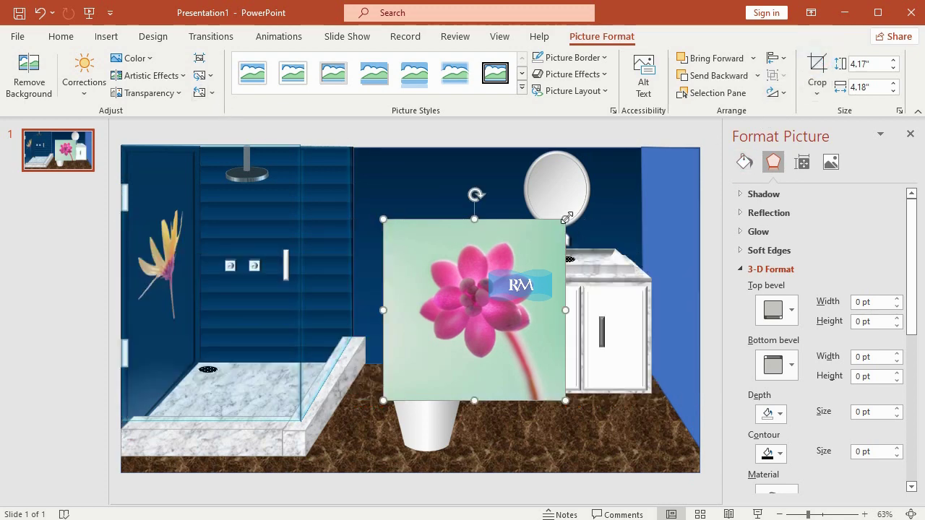
- Shrink the flower picture to 1.81" square, tilt it with a 3-D rotation preset, and place it on the right wall
{"action": "mouse_move", "coordinate": [566, 217]}
{"action": "left_mouse_down"}
{"action": "mouse_move", "coordinate": [548, 299]}
{"action": "mouse_move", "coordinate": [574, 214]}
{"action": "left_mouse_up"}
{"action": "left_click", "coordinate": [571, 73]}
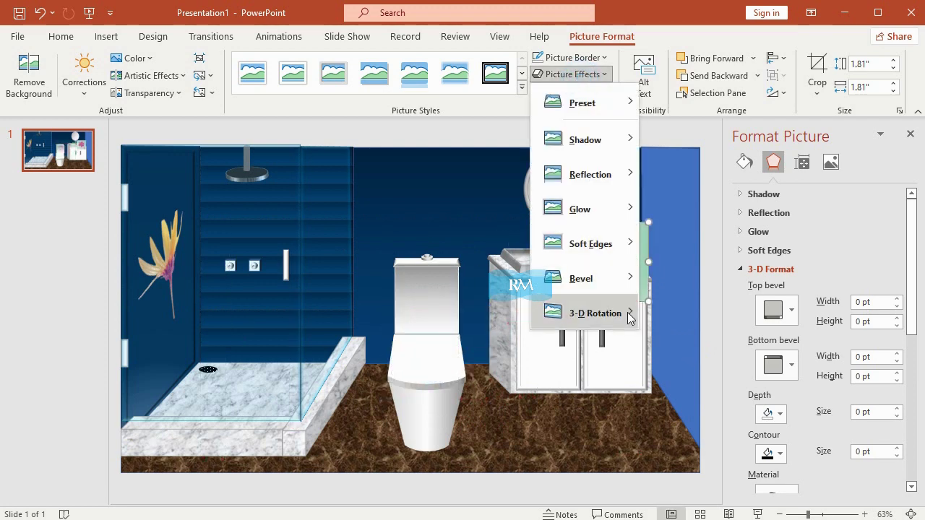
{"action": "mouse_move", "coordinate": [630, 318]}
{"action": "left_click", "coordinate": [660, 218]}
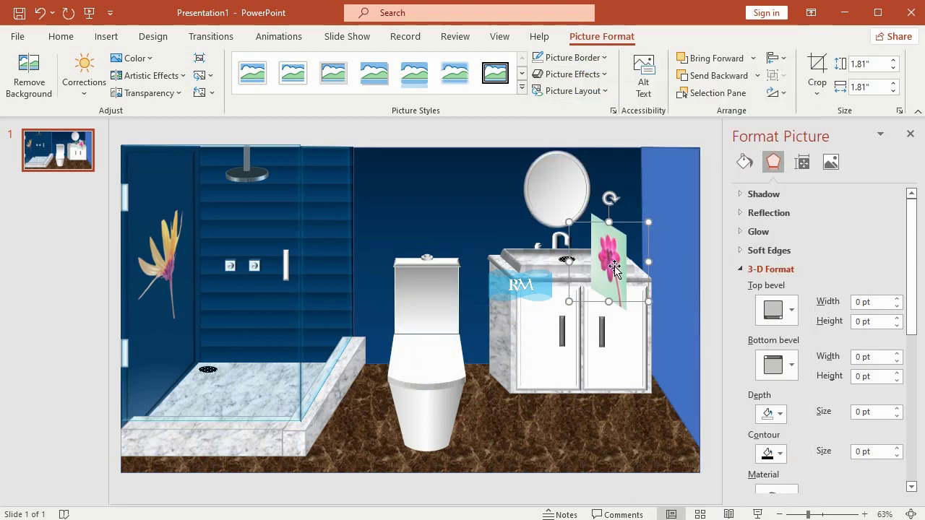
{"action": "left_click_drag", "start_coordinate": [613, 268], "coordinate": [676, 219]}
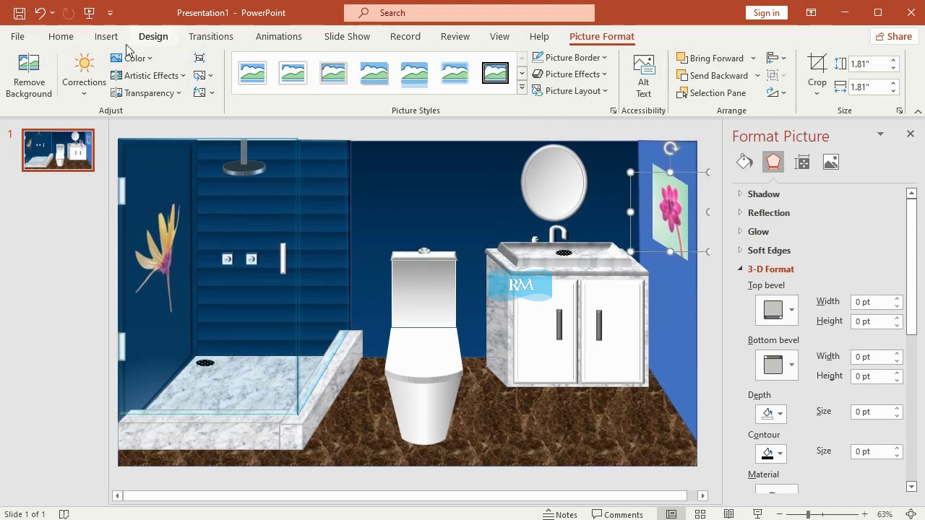
- Draw a frame shape and size it 1.8" by 1.8"
{"action": "left_click", "coordinate": [106, 36]}
{"action": "left_click", "coordinate": [233, 81]}
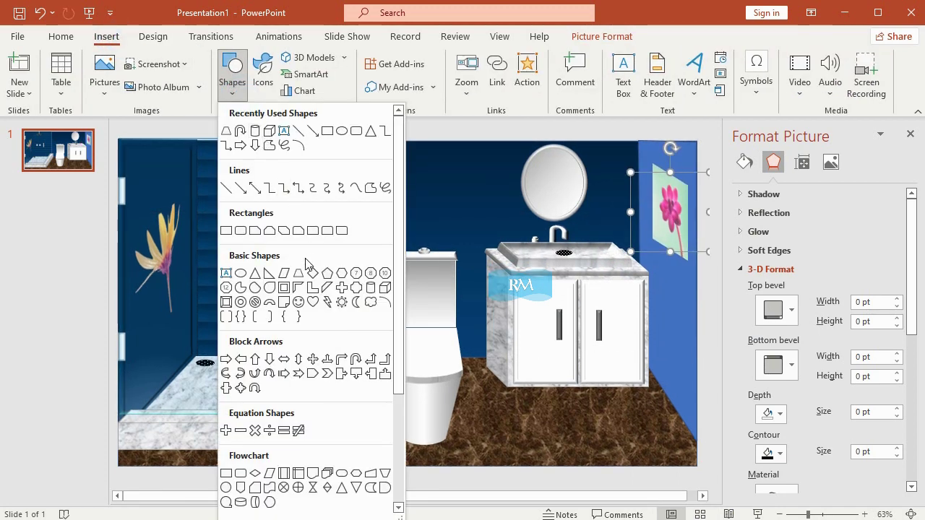
{"action": "left_click", "coordinate": [284, 288]}
{"action": "left_click_drag", "start_coordinate": [438, 182], "coordinate": [526, 287]}
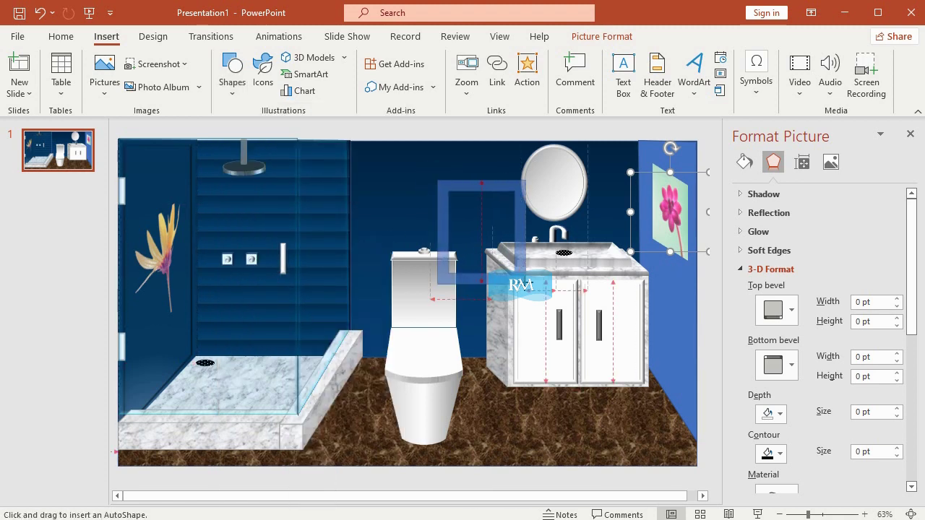
{"action": "left_click", "coordinate": [851, 63]}
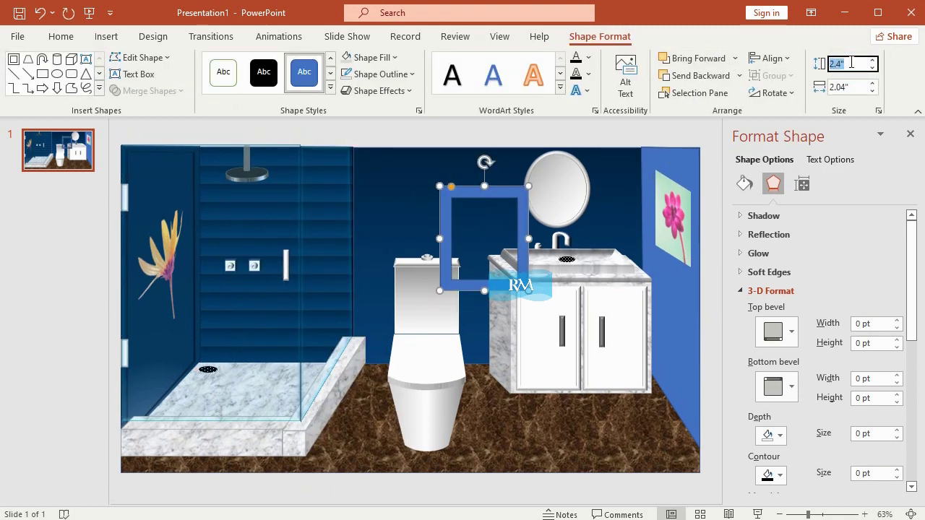
{"action": "type", "text": ".8"}
{"action": "left_click", "coordinate": [850, 87]}
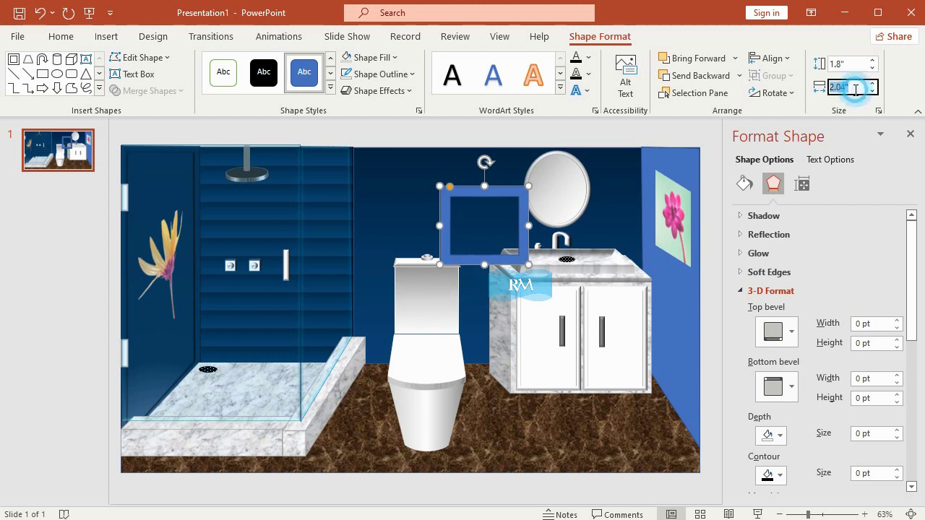
{"action": "type", "text": "1.8"}
{"action": "key", "text": "Return"}
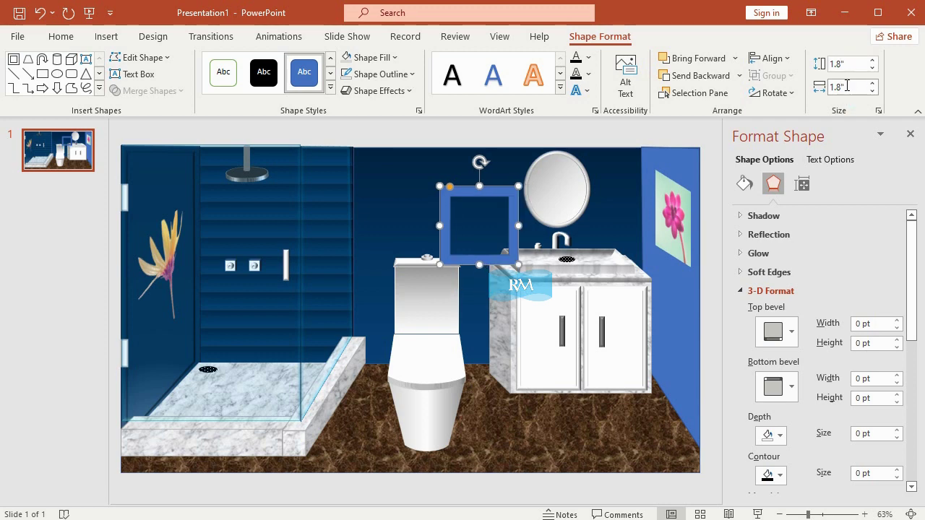
- Fill the frame with a wood texture
{"action": "left_click", "coordinate": [367, 57]}
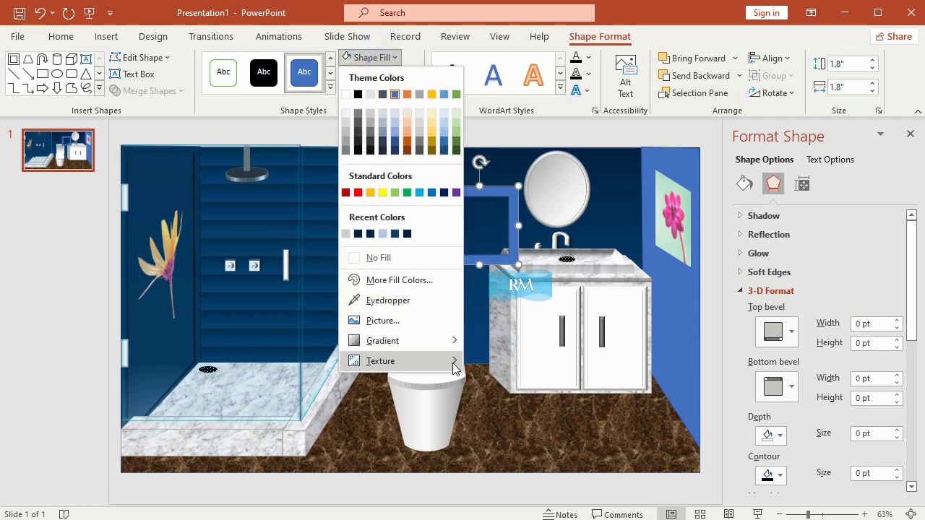
{"action": "mouse_move", "coordinate": [452, 361]}
{"action": "left_click", "coordinate": [681, 438]}
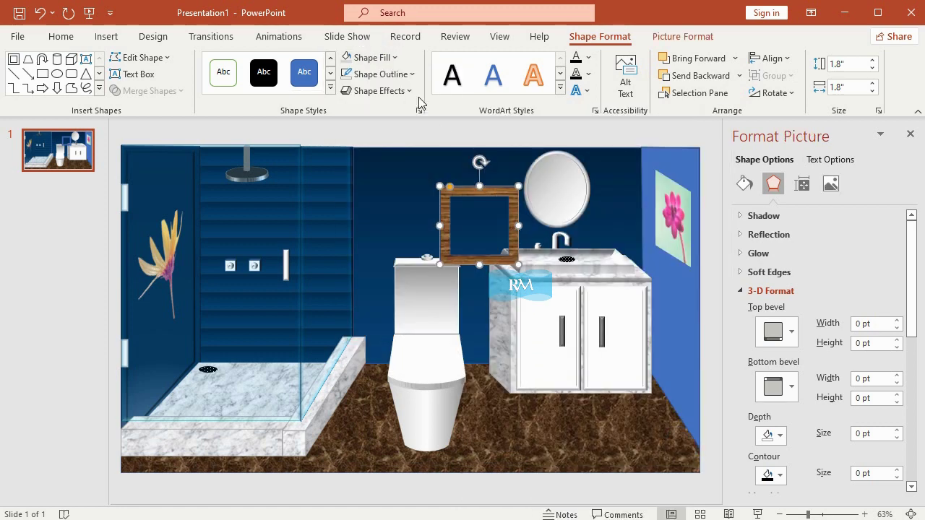
{"action": "left_click", "coordinate": [403, 74]}
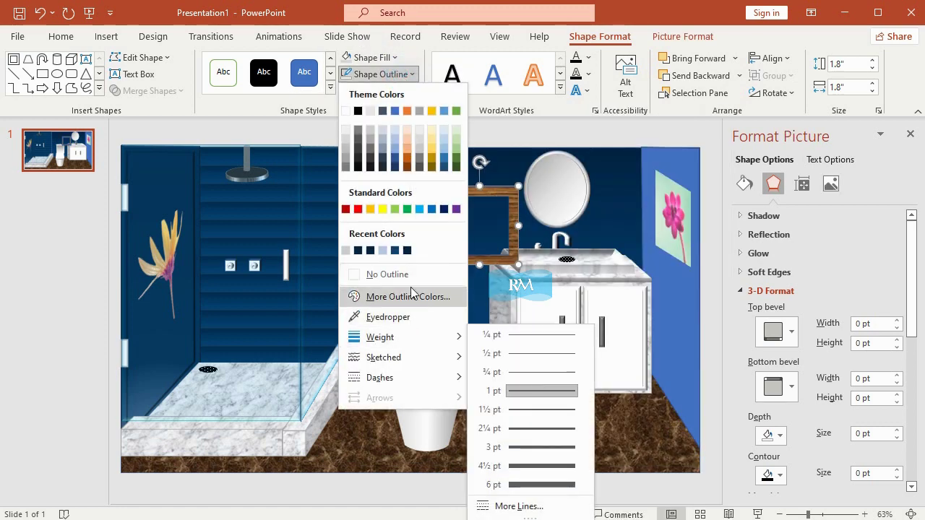
{"action": "left_click", "coordinate": [410, 149]}
- Give the frame a 6 pt top bevel and a parallel 3-D rotation
{"action": "left_click", "coordinate": [396, 92]}
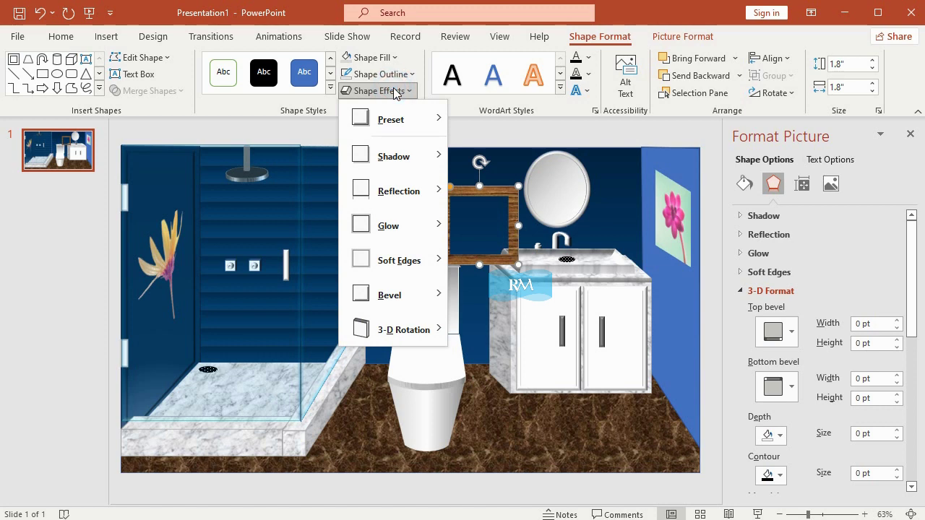
{"action": "mouse_move", "coordinate": [446, 310]}
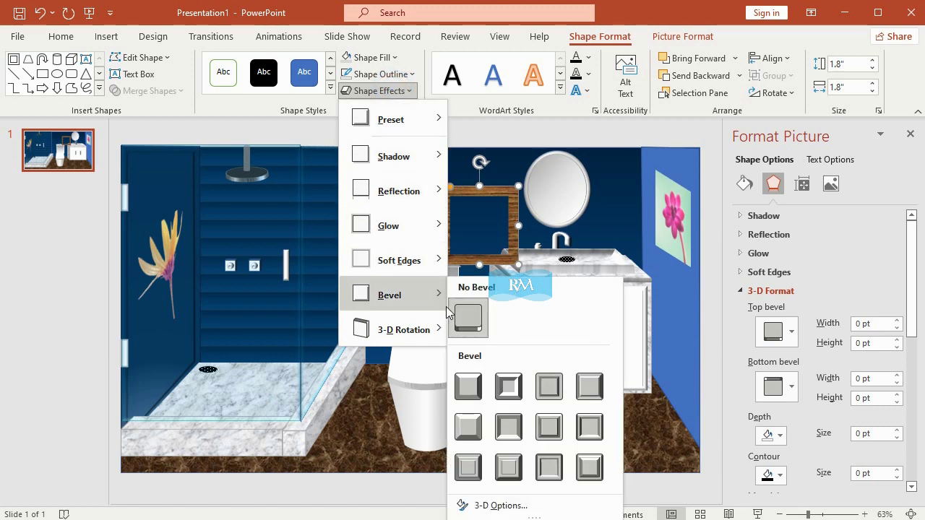
{"action": "left_click", "coordinate": [530, 506]}
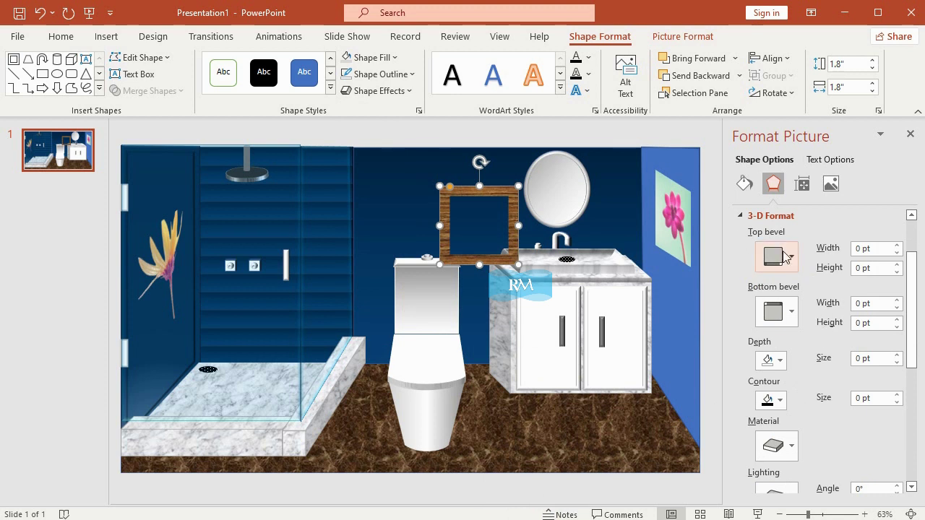
{"action": "left_click", "coordinate": [787, 257]}
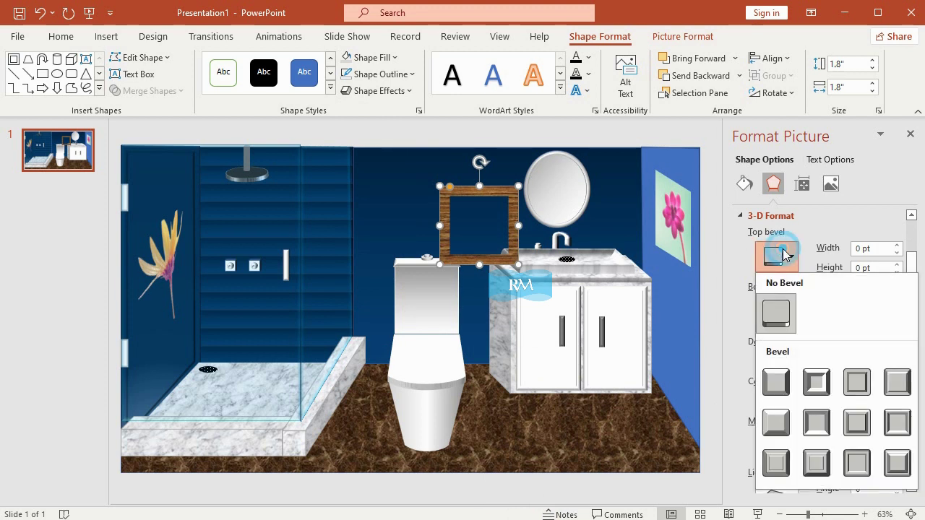
{"action": "left_click", "coordinate": [815, 422]}
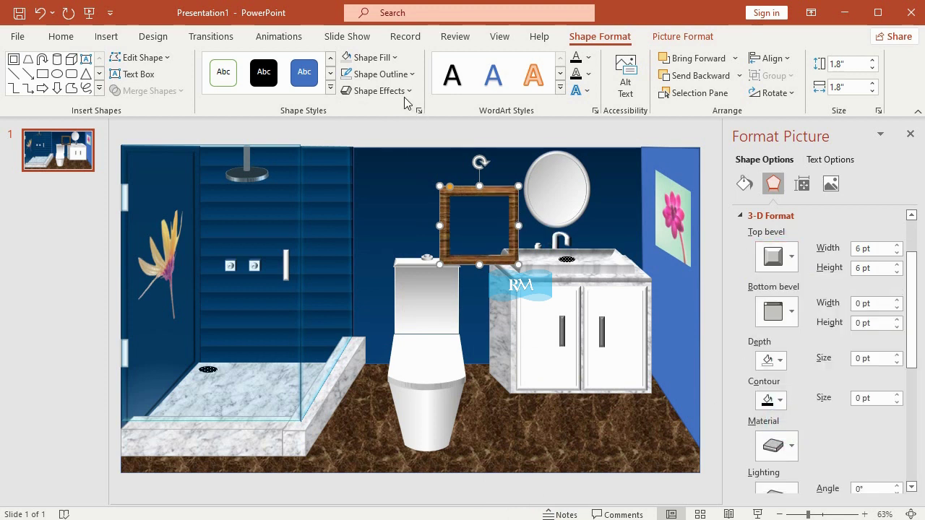
{"action": "left_click", "coordinate": [379, 91]}
{"action": "mouse_move", "coordinate": [433, 296]}
{"action": "mouse_move", "coordinate": [436, 327]}
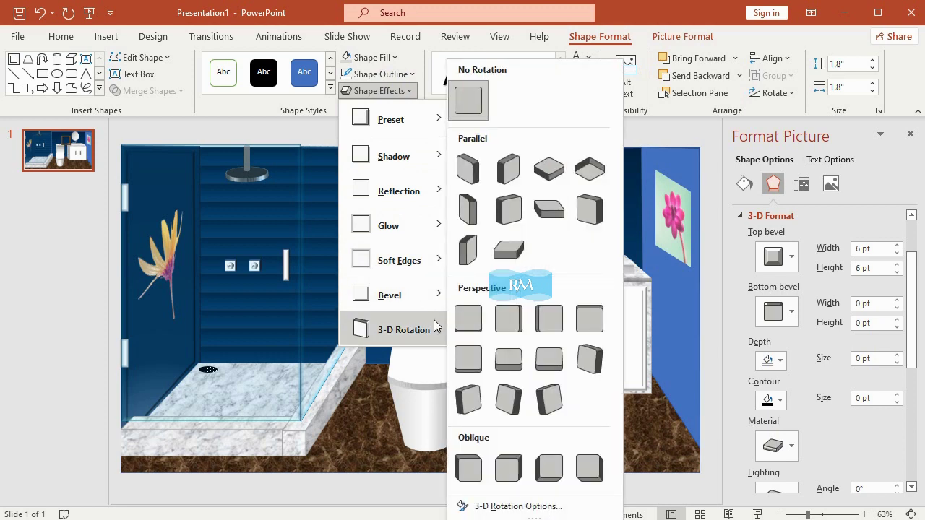
{"action": "left_click", "coordinate": [469, 210]}
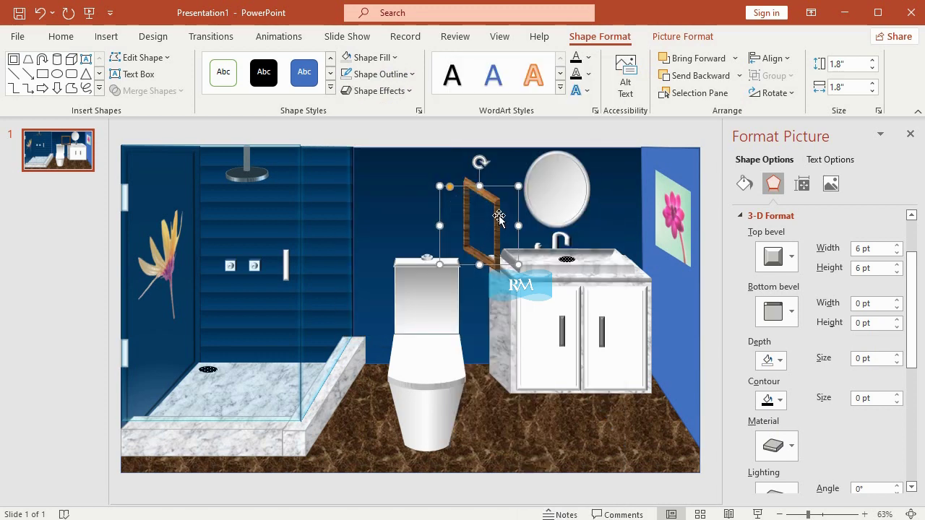
- Move the wooden frame onto the flower picture and shrink the picture to fit inside
{"action": "mouse_move", "coordinate": [493, 201]}
{"action": "left_mouse_down"}
{"action": "mouse_move", "coordinate": [682, 197]}
{"action": "mouse_move", "coordinate": [679, 189]}
{"action": "left_mouse_up"}
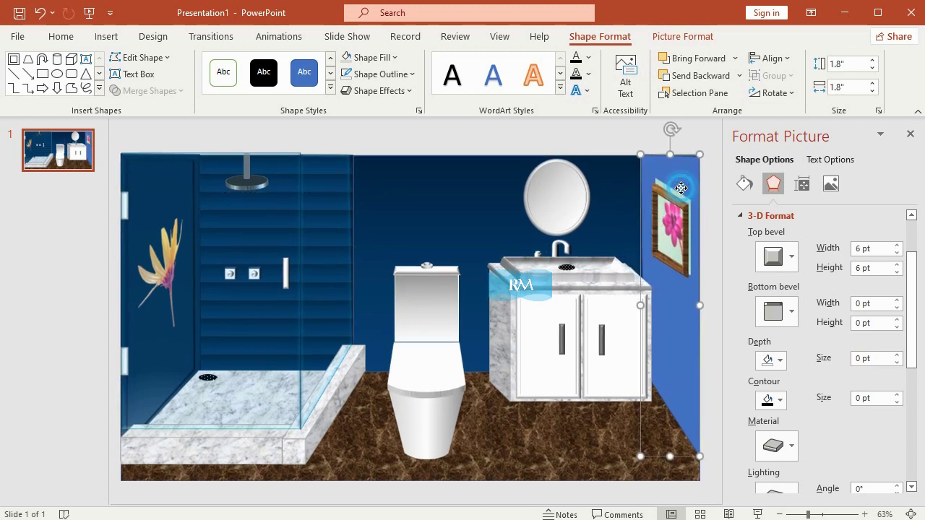
{"action": "left_click", "coordinate": [675, 196]}
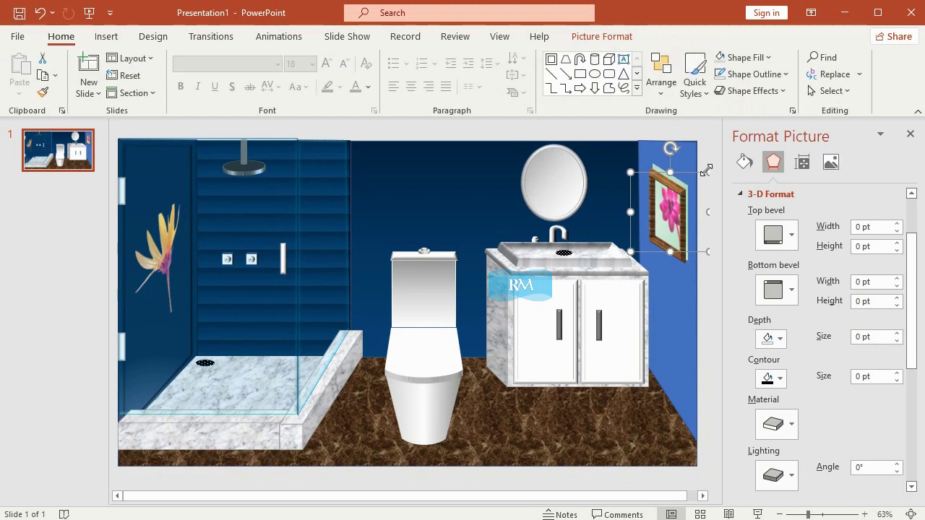
{"action": "left_click_drag", "start_coordinate": [706, 170], "coordinate": [669, 214]}
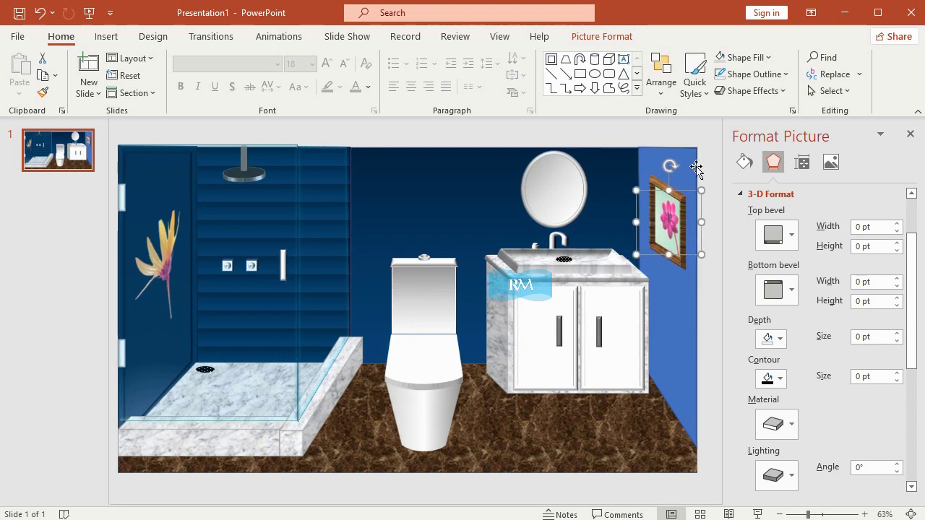
- Try 12 pt and 11 pt top bevels on the frame, then settle back on 6 pt
{"action": "left_click", "coordinate": [680, 208]}
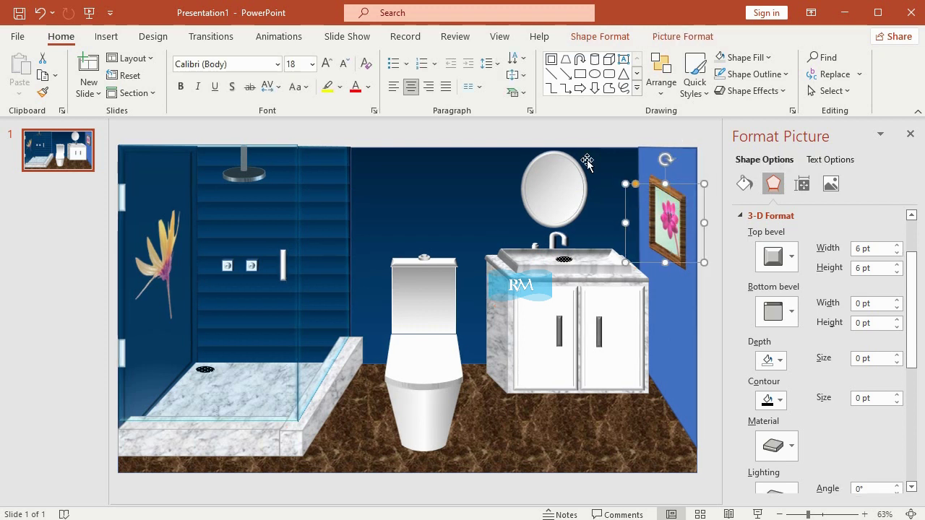
{"action": "left_click", "coordinate": [775, 256]}
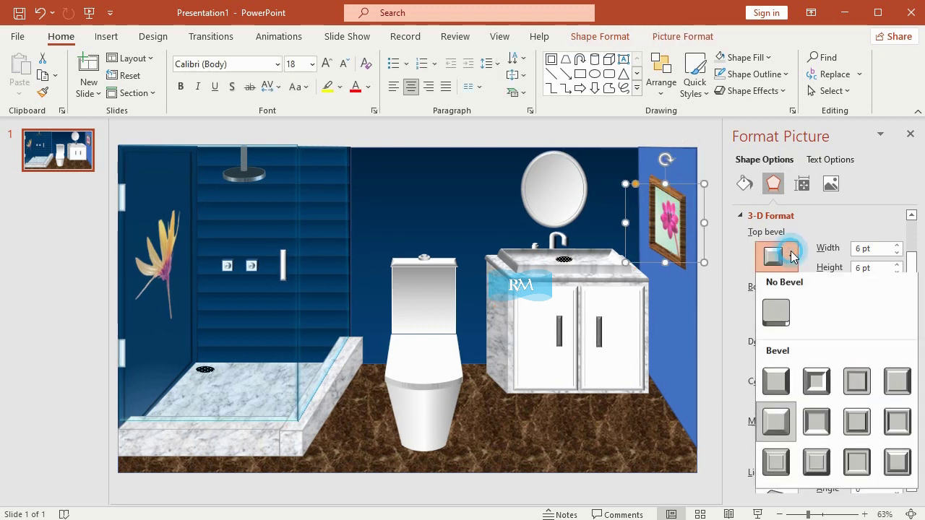
{"action": "left_click", "coordinate": [828, 421]}
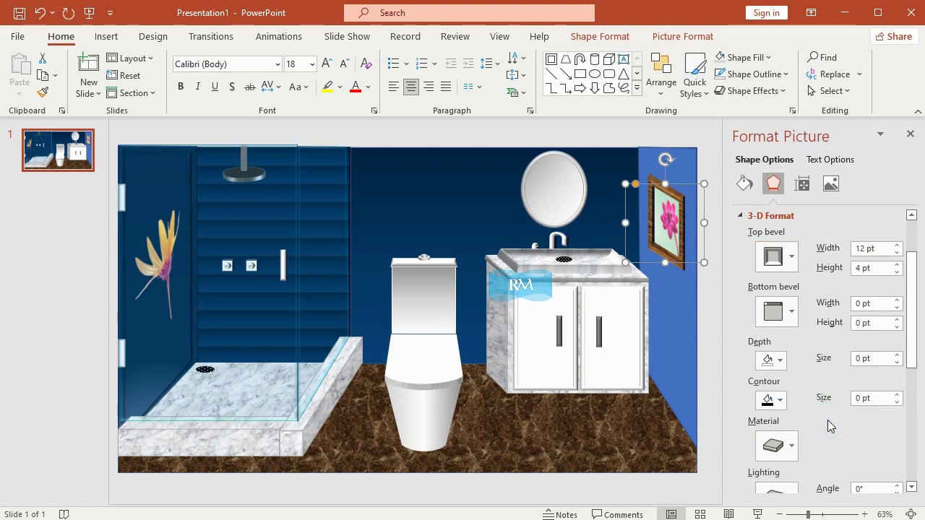
{"action": "left_click", "coordinate": [791, 312]}
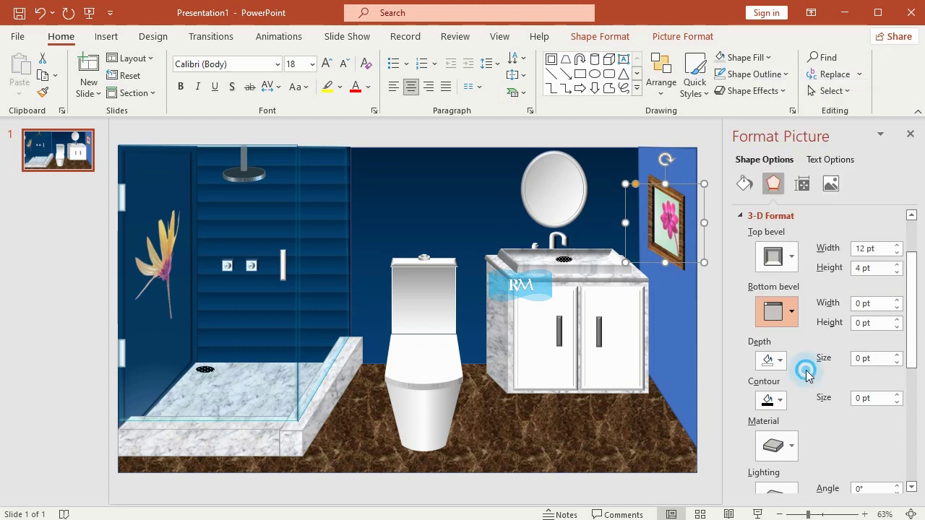
{"action": "key", "text": "Escape"}
{"action": "left_click", "coordinate": [790, 259]}
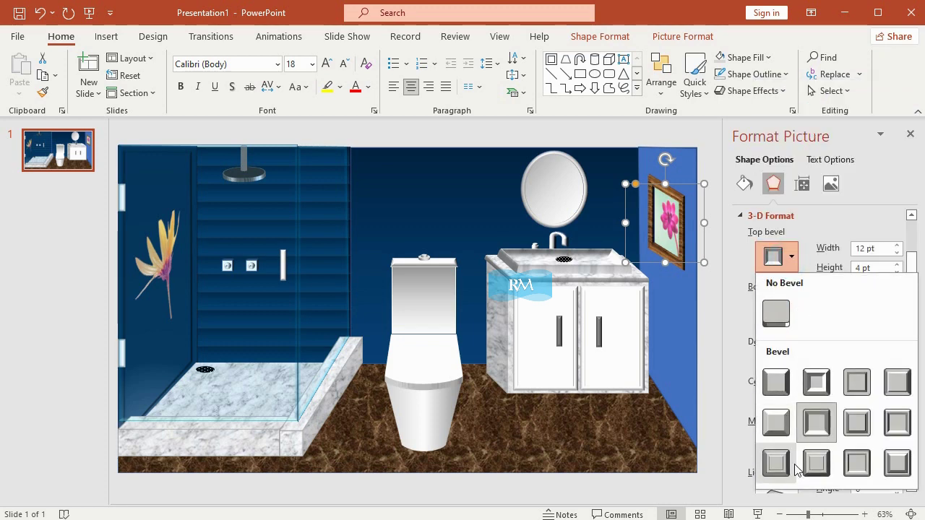
{"action": "left_click", "coordinate": [788, 460]}
{"action": "left_click", "coordinate": [789, 256]}
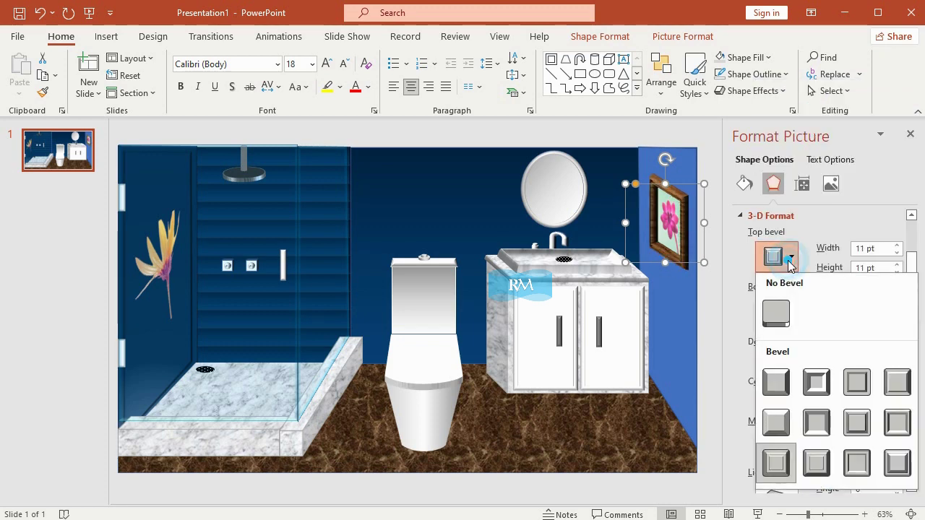
{"action": "left_click", "coordinate": [792, 395]}
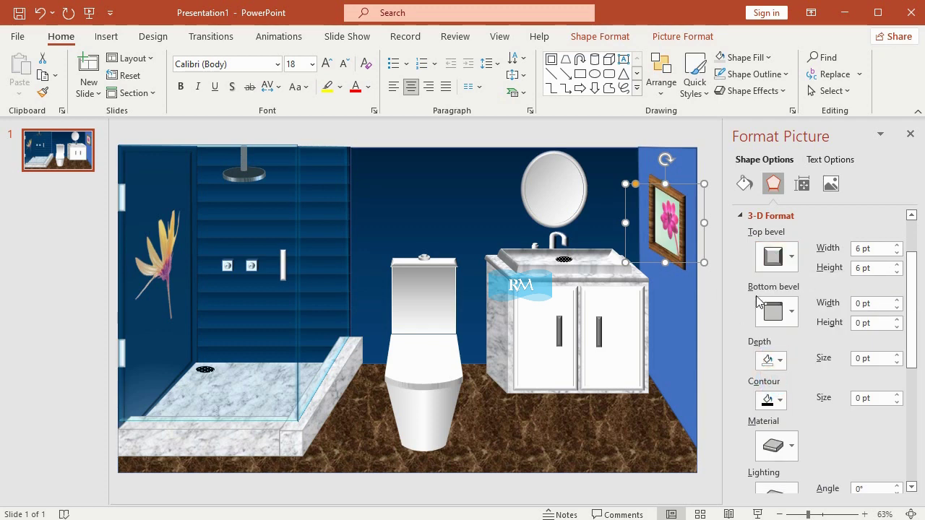
{"action": "left_click", "coordinate": [57, 306]}
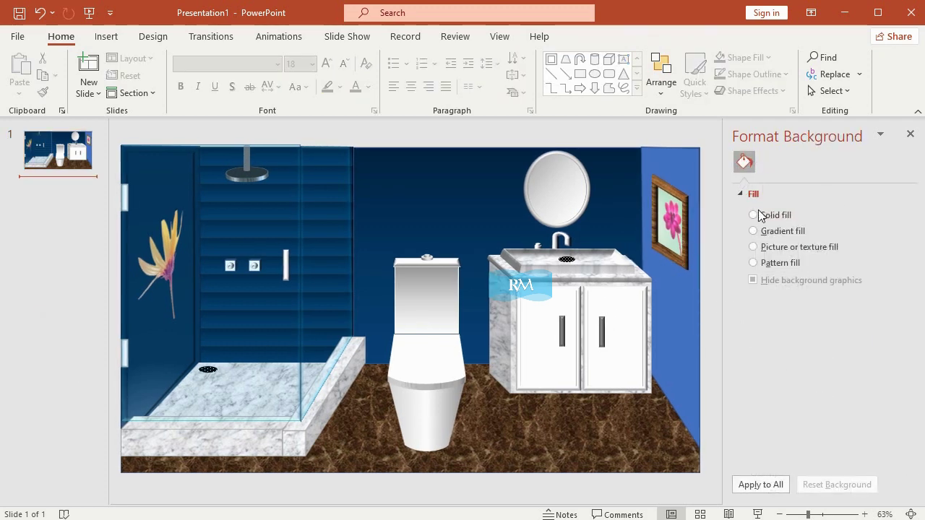
{"action": "left_click", "coordinate": [672, 210]}
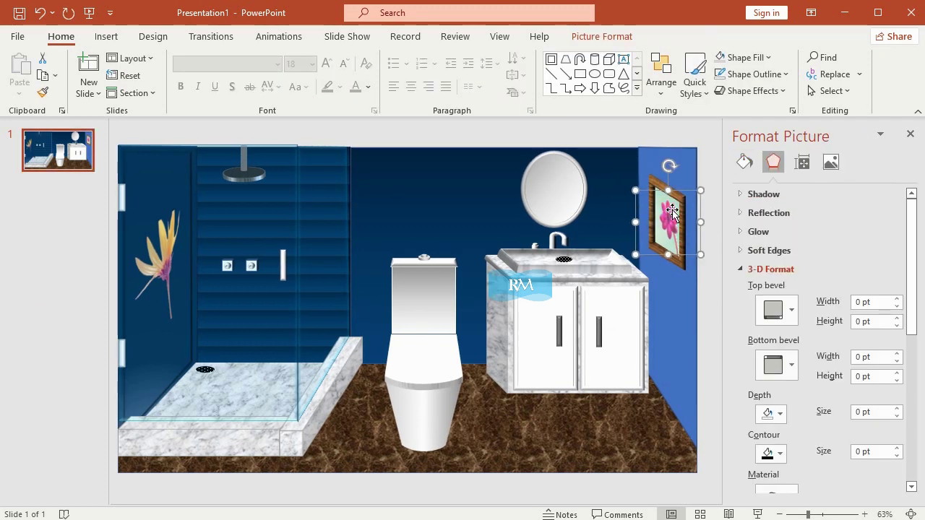
{"action": "left_click", "coordinate": [56, 272]}
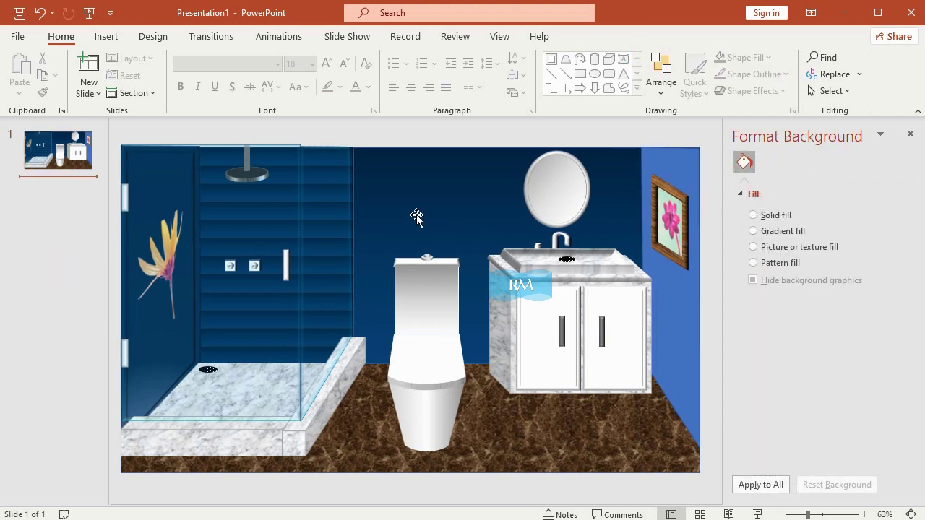
{"action": "left_click", "coordinate": [105, 36]}
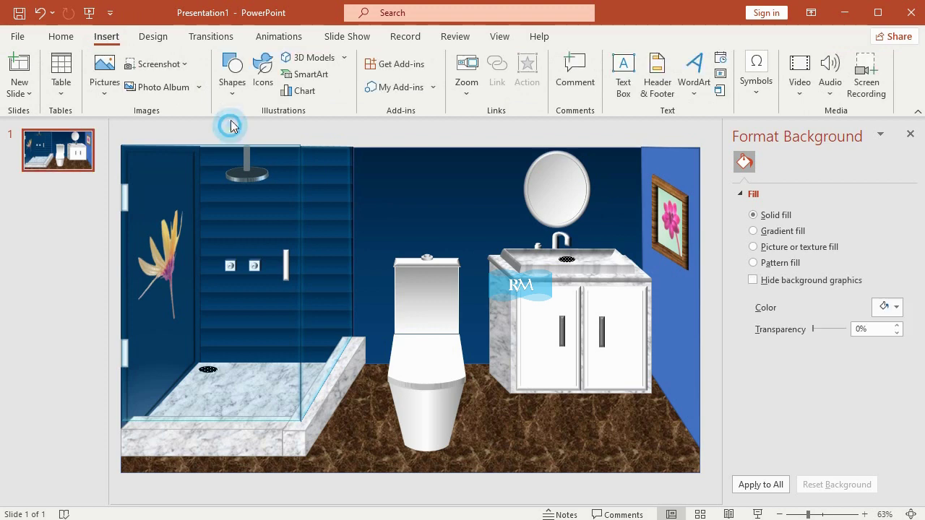
- Draw a flipped parallelogram mat, size it 0.66" by 2.97", and place it before the vanity
{"action": "left_click", "coordinate": [243, 90]}
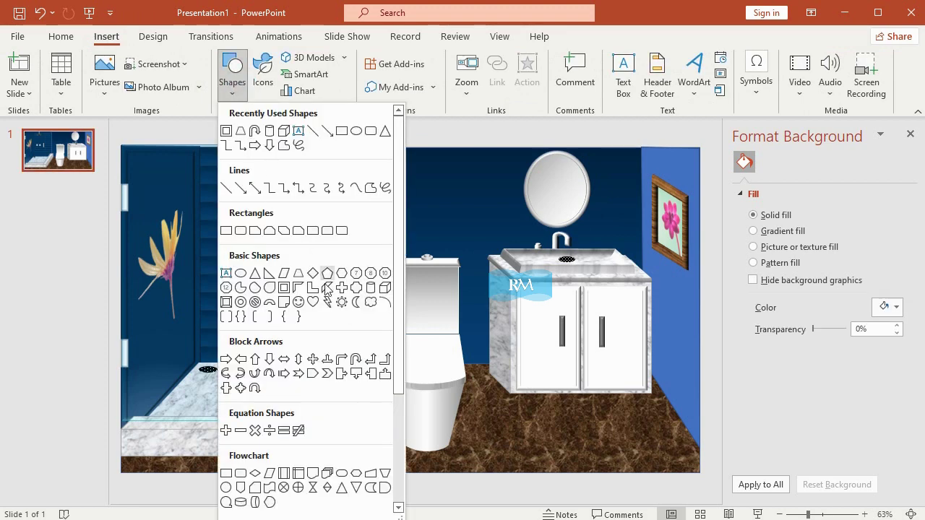
{"action": "left_click", "coordinate": [286, 270]}
{"action": "left_click_drag", "start_coordinate": [517, 414], "coordinate": [582, 456]}
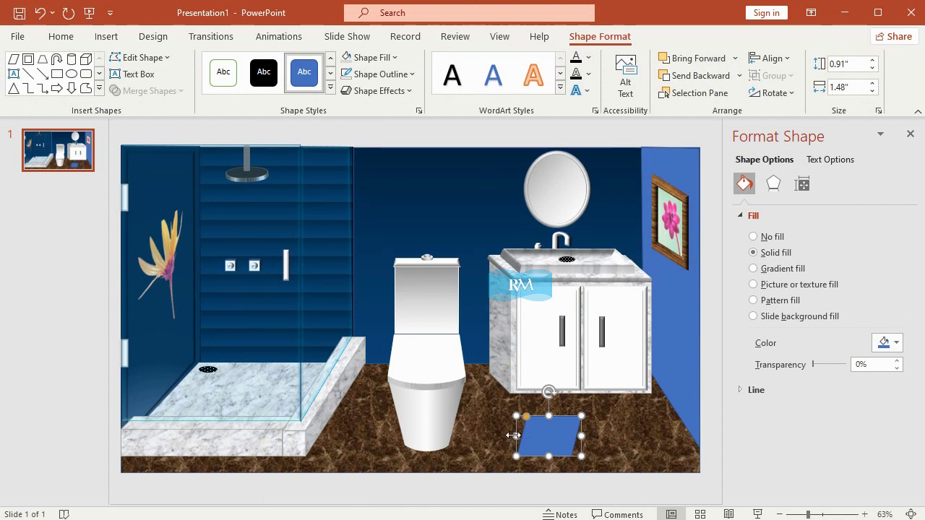
{"action": "left_click_drag", "start_coordinate": [513, 435], "coordinate": [664, 436]}
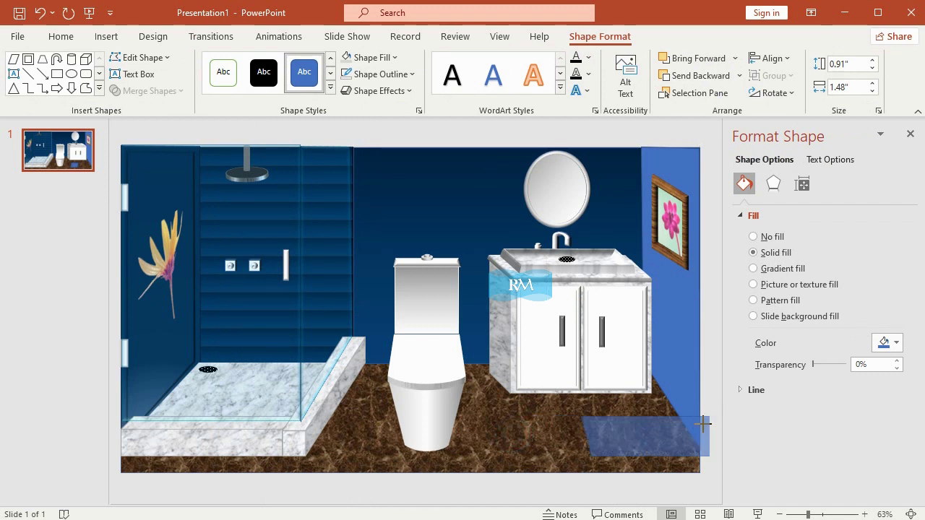
{"action": "left_click", "coordinate": [848, 64]}
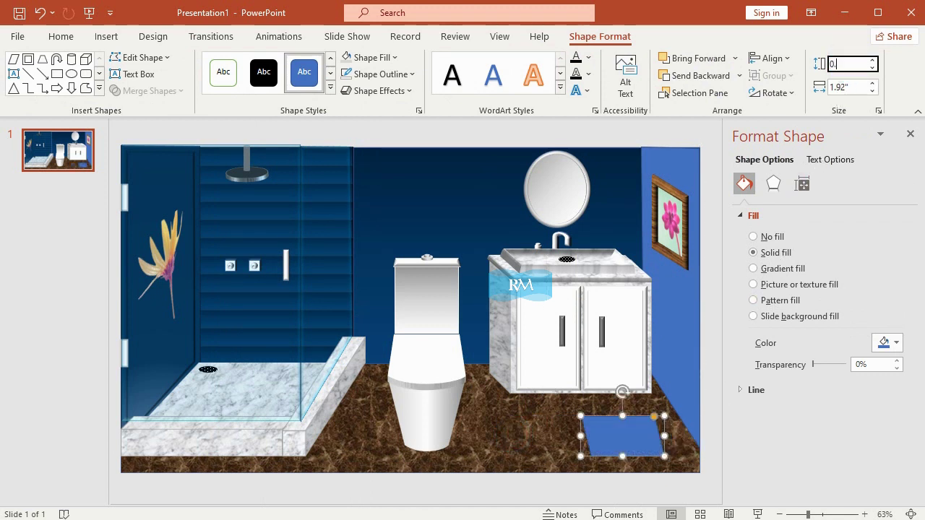
{"action": "left_click", "coordinate": [857, 85]}
{"action": "type", "text": "2.97"}
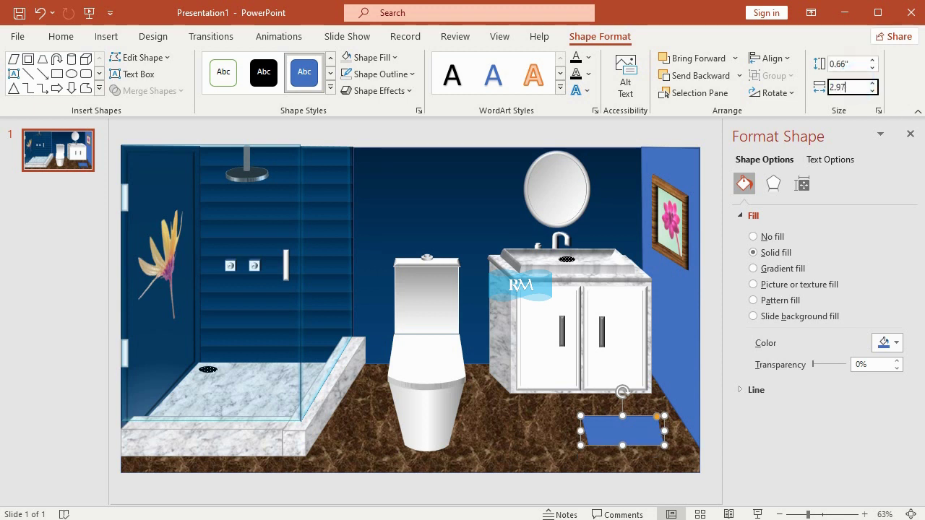
{"action": "key", "text": "Return"}
{"action": "mouse_move", "coordinate": [670, 432]}
{"action": "left_mouse_down"}
{"action": "mouse_move", "coordinate": [609, 420]}
{"action": "mouse_move", "coordinate": [628, 417]}
{"action": "left_mouse_up"}
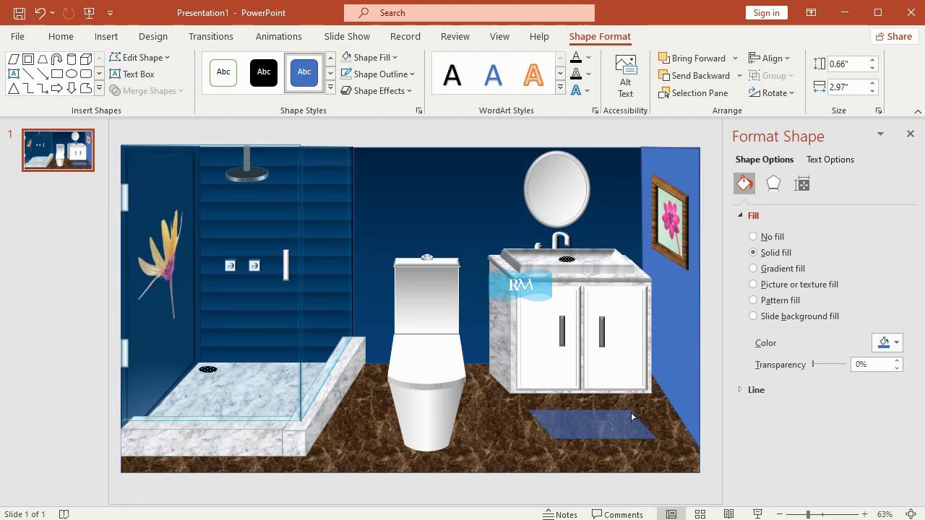
- Fill the mat with the blue Denim texture
{"action": "left_click", "coordinate": [370, 57]}
{"action": "mouse_move", "coordinate": [432, 362]}
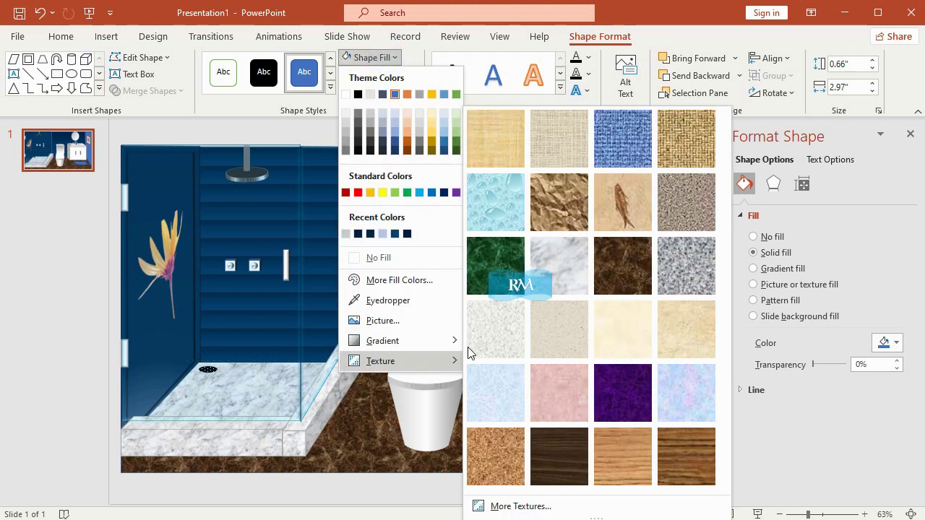
{"action": "left_click", "coordinate": [620, 136]}
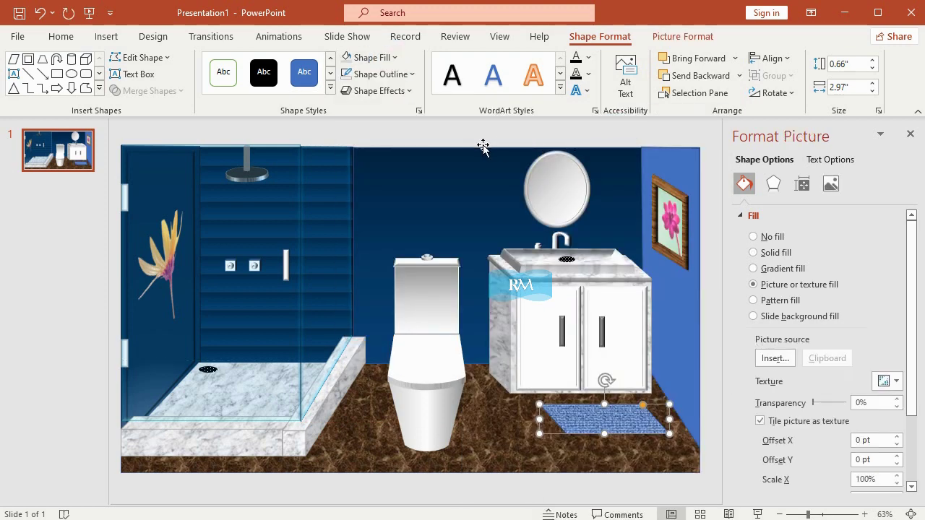
- Enter a custom outline colour of RGB 213/239/25 for the mat
{"action": "left_click", "coordinate": [396, 74]}
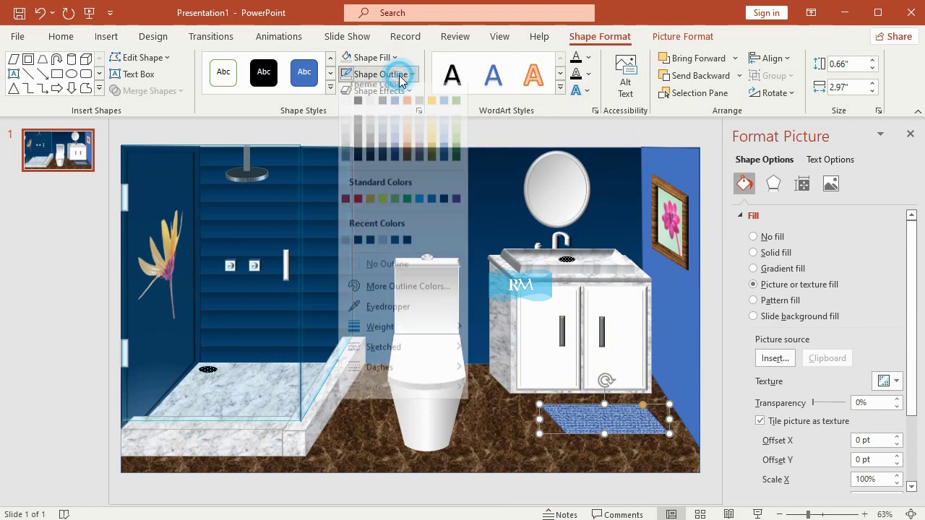
{"action": "left_click", "coordinate": [404, 296]}
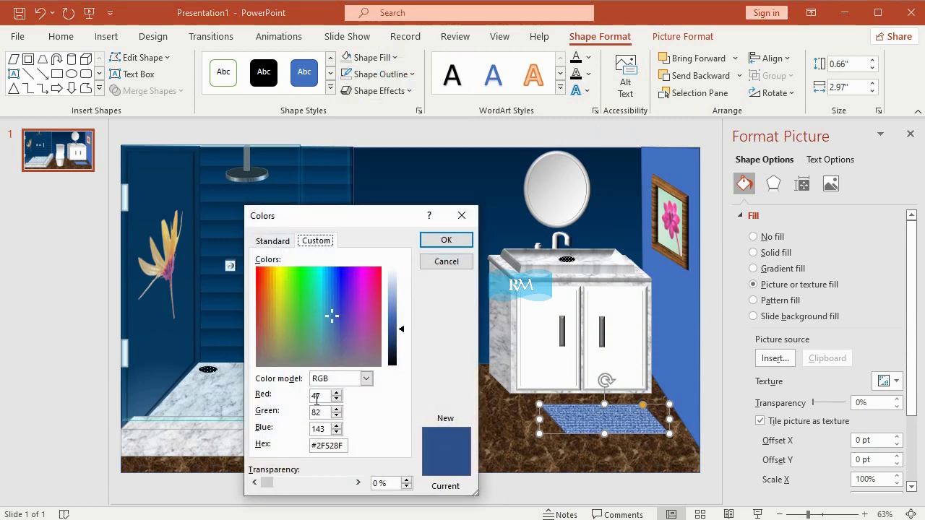
{"action": "double_click", "coordinate": [316, 397]}
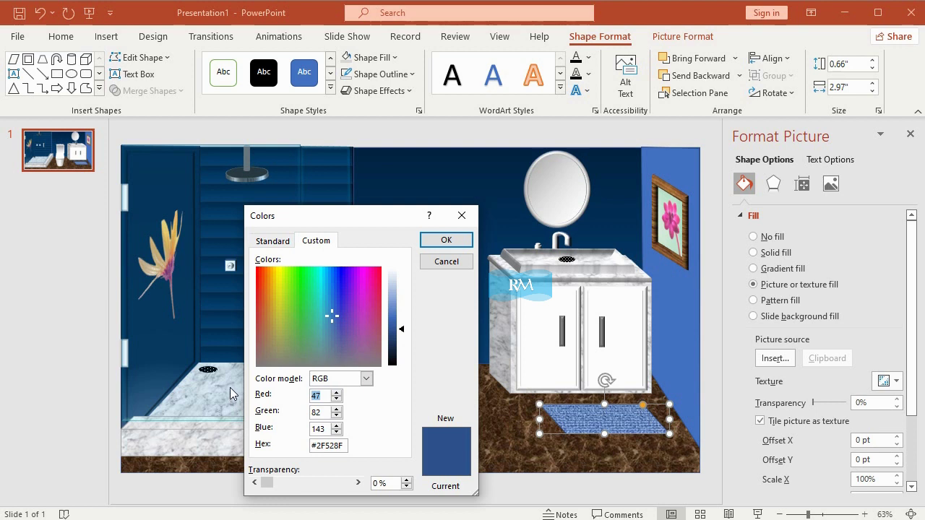
{"action": "type", "text": "214"}
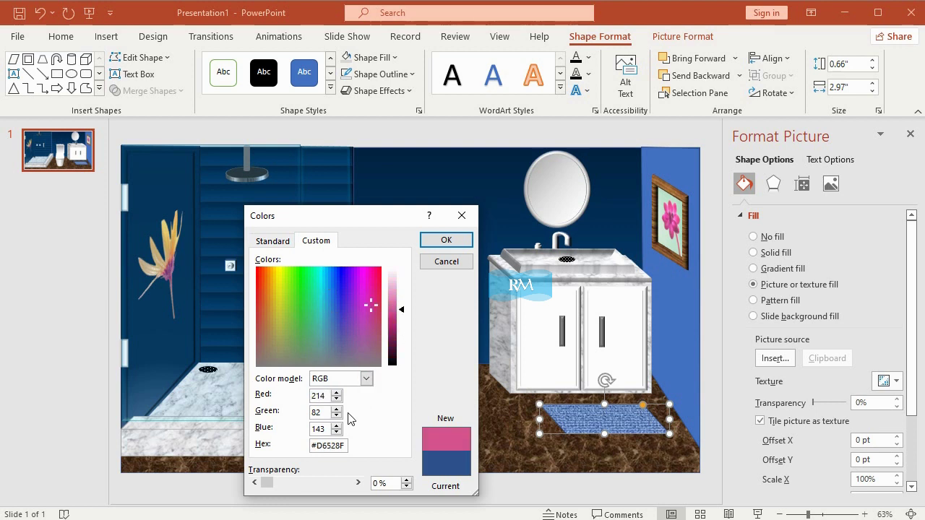
{"action": "key", "text": "BackSpace"}
{"action": "type", "text": "3"}
{"action": "double_click", "coordinate": [327, 413]}
{"action": "type", "text": "239"}
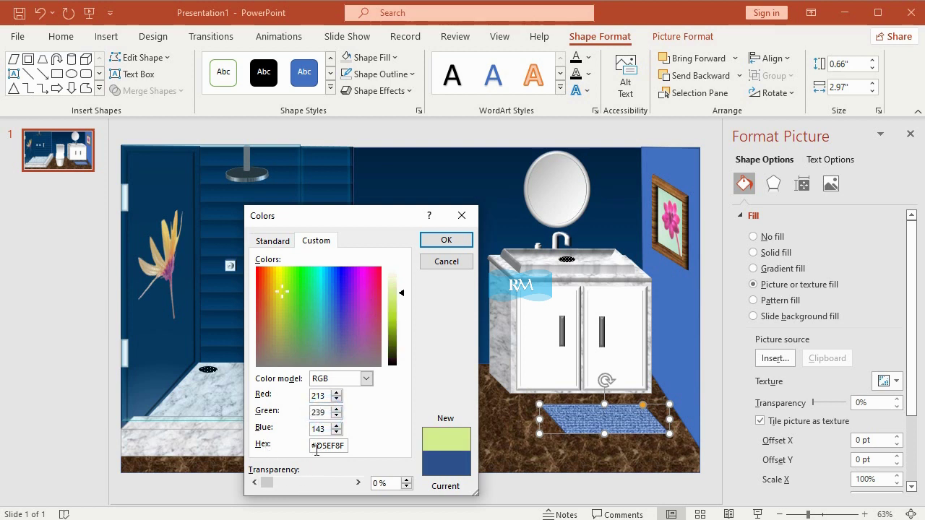
{"action": "double_click", "coordinate": [324, 429]}
{"action": "type", "text": "255"}
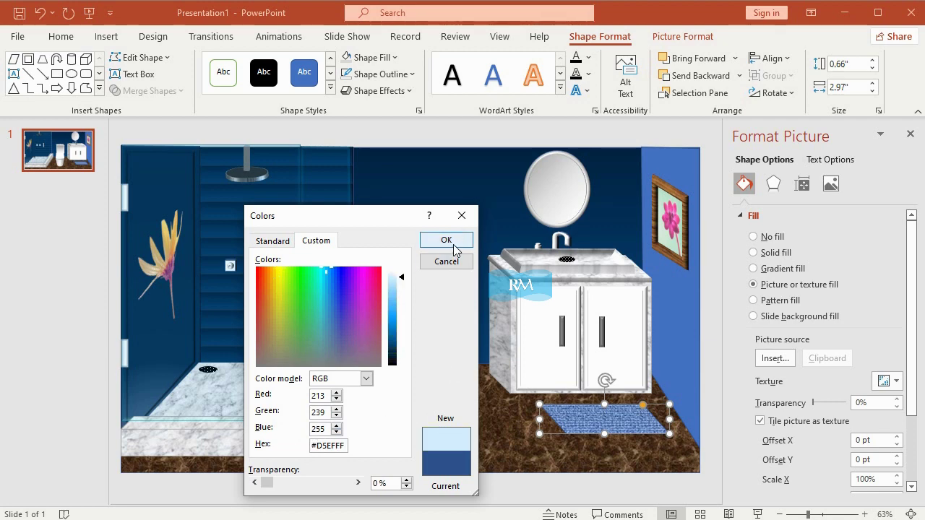
- Apply the custom yellow-green outline colour and look over the 3-D rotation presets
{"action": "left_click", "coordinate": [448, 240]}
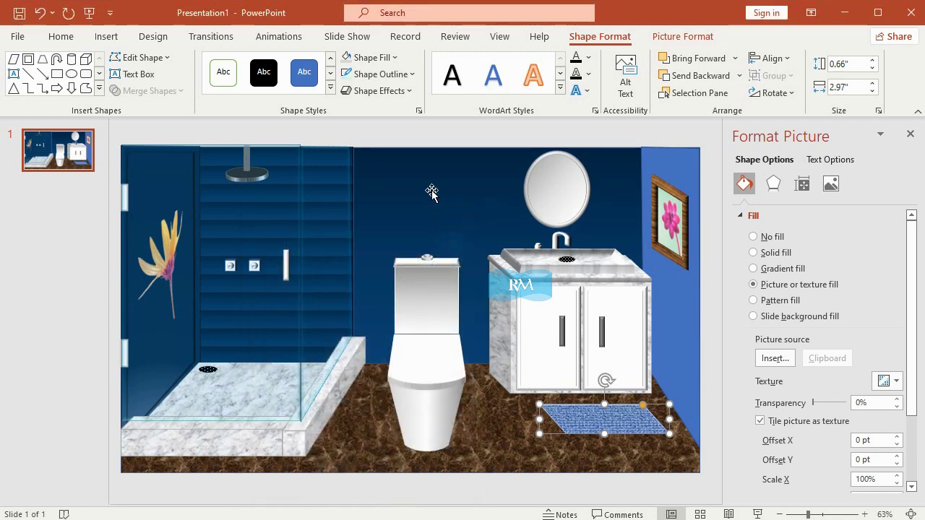
{"action": "left_click", "coordinate": [402, 91]}
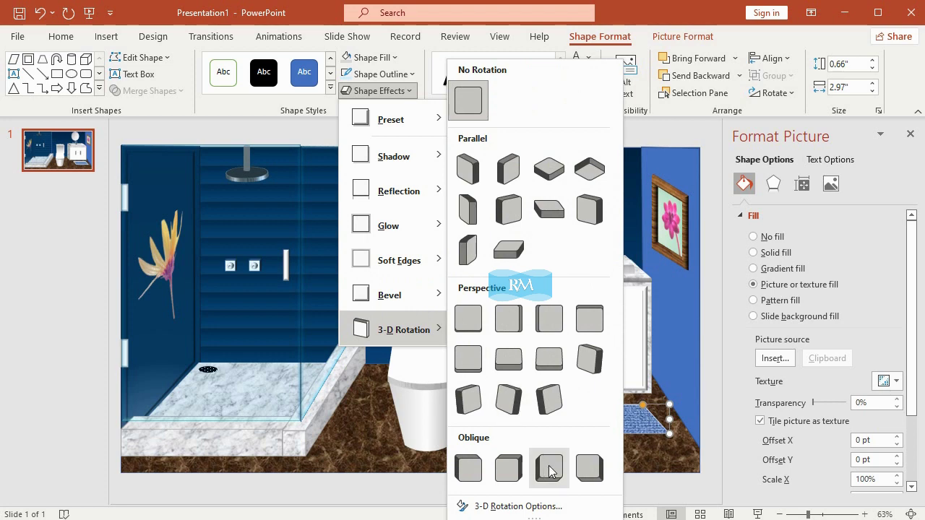
{"action": "left_click", "coordinate": [612, 449]}
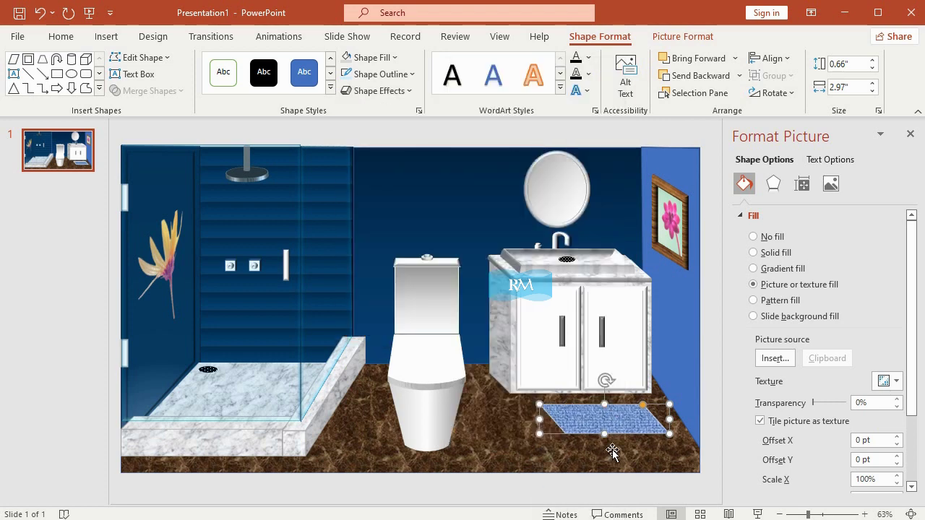
- Set the mat's 3-D depth to 10.5 pt, keeping No Bevel on top
{"action": "left_click", "coordinate": [379, 90]}
{"action": "mouse_move", "coordinate": [398, 295]}
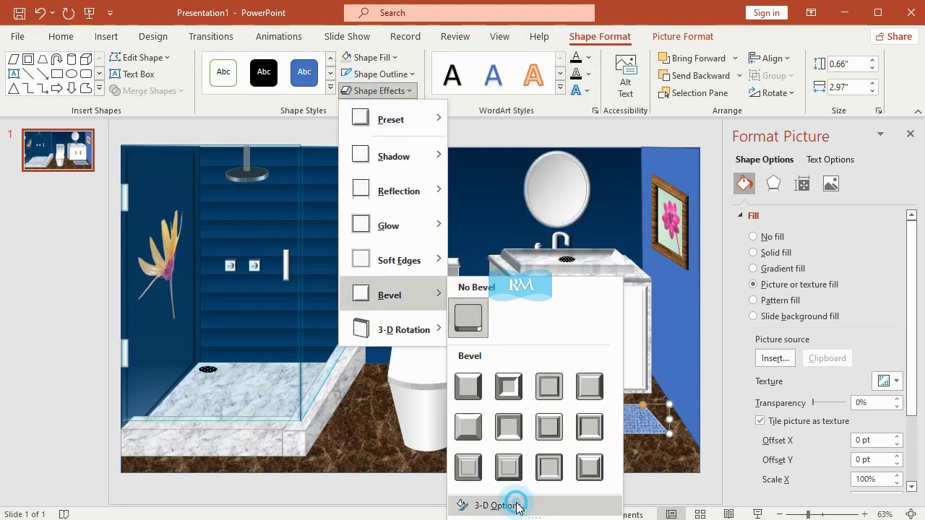
{"action": "left_click", "coordinate": [516, 505]}
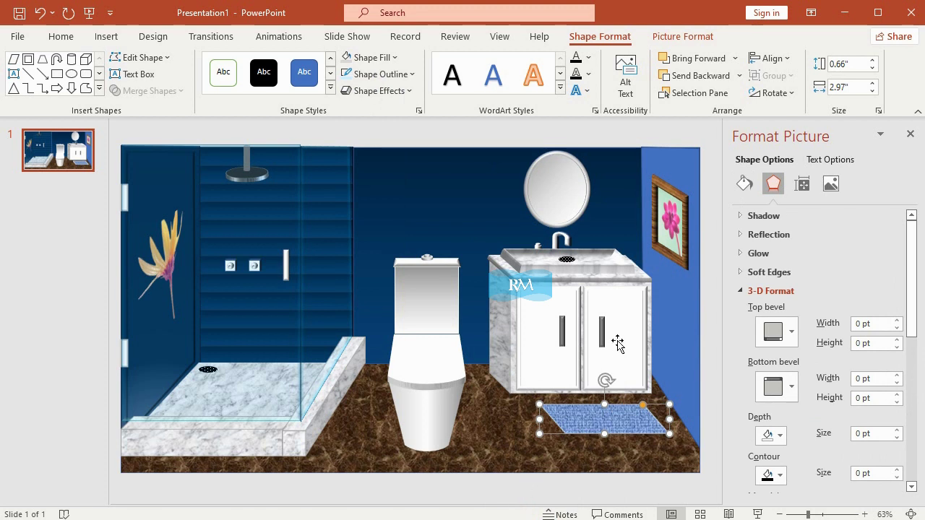
{"action": "left_click", "coordinate": [776, 331]}
{"action": "left_click", "coordinate": [774, 135]}
{"action": "double_click", "coordinate": [861, 432]}
{"action": "type", "text": "10.5"}
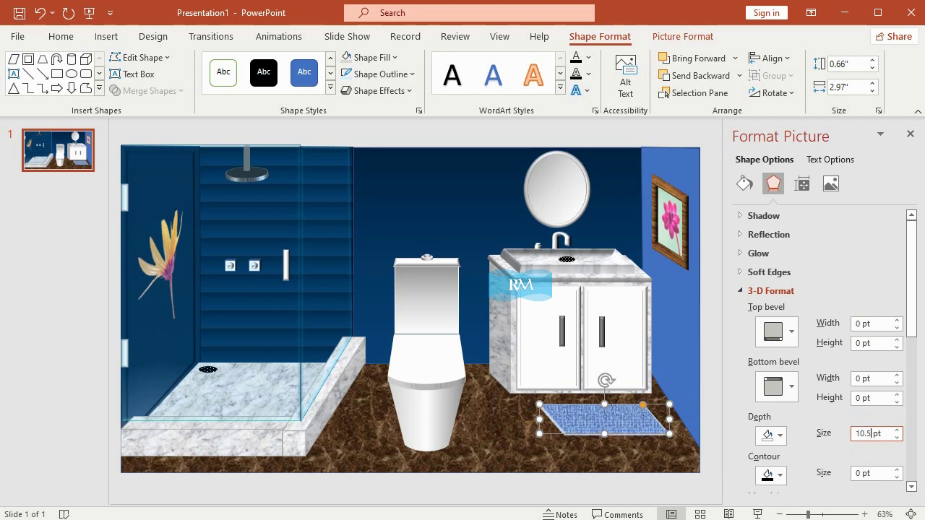
{"action": "left_click", "coordinate": [37, 337]}
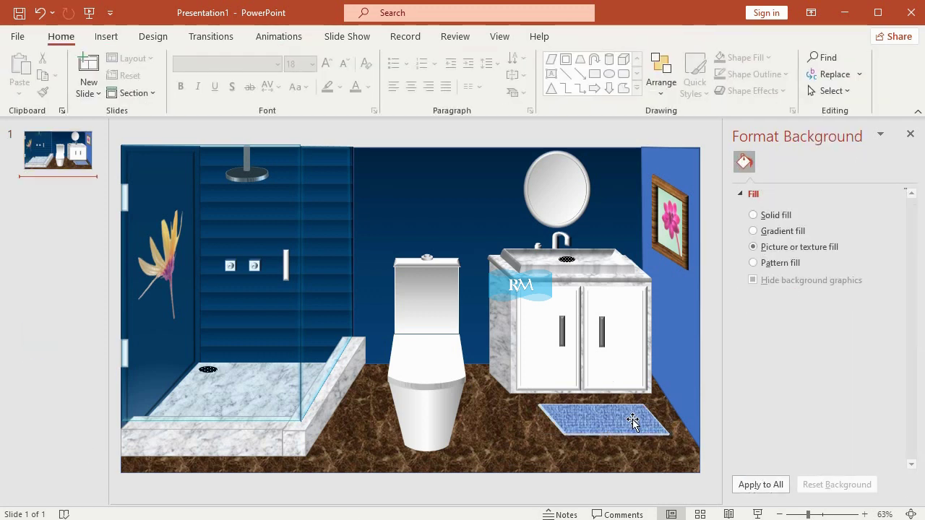
{"action": "left_click", "coordinate": [605, 413]}
- Duplicate the blue mat, set the copy's width to 2.97", and place it below the shower
{"action": "left_click", "coordinate": [64, 36]}
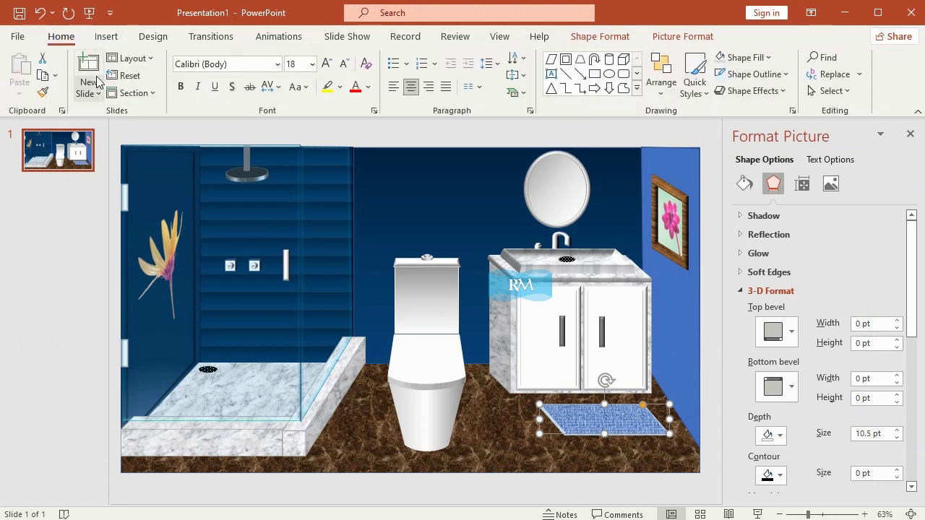
{"action": "left_click", "coordinate": [41, 76]}
{"action": "left_click", "coordinate": [19, 69]}
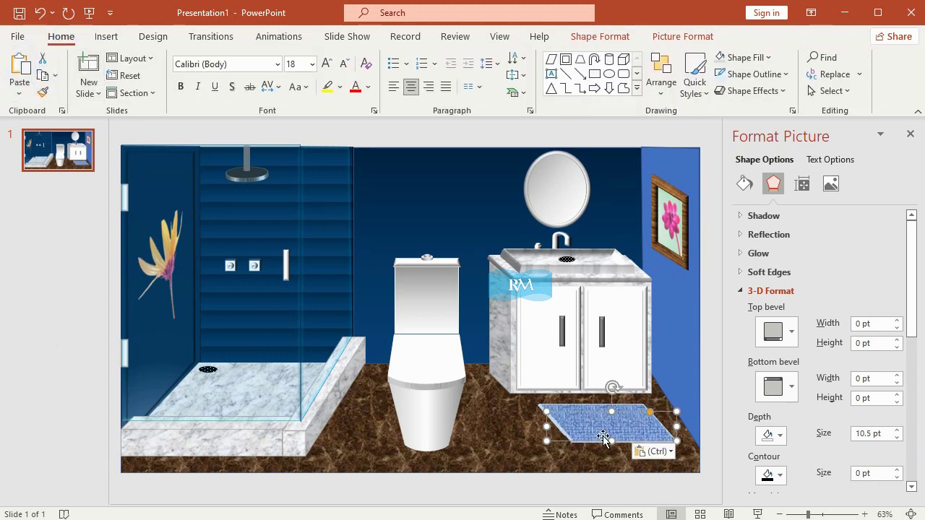
{"action": "left_click_drag", "start_coordinate": [599, 432], "coordinate": [520, 453]}
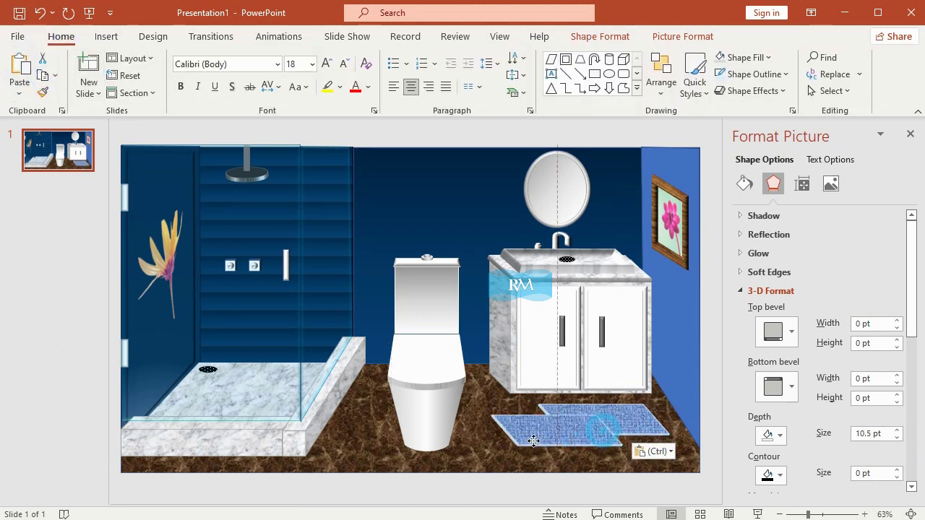
{"action": "left_click", "coordinate": [614, 34]}
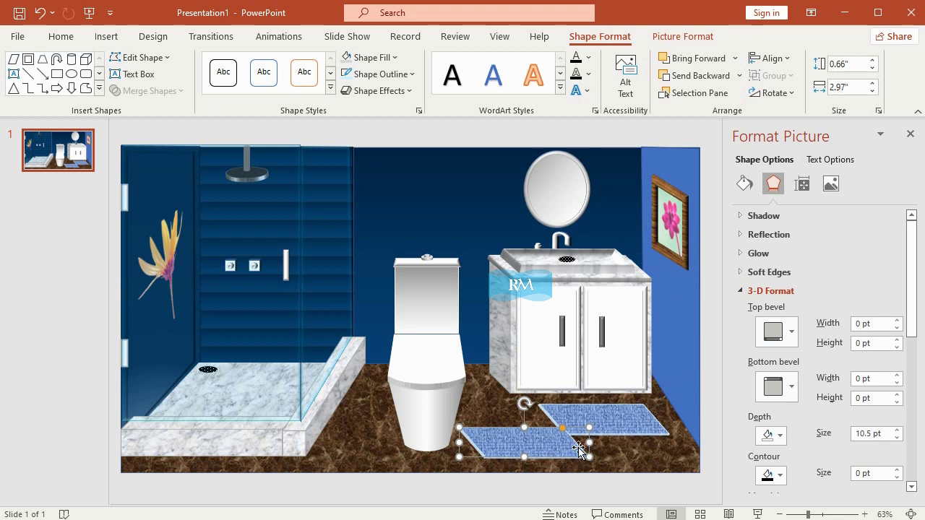
{"action": "left_click_drag", "start_coordinate": [574, 448], "coordinate": [372, 442]}
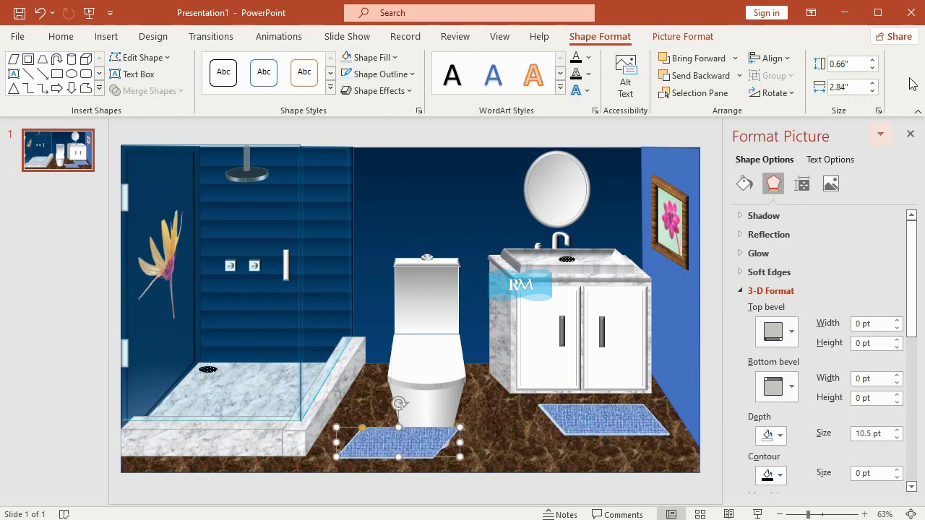
{"action": "left_click", "coordinate": [838, 85]}
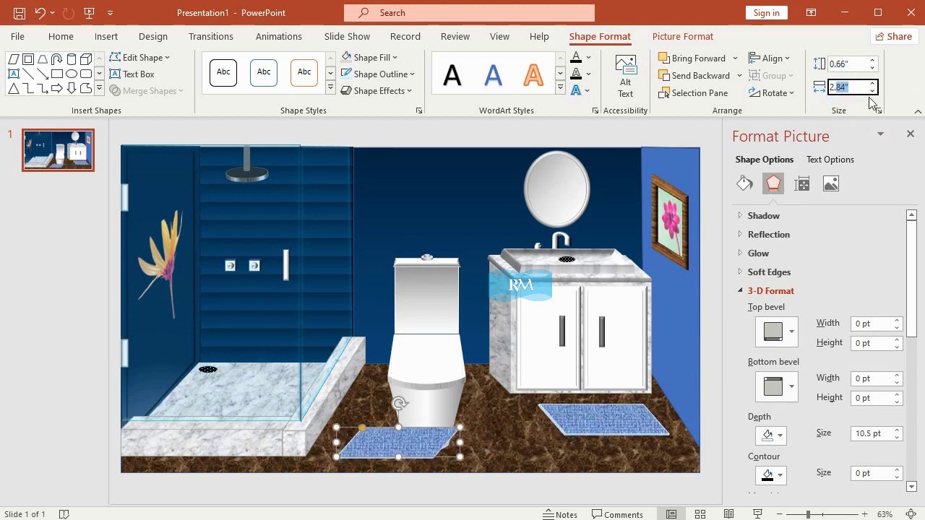
{"action": "type", "text": "2.97"}
{"action": "key", "text": "Return"}
{"action": "mouse_move", "coordinate": [405, 440]}
{"action": "left_mouse_down"}
{"action": "mouse_move", "coordinate": [192, 460]}
{"action": "mouse_move", "coordinate": [205, 465]}
{"action": "left_mouse_up"}
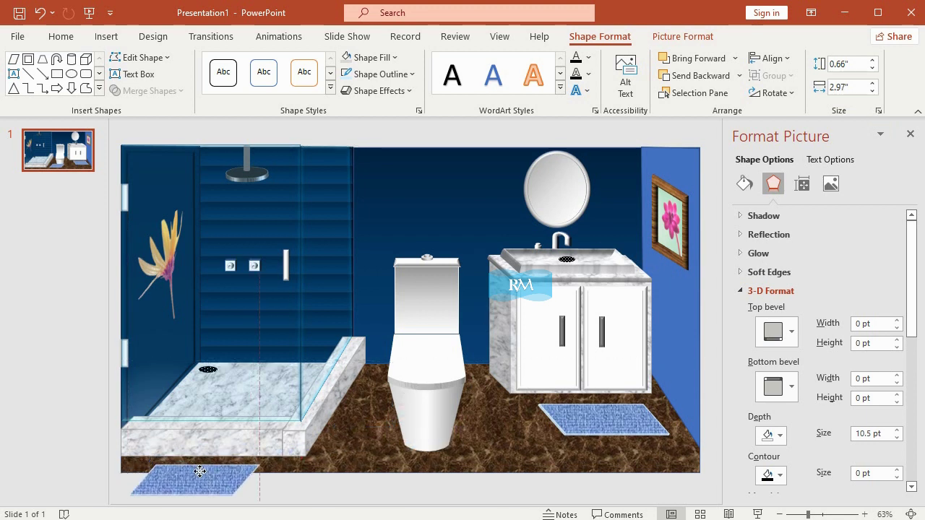
{"action": "left_click_drag", "start_coordinate": [205, 466], "coordinate": [203, 464]}
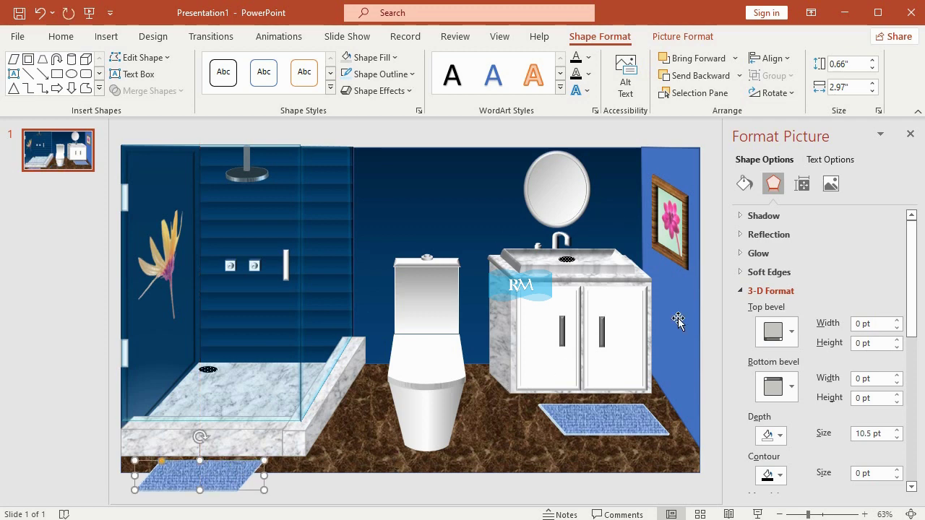
- Play the slide show from the beginning
{"action": "left_click", "coordinate": [562, 137]}
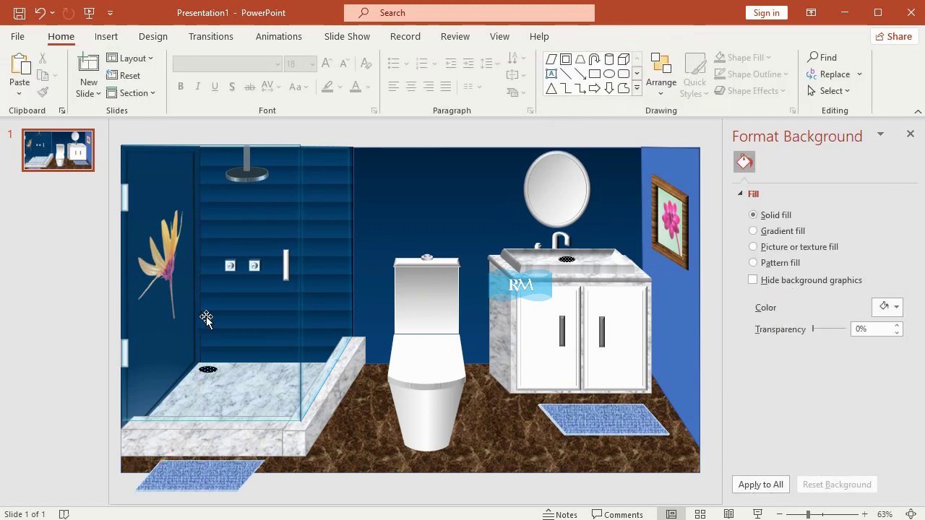
{"action": "left_click", "coordinate": [349, 37]}
{"action": "left_click", "coordinate": [37, 78]}
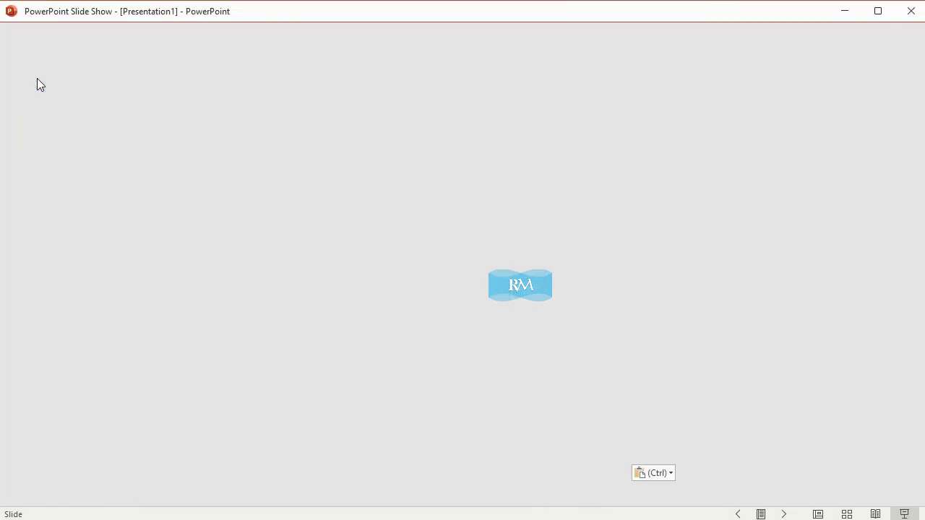